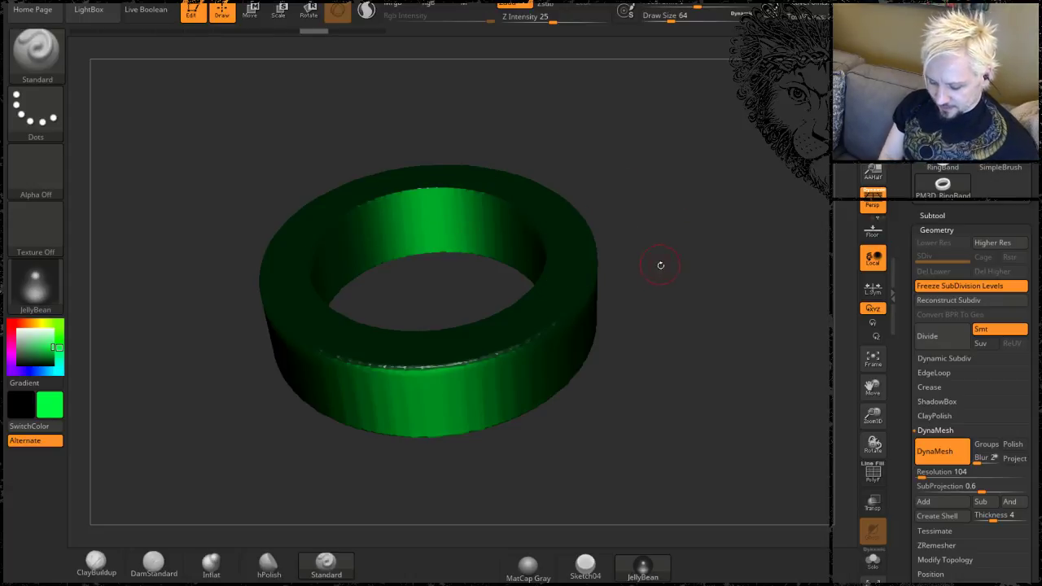
# Smooth the sharp outer rim edge on the ring's upper side.
pyautogui.moveTo(680, 273)
pyautogui.mouseDown()
pyautogui.moveTo(704, 287)
pyautogui.moveTo(673, 401)
pyautogui.mouseUp()
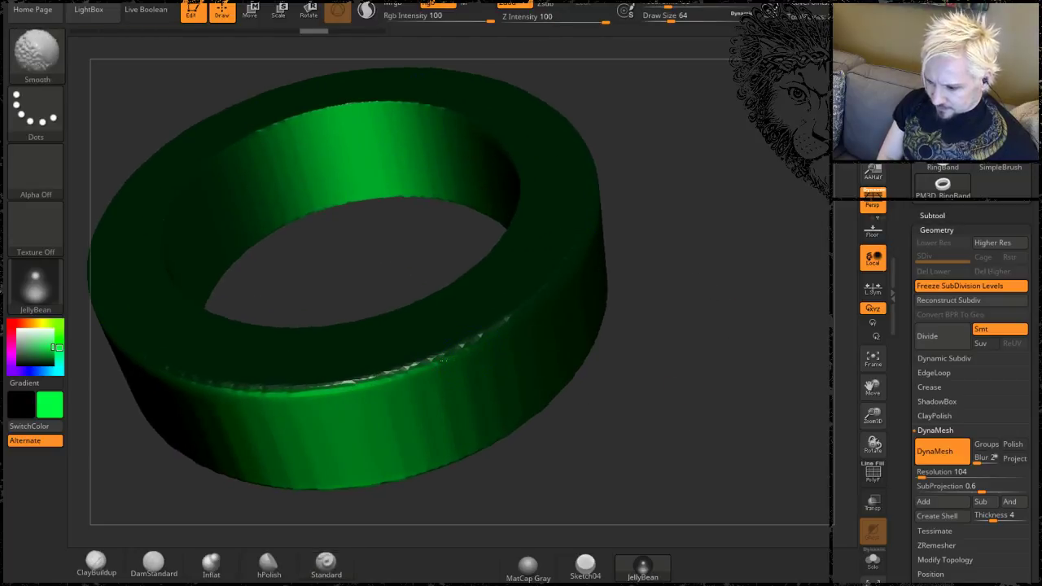
pyautogui.moveTo(398, 368)
pyautogui.keyDown('shift'); pyautogui.mouseDown()
pyautogui.moveTo(486, 332)
pyautogui.moveTo(277, 395)
pyautogui.moveTo(464, 340)
pyautogui.moveTo(318, 380)
pyautogui.mouseUp(); pyautogui.keyUp('shift')
pyautogui.moveTo(672, 379)
pyautogui.mouseDown()
pyautogui.moveTo(709, 309)
pyautogui.moveTo(708, 242)
pyautogui.moveTo(716, 342)
pyautogui.mouseUp()
pyautogui.moveTo(484, 372)
pyautogui.keyDown('shift'); pyautogui.mouseDown()
pyautogui.moveTo(370, 403)
pyautogui.moveTo(513, 358)
pyautogui.moveTo(366, 391)
pyautogui.moveTo(472, 350)
pyautogui.moveTo(405, 374)
pyautogui.moveTo(411, 359)
pyautogui.mouseUp(); pyautogui.keyUp('shift')
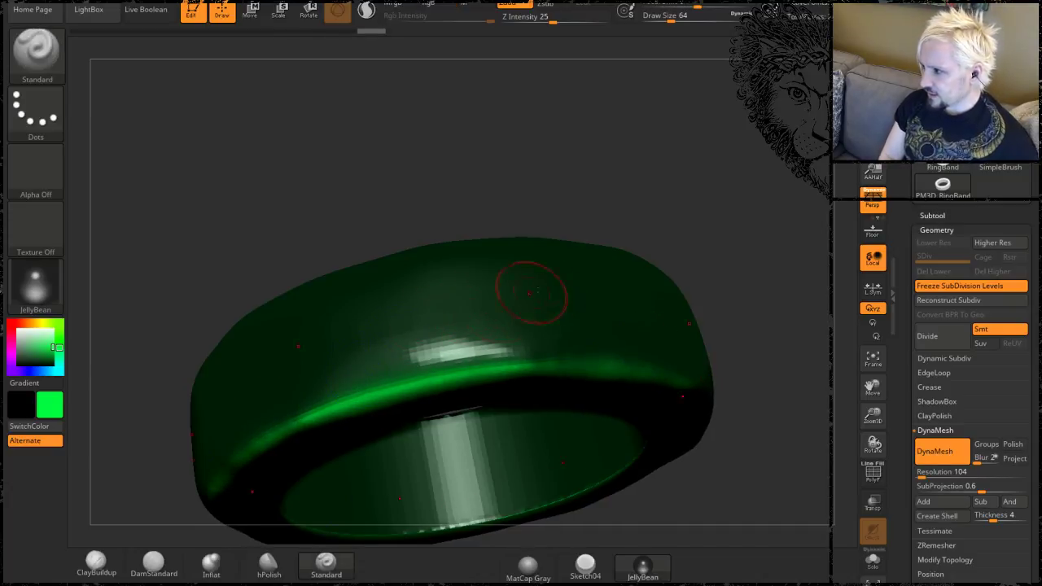
# Smooth the outer rim edge on the ring's opposite side and even out the adjoining outer band.
pyautogui.moveTo(680, 208)
pyautogui.mouseDown()
pyautogui.moveTo(634, 195)
pyautogui.moveTo(647, 228)
pyautogui.moveTo(623, 213)
pyautogui.moveTo(455, 269)
pyautogui.moveTo(350, 342)
pyautogui.mouseUp()
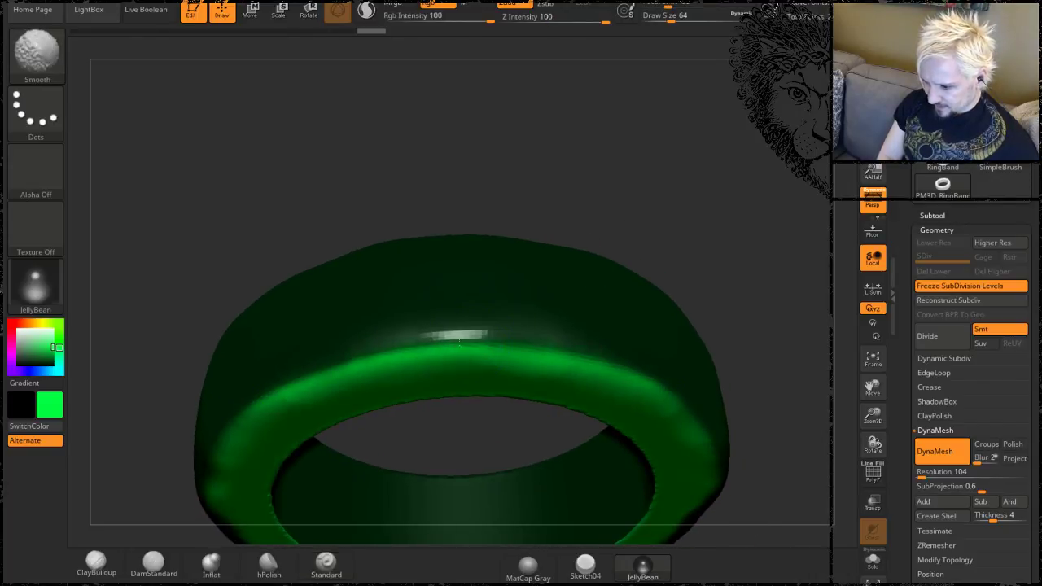
pyautogui.keyDown('shift'); pyautogui.moveTo(287, 394); pyautogui.dragTo(464, 342); pyautogui.keyUp('shift')
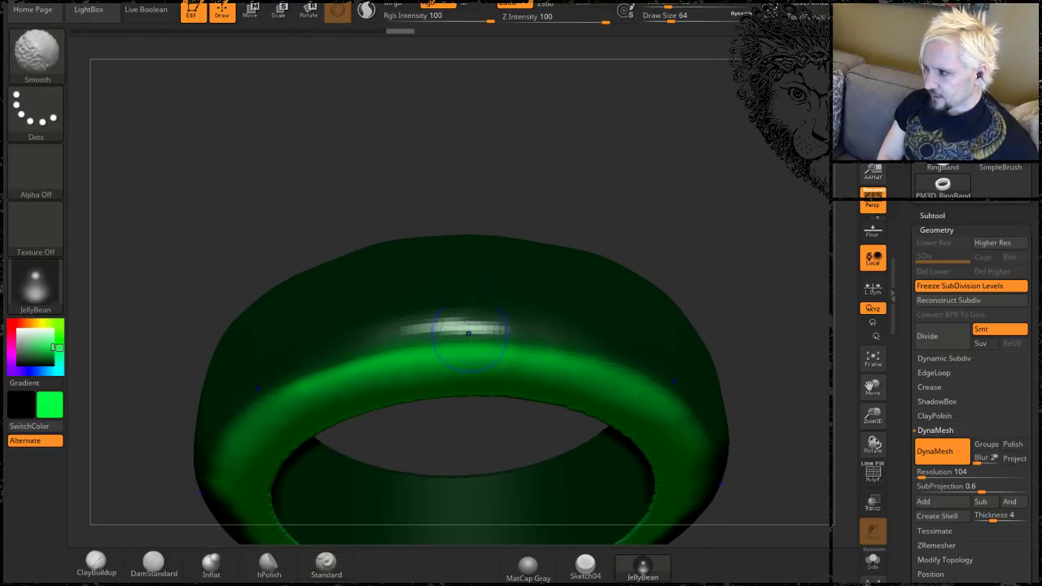
pyautogui.moveTo(325, 167)
pyautogui.mouseDown()
pyautogui.moveTo(407, 117)
pyautogui.moveTo(692, 214)
pyautogui.moveTo(477, 437)
pyautogui.mouseUp()
pyautogui.press('shift')
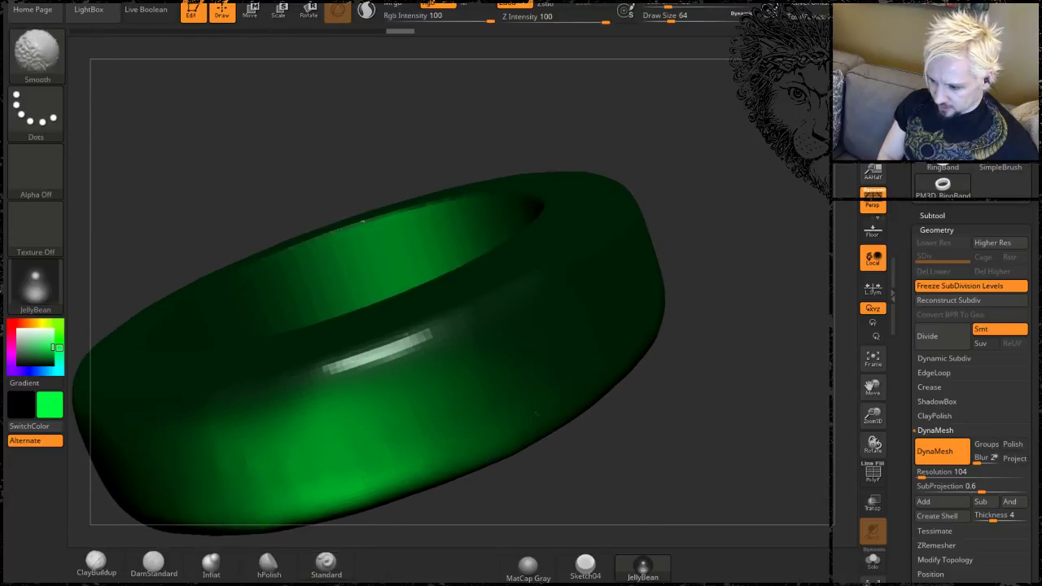
pyautogui.moveTo(419, 335)
pyautogui.keyDown('shift'); pyautogui.mouseDown()
pyautogui.moveTo(342, 362)
pyautogui.moveTo(423, 333)
pyautogui.mouseUp(); pyautogui.keyUp('shift')
pyautogui.moveTo(700, 176); pyautogui.dragTo(615, 229)
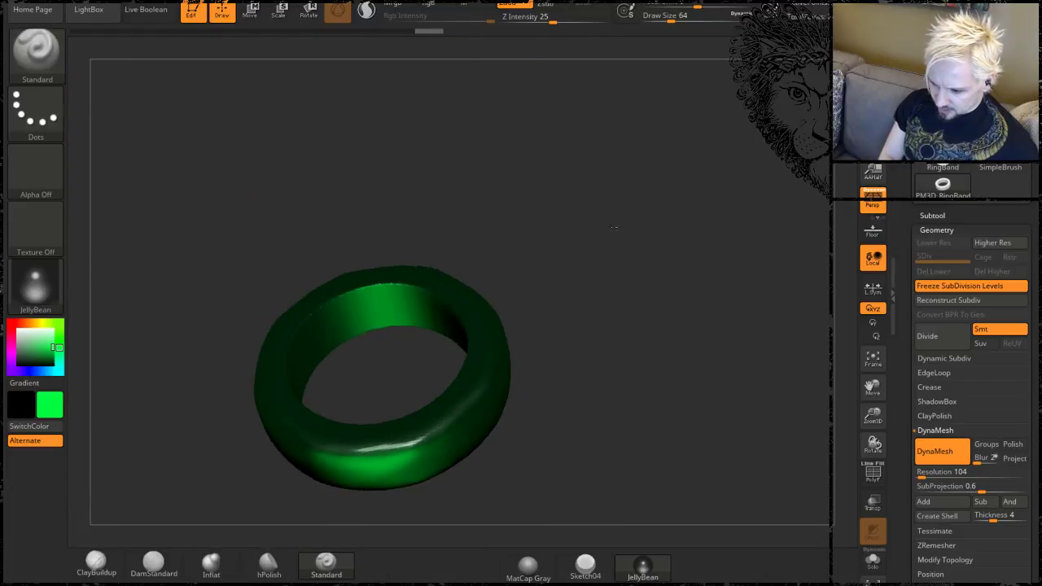
# Set the brush draw size to 51 and smooth the bumps around the ring's outer surface.
pyautogui.keyDown('alt'); pyautogui.moveTo(590, 315); pyautogui.dragTo(572, 393); pyautogui.keyUp('alt')
pyautogui.press('space')
pyautogui.moveTo(486, 379)
pyautogui.mouseDown()
pyautogui.moveTo(507, 380)
pyautogui.moveTo(364, 395)
pyautogui.mouseUp()
pyautogui.press('space')
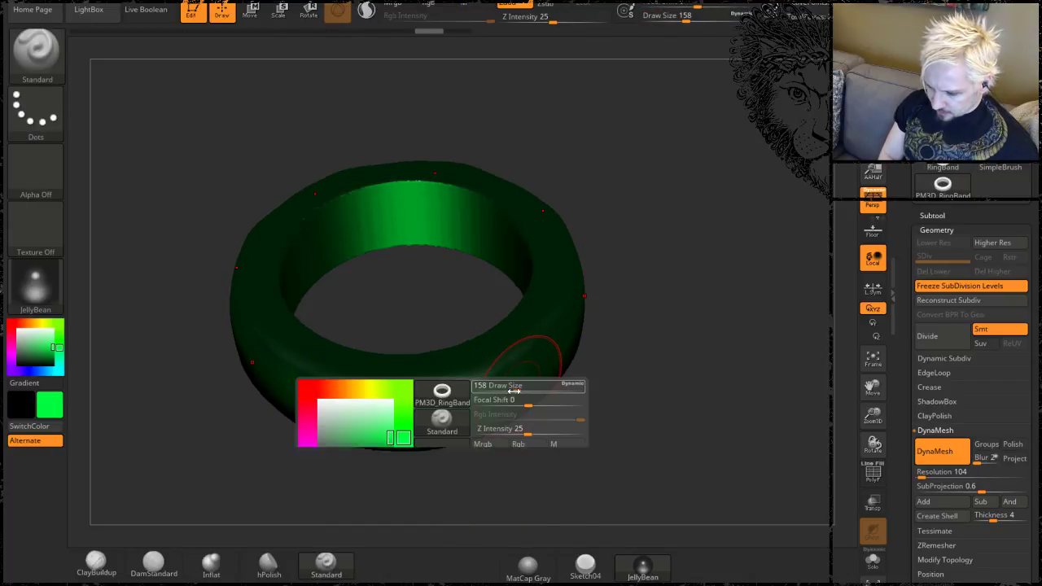
pyautogui.moveTo(511, 392)
pyautogui.mouseDown()
pyautogui.moveTo(498, 392)
pyautogui.moveTo(555, 341)
pyautogui.mouseUp()
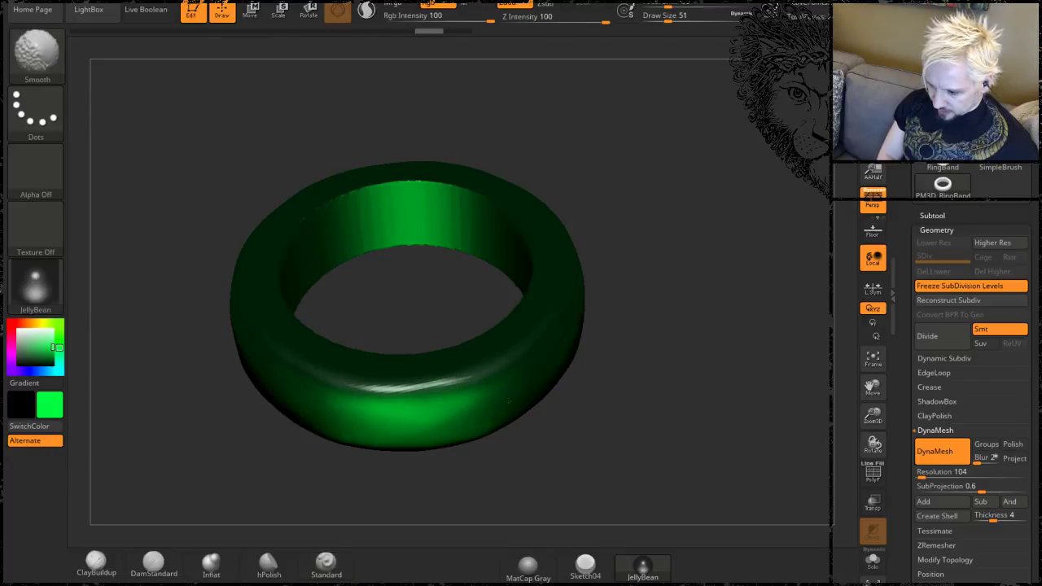
pyautogui.moveTo(672, 300)
pyautogui.mouseDown()
pyautogui.moveTo(672, 253)
pyautogui.moveTo(678, 318)
pyautogui.moveTo(651, 309)
pyautogui.mouseUp()
pyautogui.press('shift')
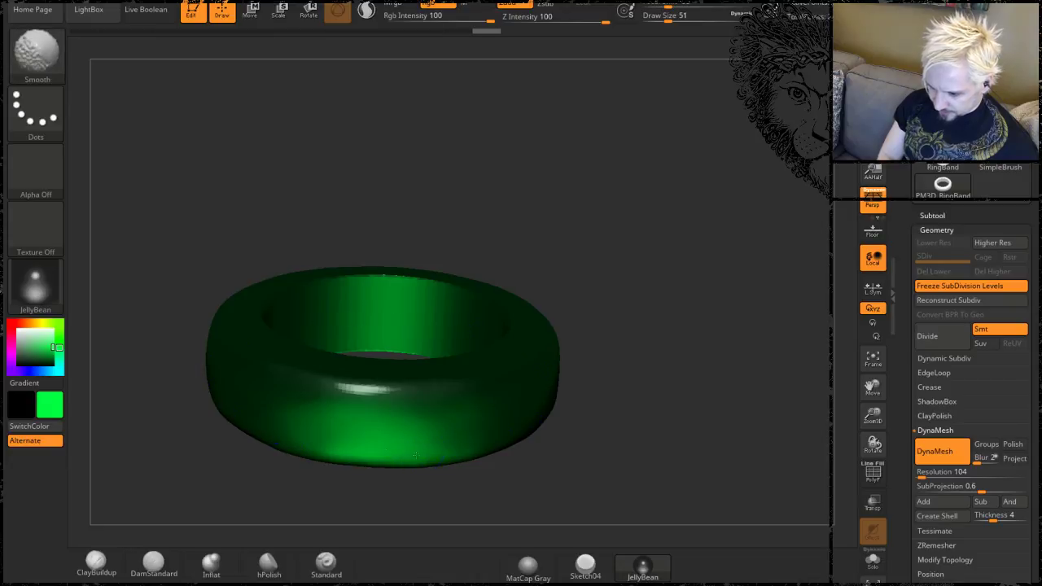
pyautogui.moveTo(640, 274)
pyautogui.mouseDown()
pyautogui.moveTo(619, 241)
pyautogui.moveTo(625, 313)
pyautogui.mouseUp()
pyautogui.press('shift')
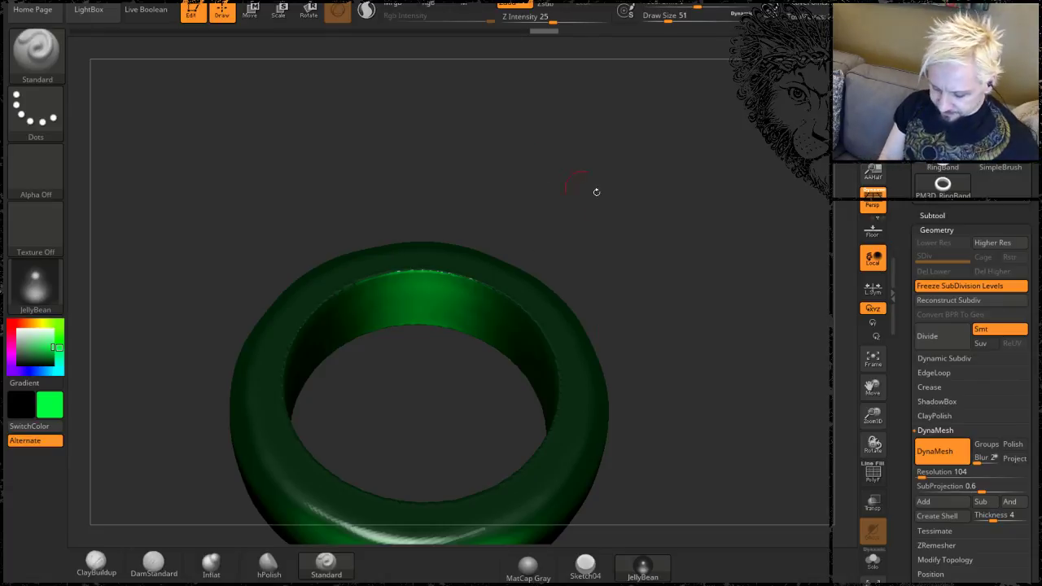
# Check the band from several angles and smooth the remaining uneven spots on its outer side.
pyautogui.keyDown('alt'); pyautogui.moveTo(652, 312); pyautogui.dragTo(661, 208); pyautogui.keyUp('alt')
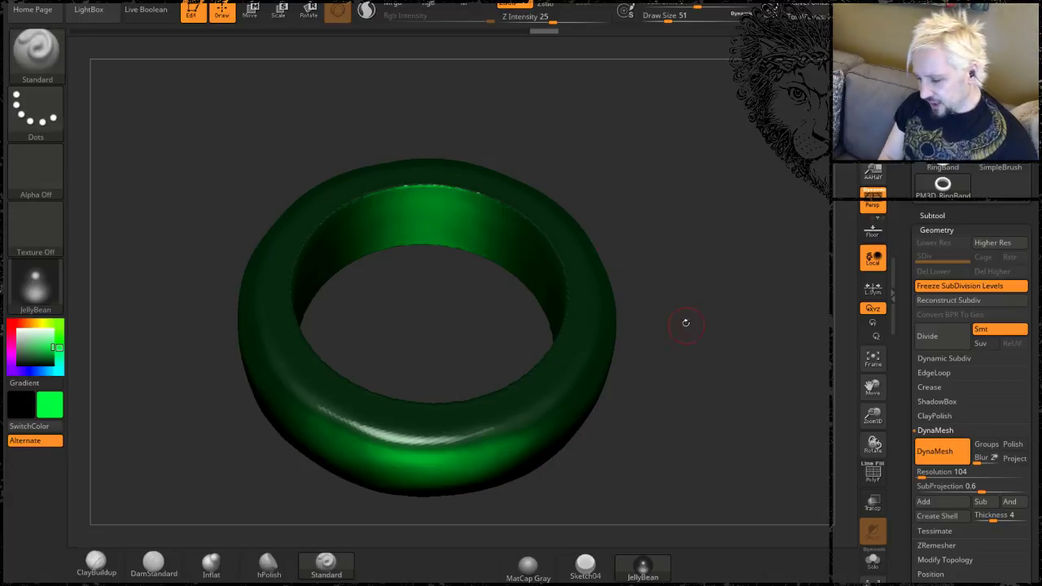
pyautogui.moveTo(714, 321); pyautogui.dragTo(699, 247)
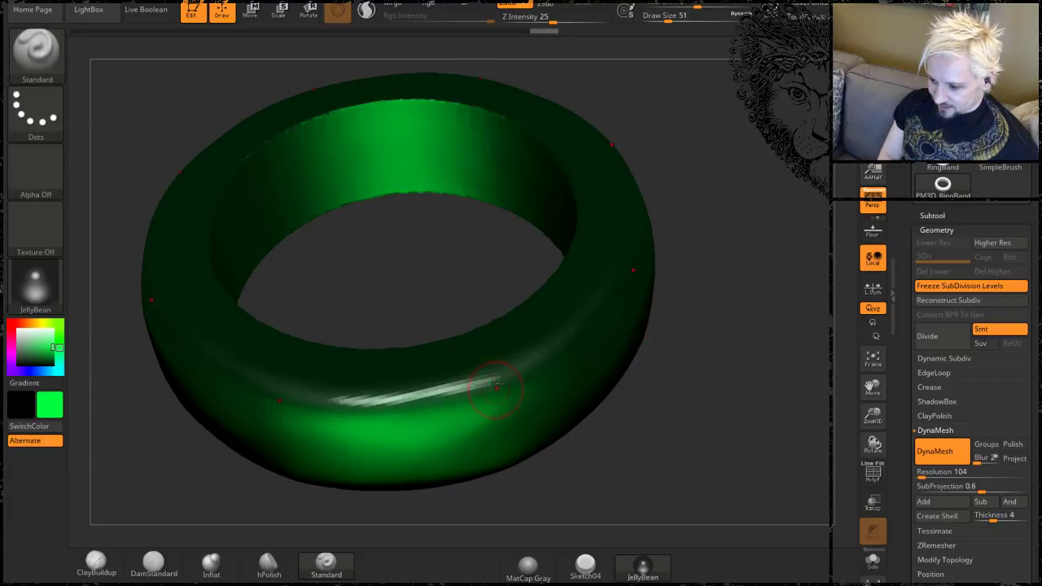
pyautogui.keyDown('alt'); pyautogui.moveTo(741, 381); pyautogui.dragTo(639, 354); pyautogui.keyUp('alt')
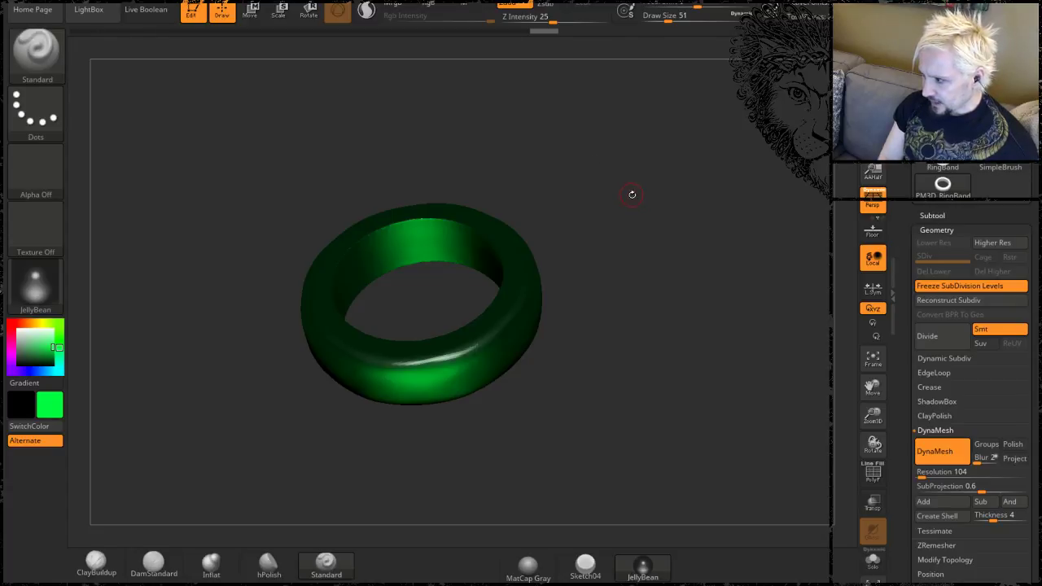
pyautogui.moveTo(638, 199)
pyautogui.mouseDown()
pyautogui.moveTo(631, 186)
pyautogui.moveTo(646, 205)
pyautogui.mouseUp()
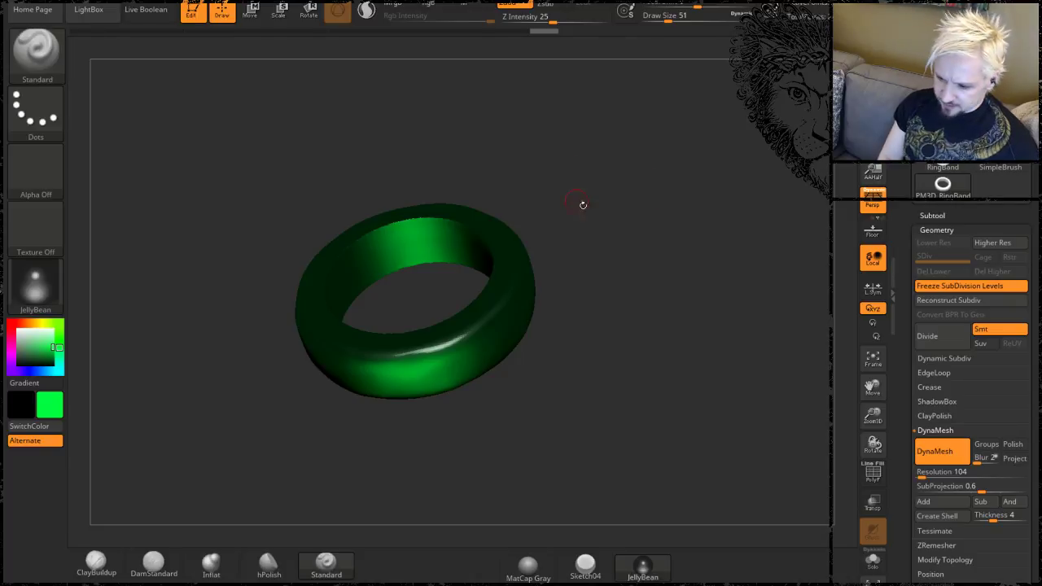
pyautogui.moveTo(603, 231); pyautogui.dragTo(554, 300)
pyautogui.press('shift')
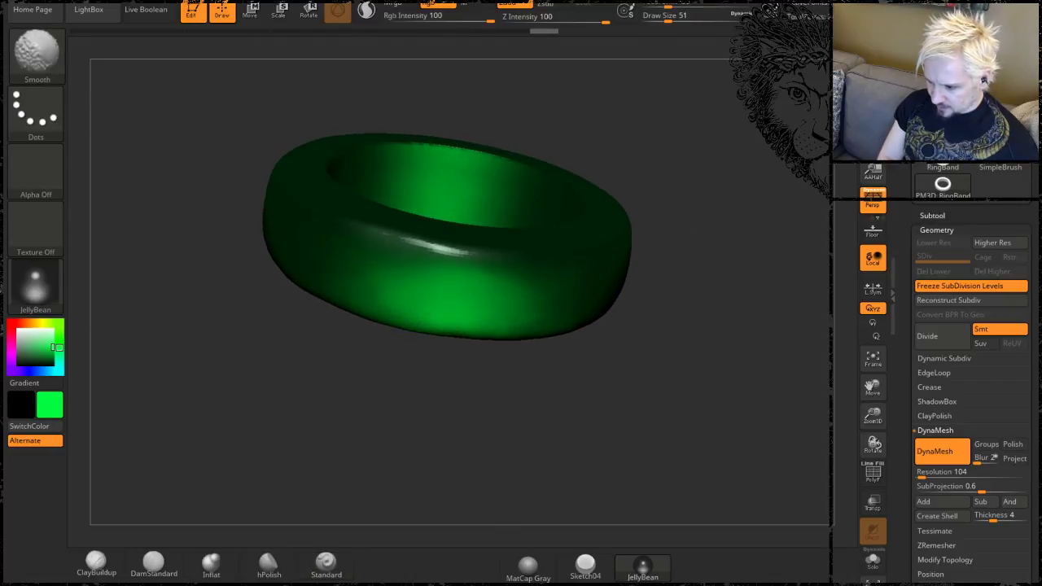
# Smooth the inner rim edge around the ring's finger hole.
pyautogui.moveTo(705, 177)
pyautogui.mouseDown()
pyautogui.moveTo(682, 330)
pyautogui.moveTo(691, 263)
pyautogui.moveTo(656, 221)
pyautogui.mouseUp()
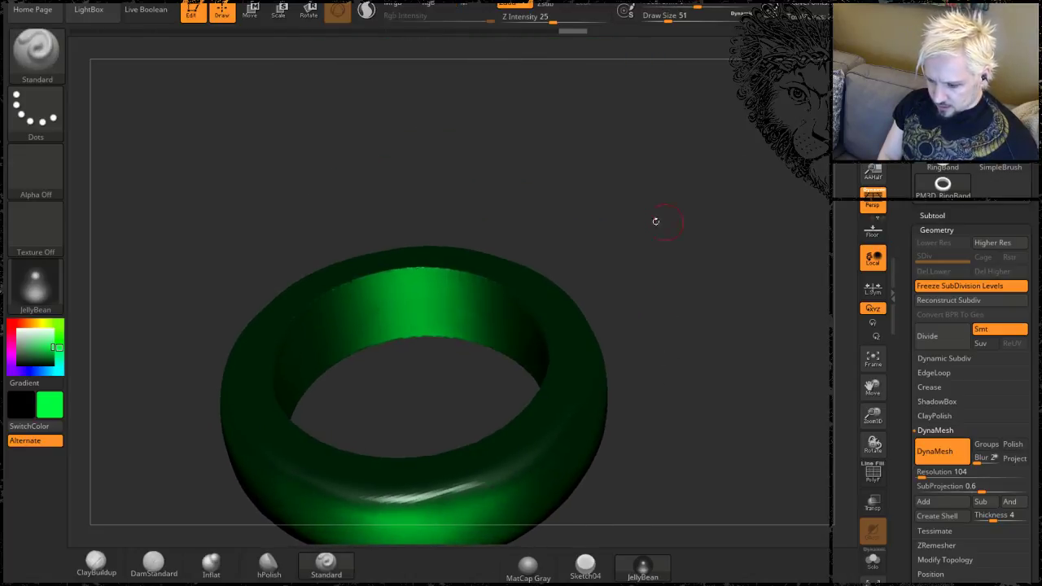
pyautogui.press('shift')
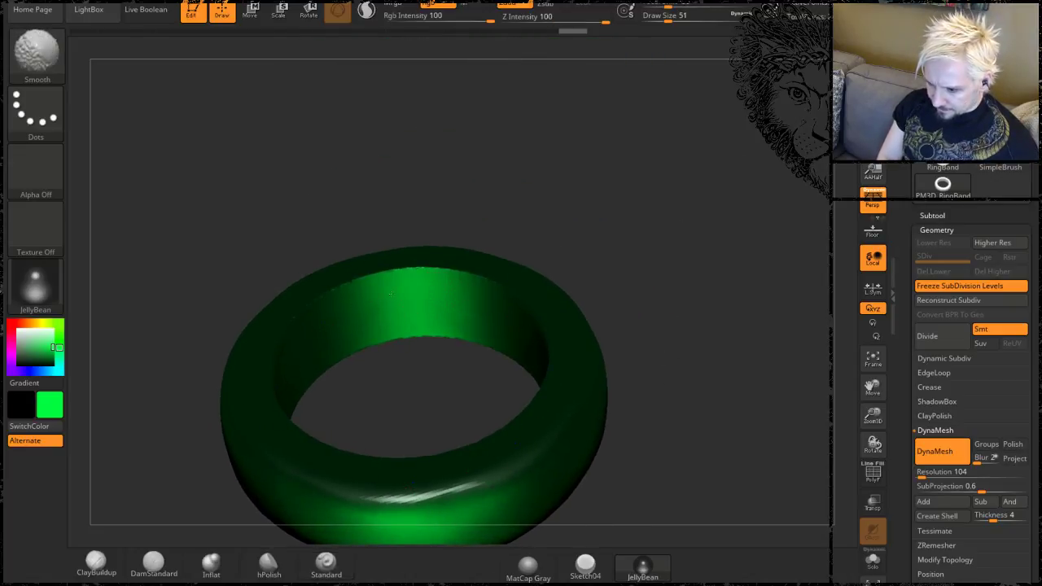
pyautogui.keyDown('shift'); pyautogui.moveTo(400, 269); pyautogui.dragTo(468, 286); pyautogui.keyUp('shift')
pyautogui.keyDown('shift'); pyautogui.moveTo(406, 281); pyautogui.dragTo(543, 398); pyautogui.keyUp('shift')
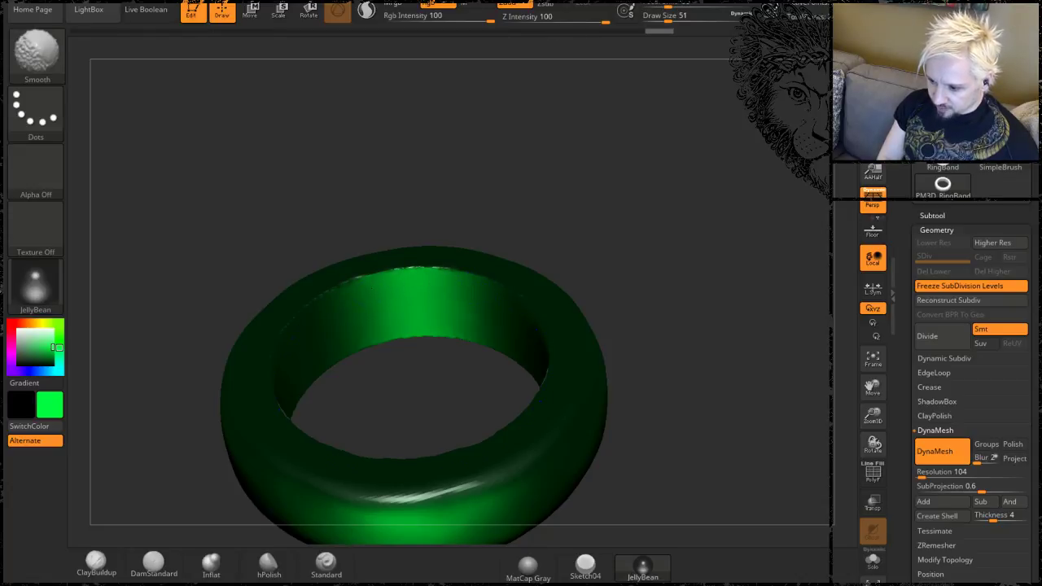
pyautogui.keyDown('shift'); pyautogui.moveTo(365, 293); pyautogui.dragTo(378, 277); pyautogui.keyUp('shift')
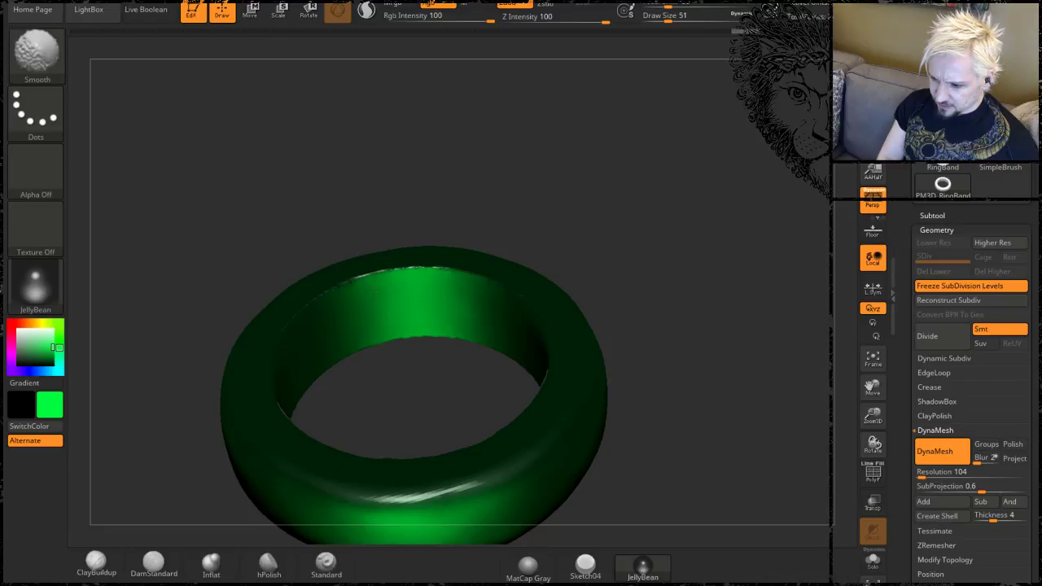
pyautogui.keyDown('shift'); pyautogui.moveTo(460, 281); pyautogui.dragTo(485, 289); pyautogui.keyUp('shift')
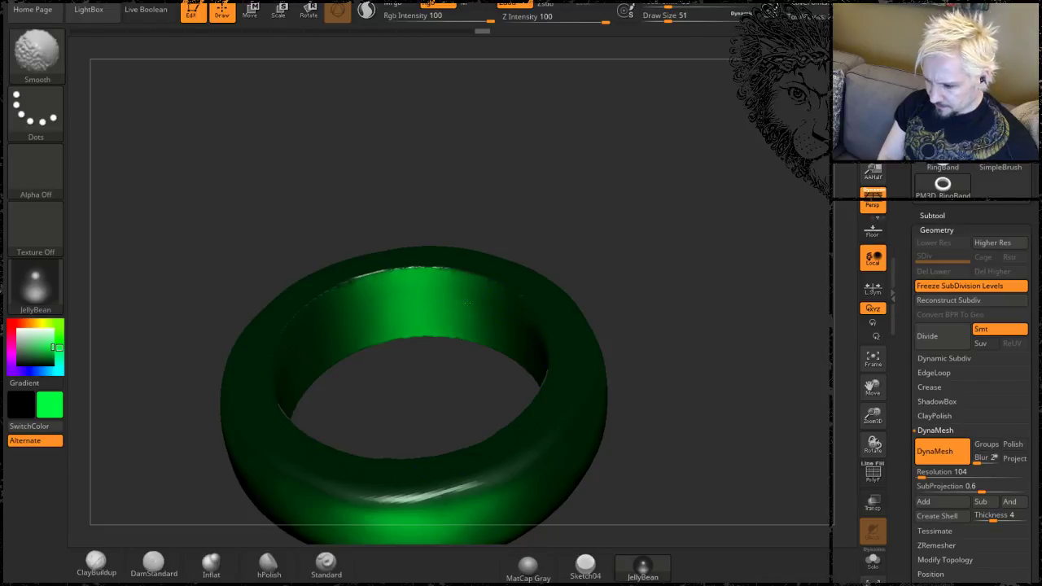
# Turn off perspective in a side view and scale the ring along Z to about one and a half times its band width.
pyautogui.moveTo(692, 263)
pyautogui.mouseDown()
pyautogui.moveTo(686, 290)
pyautogui.moveTo(698, 232)
pyautogui.moveTo(691, 303)
pyautogui.moveTo(665, 275)
pyautogui.moveTo(695, 323)
pyautogui.moveTo(696, 290)
pyautogui.mouseUp()
pyautogui.moveTo(687, 330)
pyautogui.keyDown('alt'); pyautogui.mouseDown()
pyautogui.moveTo(679, 270)
pyautogui.moveTo(690, 333)
pyautogui.mouseUp(); pyautogui.keyUp('alt')
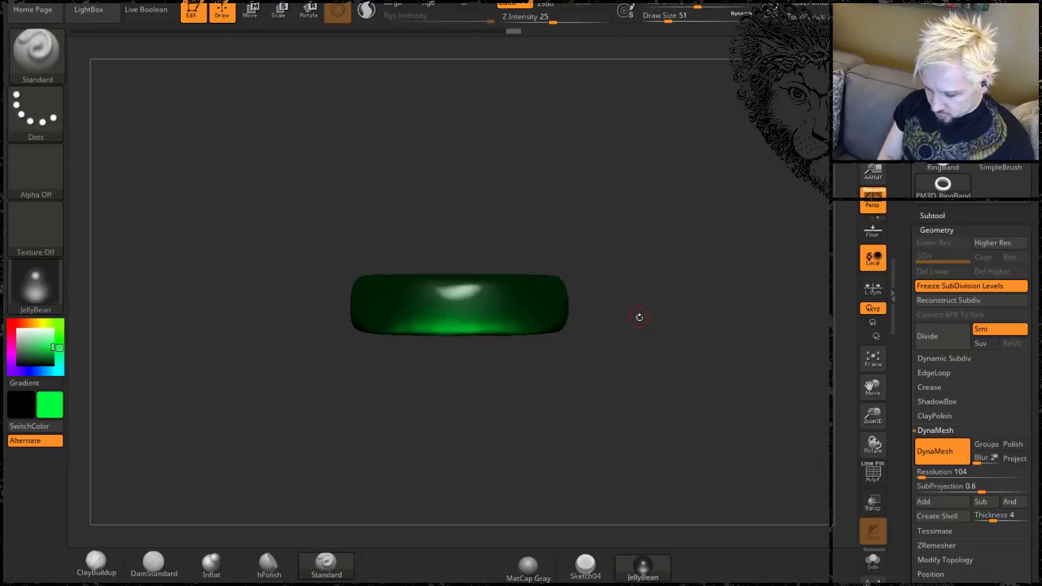
pyautogui.press('p')
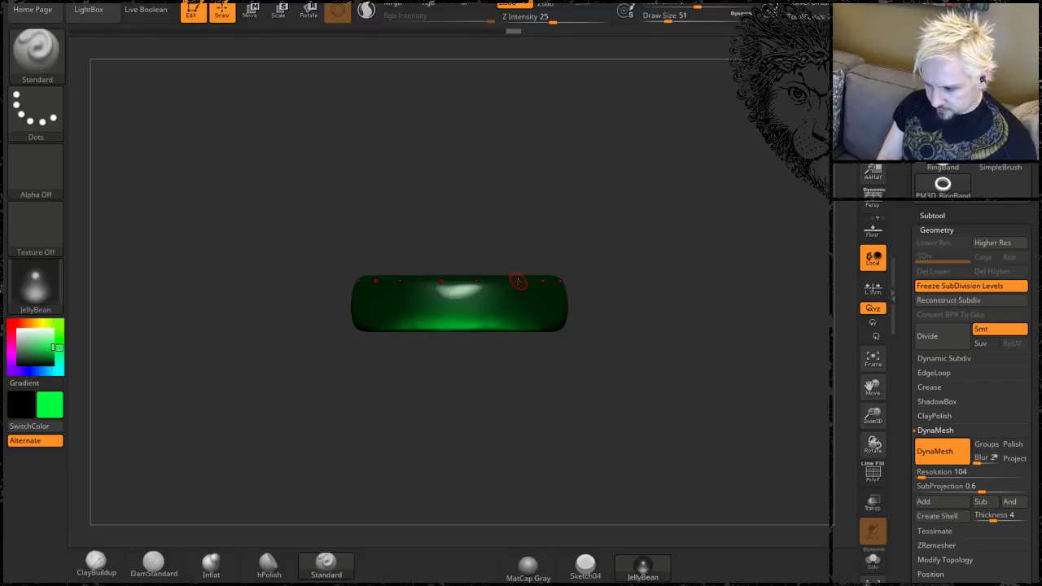
pyautogui.press('e')
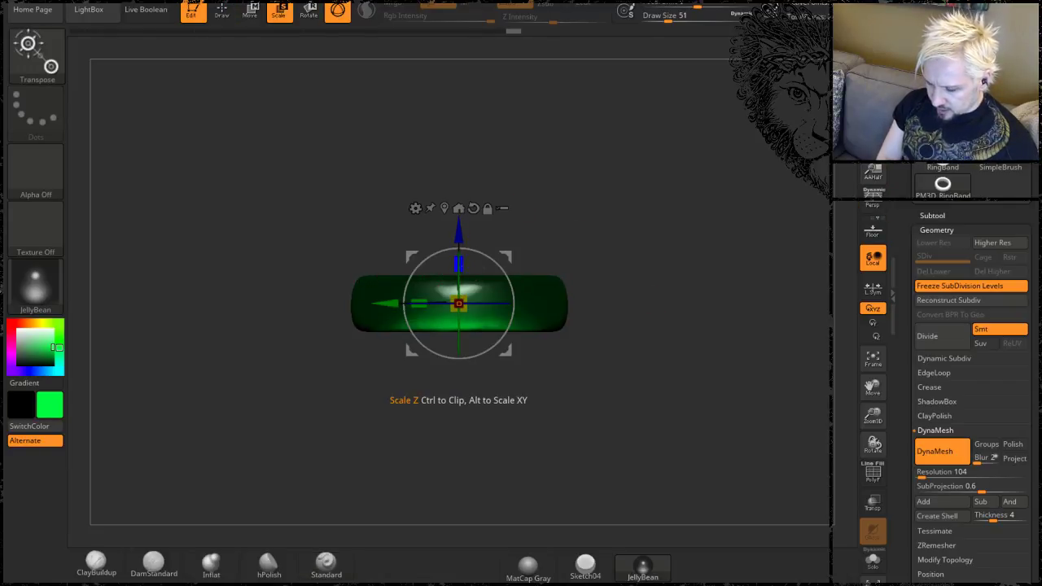
pyautogui.moveTo(458, 263); pyautogui.dragTo(465, 210)
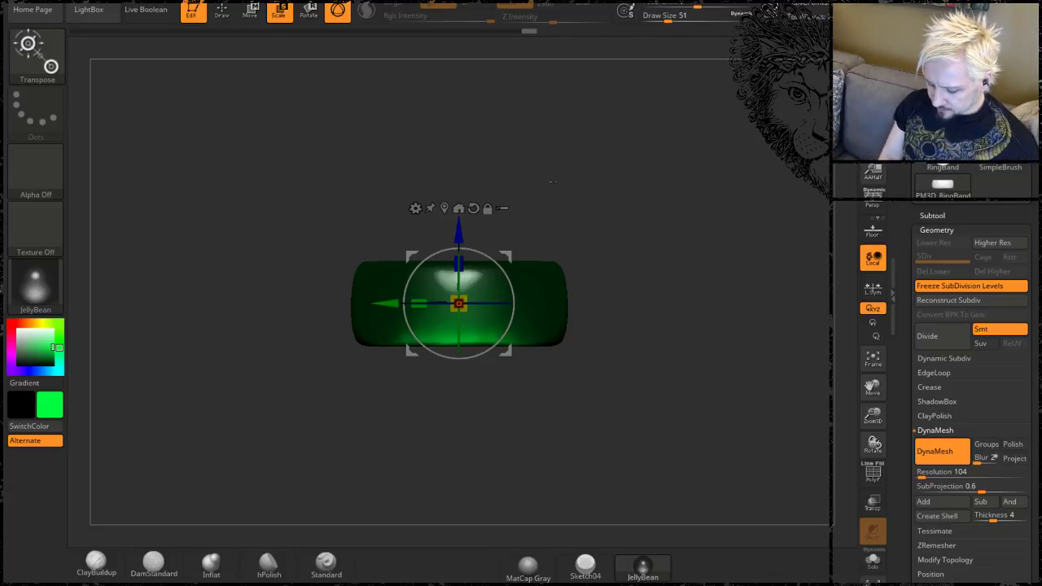
# Turn perspective back on and return to Draw mode with the Standard brush.
pyautogui.moveTo(617, 184); pyautogui.dragTo(635, 196)
pyautogui.press('p')
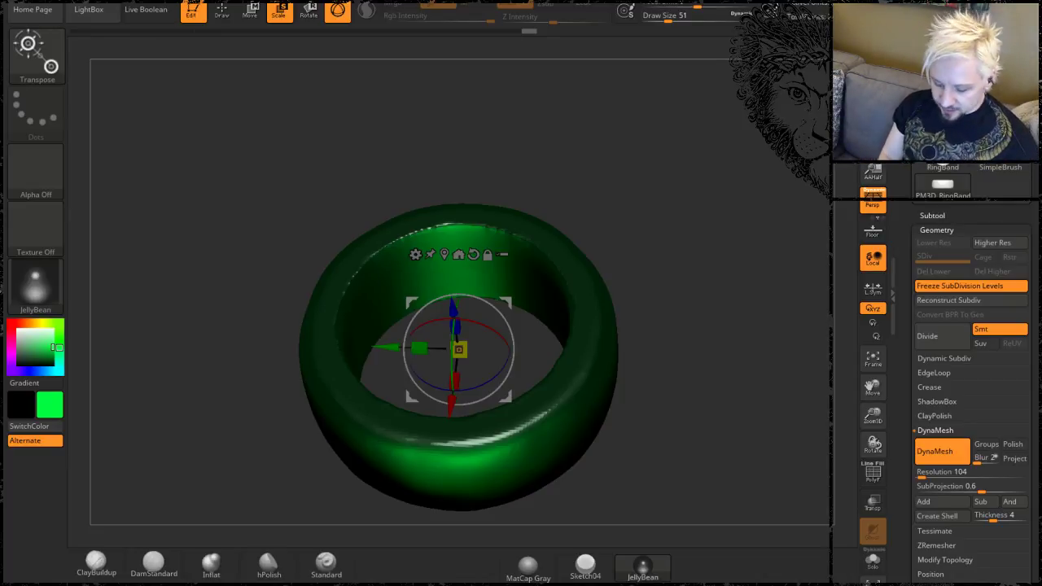
pyautogui.moveTo(676, 257); pyautogui.dragTo(707, 174)
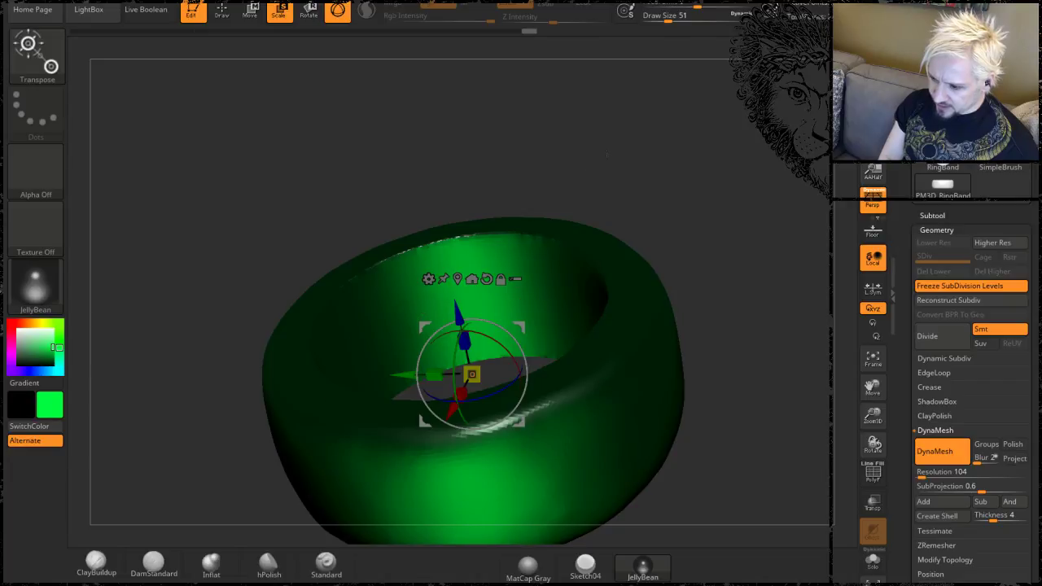
pyautogui.moveTo(606, 153); pyautogui.dragTo(600, 166)
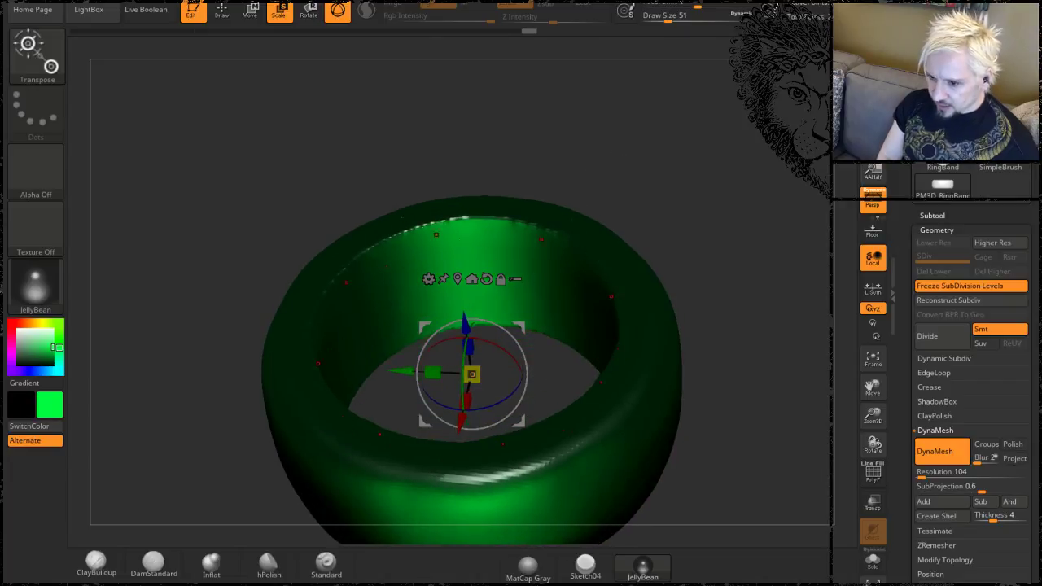
pyautogui.click(222, 12)
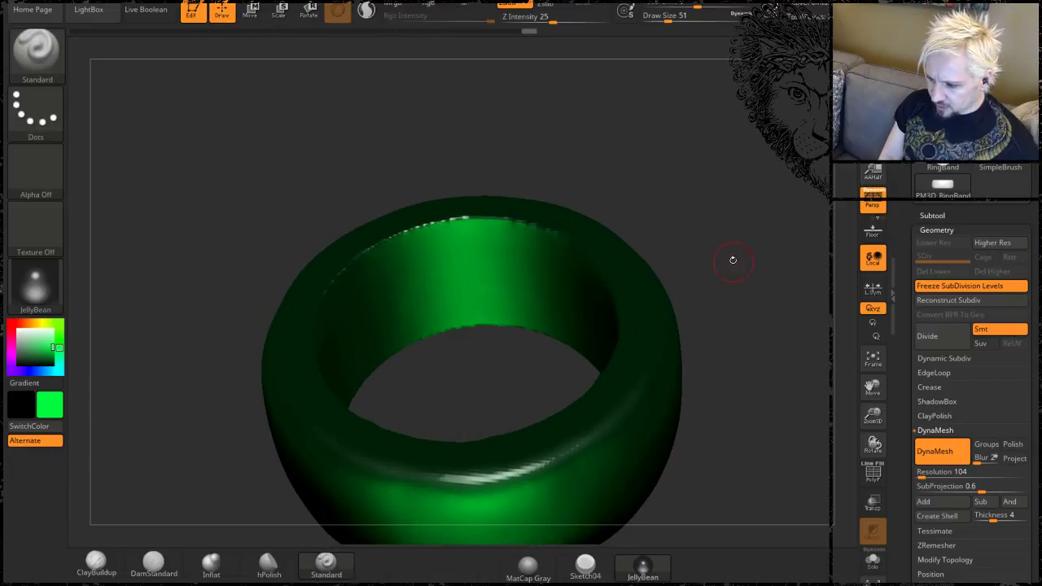
# Try out Rake brush strokes on the ring's inner wall and undo them.
pyautogui.moveTo(732, 259); pyautogui.dragTo(631, 256)
pyautogui.moveTo(468, 296); pyautogui.dragTo(462, 293, button='right')
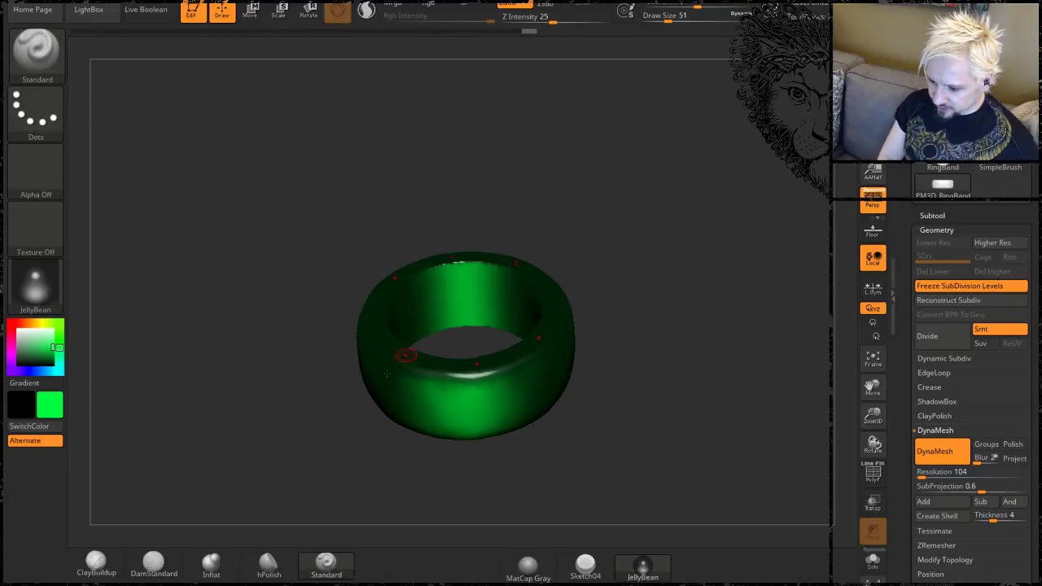
pyautogui.click(99, 570)
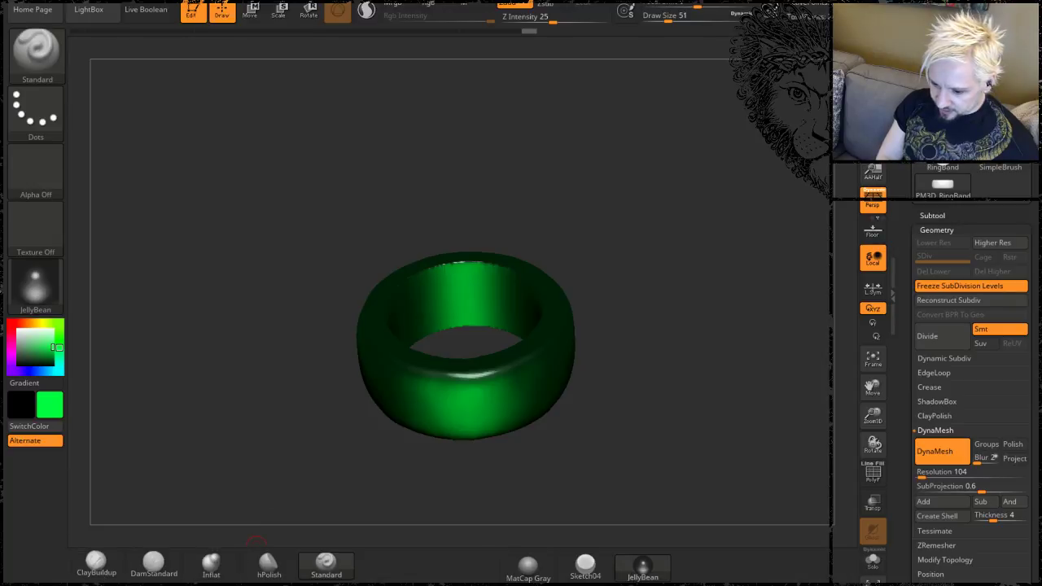
pyautogui.moveTo(445, 281)
pyautogui.mouseDown()
pyautogui.moveTo(446, 307)
pyautogui.moveTo(468, 307)
pyautogui.mouseUp()
pyautogui.moveTo(466, 266); pyautogui.dragTo(485, 277)
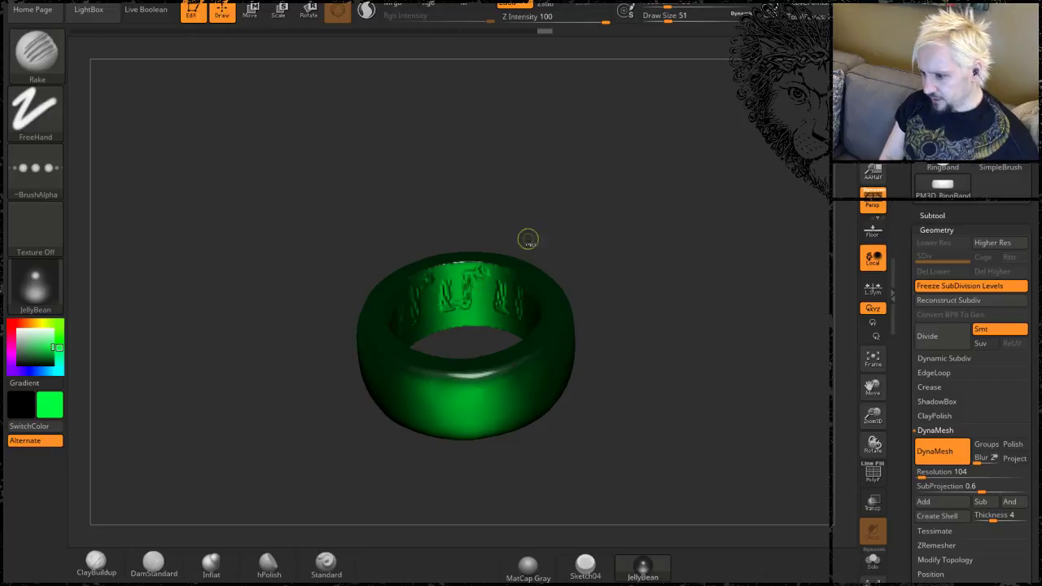
pyautogui.hotkey('ctrl', 'z')
pyautogui.hotkey('ctrl', 'z')
pyautogui.hotkey('ctrl', 'z')
pyautogui.hotkey('ctrl', 'z')
pyautogui.hotkey('ctrl', 'z')
# Set the DynaMesh resolution to 288 and remesh the ring.
pyautogui.moveTo(605, 269)
pyautogui.keyDown('alt'); pyautogui.mouseDown()
pyautogui.moveTo(625, 269)
pyautogui.moveTo(716, 209)
pyautogui.moveTo(639, 177)
pyautogui.mouseUp(); pyautogui.keyUp('alt')
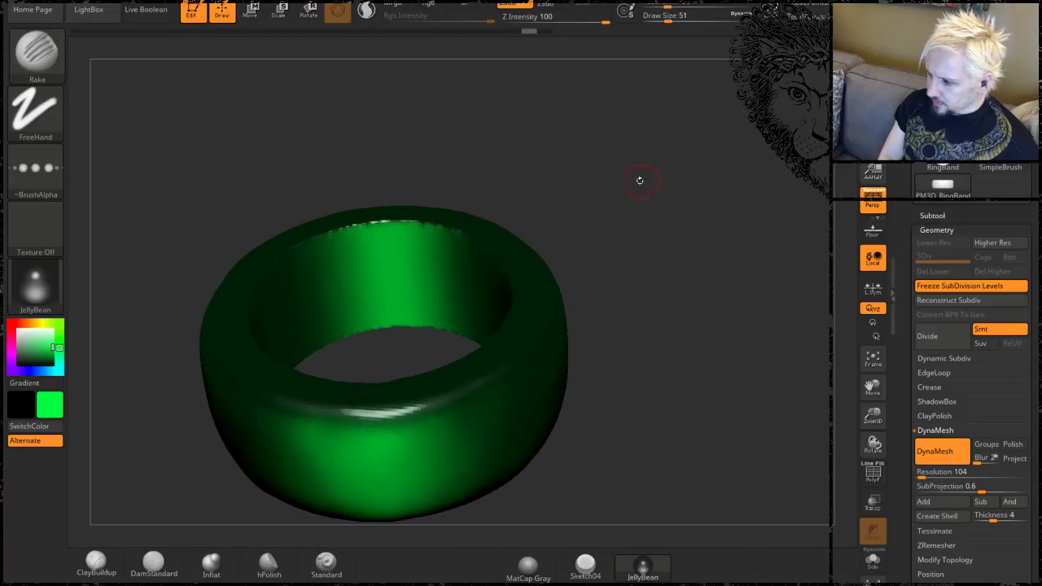
pyautogui.click(925, 472)
pyautogui.write('216')
pyautogui.press('Return')
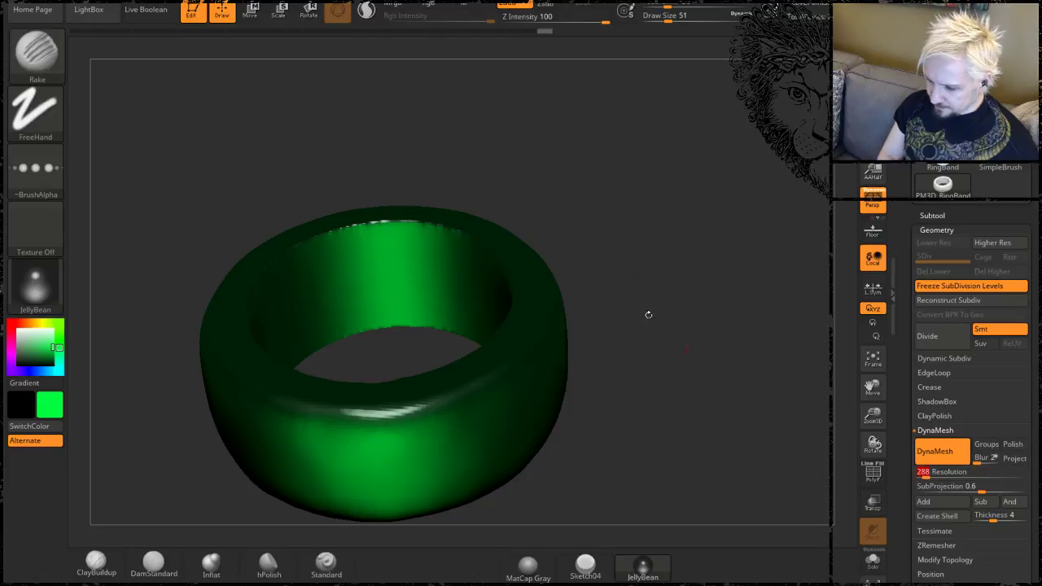
pyautogui.press('ctrl')
# Smooth the remeshed ring's inner rim and switch the material to Green Metallic.
pyautogui.moveTo(539, 182)
pyautogui.mouseDown()
pyautogui.moveTo(651, 162)
pyautogui.moveTo(661, 180)
pyautogui.moveTo(554, 248)
pyautogui.mouseUp()
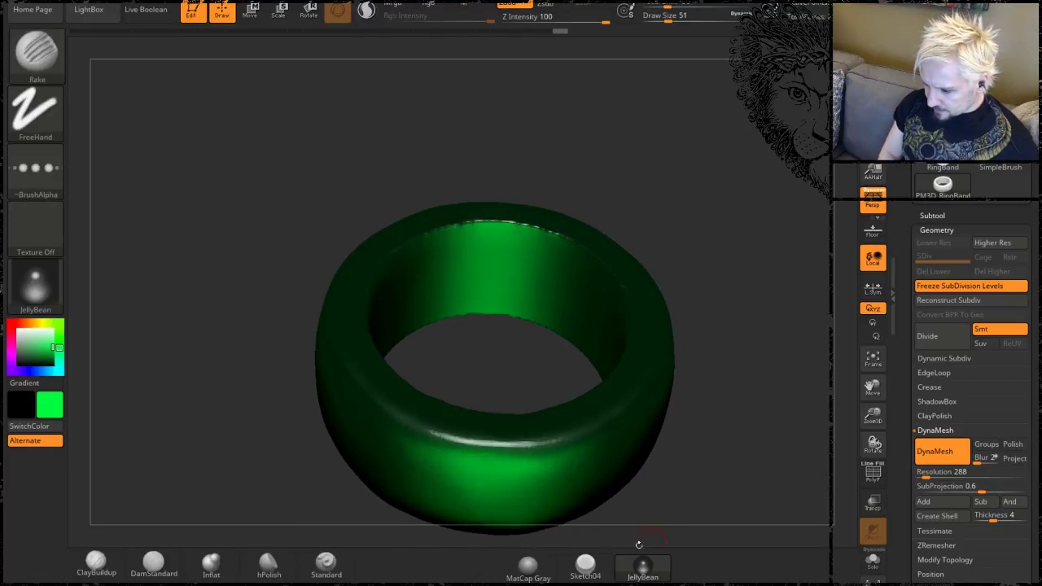
pyautogui.moveTo(741, 268); pyautogui.dragTo(716, 232)
pyautogui.press('shift')
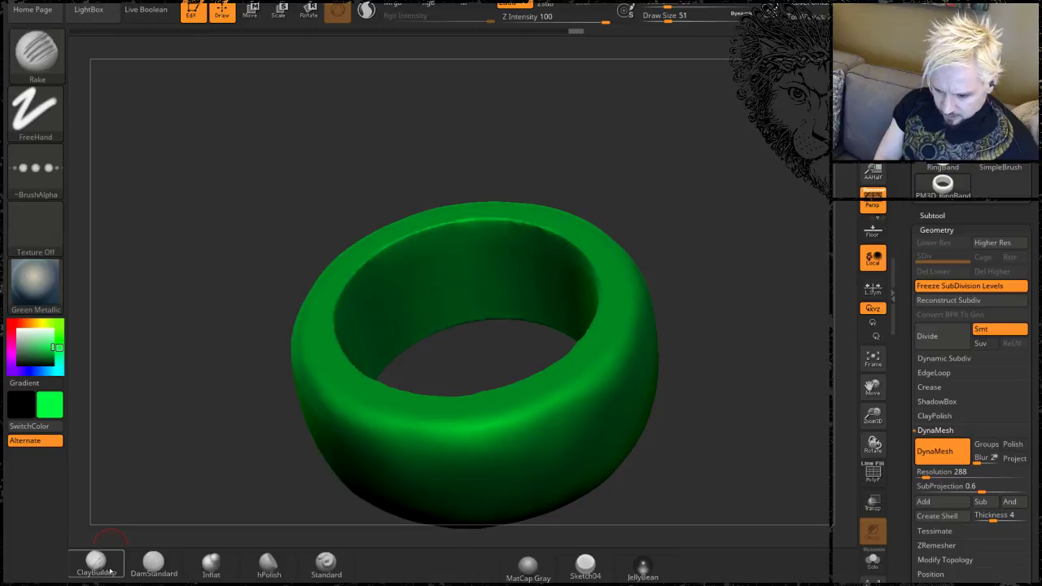
# Try carving a repeating stepped Greek-key groove around the ring's inner wall with the DamStandard brush.
pyautogui.click(153, 563)
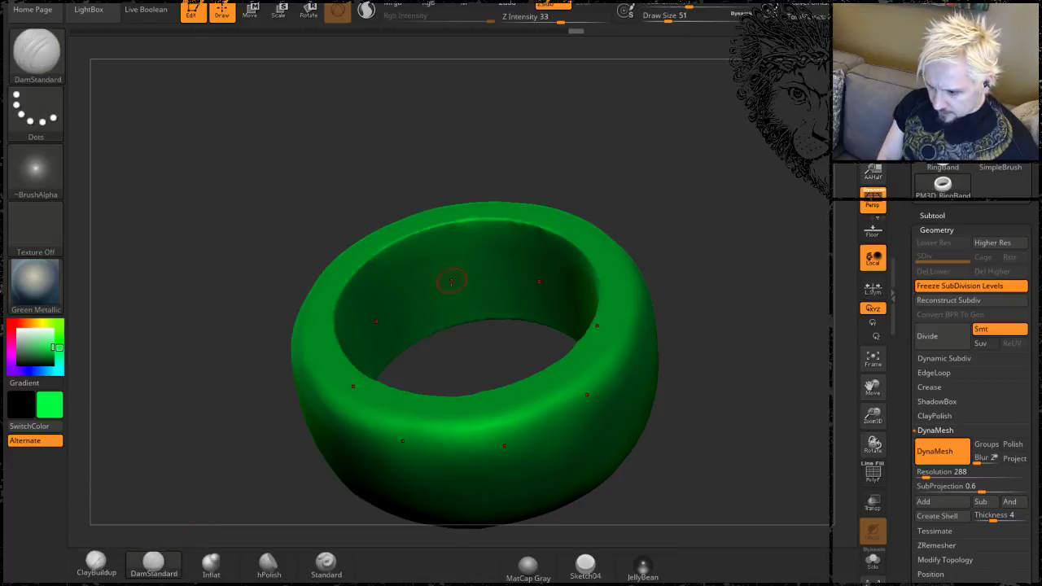
pyautogui.moveTo(448, 239)
pyautogui.mouseDown()
pyautogui.moveTo(459, 277)
pyautogui.moveTo(498, 275)
pyautogui.moveTo(502, 304)
pyautogui.mouseUp()
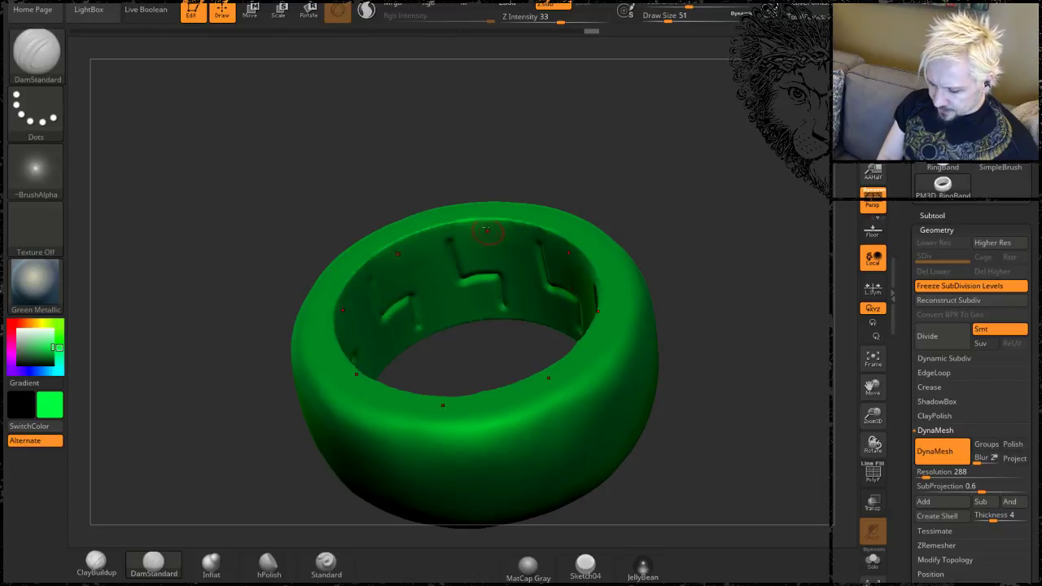
pyautogui.moveTo(502, 304); pyautogui.dragTo(502, 235, button='right')
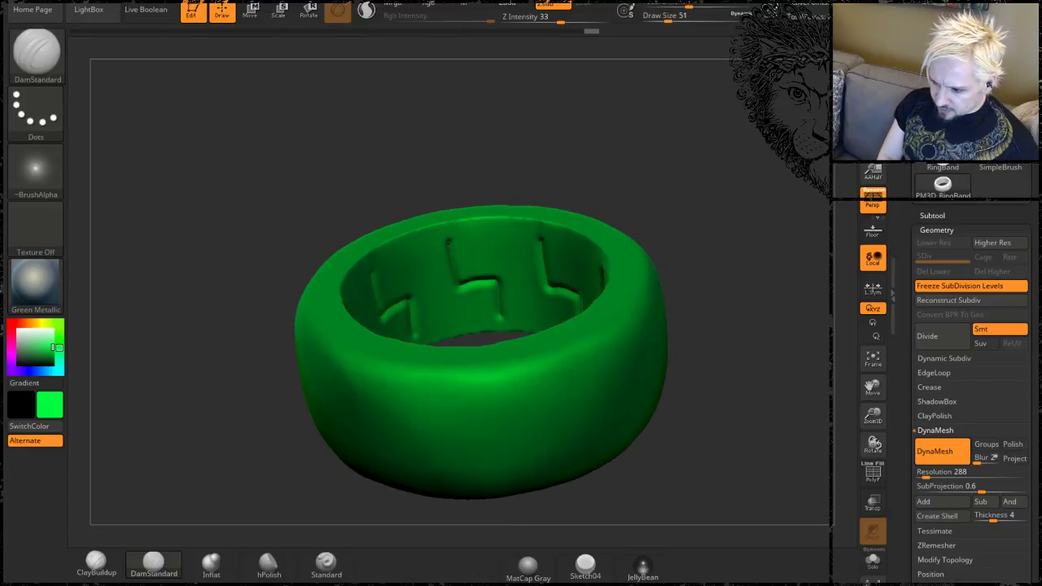
pyautogui.moveTo(447, 238)
pyautogui.mouseDown()
pyautogui.moveTo(522, 241)
pyautogui.moveTo(540, 306)
pyautogui.moveTo(558, 308)
pyautogui.mouseUp()
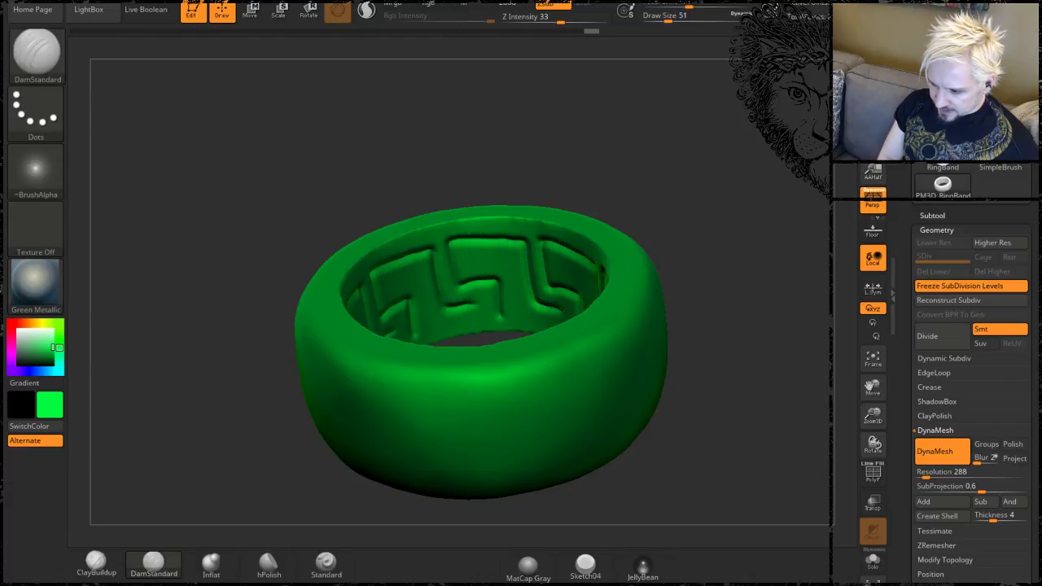
pyautogui.moveTo(635, 167); pyautogui.dragTo(431, 296)
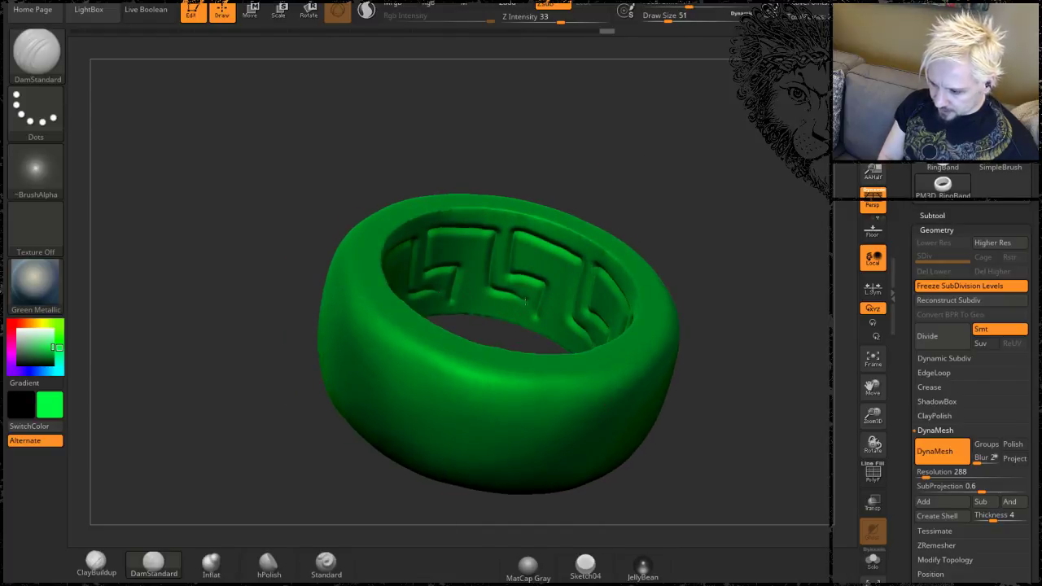
# Try adding parallel grooves beside the stepped lines so the key pattern stands out as raised bands on the inner wall.
pyautogui.moveTo(528, 294); pyautogui.dragTo(487, 285)
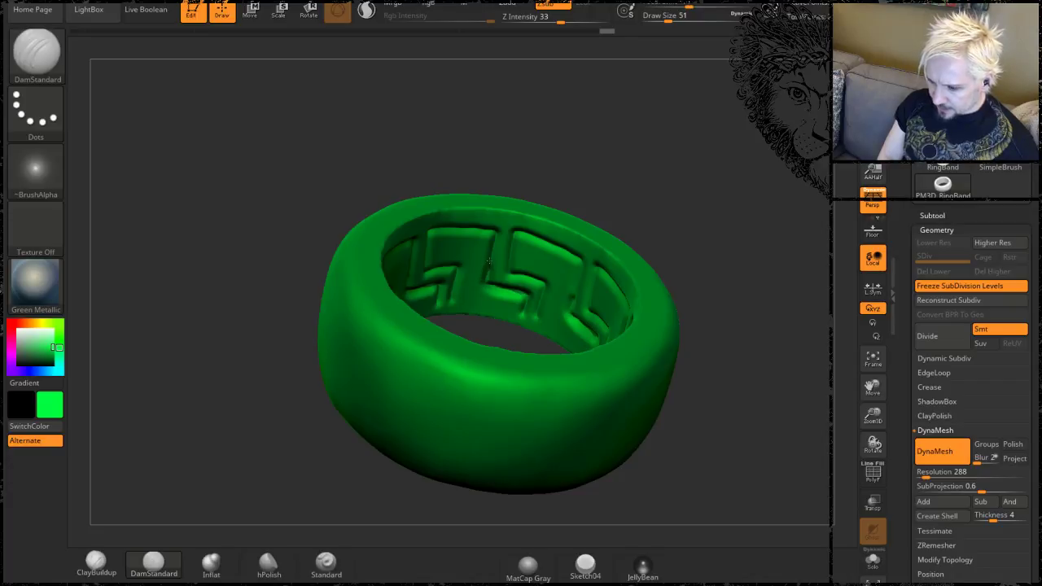
pyautogui.moveTo(658, 161); pyautogui.dragTo(627, 159)
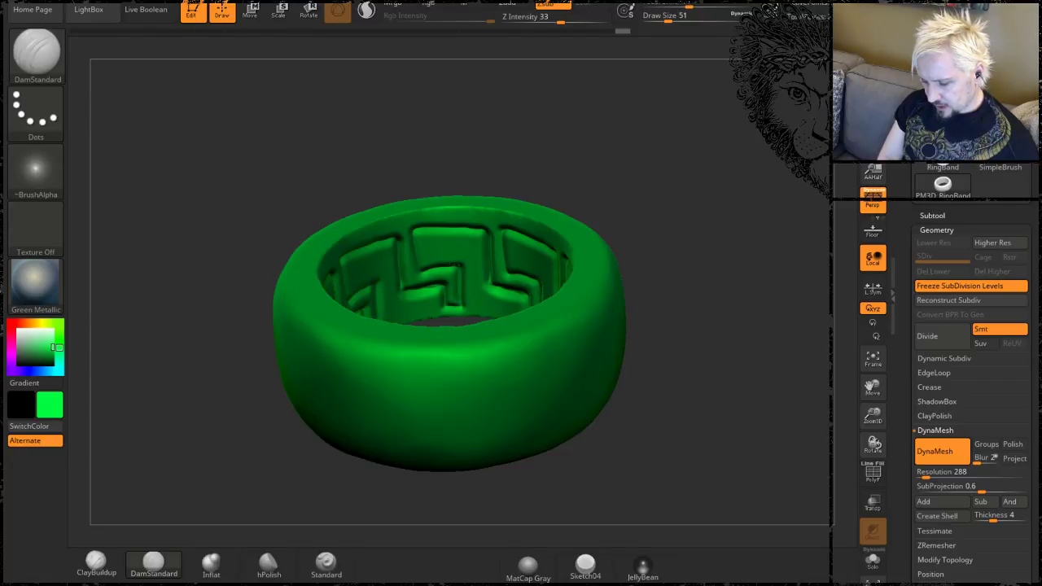
pyautogui.moveTo(607, 115)
pyautogui.mouseDown()
pyautogui.moveTo(594, 129)
pyautogui.moveTo(571, 113)
pyautogui.mouseUp()
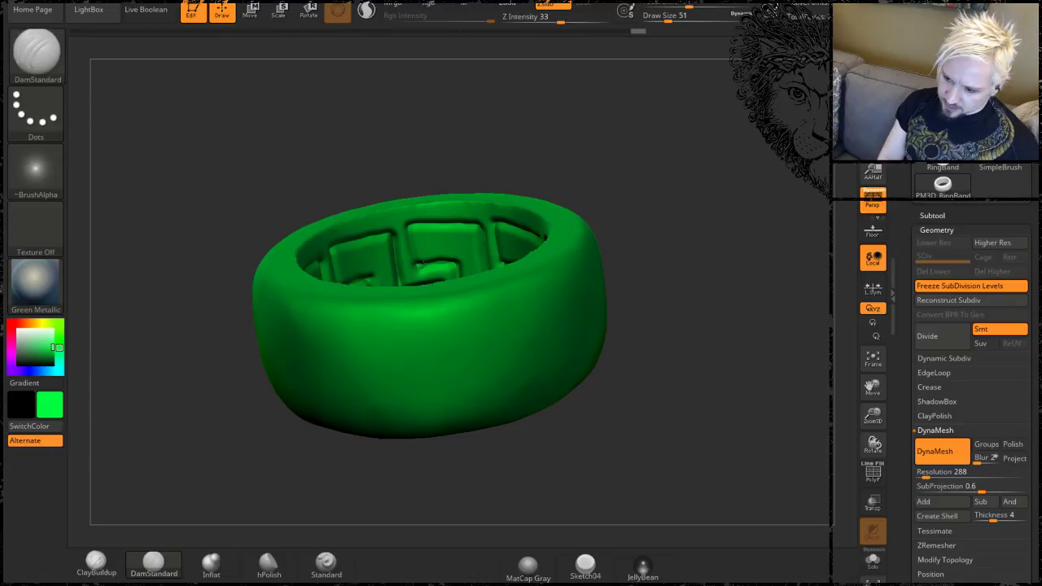
pyautogui.moveTo(489, 126)
pyautogui.mouseDown()
pyautogui.moveTo(493, 138)
pyautogui.moveTo(497, 121)
pyautogui.mouseUp()
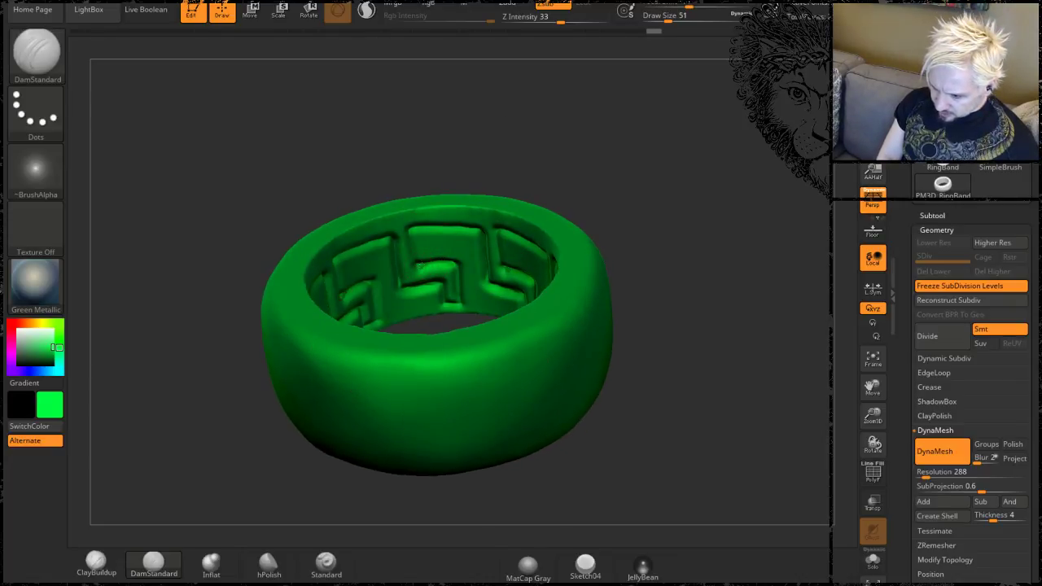
pyautogui.moveTo(482, 135); pyautogui.dragTo(447, 134)
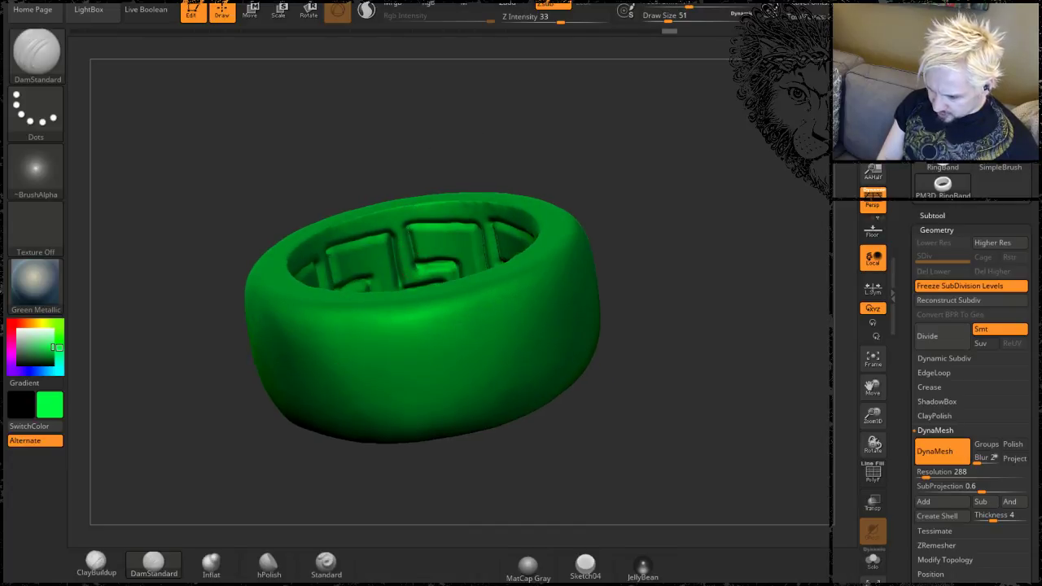
pyautogui.moveTo(563, 139); pyautogui.dragTo(513, 150)
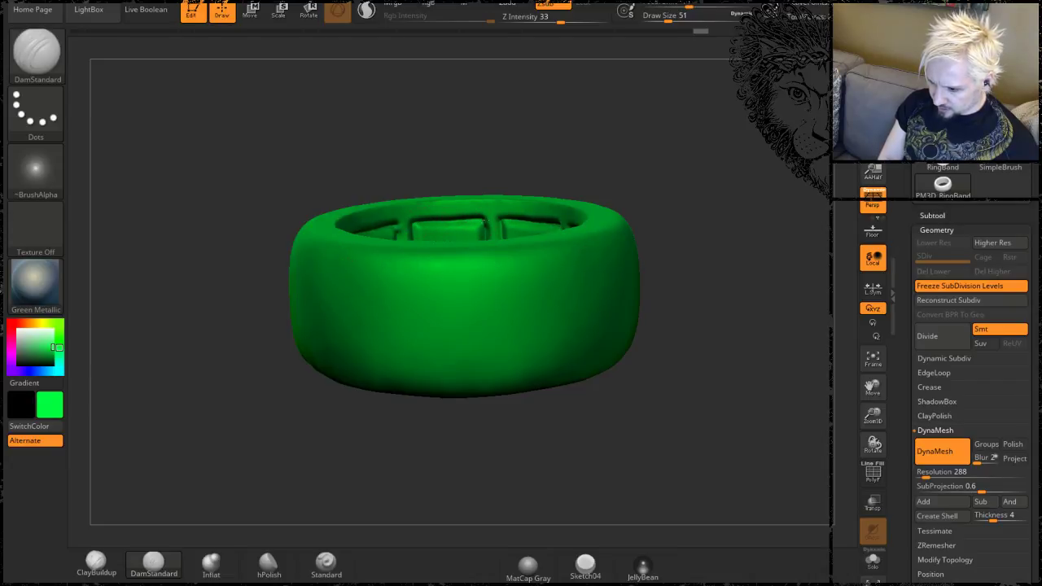
pyautogui.moveTo(614, 133)
pyautogui.mouseDown()
pyautogui.moveTo(684, 154)
pyautogui.moveTo(640, 153)
pyautogui.moveTo(618, 187)
pyautogui.moveTo(588, 170)
pyautogui.moveTo(644, 195)
pyautogui.mouseUp()
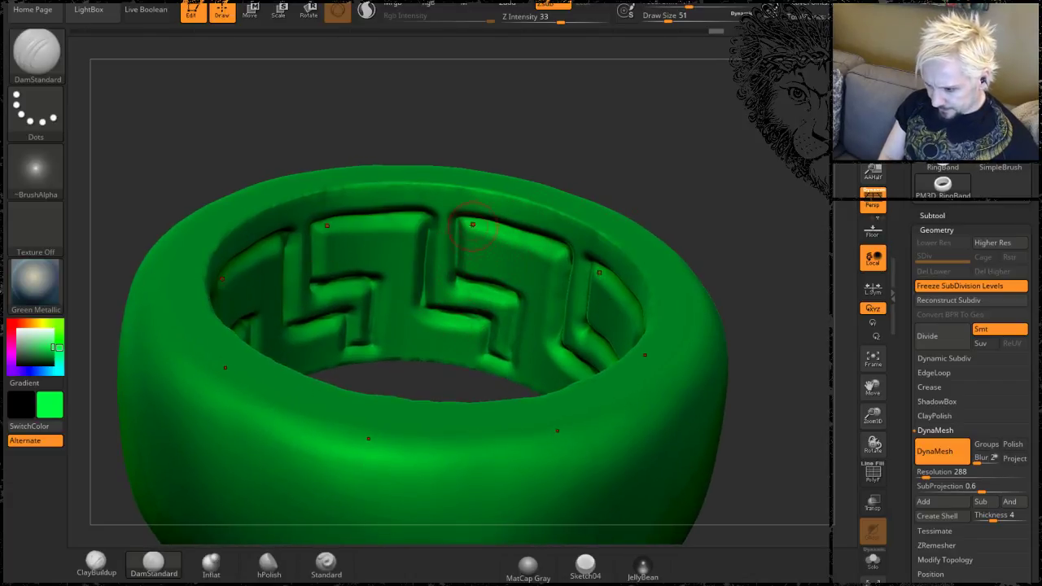
# Try tracing inset lines along the top and side edges of the raised key shapes.
pyautogui.moveTo(468, 227); pyautogui.dragTo(559, 254)
pyautogui.hotkey('ctrl', 'z')
pyautogui.moveTo(466, 227); pyautogui.dragTo(562, 262)
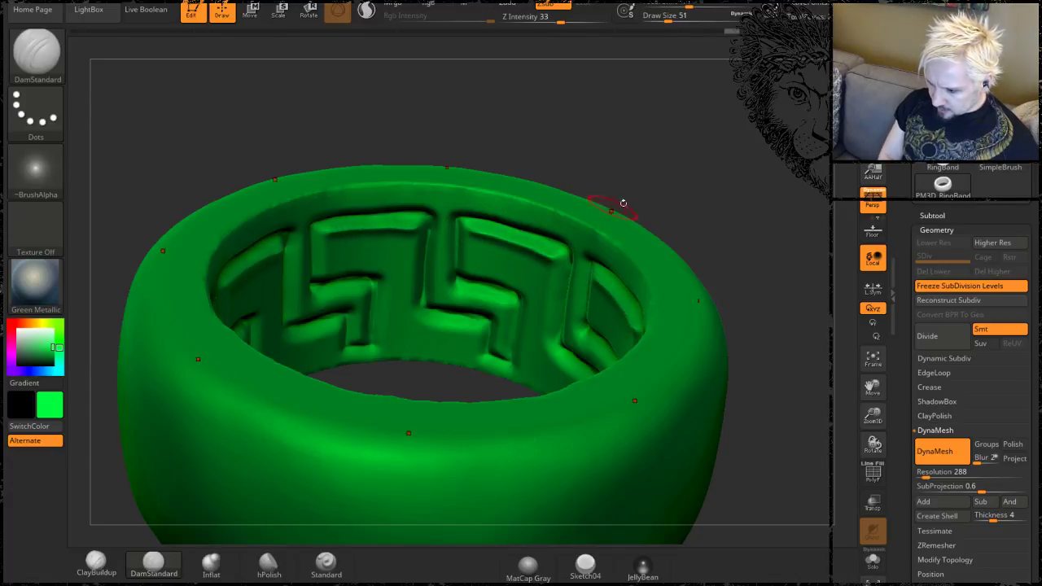
pyautogui.moveTo(622, 203); pyautogui.dragTo(550, 289)
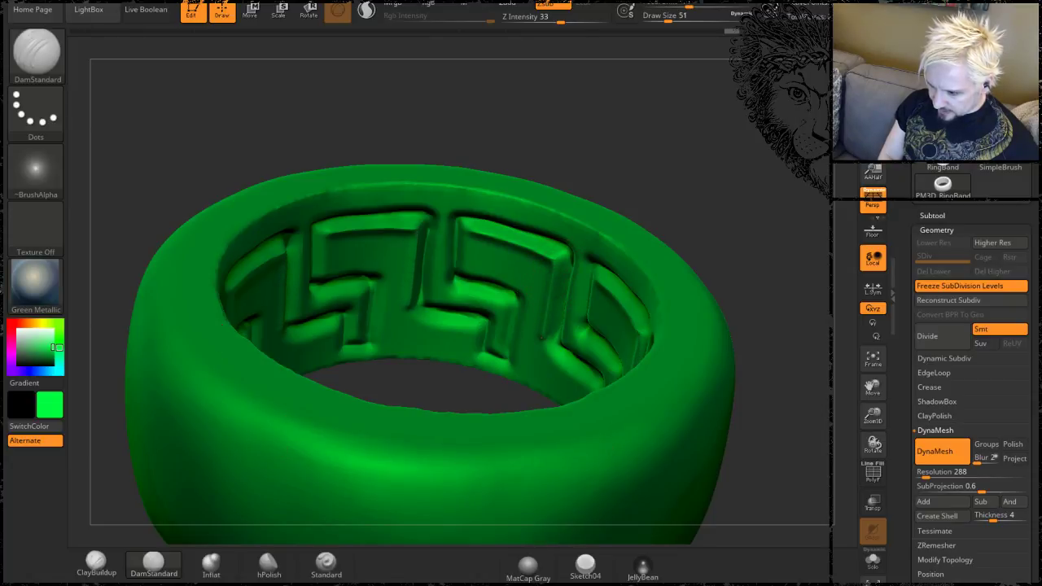
pyautogui.moveTo(632, 170); pyautogui.dragTo(471, 229)
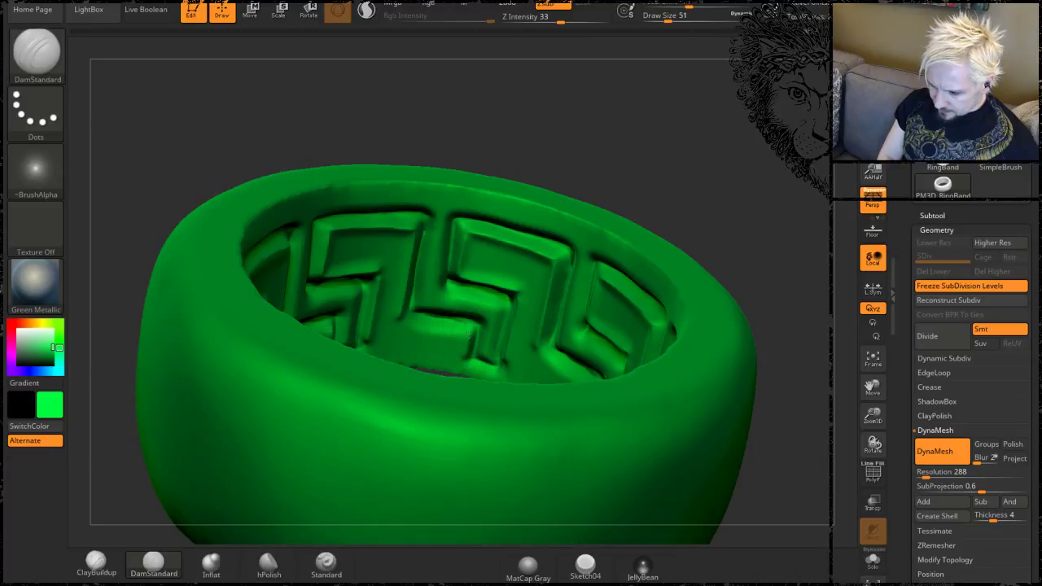
# Try extending the inset lines along the lower steps of the inner-wall key pattern.
pyautogui.moveTo(468, 336); pyautogui.dragTo(425, 332)
pyautogui.moveTo(634, 165)
pyautogui.mouseDown()
pyautogui.moveTo(620, 150)
pyautogui.moveTo(358, 389)
pyautogui.mouseUp()
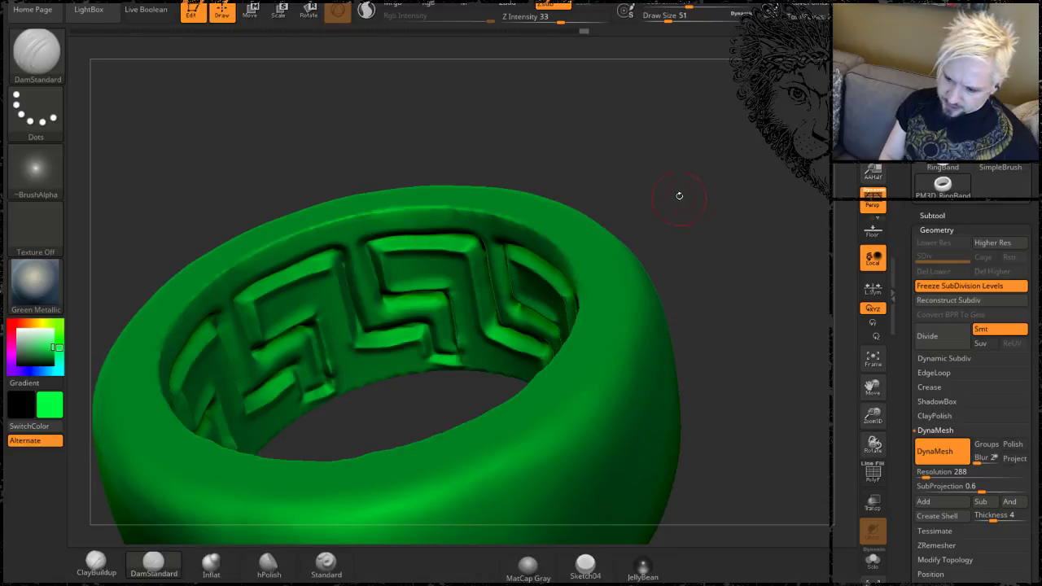
pyautogui.moveTo(679, 195)
pyautogui.mouseDown()
pyautogui.moveTo(684, 114)
pyautogui.moveTo(702, 183)
pyautogui.moveTo(716, 198)
pyautogui.moveTo(713, 155)
pyautogui.moveTo(662, 191)
pyautogui.mouseUp()
pyautogui.press('shift')
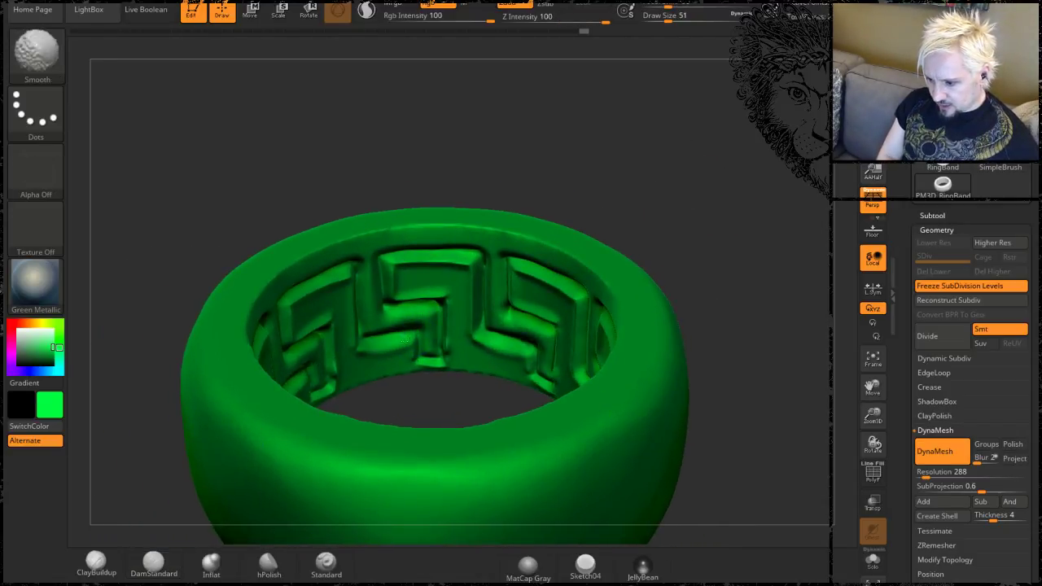
# Undo all the DamStandard carving until the ring's inner wall is plain again.
pyautogui.press('ctrl')
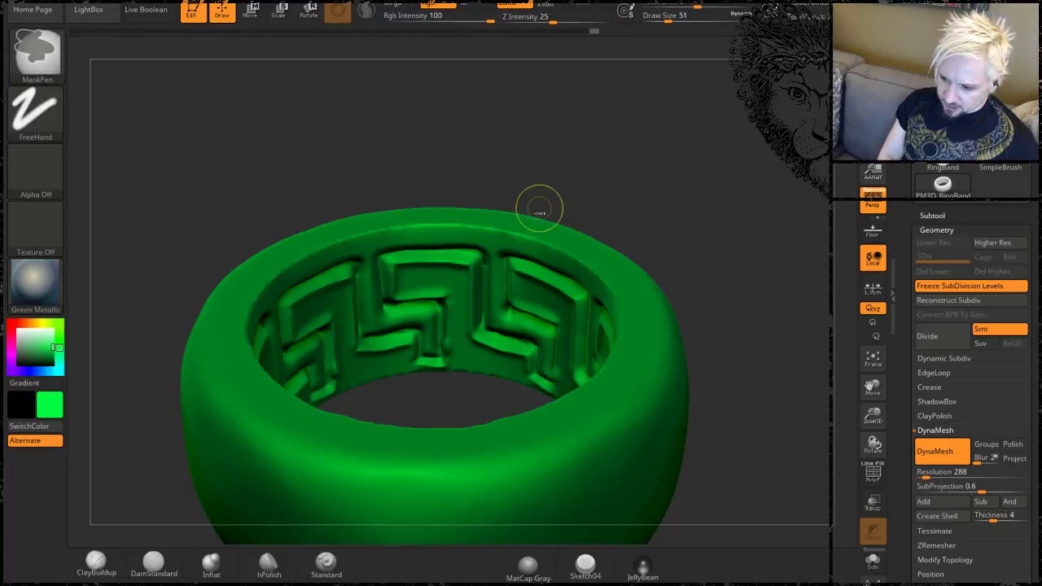
pyautogui.hotkey('ctrl', 'z')
pyautogui.hotkey('ctrl', 'z')
pyautogui.hotkey('ctrl', 'z')
pyautogui.hotkey('ctrl', 'z')
pyautogui.hotkey('ctrl', 'z')
pyautogui.hotkey('ctrl', 'z')
pyautogui.hotkey('ctrl', 'z')
pyautogui.hotkey('ctrl', 'z')
pyautogui.hotkey('ctrl', 'z')
pyautogui.hotkey('ctrl', 'z')
pyautogui.hotkey('ctrl', 'z')
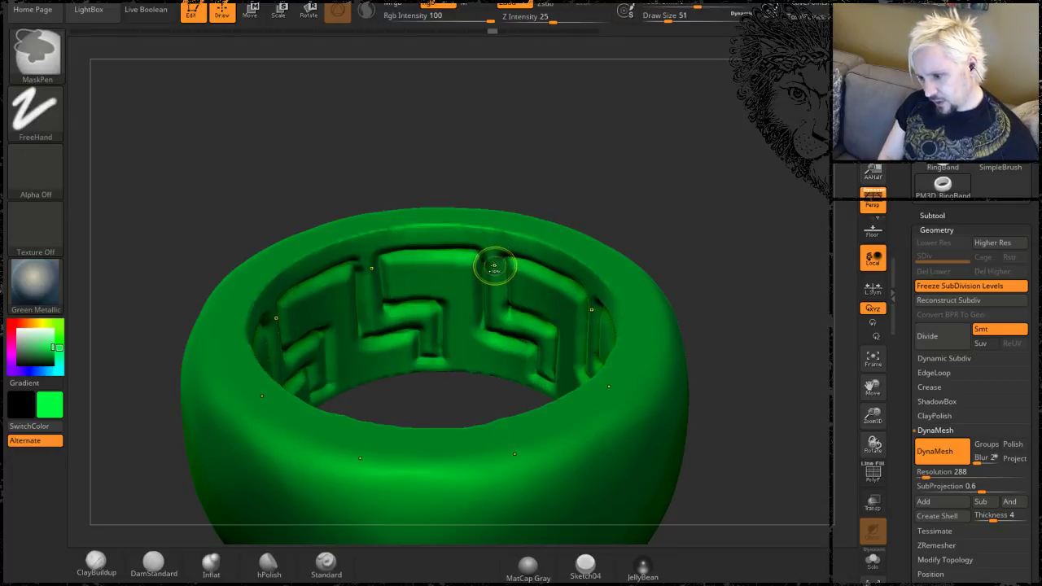
pyautogui.hotkey('ctrl', 'z')
pyautogui.hotkey('ctrl', 'z')
pyautogui.hotkey('ctrl', 'z')
pyautogui.hotkey('ctrl', 'z')
pyautogui.hotkey('ctrl', 'z')
pyautogui.hotkey('ctrl', 'z')
pyautogui.hotkey('ctrl', 'z')
pyautogui.hotkey('ctrl', 'z')
pyautogui.hotkey('ctrl', 'z')
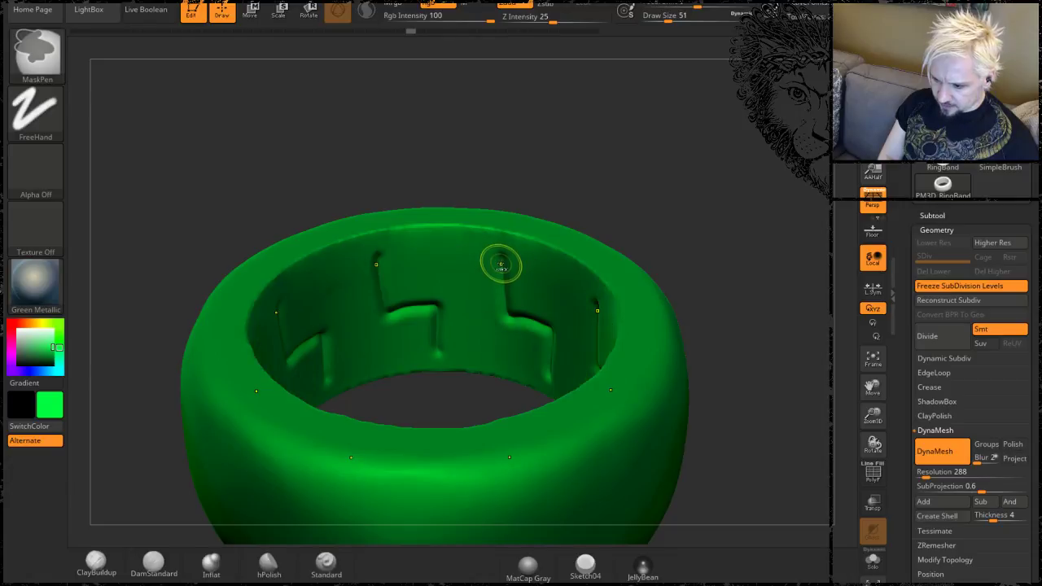
pyautogui.hotkey('ctrl', 'z')
pyautogui.moveTo(621, 152)
pyautogui.mouseDown()
pyautogui.moveTo(580, 153)
pyautogui.moveTo(594, 178)
pyautogui.moveTo(603, 166)
pyautogui.mouseUp()
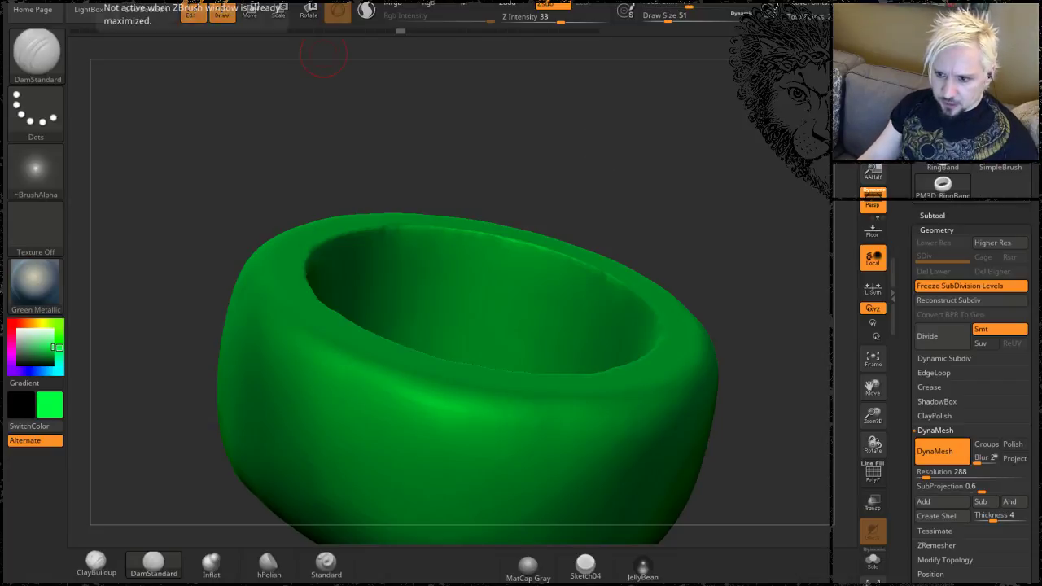
# Switch to the browser, search Google in a new tab for indian patterns and open the image results.
pyautogui.hotkey('alt', 'Tab')
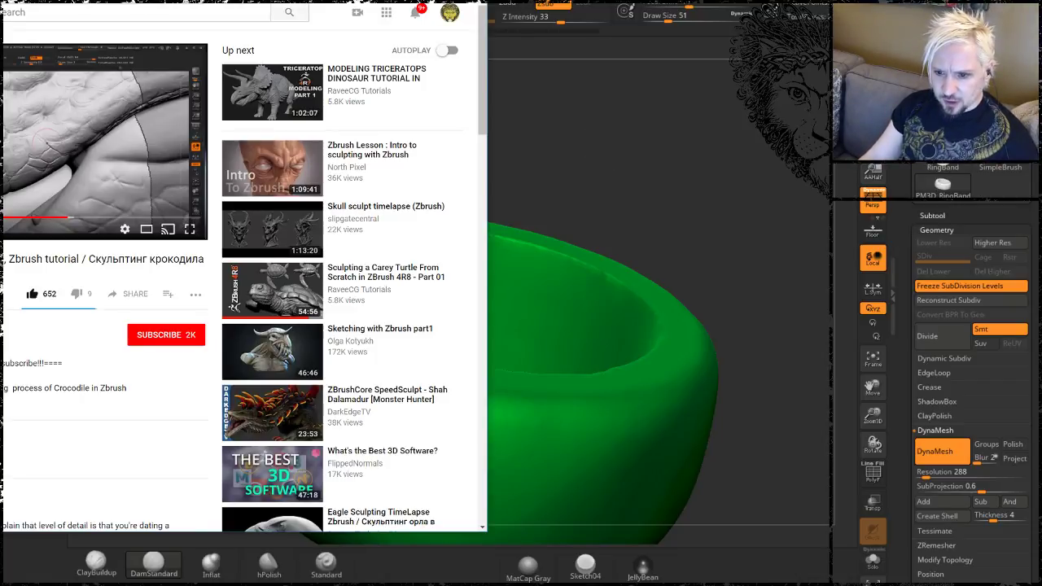
pyautogui.hotkey('ctrl', 't')
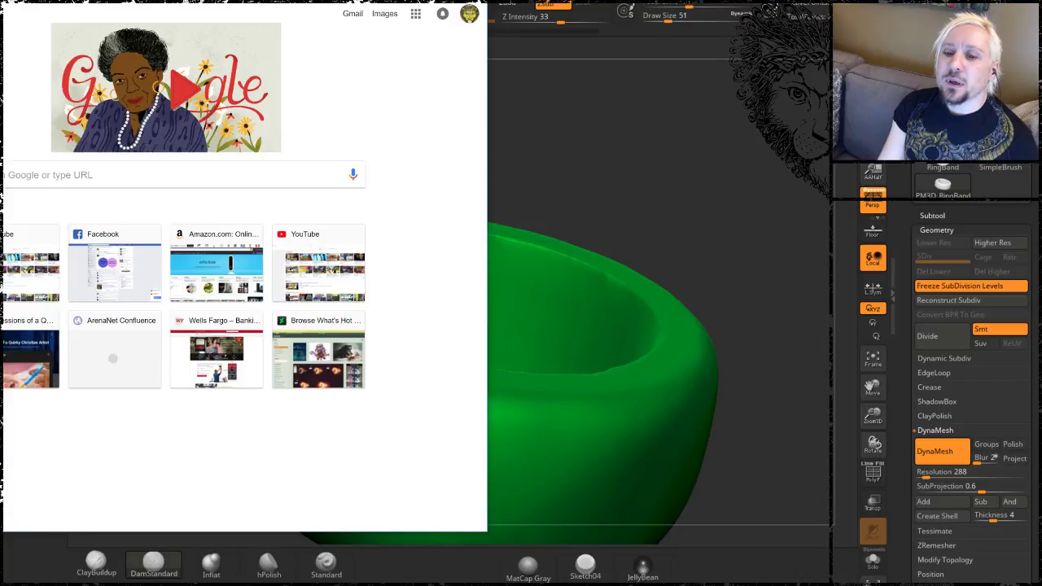
pyautogui.write('indi')
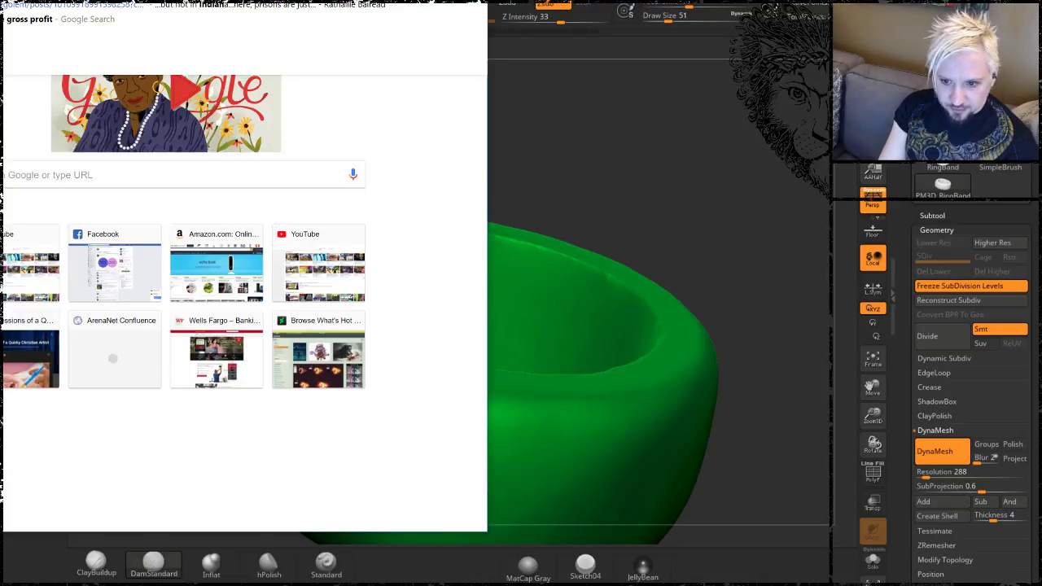
pyautogui.write('a')
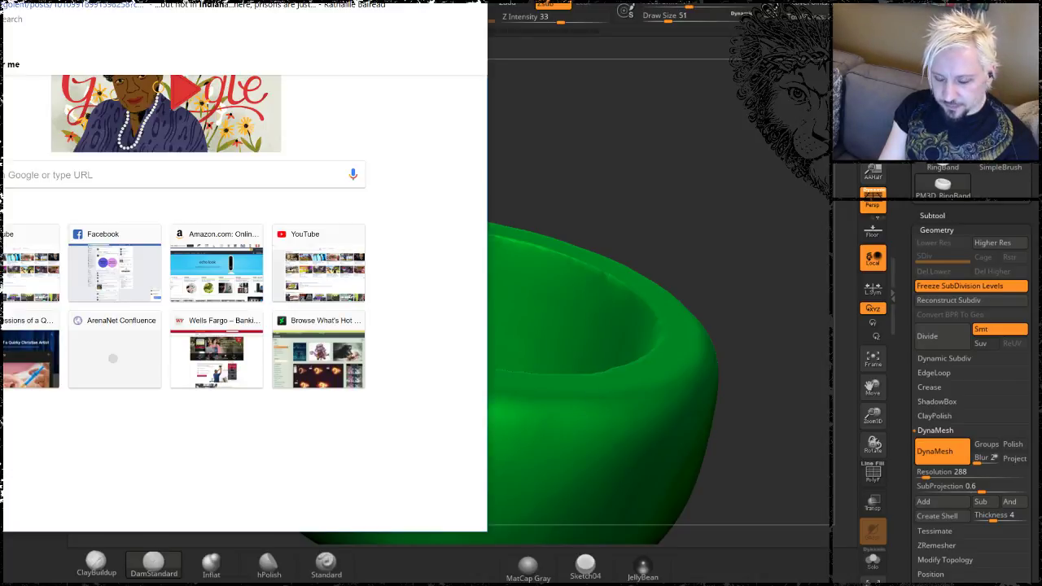
pyautogui.write(' jo')
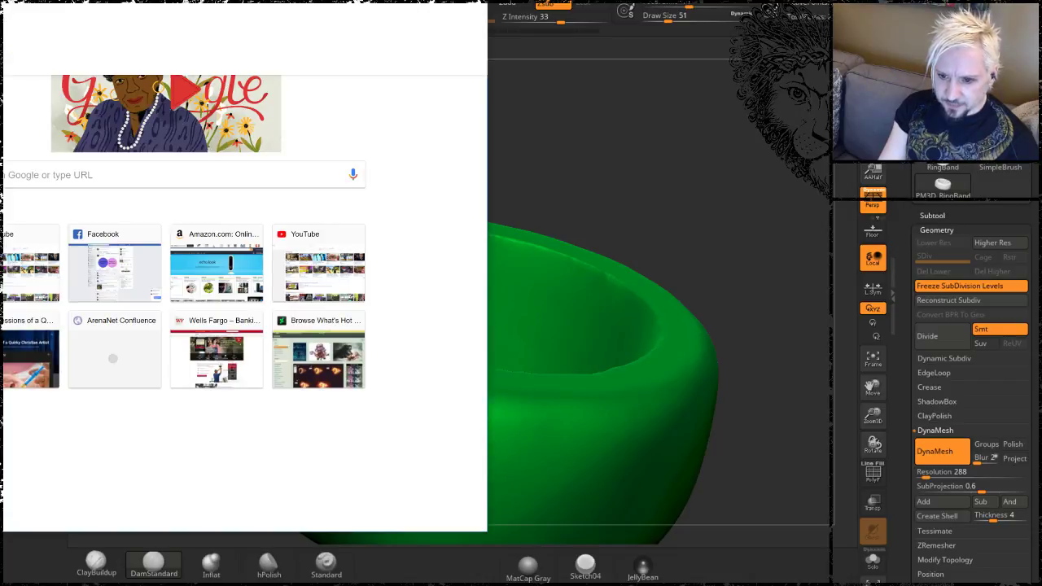
pyautogui.press('Return')
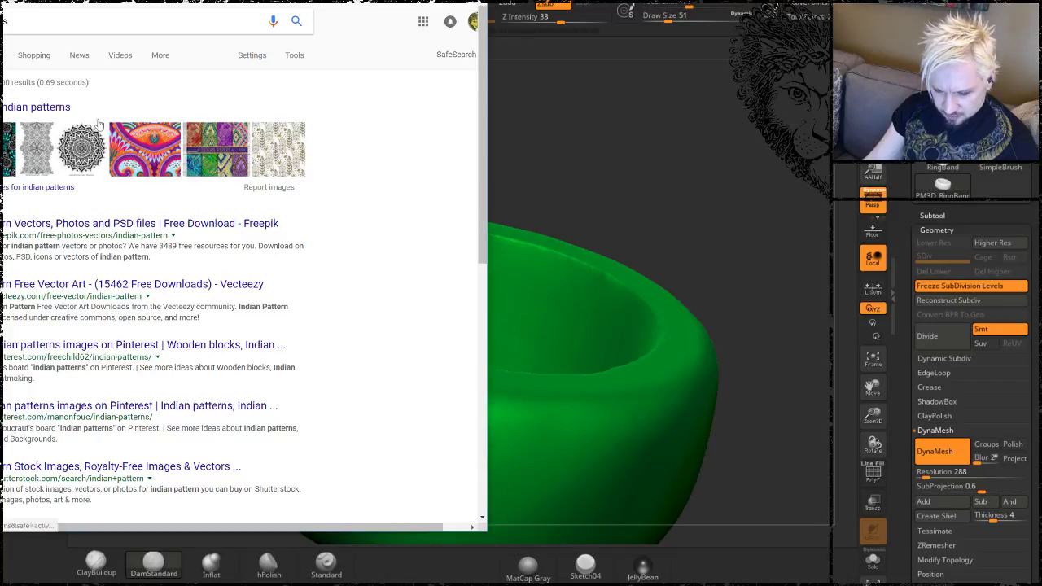
pyautogui.click(49, 106)
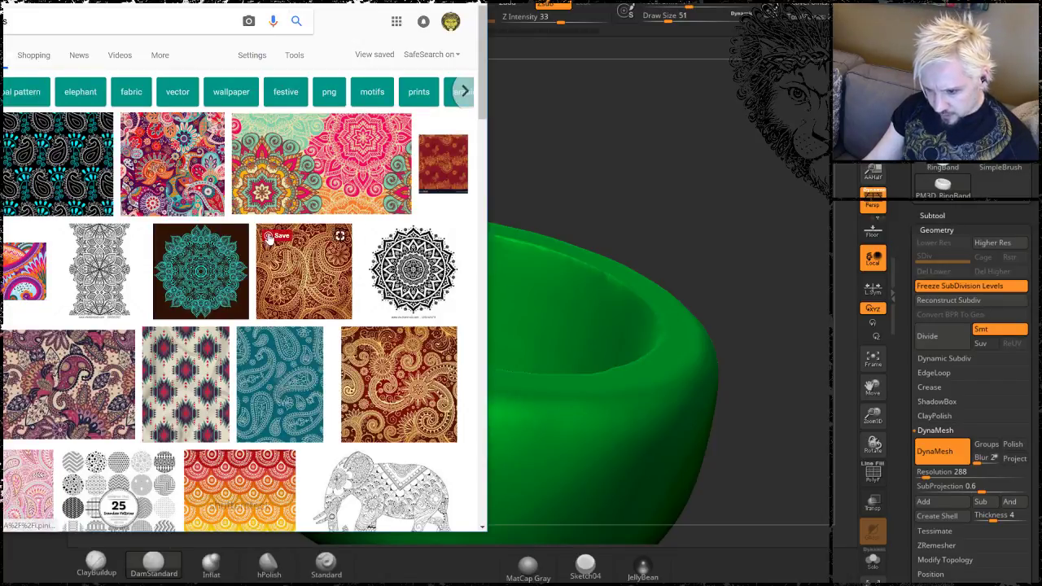
# Look through the indian patterns image results for a decorative design to use on the ring band.
pyautogui.scroll(-3, 266, 234)
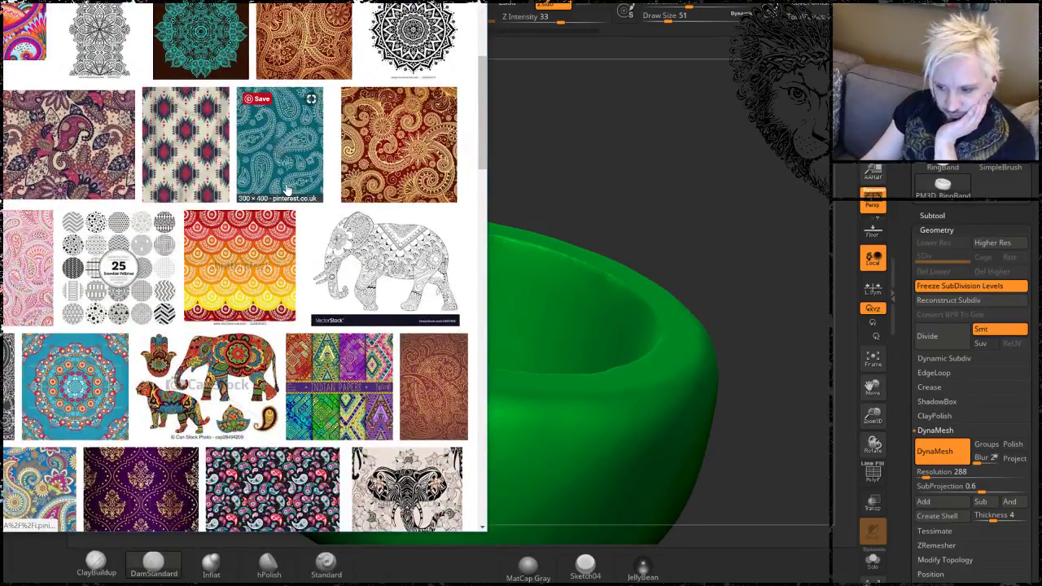
pyautogui.scroll(-1, 286, 190)
pyautogui.scroll(-1, 286, 190)
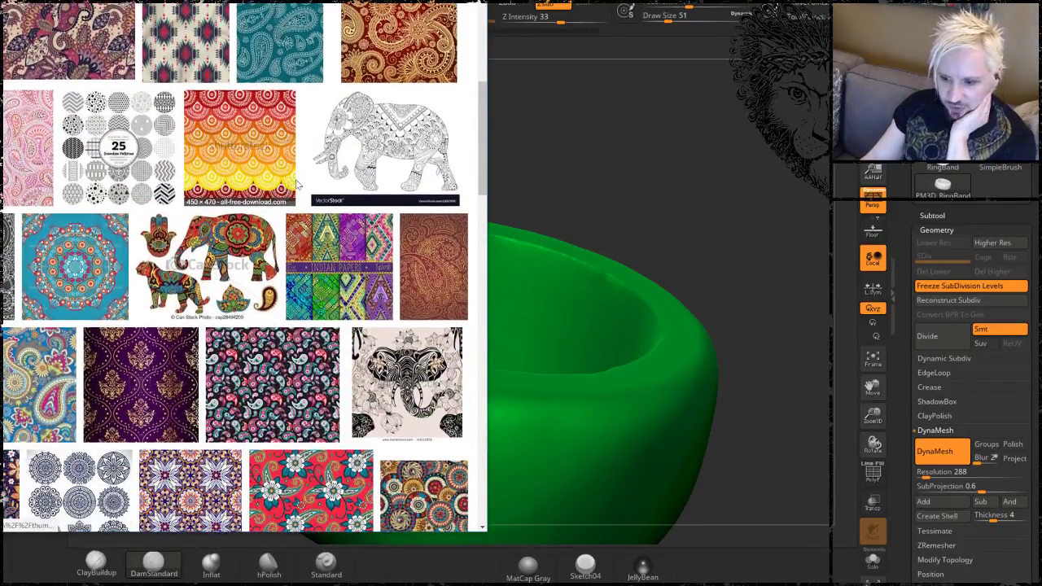
pyautogui.scroll(-1, 215, 155)
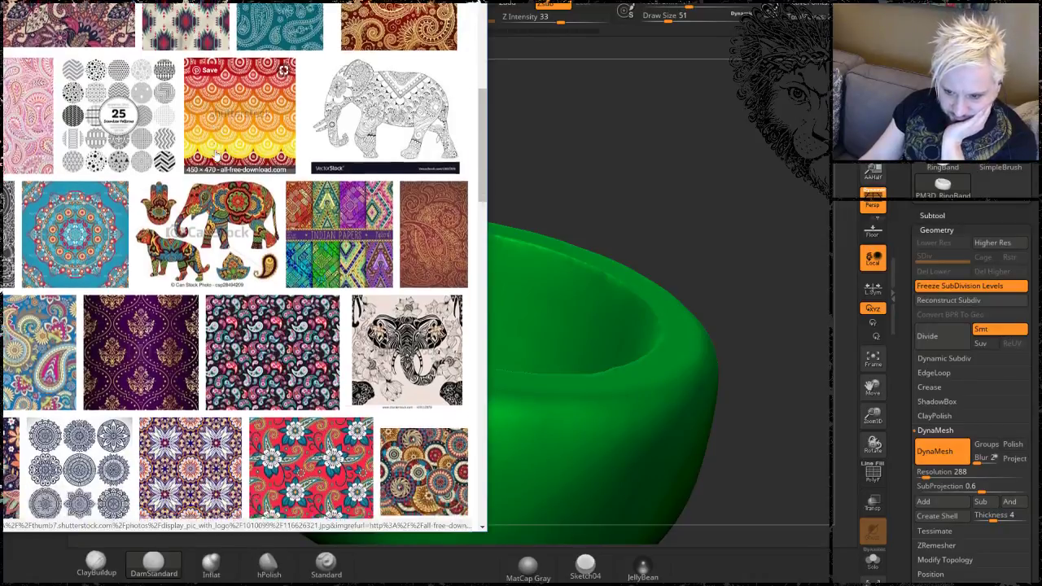
pyautogui.scroll(-3, 215, 158)
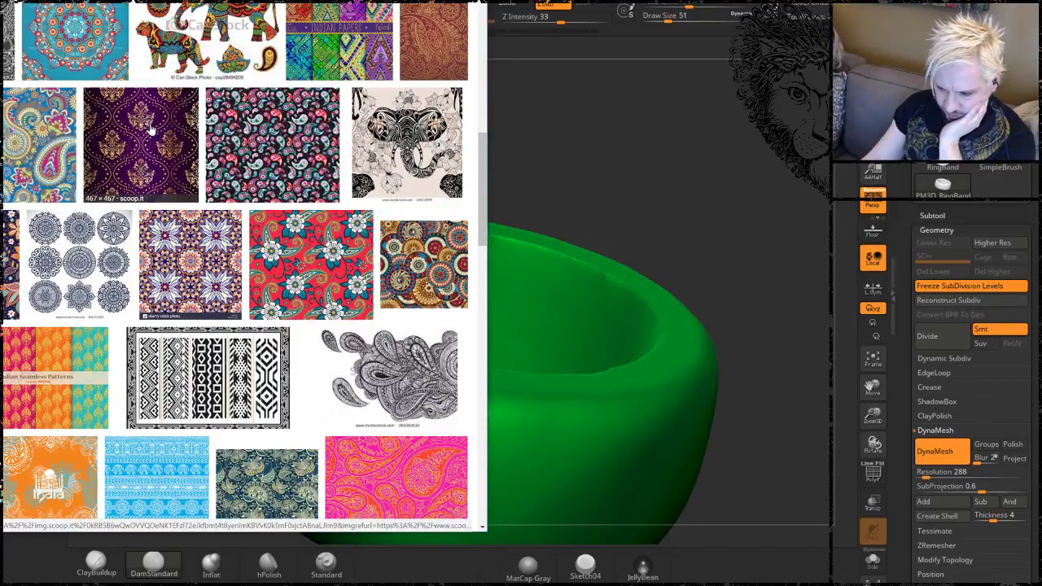
pyautogui.scroll(-3, 149, 130)
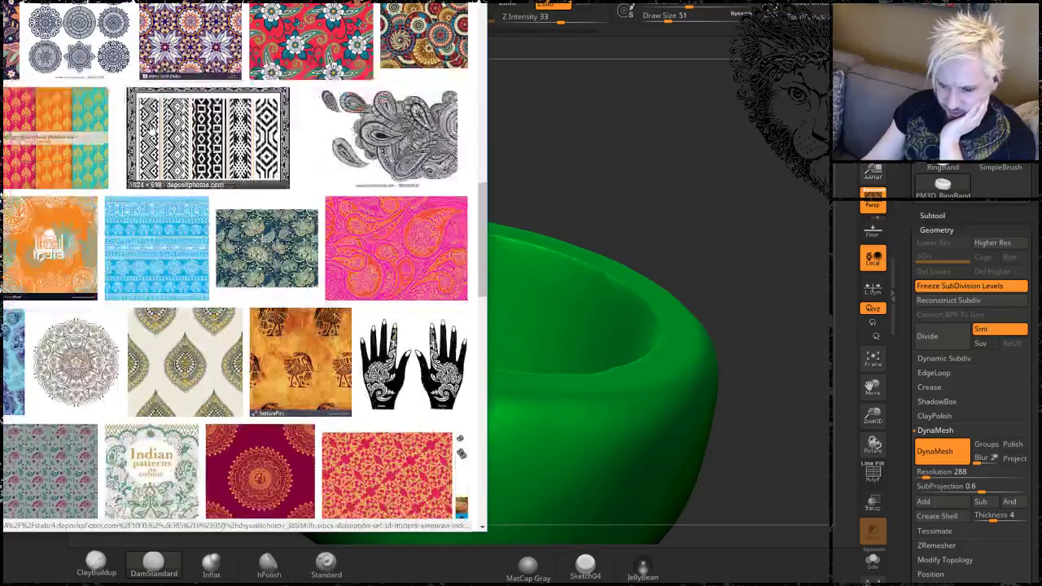
pyautogui.scroll(-1, 149, 129)
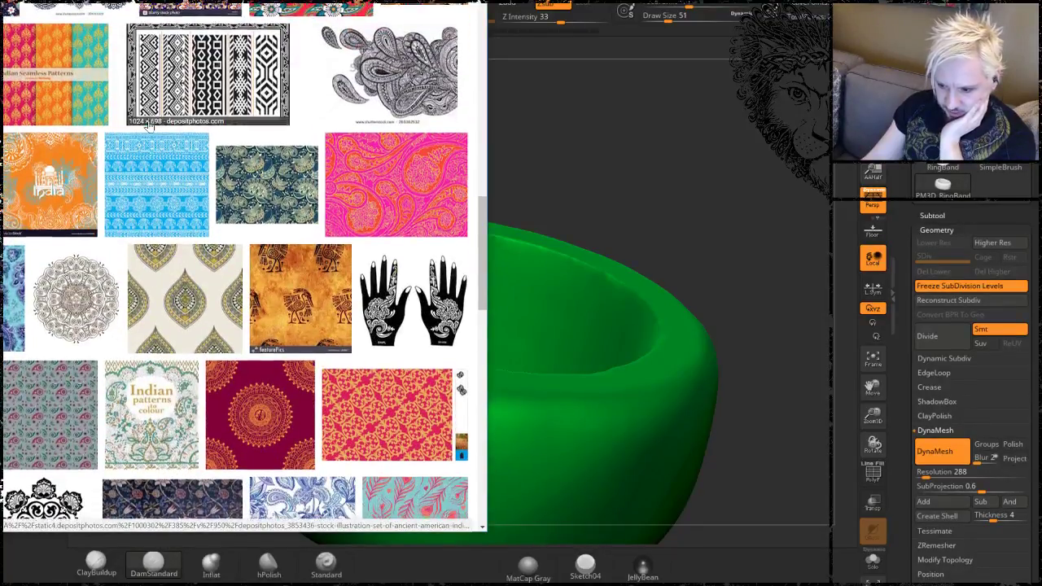
pyautogui.scroll(-3, 149, 123)
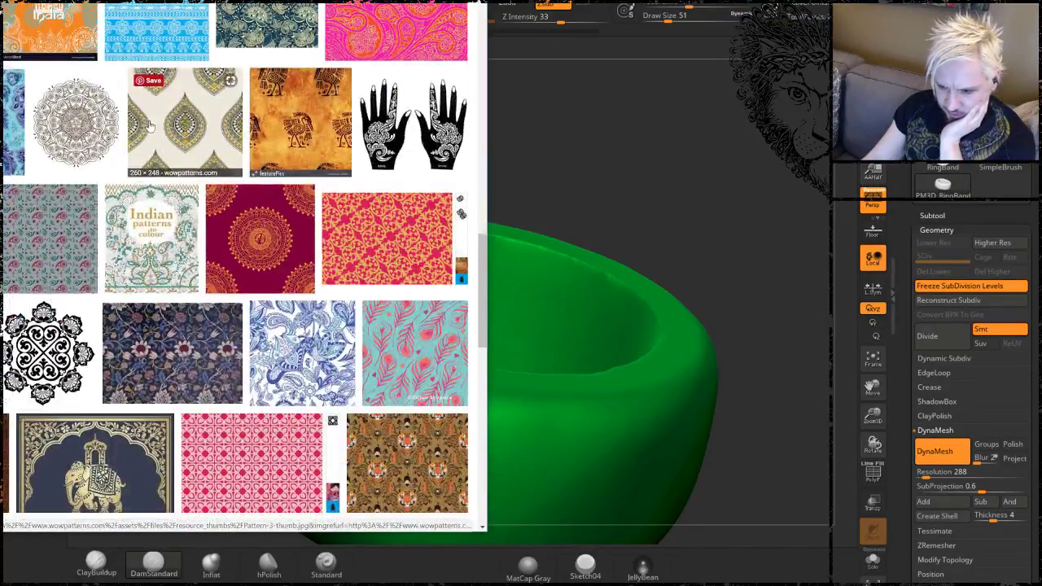
pyautogui.scroll(-3, 172, 122)
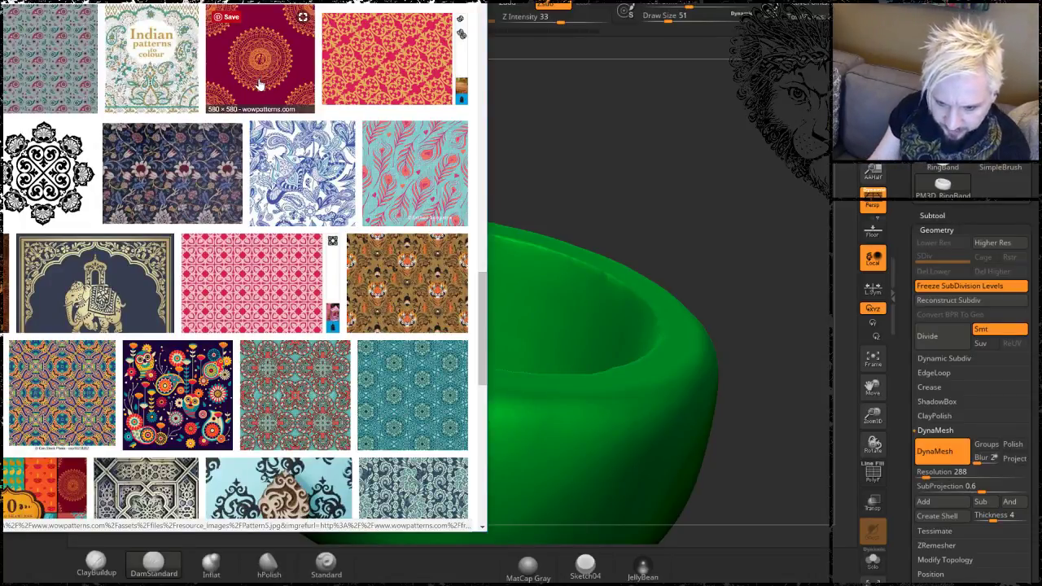
pyautogui.scroll(-3, 258, 85)
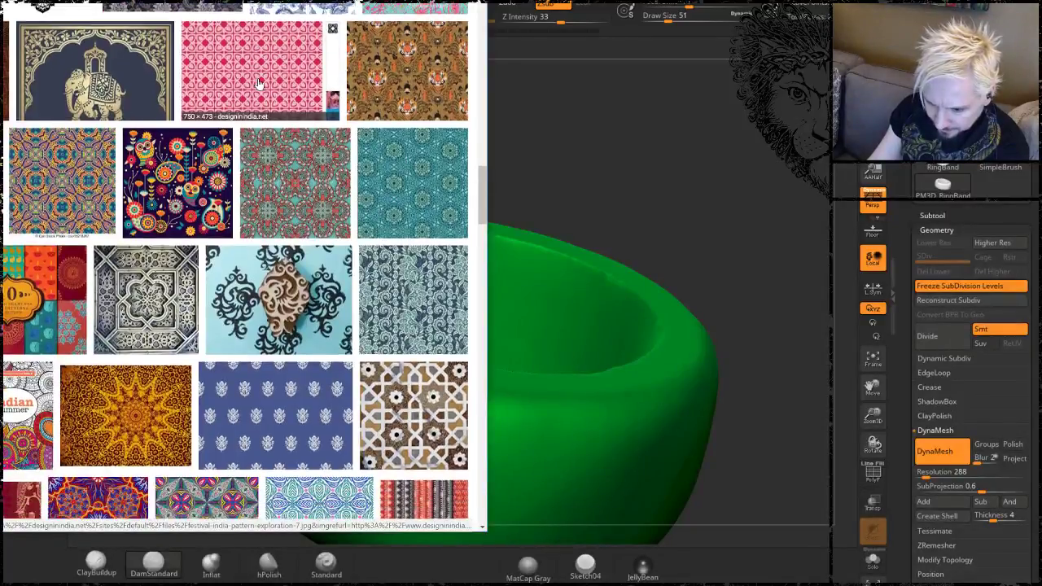
pyautogui.scroll(-2, 259, 85)
pyautogui.scroll(-1, 259, 85)
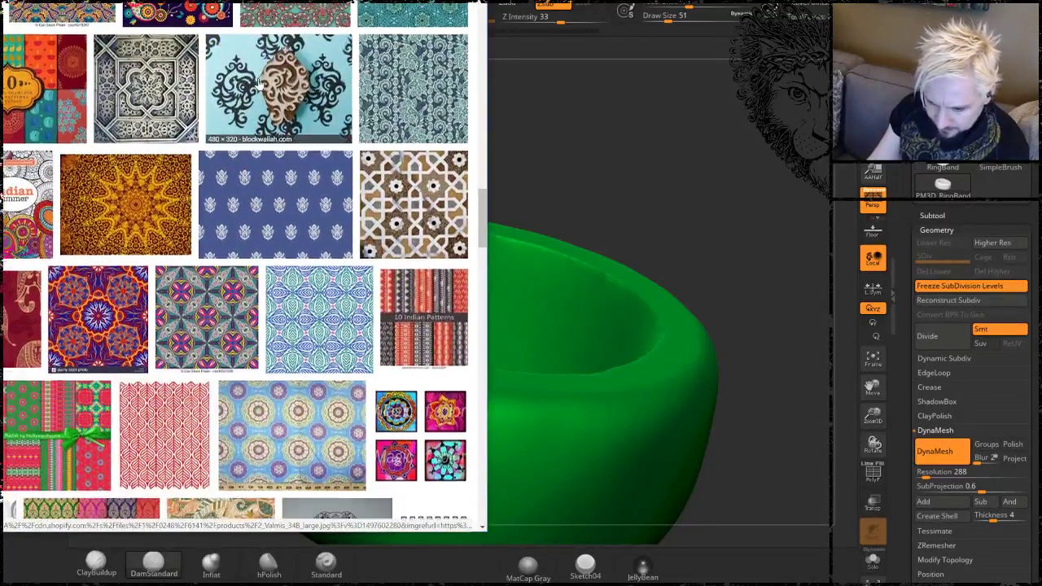
pyautogui.scroll(-2, 258, 81)
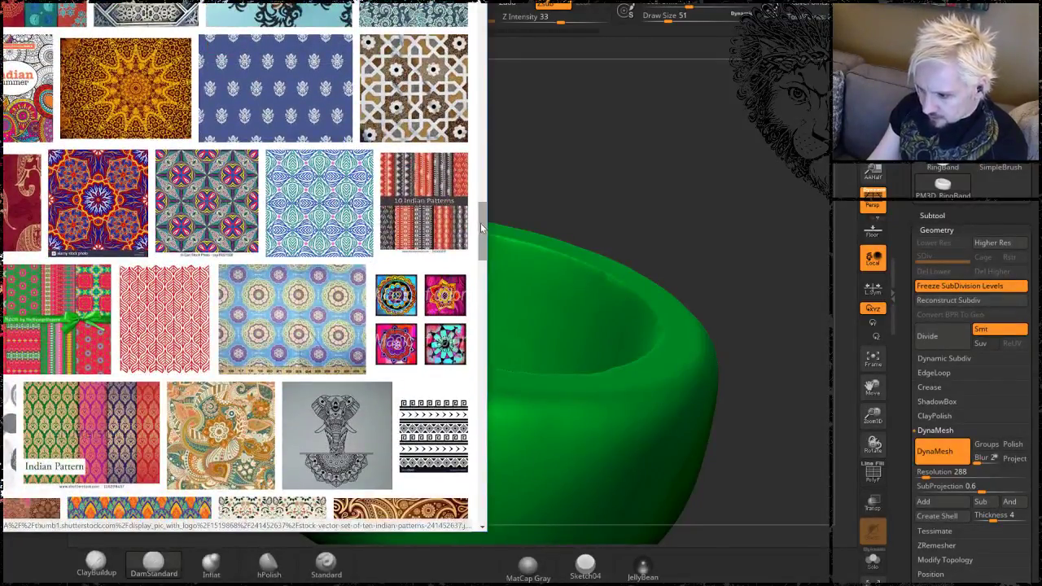
pyautogui.moveTo(480, 223); pyautogui.dragTo(481, 36)
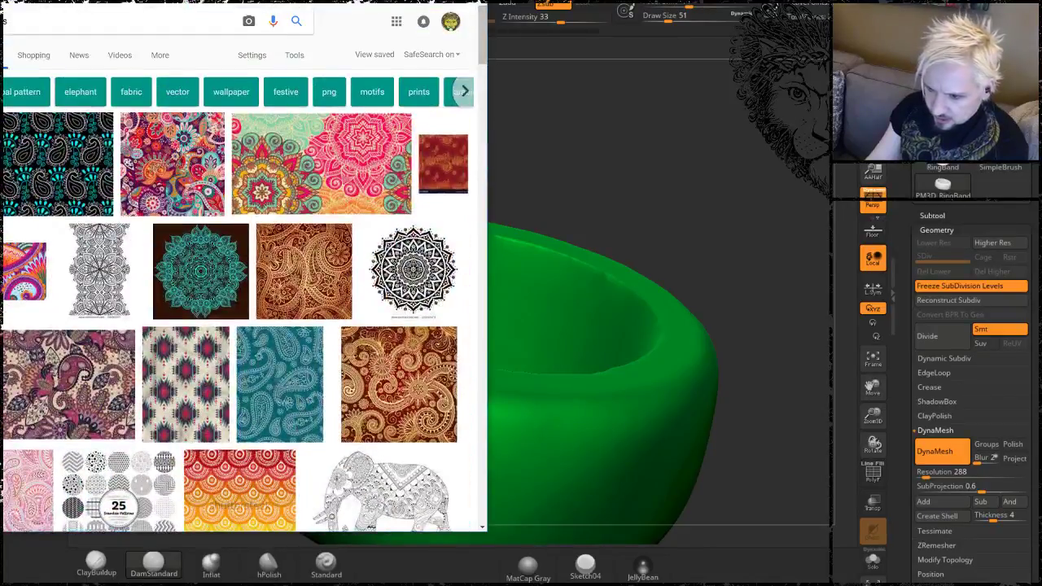
# Move the browser window fully into view, filter the images by tribal pattern and examine the filtered designs.
pyautogui.moveTo(342, 1); pyautogui.dragTo(493, 16)
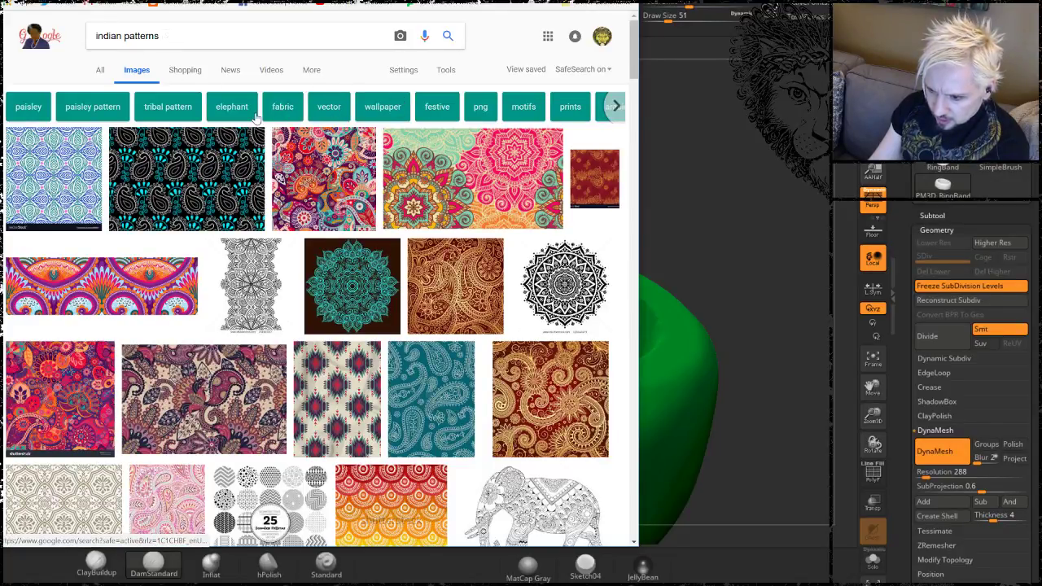
pyautogui.click(194, 114)
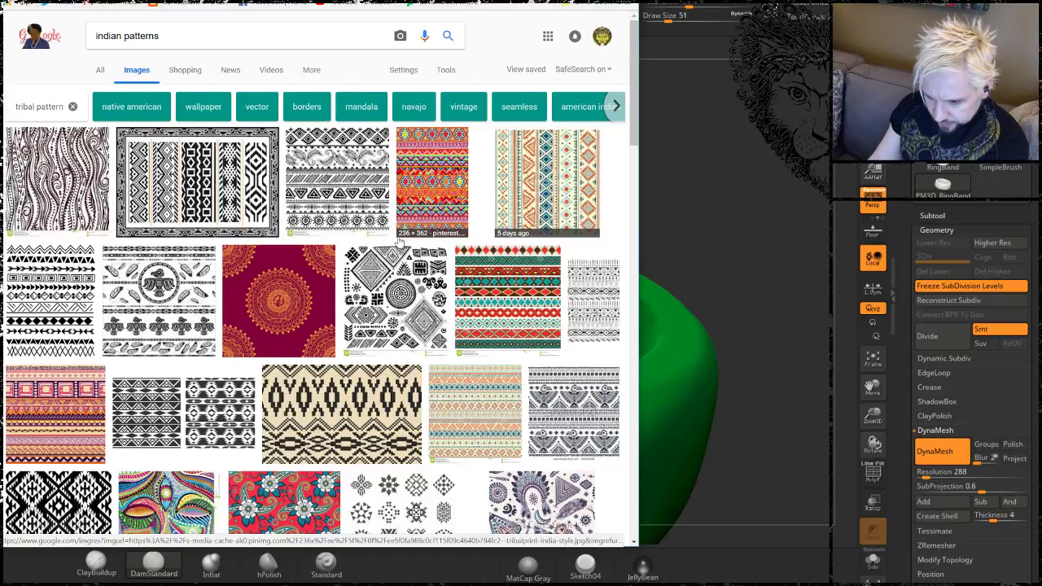
pyautogui.scroll(-1, 400, 242)
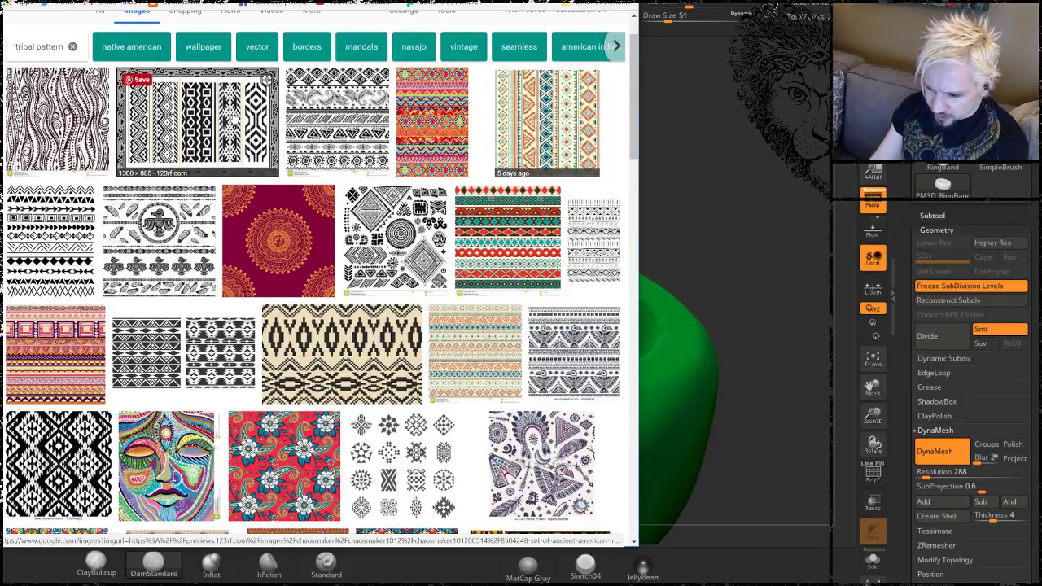
pyautogui.scroll(-1, 260, 118)
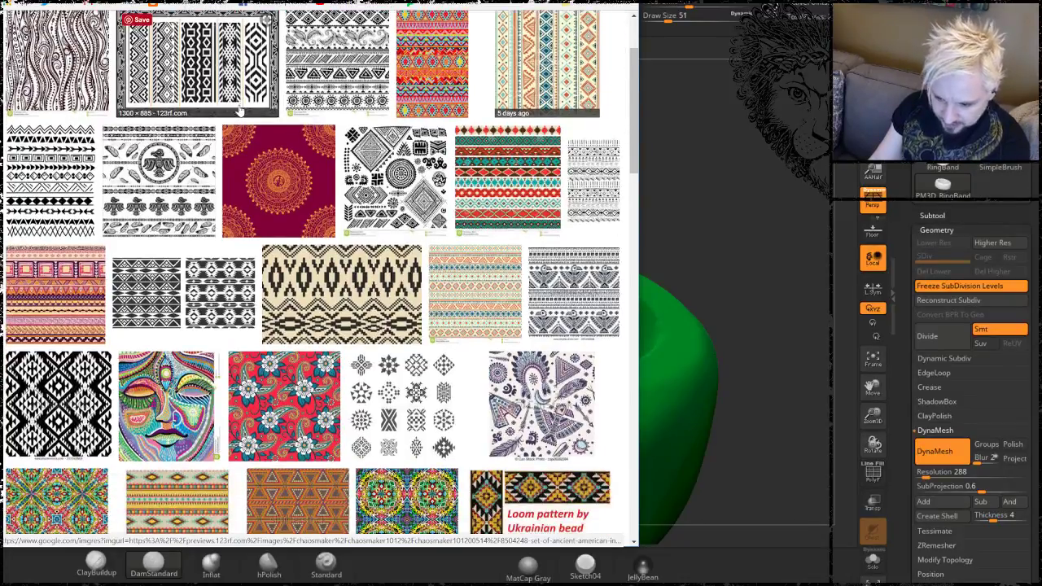
pyautogui.scroll(-3, 342, 96)
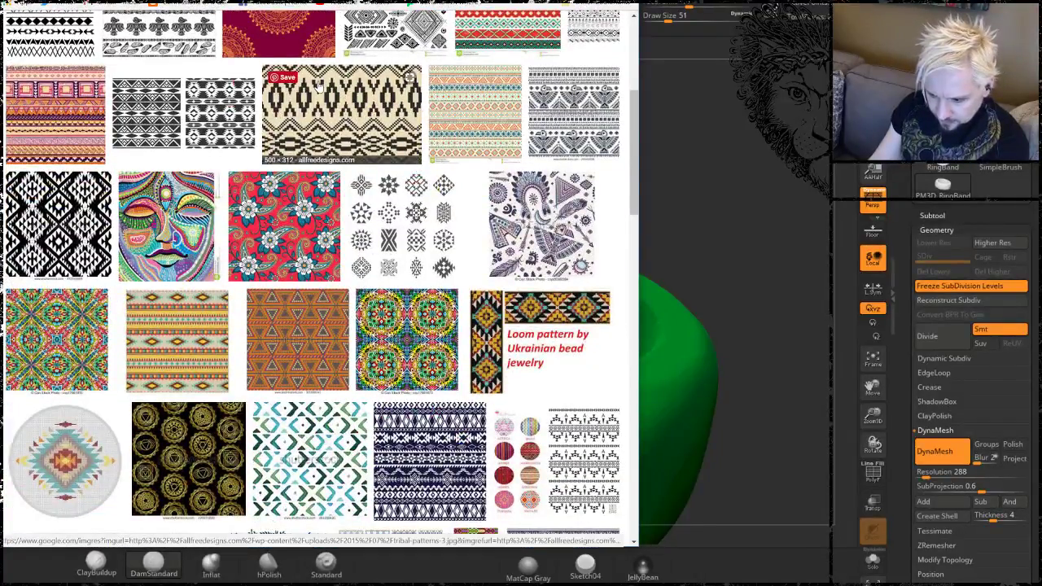
pyautogui.scroll(-2, 326, 90)
pyautogui.scroll(-3, 319, 87)
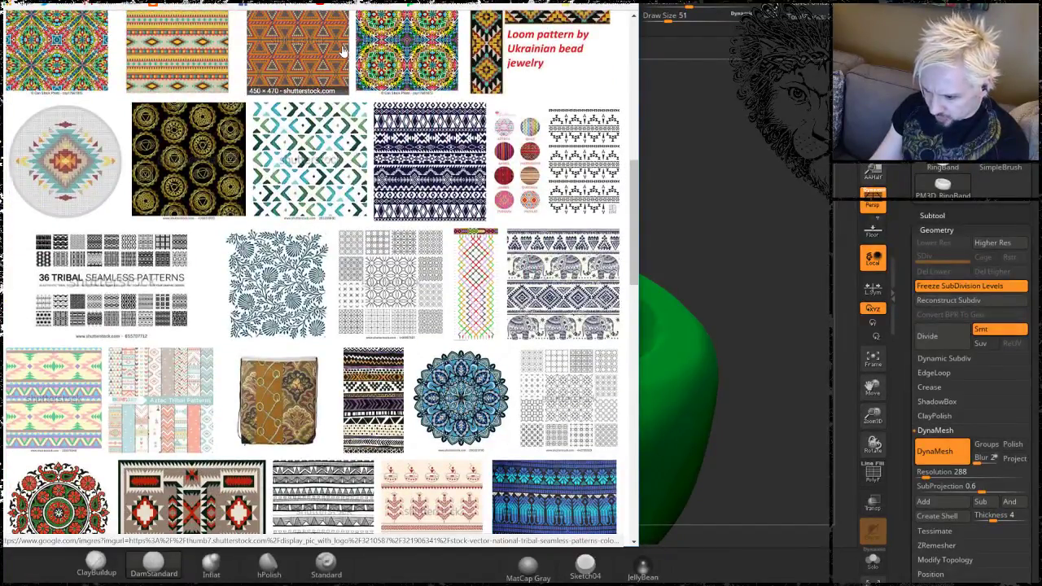
pyautogui.scroll(-2, 341, 51)
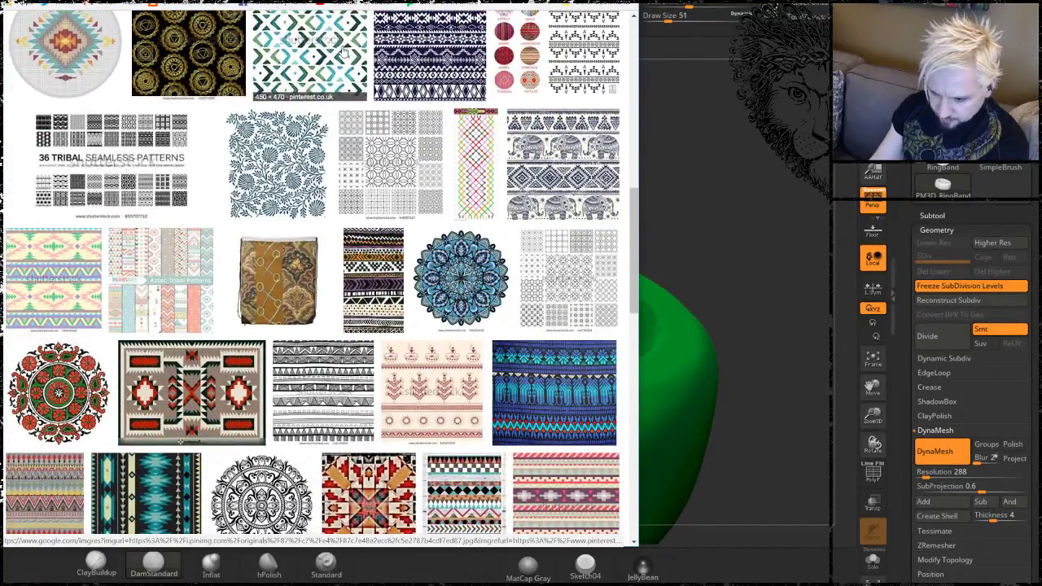
pyautogui.scroll(-1, 342, 51)
pyautogui.scroll(-3, 343, 51)
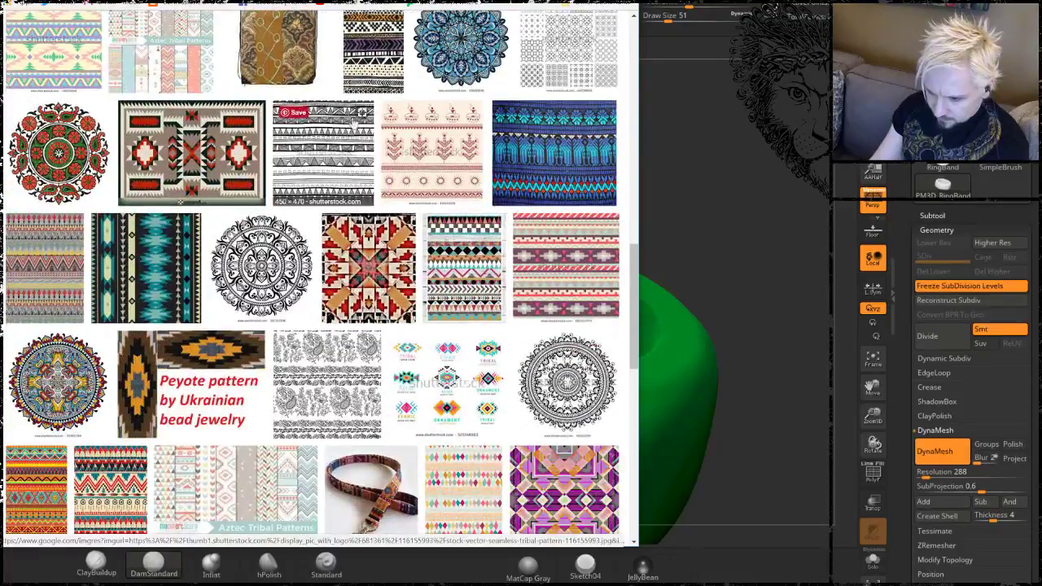
pyautogui.scroll(-3, 350, 137)
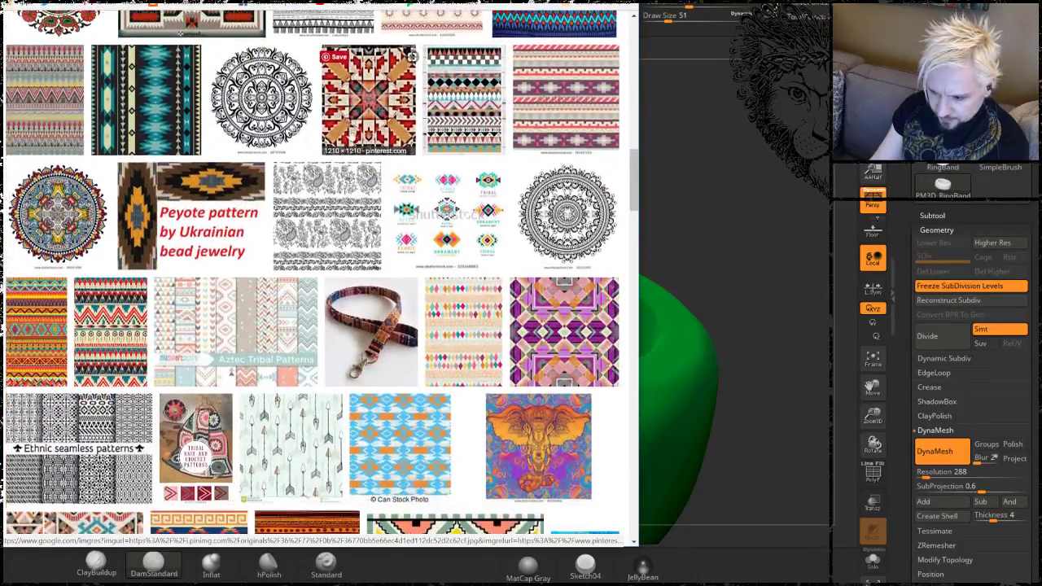
# Replace the word indian in the image search query and search for lousian patterns.
pyautogui.scroll(15, 350, 136)
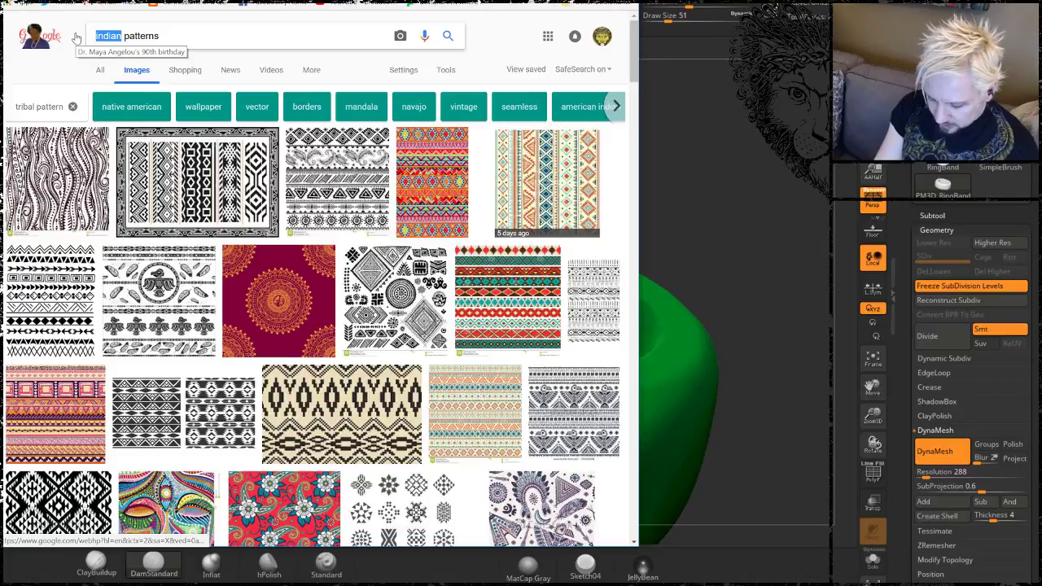
pyautogui.write('louse')
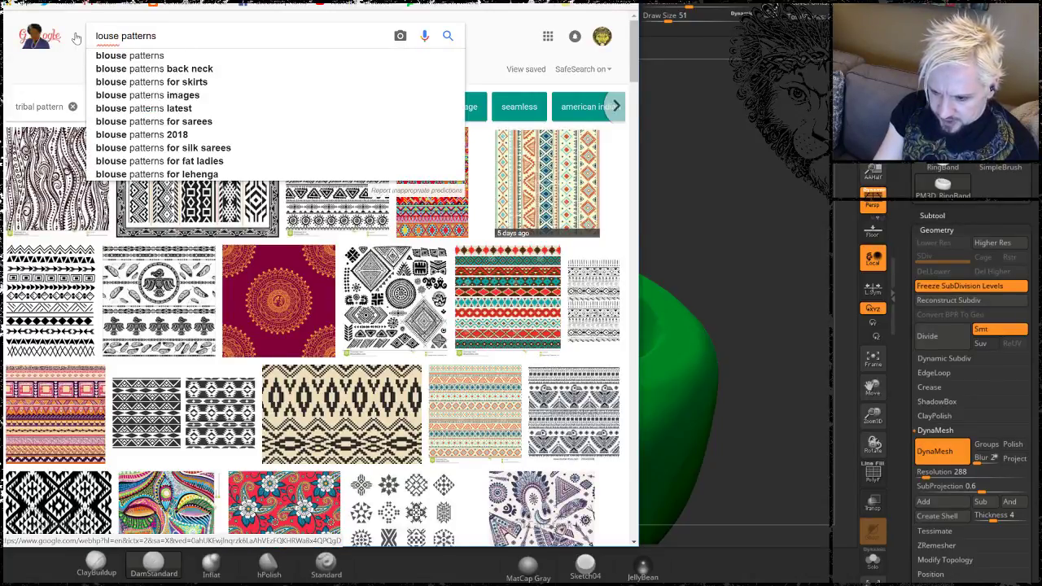
pyautogui.press('BackSpace')
pyautogui.write('ia')
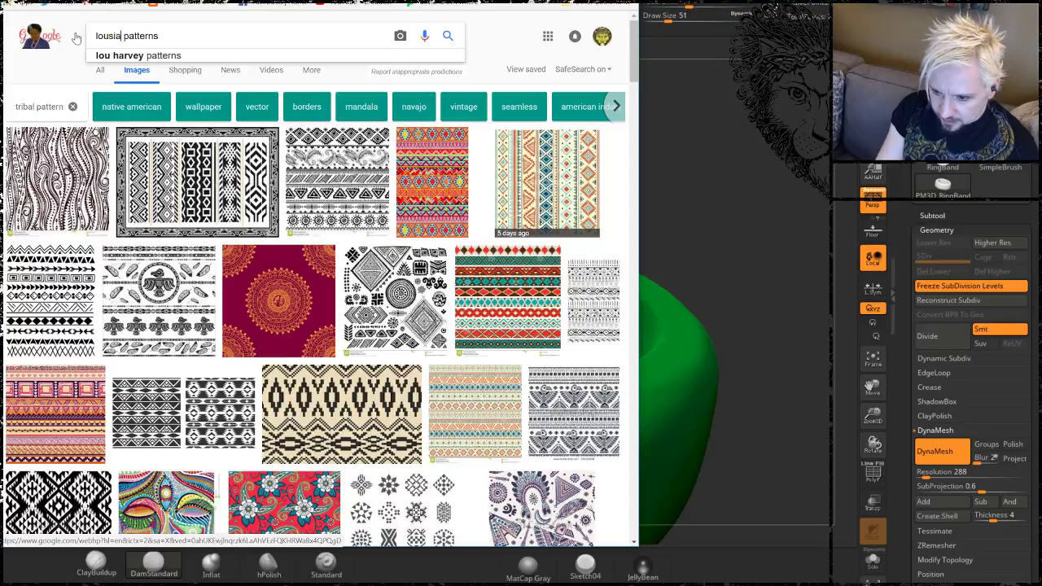
pyautogui.write('n')
pyautogui.press('Return')
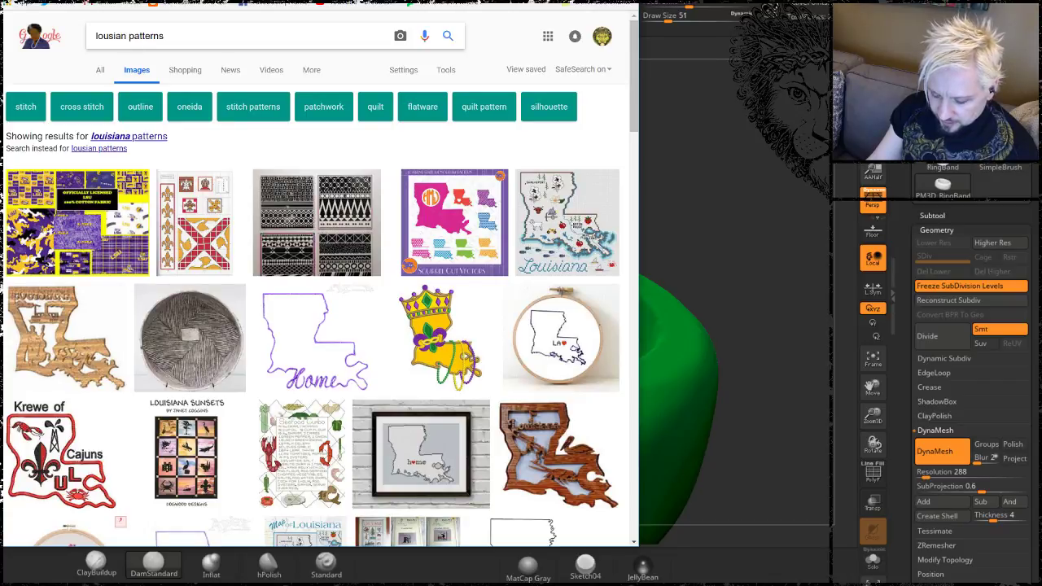
# Respell the first word of the query and run an image search for loaseian patterns.
pyautogui.click(114, 36)
pyautogui.write('e')
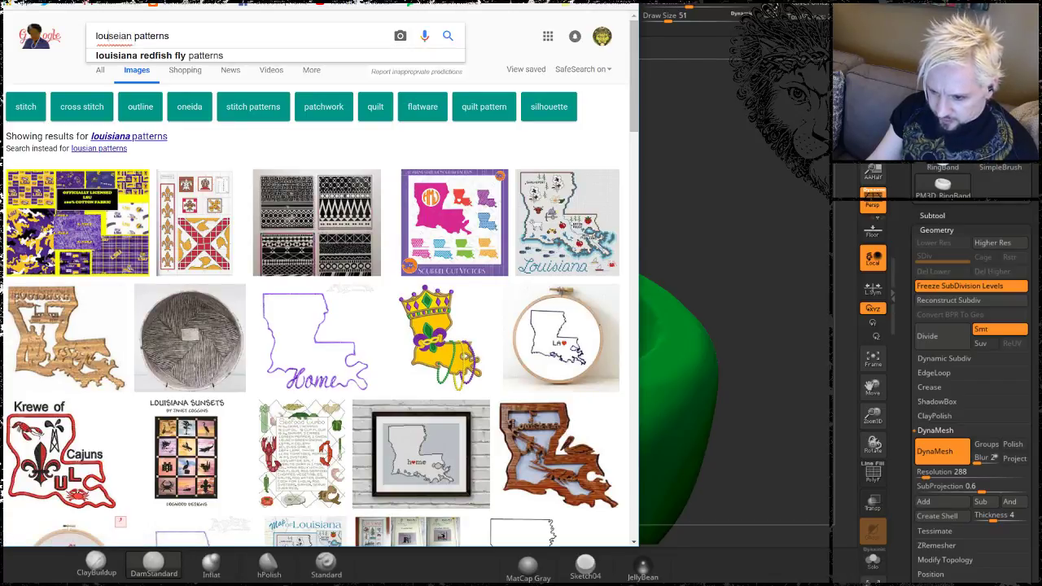
pyautogui.press('Left')
pyautogui.press('Left')
pyautogui.press('BackSpace')
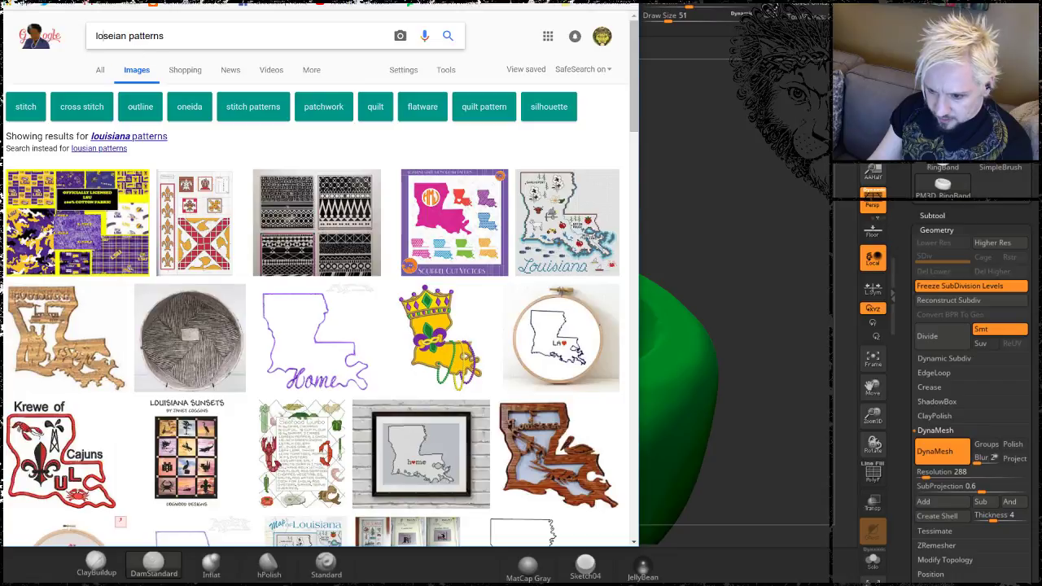
pyautogui.write('u')
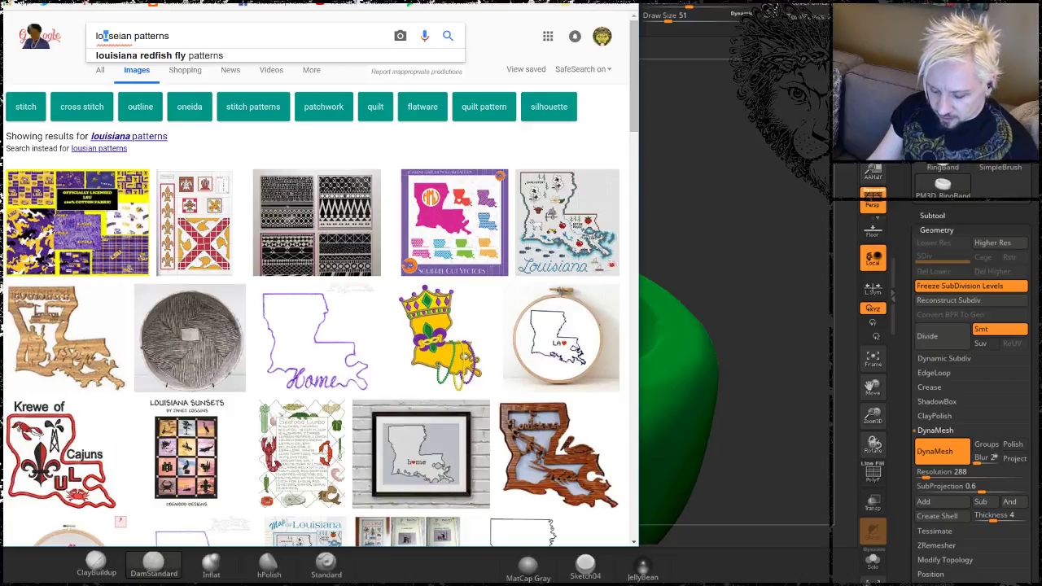
pyautogui.write('a')
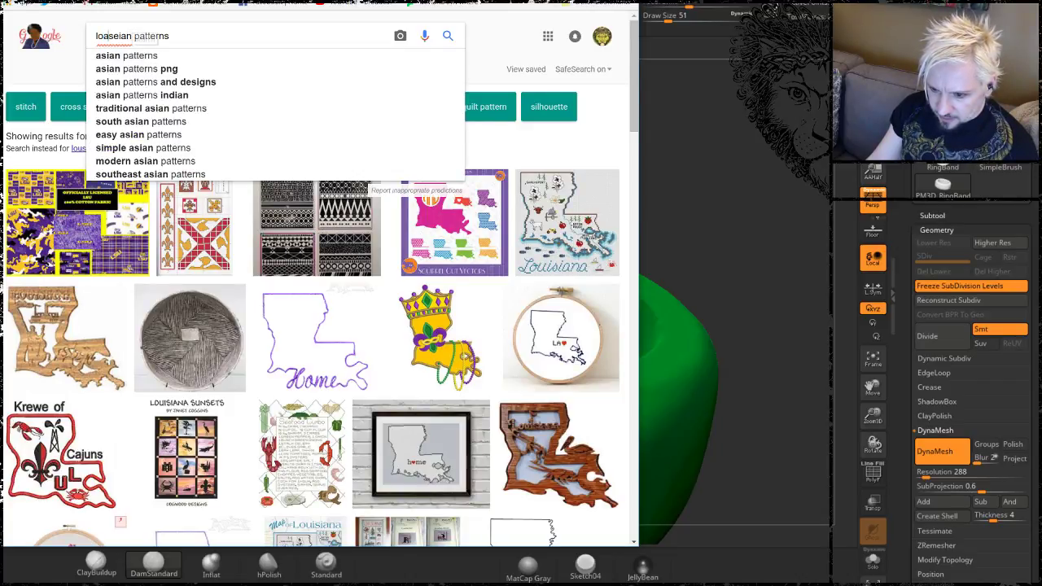
pyautogui.press('Return')
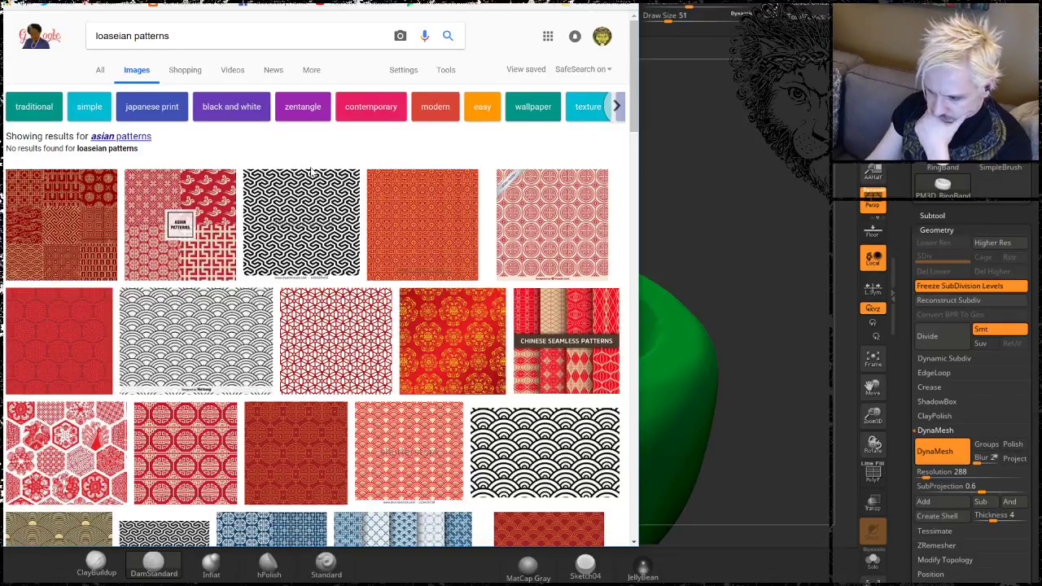
# Look through the asian pattern image results for a repeating design suited to the ring band.
pyautogui.scroll(-2, 310, 171)
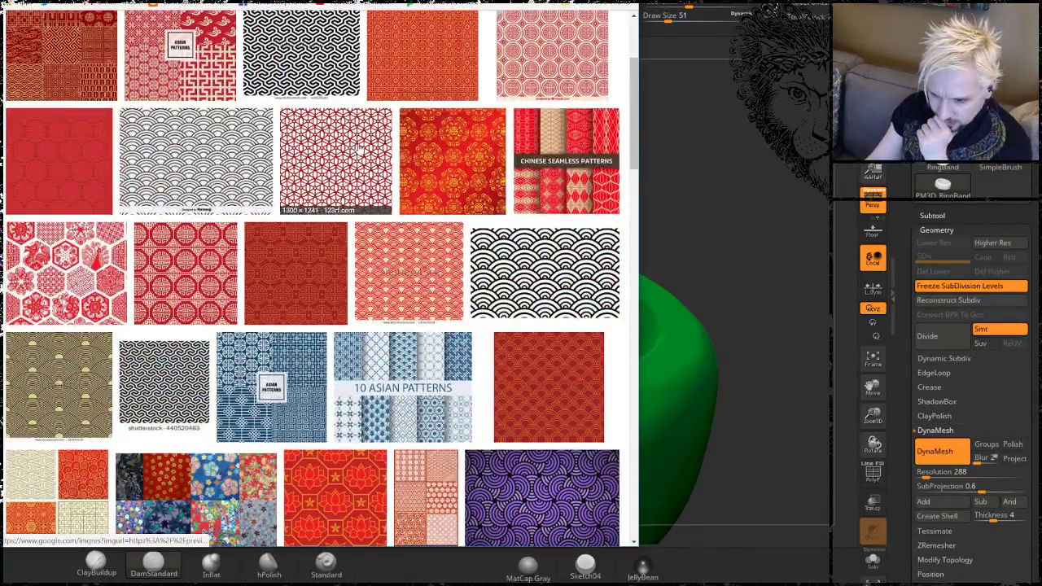
pyautogui.scroll(-1, 358, 148)
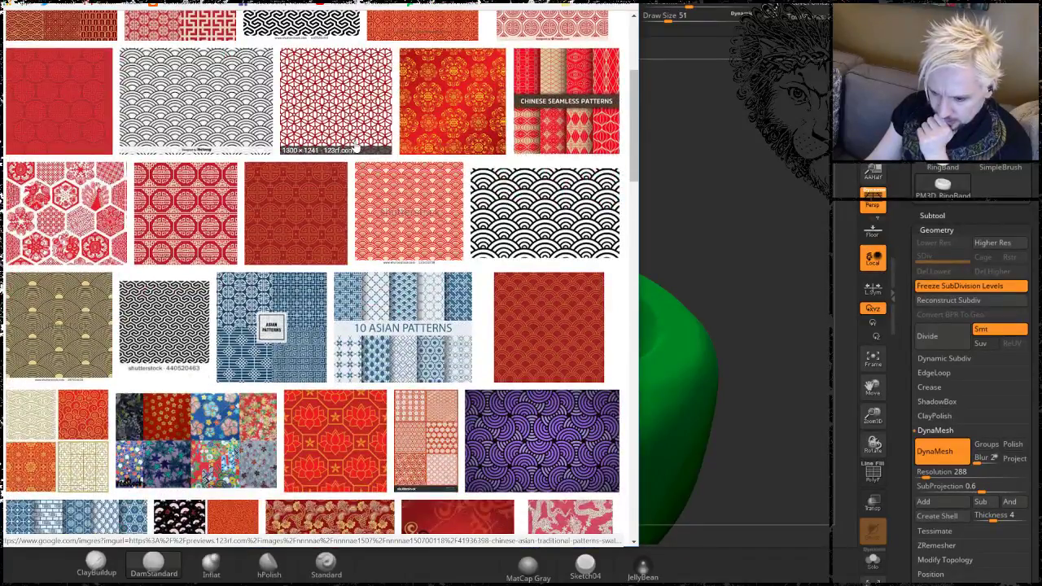
pyautogui.scroll(-1, 355, 148)
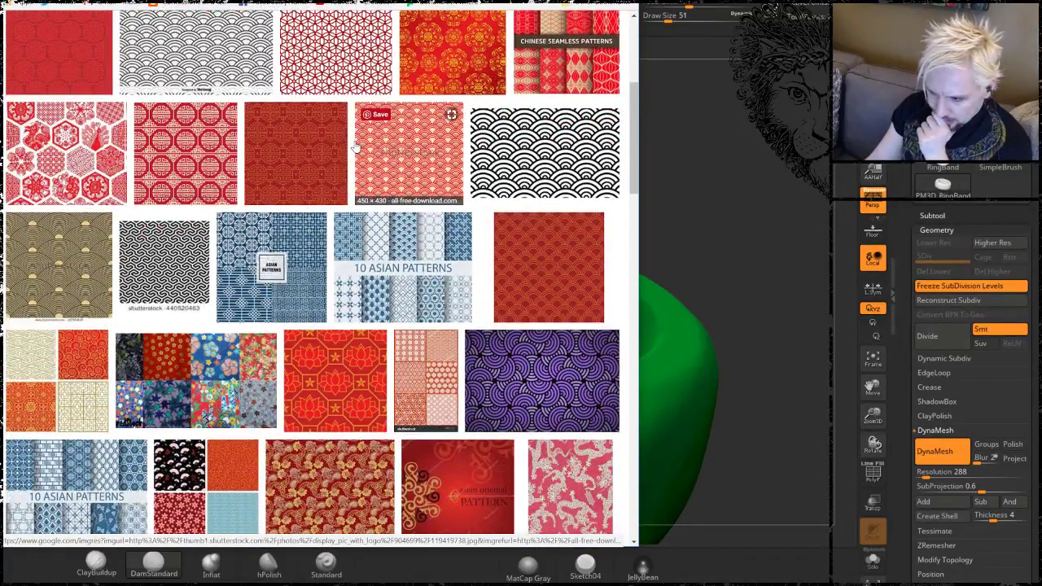
pyautogui.scroll(-3, 355, 149)
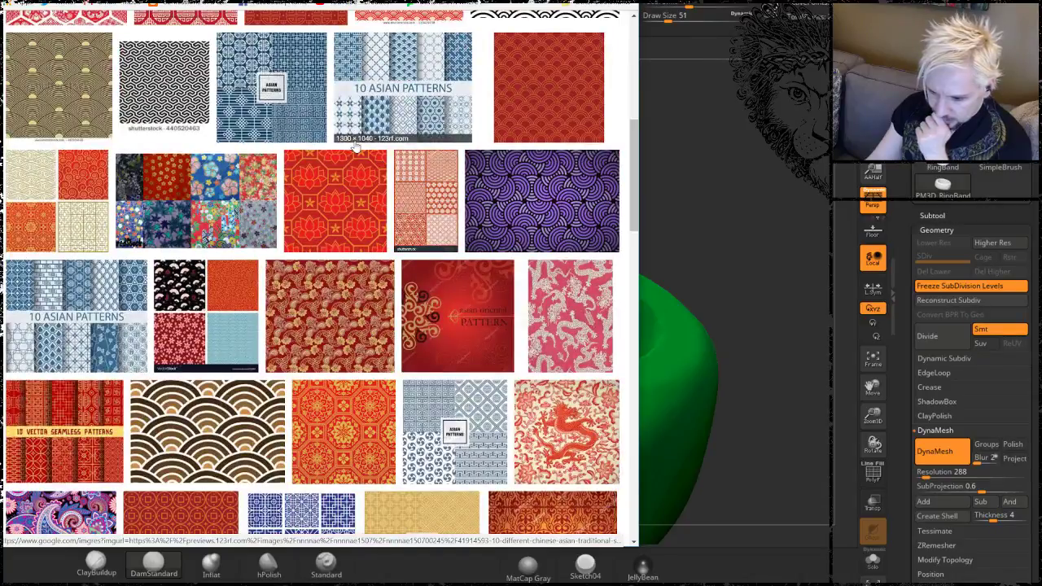
pyautogui.scroll(-2, 356, 148)
pyautogui.scroll(-1, 356, 148)
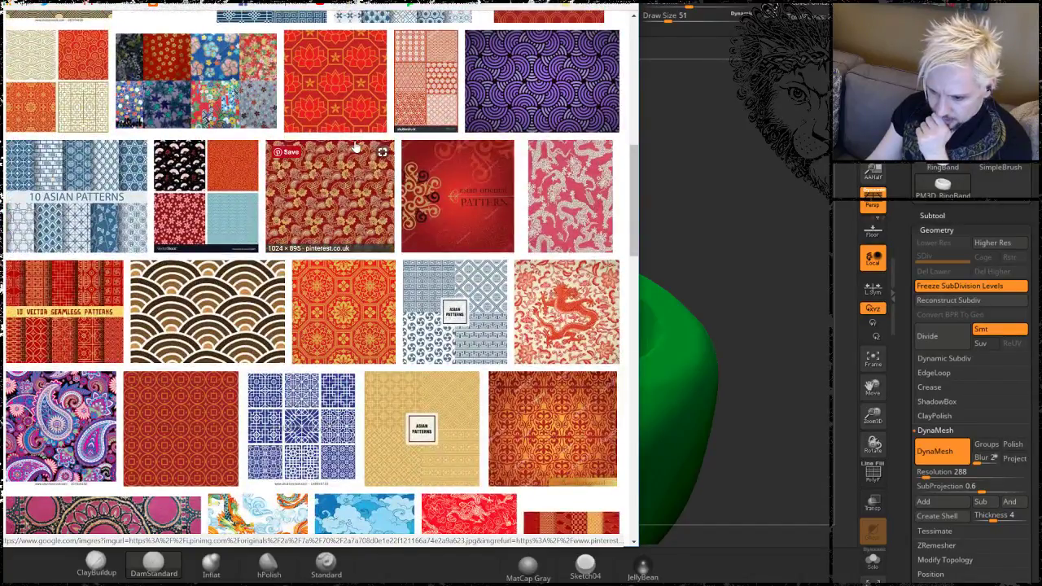
# Replace the first word of the image search query and search for cyberpunk patterns.
pyautogui.scroll(9, 355, 148)
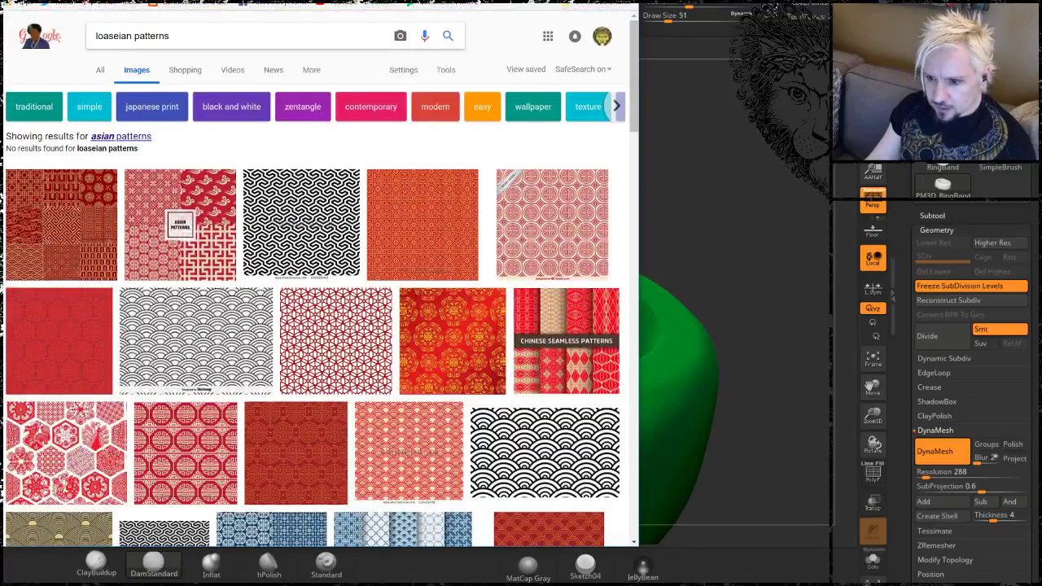
pyautogui.doubleClick(114, 36)
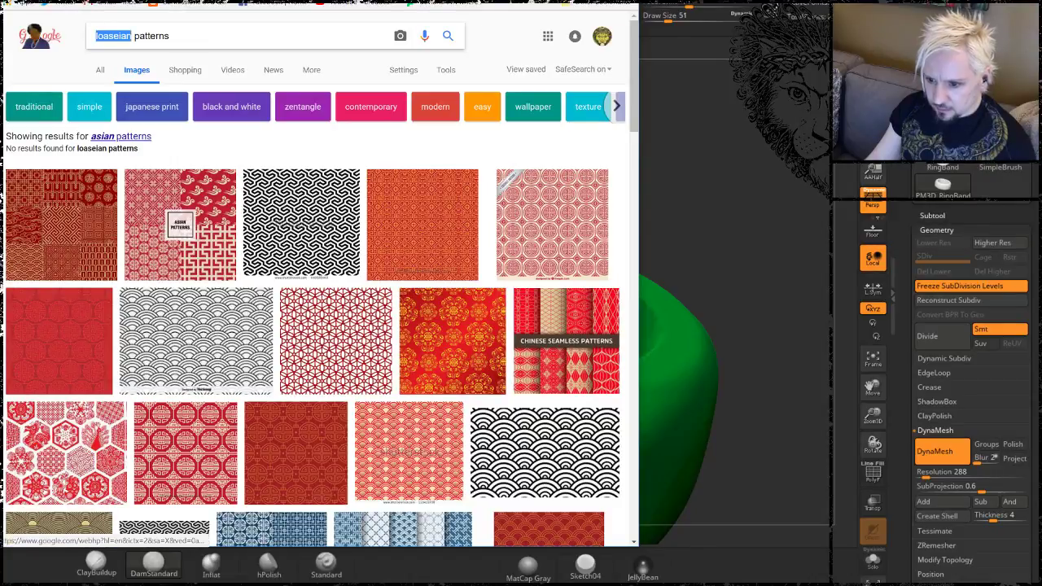
pyautogui.write('cyber')
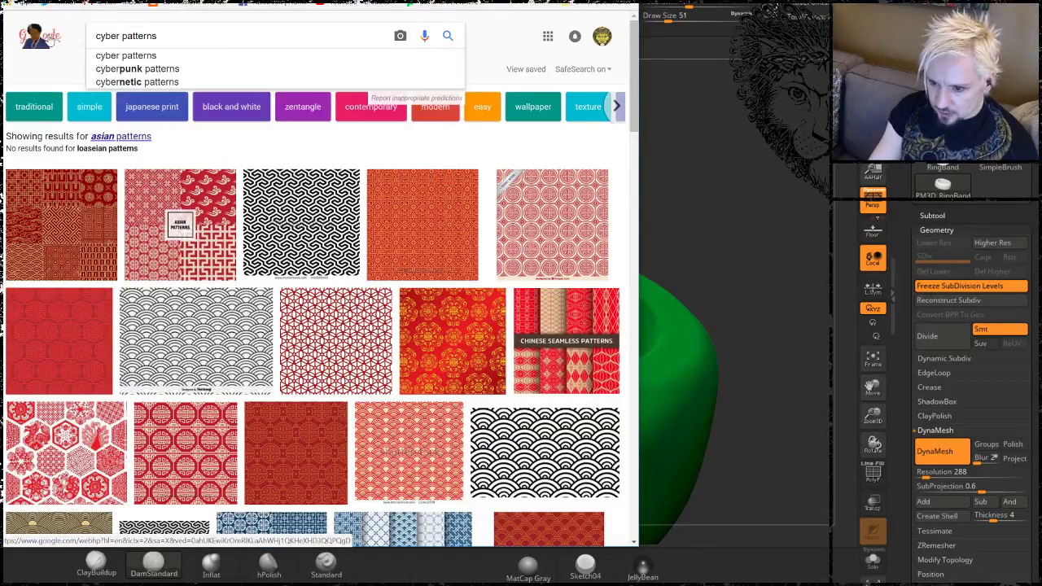
pyautogui.write('punk')
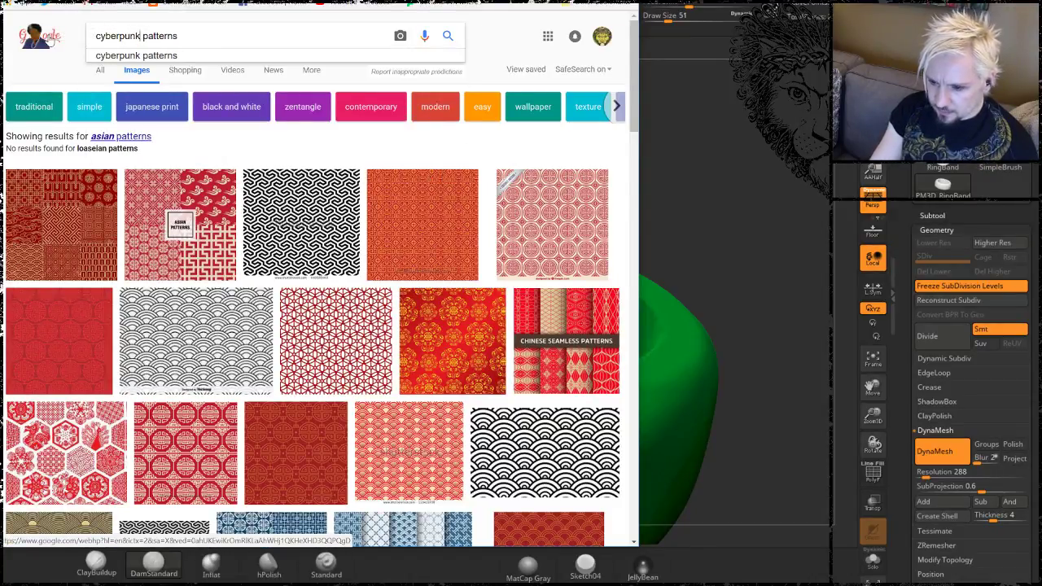
pyautogui.press('Return')
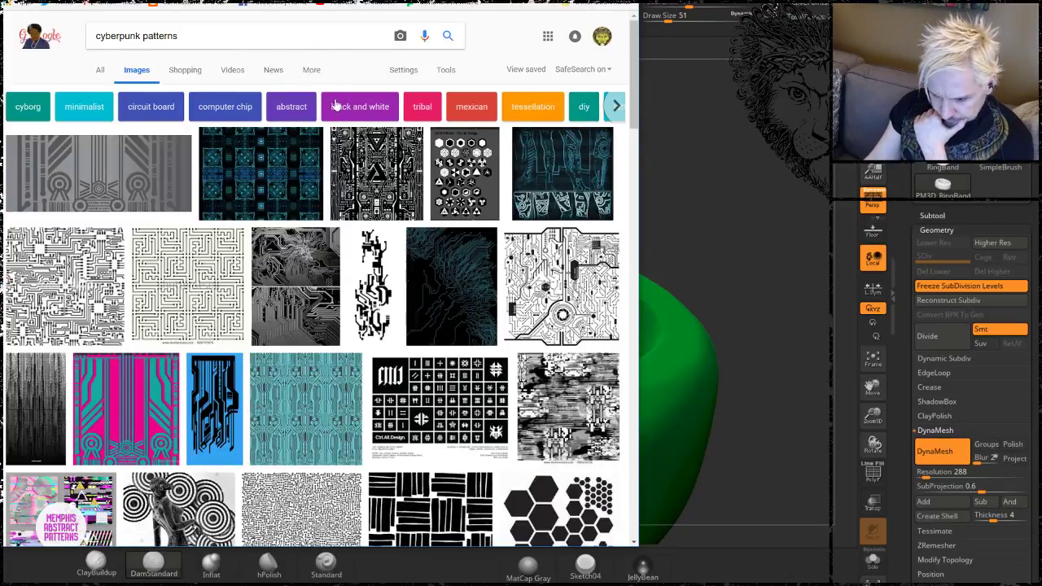
# Look through the cyberpunk pattern image results for a repeating design suited to the ring band.
pyautogui.scroll(-1, 335, 106)
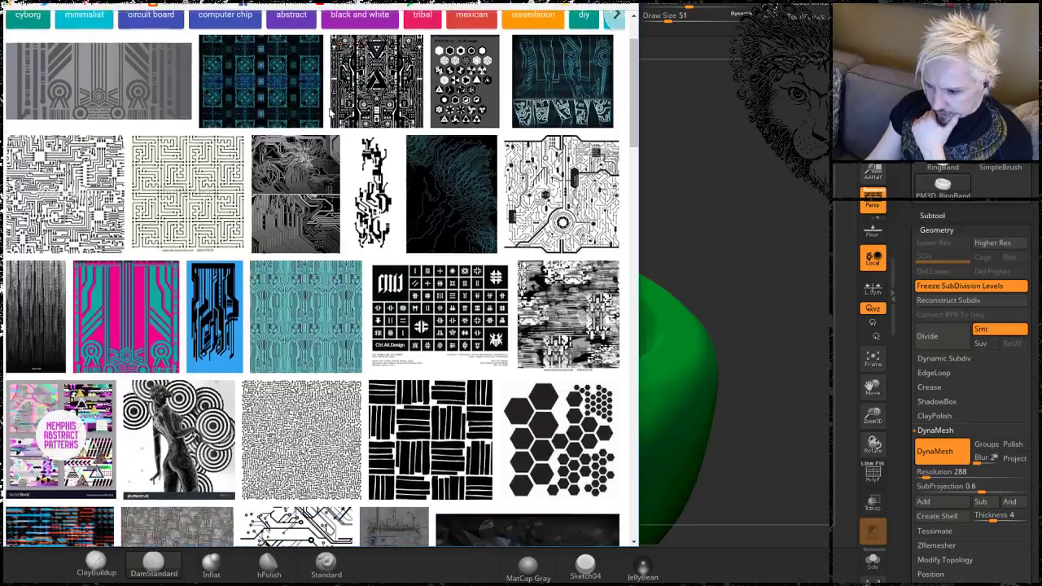
pyautogui.scroll(-1, 330, 115)
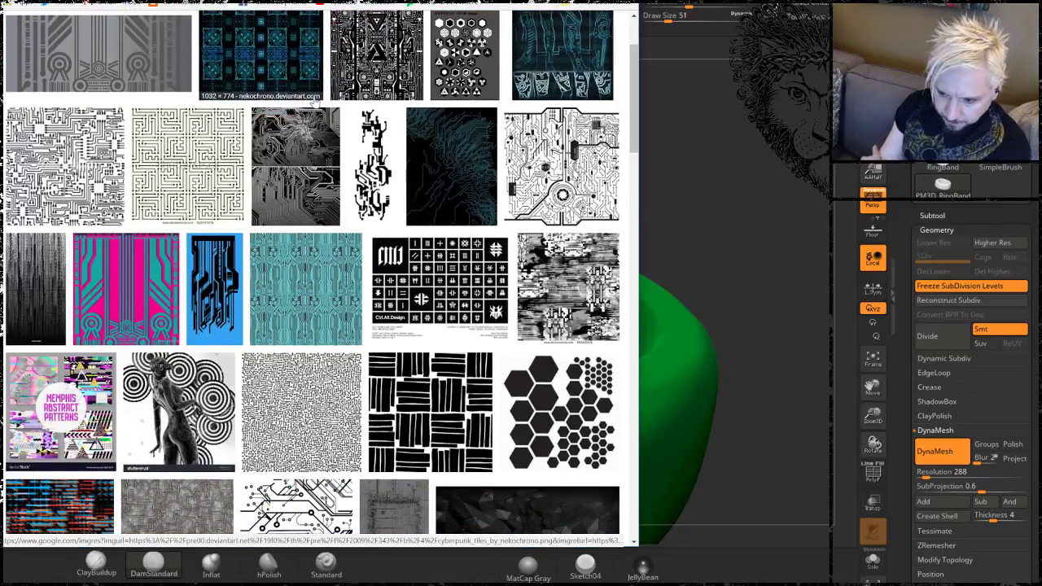
pyautogui.scroll(-2, 314, 104)
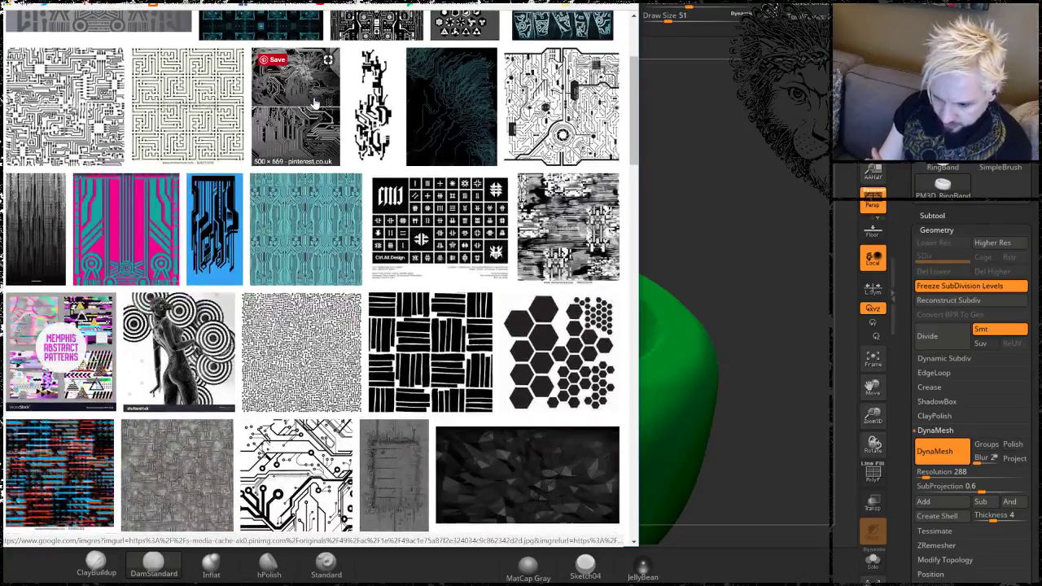
pyautogui.scroll(-3, 314, 104)
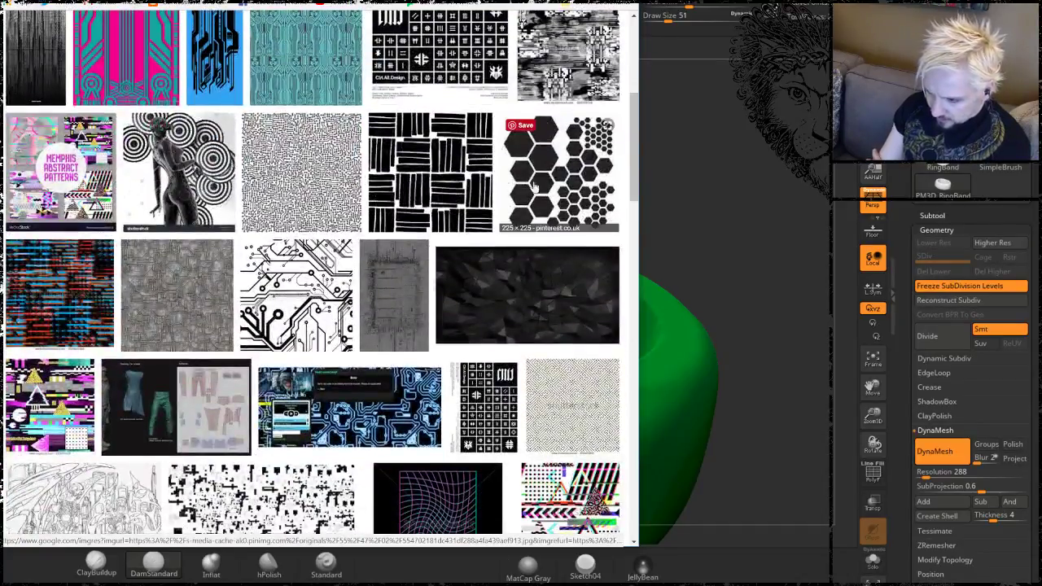
pyautogui.scroll(-1, 528, 141)
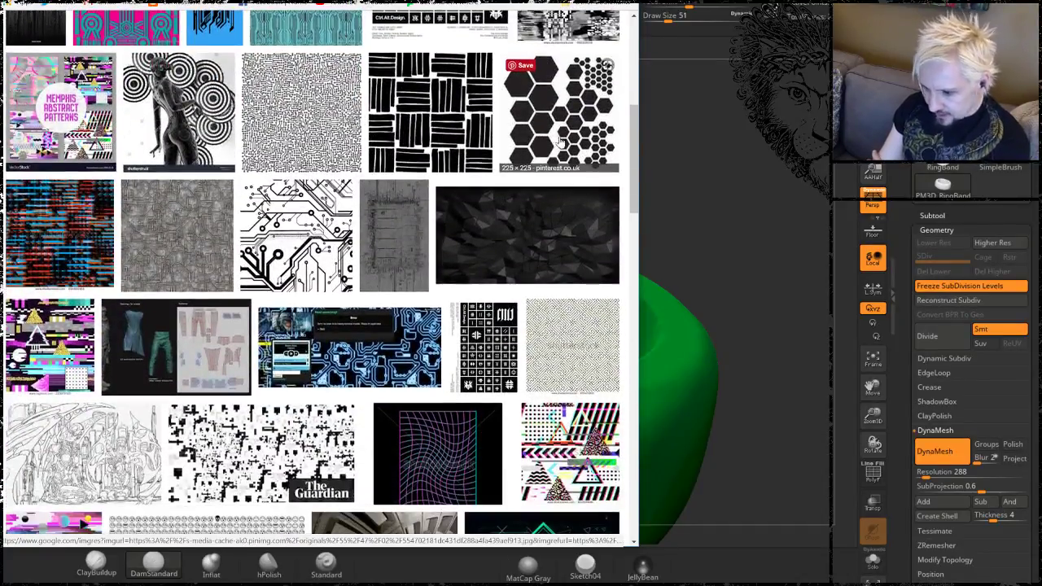
pyautogui.scroll(-5, 550, 120)
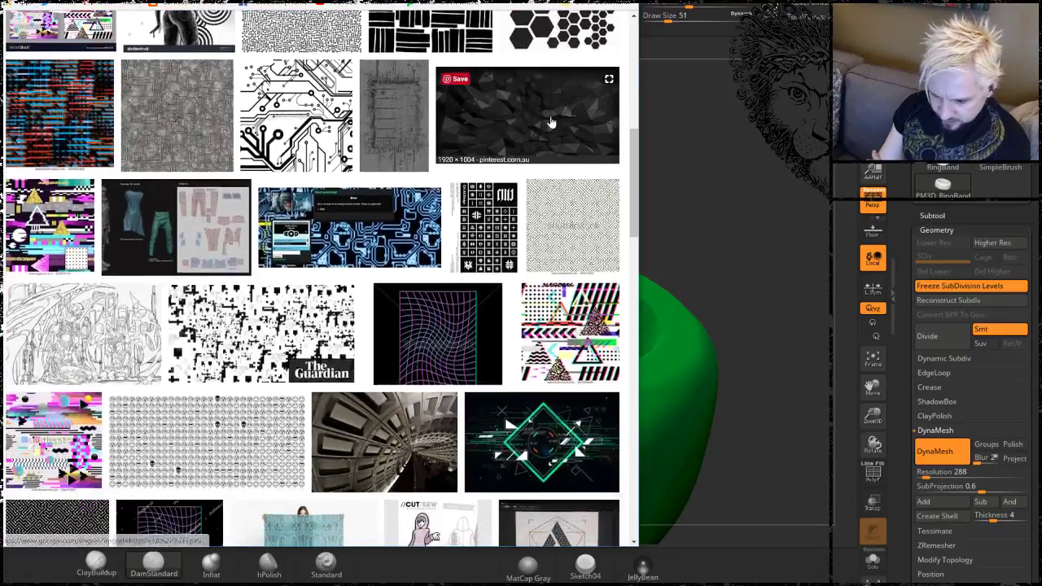
pyautogui.scroll(-3, 553, 130)
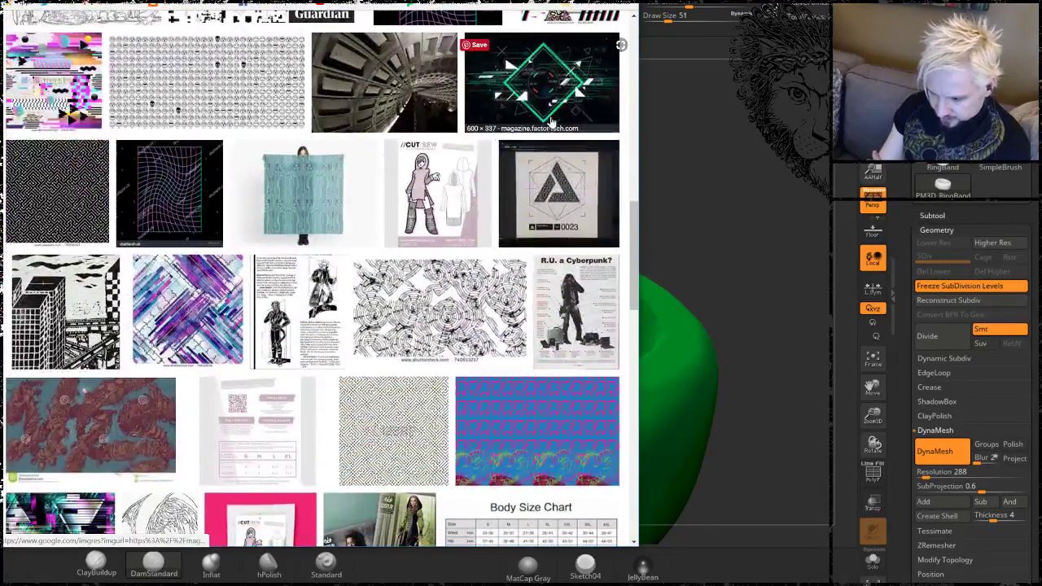
pyautogui.scroll(-5, 553, 138)
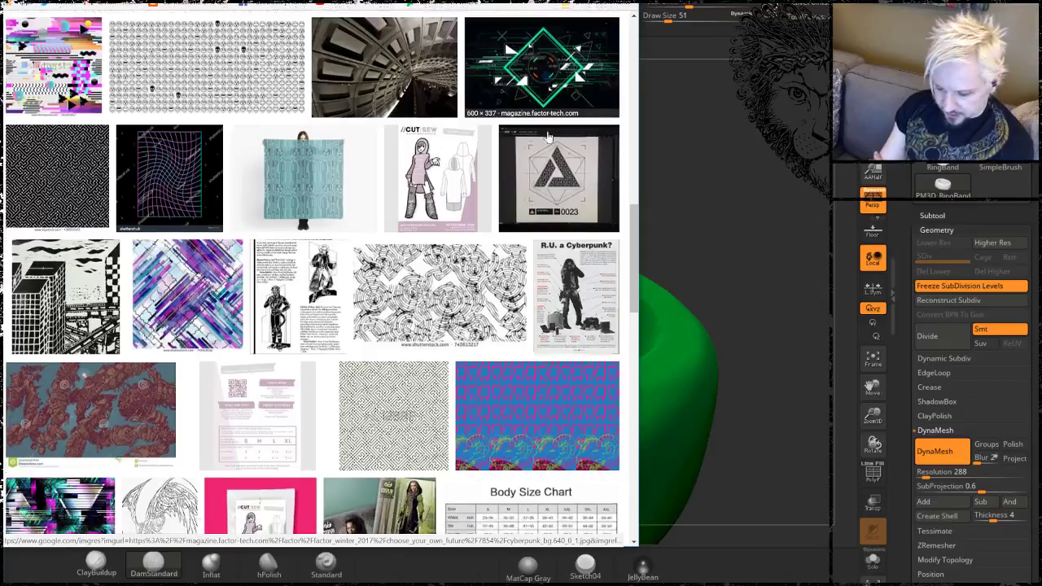
pyautogui.scroll(-1, 545, 140)
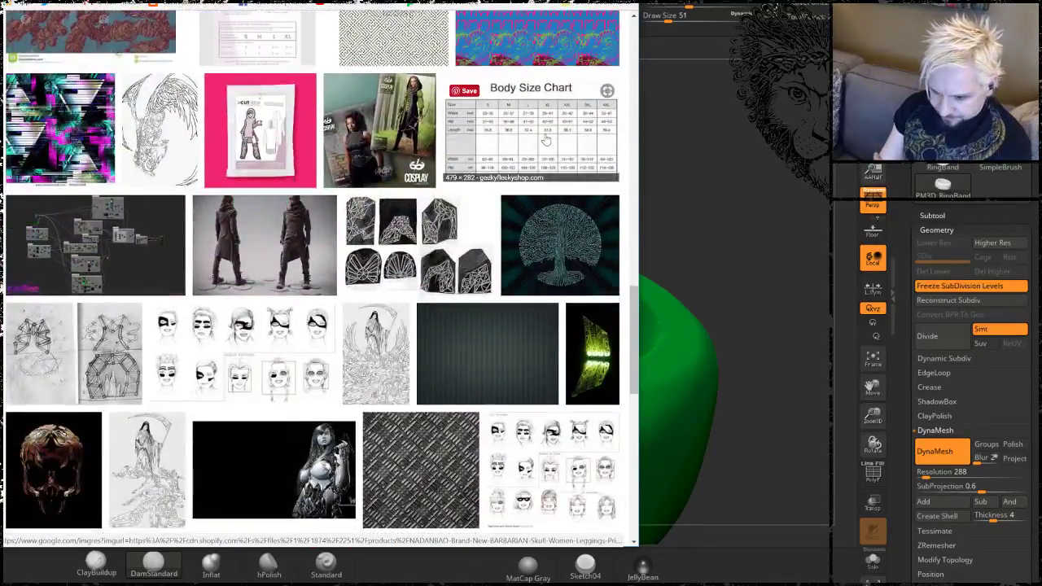
pyautogui.scroll(-3, 545, 140)
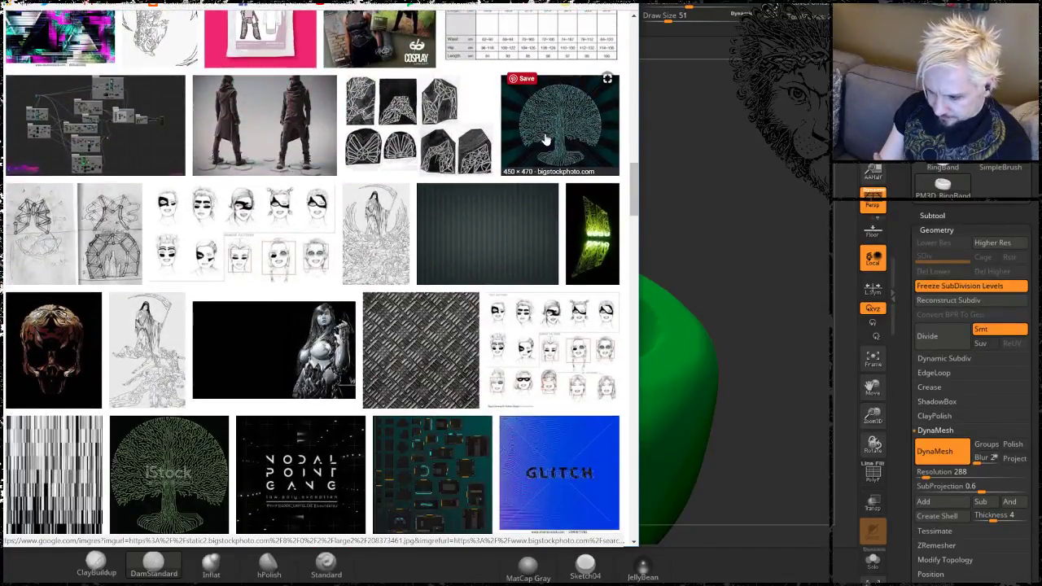
pyautogui.scroll(-5, 545, 140)
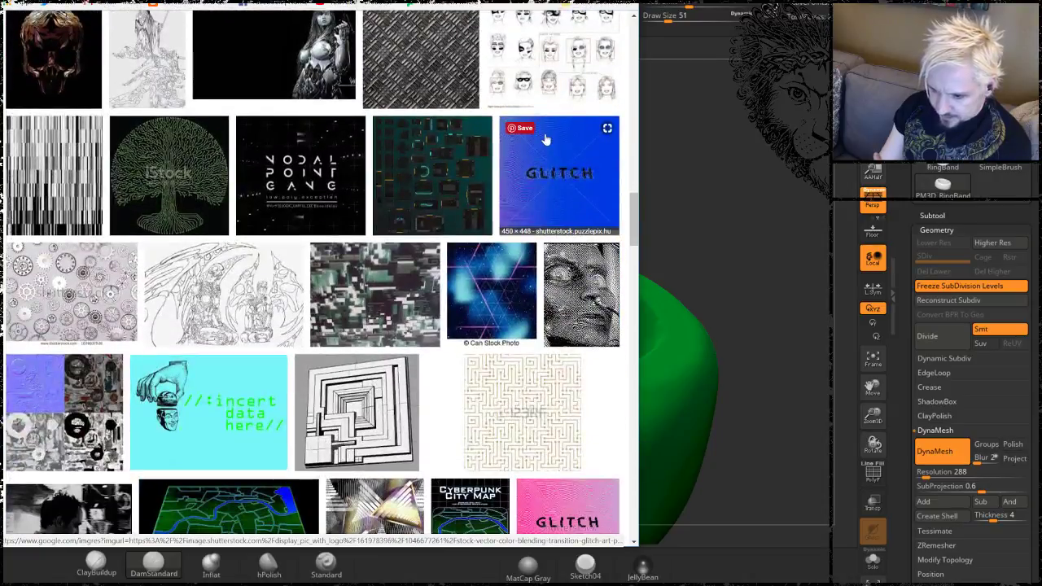
pyautogui.scroll(-4, 545, 140)
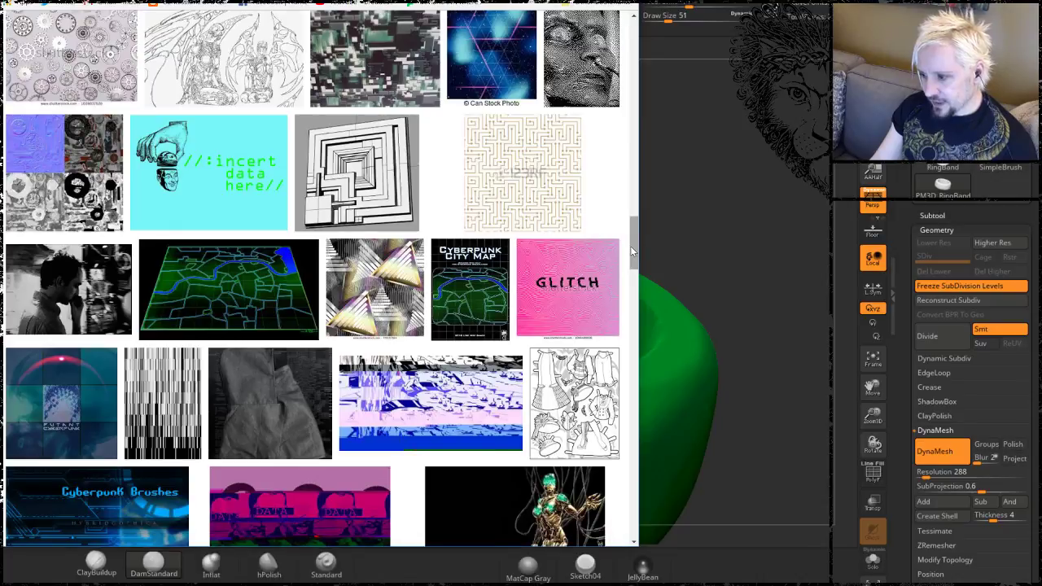
pyautogui.scroll(3, 634, 180)
pyautogui.moveTo(634, 181); pyautogui.dragTo(244, 57)
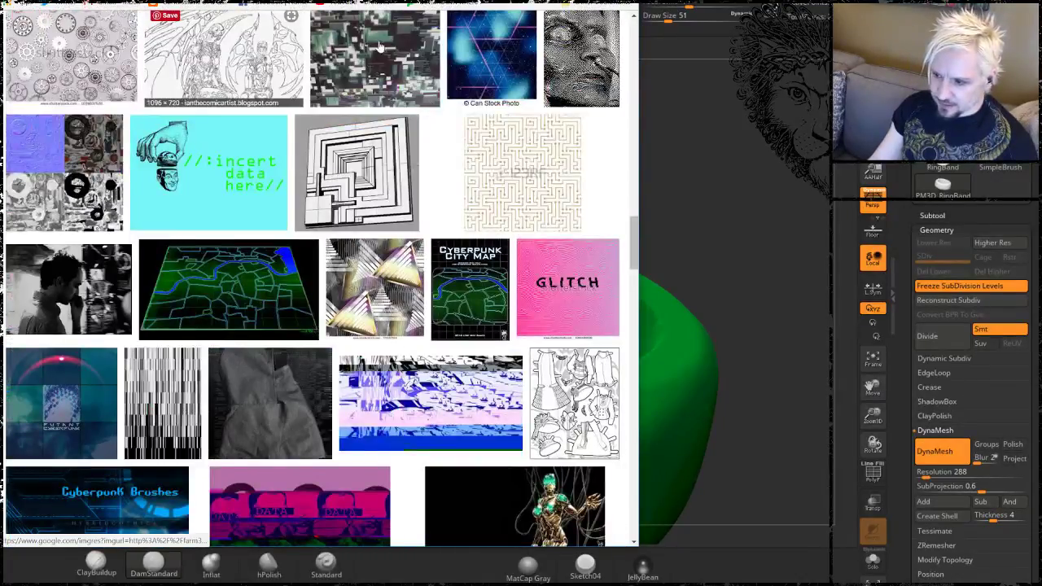
# Replace the word cyberpunk in the query and run an image search for bizmouth patterns.
pyautogui.moveTo(634, 243); pyautogui.dragTo(634, 26)
pyautogui.moveTo(141, 36); pyautogui.dragTo(96, 47)
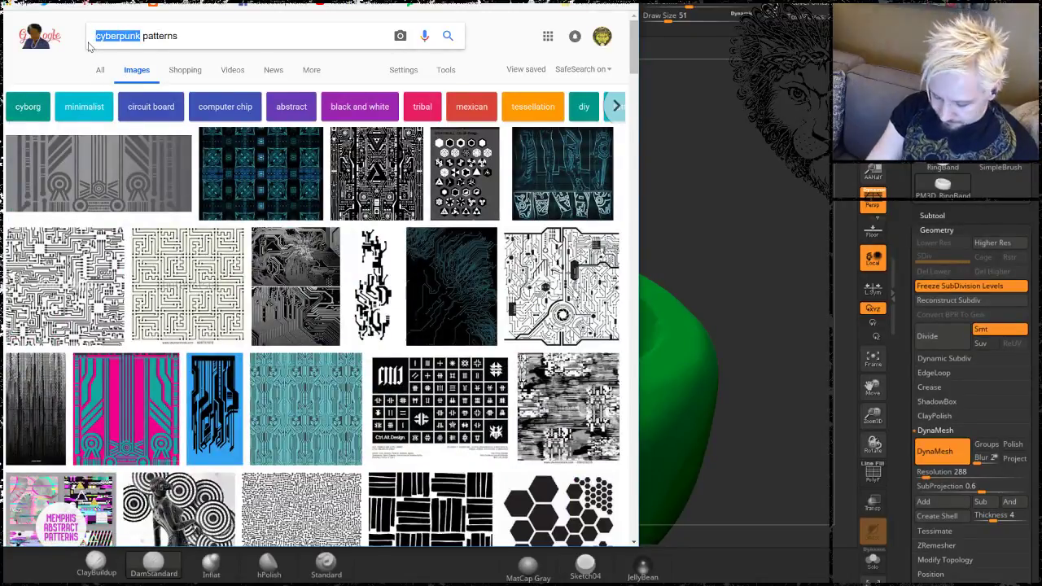
pyautogui.write('biz')
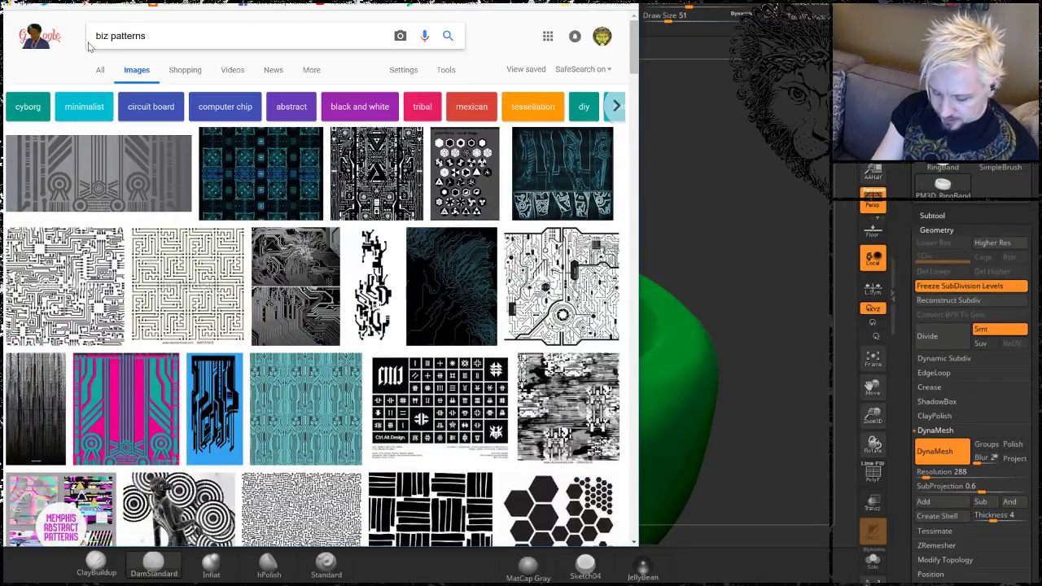
pyautogui.write('mouth')
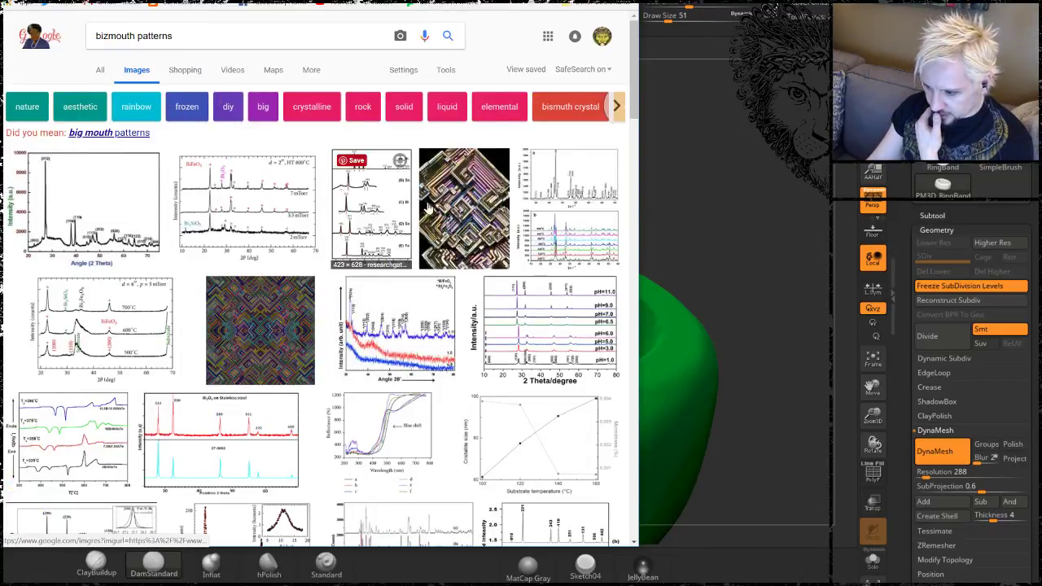
# Open the bismuth crystal photo from the results and compare it with three of its related images.
pyautogui.click(475, 192)
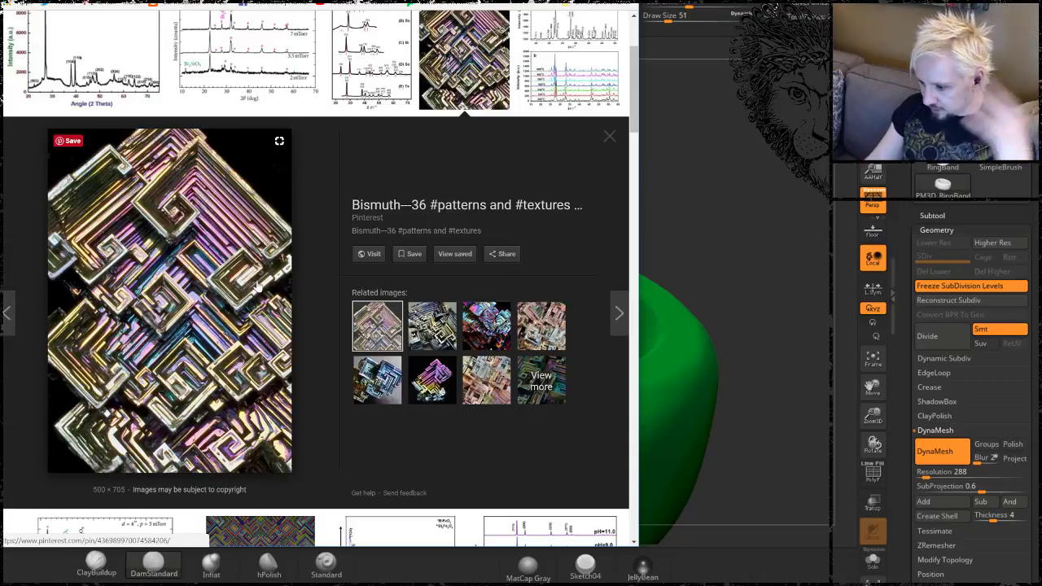
pyautogui.click(429, 335)
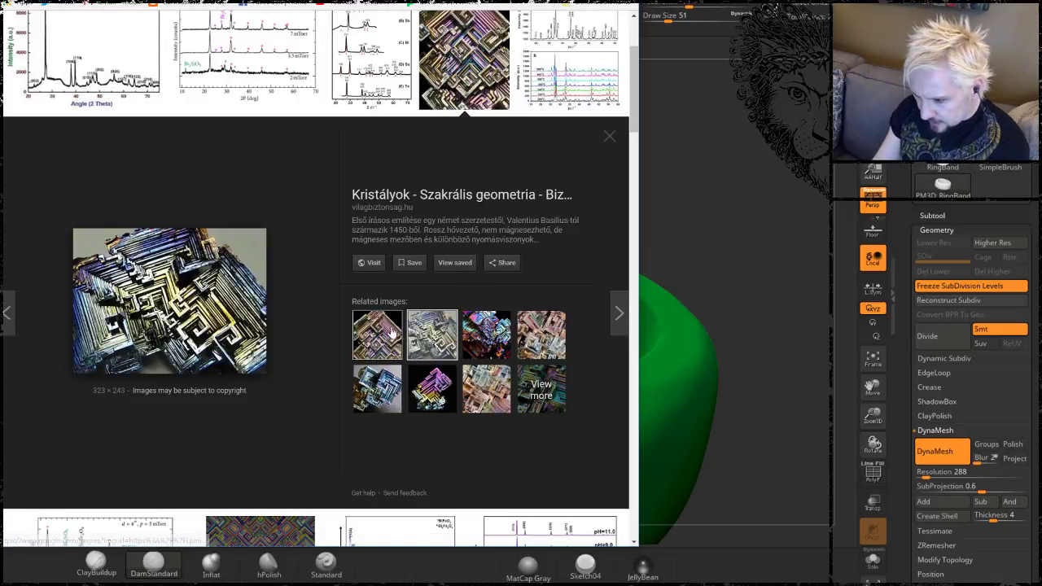
pyautogui.click(468, 343)
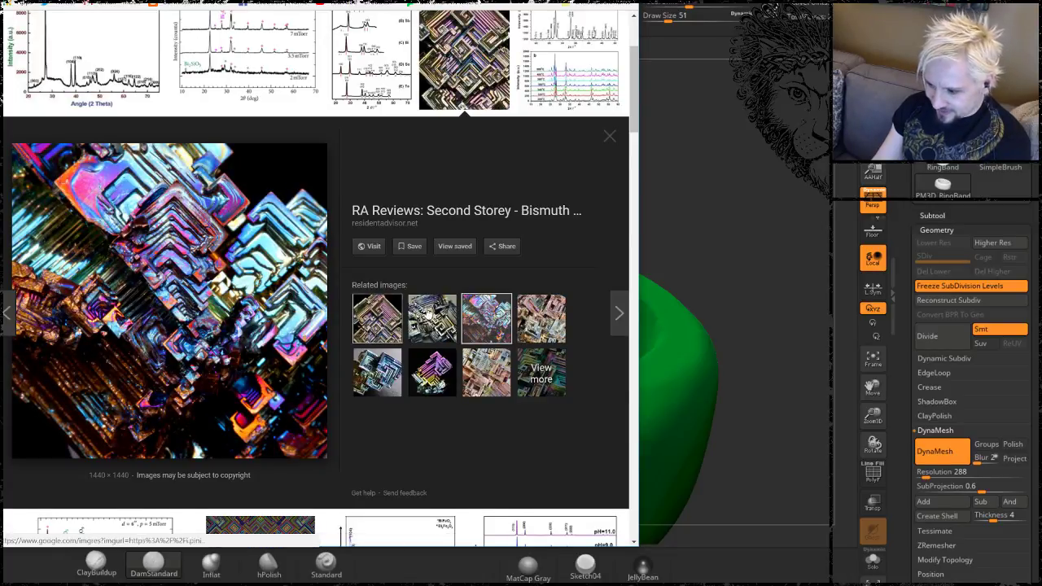
pyautogui.click(373, 372)
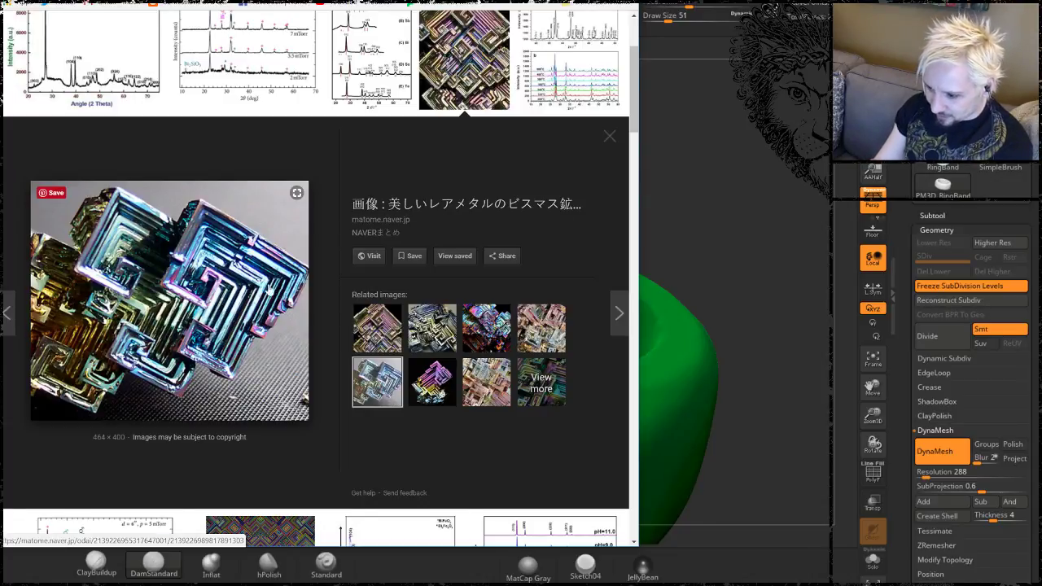
# Search the images for bizmouth without the word patterns, and refine the query to the suggested bismuth crystals.
pyautogui.scroll(2, 268, 359)
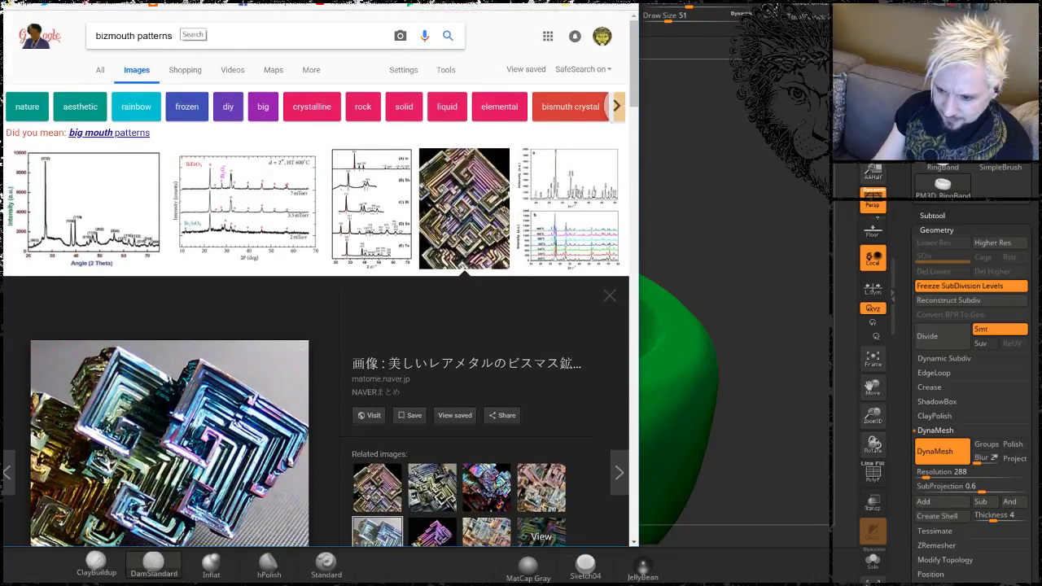
pyautogui.moveTo(172, 36); pyautogui.dragTo(138, 36)
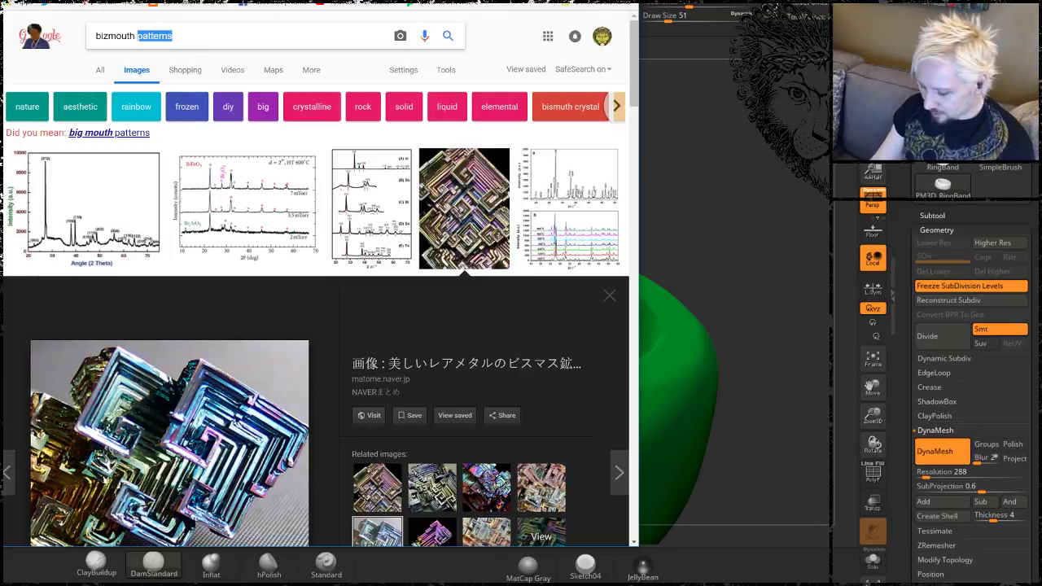
pyautogui.press('BackSpace')
pyautogui.press('Return')
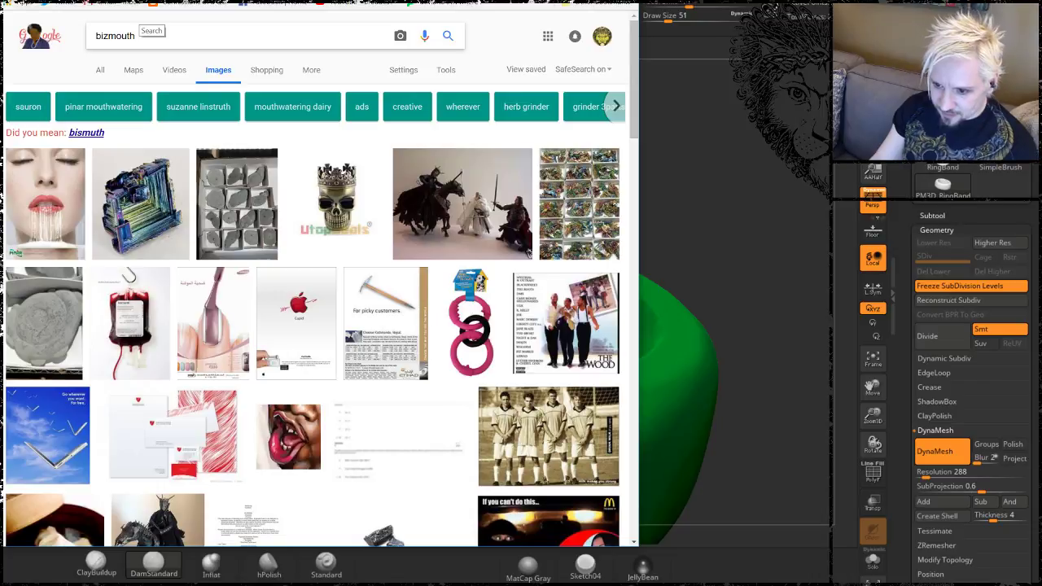
pyautogui.write('cr')
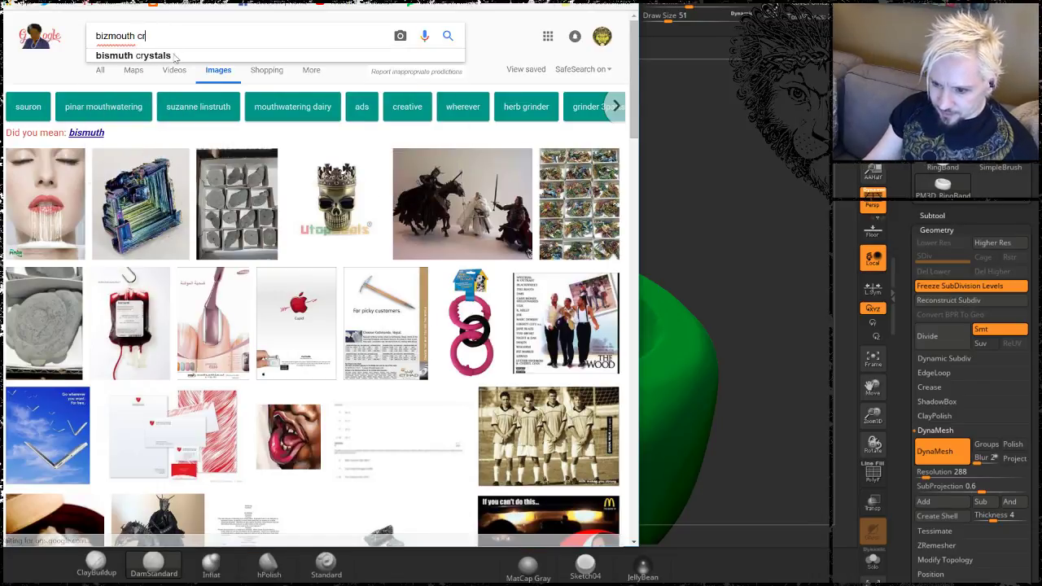
pyautogui.click(133, 56)
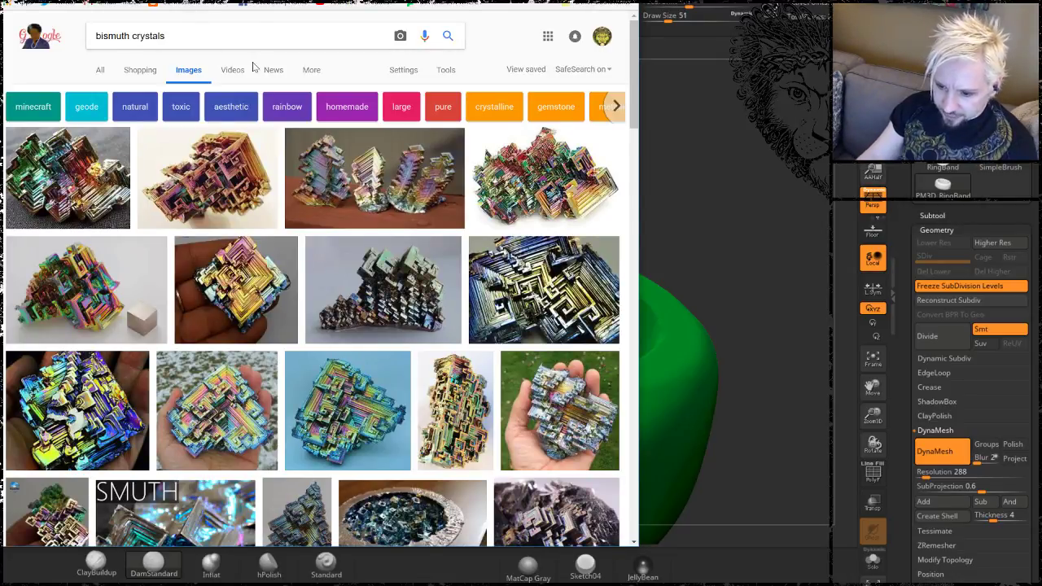
# Preview the row of upright bismuth crystals, the pink-gold crystal and the crystal-filled oval bowl from the image results.
pyautogui.click(422, 189)
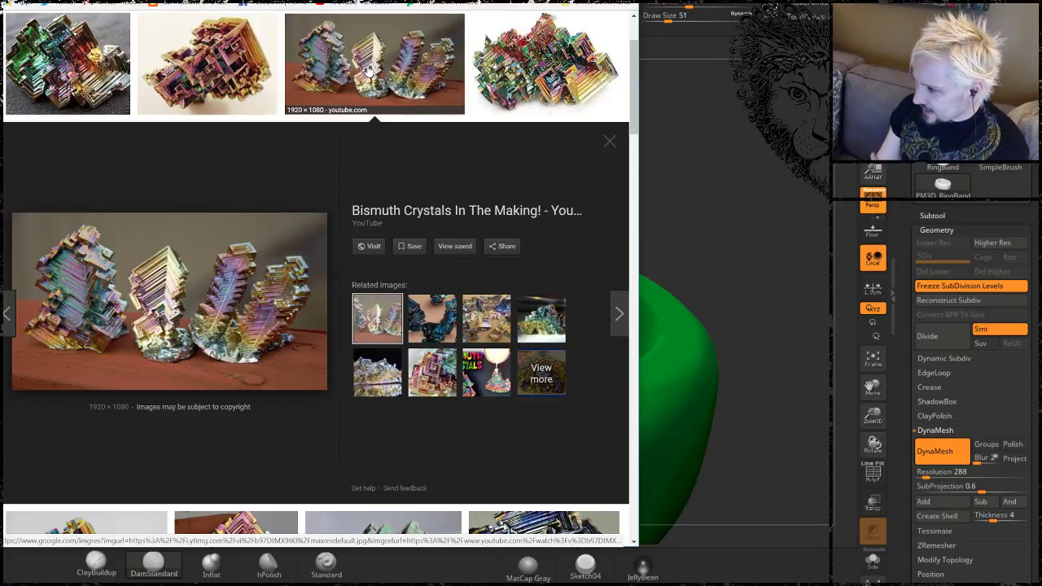
pyautogui.click(248, 65)
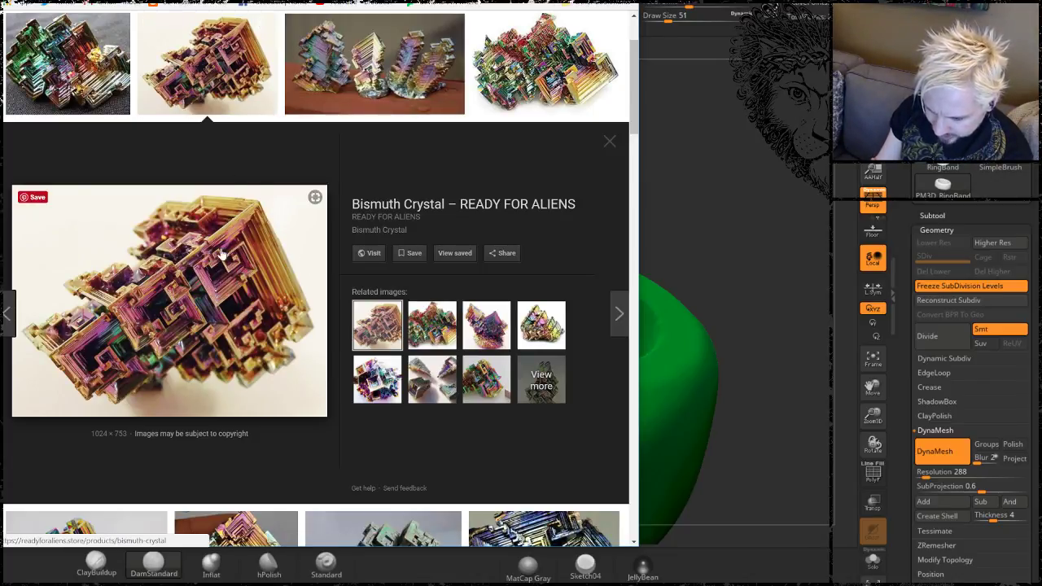
pyautogui.click(606, 143)
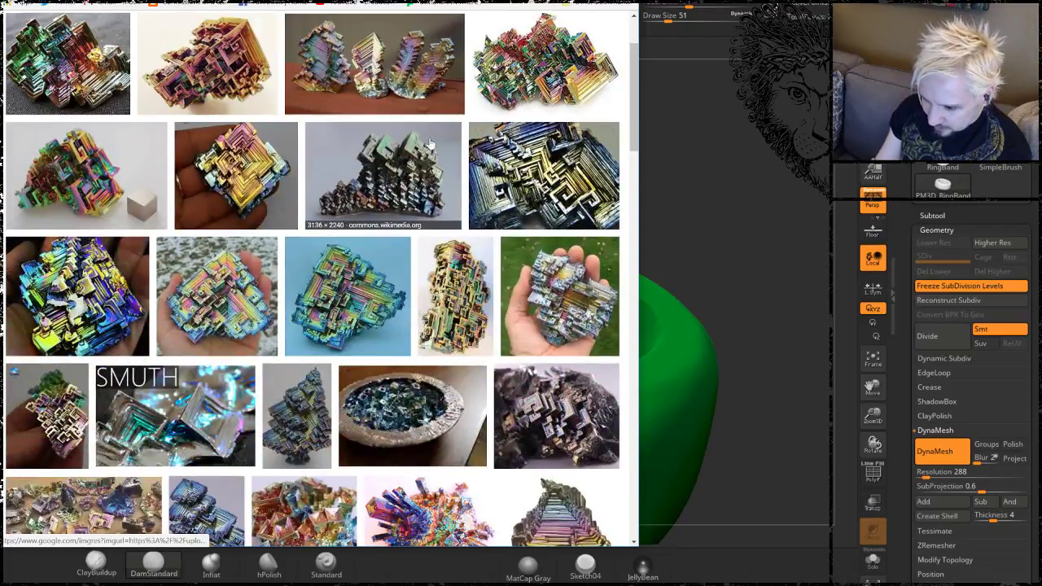
pyautogui.scroll(-1, 419, 371)
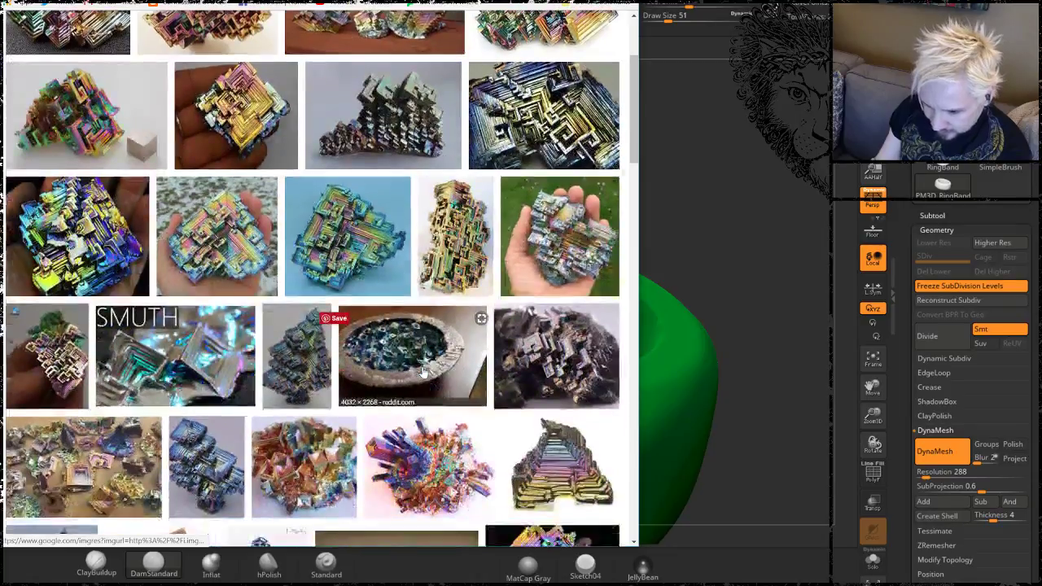
pyautogui.click(413, 363)
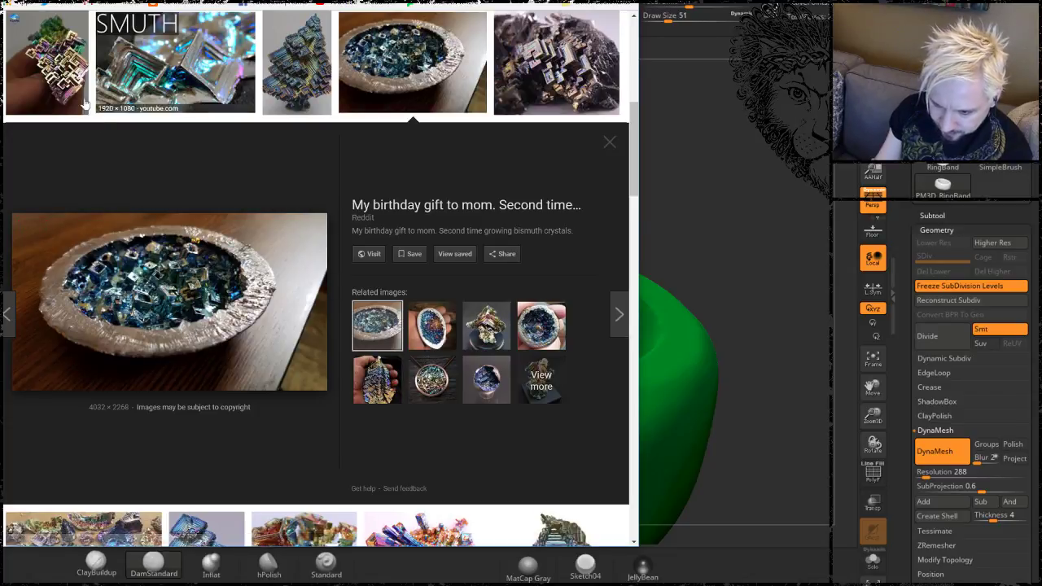
# Preview the tall column-shaped bismuth crystal from Pinterest and compare it with the other crystals at the start of the image results.
pyautogui.scroll(4, 482, 280)
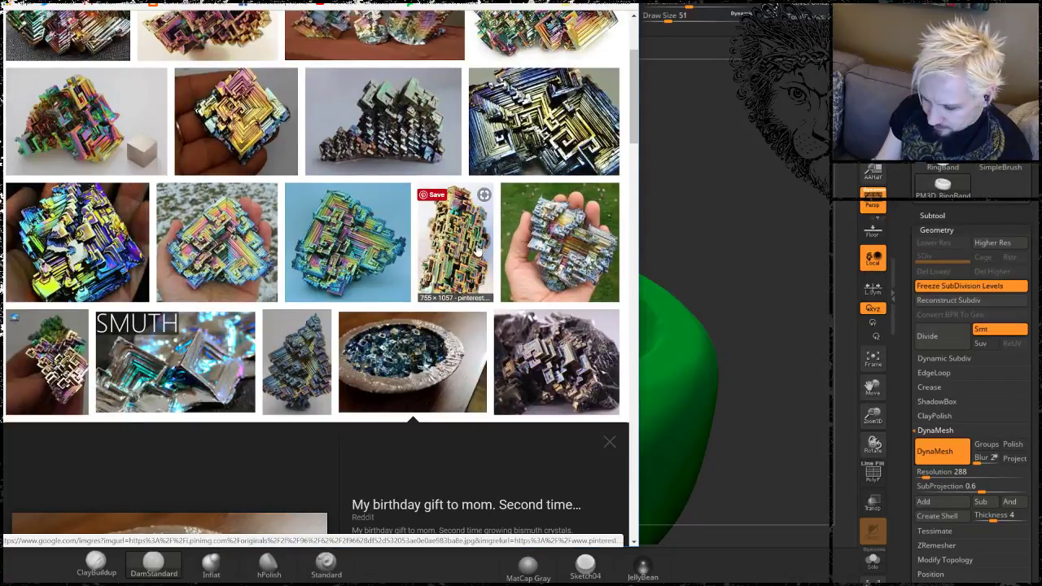
pyautogui.click(479, 250)
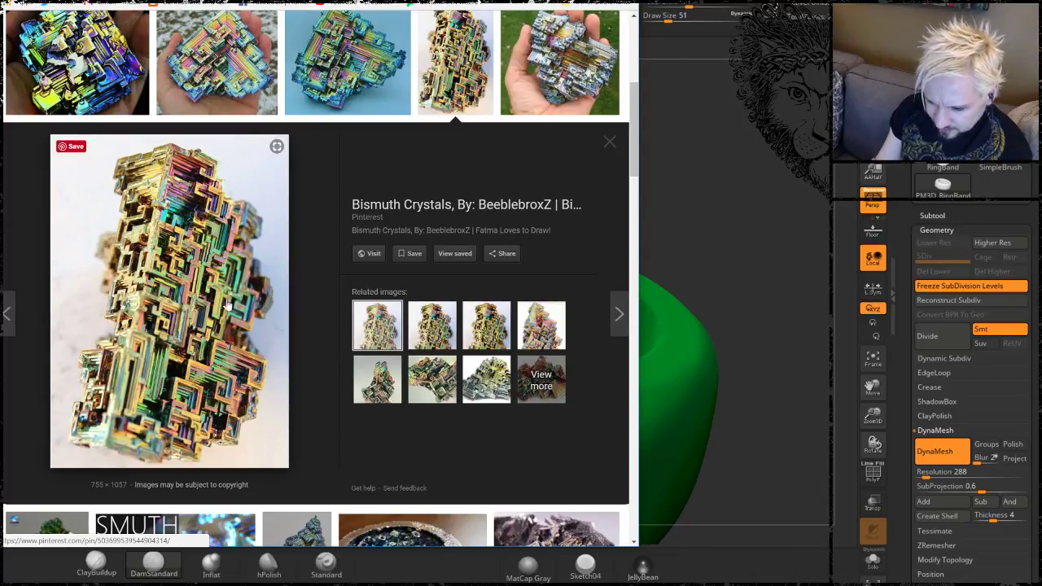
pyautogui.scroll(2, 188, 339)
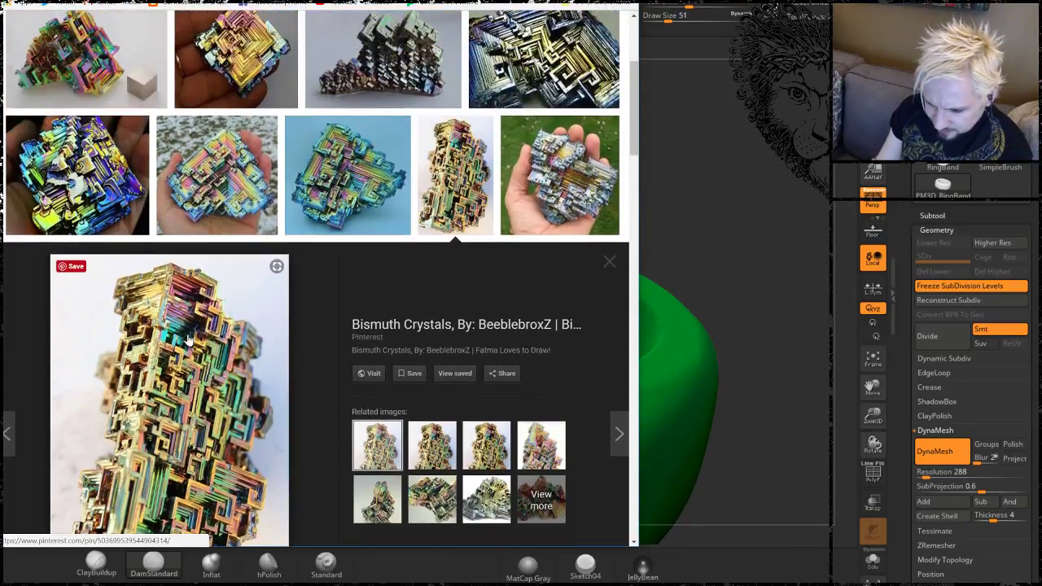
pyautogui.scroll(4, 185, 345)
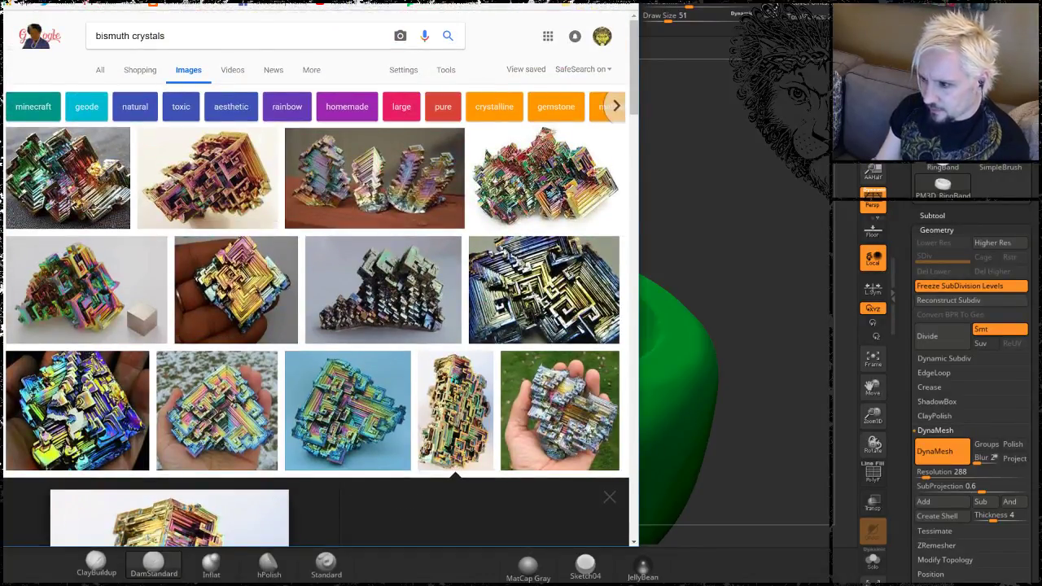
# Switch to ZBrush and sculpt thick, right-angled stepped bands around the ring's inner wall with the ClayBuildup brush at draw size 51.
pyautogui.hotkey('alt', 'Tab')
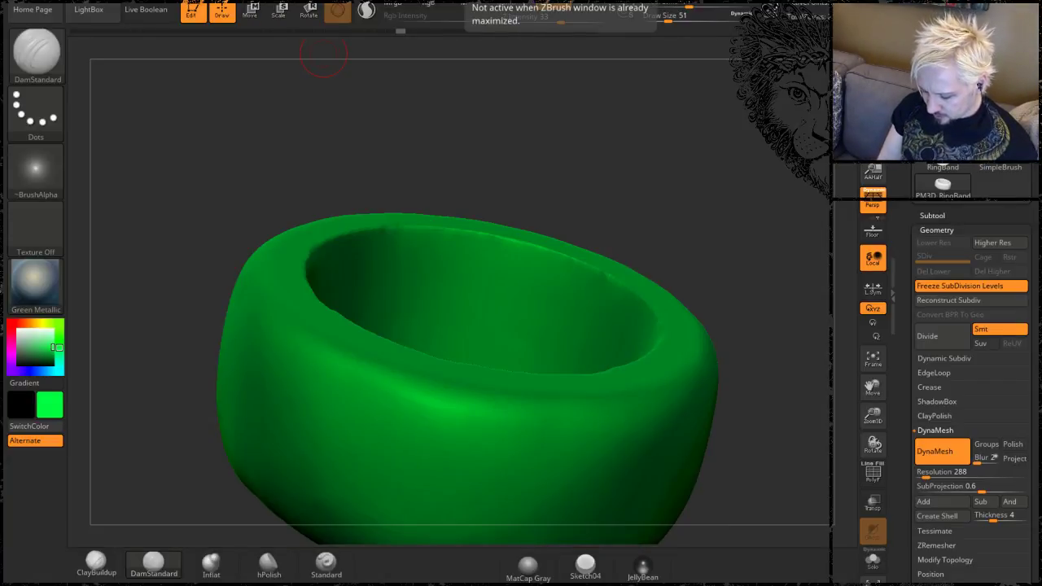
pyautogui.moveTo(591, 135); pyautogui.dragTo(518, 163)
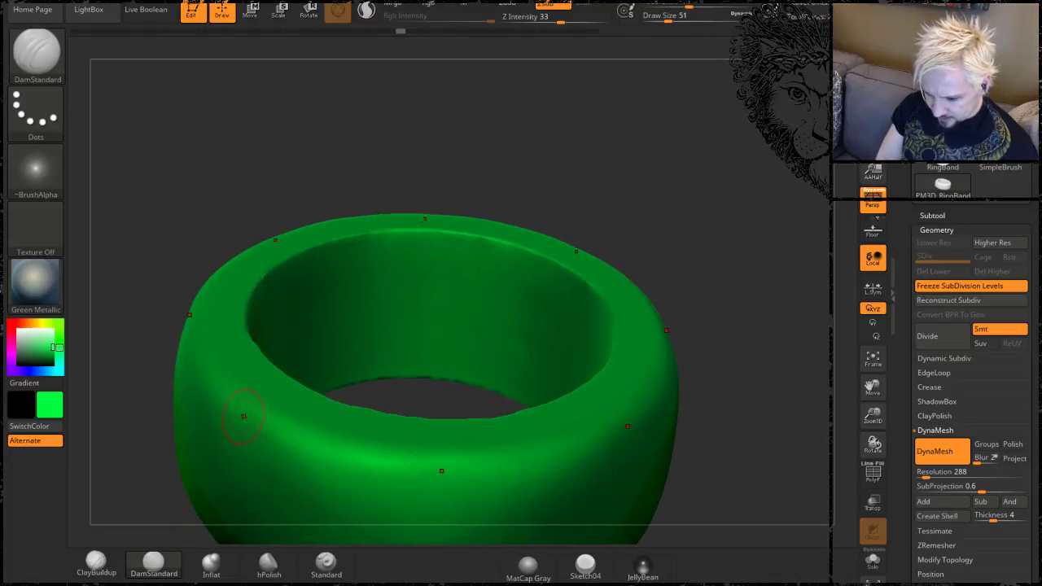
pyautogui.click(95, 561)
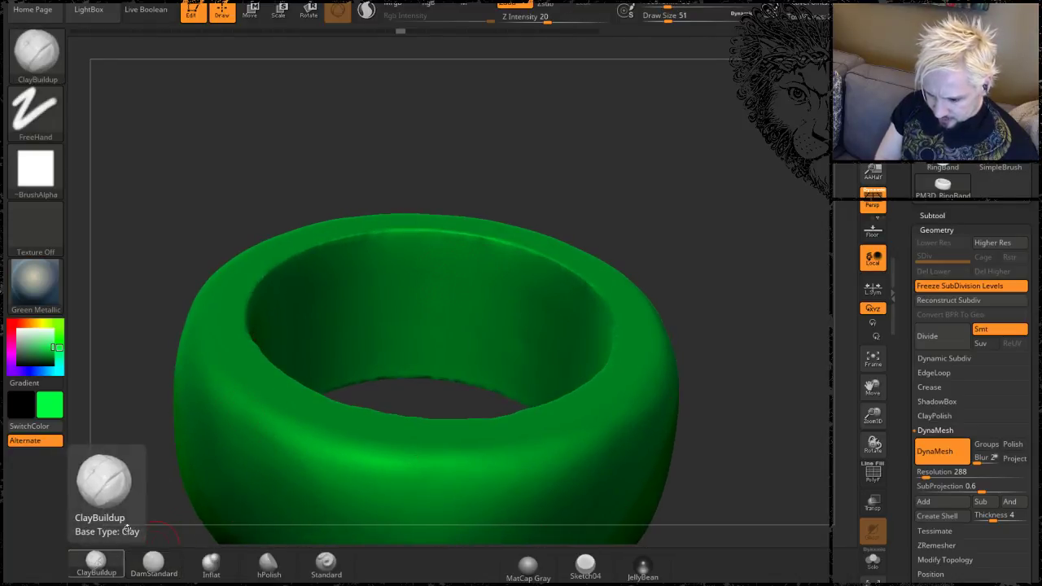
pyautogui.moveTo(463, 254)
pyautogui.mouseDown()
pyautogui.moveTo(459, 325)
pyautogui.moveTo(512, 328)
pyautogui.moveTo(502, 366)
pyautogui.mouseUp()
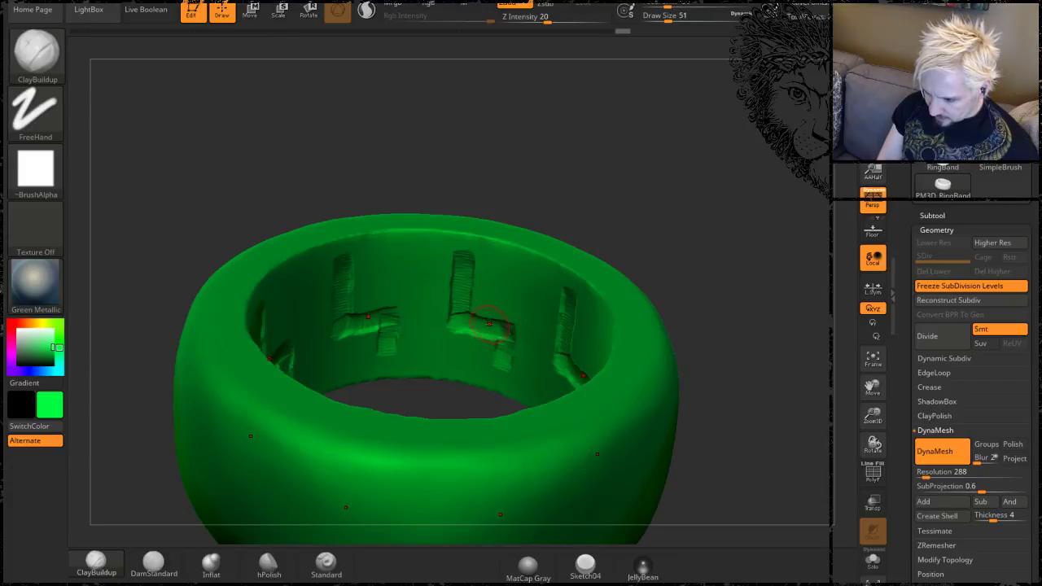
pyautogui.moveTo(491, 324)
pyautogui.mouseDown()
pyautogui.moveTo(498, 284)
pyautogui.moveTo(559, 311)
pyautogui.mouseUp()
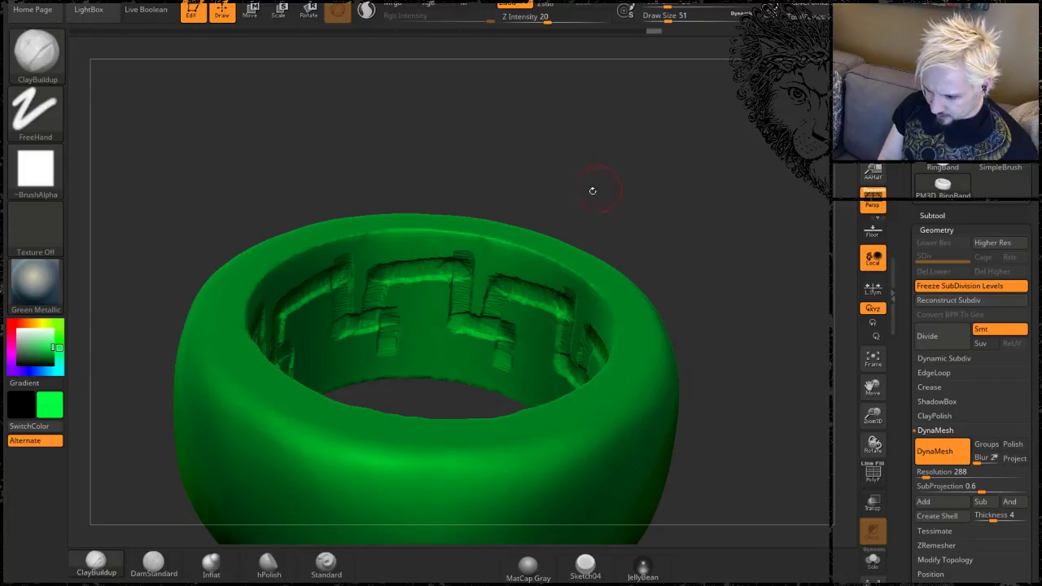
pyautogui.moveTo(568, 181)
pyautogui.keyDown('alt'); pyautogui.mouseDown()
pyautogui.moveTo(562, 146)
pyautogui.moveTo(505, 261)
pyautogui.mouseUp(); pyautogui.keyUp('alt')
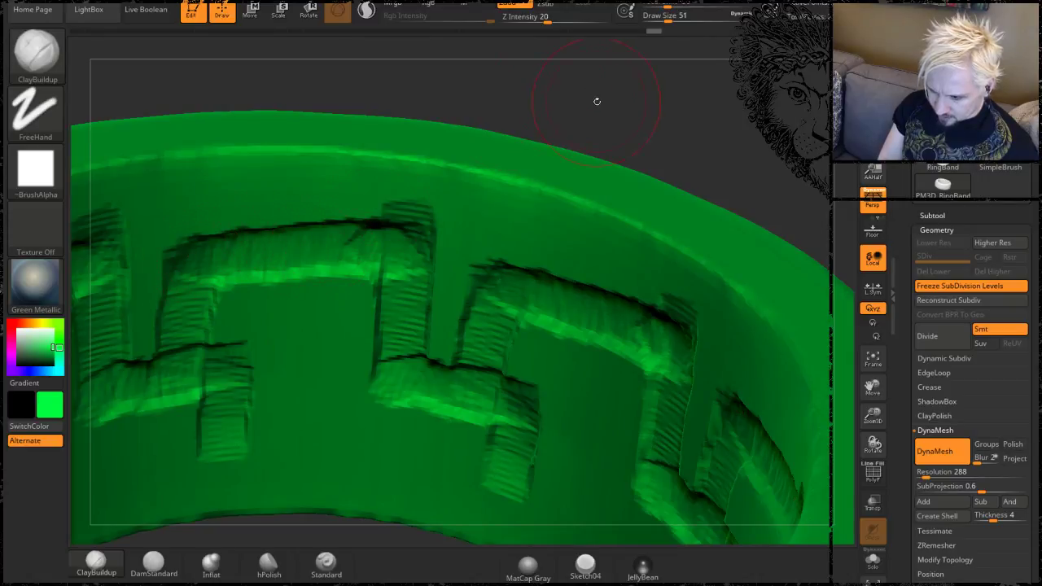
pyautogui.moveTo(597, 101); pyautogui.dragTo(261, 251)
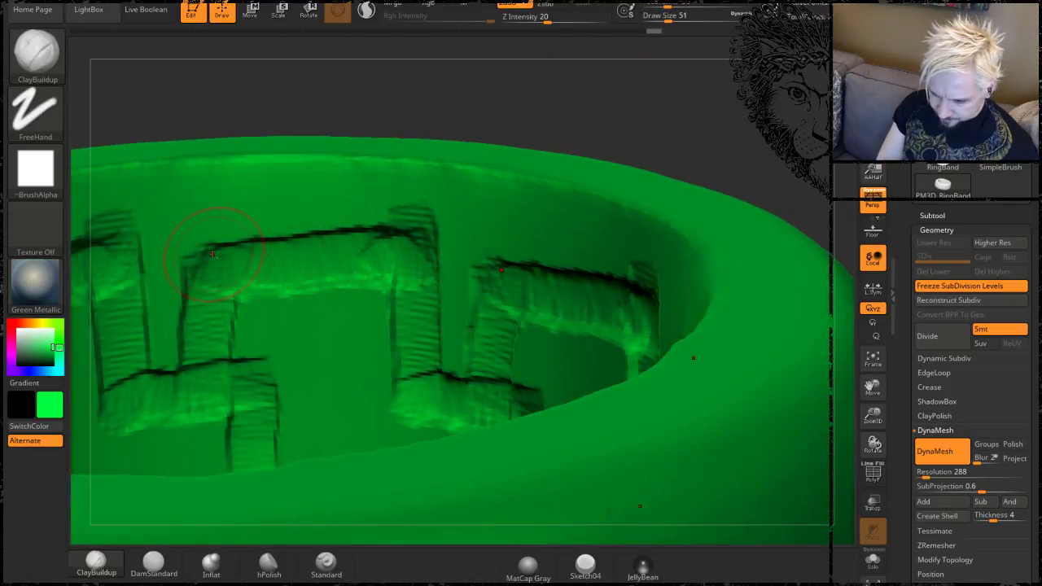
pyautogui.moveTo(196, 242); pyautogui.dragTo(416, 238)
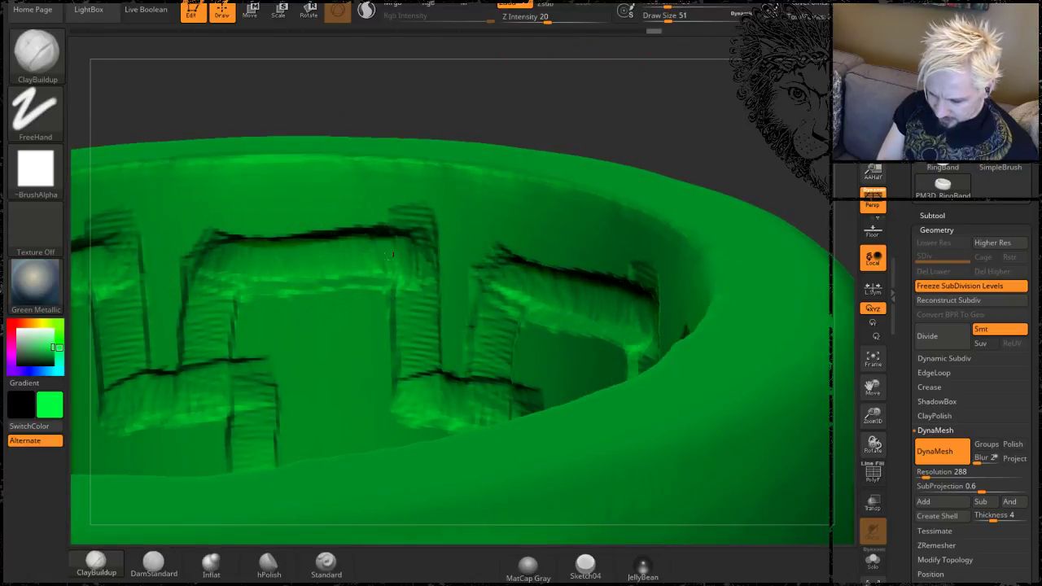
# Reduce the draw size to 23 and sculpt thin upright bars and a small square spiral beneath the thick bands on the inner wall.
pyautogui.press('[')
pyautogui.press('[')
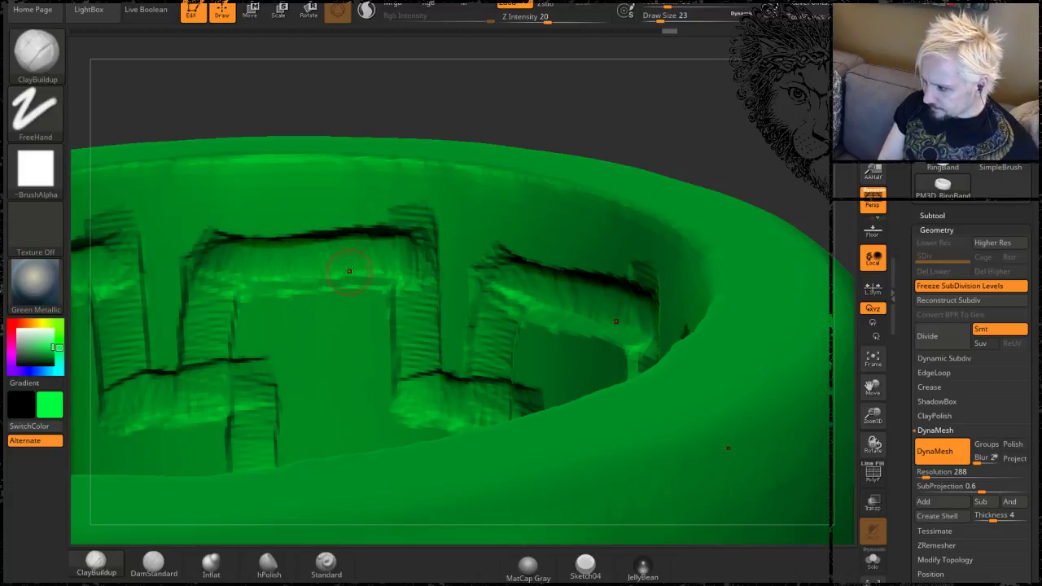
pyautogui.moveTo(348, 275); pyautogui.dragTo(354, 363)
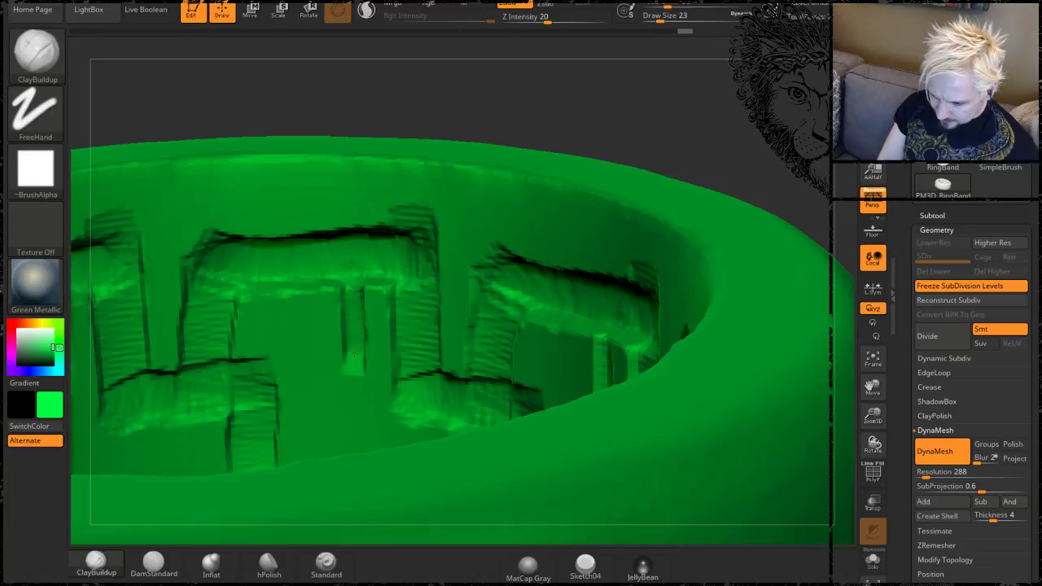
pyautogui.moveTo(333, 359)
pyautogui.mouseDown()
pyautogui.moveTo(295, 355)
pyautogui.moveTo(310, 329)
pyautogui.moveTo(332, 324)
pyautogui.moveTo(323, 334)
pyautogui.mouseUp()
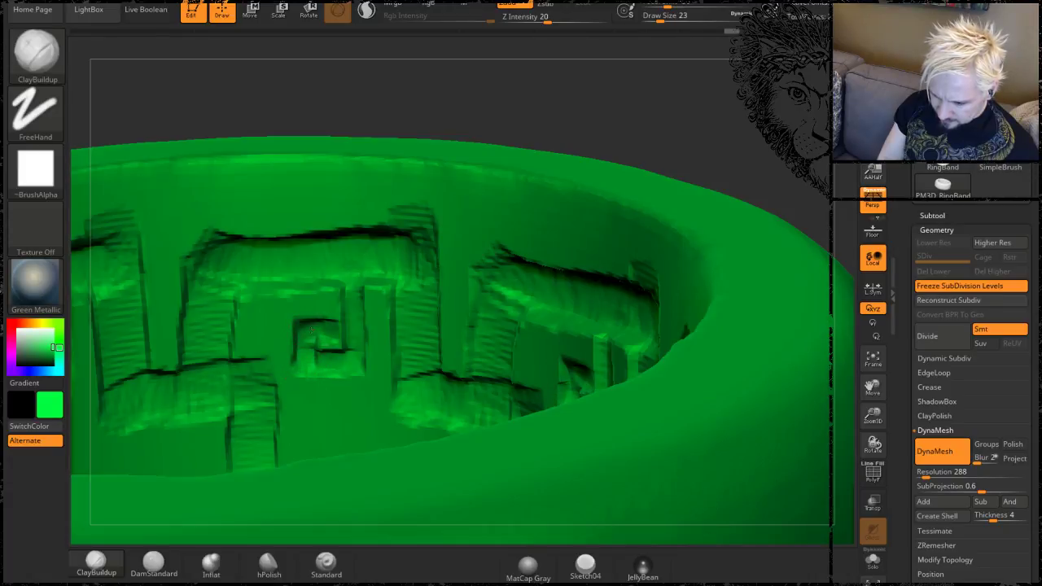
pyautogui.moveTo(261, 391); pyautogui.dragTo(264, 319)
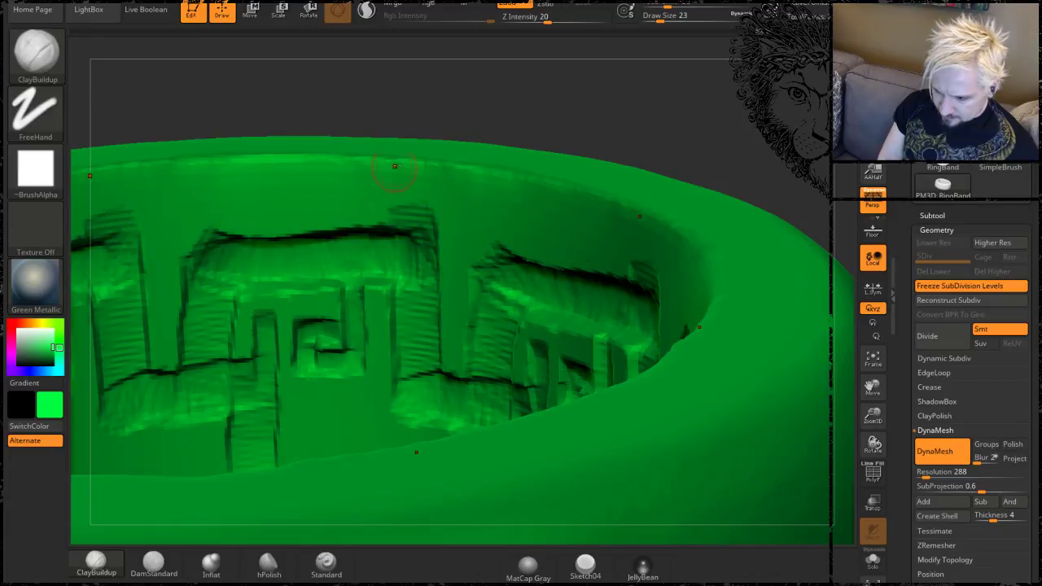
pyautogui.keyDown('alt'); pyautogui.moveTo(659, 135); pyautogui.dragTo(567, 130); pyautogui.keyUp('alt')
pyautogui.moveTo(506, 174)
pyautogui.mouseDown()
pyautogui.moveTo(513, 232)
pyautogui.moveTo(516, 167)
pyautogui.moveTo(379, 172)
pyautogui.moveTo(500, 170)
pyautogui.moveTo(404, 176)
pyautogui.moveTo(483, 105)
pyautogui.moveTo(456, 155)
pyautogui.mouseUp()
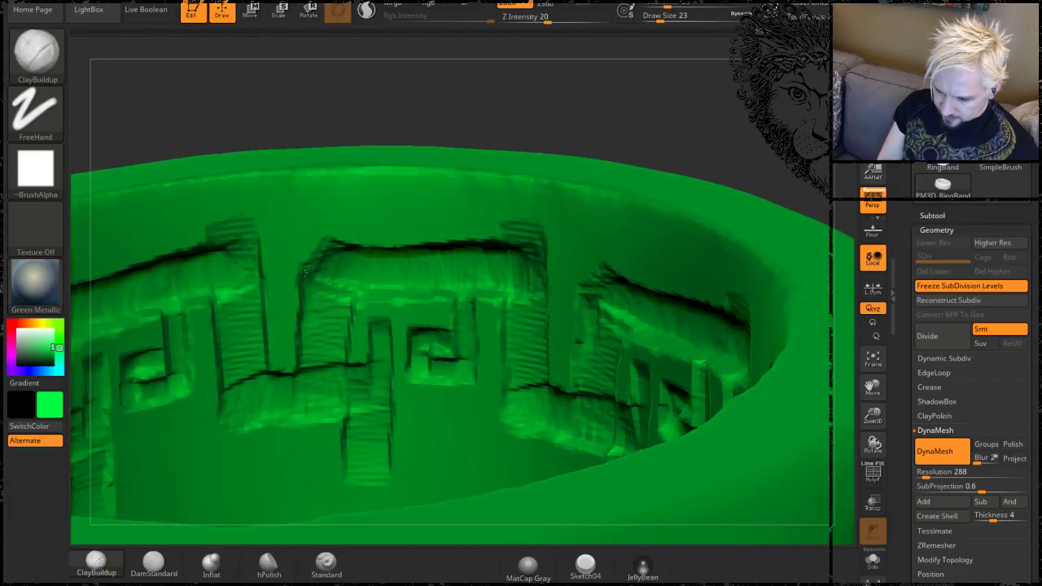
pyautogui.moveTo(554, 111); pyautogui.dragTo(524, 316)
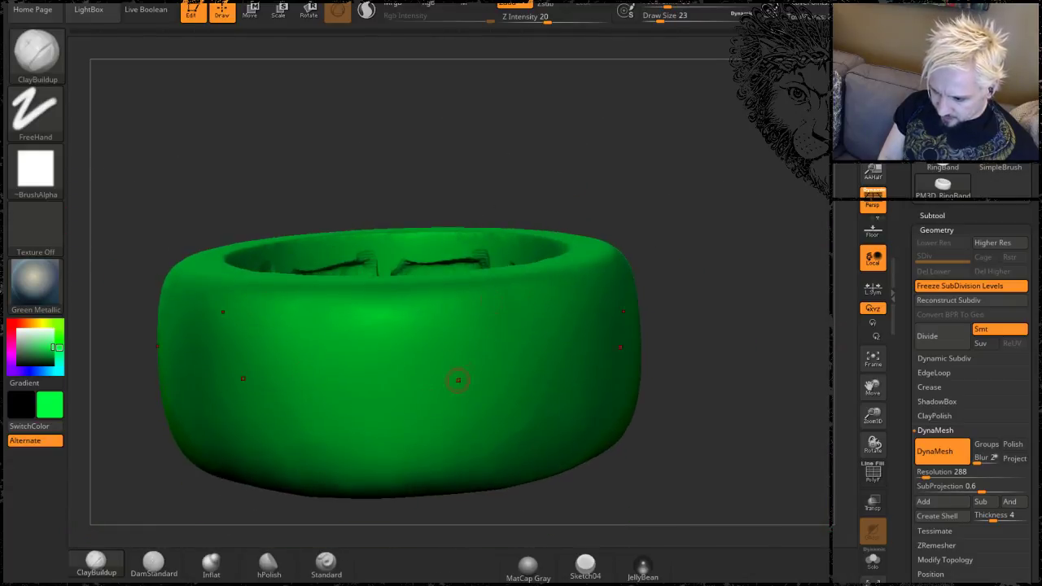
pyautogui.moveTo(573, 135); pyautogui.dragTo(574, 293)
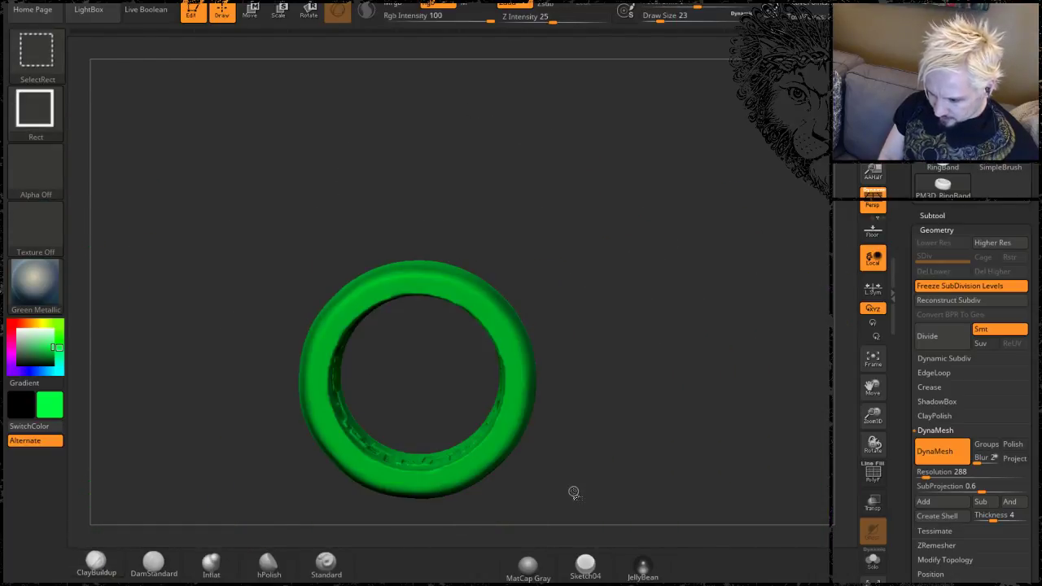
pyautogui.moveTo(583, 510)
pyautogui.keyDown('ctrl'); pyautogui.keyDown('shift'); pyautogui.mouseDown()
pyautogui.moveTo(485, 508)
pyautogui.moveTo(225, 394)
pyautogui.mouseUp(); pyautogui.keyUp('shift'); pyautogui.keyUp('ctrl')
pyautogui.keyDown('ctrl'); pyautogui.keyDown('shift'); pyautogui.moveTo(213, 380); pyautogui.dragTo(216, 388); pyautogui.keyUp('shift'); pyautogui.keyUp('ctrl')
pyautogui.moveTo(562, 391); pyautogui.dragTo(588, 379)
pyautogui.moveTo(614, 414)
pyautogui.keyDown('ctrl'); pyautogui.keyDown('shift'); pyautogui.mouseDown()
pyautogui.moveTo(412, 345)
pyautogui.moveTo(277, 283)
pyautogui.mouseUp(); pyautogui.keyUp('shift'); pyautogui.keyUp('ctrl')
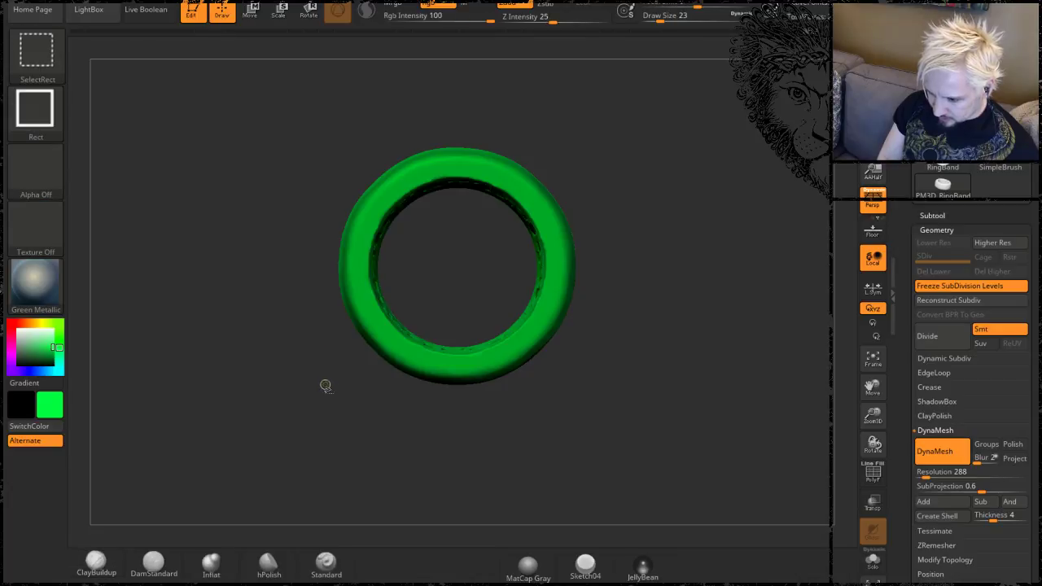
pyautogui.moveTo(330, 384)
pyautogui.keyDown('ctrl'); pyautogui.keyDown('shift'); pyautogui.mouseDown()
pyautogui.moveTo(377, 320)
pyautogui.moveTo(570, 274)
pyautogui.moveTo(600, 273)
pyautogui.moveTo(642, 325)
pyautogui.moveTo(639, 195)
pyautogui.moveTo(708, 191)
pyautogui.moveTo(676, 194)
pyautogui.moveTo(612, 269)
pyautogui.mouseUp(); pyautogui.keyUp('shift'); pyautogui.keyUp('ctrl')
pyautogui.press('ctrl')
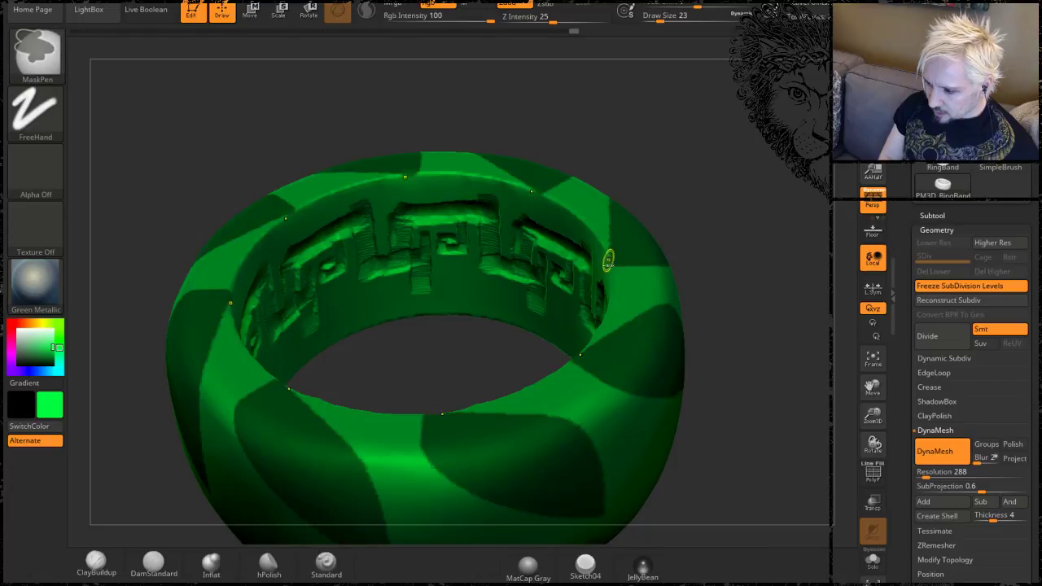
pyautogui.keyDown('ctrl'); pyautogui.moveTo(686, 177); pyautogui.dragTo(688, 190); pyautogui.keyUp('ctrl')
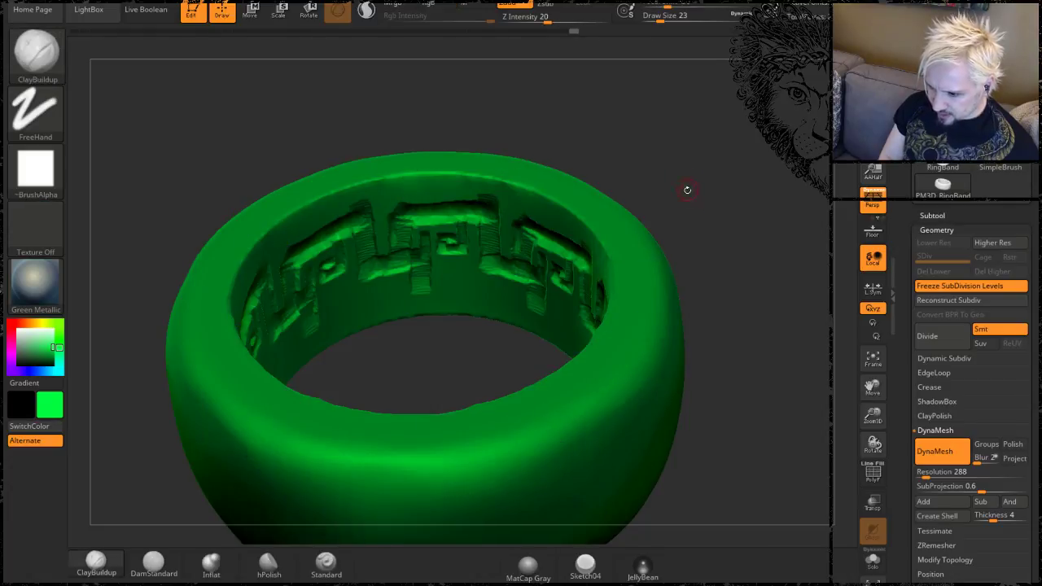
pyautogui.hotkey('ctrl', 'shift')
pyautogui.keyDown('ctrl'); pyautogui.keyDown('shift'); pyautogui.moveTo(705, 148); pyautogui.dragTo(504, 321); pyautogui.keyUp('shift'); pyautogui.keyUp('ctrl')
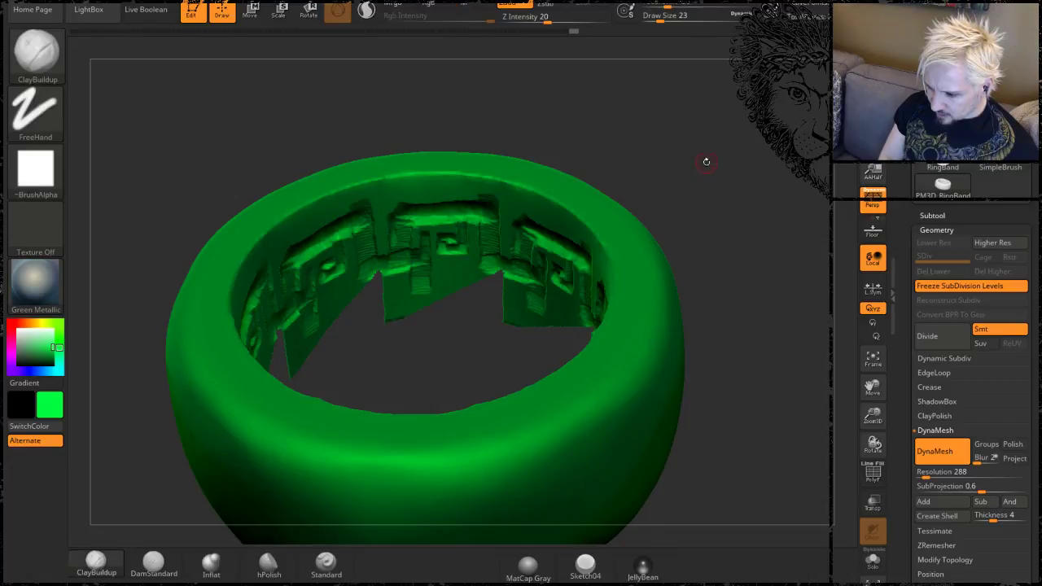
pyautogui.moveTo(705, 160)
pyautogui.mouseDown()
pyautogui.moveTo(707, 244)
pyautogui.moveTo(684, 191)
pyautogui.moveTo(724, 65)
pyautogui.moveTo(717, 78)
pyautogui.moveTo(745, 205)
pyautogui.moveTo(673, 318)
pyautogui.mouseUp()
pyautogui.keyDown('ctrl'); pyautogui.keyDown('shift'); pyautogui.click(738, 213); pyautogui.keyUp('shift'); pyautogui.keyUp('ctrl')
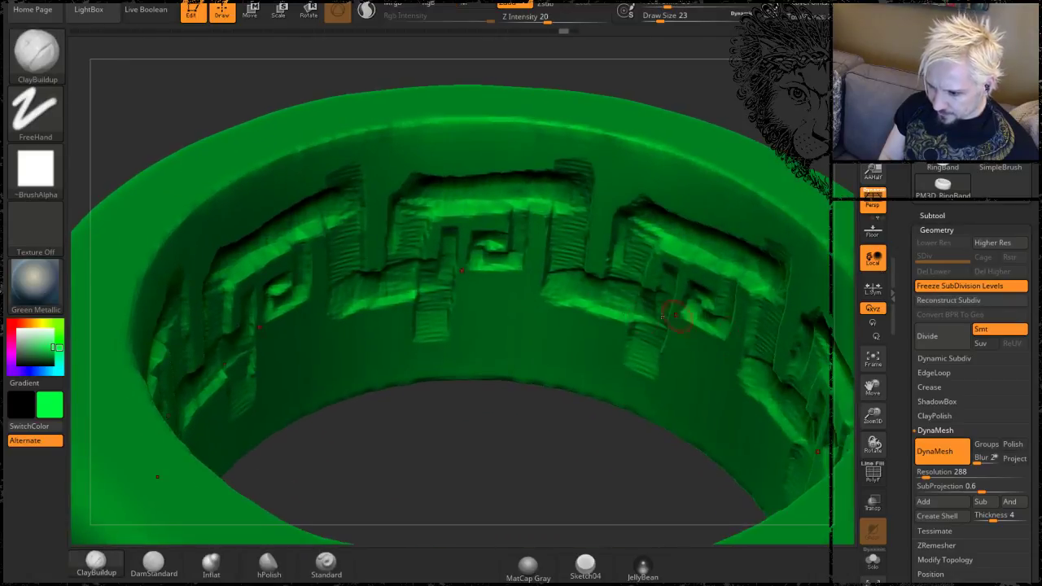
# Sculpt narrow upright strips beside the thick bands and a thin horizontal bar above each one on the ring's inner wall.
pyautogui.moveTo(737, 134); pyautogui.dragTo(708, 157)
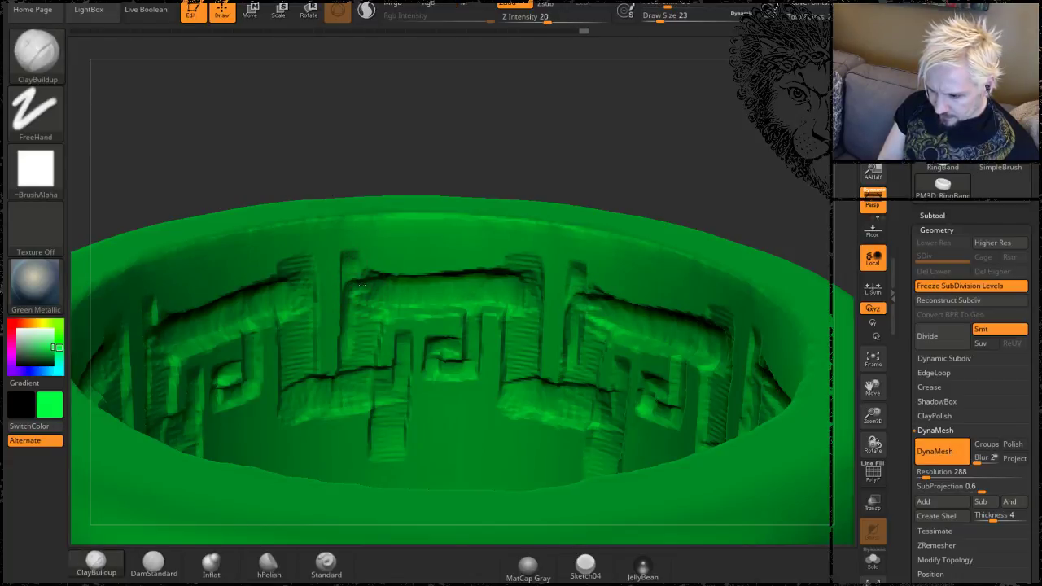
pyautogui.moveTo(646, 164)
pyautogui.mouseDown()
pyautogui.moveTo(638, 145)
pyautogui.moveTo(553, 269)
pyautogui.moveTo(526, 289)
pyautogui.mouseUp()
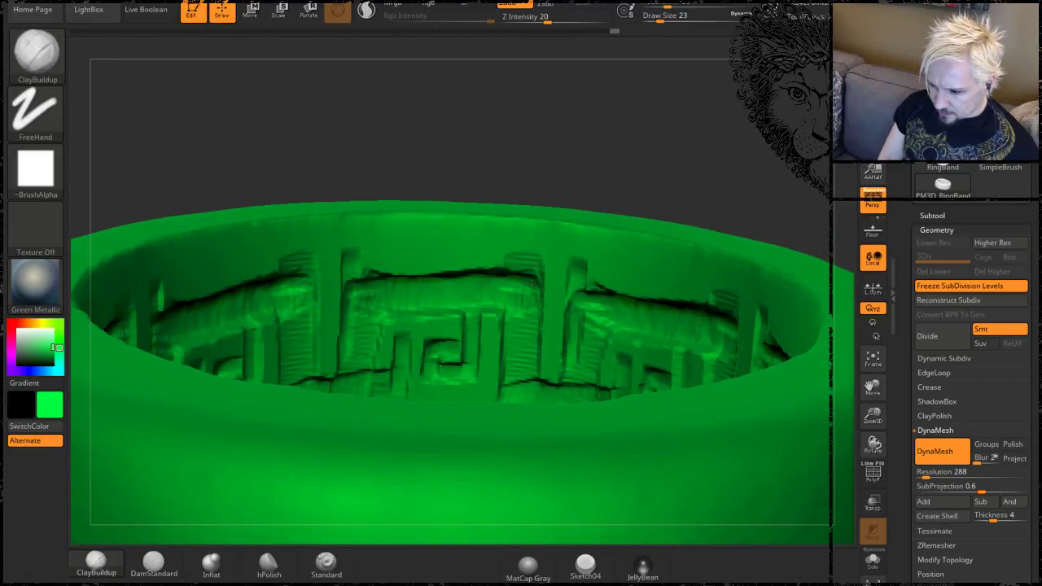
pyautogui.moveTo(534, 254); pyautogui.dragTo(225, 265)
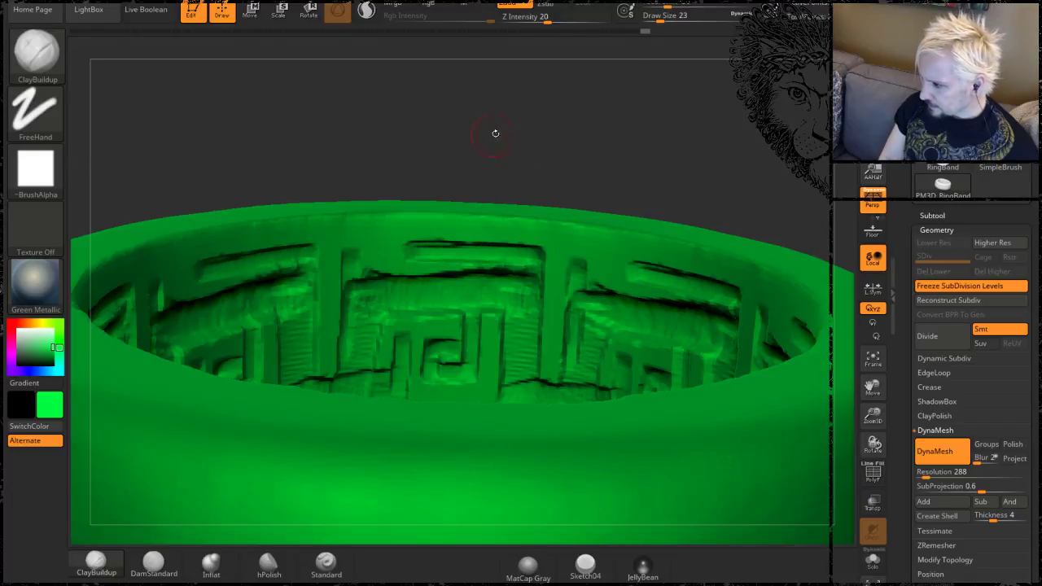
# Sculpt small raised details in the gap between the thin upper bar and the thick band on the inner wall.
pyautogui.moveTo(494, 133); pyautogui.dragTo(530, 163)
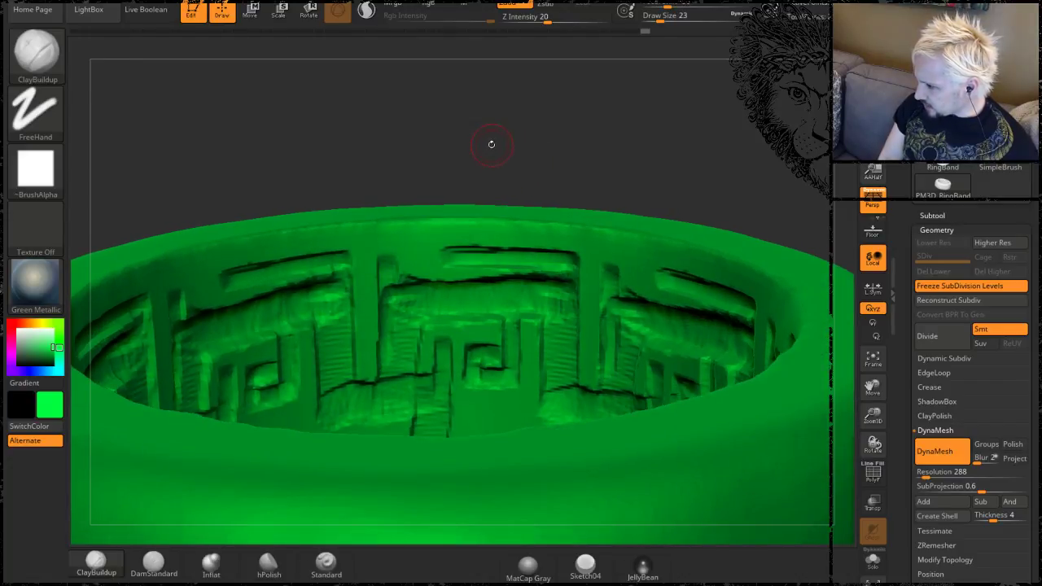
pyautogui.moveTo(491, 145); pyautogui.dragTo(439, 195)
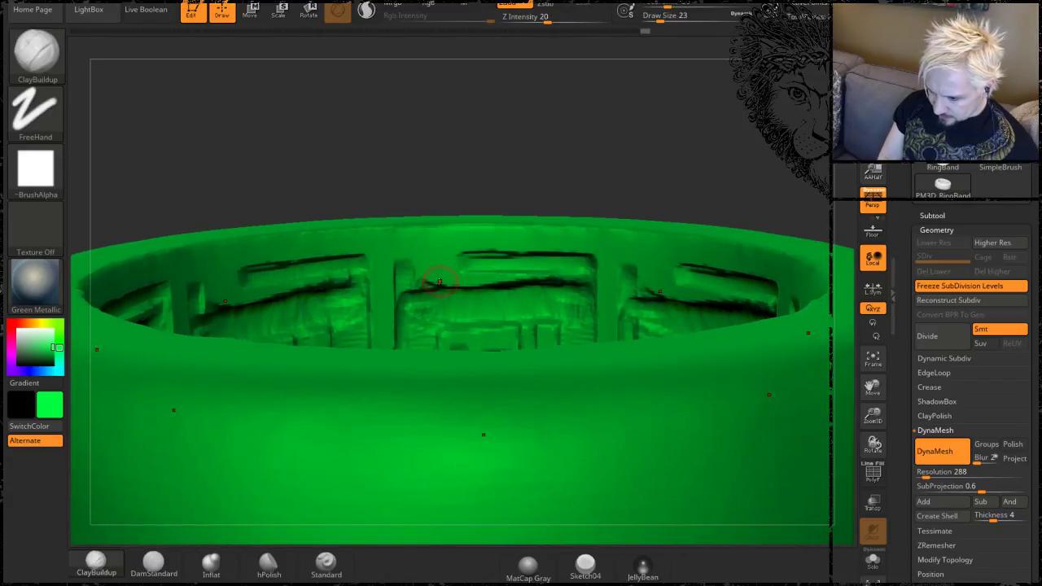
pyautogui.moveTo(562, 184); pyautogui.dragTo(606, 161)
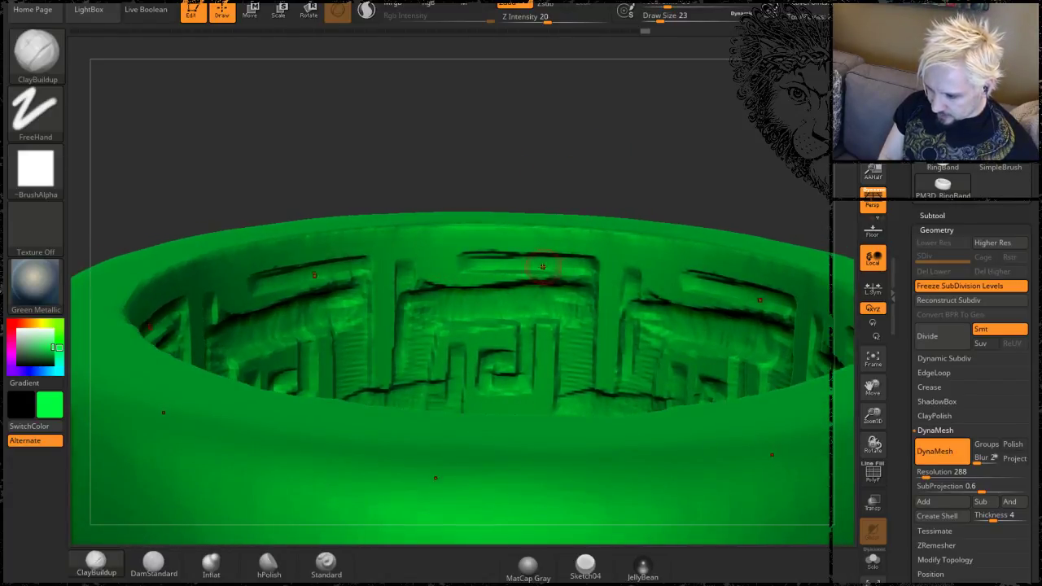
pyautogui.moveTo(543, 265)
pyautogui.mouseDown()
pyautogui.moveTo(649, 65)
pyautogui.moveTo(533, 316)
pyautogui.mouseUp()
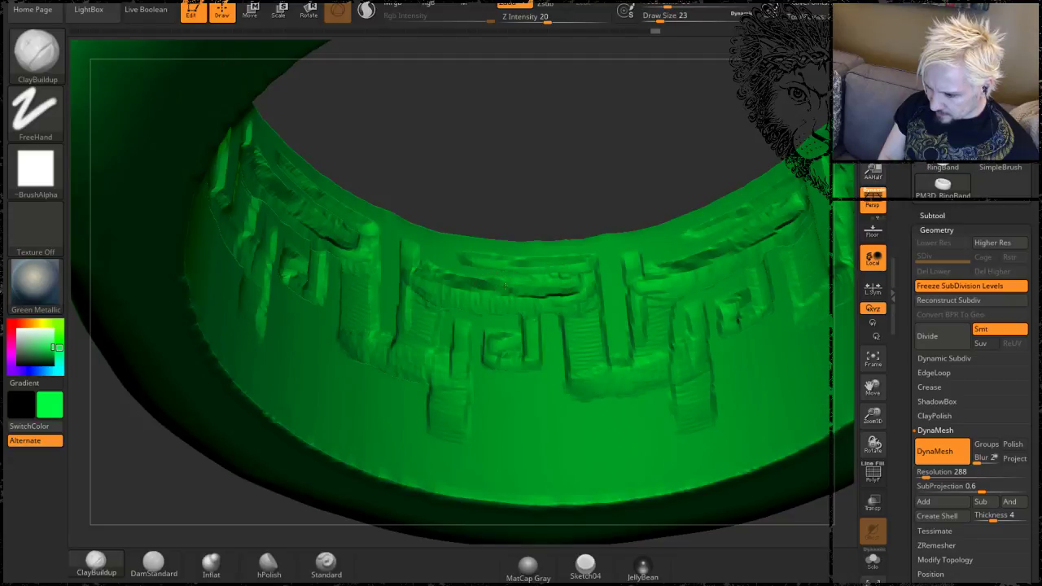
# Refine the square spiral and extend the thick stem with a thin right-angled path running down toward the inner wall's lower edge.
pyautogui.moveTo(576, 186); pyautogui.dragTo(498, 344)
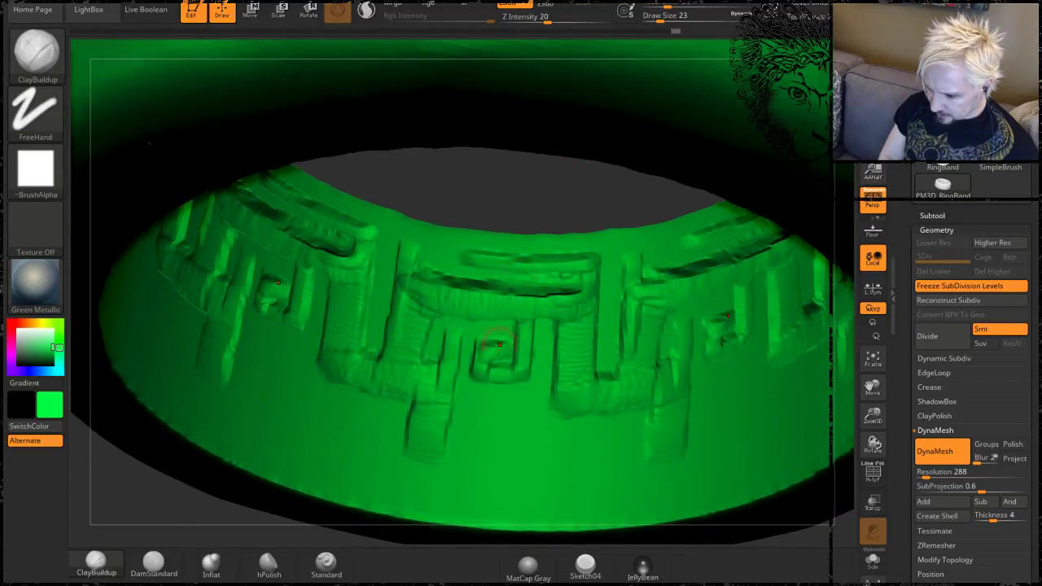
pyautogui.moveTo(407, 446)
pyautogui.mouseDown()
pyautogui.moveTo(542, 454)
pyautogui.moveTo(529, 496)
pyautogui.mouseUp()
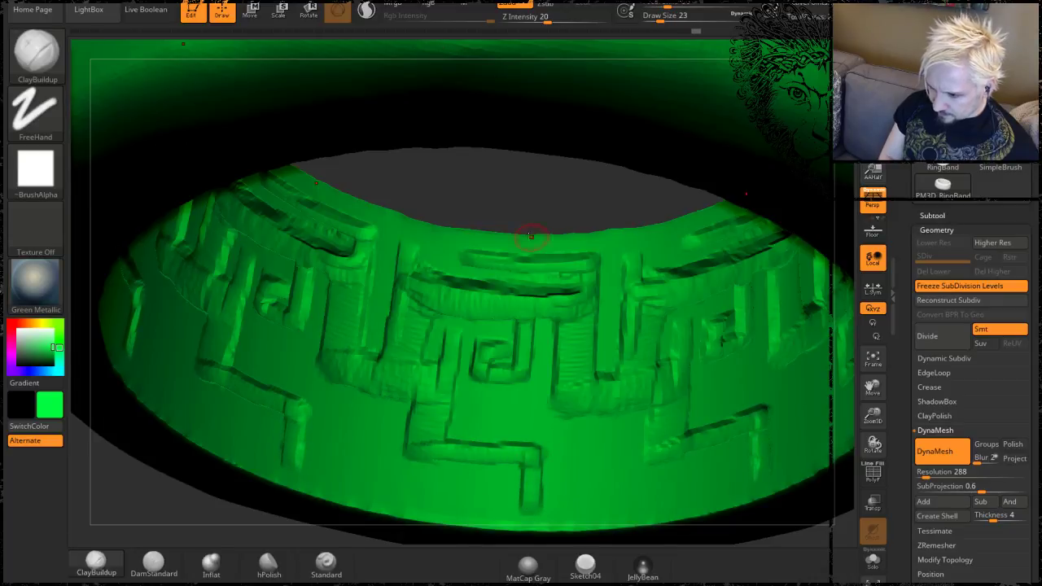
pyautogui.moveTo(533, 150); pyautogui.dragTo(522, 194)
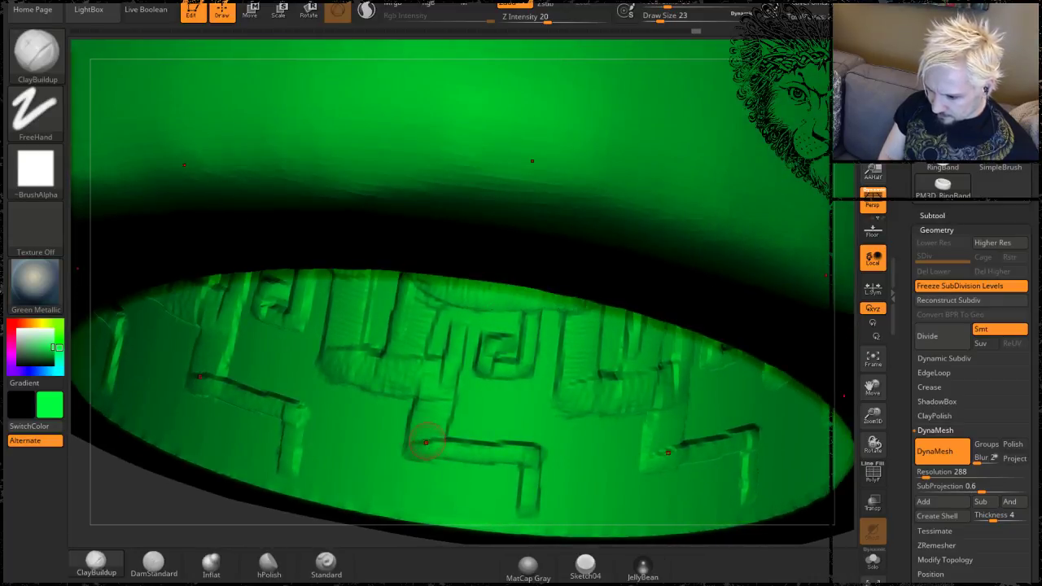
pyautogui.moveTo(426, 448); pyautogui.dragTo(437, 400)
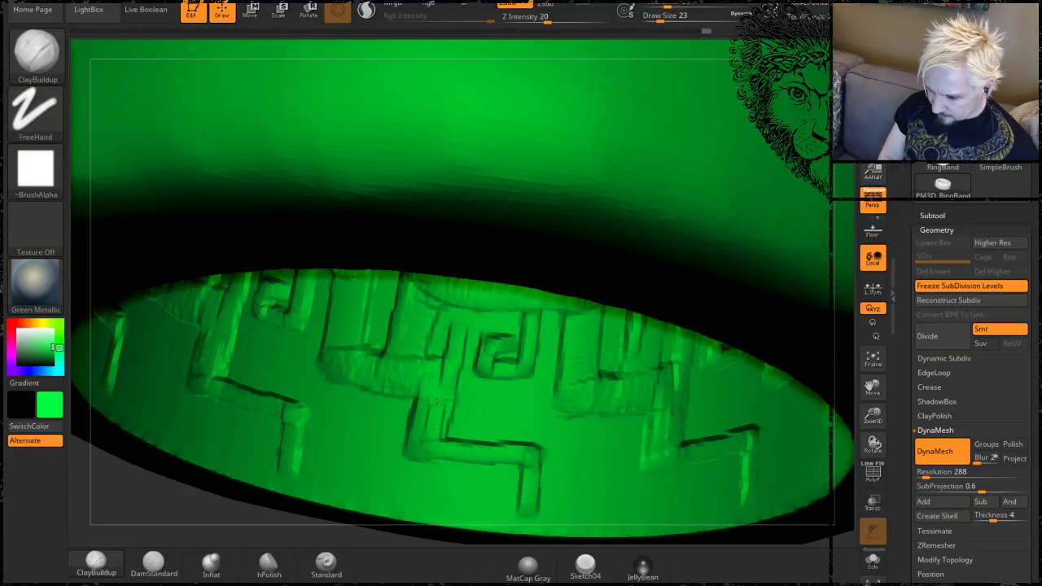
# Add a short upright branch to the right-angled path and hook its lower end back along the inner wall's edge.
pyautogui.moveTo(474, 444)
pyautogui.mouseDown()
pyautogui.moveTo(480, 403)
pyautogui.moveTo(471, 446)
pyautogui.mouseUp()
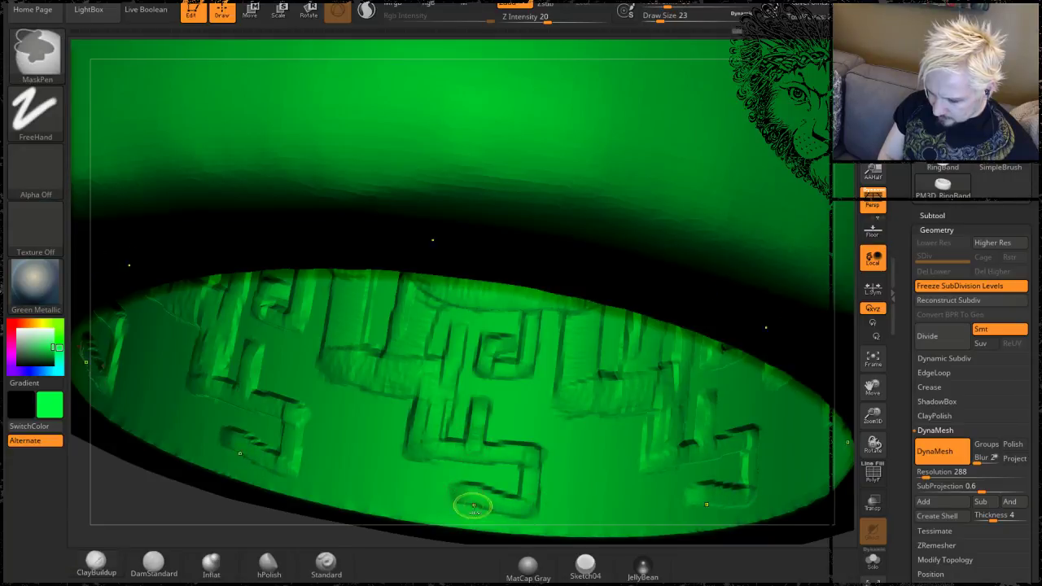
pyautogui.moveTo(525, 506)
pyautogui.mouseDown()
pyautogui.moveTo(454, 498)
pyautogui.moveTo(528, 504)
pyautogui.mouseUp()
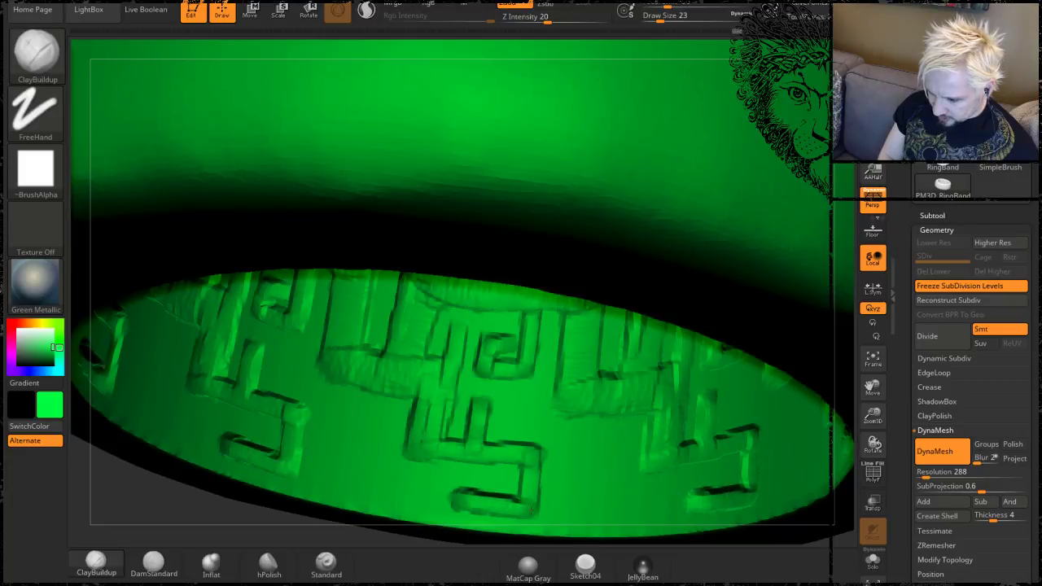
pyautogui.moveTo(171, 514); pyautogui.dragTo(411, 403)
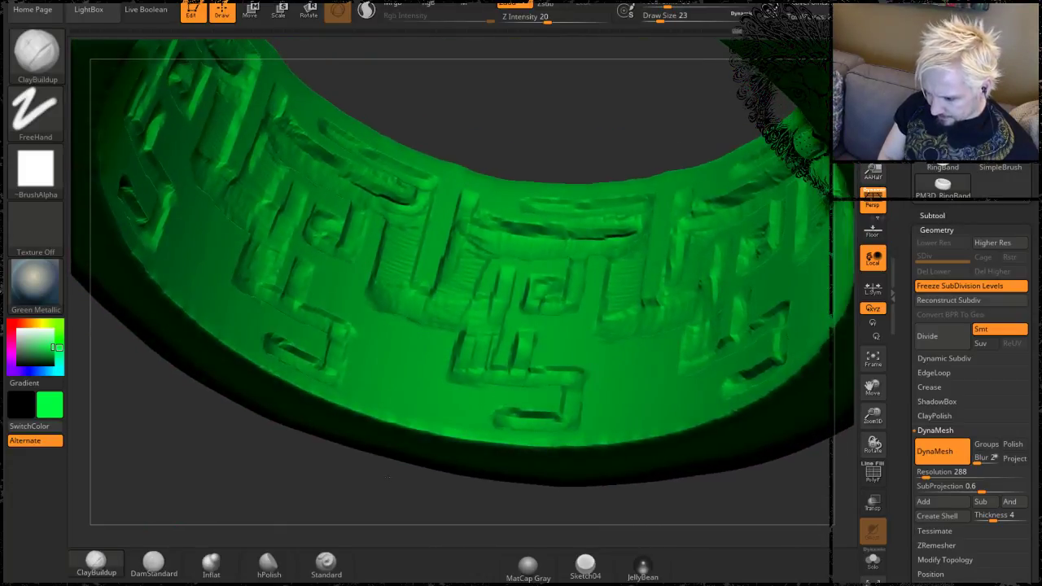
# Preview the ring in the JellyBean material and switch its material to MatCap Gray.
pyautogui.click(642, 563)
pyautogui.moveTo(298, 460)
pyautogui.mouseDown()
pyautogui.moveTo(342, 423)
pyautogui.moveTo(541, 533)
pyautogui.mouseUp()
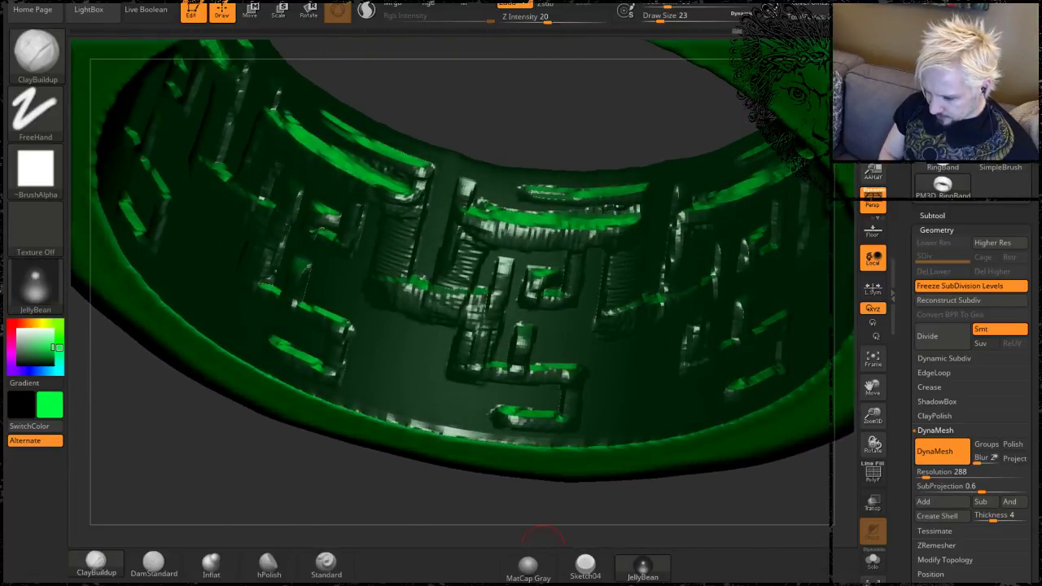
pyautogui.click(528, 564)
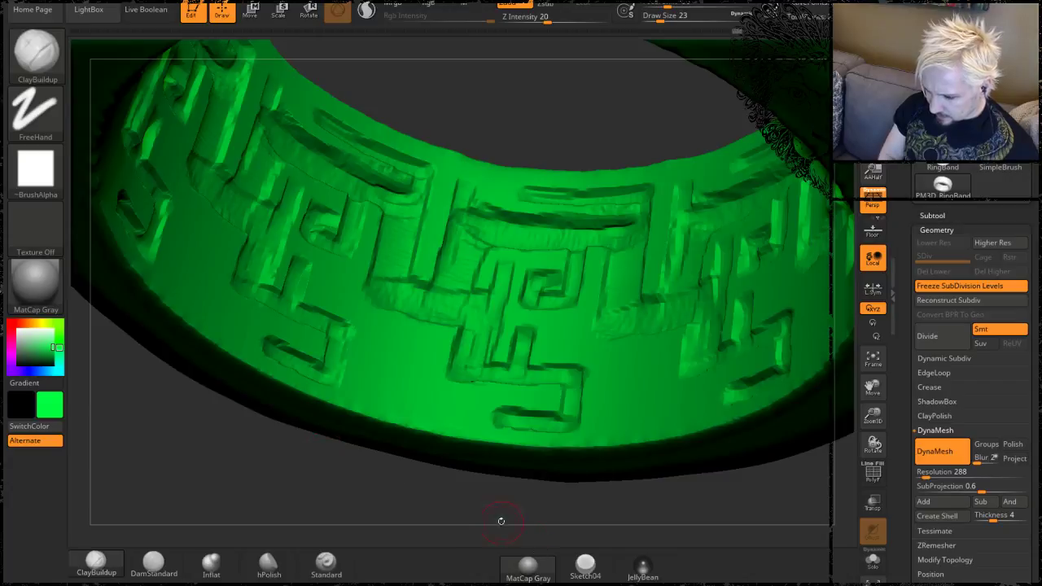
# Sculpt a stepped path beside the hooked one, rising, turning across and curling into a square along the inner wall's edge.
pyautogui.moveTo(443, 495); pyautogui.dragTo(441, 490)
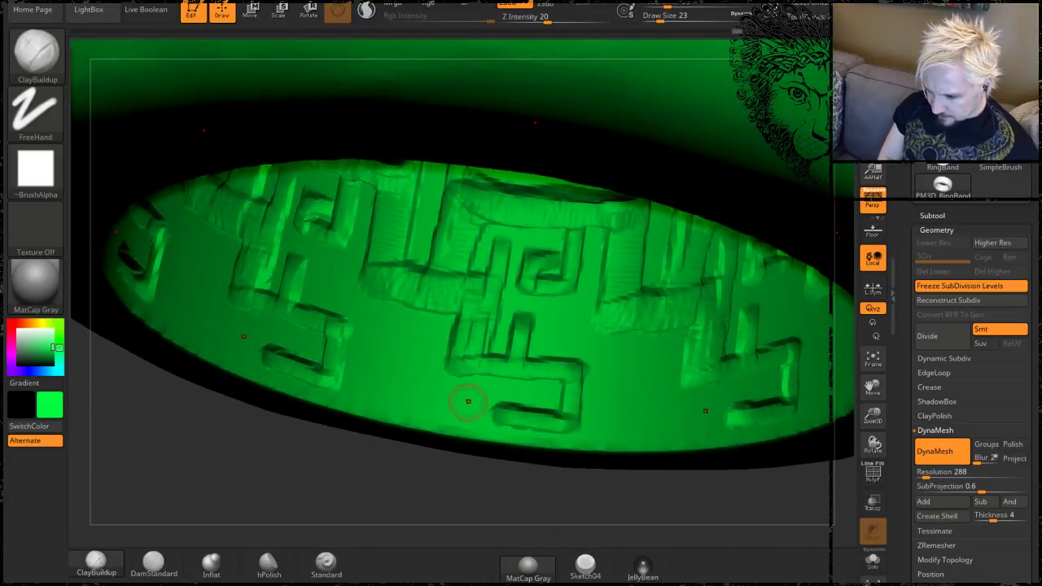
pyautogui.moveTo(479, 371)
pyautogui.mouseDown()
pyautogui.moveTo(476, 408)
pyautogui.moveTo(417, 403)
pyautogui.moveTo(434, 330)
pyautogui.mouseUp()
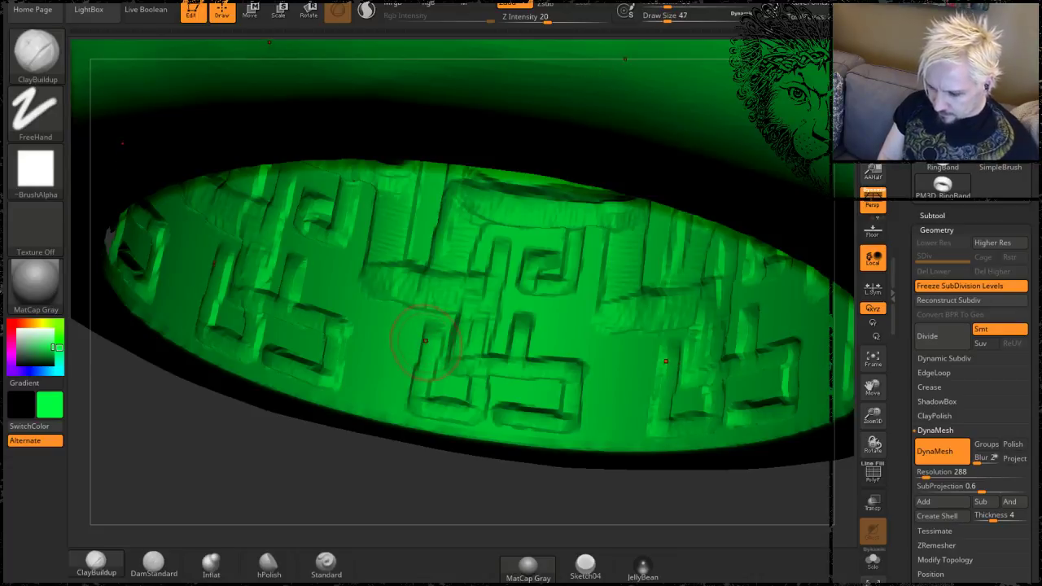
pyautogui.moveTo(434, 331)
pyautogui.mouseDown()
pyautogui.moveTo(374, 323)
pyautogui.moveTo(391, 327)
pyautogui.moveTo(375, 334)
pyautogui.mouseUp()
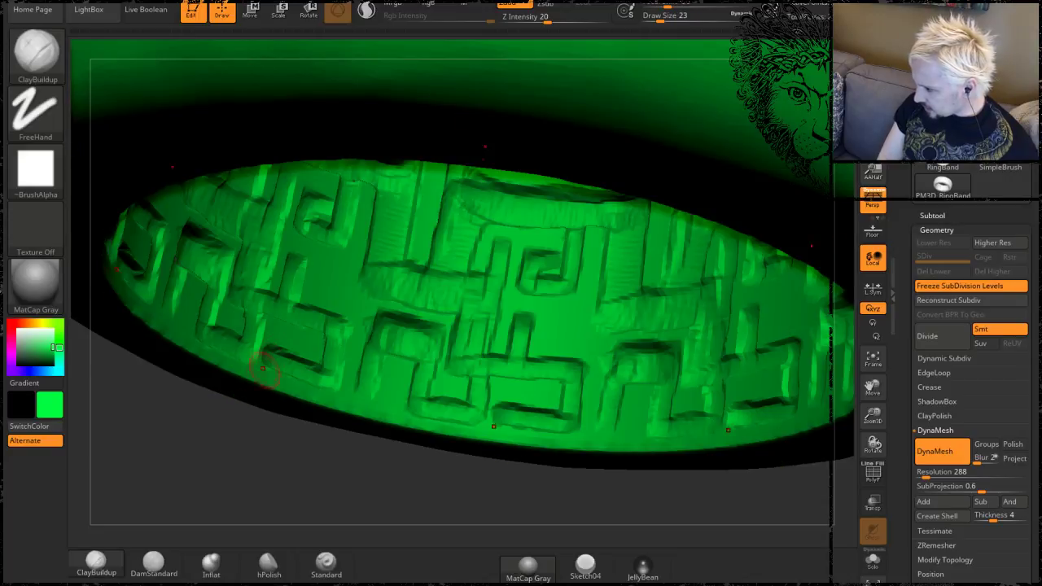
pyautogui.moveTo(240, 433)
pyautogui.mouseDown()
pyautogui.moveTo(255, 450)
pyautogui.moveTo(282, 371)
pyautogui.mouseUp()
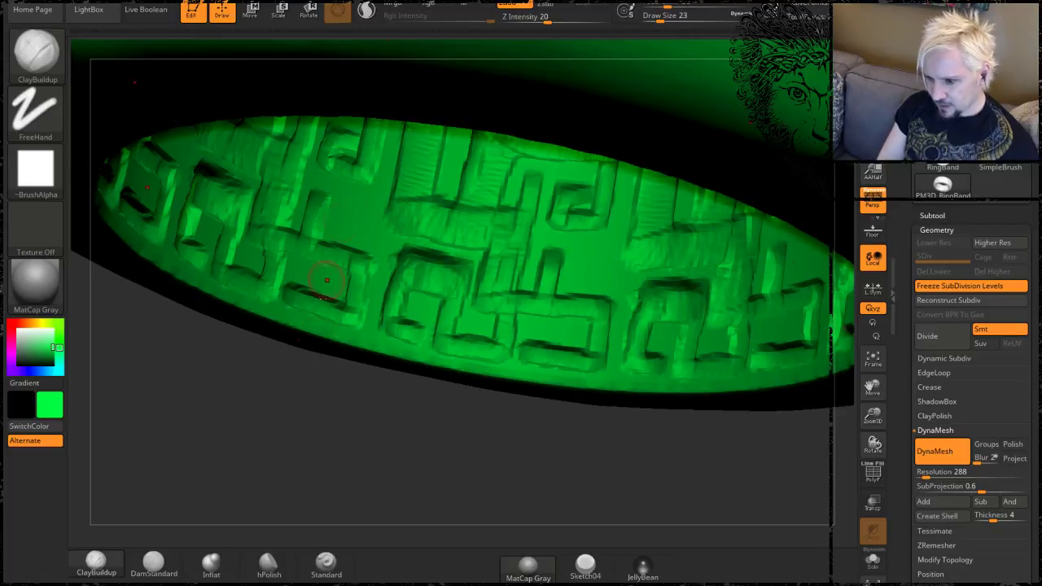
pyautogui.moveTo(247, 386); pyautogui.dragTo(329, 377)
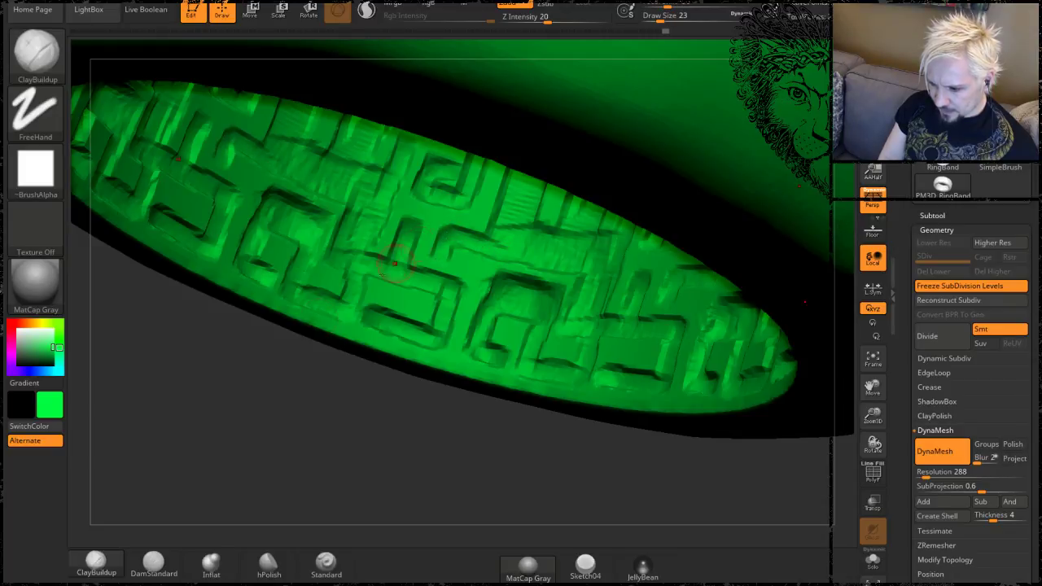
# Smooth the ribbed brush marks on the thick bands and upright strips of the inner wall pattern.
pyautogui.moveTo(265, 395); pyautogui.dragTo(265, 416)
pyautogui.keyDown('alt'); pyautogui.moveTo(358, 448); pyautogui.dragTo(522, 161); pyautogui.keyUp('alt')
pyautogui.keyDown('alt'); pyautogui.moveTo(458, 228); pyautogui.dragTo(691, 239); pyautogui.keyUp('alt')
pyautogui.moveTo(532, 171)
pyautogui.keyDown('alt'); pyautogui.mouseDown()
pyautogui.moveTo(597, 191)
pyautogui.moveTo(438, 192)
pyautogui.moveTo(383, 129)
pyautogui.moveTo(437, 124)
pyautogui.mouseUp(); pyautogui.keyUp('alt')
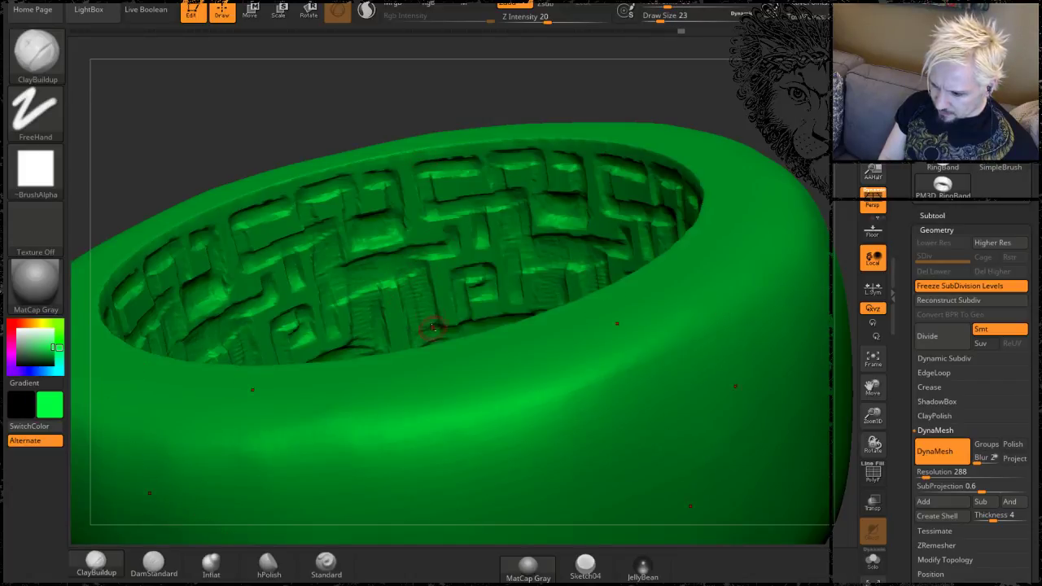
pyautogui.press('shift')
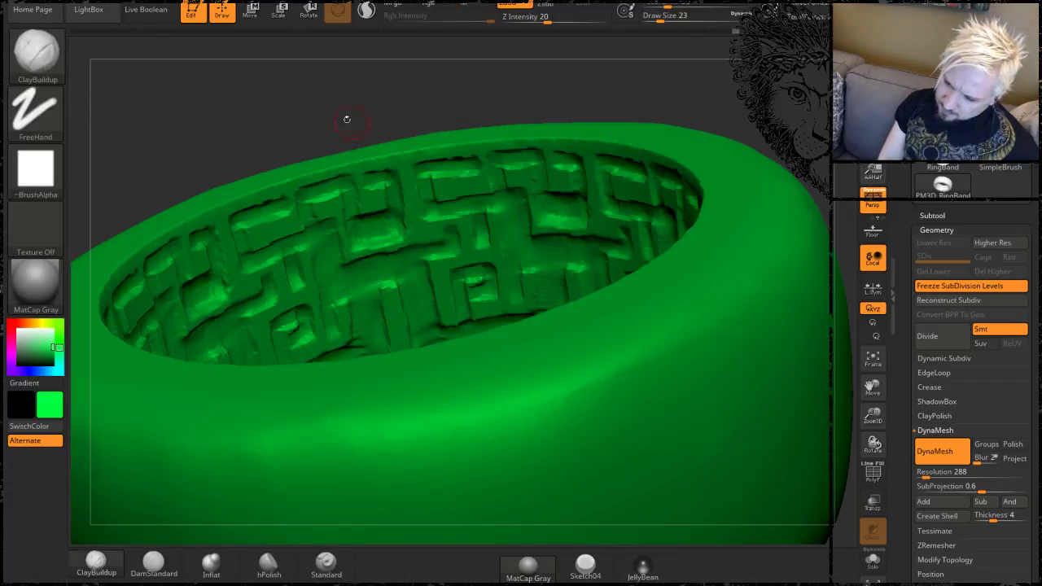
pyautogui.moveTo(345, 117)
pyautogui.mouseDown()
pyautogui.moveTo(465, 105)
pyautogui.moveTo(447, 125)
pyautogui.mouseUp()
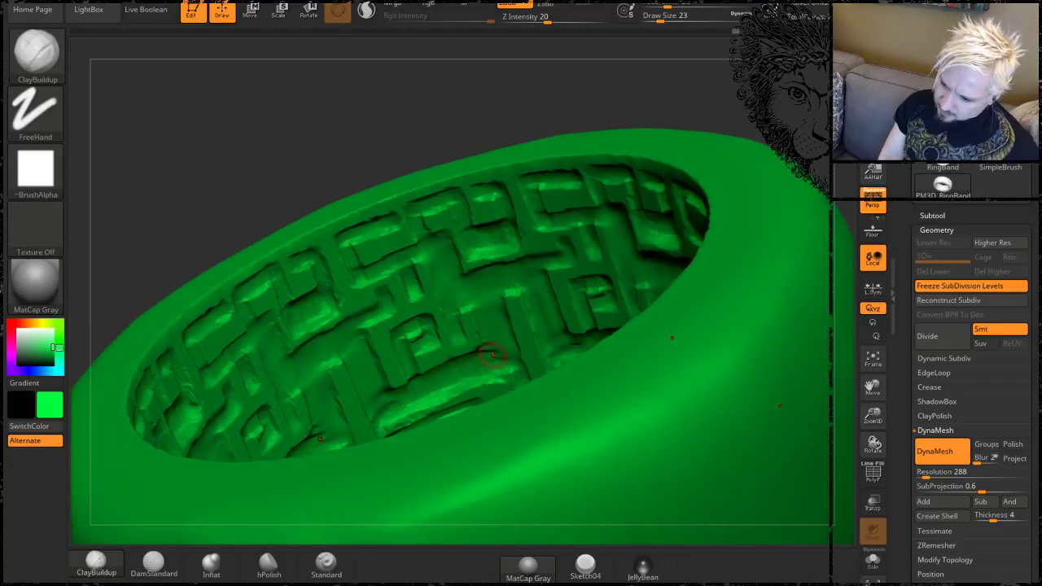
pyautogui.press('shift')
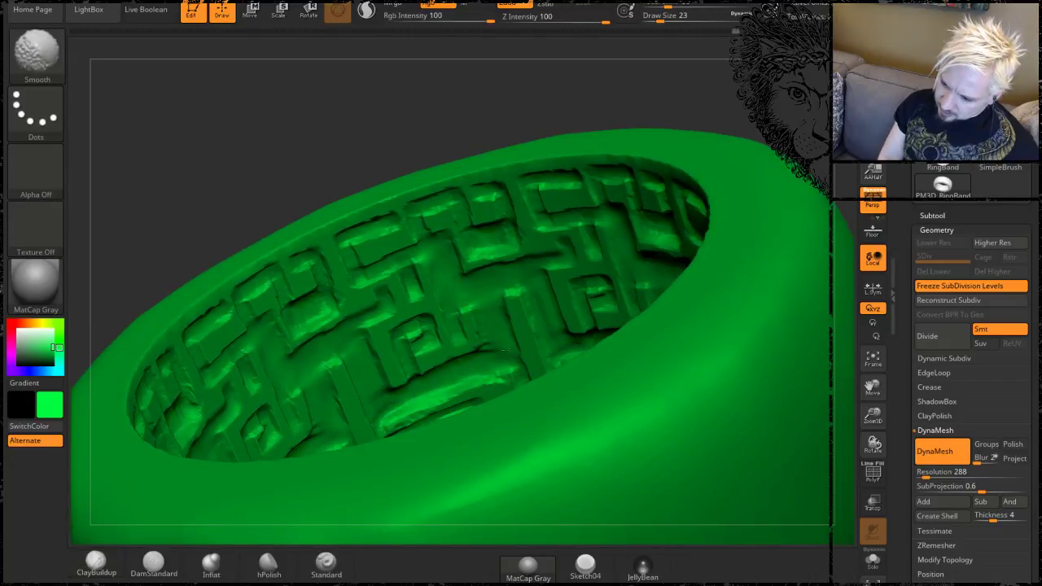
pyautogui.press('shift')
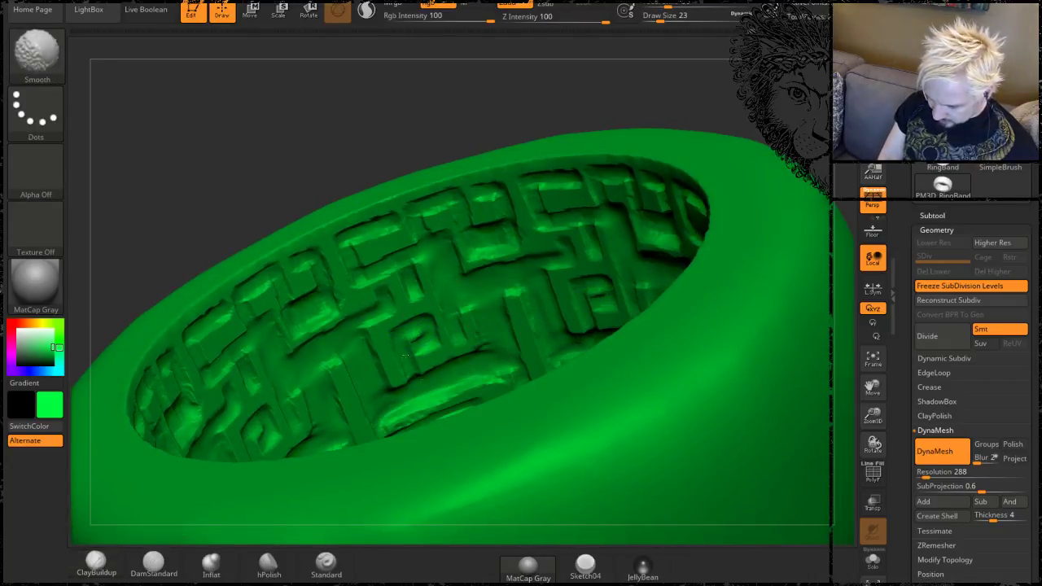
# Smooth the blocks and hooked paths in the row nearest the rim of the inner wall.
pyautogui.moveTo(458, 90); pyautogui.dragTo(482, 39)
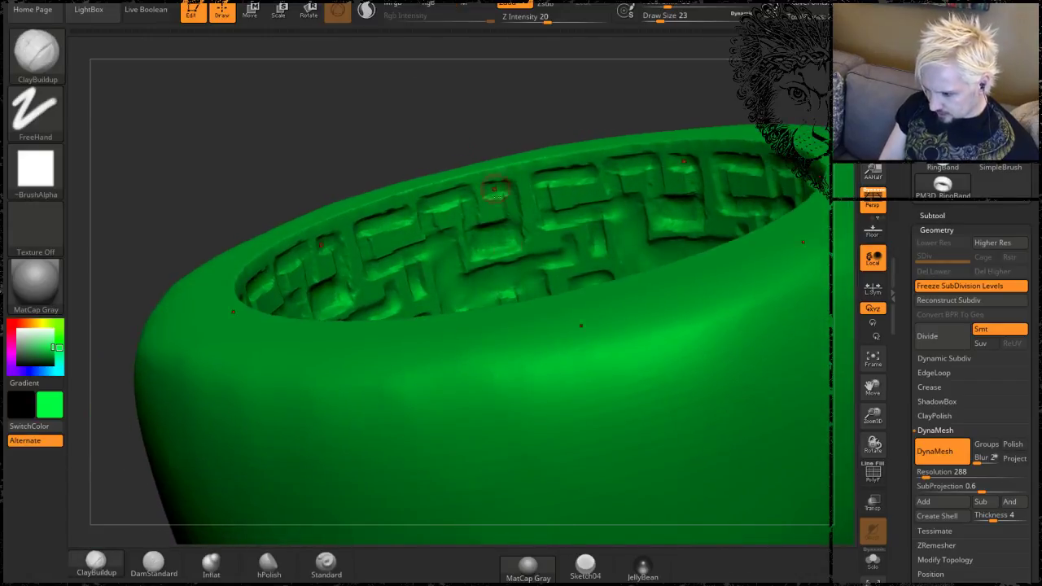
pyautogui.press('shift')
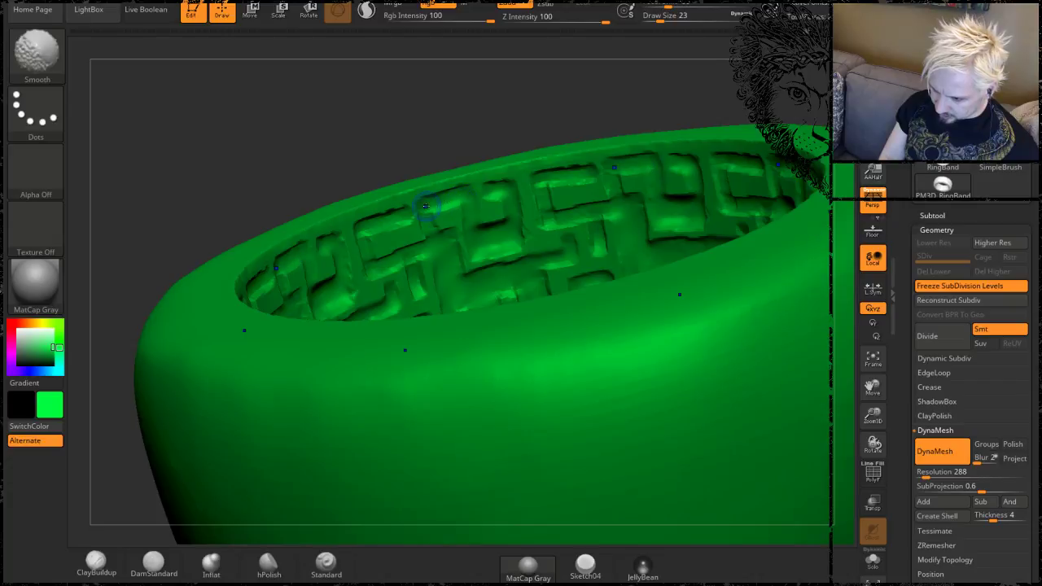
pyautogui.moveTo(432, 90)
pyautogui.mouseDown()
pyautogui.moveTo(452, 93)
pyautogui.moveTo(430, 88)
pyautogui.mouseUp()
pyautogui.keyDown('shift'); pyautogui.moveTo(465, 252); pyautogui.dragTo(477, 245); pyautogui.keyUp('shift')
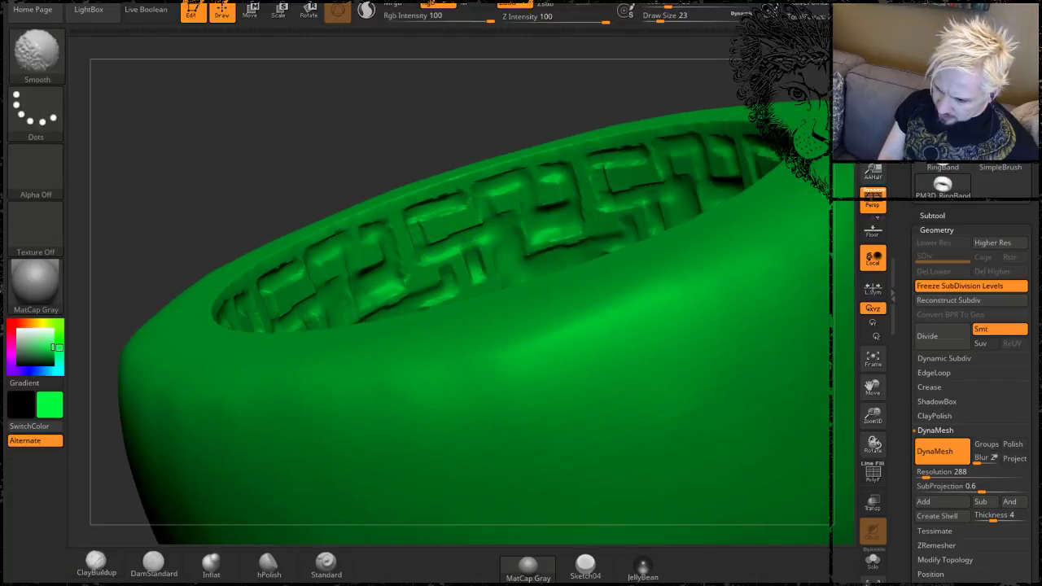
pyautogui.keyDown('shift'); pyautogui.moveTo(414, 219); pyautogui.dragTo(479, 241); pyautogui.keyUp('shift')
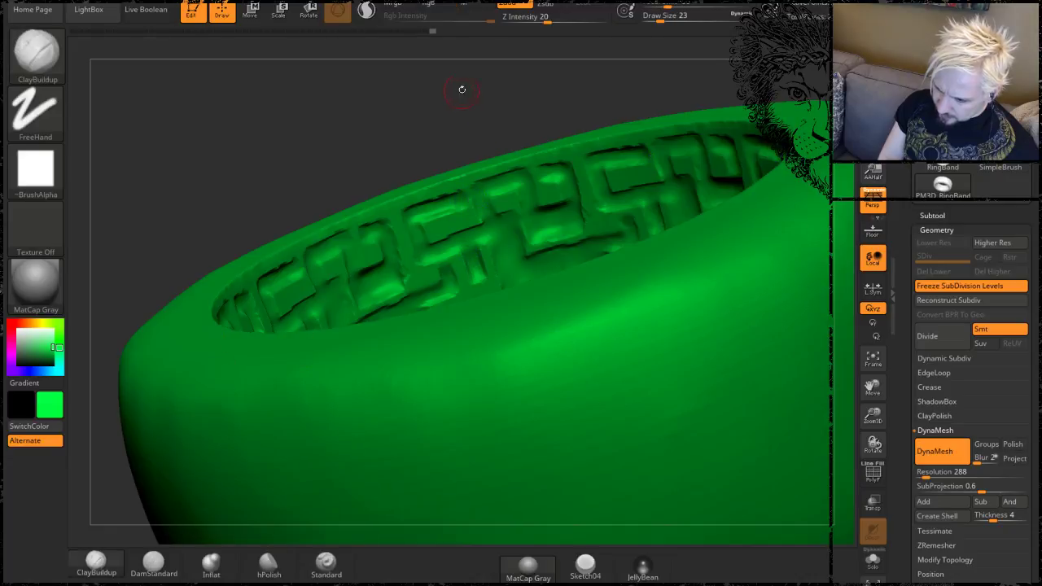
# Smooth the thick stems and the long horizontal bars near the far edge of the inner wall.
pyautogui.moveTo(460, 89); pyautogui.dragTo(471, 100)
pyautogui.press('shift')
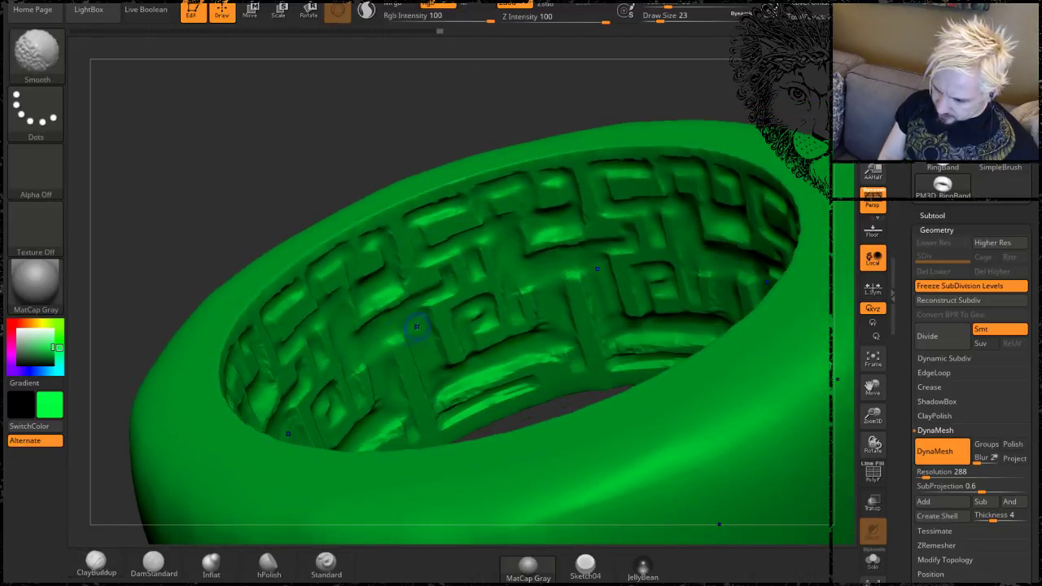
pyautogui.press('shift')
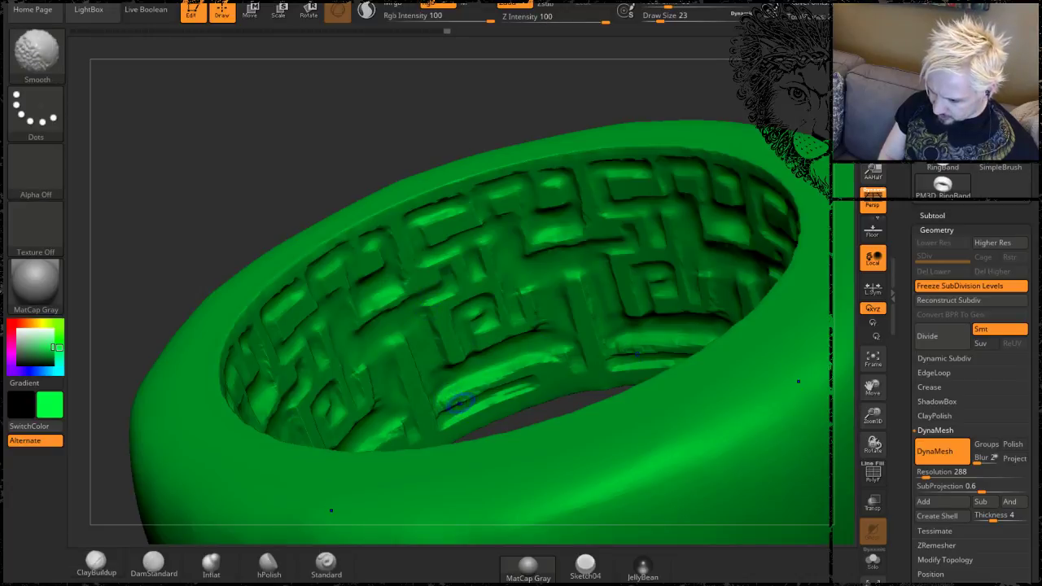
pyautogui.moveTo(458, 402)
pyautogui.keyDown('shift'); pyautogui.mouseDown()
pyautogui.moveTo(448, 407)
pyautogui.moveTo(540, 373)
pyautogui.mouseUp(); pyautogui.keyUp('shift')
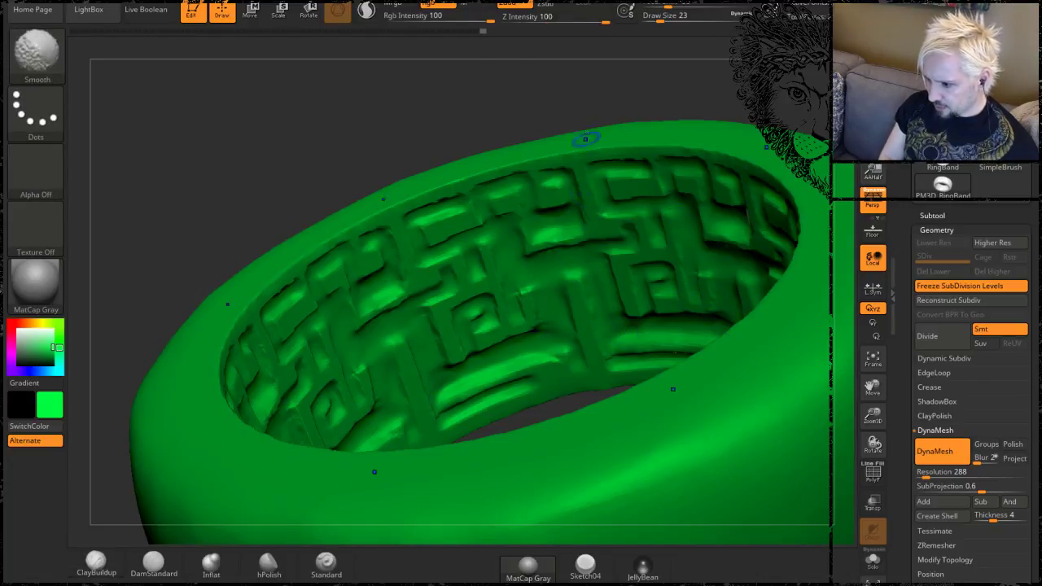
# Smooth the square curls near the rim and add a small raised detail inside the rectangular shapes.
pyautogui.moveTo(589, 135); pyautogui.dragTo(588, 173)
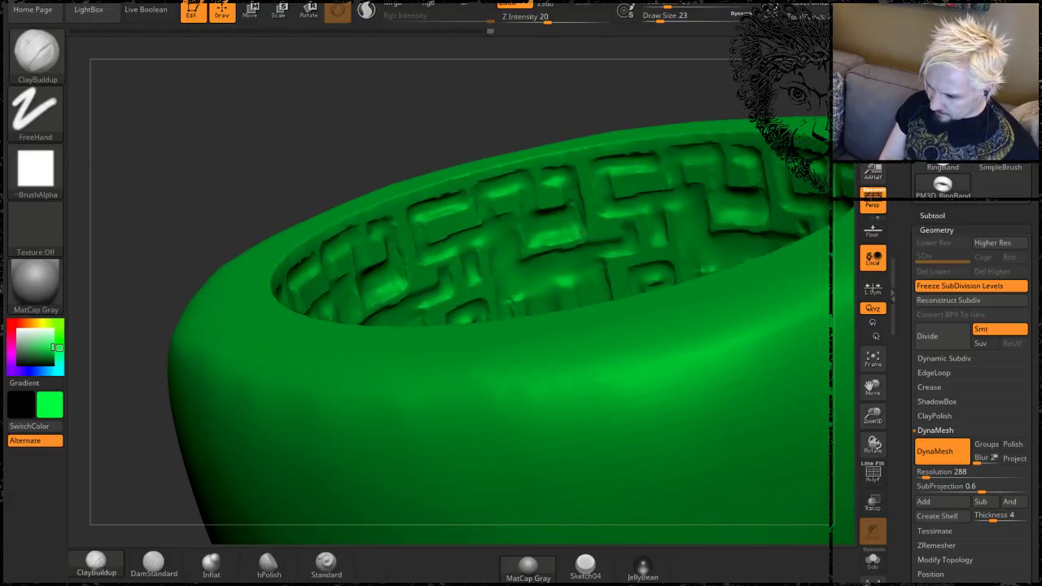
pyautogui.press('shift')
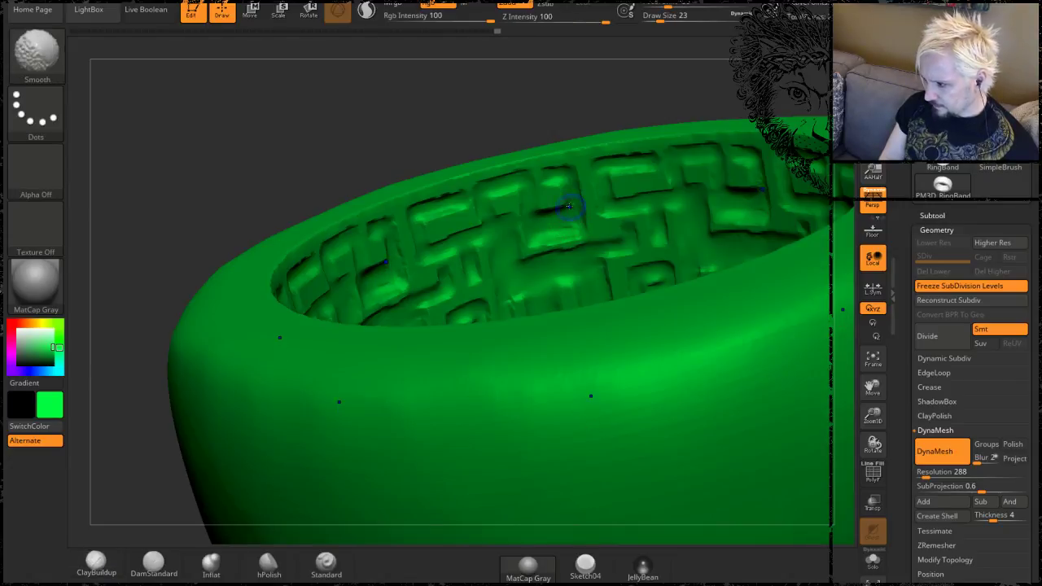
pyautogui.moveTo(570, 97); pyautogui.dragTo(554, 101)
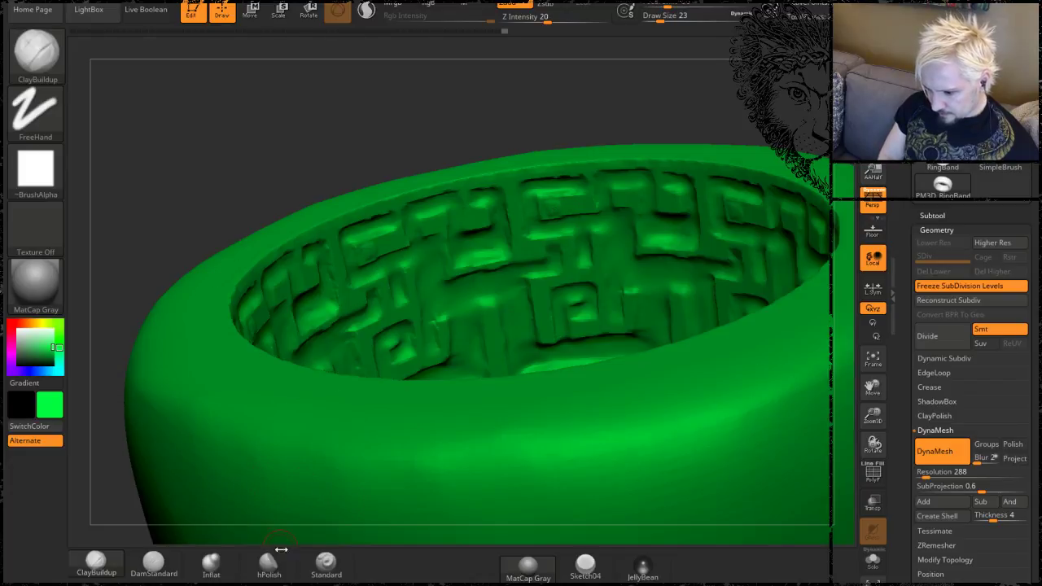
# Set up the Standard brush with the DragRect stroke, the square ~BrushAlpha and a Z Intensity of 48.
pyautogui.click(326, 562)
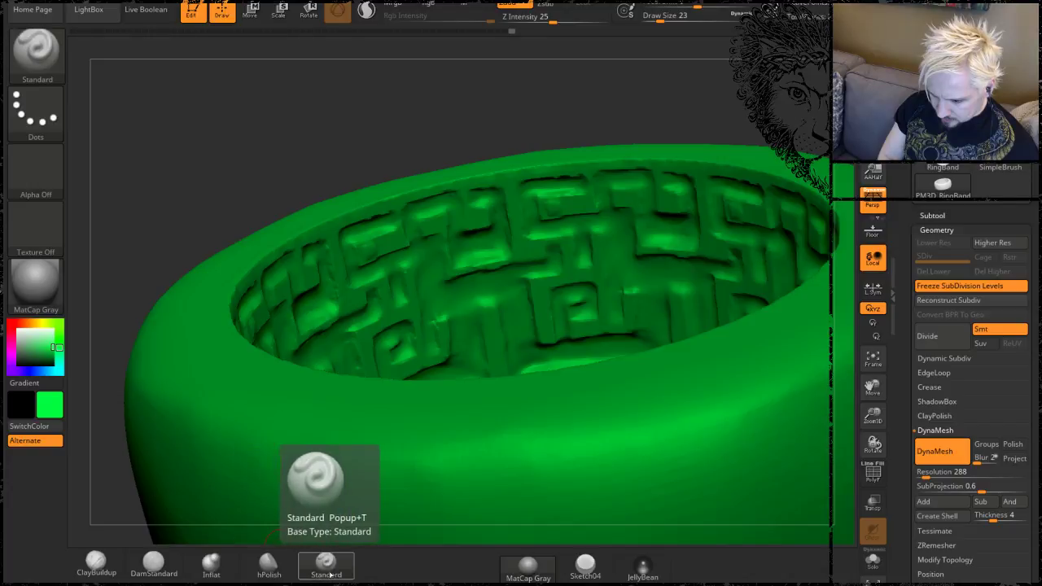
pyautogui.click(42, 121)
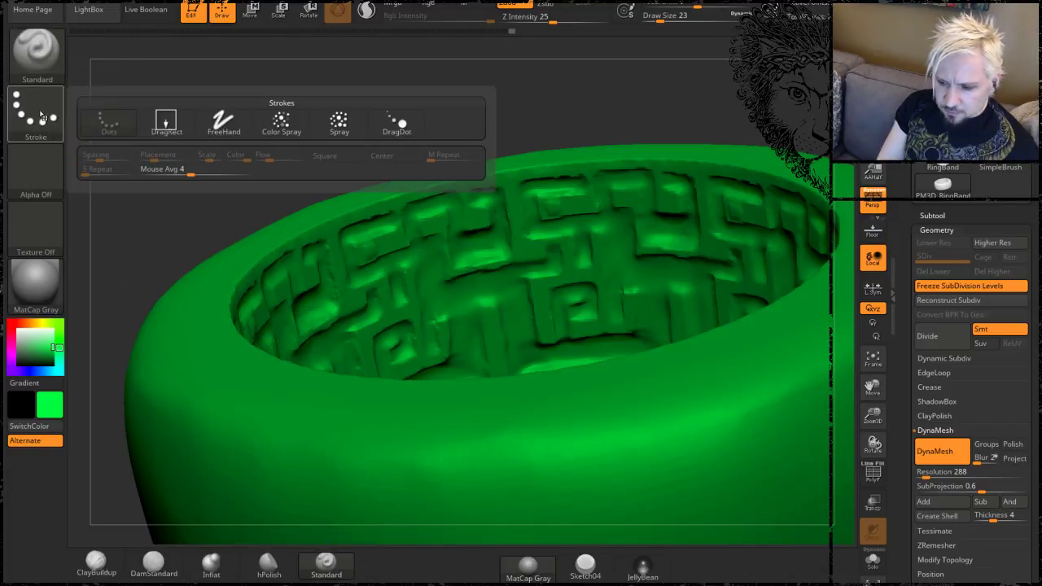
pyautogui.click(37, 169)
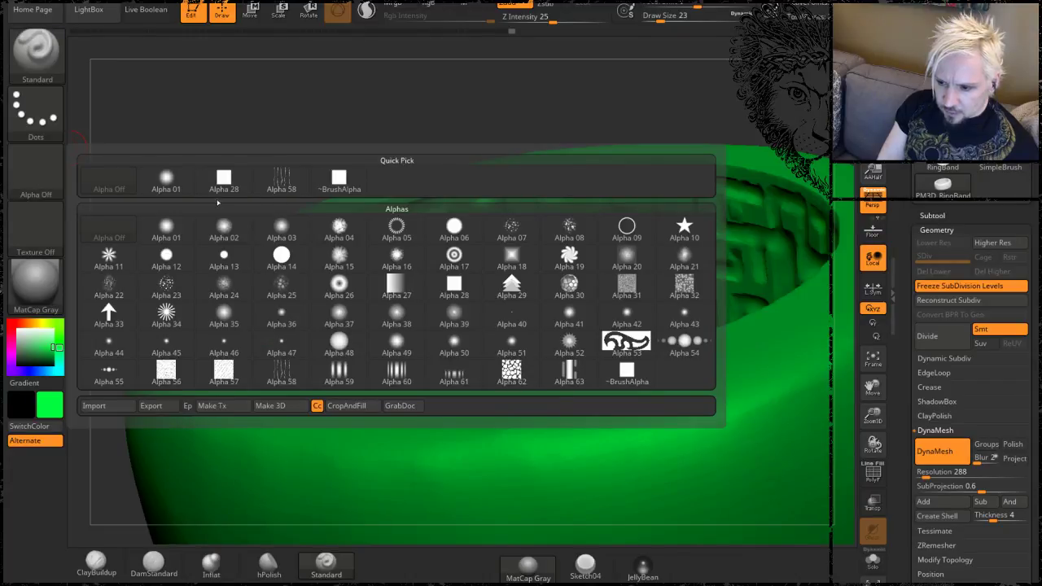
pyautogui.click(223, 179)
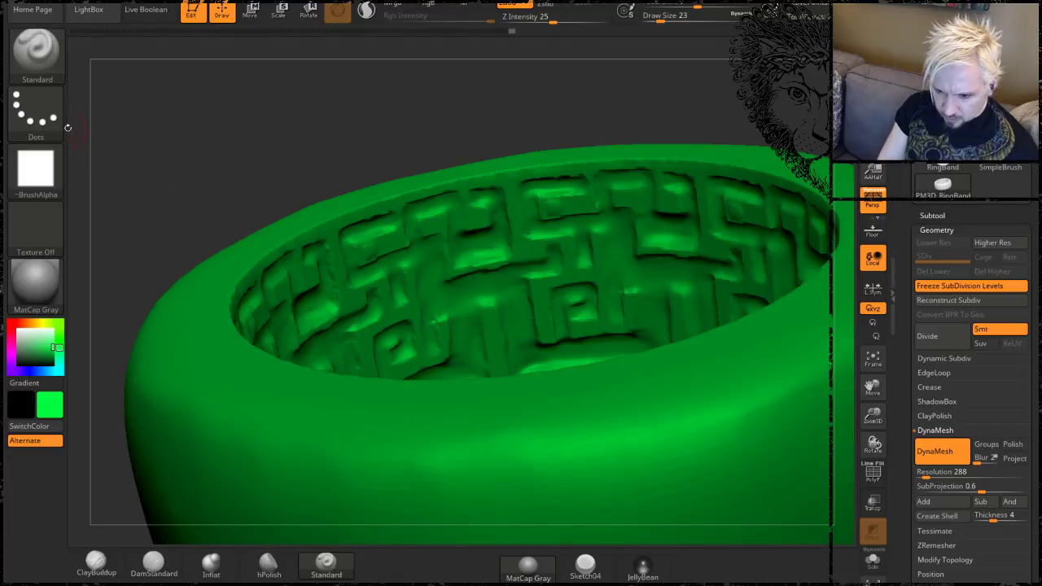
pyautogui.click(36, 114)
pyautogui.click(166, 122)
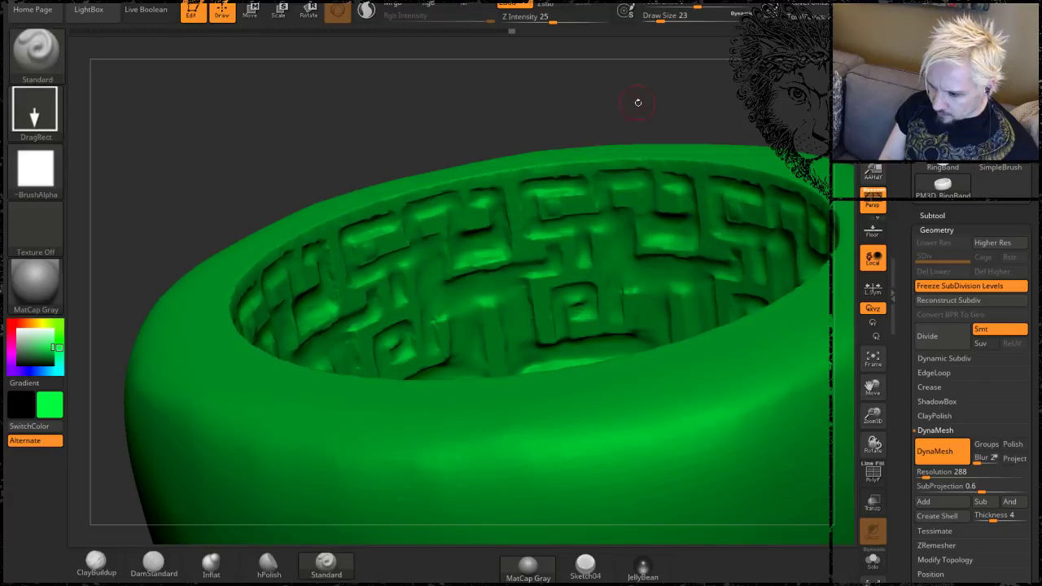
pyautogui.moveTo(638, 103)
pyautogui.mouseDown()
pyautogui.moveTo(624, 95)
pyautogui.moveTo(570, 195)
pyautogui.moveTo(495, 293)
pyautogui.mouseUp()
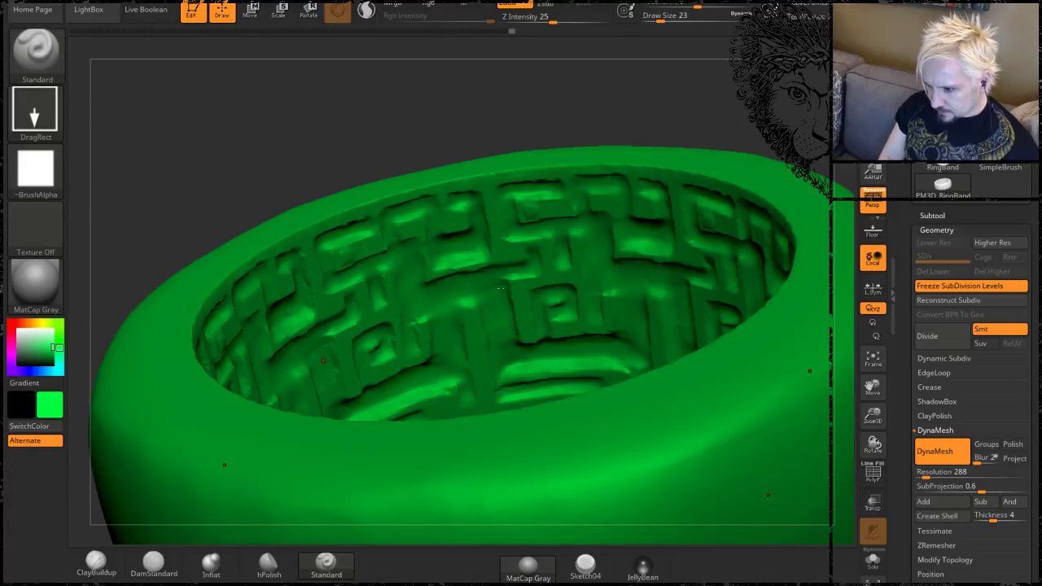
pyautogui.moveTo(556, 21); pyautogui.dragTo(573, 22)
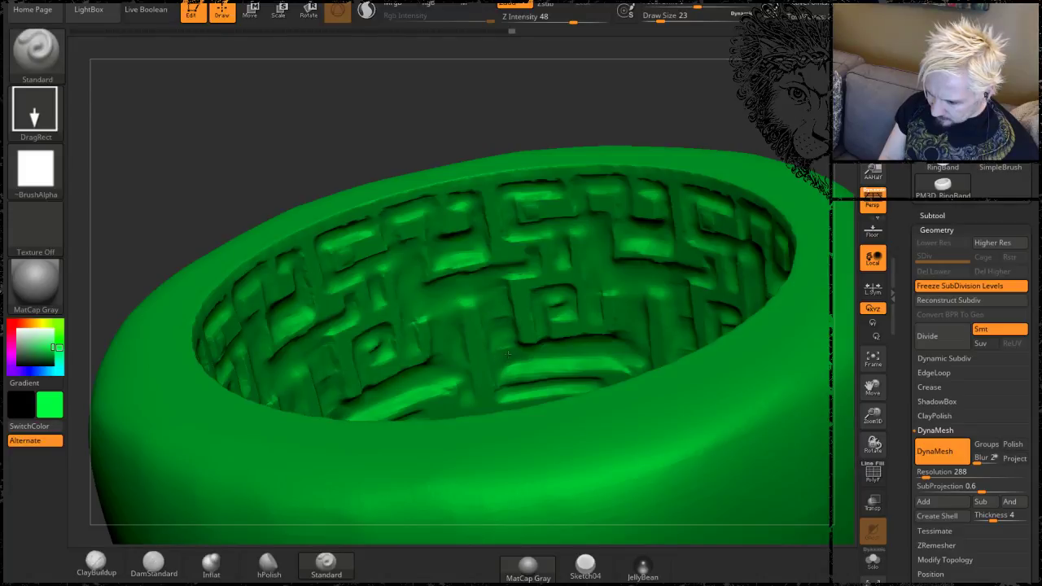
pyautogui.moveTo(466, 139); pyautogui.dragTo(440, 145)
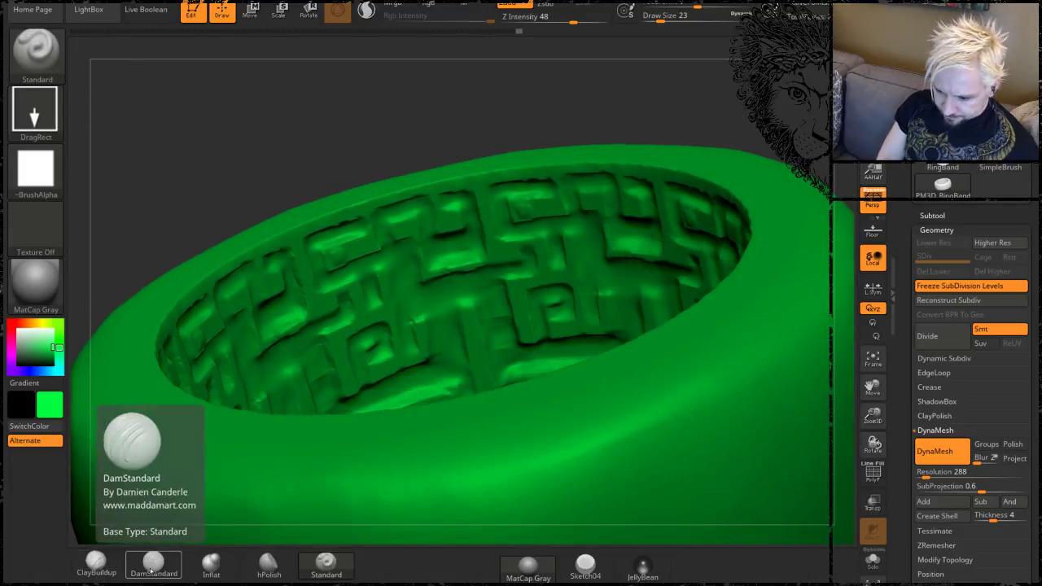
# Carve sharper edges around the nested square hooks in the row nearest the rim of the inner wall with the DamStandard brush.
pyautogui.click(153, 562)
pyautogui.keyDown('alt'); pyautogui.moveTo(316, 122); pyautogui.dragTo(421, 275); pyautogui.keyUp('alt')
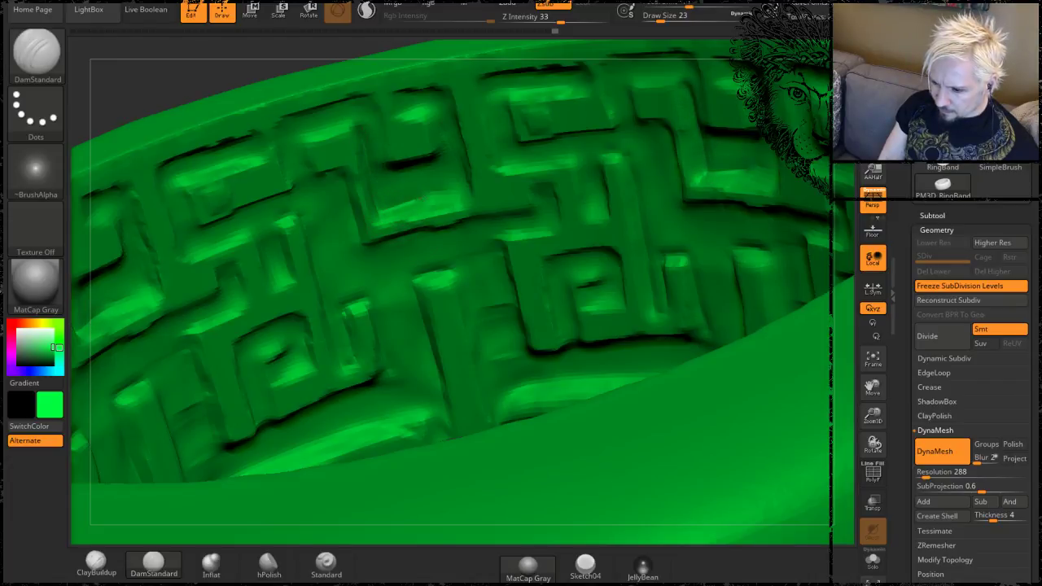
pyautogui.moveTo(396, 213); pyautogui.dragTo(465, 192)
pyautogui.moveTo(245, 58)
pyautogui.mouseDown()
pyautogui.moveTo(254, 128)
pyautogui.moveTo(268, 95)
pyautogui.mouseUp()
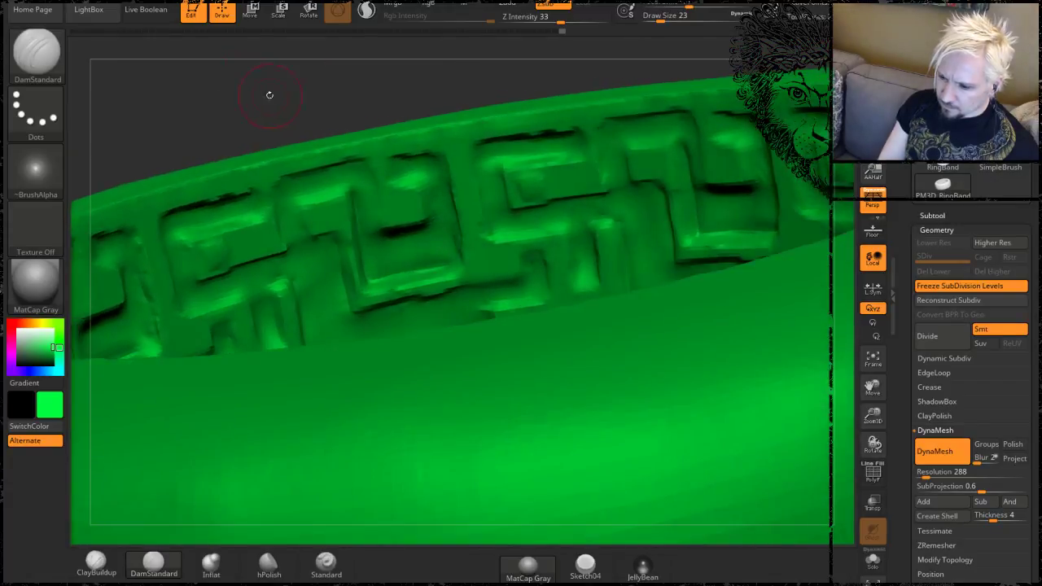
pyautogui.moveTo(443, 164); pyautogui.dragTo(462, 274)
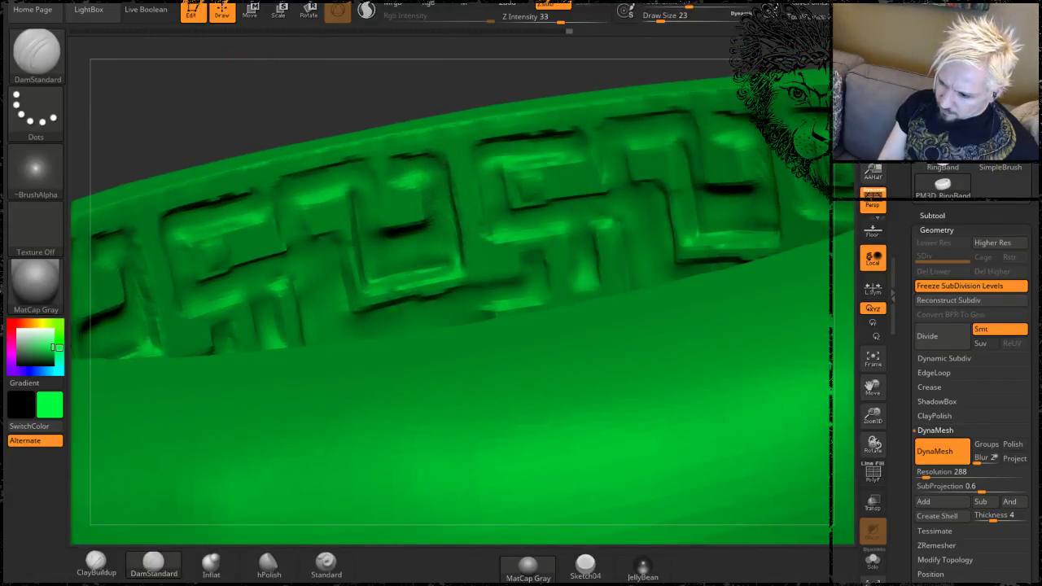
pyautogui.moveTo(414, 154)
pyautogui.mouseDown()
pyautogui.moveTo(445, 151)
pyautogui.moveTo(392, 160)
pyautogui.mouseUp()
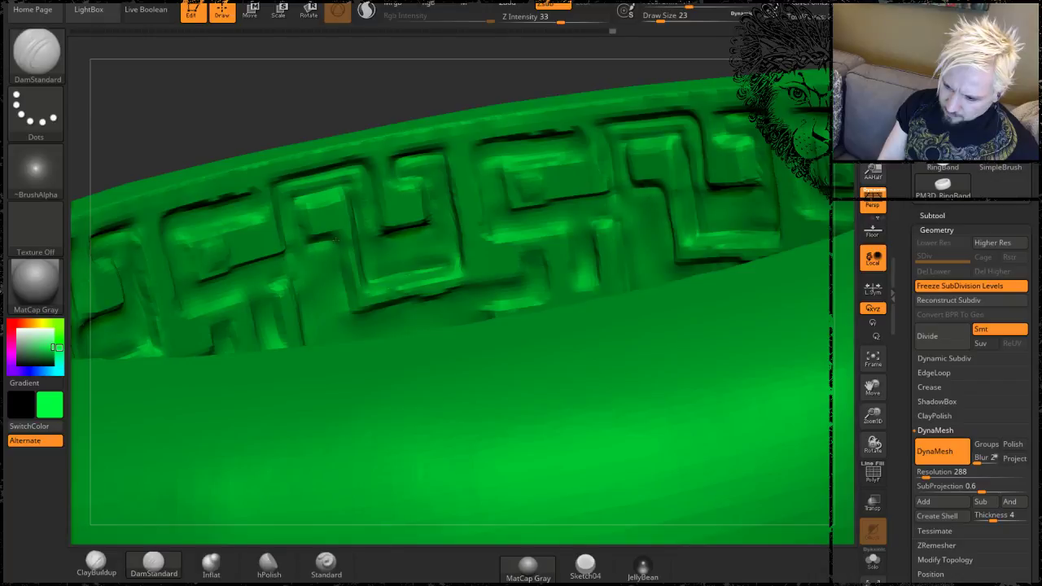
pyautogui.moveTo(259, 110)
pyautogui.mouseDown()
pyautogui.moveTo(332, 92)
pyautogui.moveTo(319, 73)
pyautogui.moveTo(357, 168)
pyautogui.mouseUp()
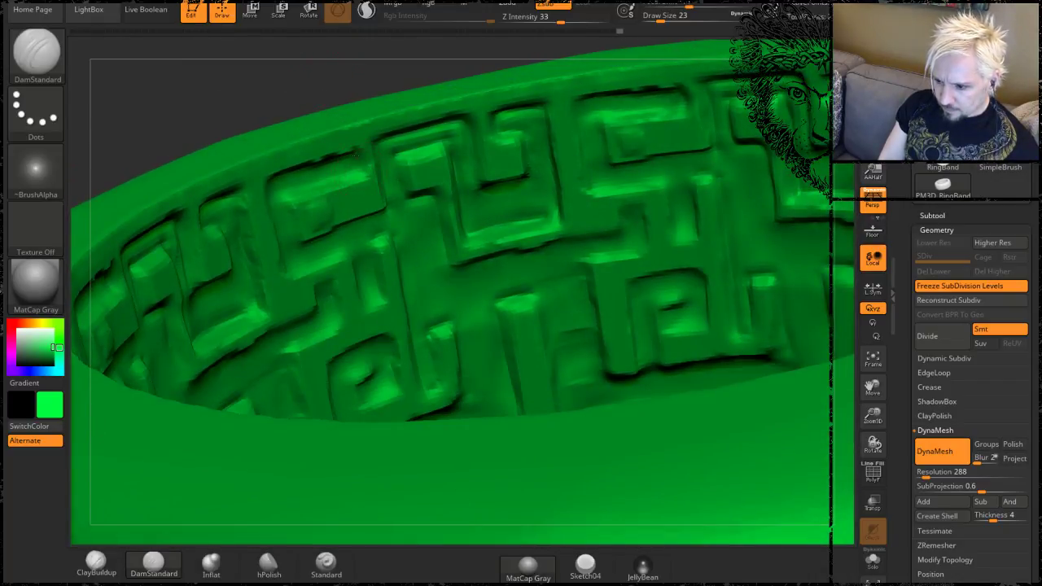
# Smooth the flat area beside the rectangular spiral and carve the notch of the small hook just above it.
pyautogui.moveTo(350, 122); pyautogui.dragTo(274, 76)
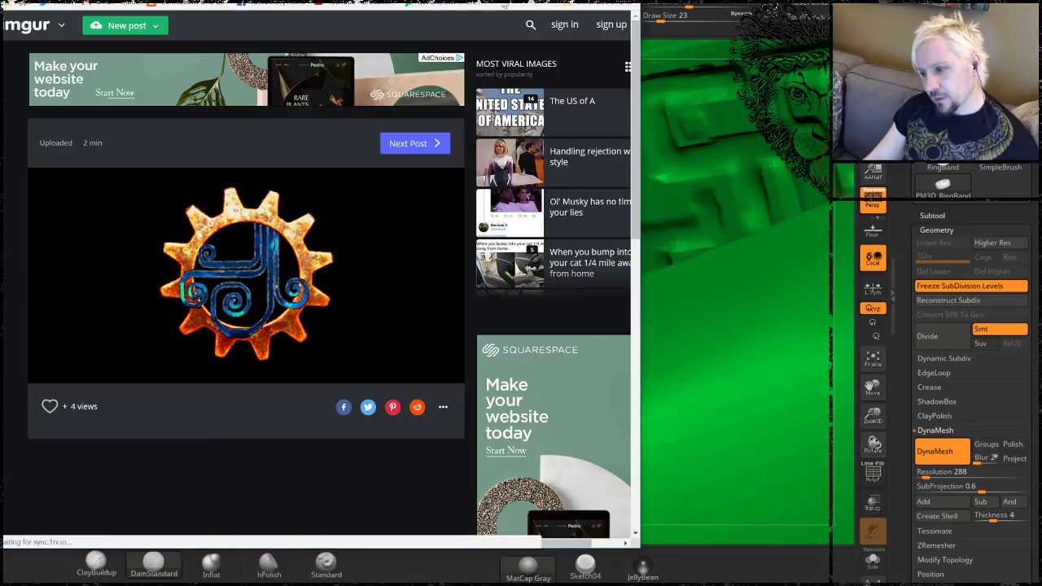
pyautogui.hotkey('alt', 'Tab')
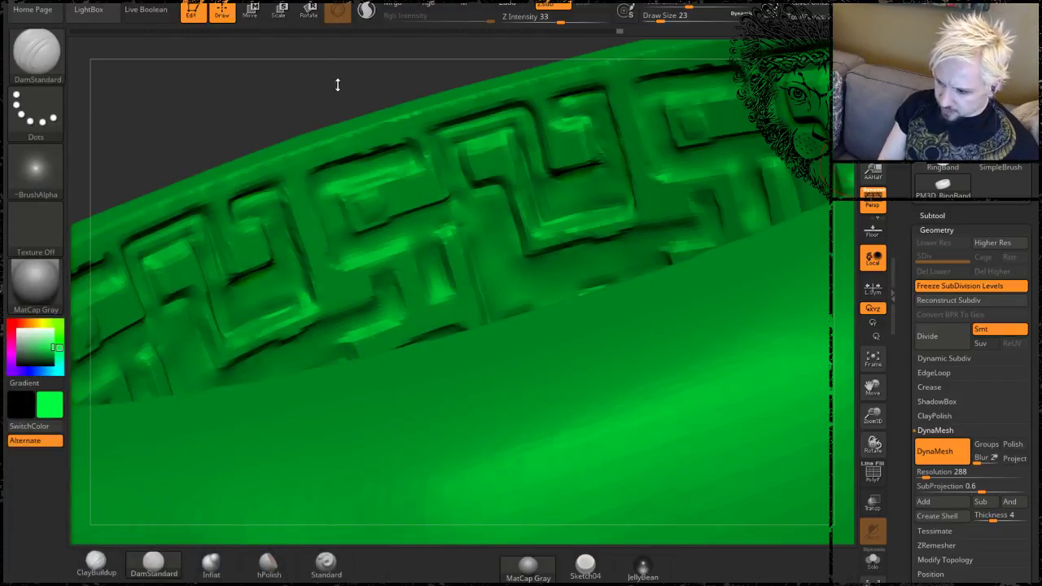
pyautogui.moveTo(347, 84); pyautogui.dragTo(265, 112)
pyautogui.moveTo(703, 78); pyautogui.dragTo(440, 199)
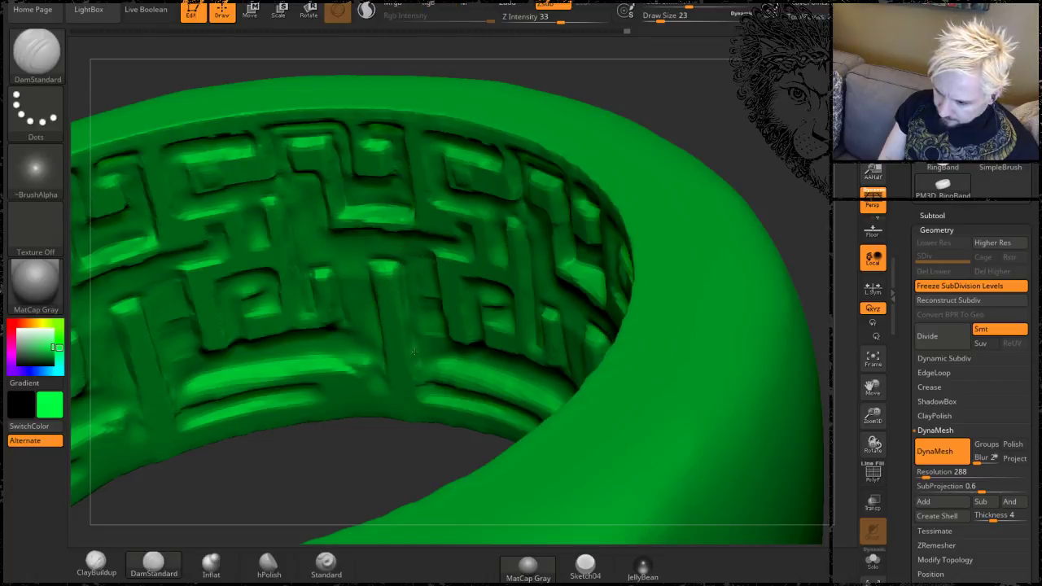
pyautogui.moveTo(752, 123)
pyautogui.mouseDown()
pyautogui.moveTo(712, 252)
pyautogui.moveTo(705, 325)
pyautogui.mouseUp()
pyautogui.press('shift')
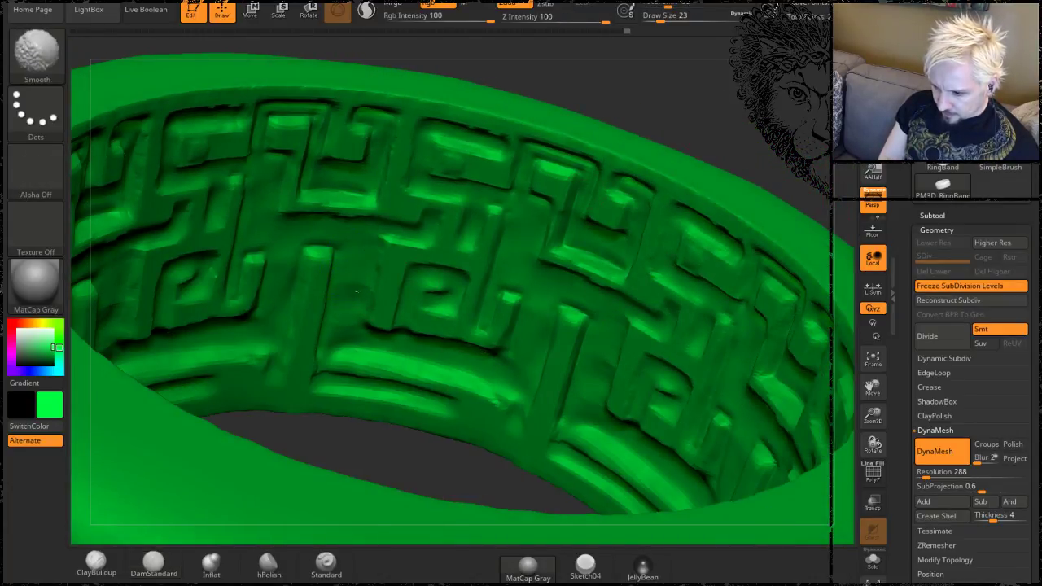
pyautogui.keyDown('shift'); pyautogui.moveTo(358, 292); pyautogui.dragTo(359, 299); pyautogui.keyUp('shift')
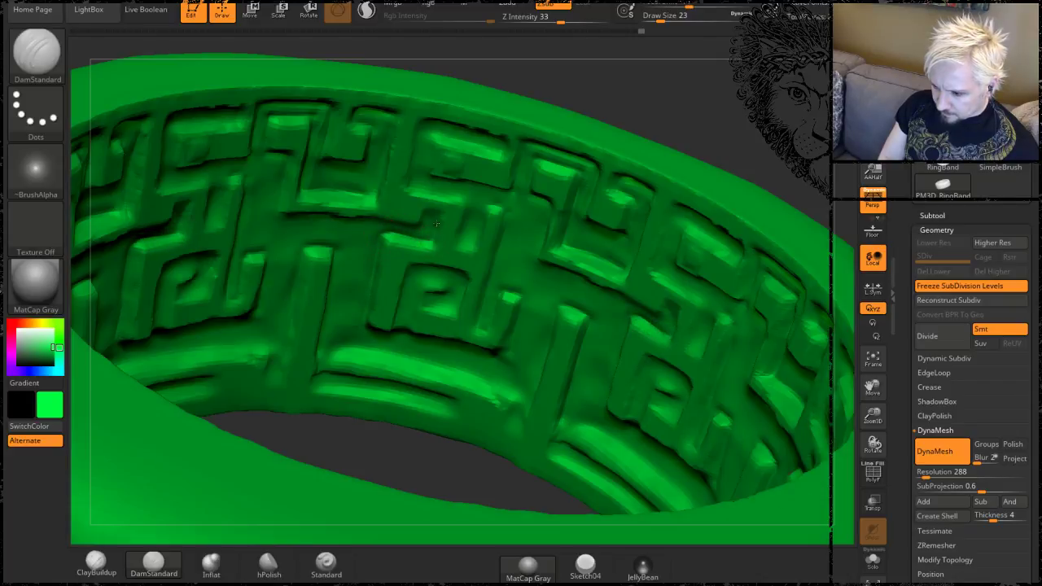
pyautogui.moveTo(428, 217); pyautogui.dragTo(420, 228)
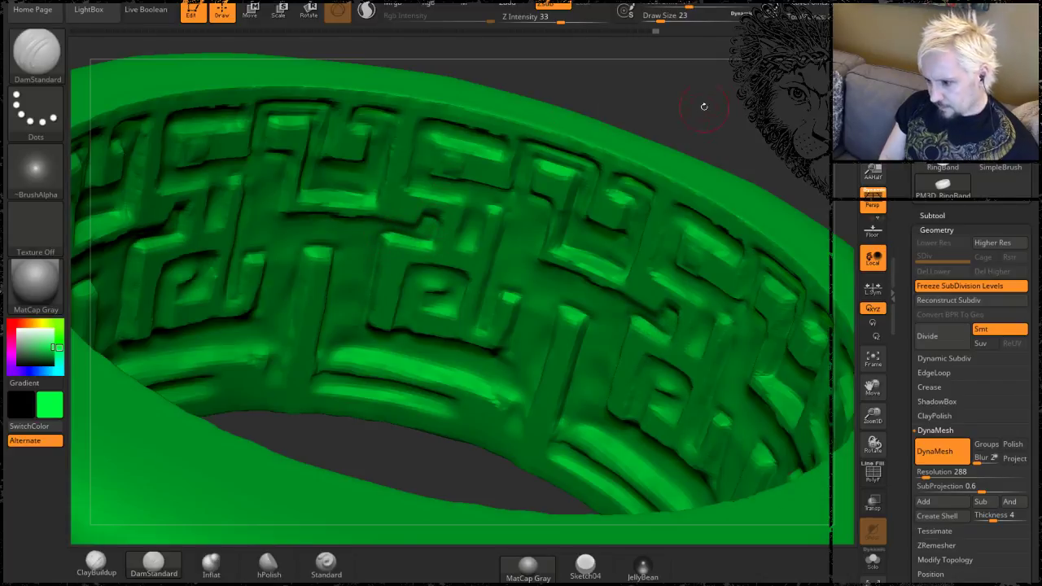
# Sharpen the outlines of the rim-row blocks and carve the spiral groove inside the rectangular shapes.
pyautogui.moveTo(705, 107)
pyautogui.mouseDown()
pyautogui.moveTo(714, 86)
pyautogui.moveTo(458, 210)
pyautogui.mouseUp()
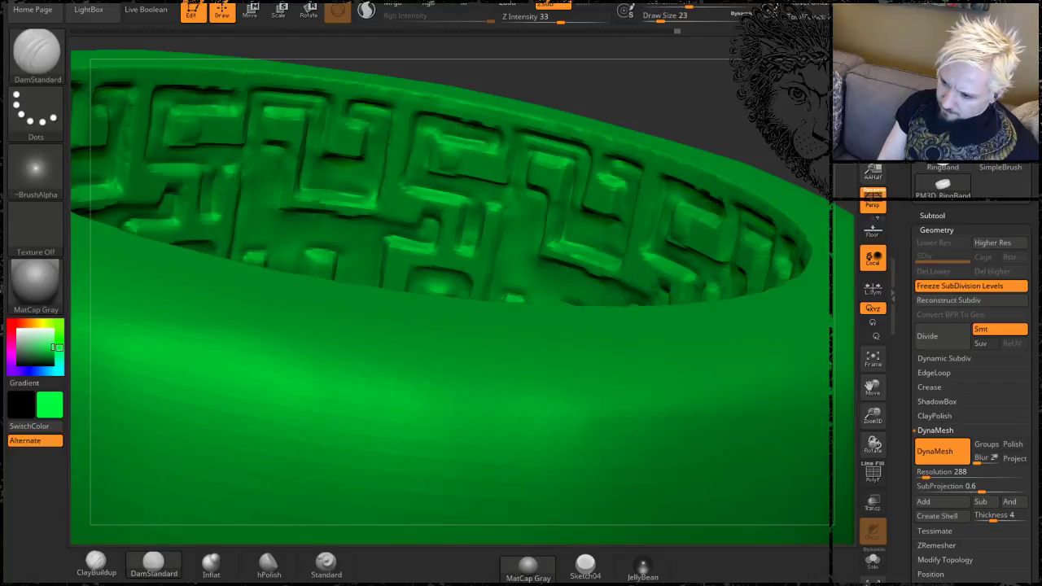
pyautogui.moveTo(635, 103); pyautogui.dragTo(528, 166)
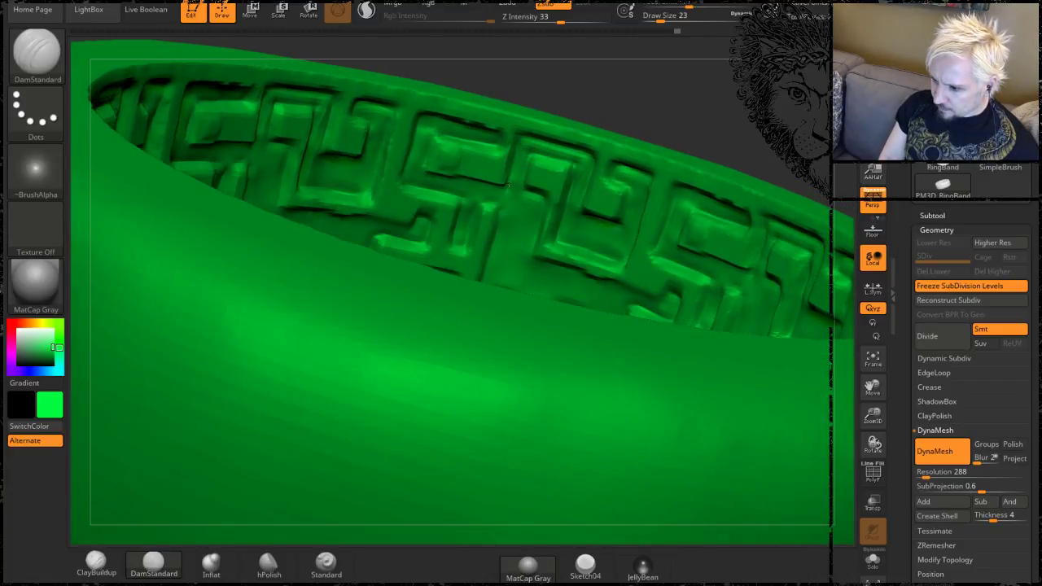
pyautogui.moveTo(695, 112); pyautogui.dragTo(614, 132)
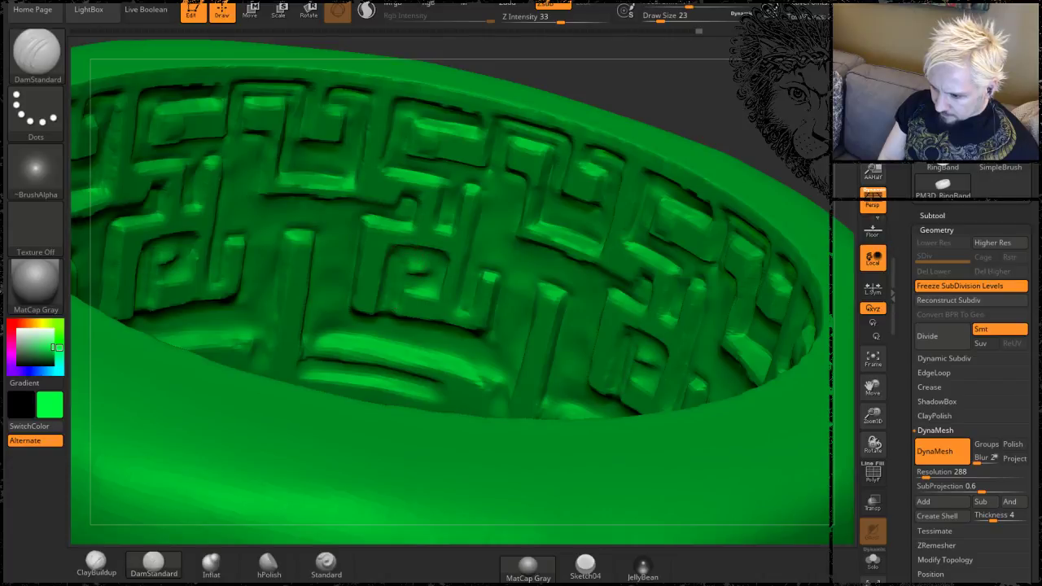
pyautogui.moveTo(406, 259)
pyautogui.mouseDown()
pyautogui.moveTo(427, 261)
pyautogui.moveTo(407, 274)
pyautogui.moveTo(438, 289)
pyautogui.moveTo(446, 260)
pyautogui.mouseUp()
pyautogui.click(416, 289)
pyautogui.moveTo(446, 260)
pyautogui.mouseDown(button='right')
pyautogui.moveTo(488, 244)
pyautogui.moveTo(447, 258)
pyautogui.mouseUp(button='right')
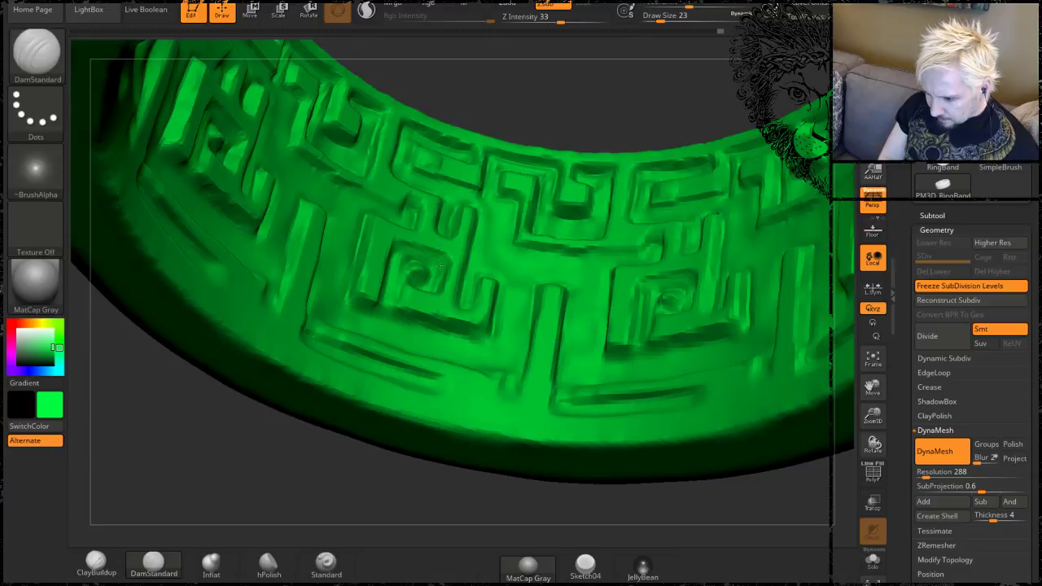
# Smooth around the base of the thick stems and carve crisp grooves outlining the lower long bar near the far edge.
pyautogui.moveTo(403, 254)
pyautogui.mouseDown(button='right')
pyautogui.moveTo(761, 240)
pyautogui.moveTo(214, 423)
pyautogui.moveTo(249, 426)
pyautogui.moveTo(293, 276)
pyautogui.mouseUp(button='right')
pyautogui.press('shift')
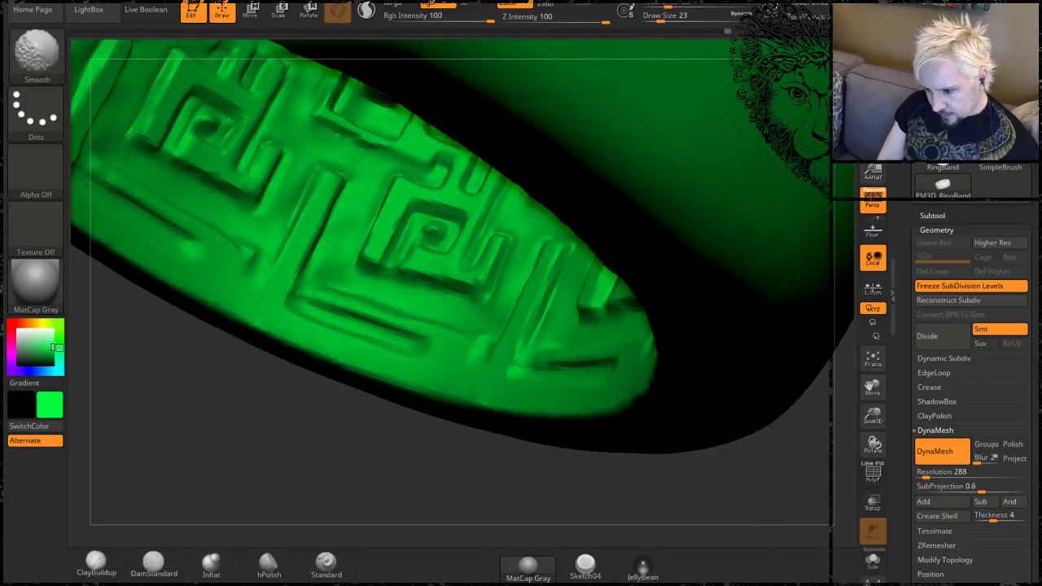
pyautogui.moveTo(220, 407); pyautogui.dragTo(286, 293, button='right')
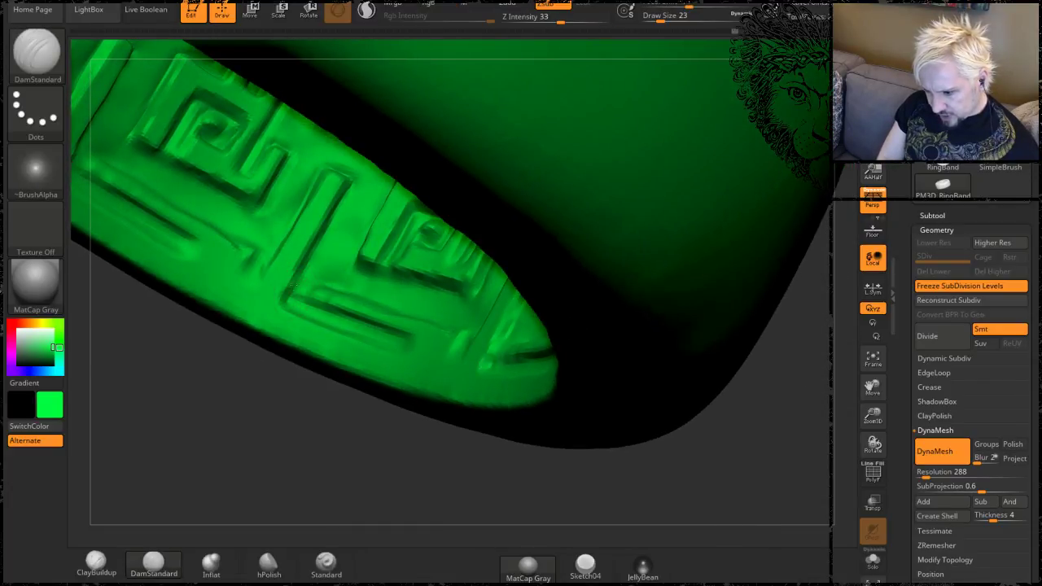
pyautogui.moveTo(220, 437); pyautogui.dragTo(310, 250, button='right')
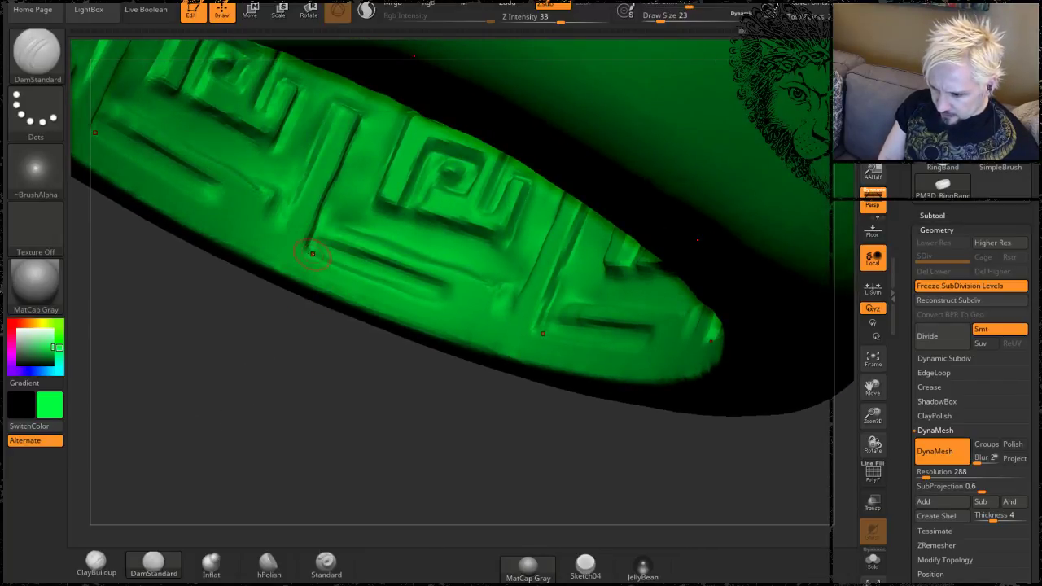
pyautogui.moveTo(311, 259); pyautogui.dragTo(448, 299)
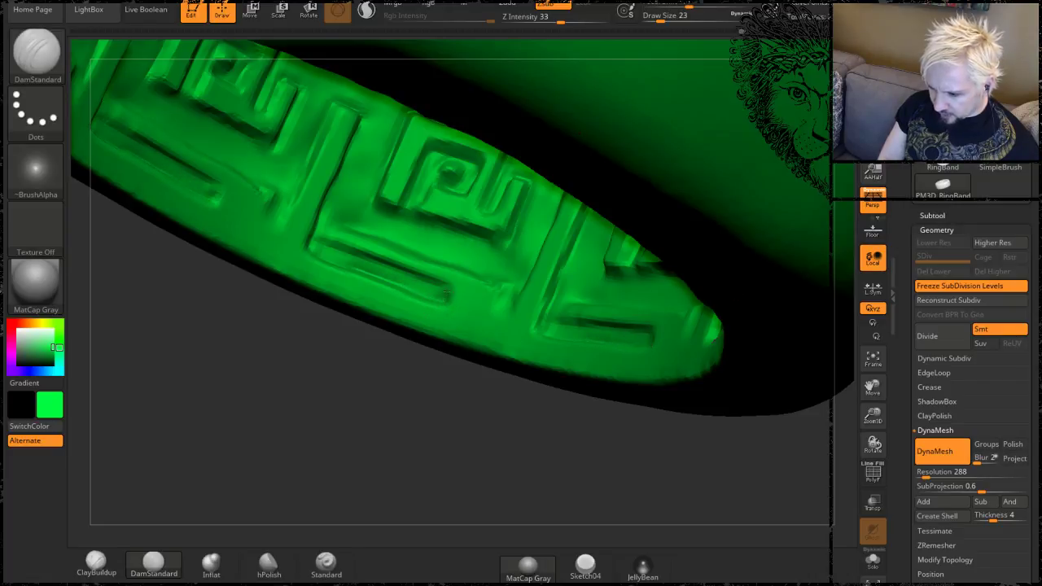
pyautogui.keyDown('alt'); pyautogui.moveTo(281, 407); pyautogui.dragTo(303, 417); pyautogui.keyUp('alt')
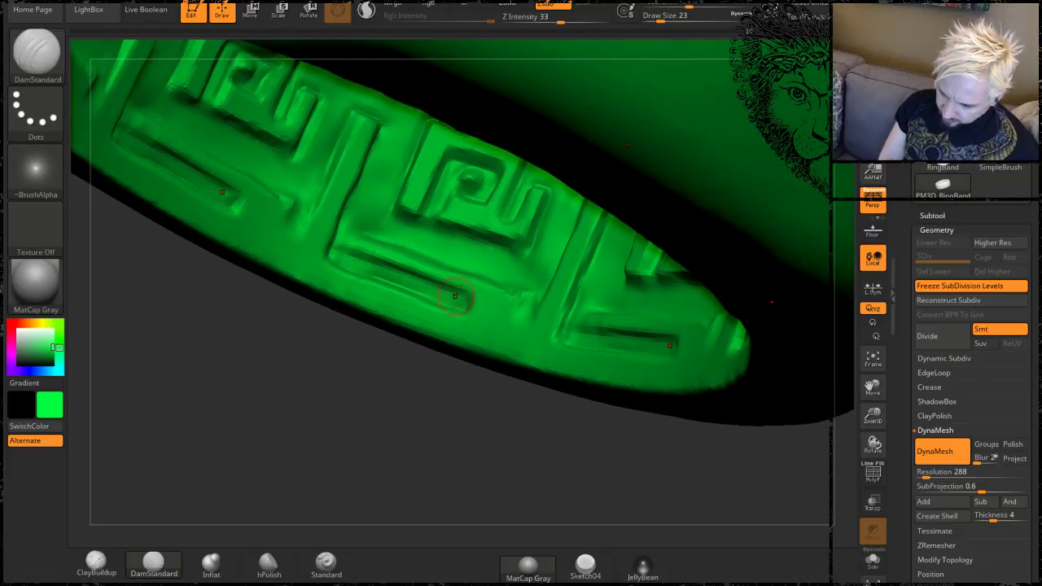
pyautogui.moveTo(468, 299)
pyautogui.mouseDown()
pyautogui.moveTo(376, 271)
pyautogui.moveTo(352, 244)
pyautogui.mouseUp()
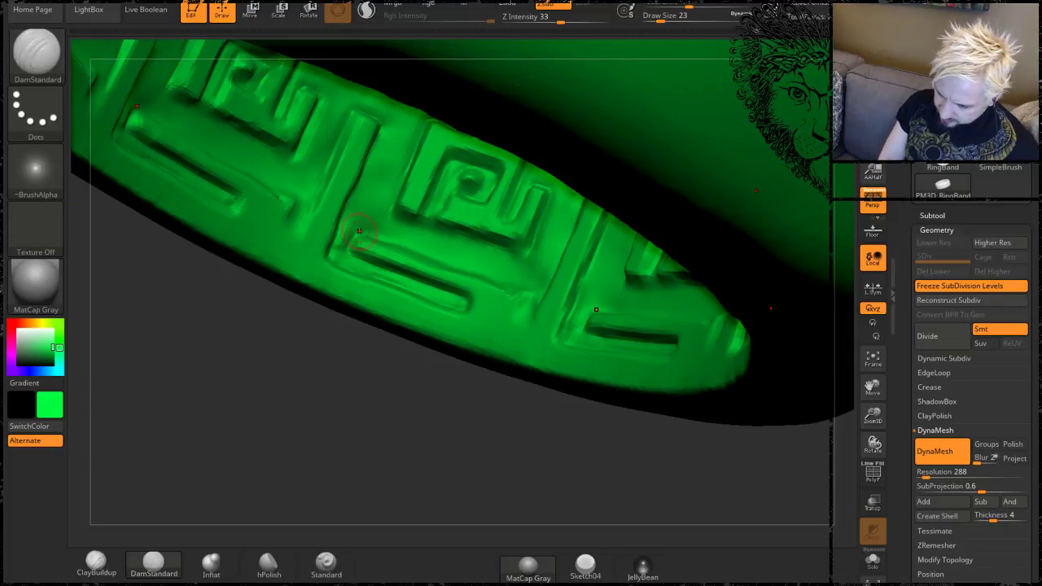
# Carve defining grooves along the upper long bar and the side of the adjoining thick stem.
pyautogui.moveTo(407, 367); pyautogui.dragTo(389, 324)
pyautogui.moveTo(384, 236); pyautogui.dragTo(514, 323)
pyautogui.moveTo(400, 414); pyautogui.dragTo(453, 340)
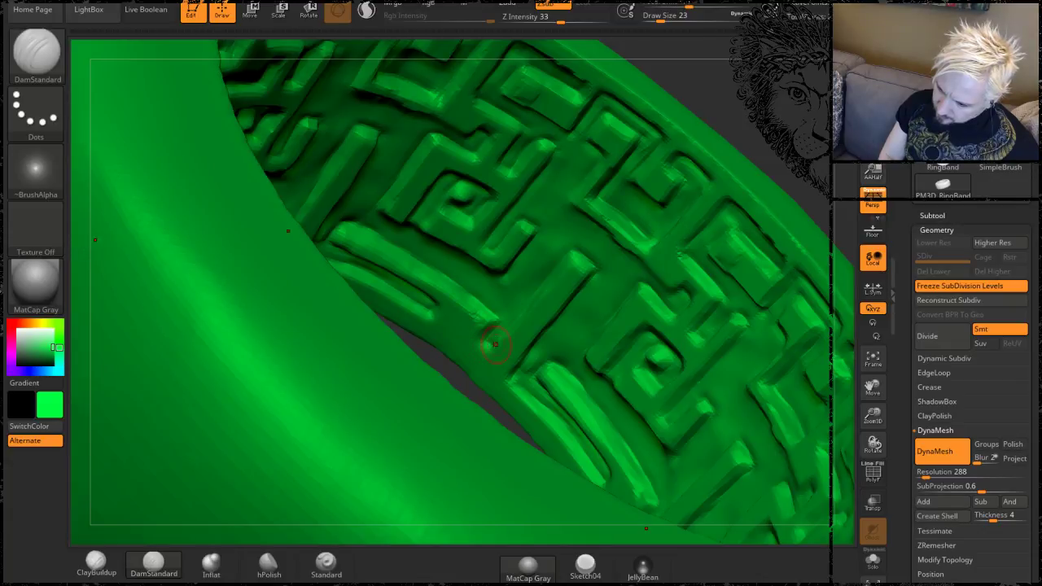
pyautogui.moveTo(508, 322); pyautogui.dragTo(574, 246)
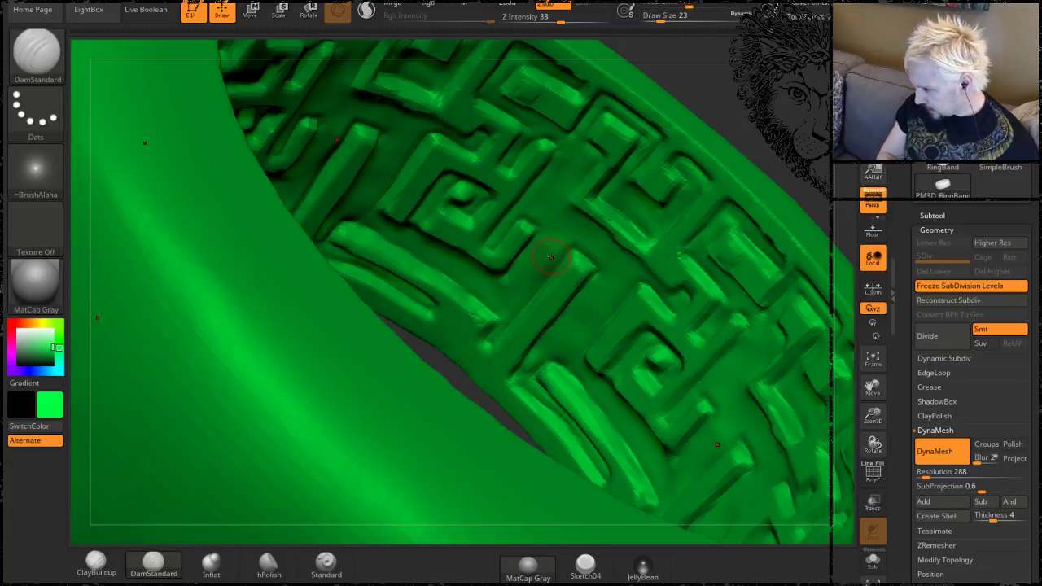
# Square off the end of the lower long bar near the far edge with the DamStandard brush.
pyautogui.moveTo(757, 154)
pyautogui.mouseDown()
pyautogui.moveTo(696, 144)
pyautogui.moveTo(740, 147)
pyautogui.moveTo(731, 155)
pyautogui.moveTo(752, 138)
pyautogui.moveTo(533, 317)
pyautogui.mouseUp()
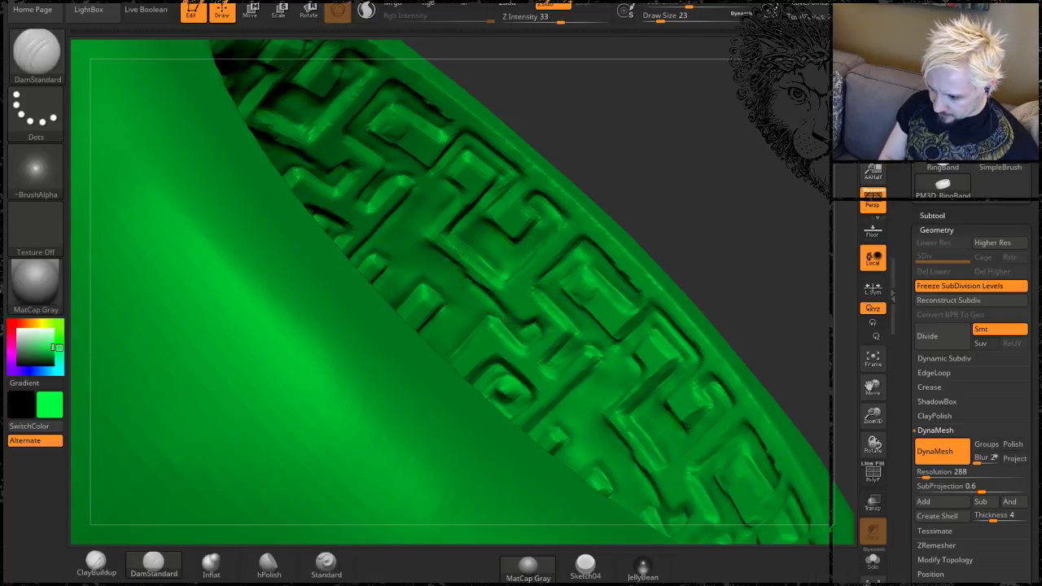
pyautogui.moveTo(693, 205); pyautogui.dragTo(618, 214)
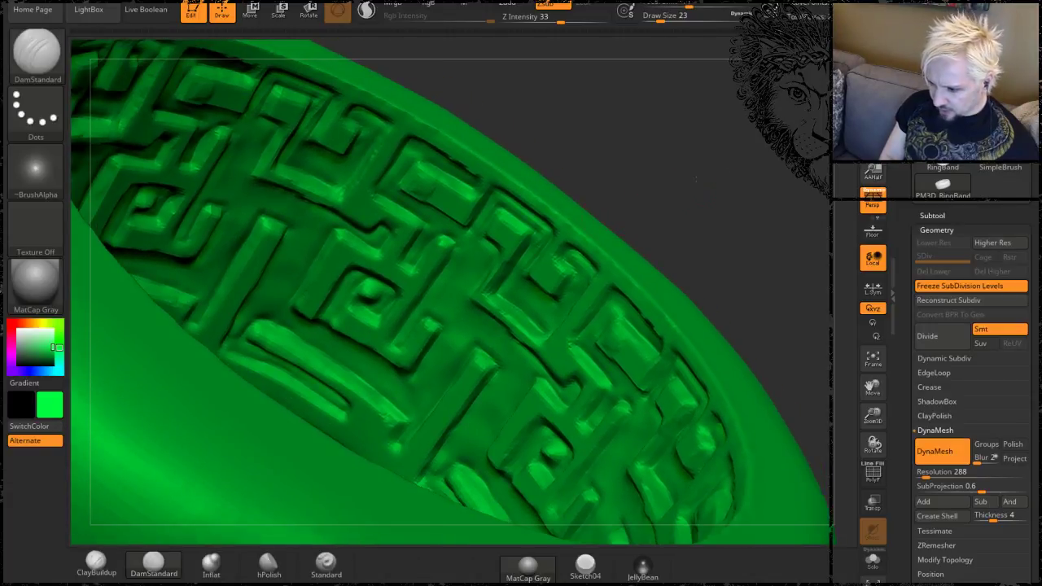
pyautogui.moveTo(715, 188)
pyautogui.keyDown('alt'); pyautogui.mouseDown()
pyautogui.moveTo(706, 252)
pyautogui.moveTo(701, 240)
pyautogui.mouseUp(); pyautogui.keyUp('alt')
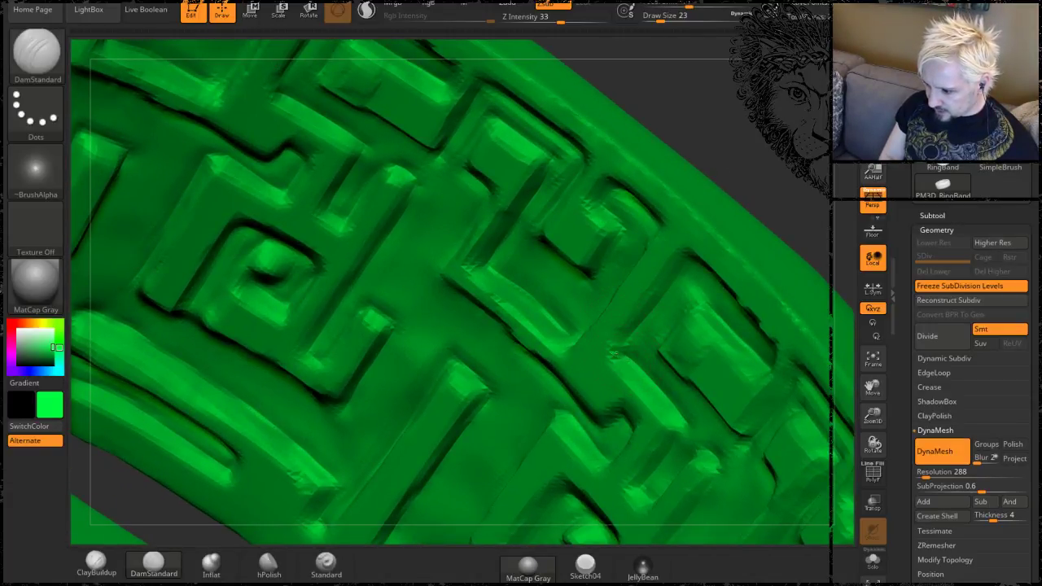
pyautogui.moveTo(802, 191)
pyautogui.mouseDown()
pyautogui.moveTo(698, 163)
pyautogui.moveTo(720, 165)
pyautogui.moveTo(753, 220)
pyautogui.moveTo(724, 223)
pyautogui.moveTo(691, 189)
pyautogui.moveTo(224, 393)
pyautogui.mouseUp()
pyautogui.moveTo(194, 435); pyautogui.dragTo(320, 326)
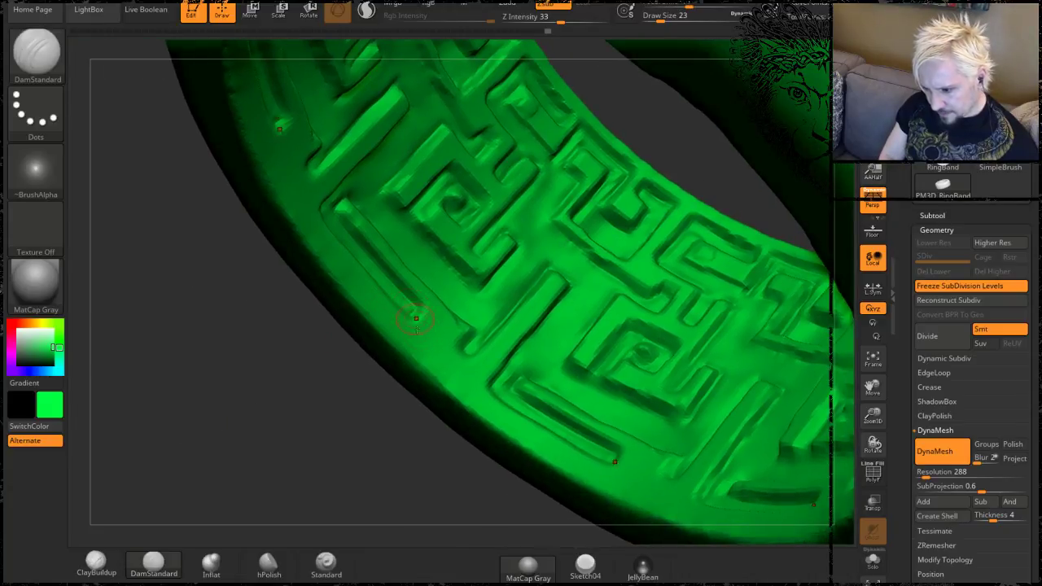
pyautogui.moveTo(326, 408); pyautogui.dragTo(221, 535)
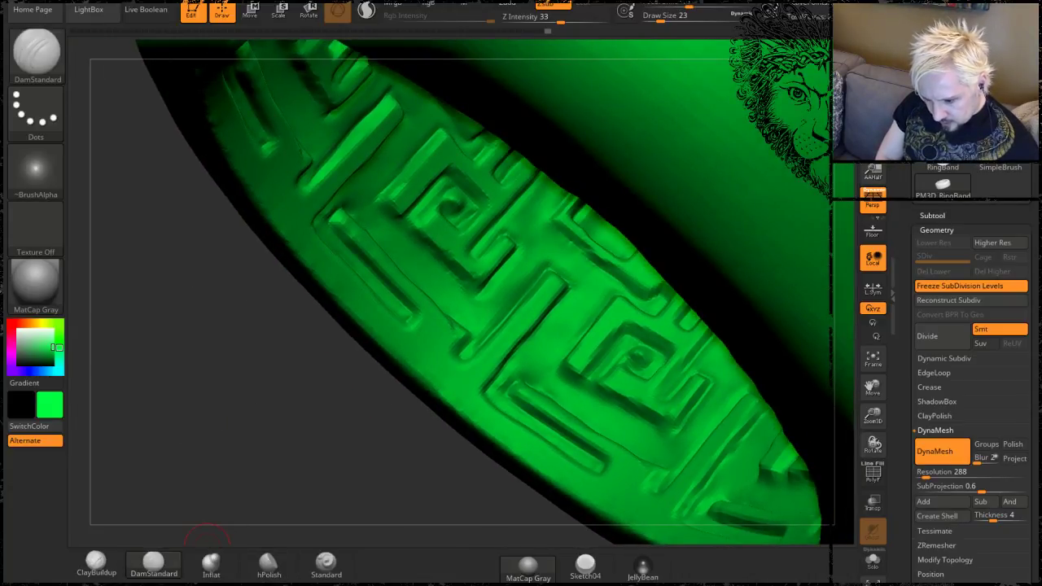
# Add small raised blocks at the ends of the long bars and around the spirals using ClayBuildup at a Draw Size of 11.
pyautogui.click(95, 562)
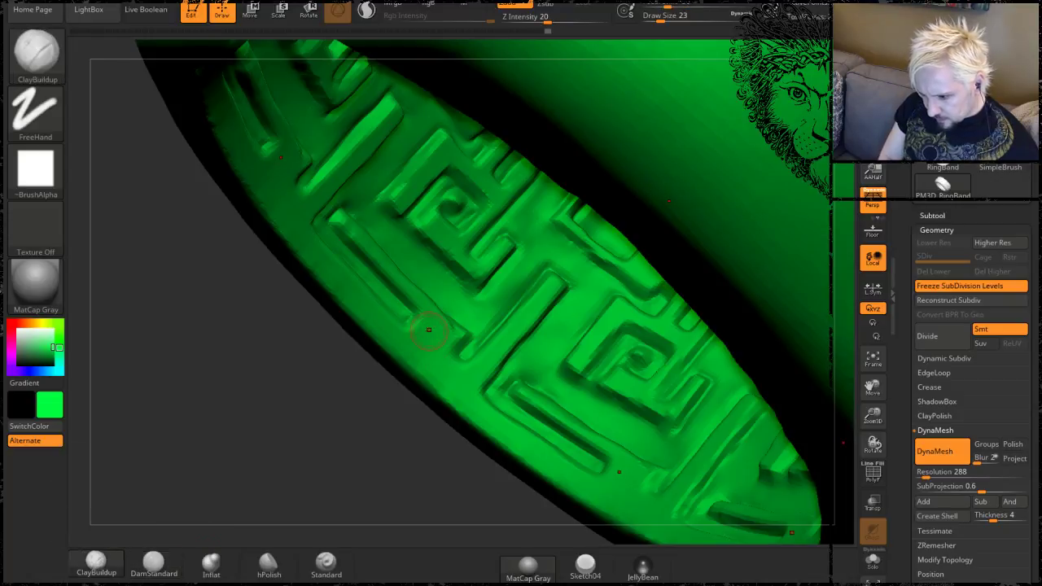
pyautogui.moveTo(433, 333)
pyautogui.mouseDown()
pyautogui.moveTo(418, 349)
pyautogui.moveTo(424, 344)
pyautogui.moveTo(471, 382)
pyautogui.moveTo(461, 383)
pyautogui.mouseUp()
pyautogui.moveTo(391, 412); pyautogui.dragTo(322, 319)
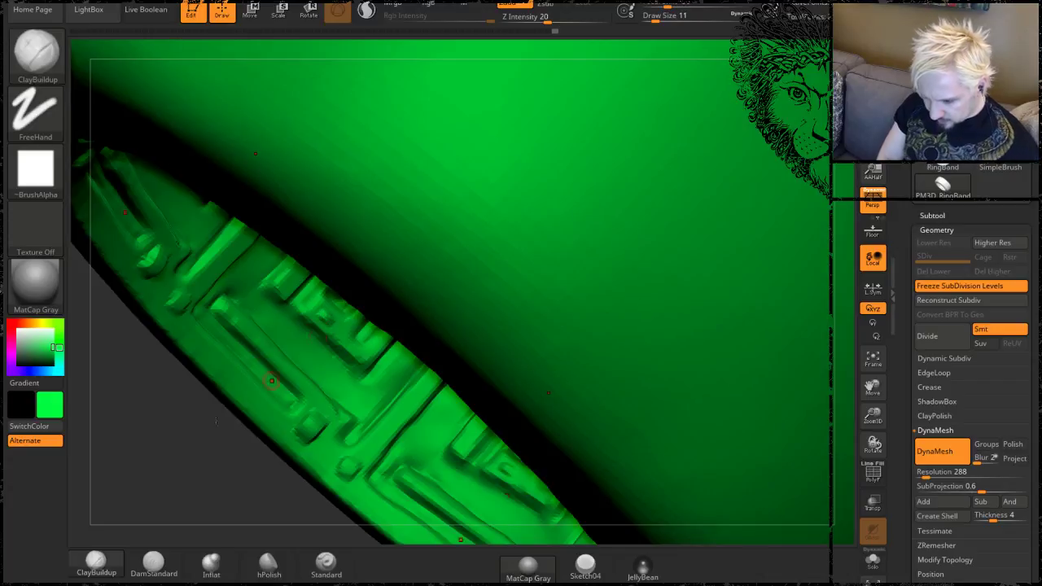
pyautogui.moveTo(165, 374); pyautogui.dragTo(340, 250)
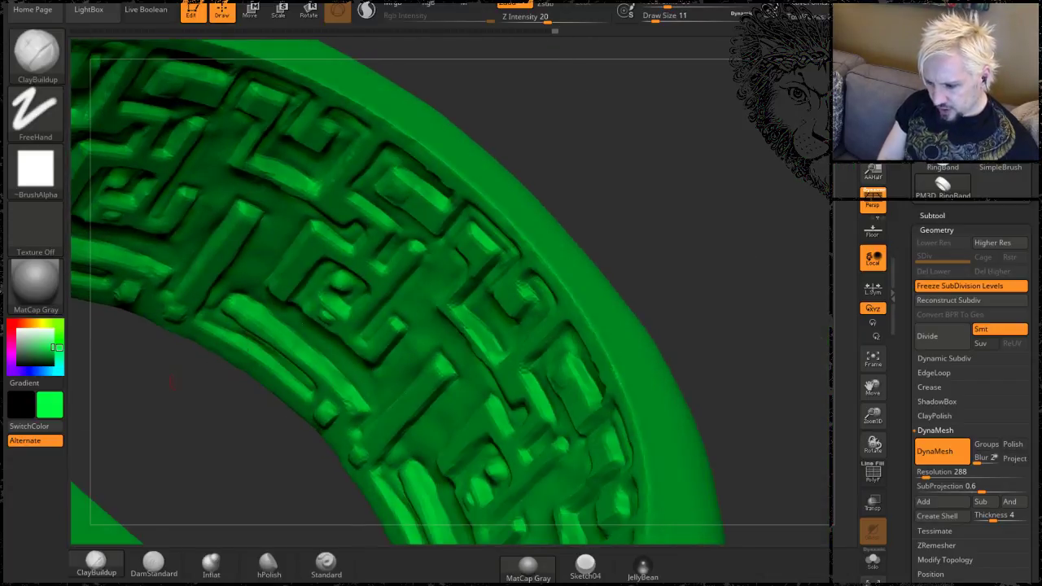
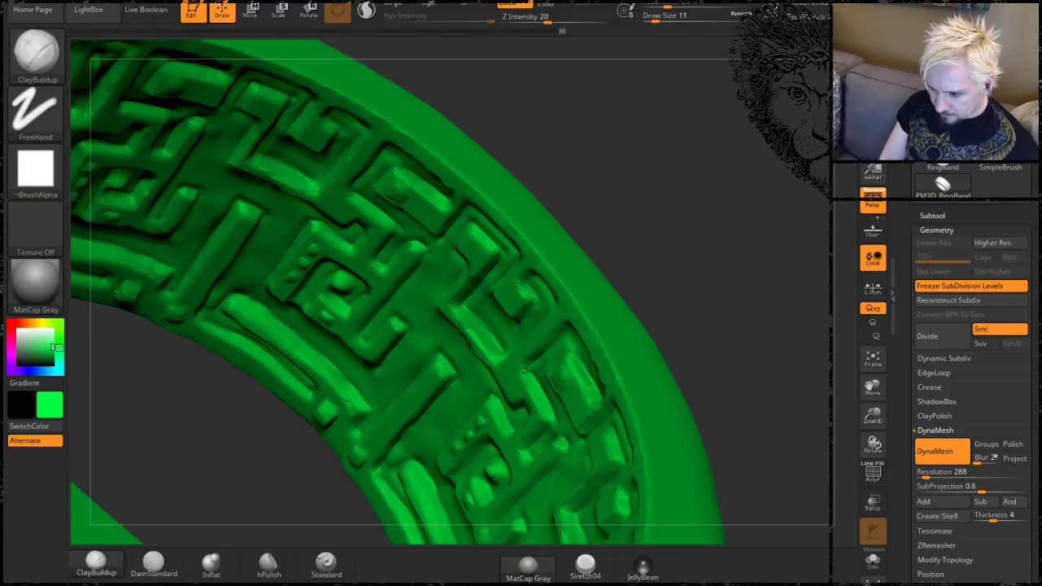
# Add a small raised block beside the top of each thick stem and set the Draw Size to 23.
pyautogui.moveTo(689, 195)
pyautogui.keyDown('alt'); pyautogui.mouseDown()
pyautogui.moveTo(688, 264)
pyautogui.moveTo(717, 240)
pyautogui.moveTo(690, 182)
pyautogui.mouseUp(); pyautogui.keyUp('alt')
pyautogui.keyDown('alt'); pyautogui.moveTo(586, 85); pyautogui.dragTo(625, 165); pyautogui.keyUp('alt')
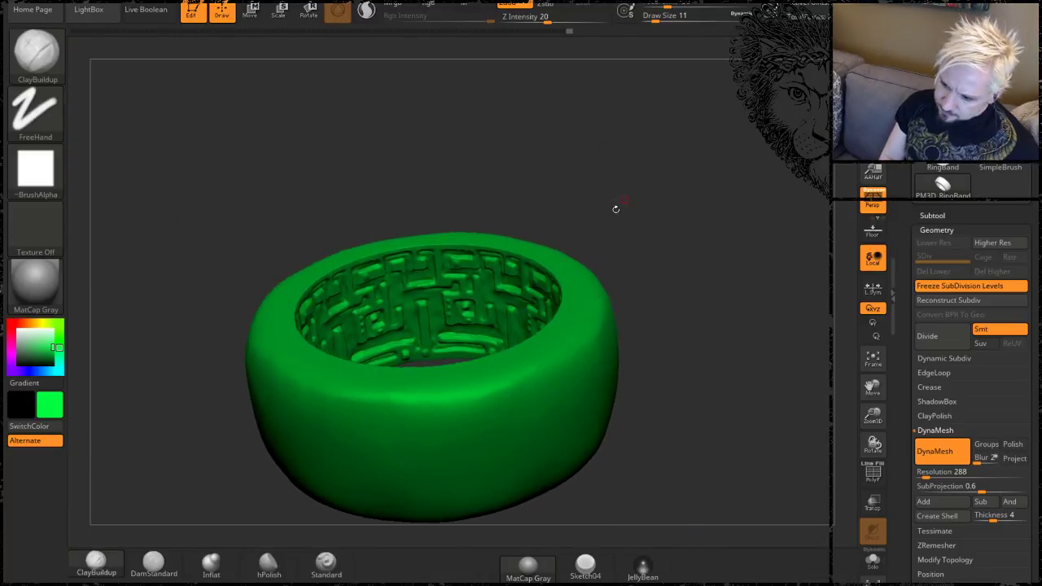
pyautogui.keyDown('alt'); pyautogui.moveTo(616, 209); pyautogui.dragTo(707, 233); pyautogui.keyUp('alt')
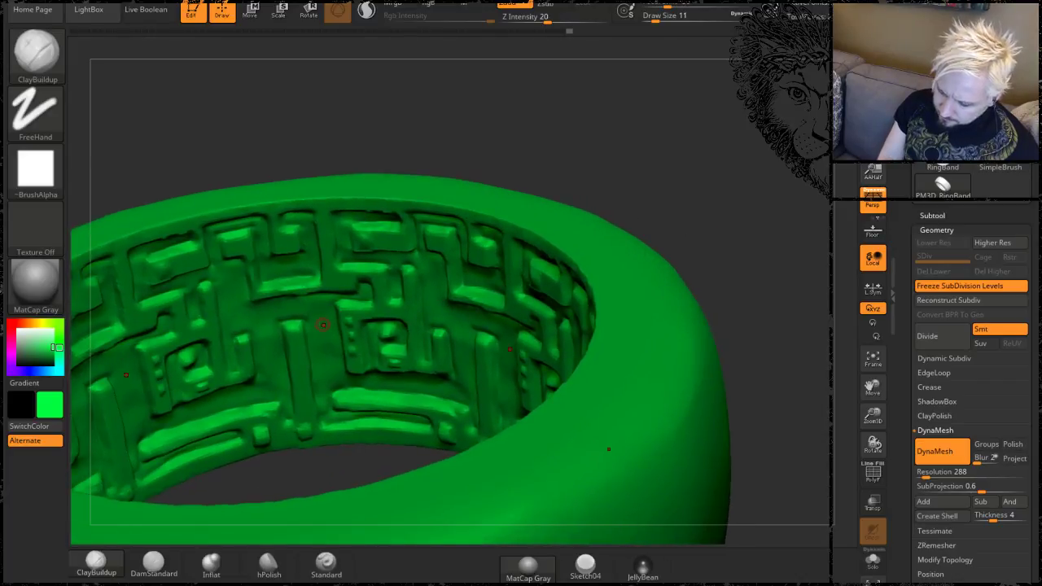
pyautogui.press(']')
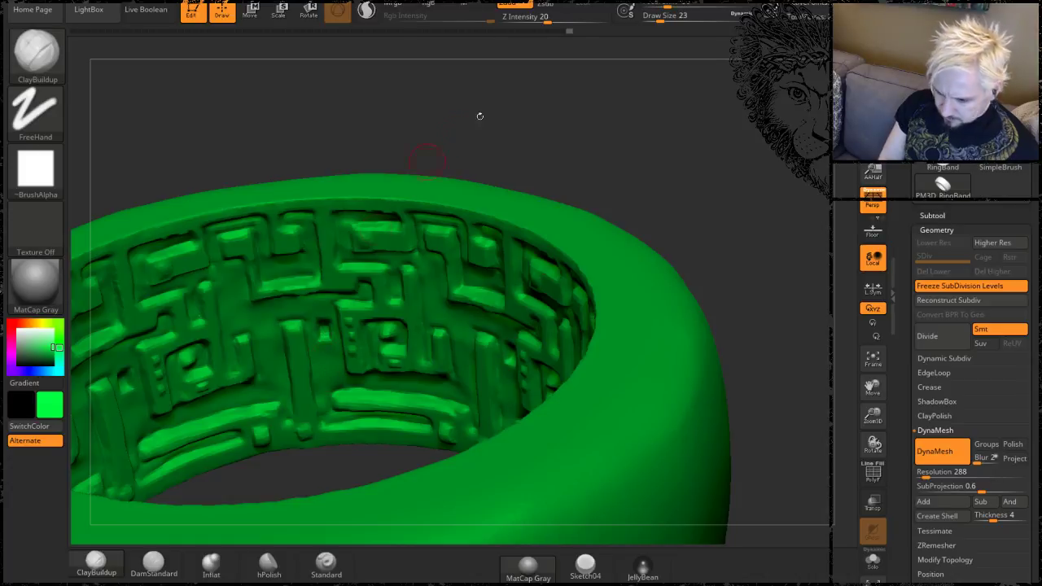
# Raise the radial symmetry count to 42 for detailing the ring's outer wall.
pyautogui.moveTo(479, 116); pyautogui.dragTo(531, 123)
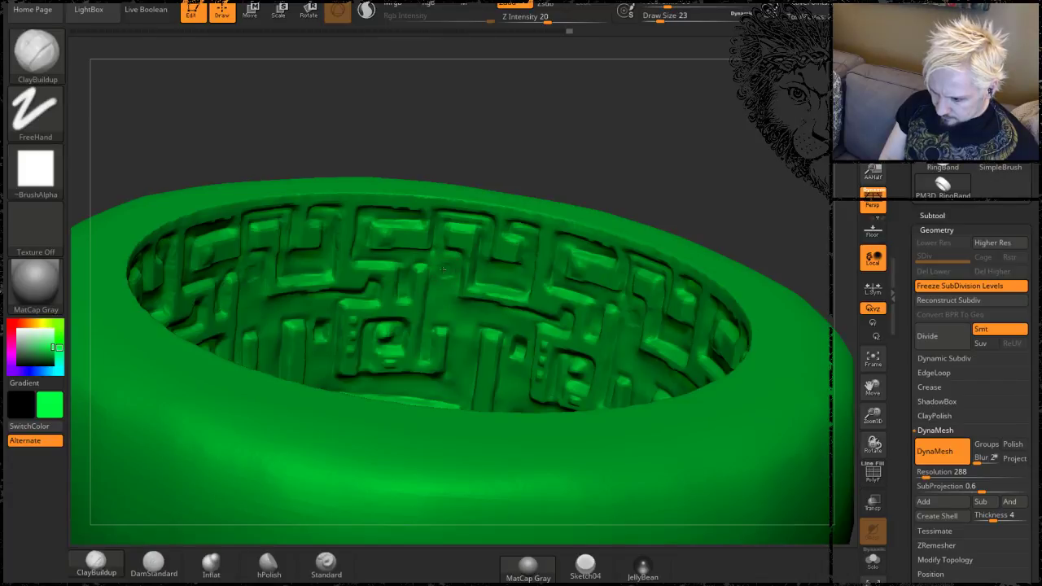
pyautogui.moveTo(606, 157); pyautogui.dragTo(578, 186)
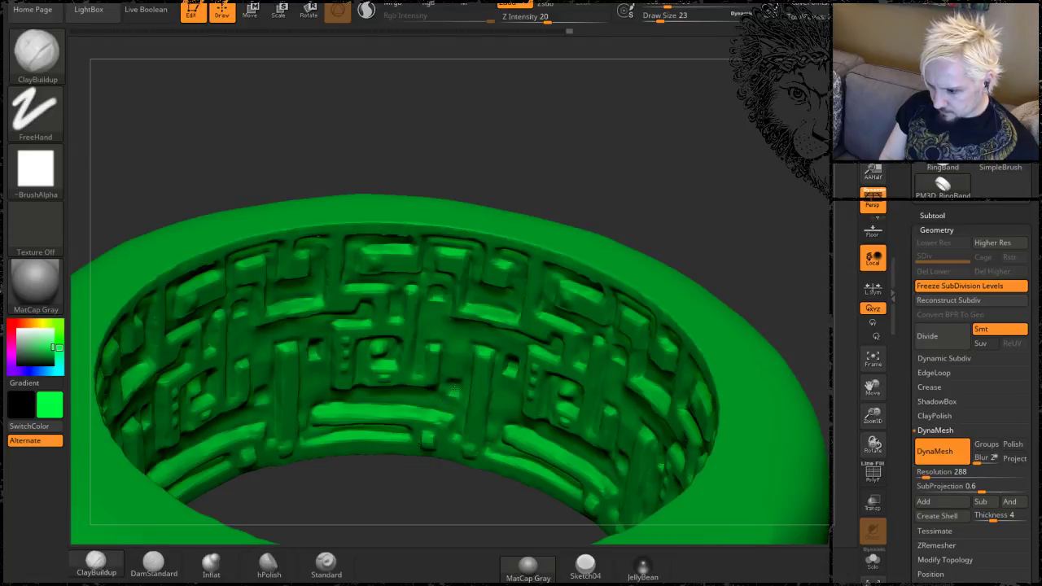
pyautogui.moveTo(677, 167); pyautogui.dragTo(653, 194)
pyautogui.moveTo(689, 302); pyautogui.dragTo(686, 269)
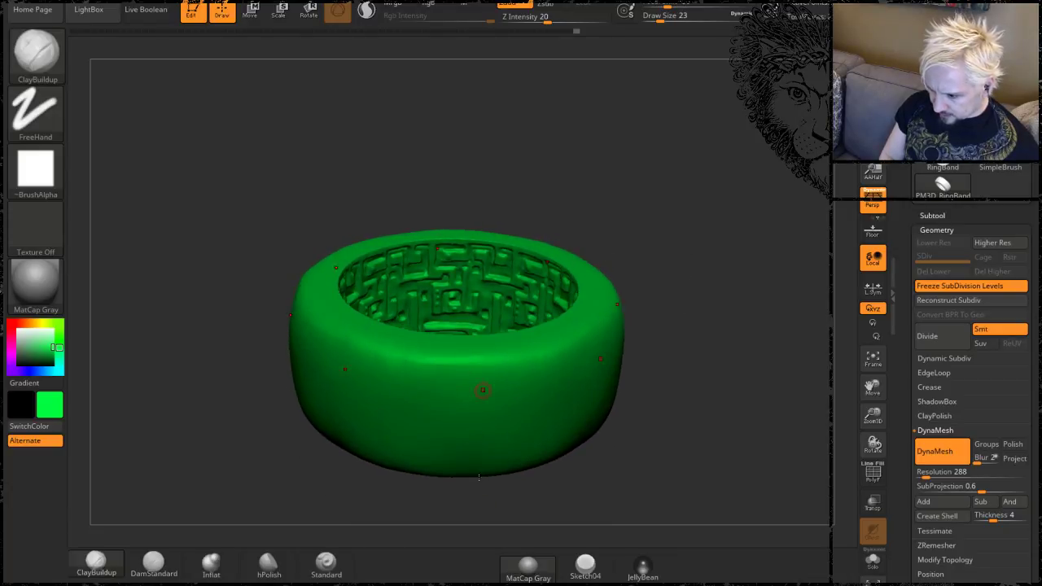
pyautogui.keyDown('alt'); pyautogui.moveTo(713, 314); pyautogui.dragTo(664, 220); pyautogui.keyUp('alt')
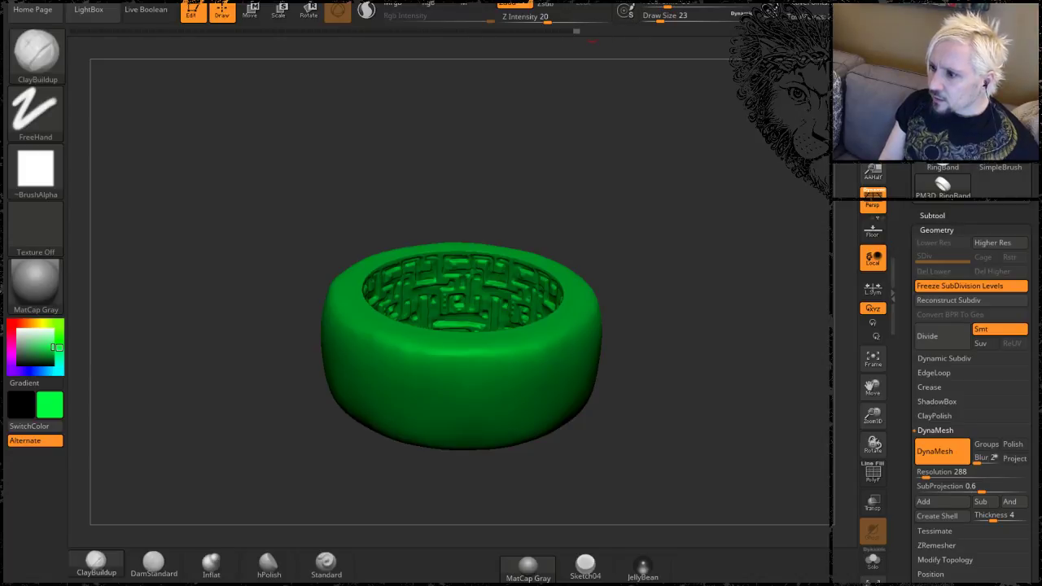
pyautogui.press('space')
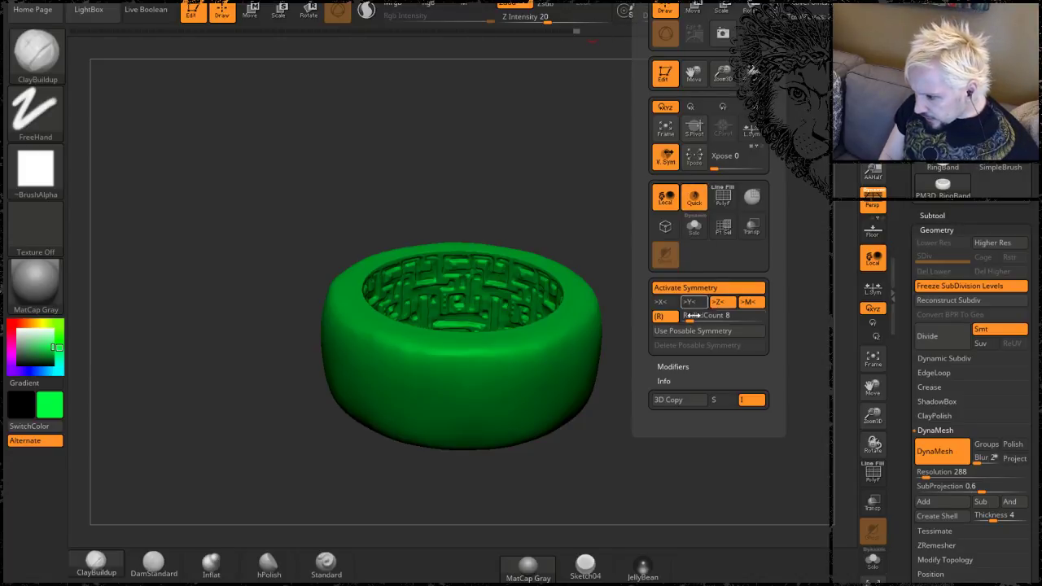
pyautogui.moveTo(688, 319); pyautogui.dragTo(703, 321)
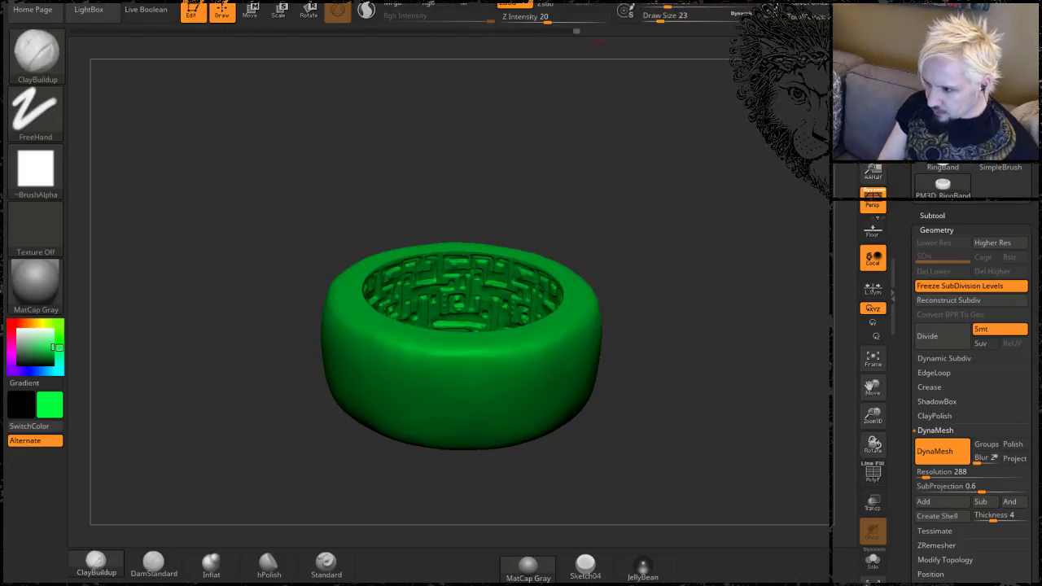
pyautogui.press('space')
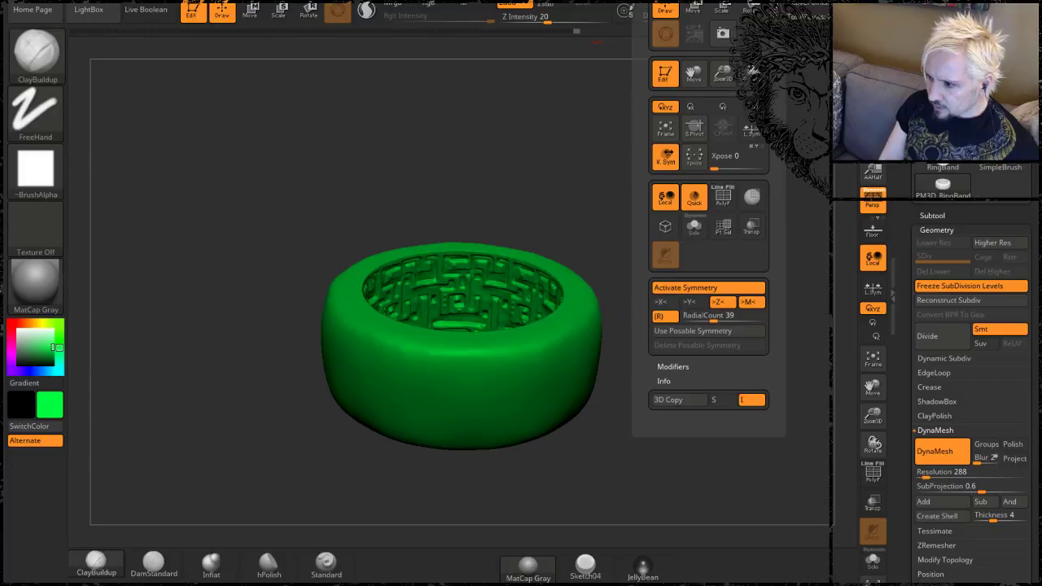
pyautogui.click(708, 319)
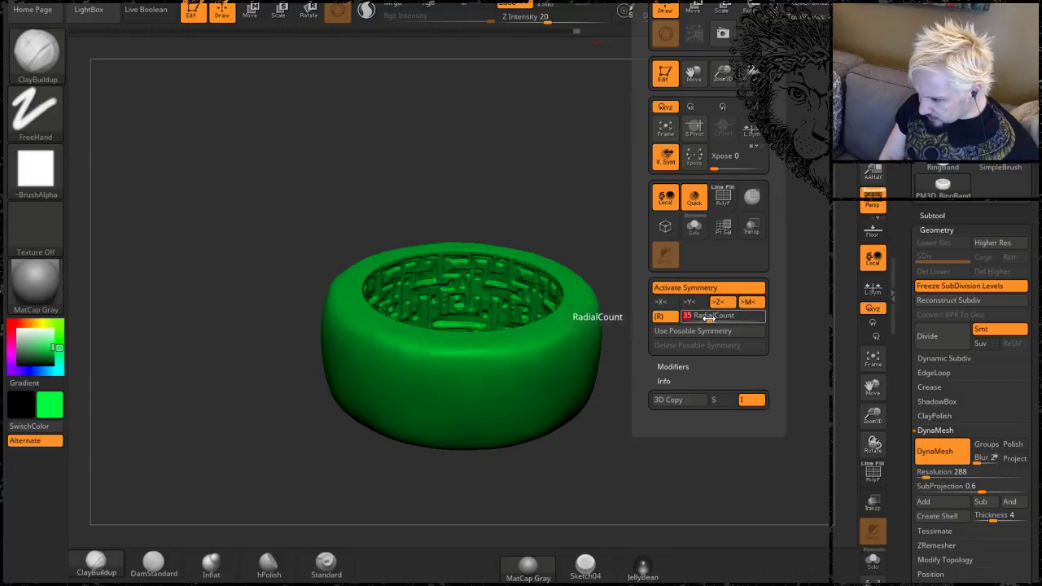
pyautogui.write('42')
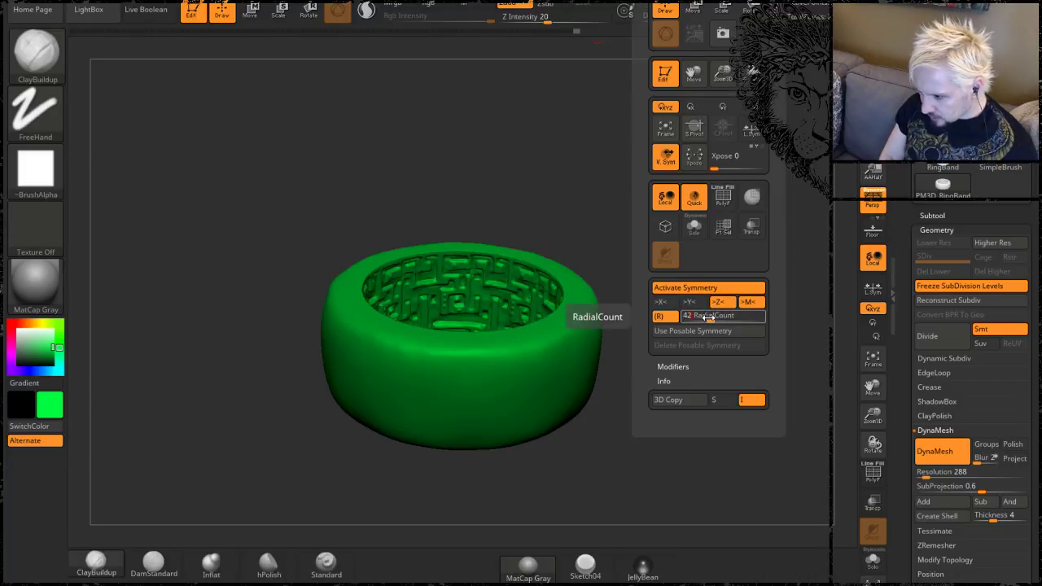
pyautogui.press('Return')
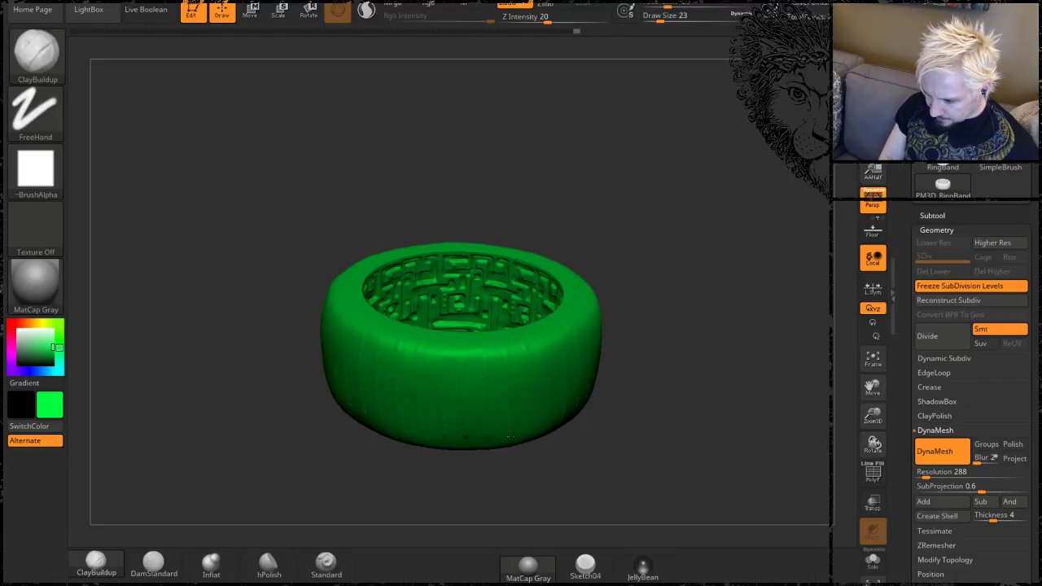
pyautogui.moveTo(494, 489)
pyautogui.mouseDown()
pyautogui.moveTo(484, 444)
pyautogui.moveTo(497, 472)
pyautogui.moveTo(494, 454)
pyautogui.moveTo(390, 418)
pyautogui.mouseUp()
pyautogui.moveTo(252, 420)
pyautogui.keyDown('alt'); pyautogui.mouseDown()
pyautogui.moveTo(237, 374)
pyautogui.moveTo(244, 464)
pyautogui.mouseUp(); pyautogui.keyUp('alt')
pyautogui.moveTo(638, 130)
pyautogui.mouseDown()
pyautogui.moveTo(668, 97)
pyautogui.moveTo(561, 195)
pyautogui.moveTo(466, 262)
pyautogui.moveTo(463, 318)
pyautogui.mouseUp()
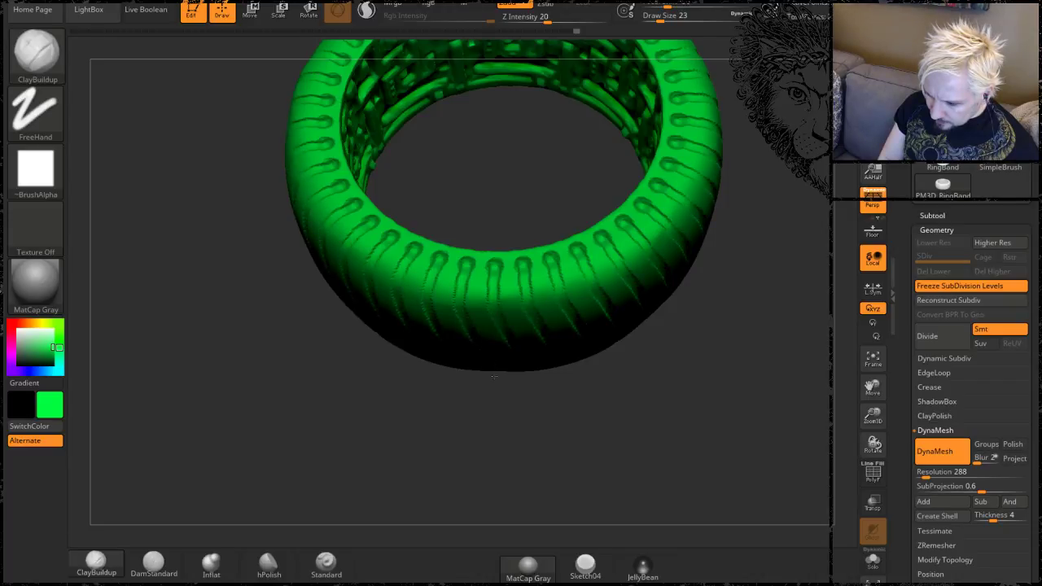
pyautogui.moveTo(493, 457); pyautogui.dragTo(548, 320)
pyautogui.moveTo(657, 105)
pyautogui.mouseDown()
pyautogui.moveTo(663, 190)
pyautogui.moveTo(586, 111)
pyautogui.moveTo(587, 138)
pyautogui.mouseUp()
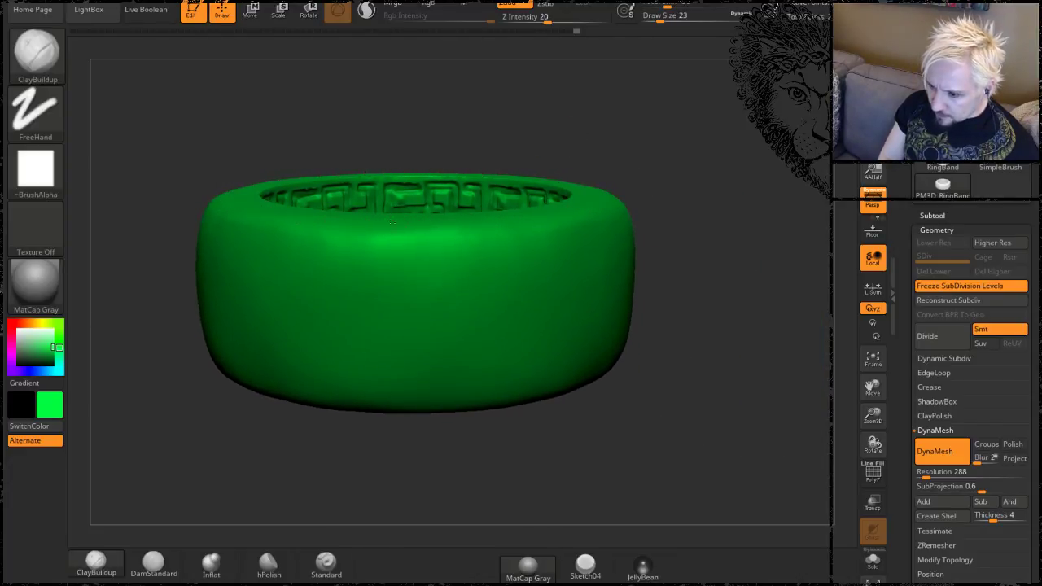
pyautogui.moveTo(397, 238); pyautogui.dragTo(460, 409)
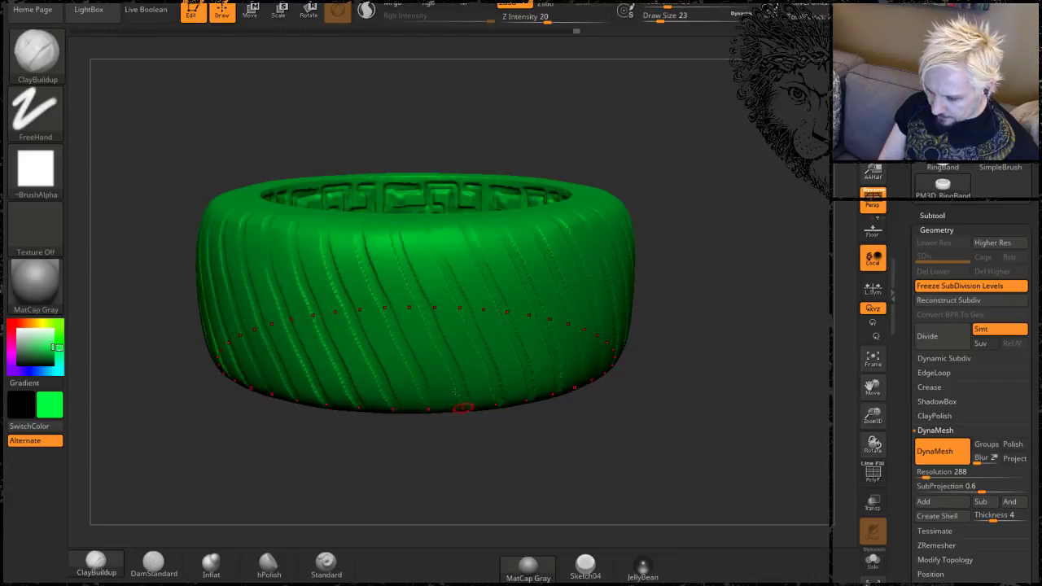
pyautogui.hotkey('ctrl', 'z')
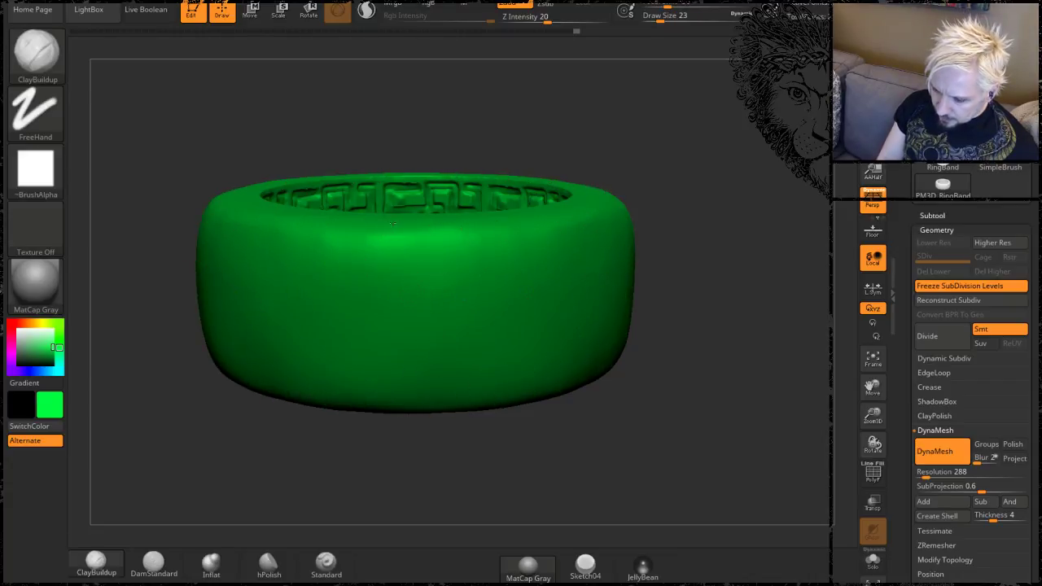
# Carve slanted grooves across the ring's outer wall with ClayBuildup and sink a round dimple at each groove's end on the rim.
pyautogui.moveTo(393, 238)
pyautogui.mouseDown()
pyautogui.moveTo(411, 313)
pyautogui.moveTo(382, 346)
pyautogui.moveTo(400, 391)
pyautogui.moveTo(447, 415)
pyautogui.mouseUp()
pyautogui.moveTo(657, 124); pyautogui.dragTo(627, 263)
pyautogui.moveTo(404, 286)
pyautogui.mouseDown()
pyautogui.moveTo(400, 329)
pyautogui.moveTo(397, 317)
pyautogui.mouseUp()
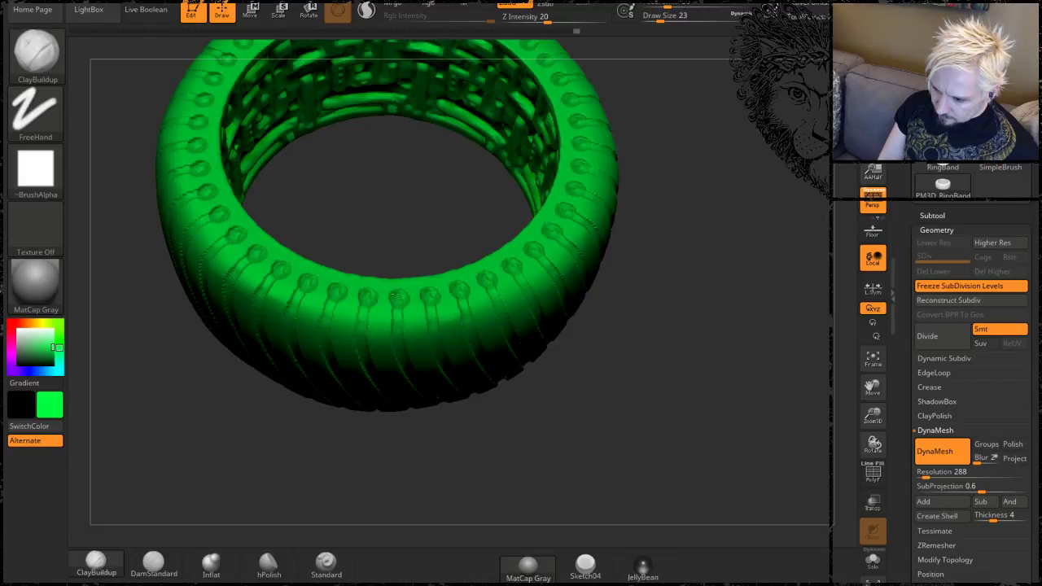
pyautogui.moveTo(642, 401); pyautogui.dragTo(642, 334)
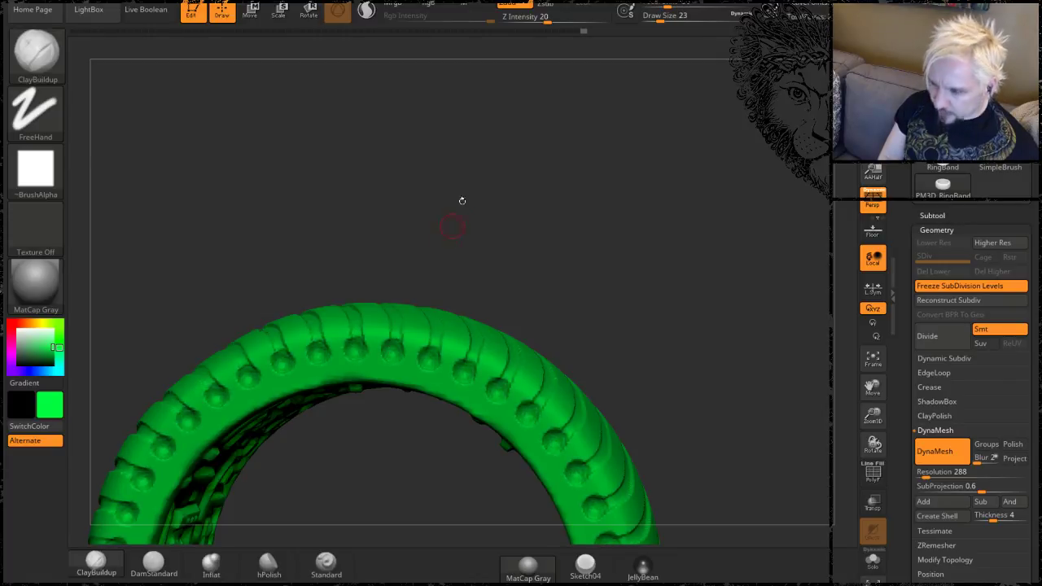
pyautogui.moveTo(391, 216); pyautogui.dragTo(569, 261)
# Smooth the slanted grooves across the outer wall and along its rounded edges.
pyautogui.moveTo(396, 298); pyautogui.dragTo(532, 395)
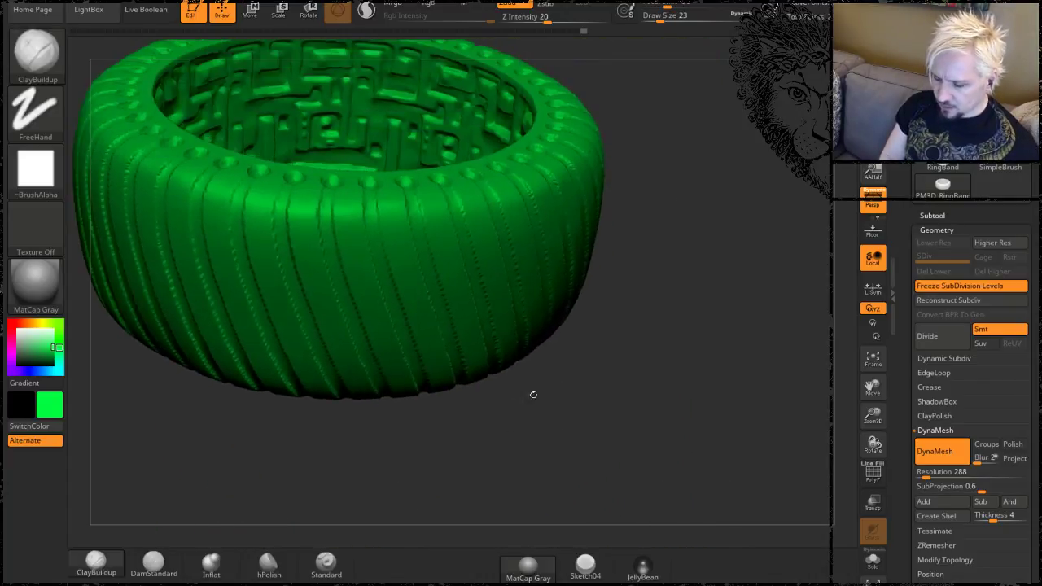
pyautogui.press('shift')
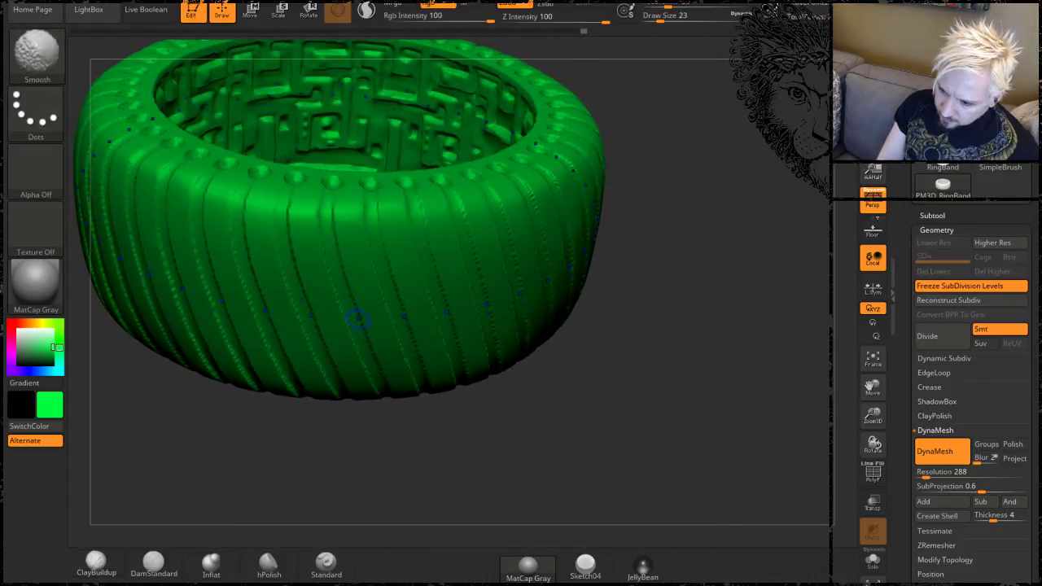
pyautogui.moveTo(367, 458); pyautogui.dragTo(364, 419)
pyautogui.press('shift')
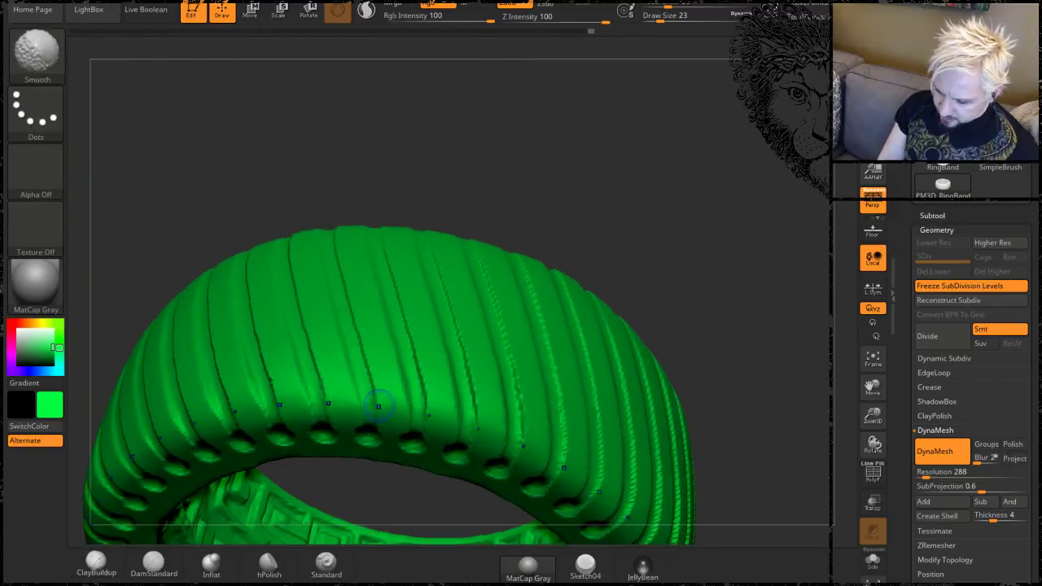
pyautogui.moveTo(416, 176); pyautogui.dragTo(437, 294)
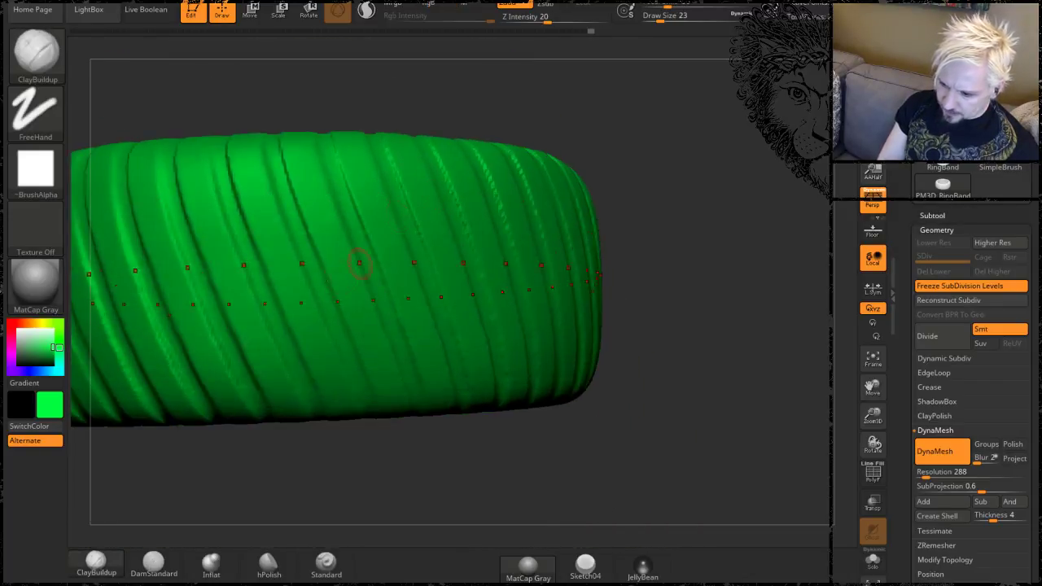
pyautogui.press('shift')
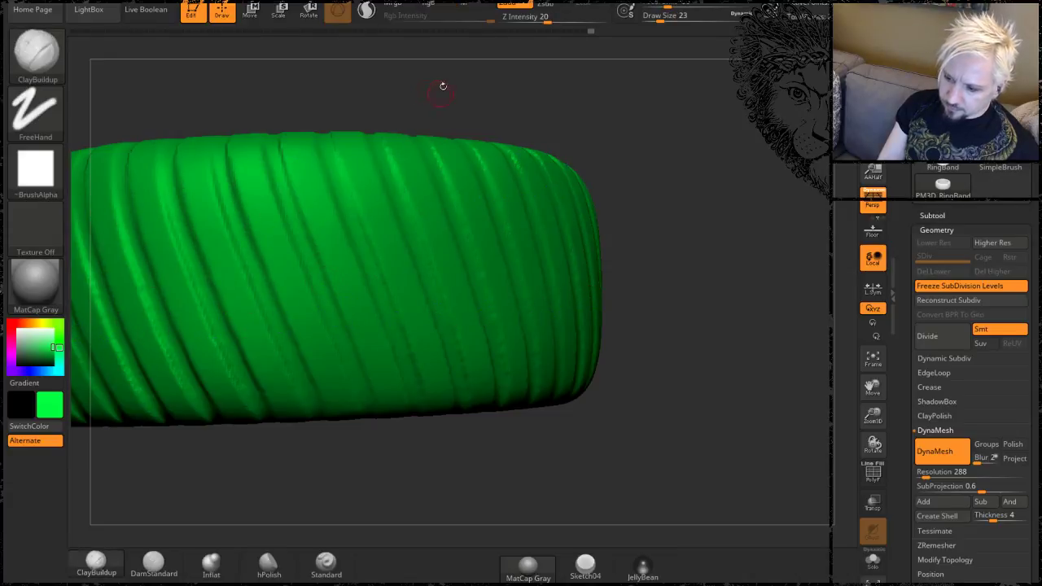
pyautogui.moveTo(442, 88); pyautogui.dragTo(474, 185)
pyautogui.press('shift')
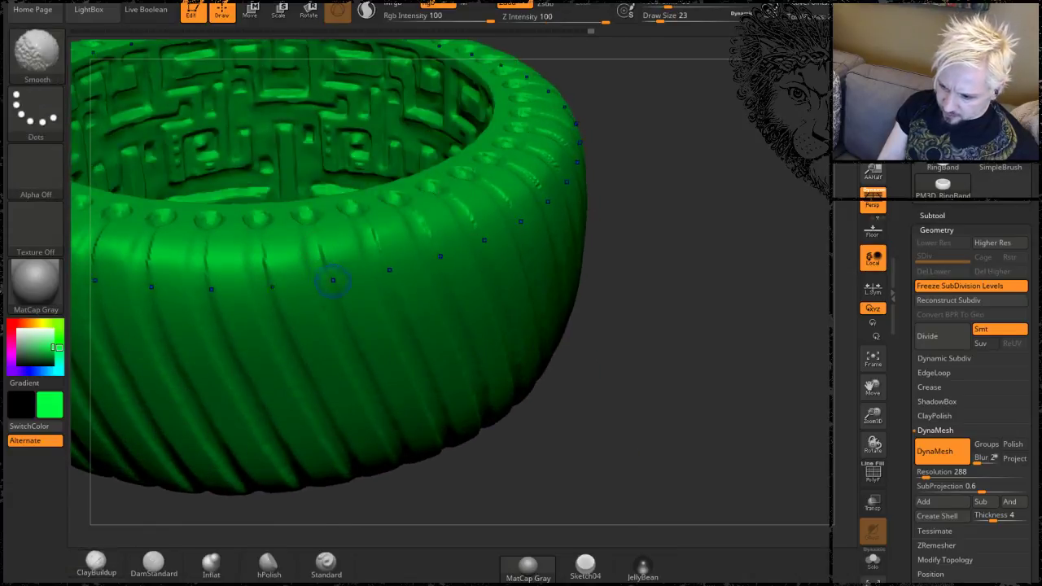
# Smooth the groove ends and the surface around the round dimples on both rims.
pyautogui.moveTo(678, 155)
pyautogui.mouseDown()
pyautogui.moveTo(680, 179)
pyautogui.moveTo(569, 174)
pyautogui.mouseUp()
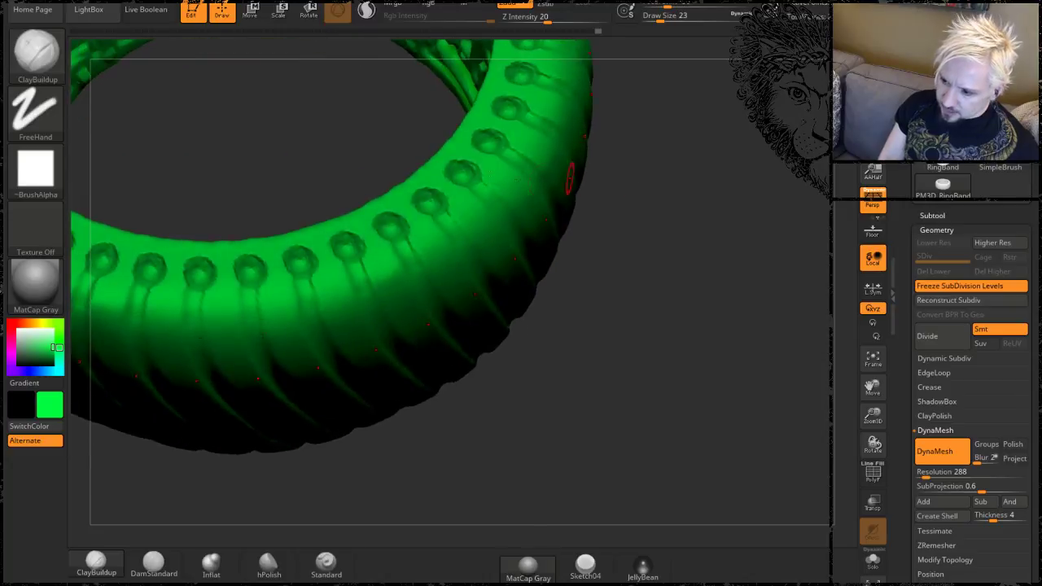
pyautogui.press('shift')
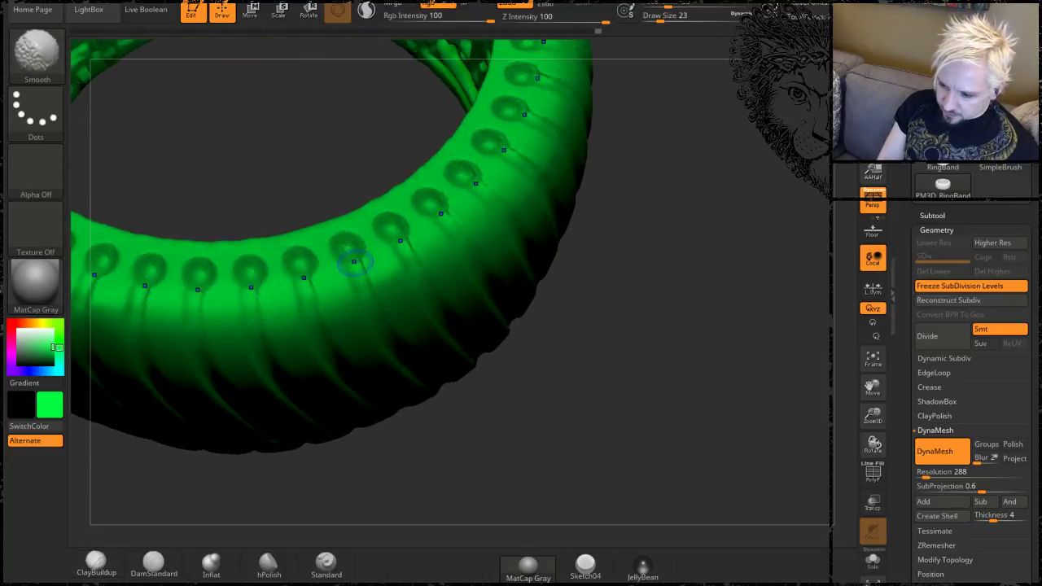
pyautogui.press('shift')
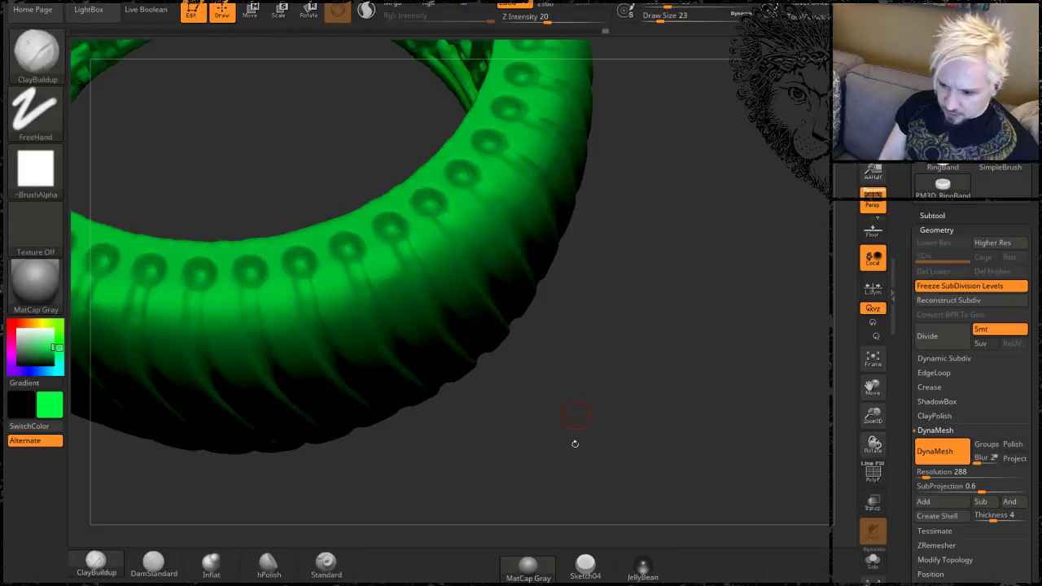
pyautogui.moveTo(574, 432)
pyautogui.mouseDown()
pyautogui.moveTo(505, 261)
pyautogui.moveTo(341, 272)
pyautogui.mouseUp()
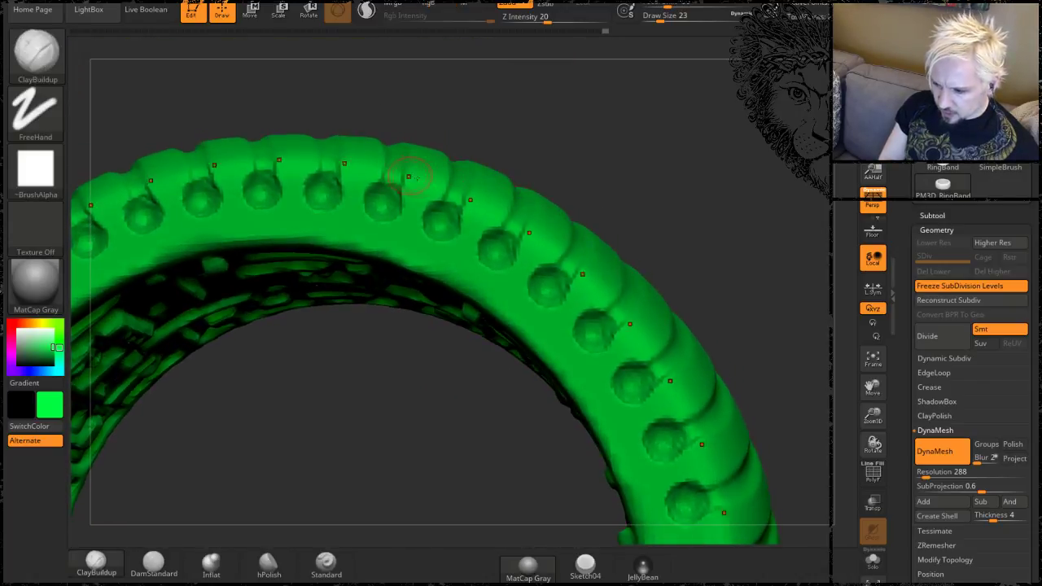
pyautogui.press('shift')
pyautogui.moveTo(386, 213)
pyautogui.mouseDown()
pyautogui.moveTo(407, 197)
pyautogui.moveTo(353, 189)
pyautogui.moveTo(345, 165)
pyautogui.mouseUp()
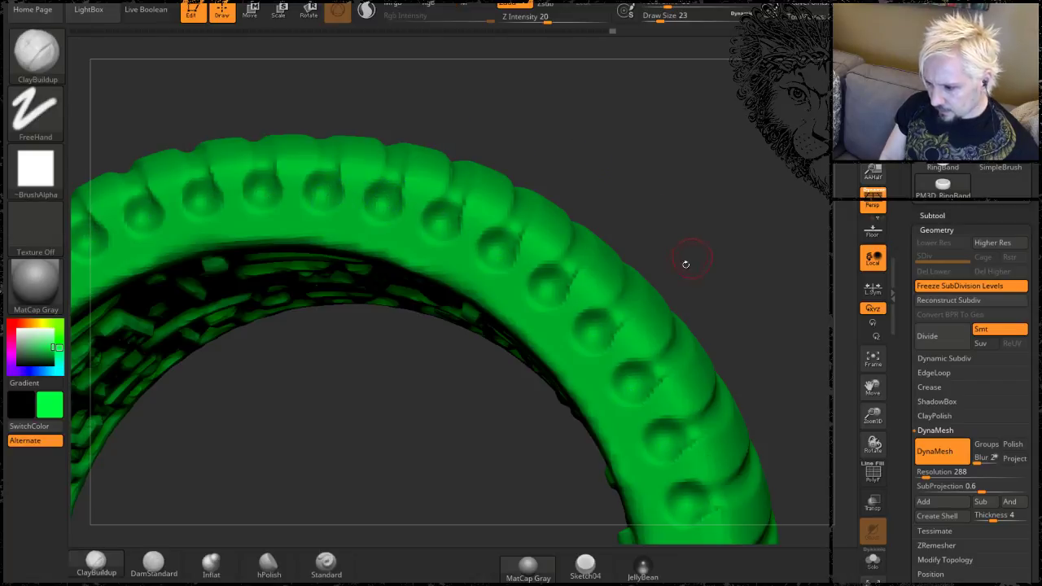
pyautogui.press('shift')
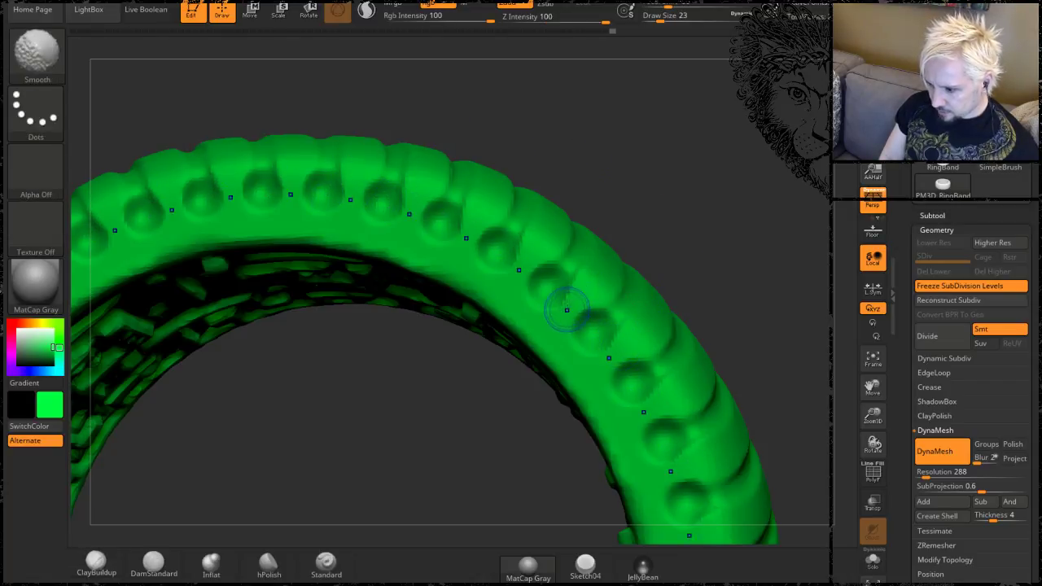
# Preview the whole ring from several angles in the JellyBean material.
pyautogui.moveTo(662, 127)
pyautogui.mouseDown()
pyautogui.moveTo(736, 400)
pyautogui.moveTo(660, 225)
pyautogui.moveTo(660, 163)
pyautogui.moveTo(680, 235)
pyautogui.moveTo(646, 306)
pyautogui.mouseUp()
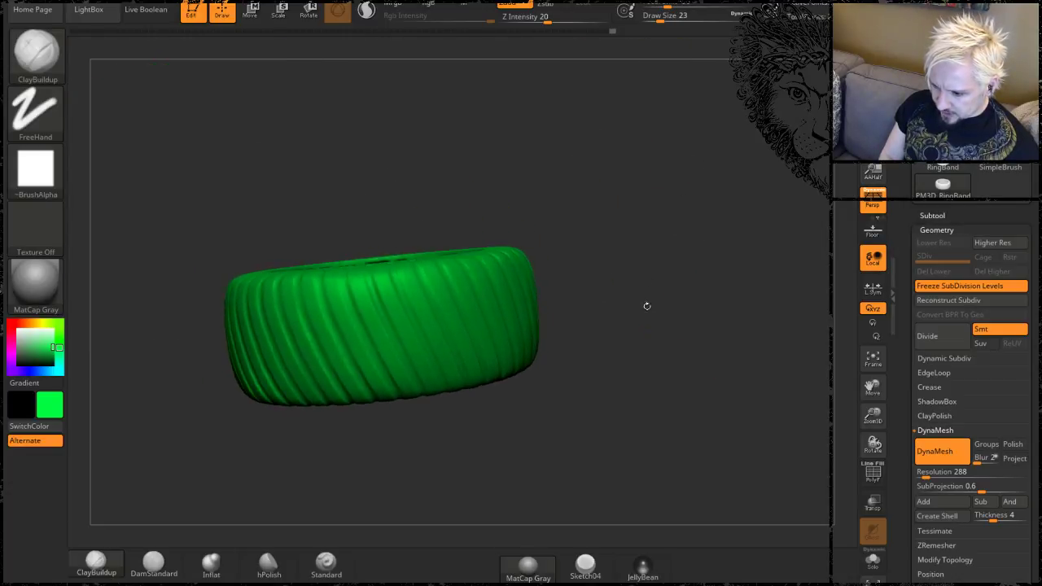
pyautogui.moveTo(693, 197); pyautogui.dragTo(642, 358)
pyautogui.click(642, 566)
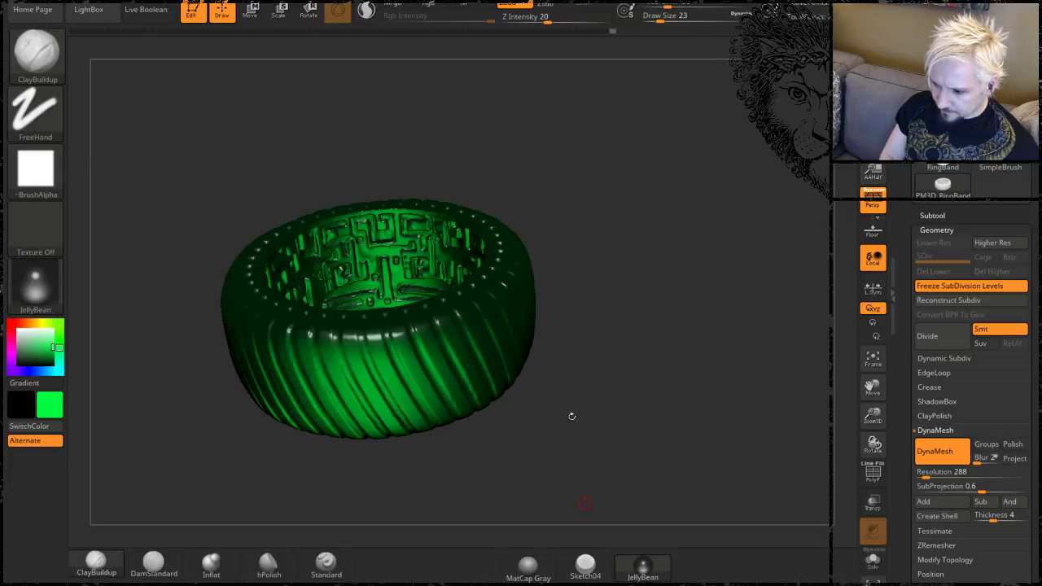
pyautogui.moveTo(616, 285); pyautogui.dragTo(612, 207)
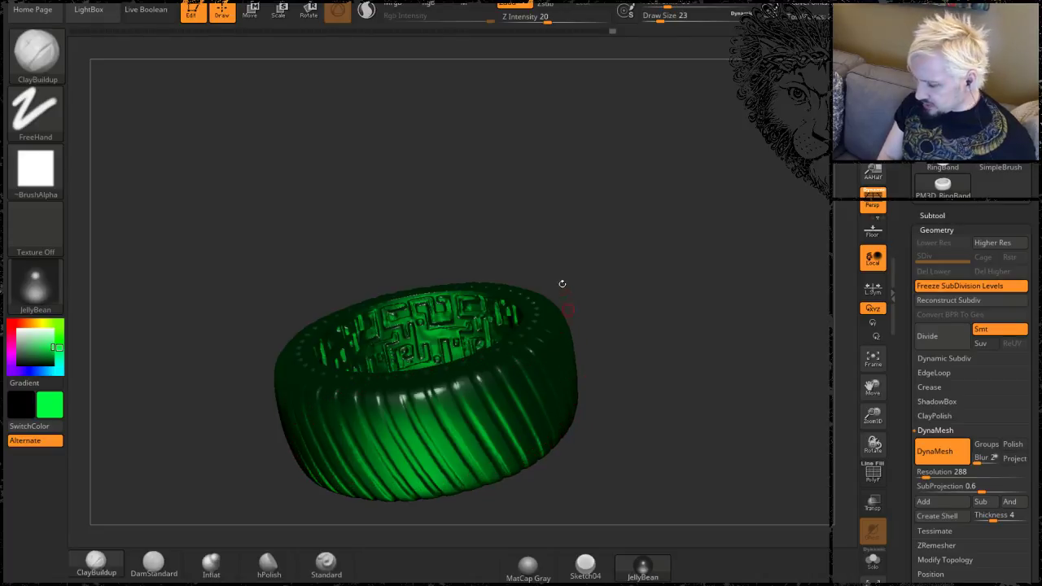
pyautogui.moveTo(618, 208); pyautogui.dragTo(660, 212)
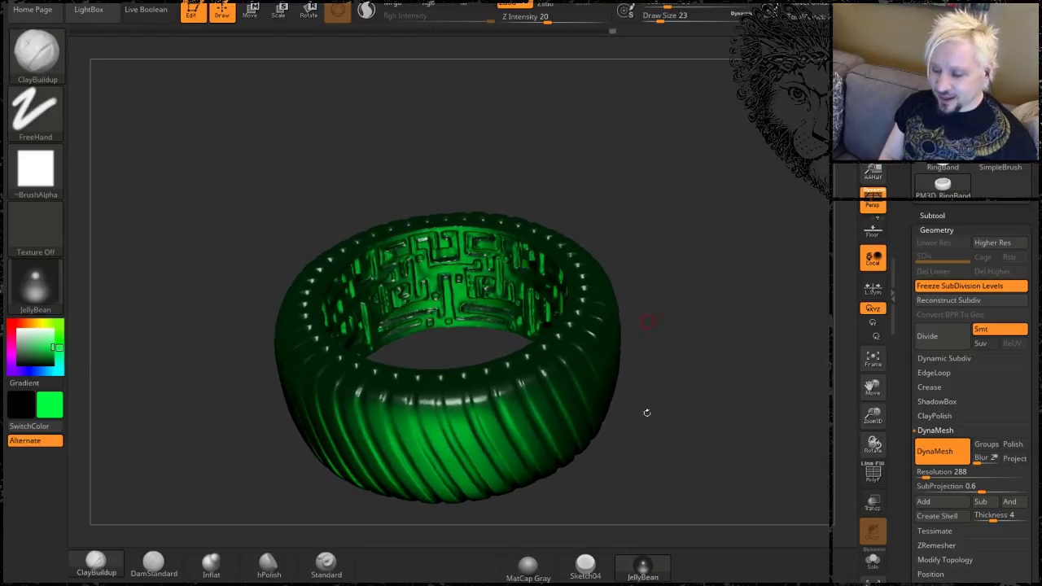
# Switch the ring to the Sketch04 material and set its color to white.
pyautogui.click(585, 563)
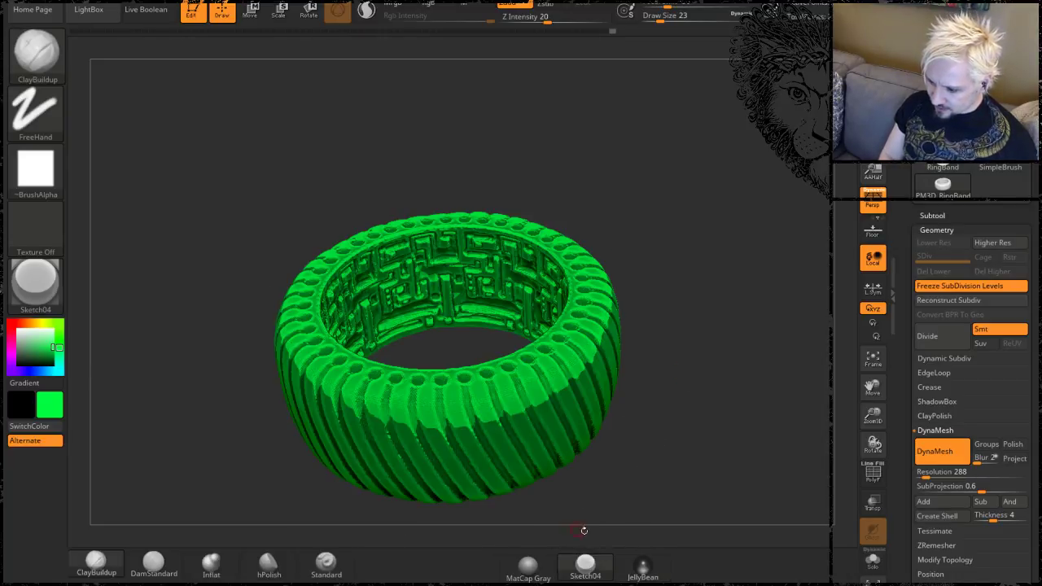
pyautogui.moveTo(687, 387); pyautogui.dragTo(691, 361)
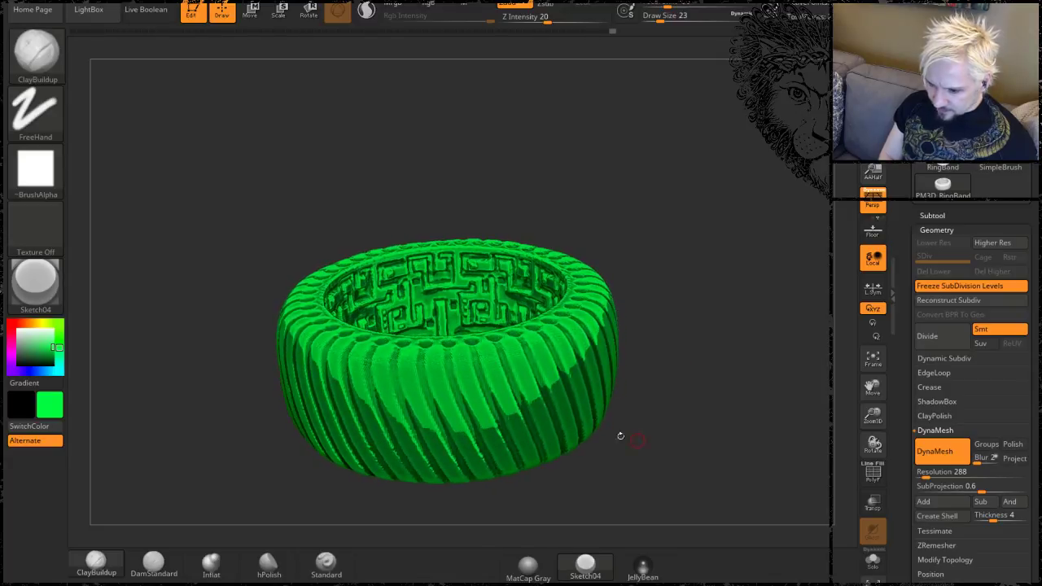
pyautogui.click(44, 324)
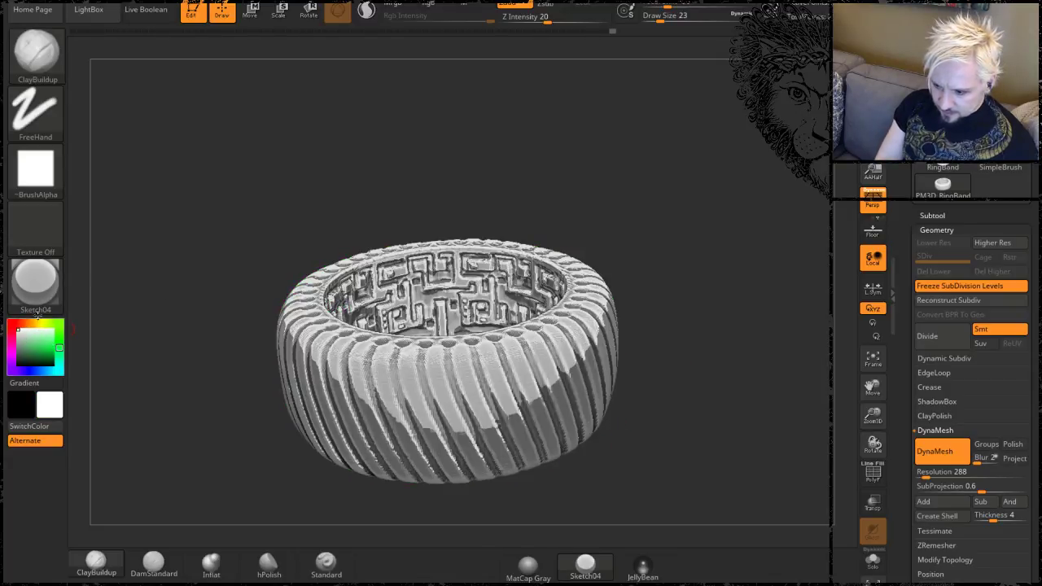
# Preview the white Sketch04 ring from the side and from above.
pyautogui.moveTo(686, 176); pyautogui.dragTo(702, 179)
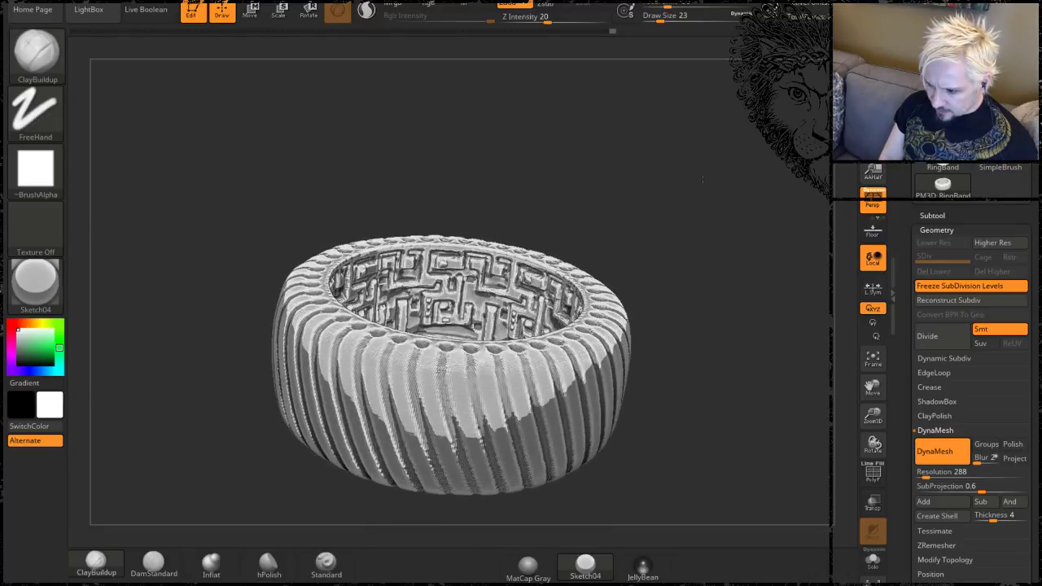
pyautogui.moveTo(691, 274)
pyautogui.keyDown('alt'); pyautogui.mouseDown()
pyautogui.moveTo(683, 236)
pyautogui.moveTo(682, 263)
pyautogui.mouseUp(); pyautogui.keyUp('alt')
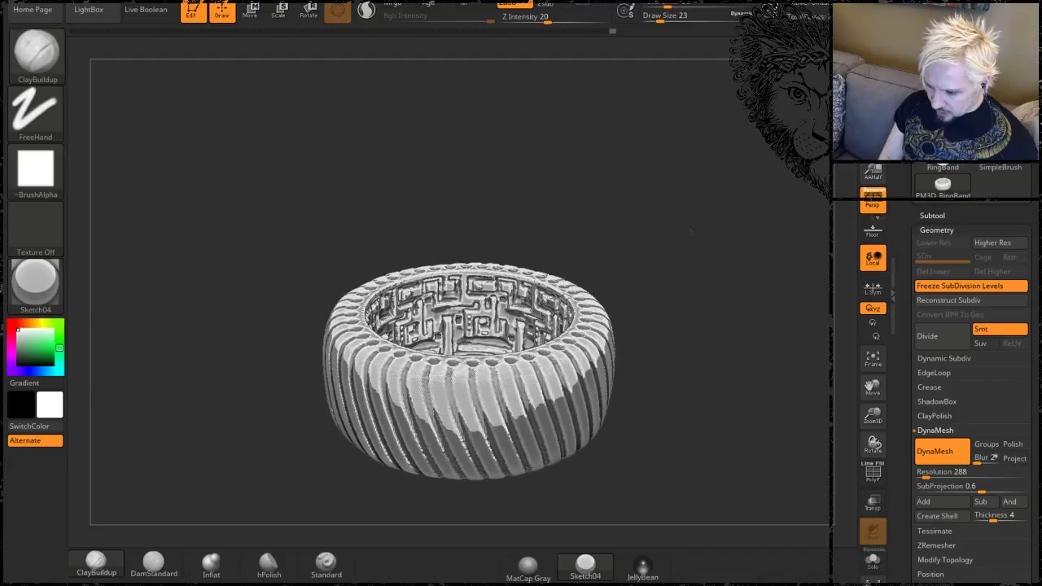
pyautogui.moveTo(693, 255); pyautogui.dragTo(700, 149)
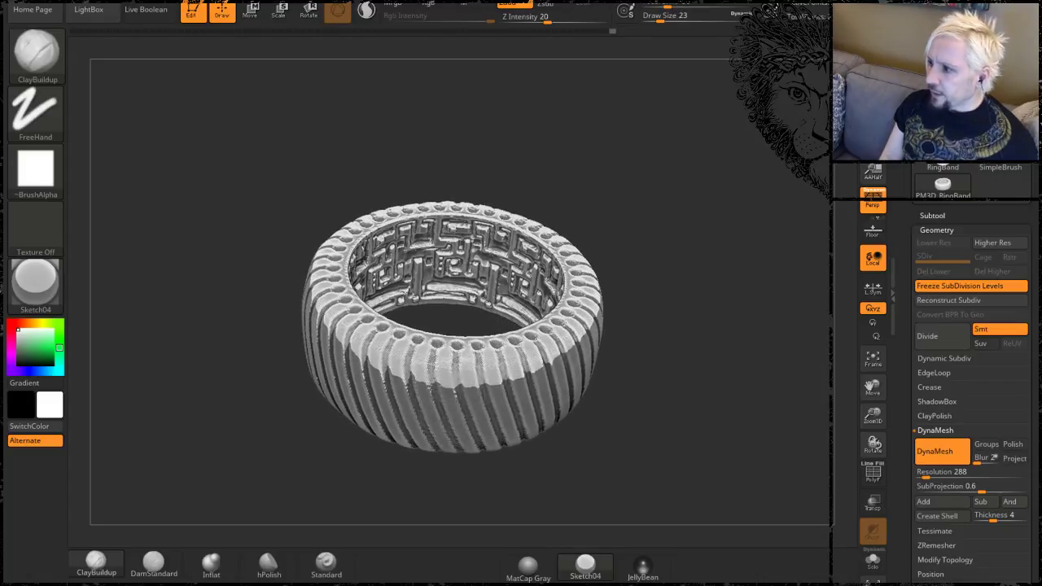
# Start saving the ring tool and create a new folder with the default name inside the Illistrations folder.
pyautogui.hotkey('ctrl', 's')
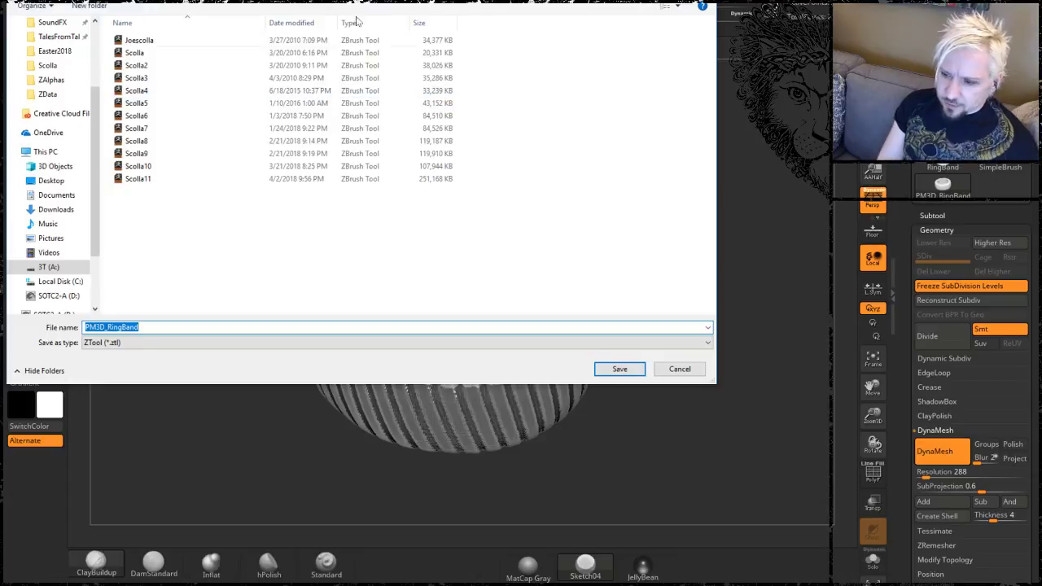
pyautogui.click(384, 2)
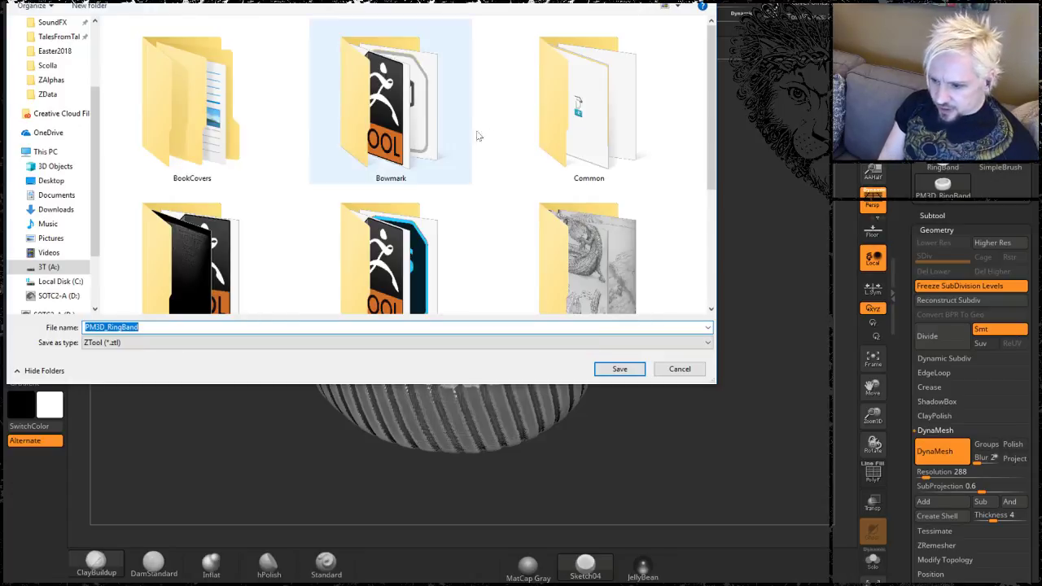
pyautogui.moveTo(715, 90); pyautogui.dragTo(714, 230)
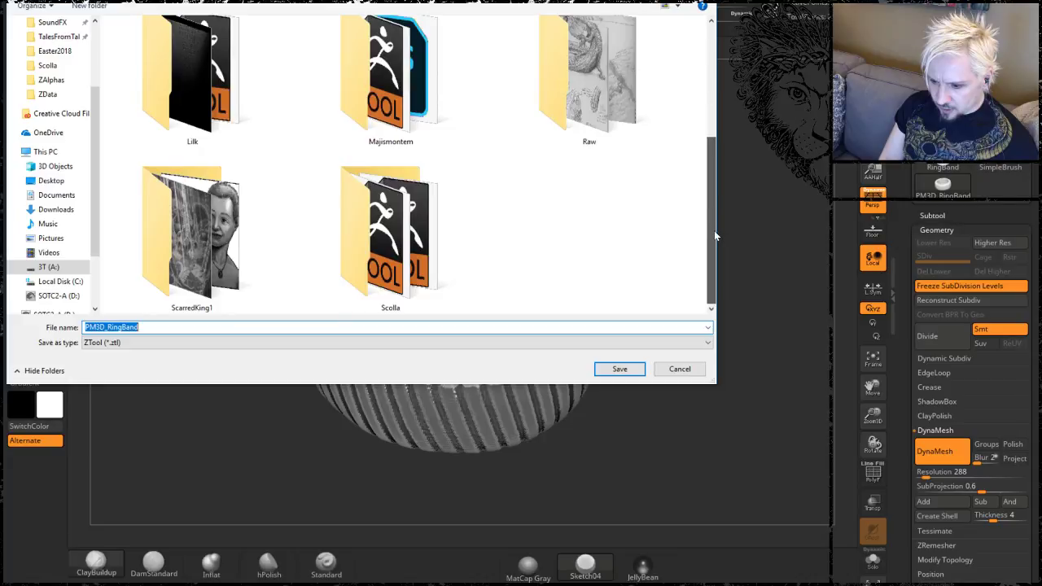
pyautogui.click(108, 5)
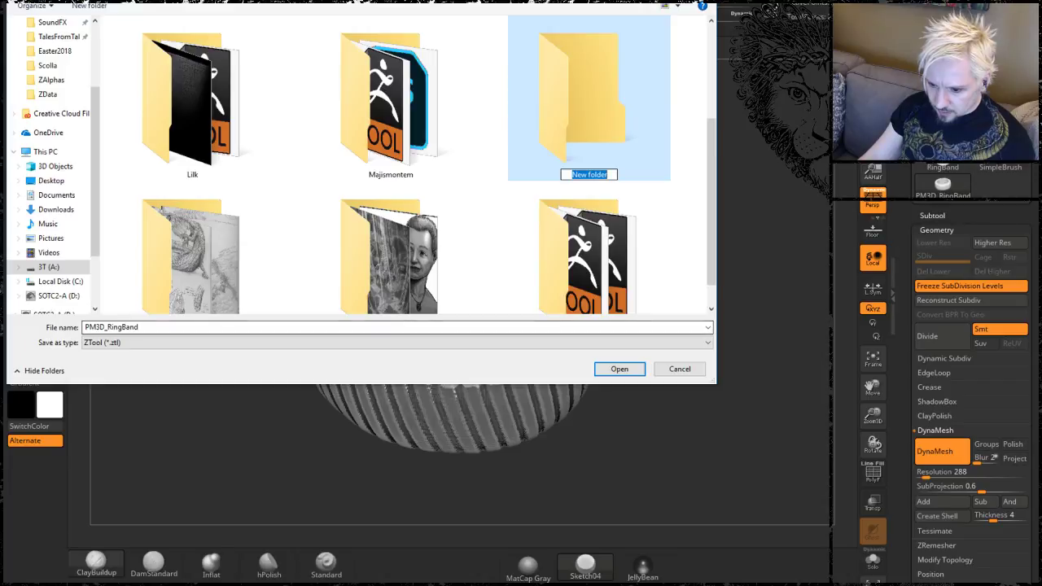
pyautogui.press('Return')
pyautogui.scroll(-1, 206, 229)
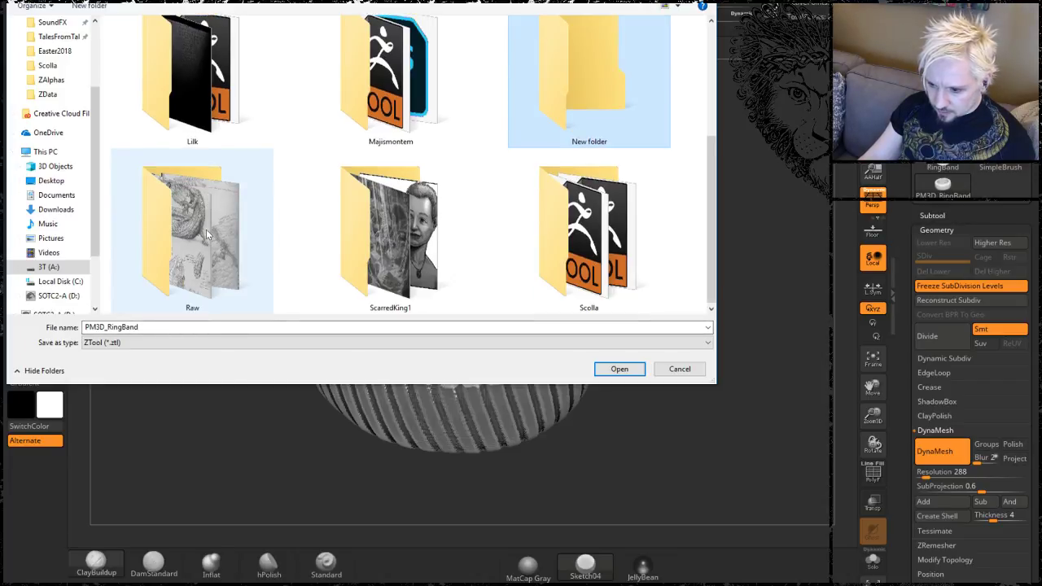
# Save the ring tool as ScarredKing2 in the Illistrations folder.
pyautogui.hotkey('shift', 'Tab')
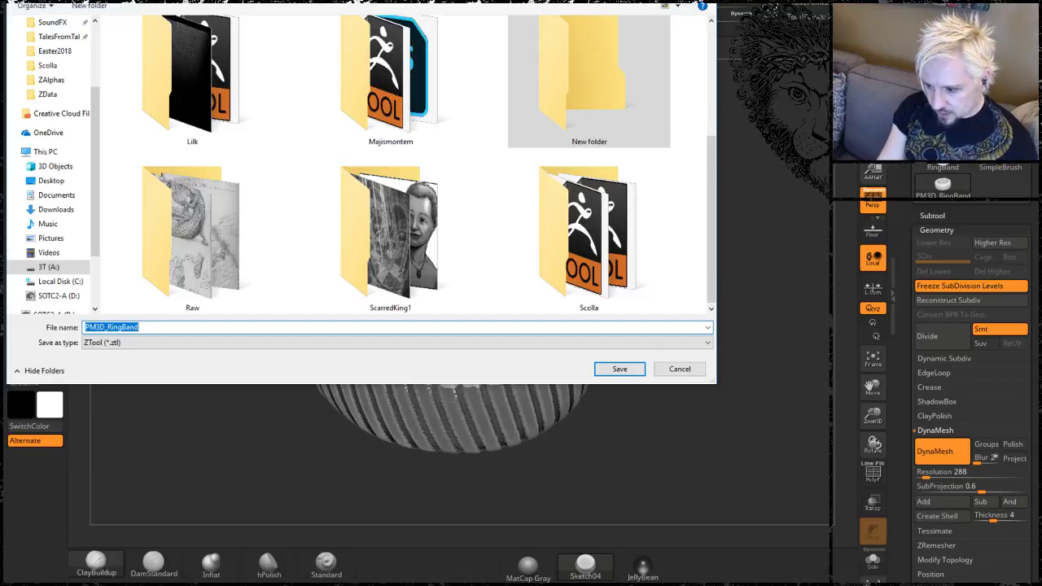
pyautogui.write('ScarredKin')
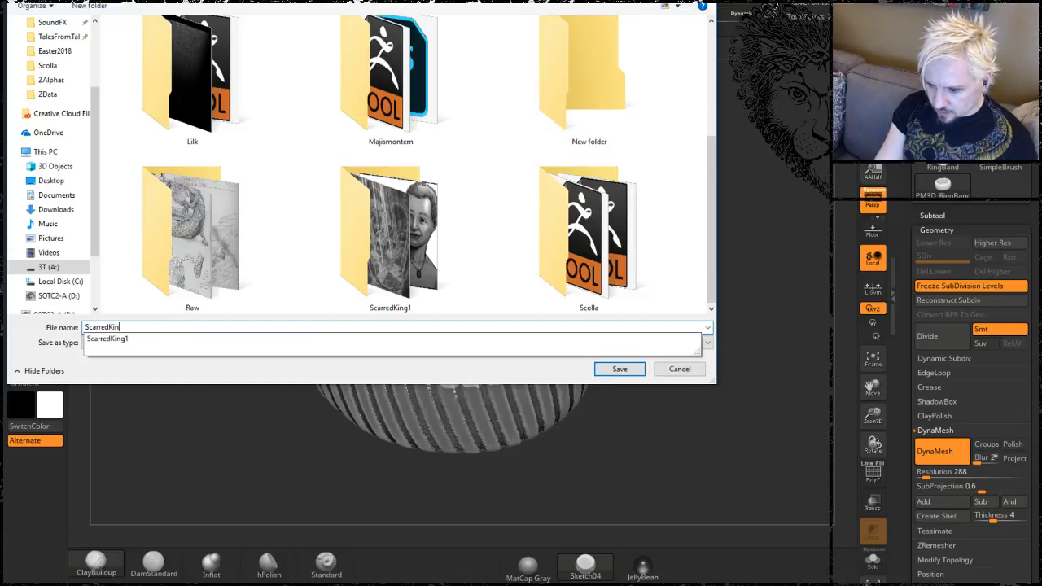
pyautogui.write('g2')
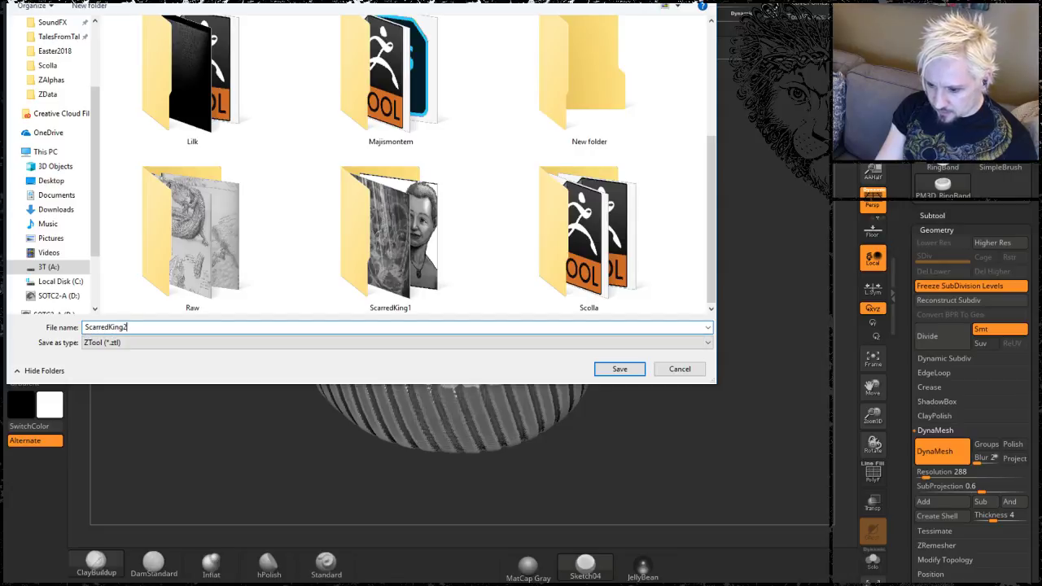
pyautogui.press('Return')
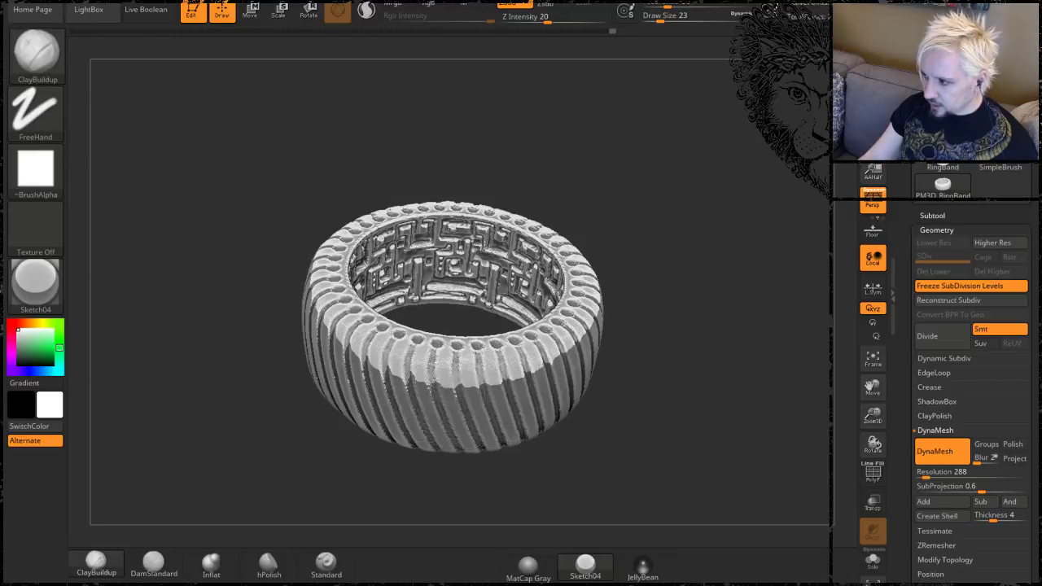
# Save the ring tool again as StoneOfPower inside the "New folder" in Illistrations.
pyautogui.hotkey('ctrl', 'shift', 't')
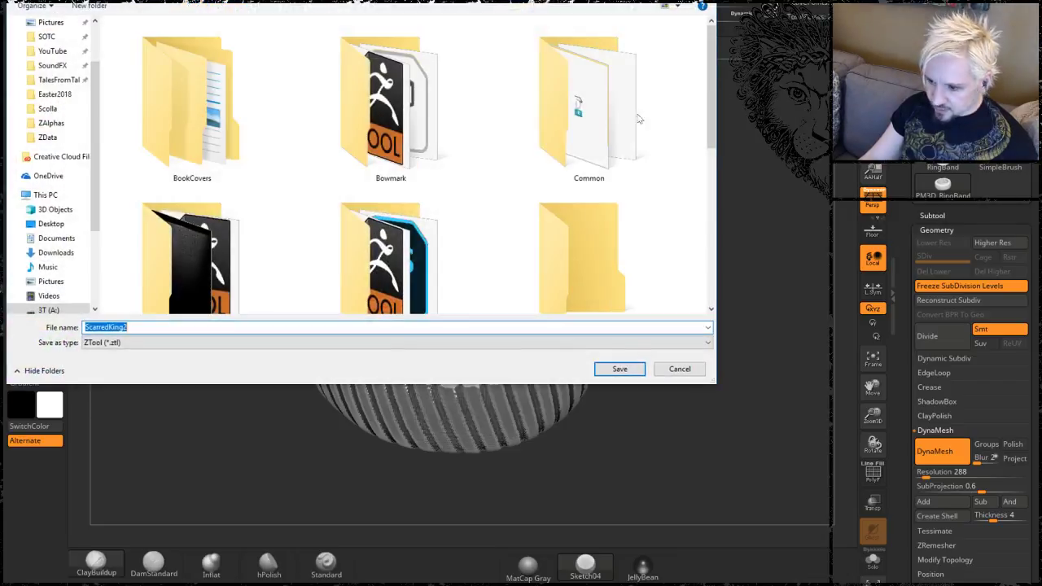
pyautogui.scroll(-4, 500, 178)
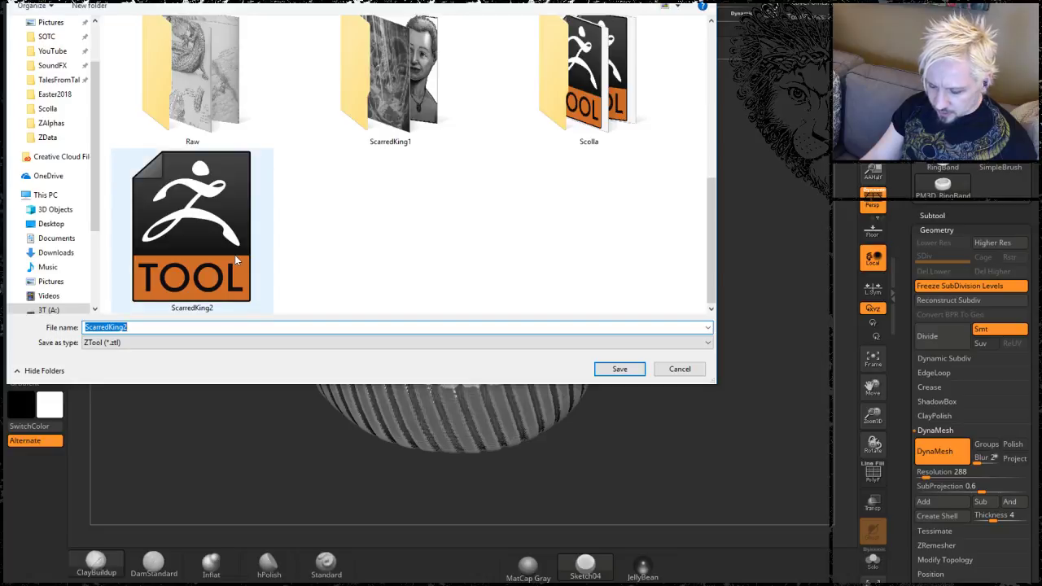
pyautogui.scroll(3, 293, 231)
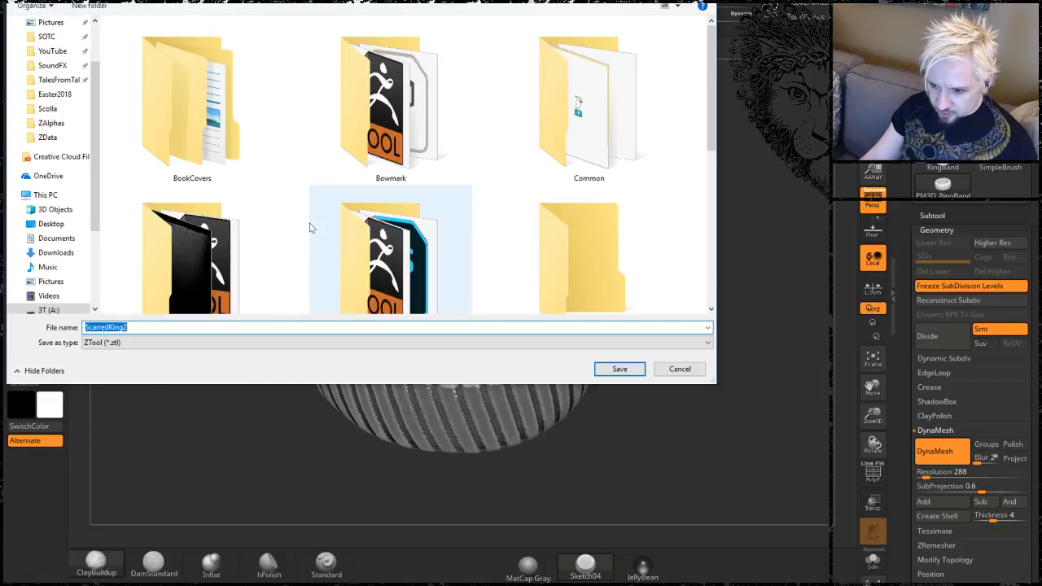
pyautogui.scroll(-3, 361, 176)
pyautogui.scroll(2, 360, 177)
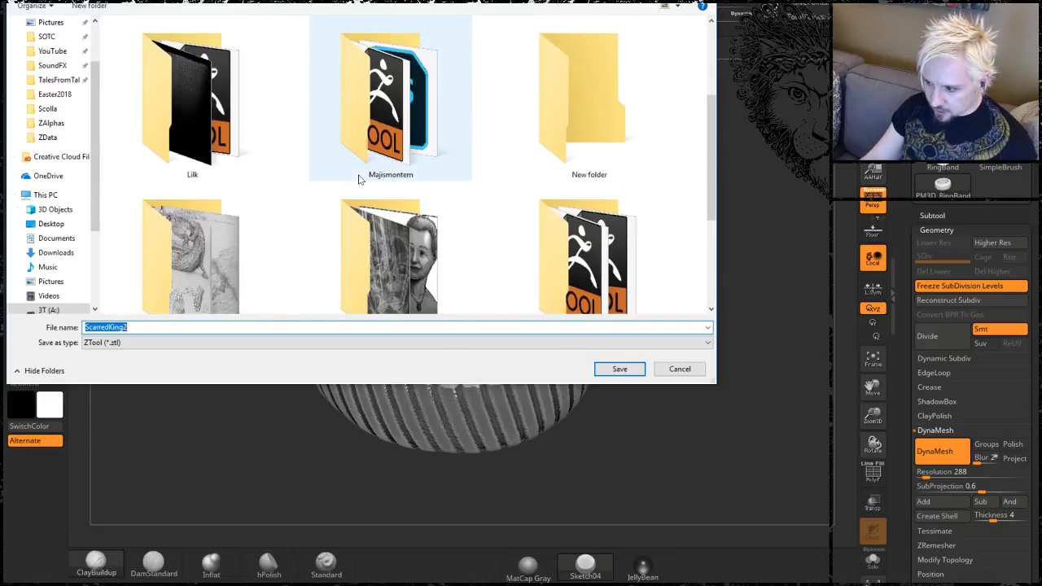
pyautogui.click(592, 178)
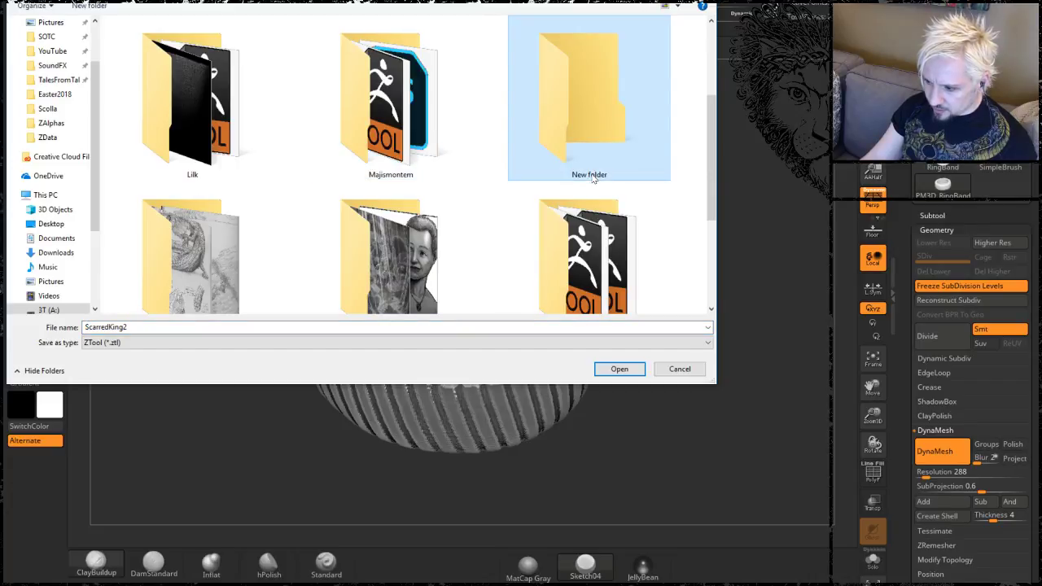
pyautogui.doubleClick(593, 179)
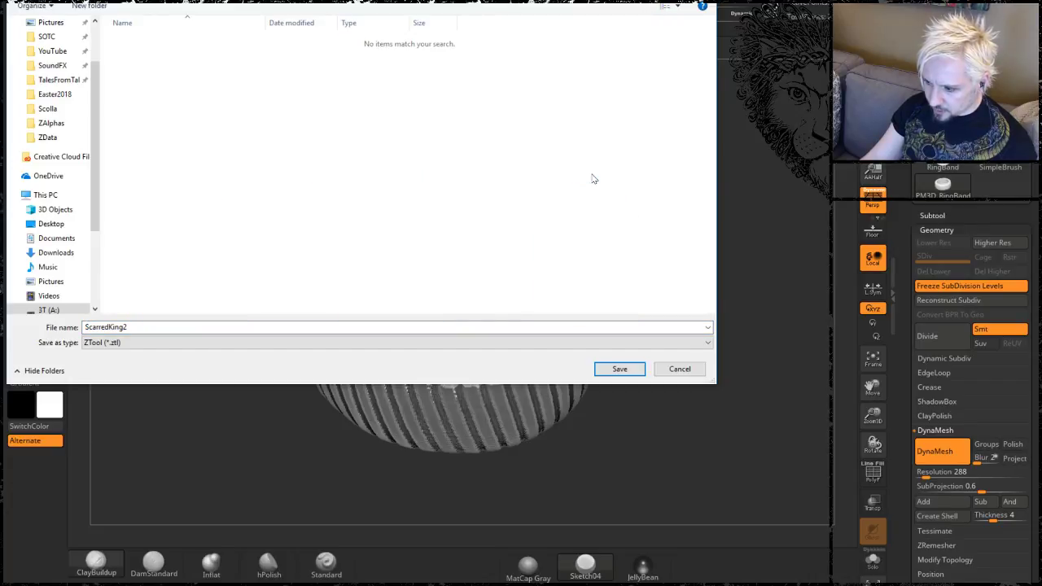
pyautogui.doubleClick(245, 327)
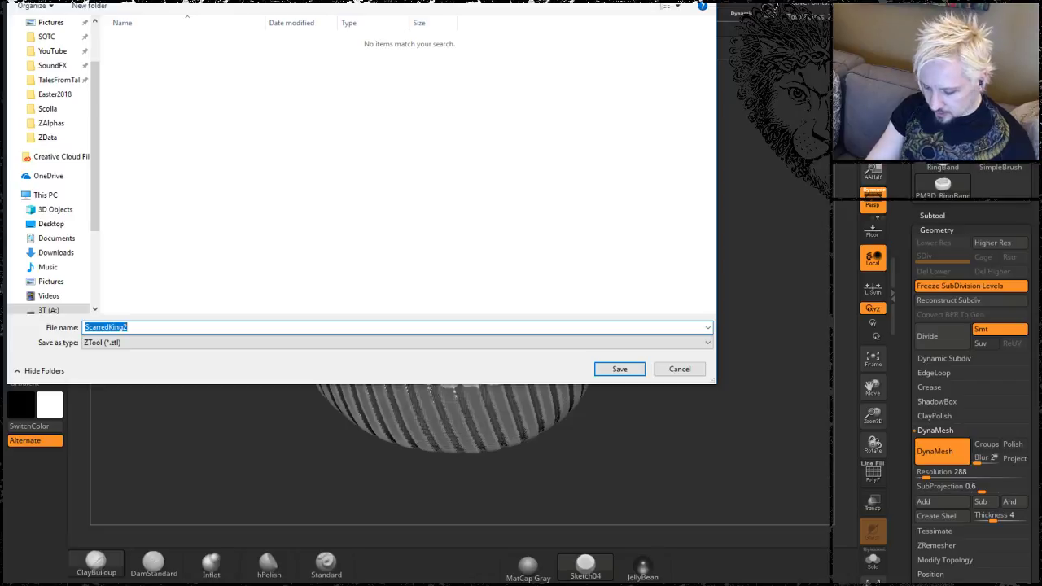
pyautogui.write('StoneOfPower')
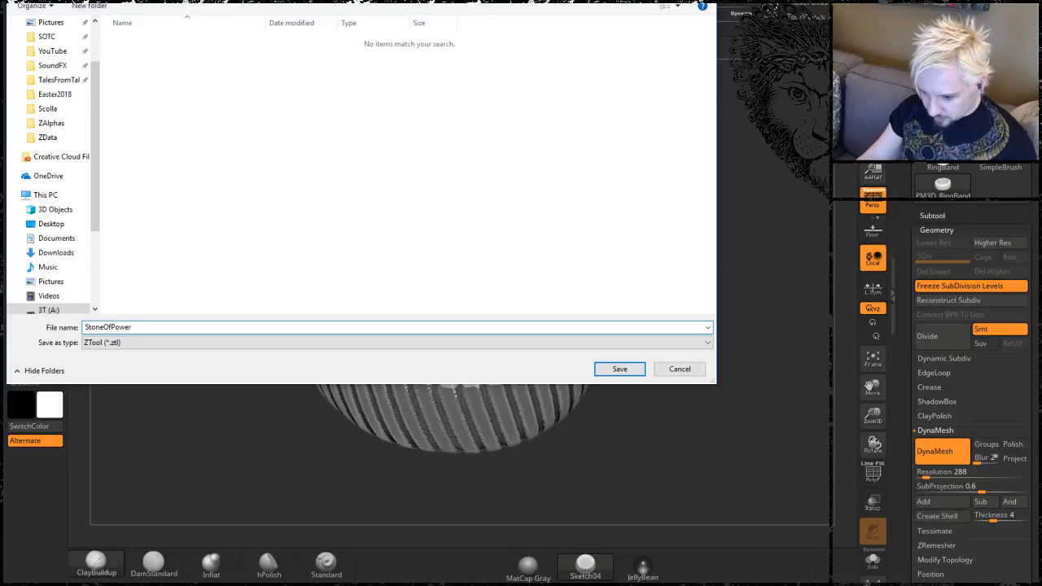
pyautogui.click(606, 369)
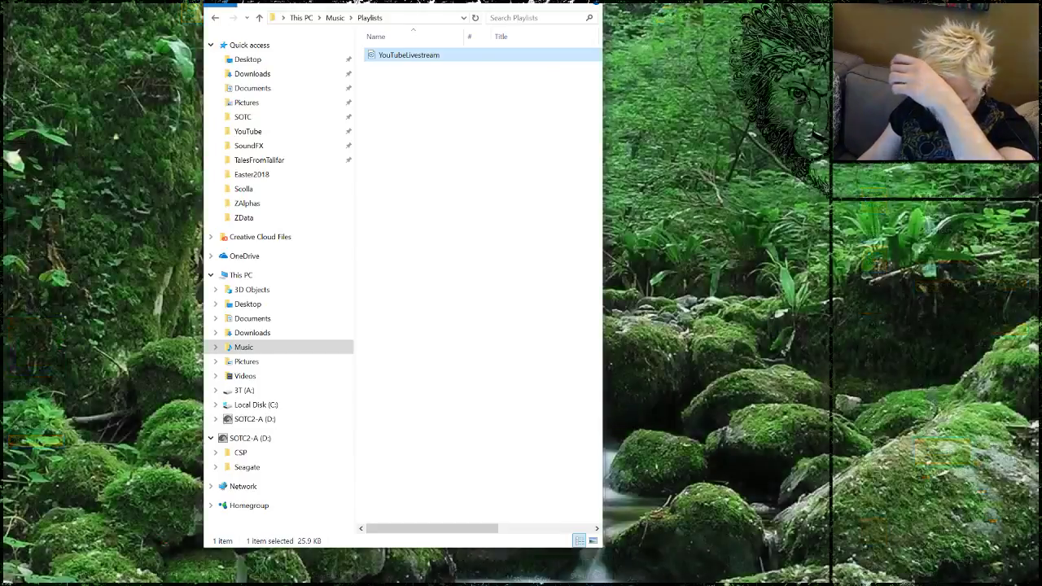
# Switch to File Explorer, check the saved tool in "New folder" under Illistrations, and rename that folder ScarredKing2.
pyautogui.click(163, 584)
pyautogui.click(244, 189)
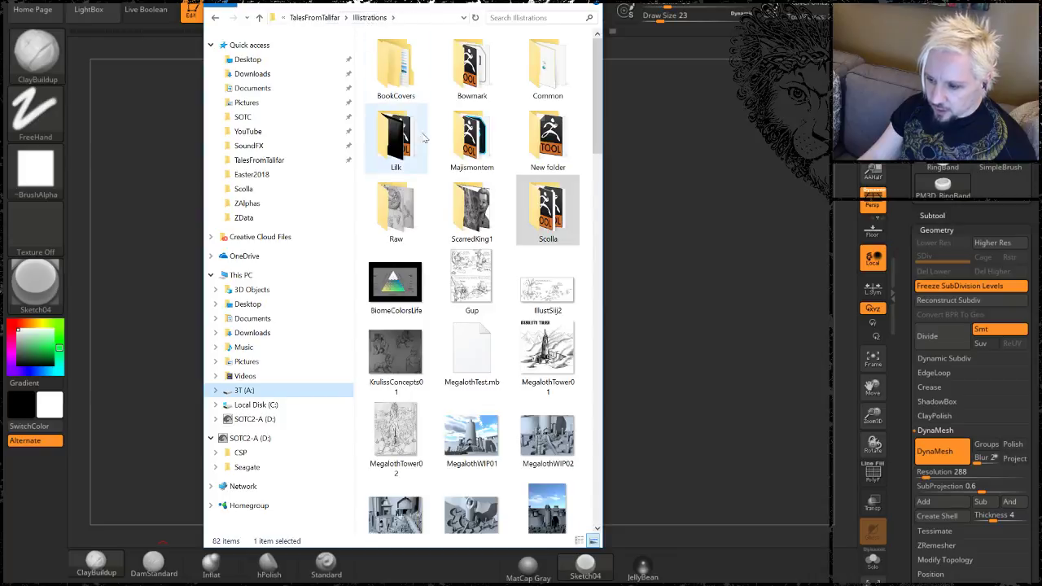
pyautogui.click(549, 166)
pyautogui.doubleClick(556, 172)
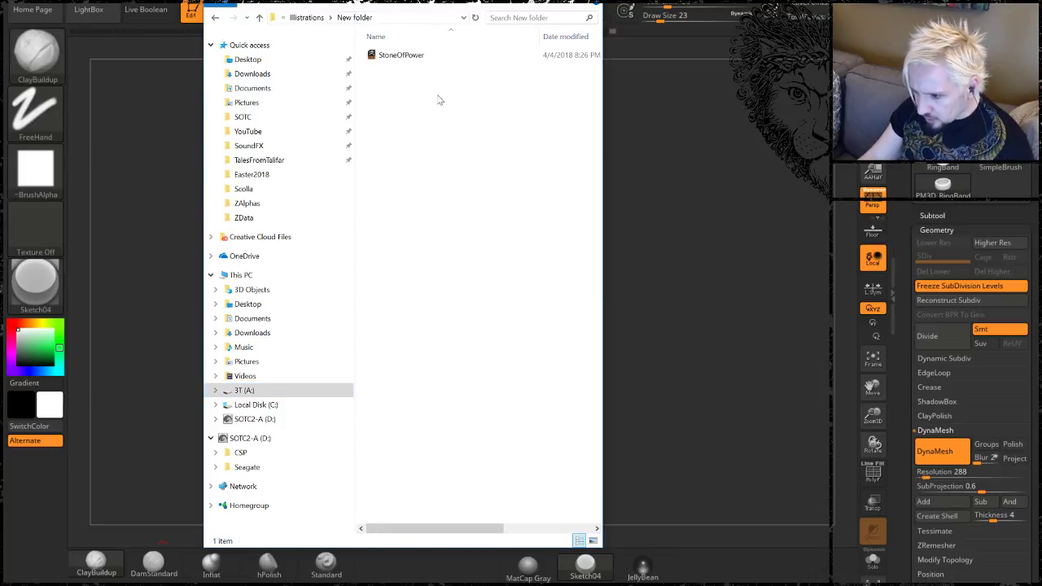
pyautogui.click(306, 17)
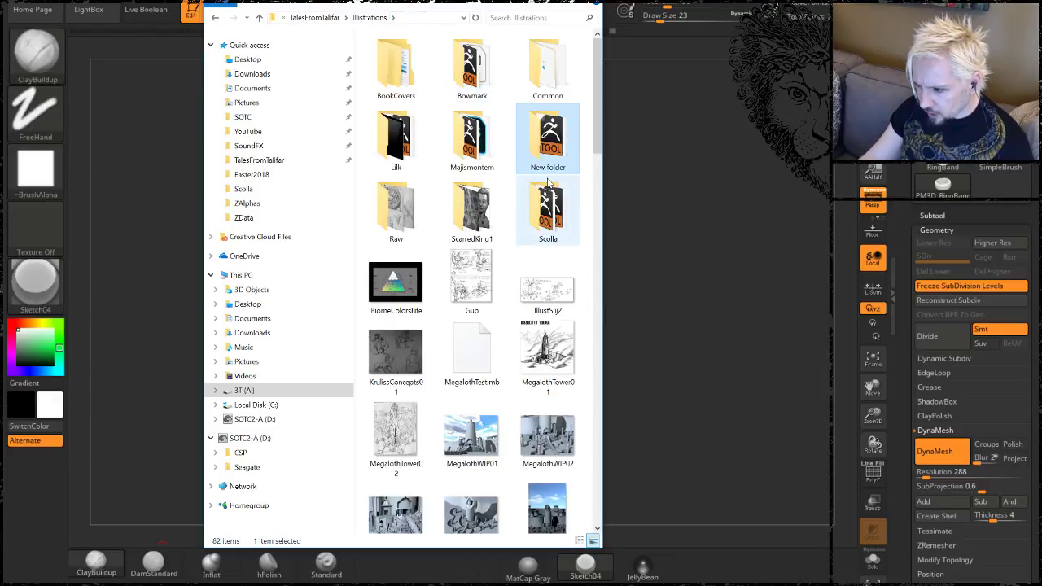
pyautogui.rightClick(549, 173)
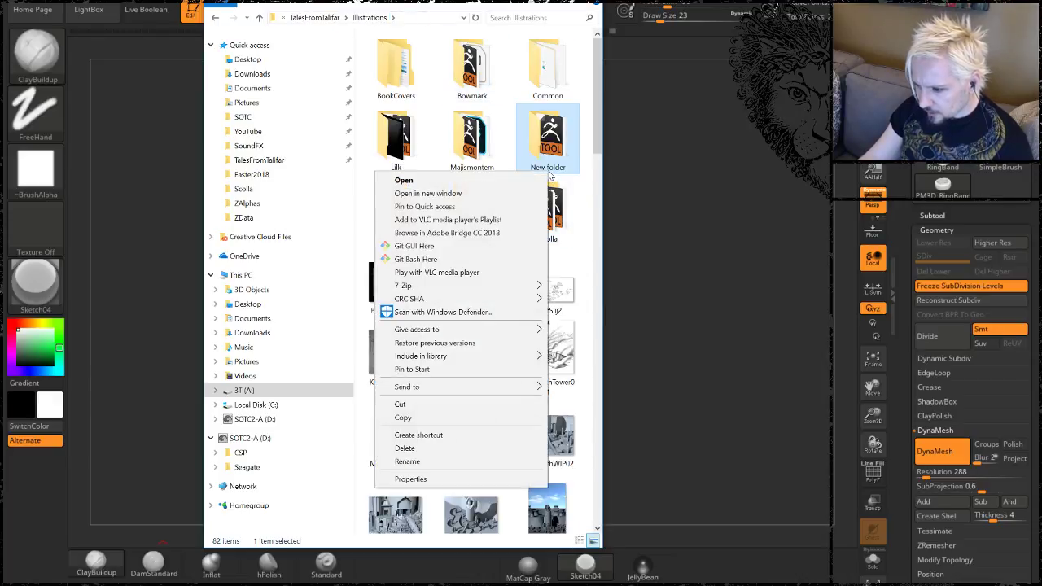
pyautogui.click(421, 461)
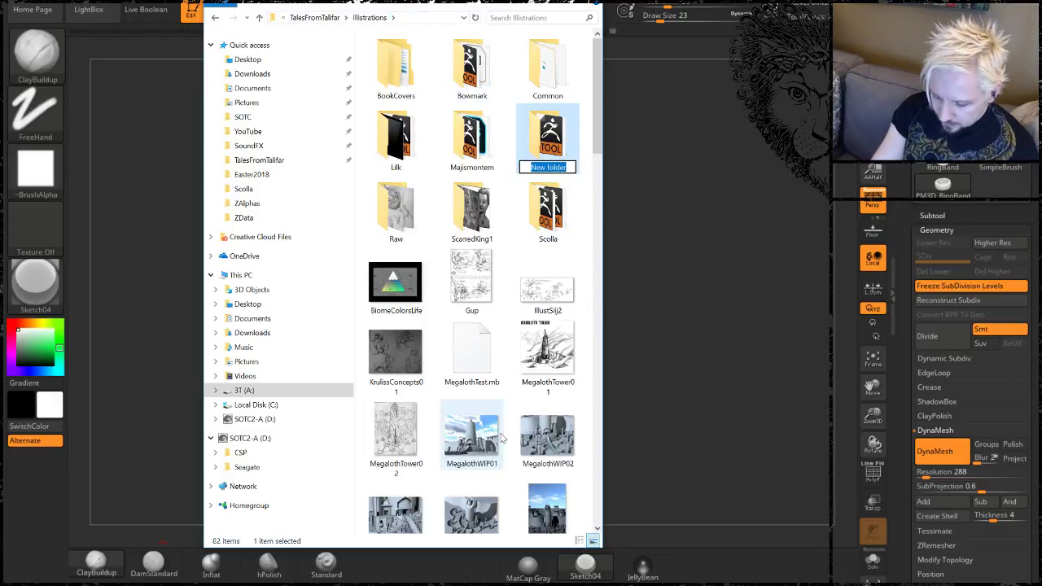
pyautogui.write('ScarredKing')
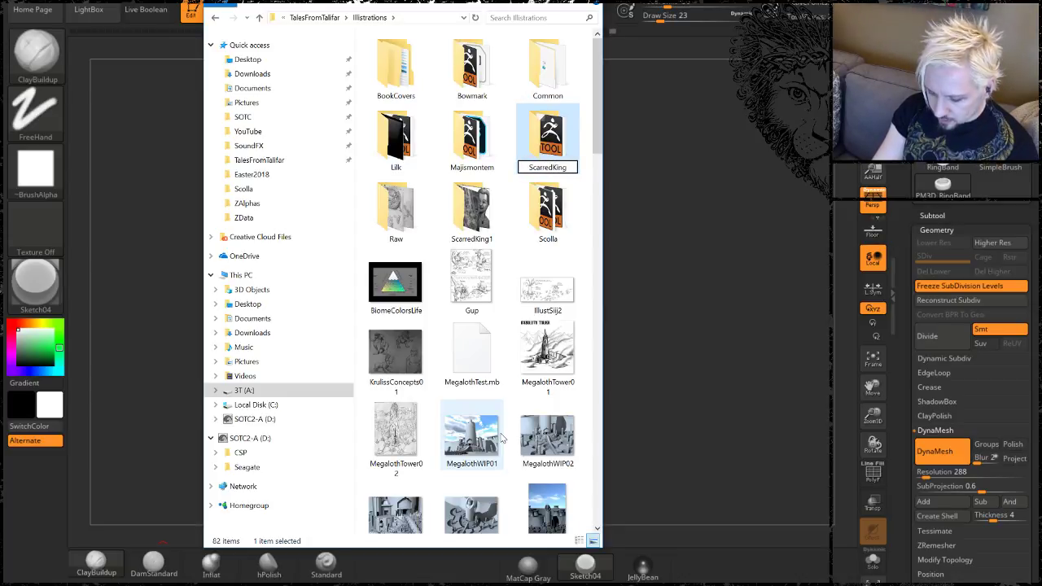
pyautogui.write('2')
pyautogui.press('Return')
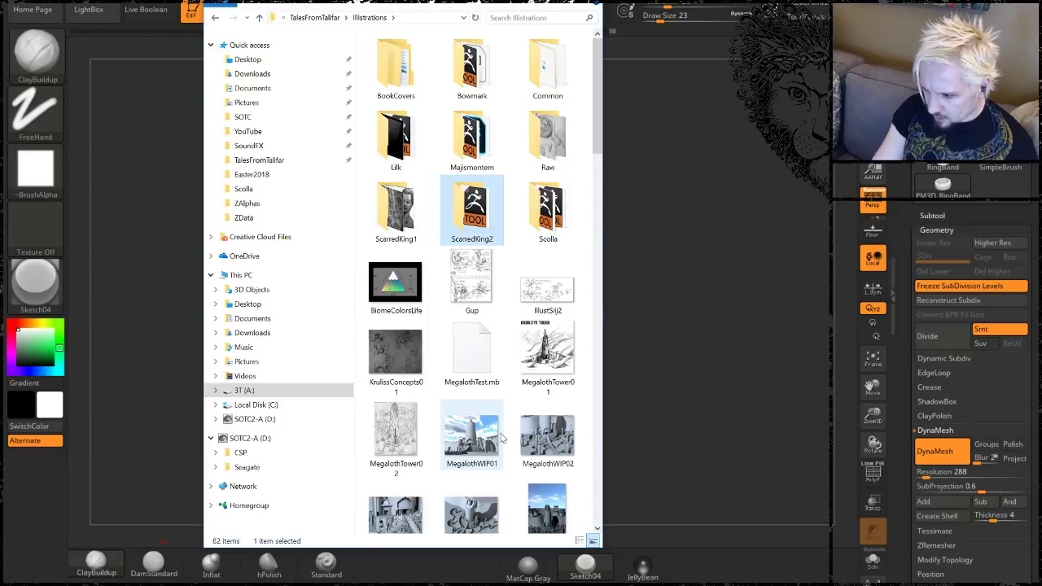
# Return to ZBrush and load the Scolla11 creature tool from the Scolla folder.
pyautogui.click(750, 208)
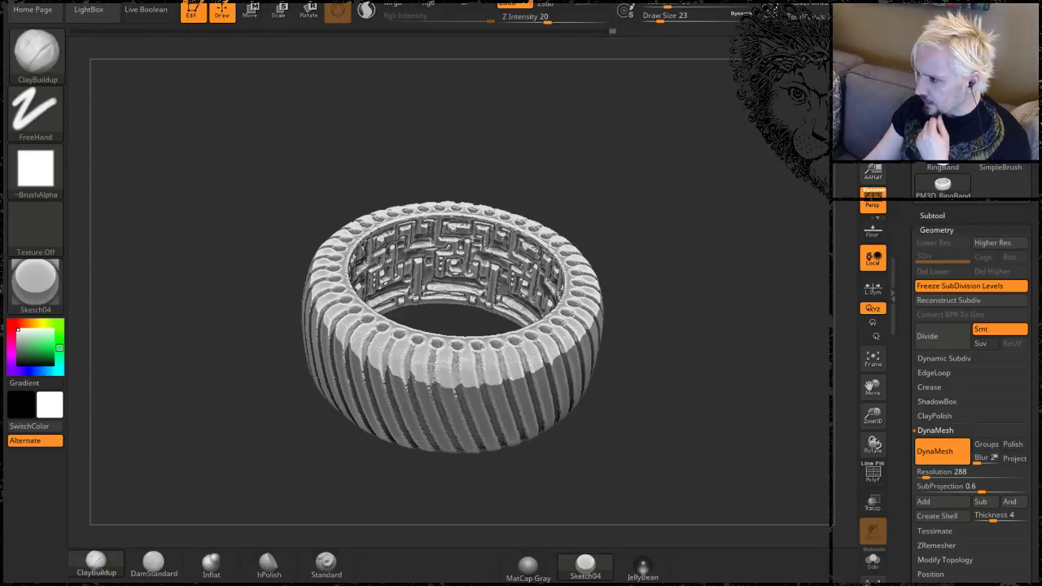
pyautogui.click(936, 39)
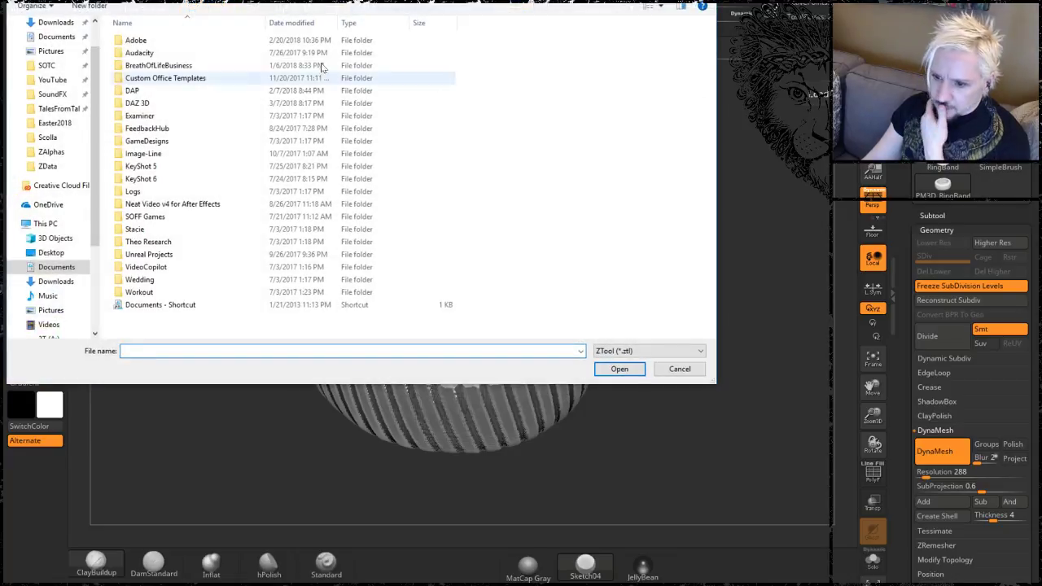
pyautogui.click(47, 136)
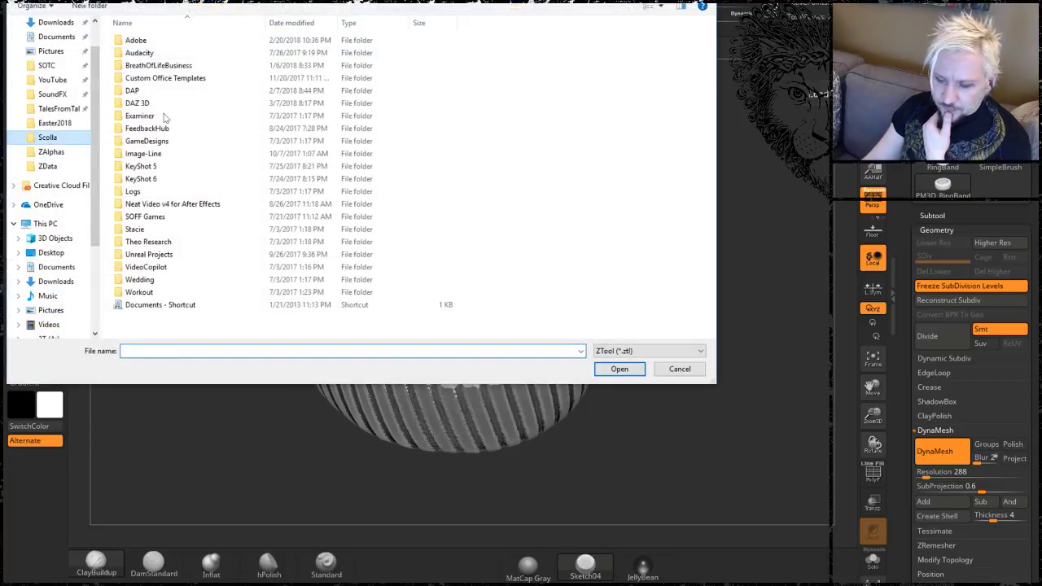
pyautogui.doubleClick(140, 178)
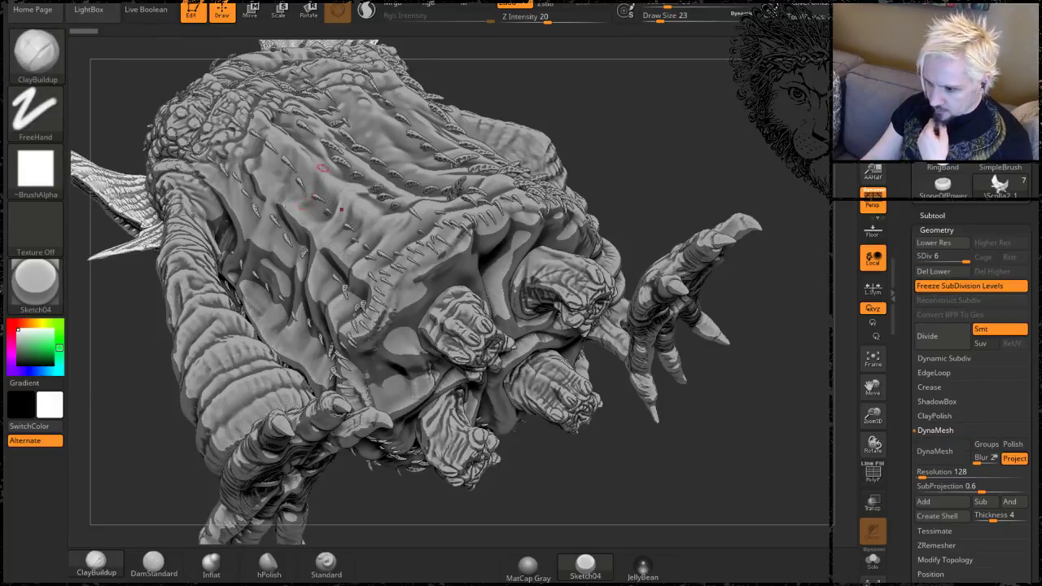
# Switch the creature to the MatCap Gray material and inspect the skin detail on its head.
pyautogui.moveTo(600, 89)
pyautogui.mouseDown()
pyautogui.moveTo(658, 157)
pyautogui.moveTo(675, 152)
pyautogui.moveTo(740, 285)
pyautogui.moveTo(749, 269)
pyautogui.moveTo(704, 312)
pyautogui.mouseUp()
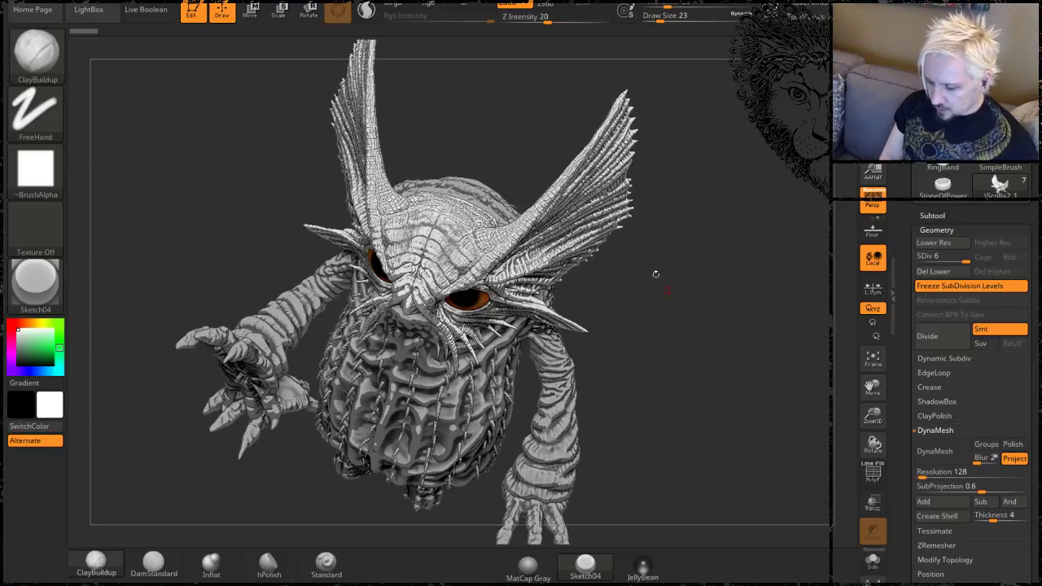
pyautogui.moveTo(700, 332); pyautogui.dragTo(562, 234)
pyautogui.moveTo(638, 179); pyautogui.dragTo(490, 198)
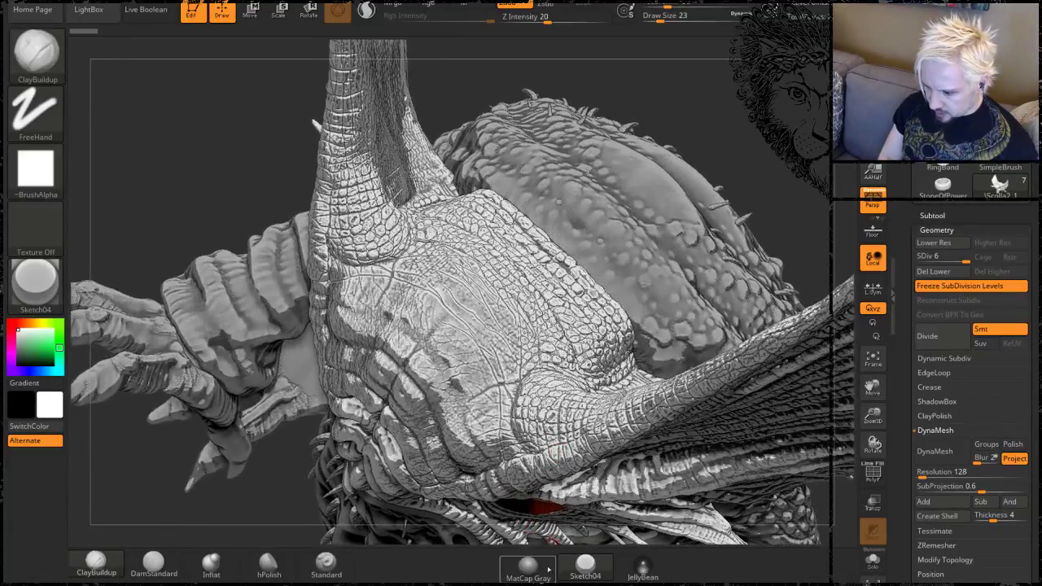
pyautogui.click(527, 566)
pyautogui.moveTo(203, 168); pyautogui.dragTo(427, 192)
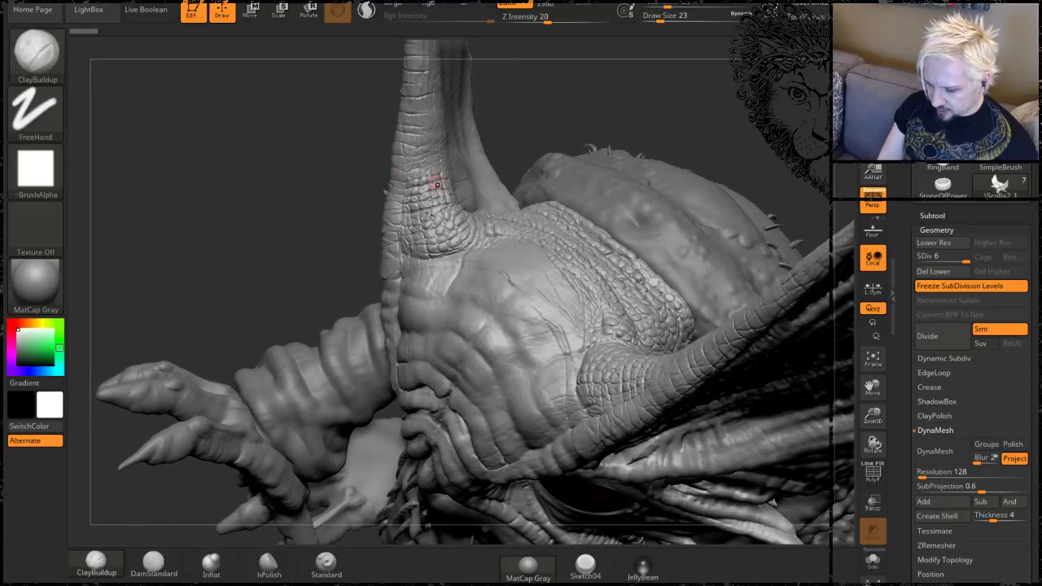
# Inspect the horn's ringed scales and the scaly skin on the side of the creature's head.
pyautogui.moveTo(257, 193); pyautogui.dragTo(373, 460)
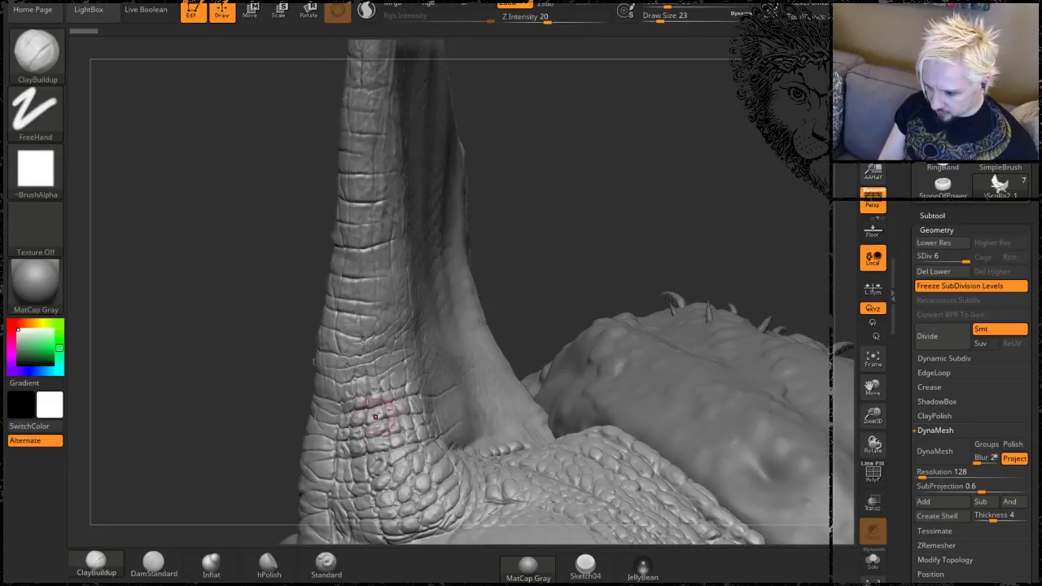
pyautogui.moveTo(568, 223); pyautogui.dragTo(342, 353)
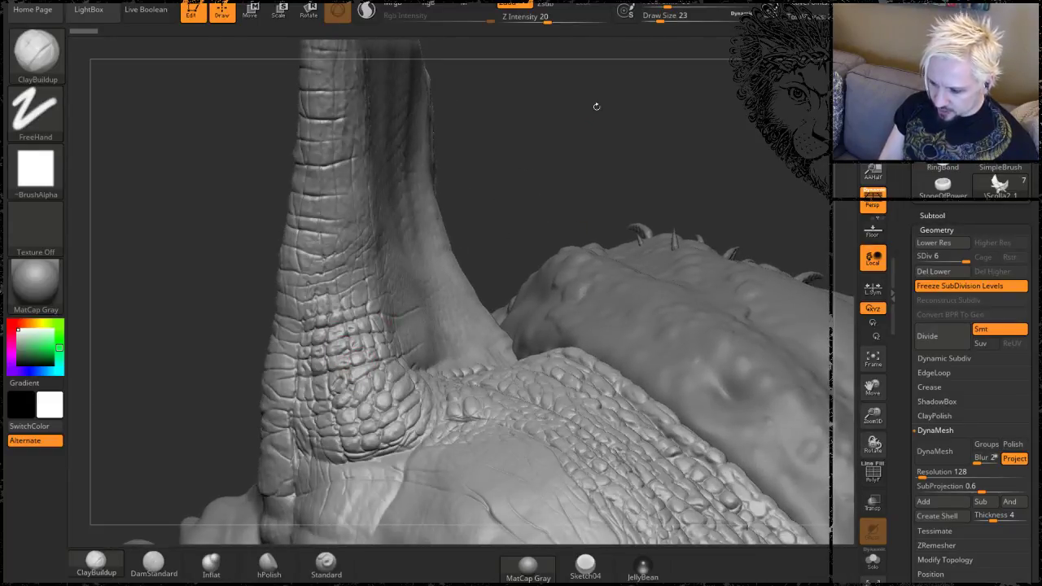
pyautogui.moveTo(760, 175); pyautogui.dragTo(562, 244)
pyautogui.moveTo(206, 348); pyautogui.dragTo(204, 428)
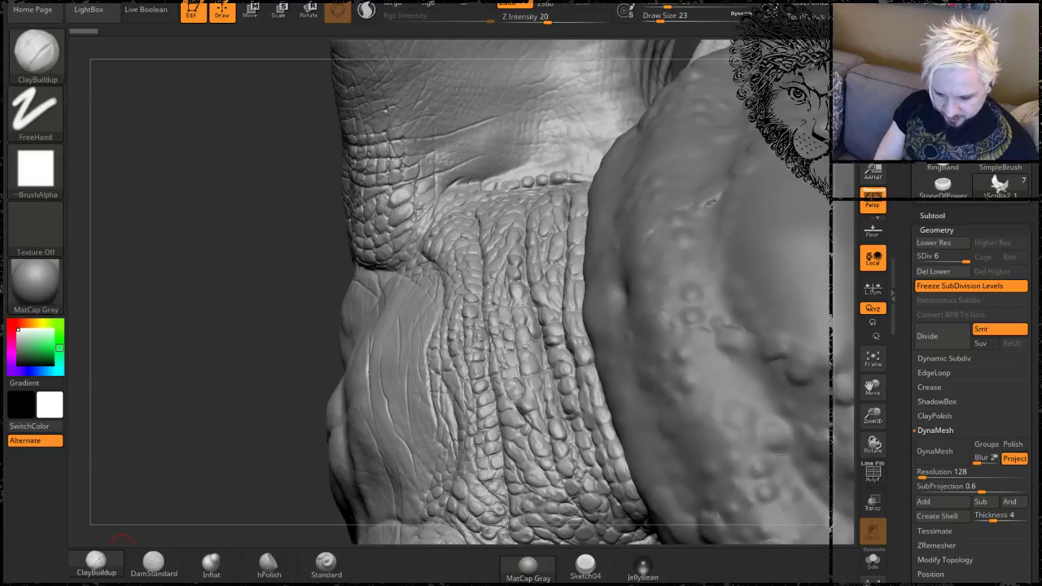
# Switch to the browser and watch part of the YouTube crocodile sculpting time lapse in a widened window.
pyautogui.press('super+d')
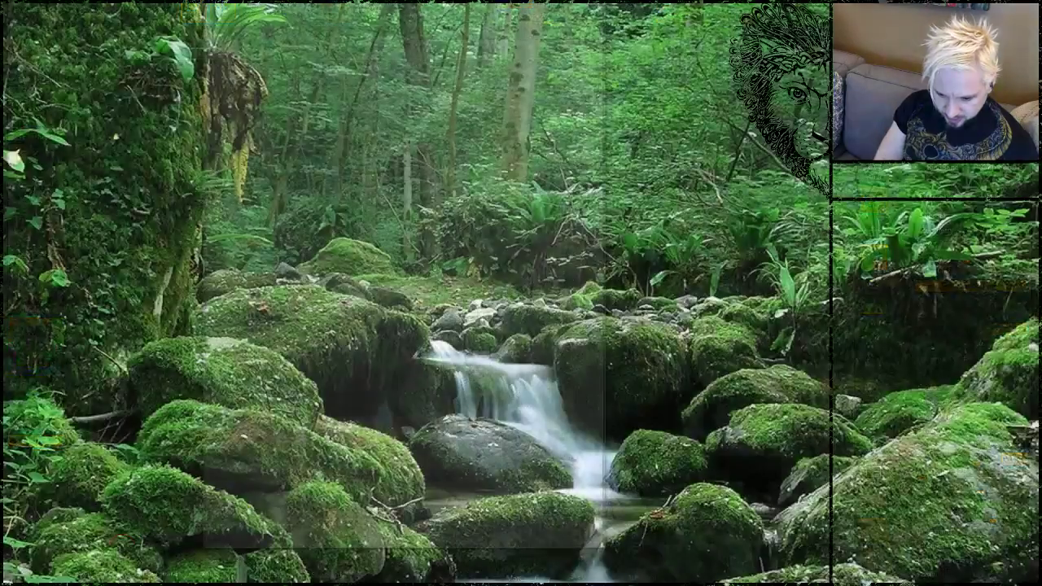
pyautogui.hotkey('alt', 'Tab')
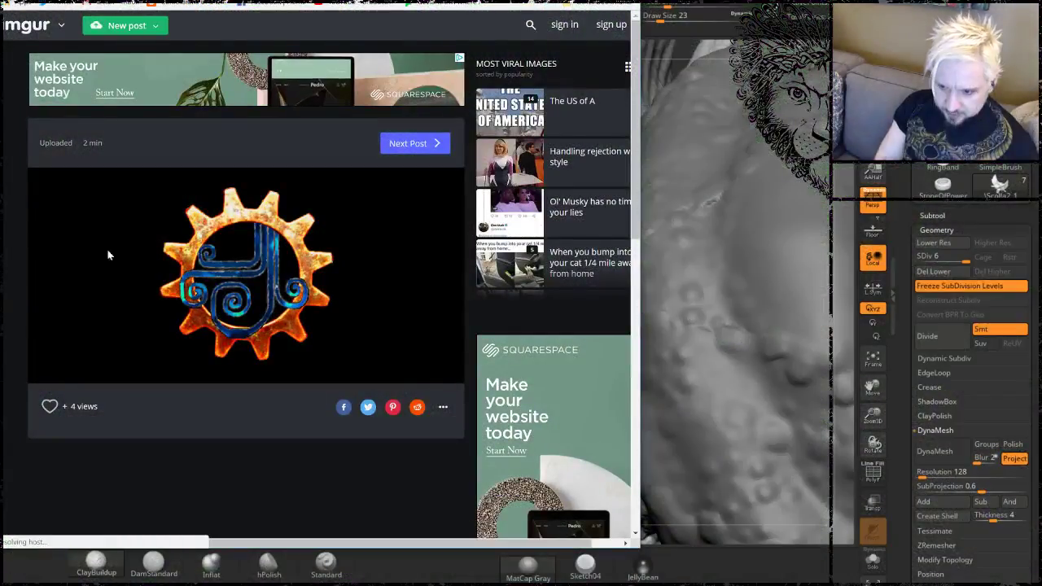
pyautogui.hotkey('ctrl', 'Tab')
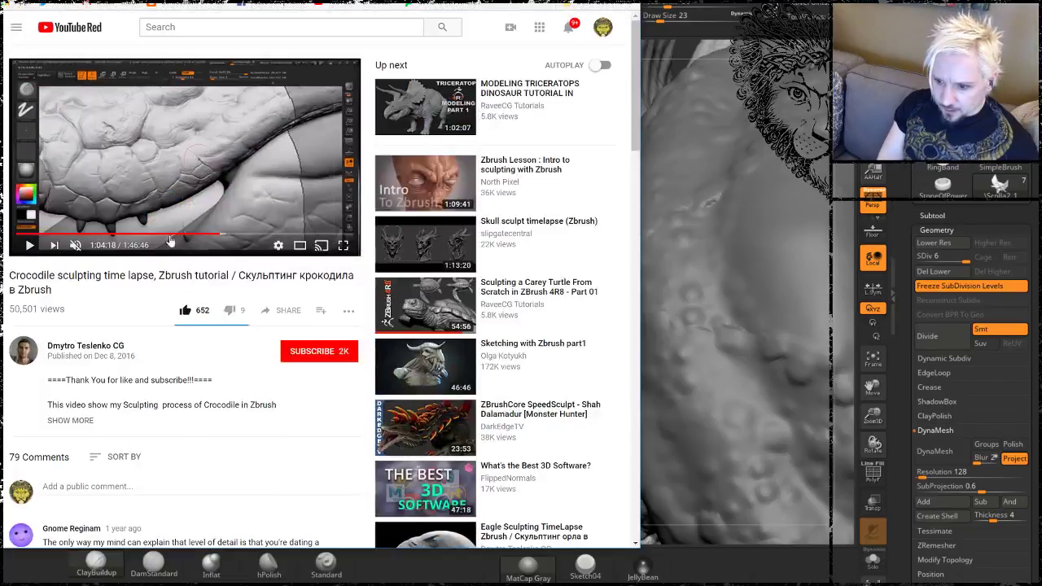
pyautogui.click(29, 246)
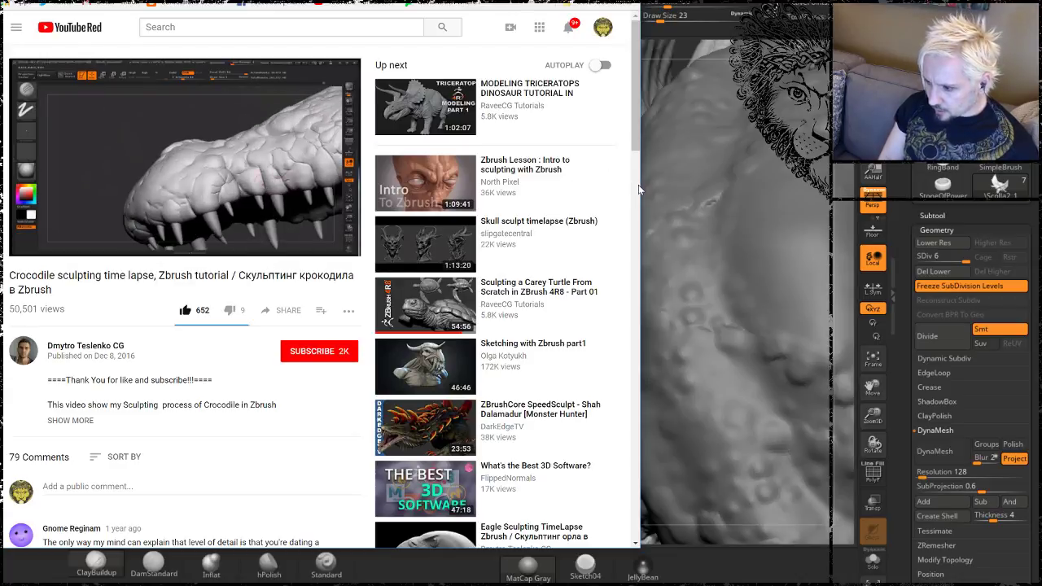
pyautogui.moveTo(641, 184); pyautogui.dragTo(958, 185)
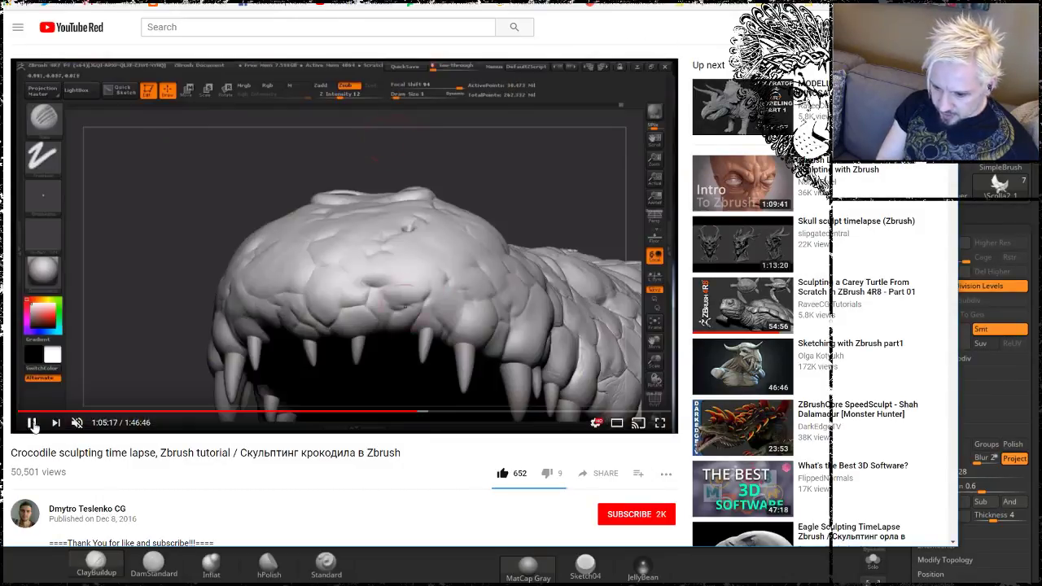
pyautogui.click(401, 198)
# Return to ZBrush and try ClayBuildup strokes on the creature's wrinkled forehead, undoing them.
pyautogui.hotkey('alt', 'Tab')
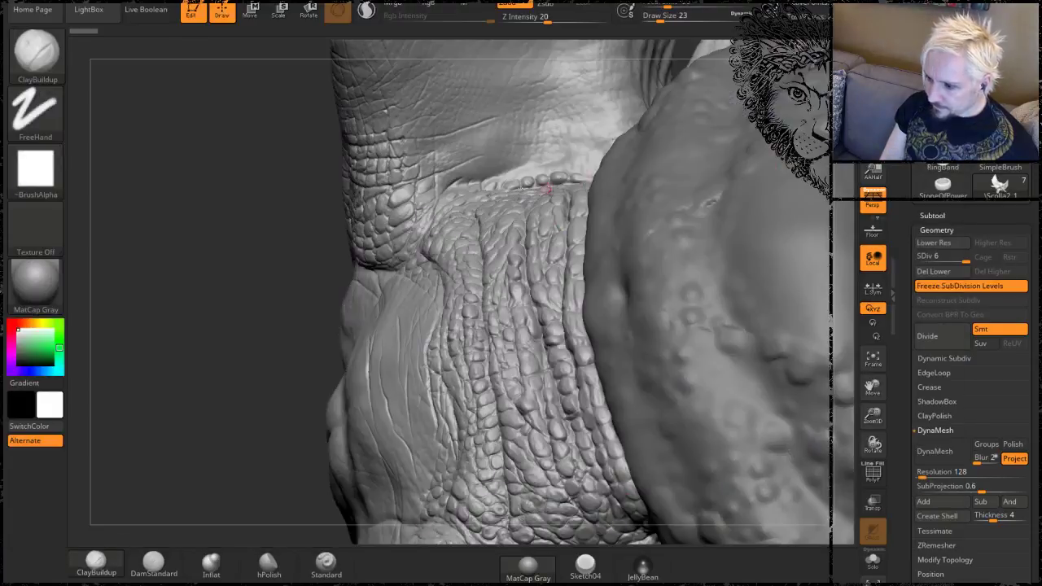
pyautogui.moveTo(251, 252)
pyautogui.mouseDown()
pyautogui.moveTo(239, 235)
pyautogui.moveTo(202, 242)
pyautogui.mouseUp()
pyautogui.moveTo(310, 403)
pyautogui.keyDown('alt'); pyautogui.mouseDown()
pyautogui.moveTo(237, 260)
pyautogui.moveTo(297, 285)
pyautogui.mouseUp(); pyautogui.keyUp('alt')
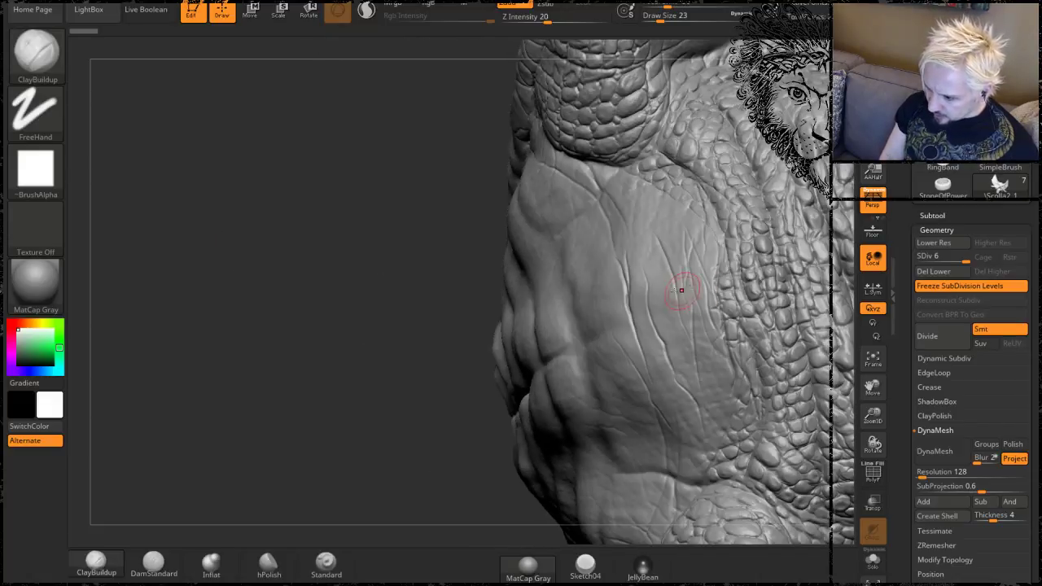
pyautogui.moveTo(644, 234)
pyautogui.mouseDown()
pyautogui.moveTo(607, 374)
pyautogui.moveTo(660, 310)
pyautogui.moveTo(623, 342)
pyautogui.mouseUp()
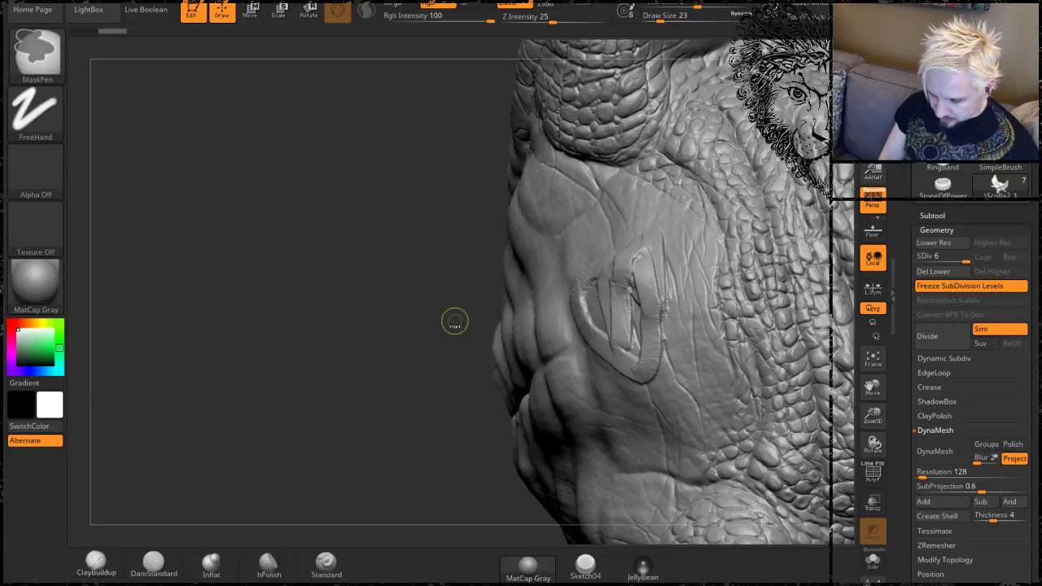
pyautogui.hotkey('ctrl', 'z')
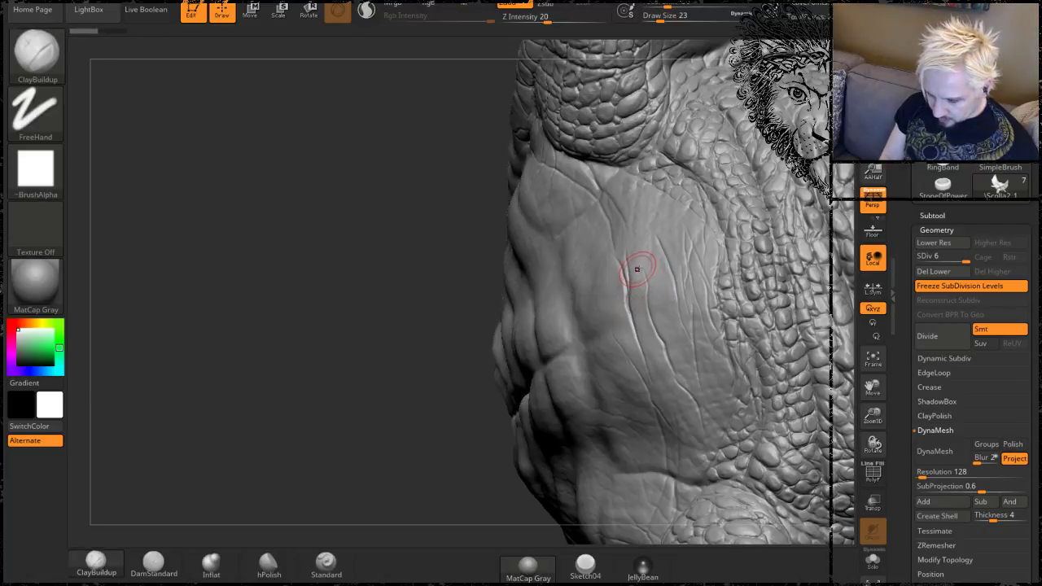
pyautogui.moveTo(676, 349); pyautogui.dragTo(655, 272)
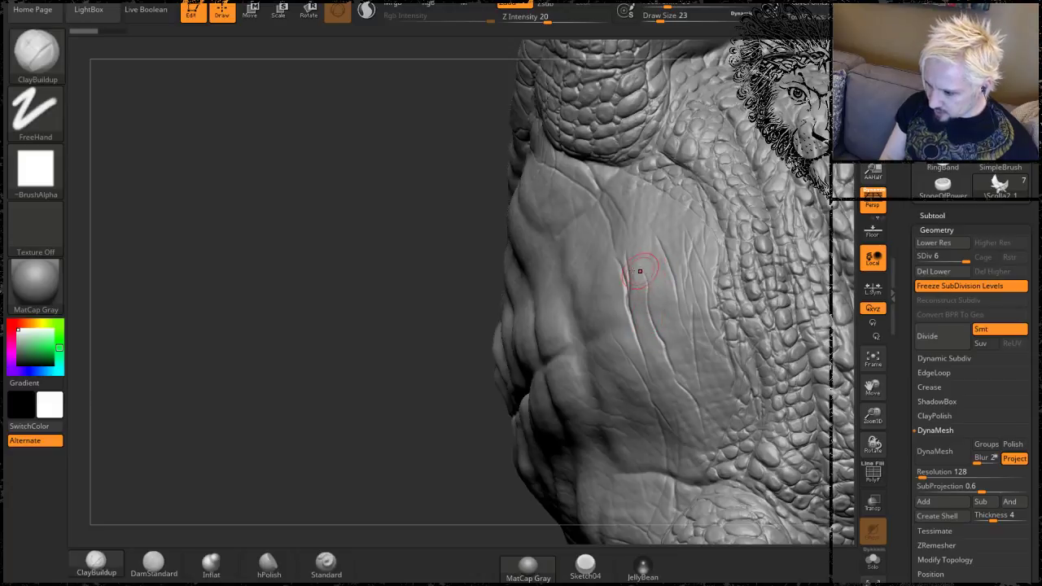
# Choose the Elastic brush, try a dotted stroke with it on the creature's forehead, and undo it.
pyautogui.moveTo(421, 268)
pyautogui.mouseDown()
pyautogui.moveTo(218, 216)
pyautogui.moveTo(171, 163)
pyautogui.mouseUp()
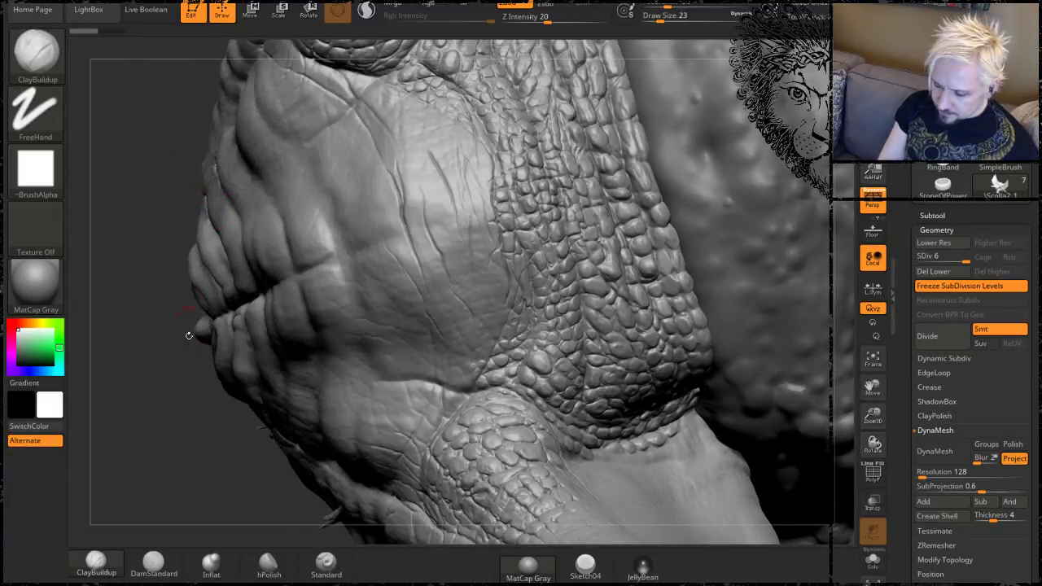
pyautogui.moveTo(160, 340); pyautogui.dragTo(274, 233)
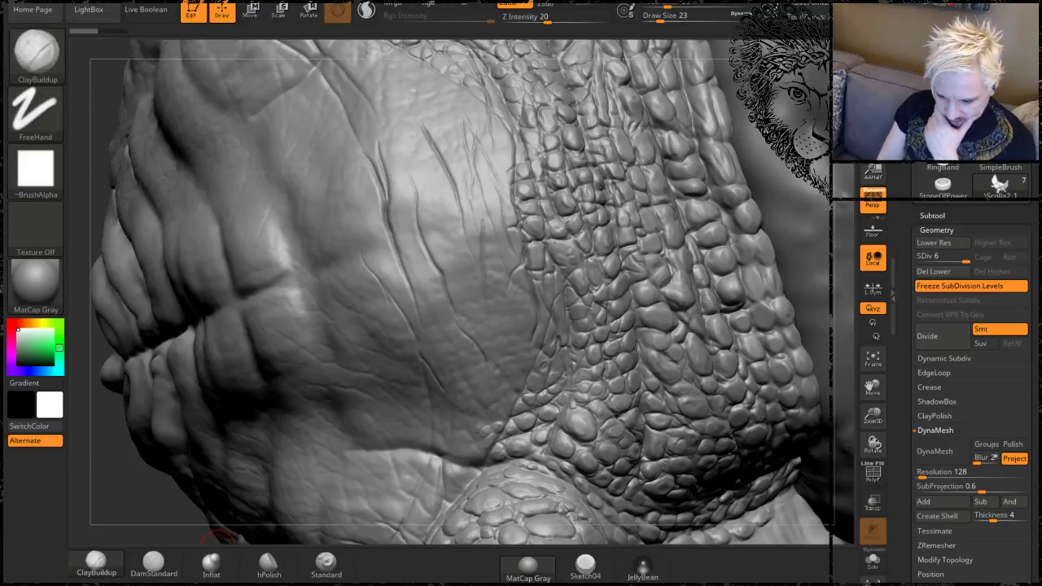
pyautogui.press('b')
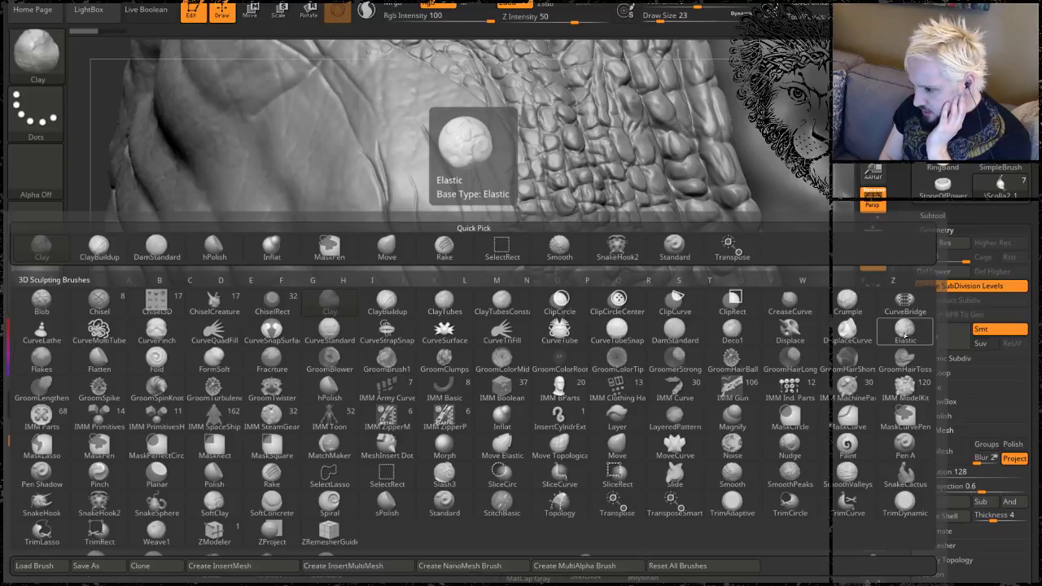
pyautogui.click(903, 334)
pyautogui.moveTo(433, 245)
pyautogui.mouseDown()
pyautogui.moveTo(411, 163)
pyautogui.moveTo(432, 175)
pyautogui.moveTo(448, 268)
pyautogui.moveTo(420, 277)
pyautogui.moveTo(350, 236)
pyautogui.moveTo(407, 154)
pyautogui.moveTo(310, 139)
pyautogui.moveTo(358, 195)
pyautogui.mouseUp()
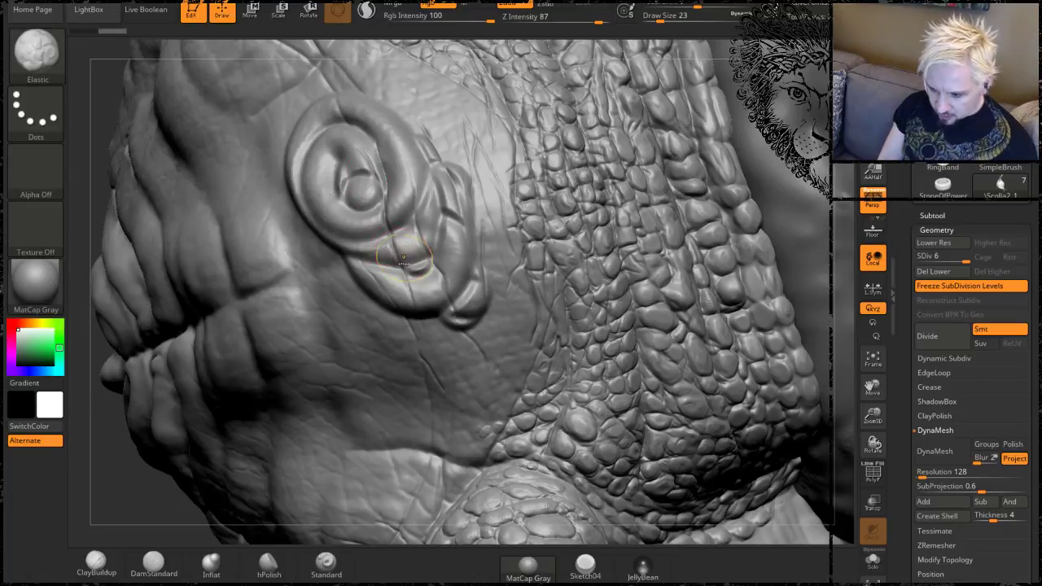
pyautogui.hotkey('ctrl', 'z')
pyautogui.hotkey('ctrl', 'z')
pyautogui.hotkey('ctrl', 'z')
pyautogui.hotkey('ctrl', 'z')
pyautogui.hotkey('ctrl', 'z')
pyautogui.hotkey('ctrl', 'z')
pyautogui.hotkey('ctrl', 'z')
pyautogui.hotkey('ctrl', 'z')
# Set the Elastic brush to the Spray stroke, try it without an alpha on the forehead, and undo the result.
pyautogui.click(36, 121)
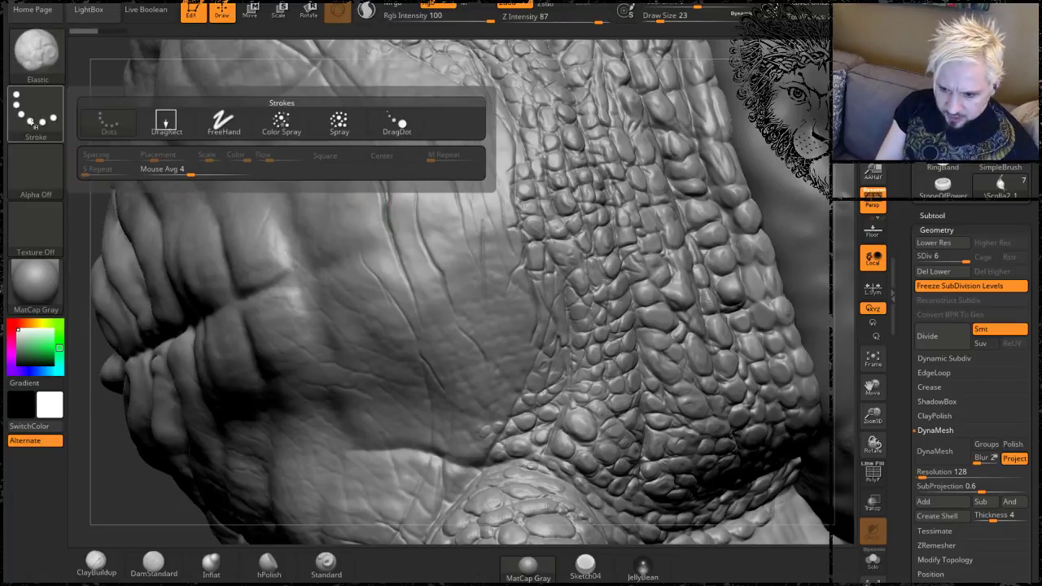
pyautogui.click(338, 123)
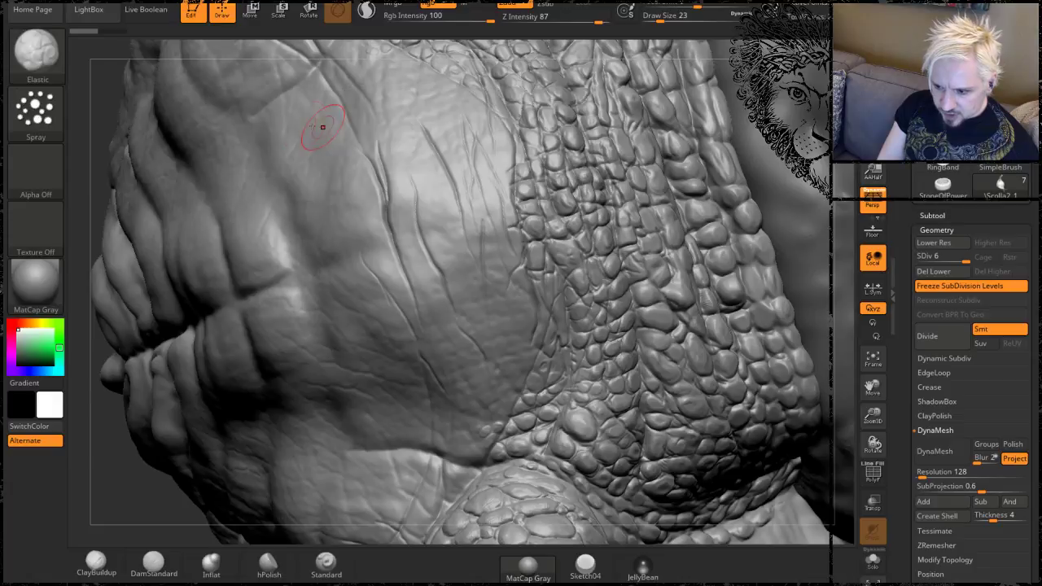
pyautogui.click(45, 171)
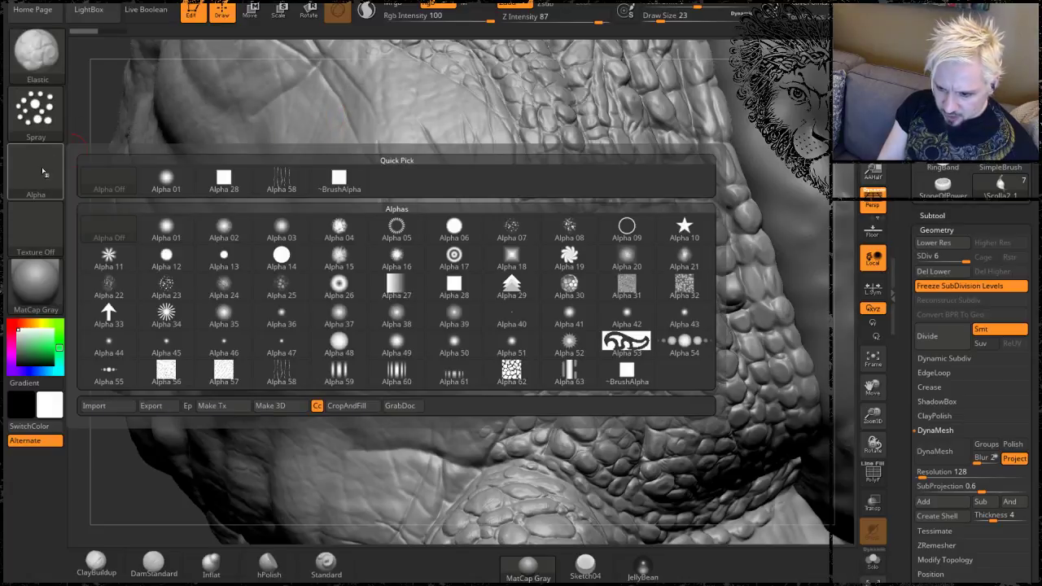
pyautogui.moveTo(396, 151)
pyautogui.mouseDown()
pyautogui.moveTo(423, 342)
pyautogui.moveTo(452, 400)
pyautogui.moveTo(411, 122)
pyautogui.mouseUp()
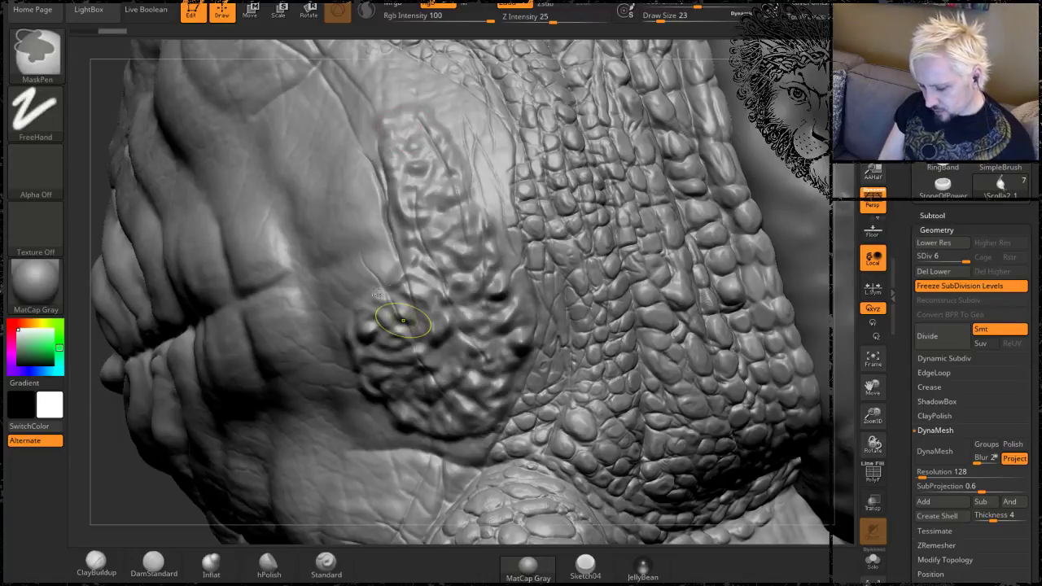
pyautogui.hotkey('ctrl', 'z')
# Spray faint bumps over the forehead with the Elastic brush at Draw Size 143, raising Z Intensity from 4 to 10.
pyautogui.press(']')
pyautogui.press('s')
pyautogui.moveTo(417, 249); pyautogui.dragTo(456, 244)
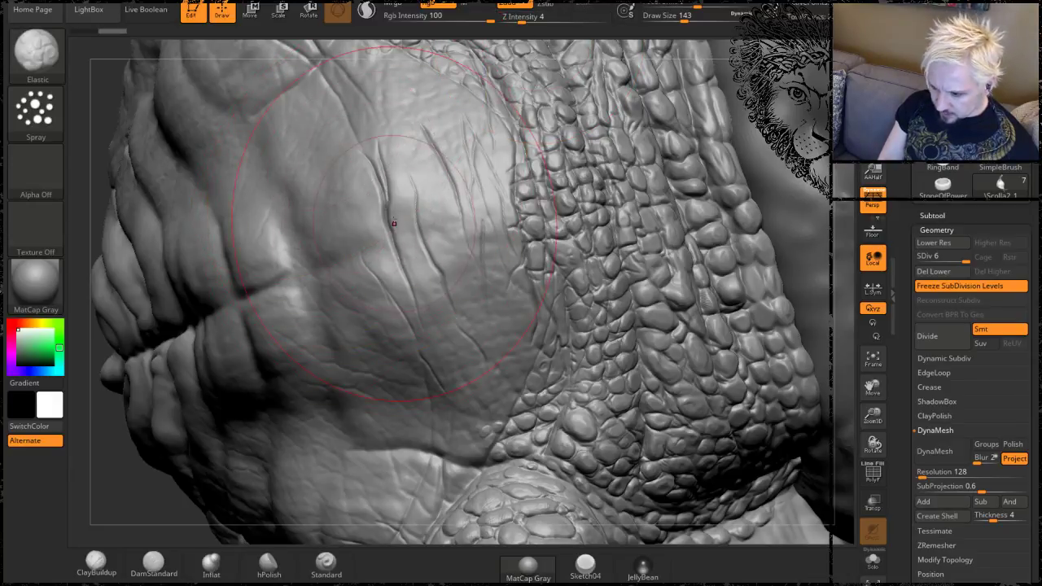
pyautogui.moveTo(394, 309); pyautogui.dragTo(391, 248)
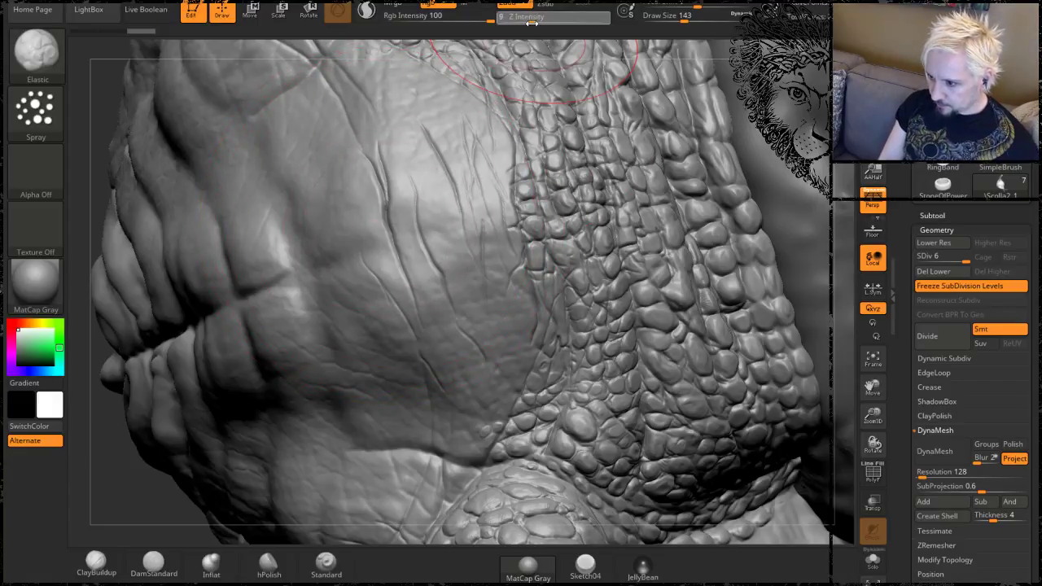
pyautogui.moveTo(535, 23); pyautogui.dragTo(533, 23)
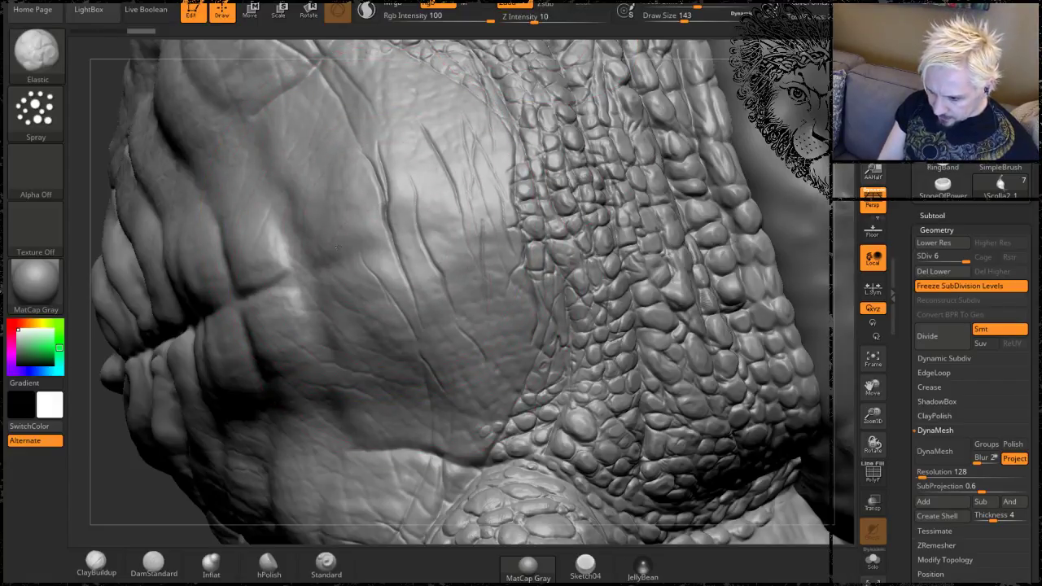
pyautogui.moveTo(355, 265); pyautogui.dragTo(366, 254)
# Reduce the Elastic brush's Draw Size to 67, raise Z Intensity to 36, and try spraying the forehead skin.
pyautogui.press('[')
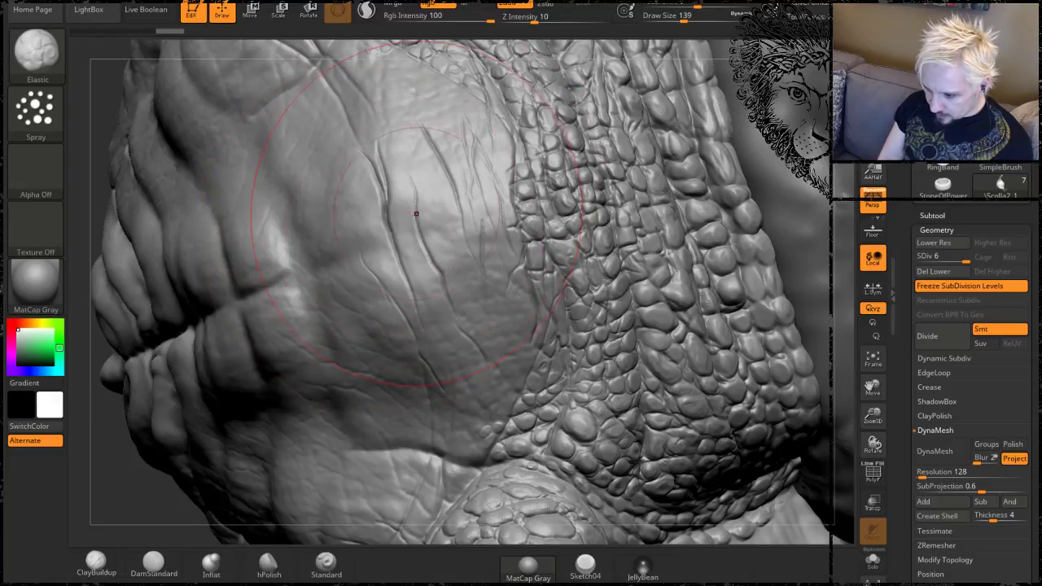
pyautogui.press('[')
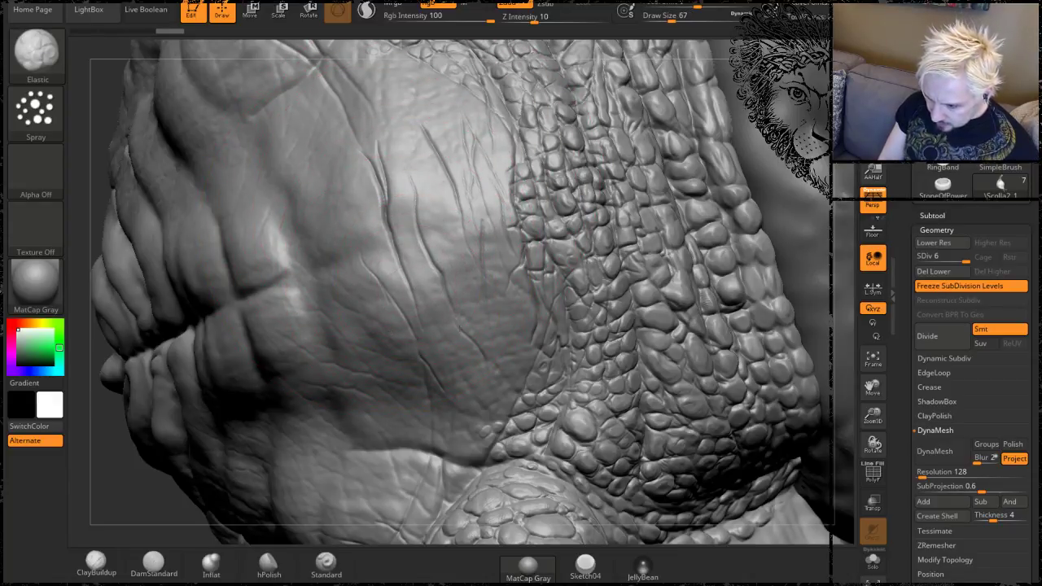
pyautogui.moveTo(445, 231); pyautogui.dragTo(445, 130)
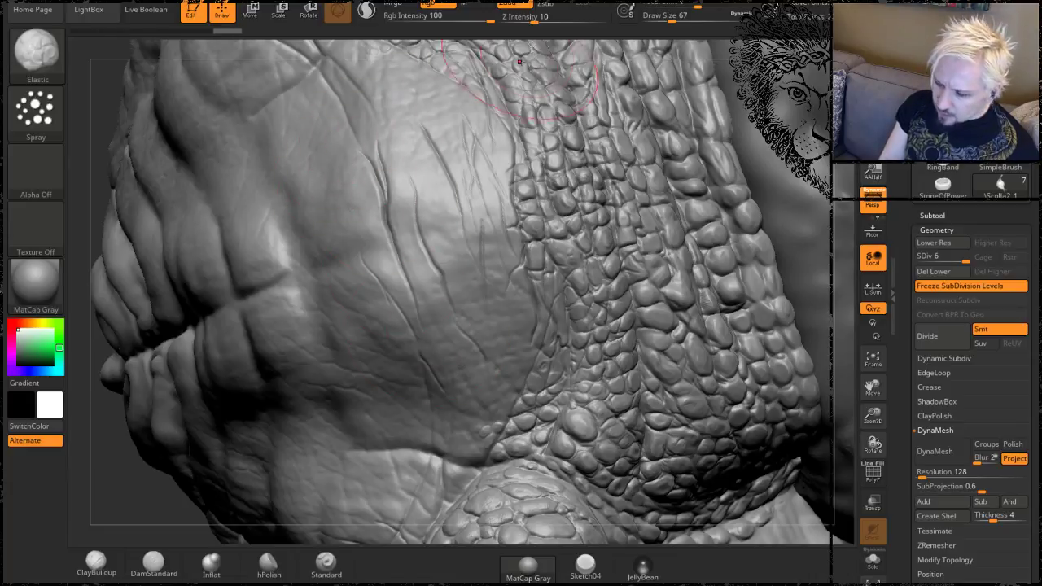
pyautogui.moveTo(537, 18); pyautogui.dragTo(562, 18)
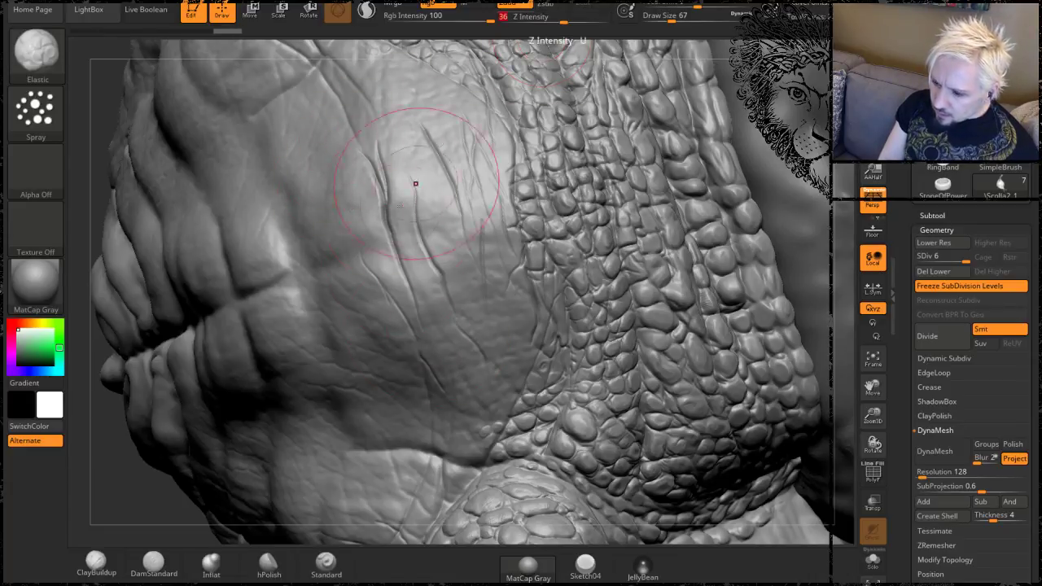
pyautogui.moveTo(371, 155)
pyautogui.mouseDown()
pyautogui.moveTo(394, 248)
pyautogui.moveTo(399, 203)
pyautogui.moveTo(431, 253)
pyautogui.moveTo(382, 236)
pyautogui.moveTo(358, 301)
pyautogui.moveTo(375, 167)
pyautogui.moveTo(440, 211)
pyautogui.moveTo(415, 276)
pyautogui.moveTo(423, 187)
pyautogui.mouseUp()
pyautogui.moveTo(128, 489); pyautogui.dragTo(361, 249)
pyautogui.moveTo(678, 167)
pyautogui.mouseDown()
pyautogui.moveTo(635, 212)
pyautogui.moveTo(570, 244)
pyautogui.moveTo(668, 154)
pyautogui.mouseUp()
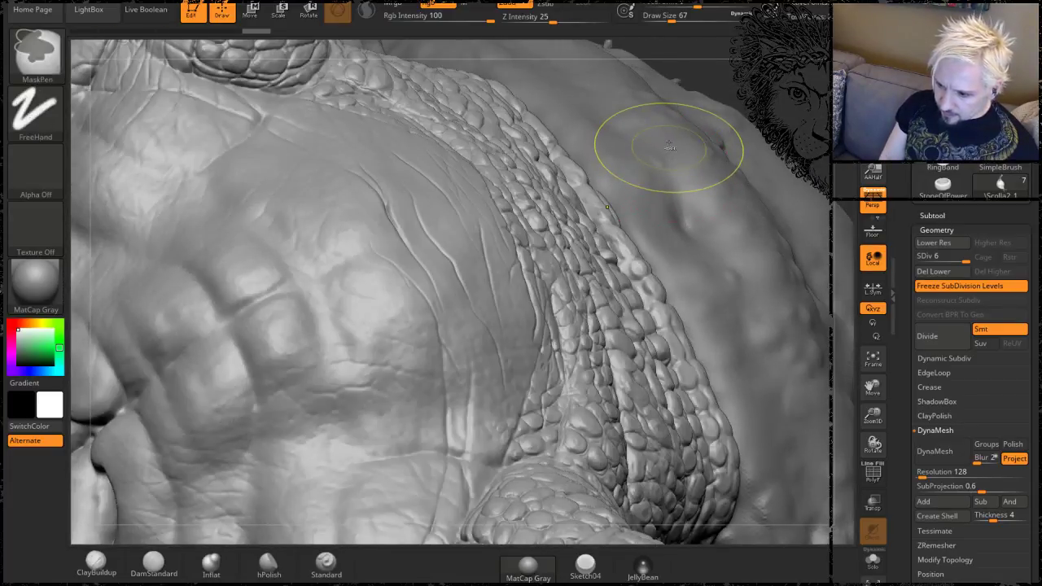
pyautogui.keyDown('ctrl'); pyautogui.click(668, 149); pyautogui.keyUp('ctrl')
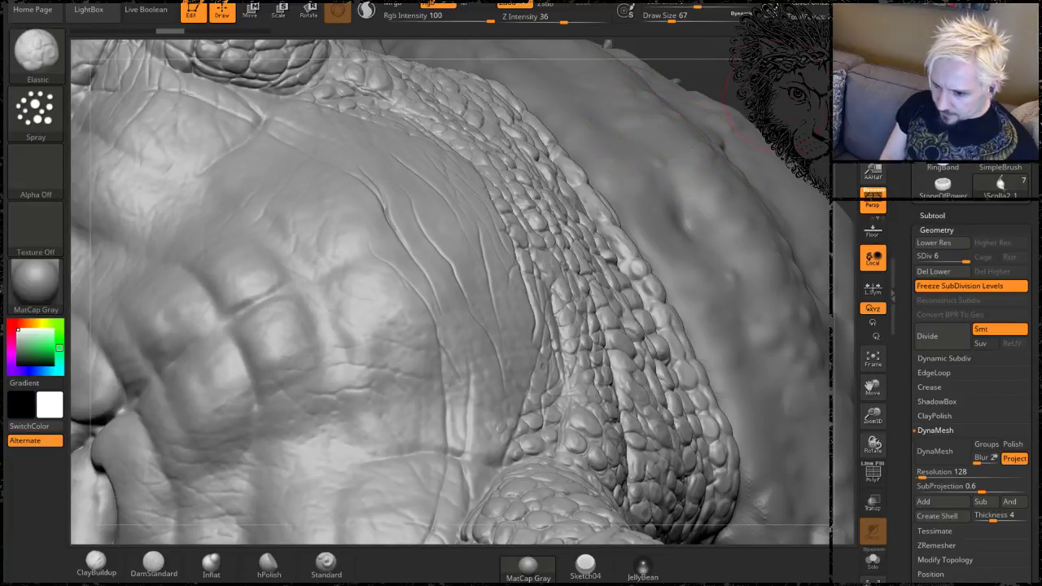
# Switch to the Blob brush, try a stroke with it across the forehead, and undo the stroke.
pyautogui.moveTo(749, 114); pyautogui.dragTo(143, 136)
pyautogui.click(36, 61)
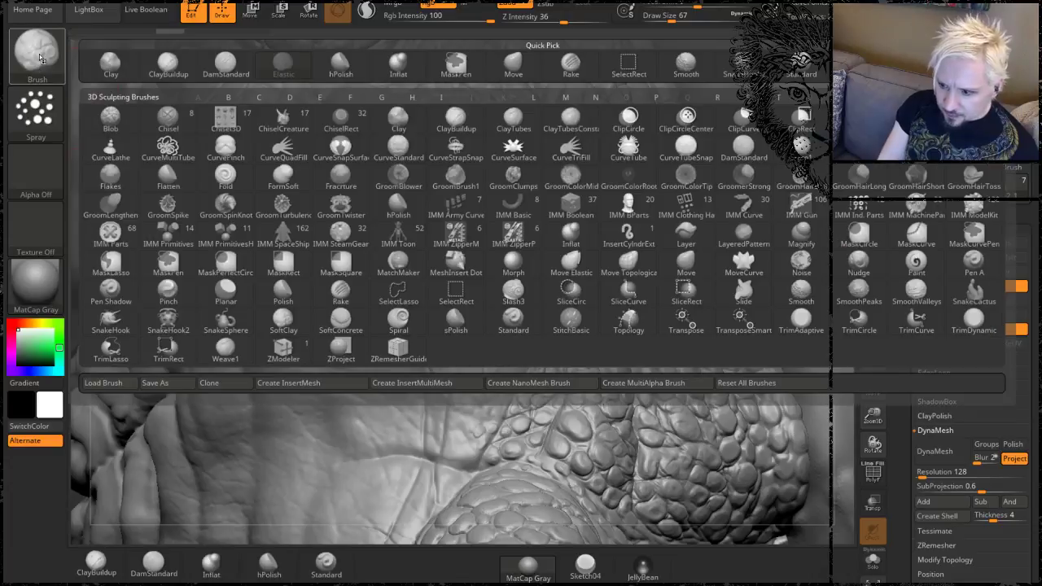
pyautogui.moveTo(348, 235)
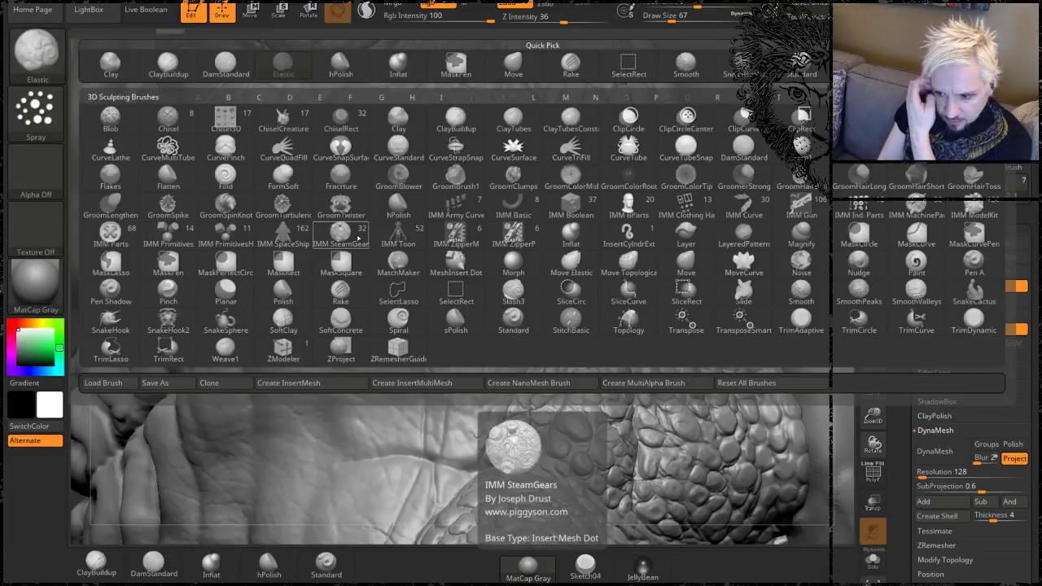
pyautogui.click(110, 118)
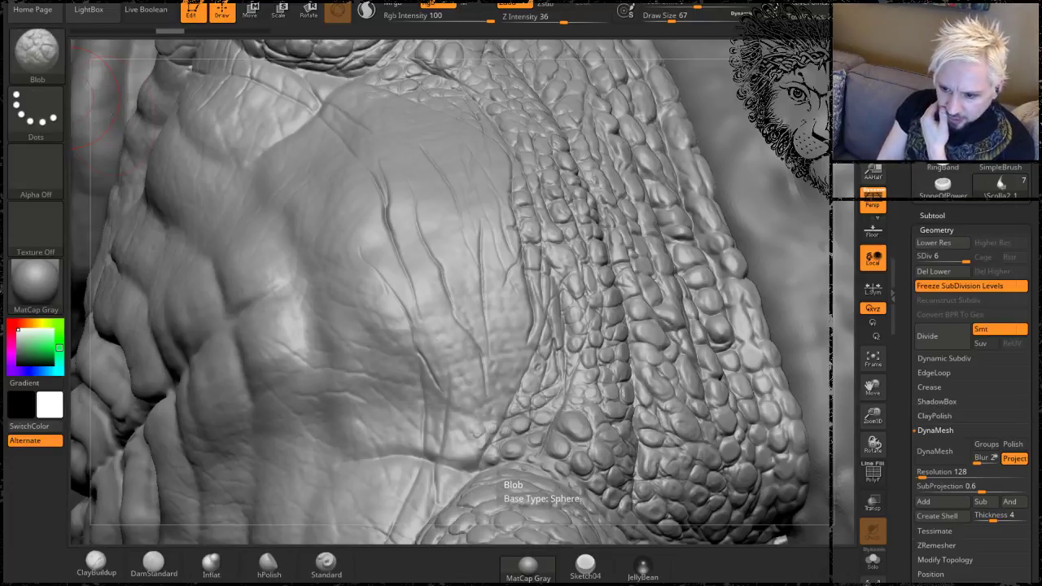
pyautogui.moveTo(355, 220)
pyautogui.mouseDown()
pyautogui.moveTo(363, 265)
pyautogui.moveTo(389, 296)
pyautogui.moveTo(444, 224)
pyautogui.moveTo(374, 147)
pyautogui.moveTo(285, 122)
pyautogui.moveTo(236, 236)
pyautogui.moveTo(279, 344)
pyautogui.moveTo(342, 407)
pyautogui.moveTo(379, 302)
pyautogui.mouseUp()
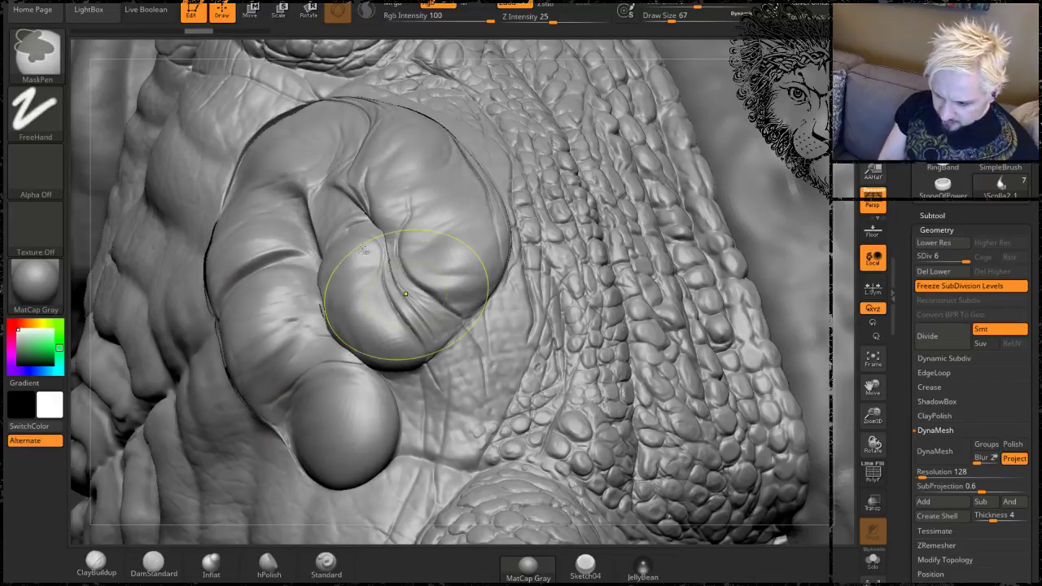
pyautogui.hotkey('ctrl', 'z')
# Set the Blob brush to the Spray stroke and spray texture across the forehead bulge.
pyautogui.click(36, 111)
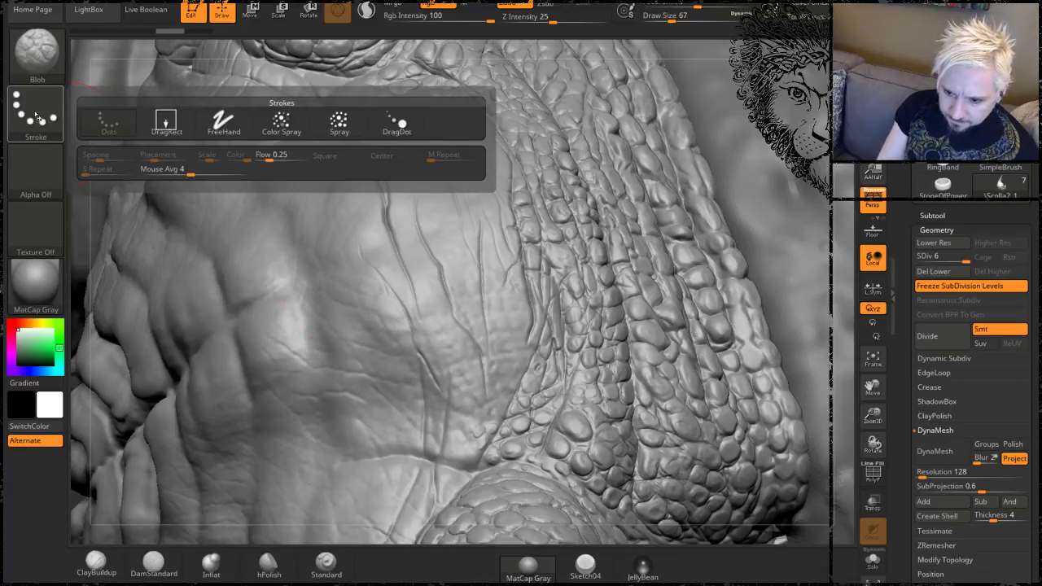
pyautogui.click(339, 122)
pyautogui.moveTo(358, 187)
pyautogui.mouseDown()
pyautogui.moveTo(414, 203)
pyautogui.moveTo(447, 195)
pyautogui.moveTo(301, 162)
pyautogui.moveTo(387, 294)
pyautogui.moveTo(358, 358)
pyautogui.moveTo(382, 415)
pyautogui.moveTo(439, 334)
pyautogui.moveTo(407, 163)
pyautogui.moveTo(277, 138)
pyautogui.moveTo(200, 269)
pyautogui.moveTo(236, 374)
pyautogui.moveTo(309, 336)
pyautogui.moveTo(300, 326)
pyautogui.mouseUp()
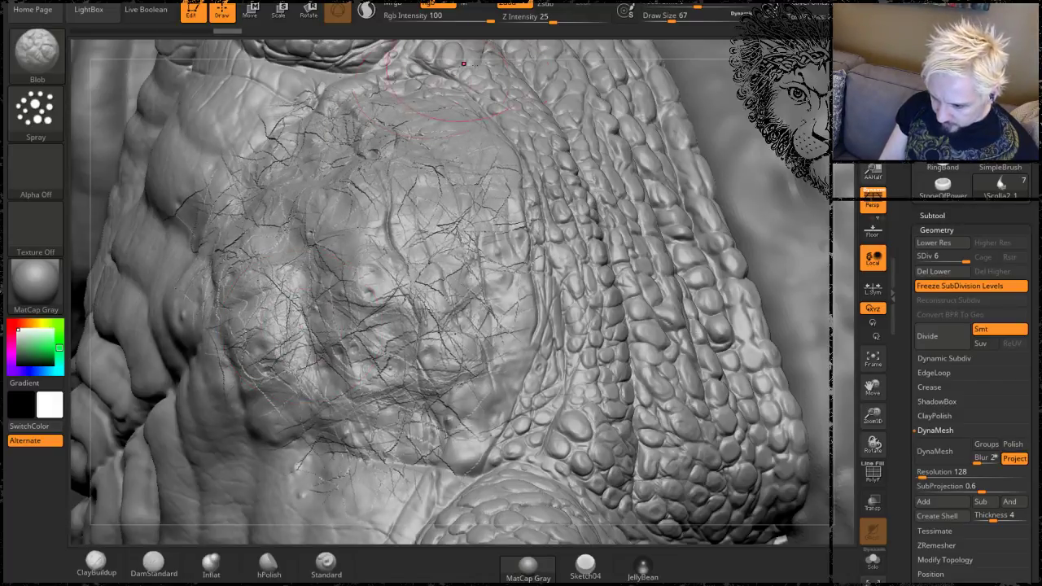
pyautogui.moveTo(841, 170); pyautogui.dragTo(827, 130)
pyautogui.moveTo(705, 130)
pyautogui.mouseDown()
pyautogui.moveTo(737, 163)
pyautogui.moveTo(651, 195)
pyautogui.moveTo(586, 187)
pyautogui.mouseUp()
# Try smoothing the Blob-sprayed forehead texture and undo the smoothing.
pyautogui.moveTo(407, 219)
pyautogui.keyDown('shift'); pyautogui.mouseDown()
pyautogui.moveTo(284, 155)
pyautogui.moveTo(309, 326)
pyautogui.moveTo(488, 390)
pyautogui.moveTo(478, 167)
pyautogui.moveTo(382, 138)
pyautogui.moveTo(314, 311)
pyautogui.mouseUp(); pyautogui.keyUp('shift')
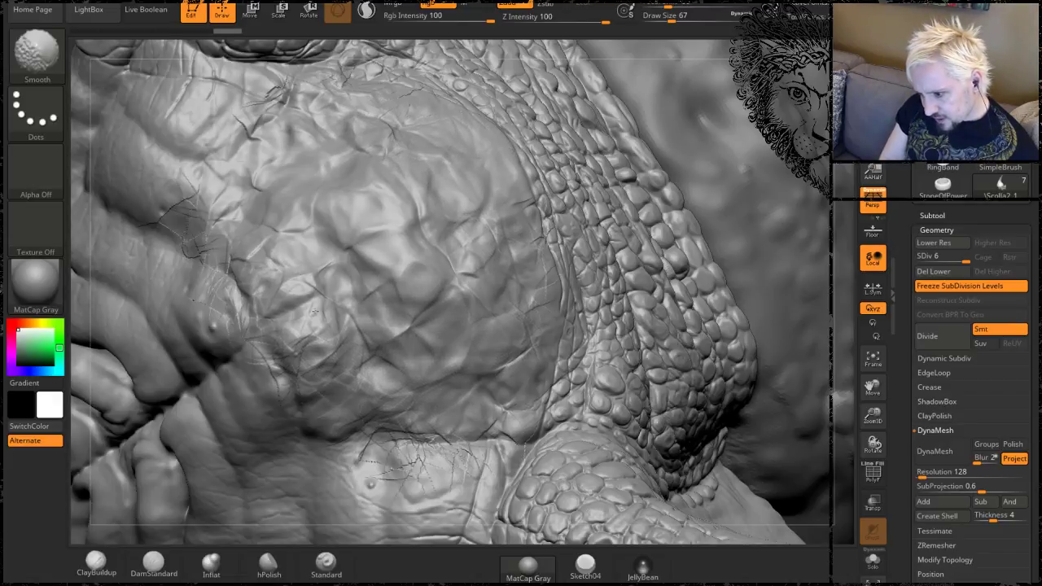
pyautogui.keyDown('shift'); pyautogui.moveTo(374, 443); pyautogui.dragTo(468, 459); pyautogui.keyUp('shift')
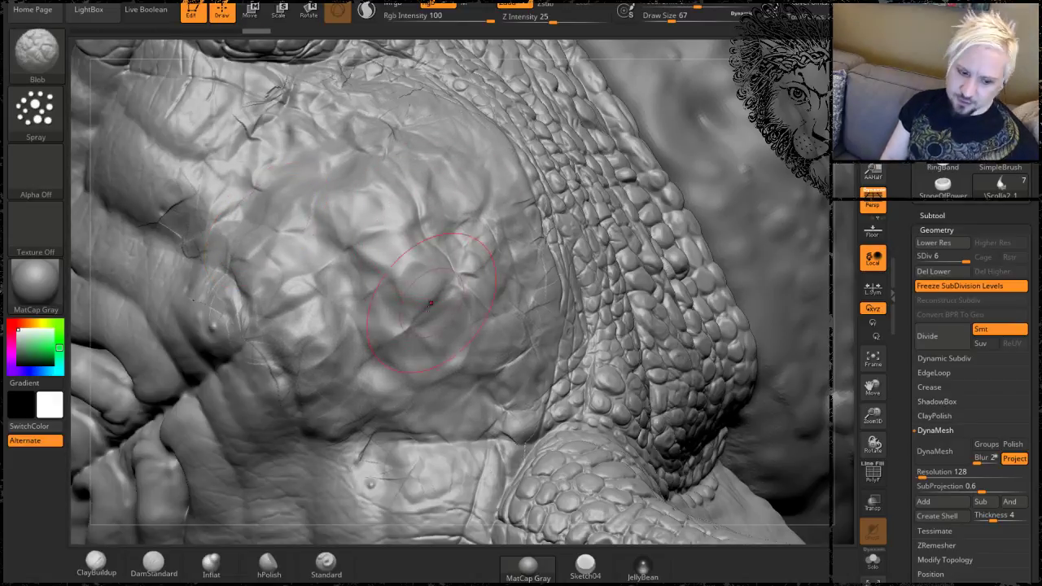
pyautogui.hotkey('ctrl', 'z')
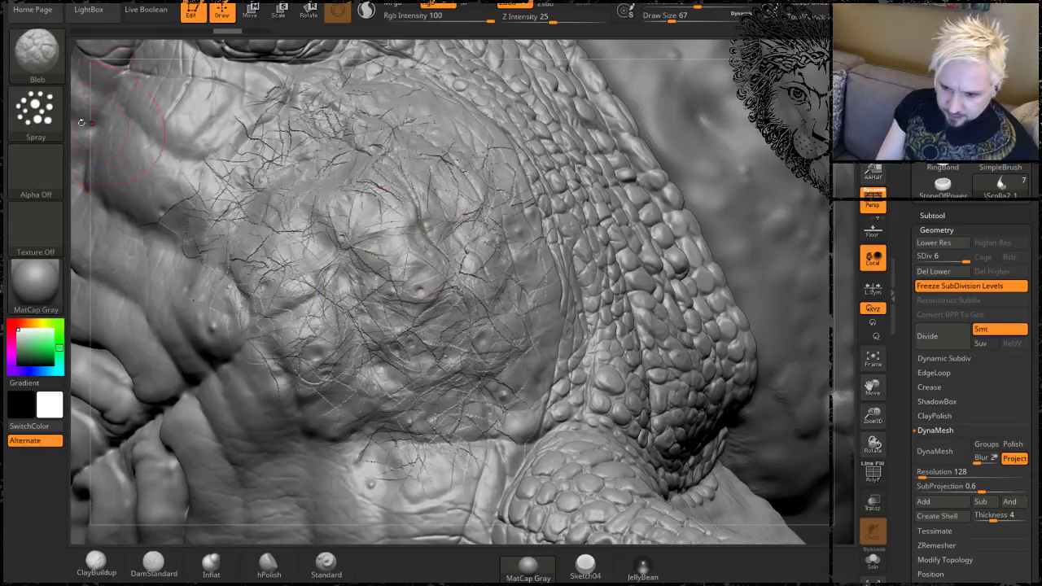
# Switch to the SoftClay brush, clear the Blob spray texture, try a stroke across the forehead, and undo it.
pyautogui.click(47, 52)
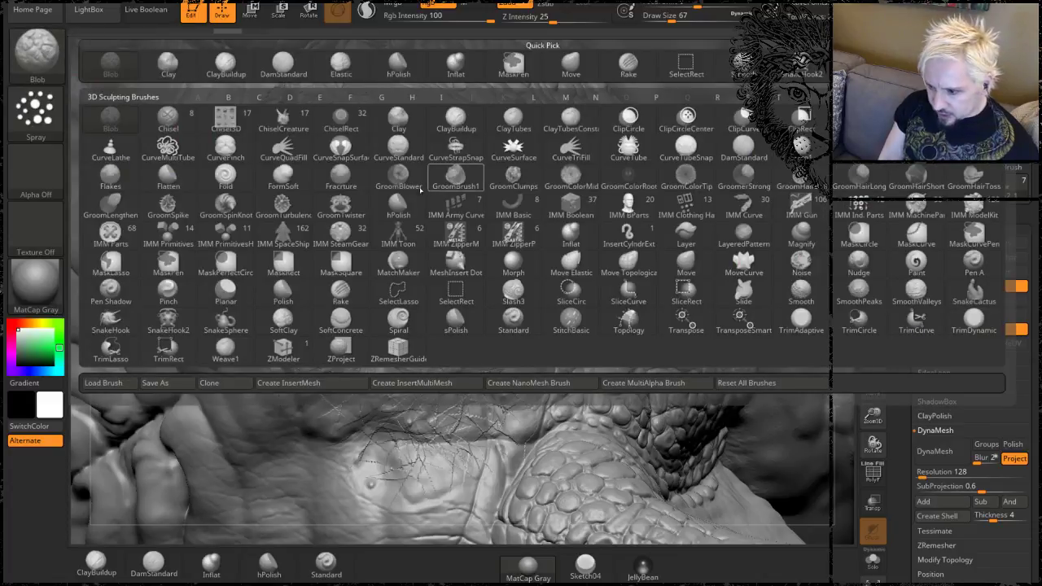
pyautogui.click(282, 320)
pyautogui.press('ctrl')
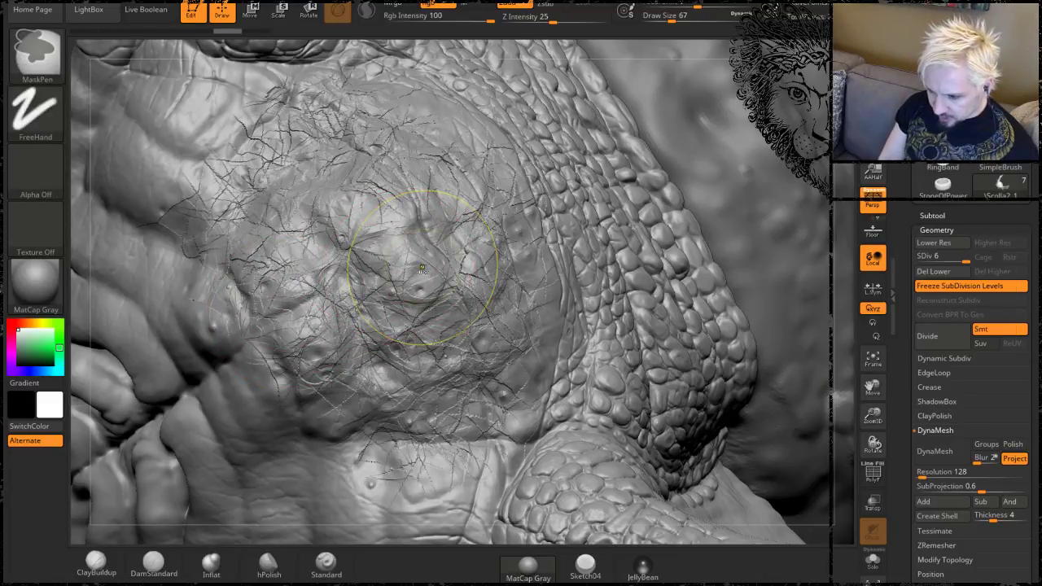
pyautogui.keyDown('ctrl'); pyautogui.click(422, 267); pyautogui.keyUp('ctrl')
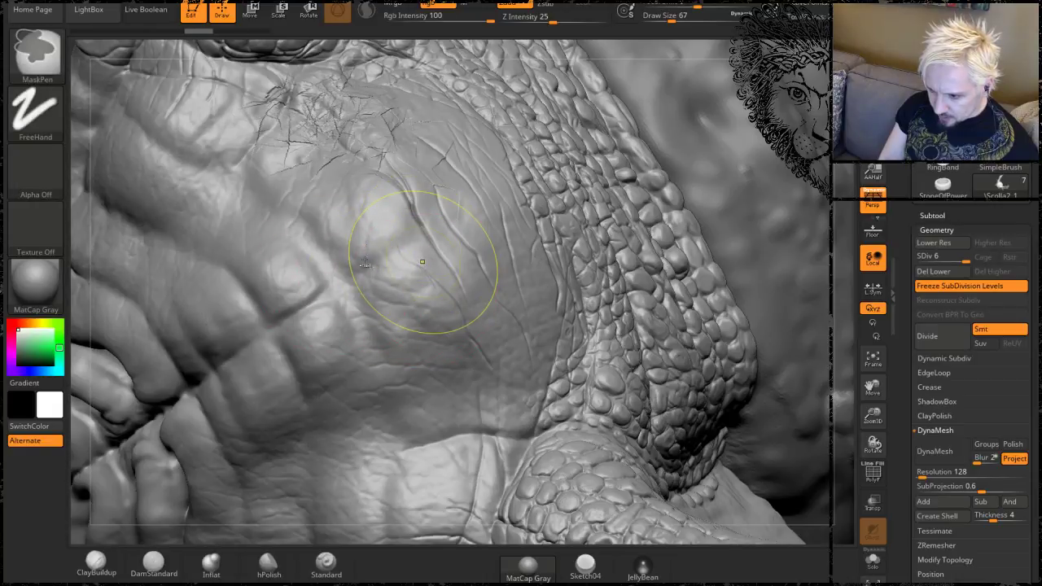
pyautogui.moveTo(350, 200)
pyautogui.mouseDown()
pyautogui.moveTo(342, 179)
pyautogui.moveTo(409, 163)
pyautogui.moveTo(456, 187)
pyautogui.moveTo(472, 244)
pyautogui.mouseUp()
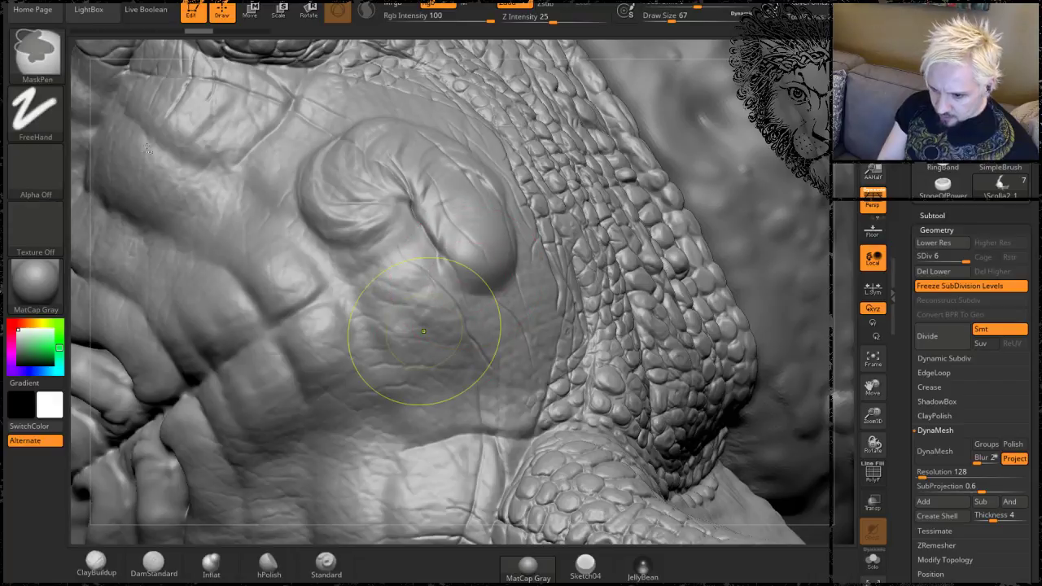
pyautogui.hotkey('ctrl', 'z')
# Set SoftClay to the Spray stroke with Alpha Off, try it across the forehead, and undo the result.
pyautogui.click(42, 113)
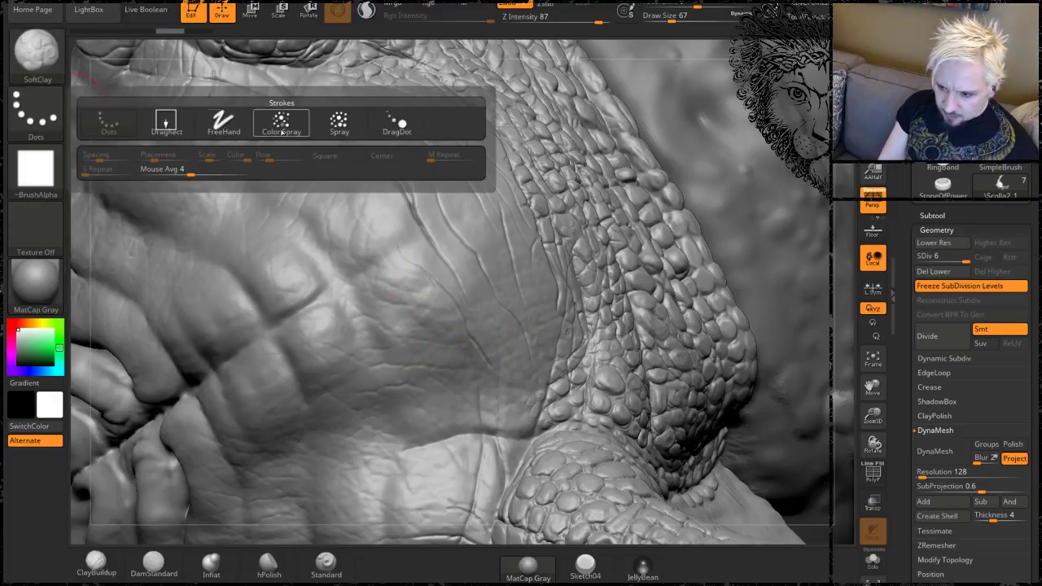
pyautogui.click(339, 124)
pyautogui.click(36, 169)
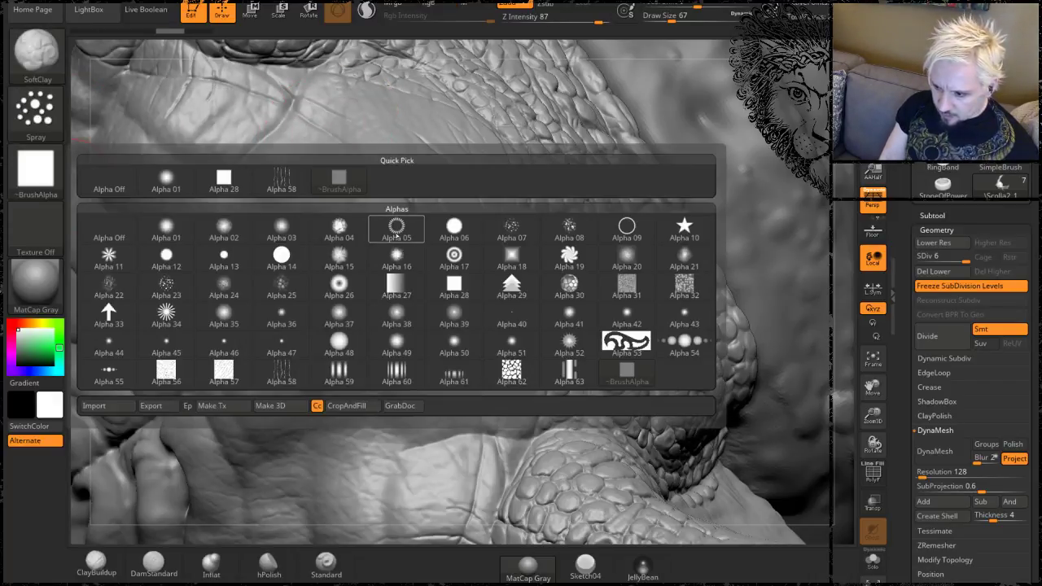
pyautogui.click(133, 187)
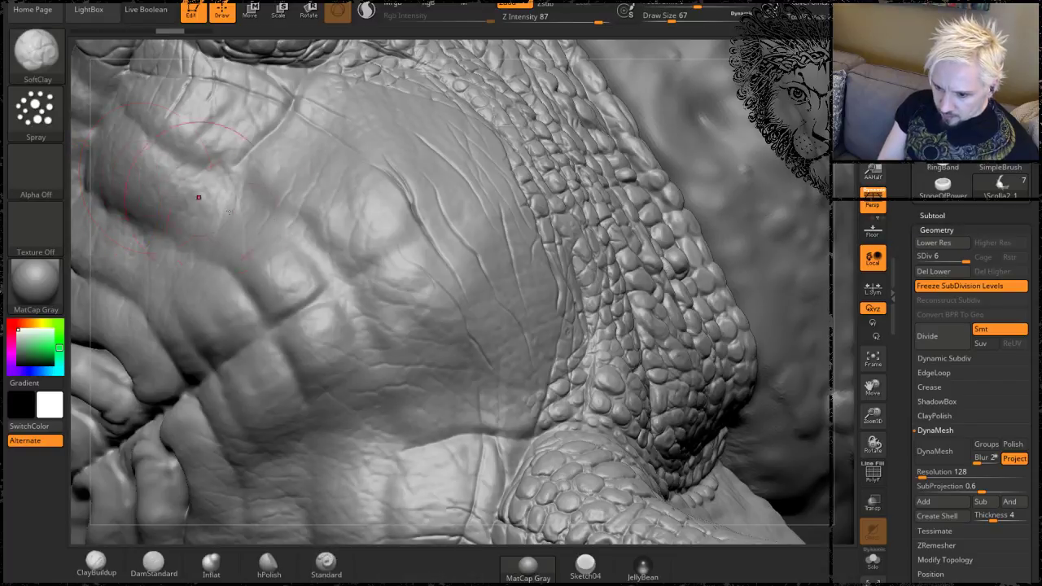
pyautogui.moveTo(391, 163)
pyautogui.mouseDown()
pyautogui.moveTo(372, 186)
pyautogui.moveTo(390, 285)
pyautogui.moveTo(366, 342)
pyautogui.moveTo(330, 155)
pyautogui.moveTo(440, 212)
pyautogui.moveTo(489, 260)
pyautogui.mouseUp()
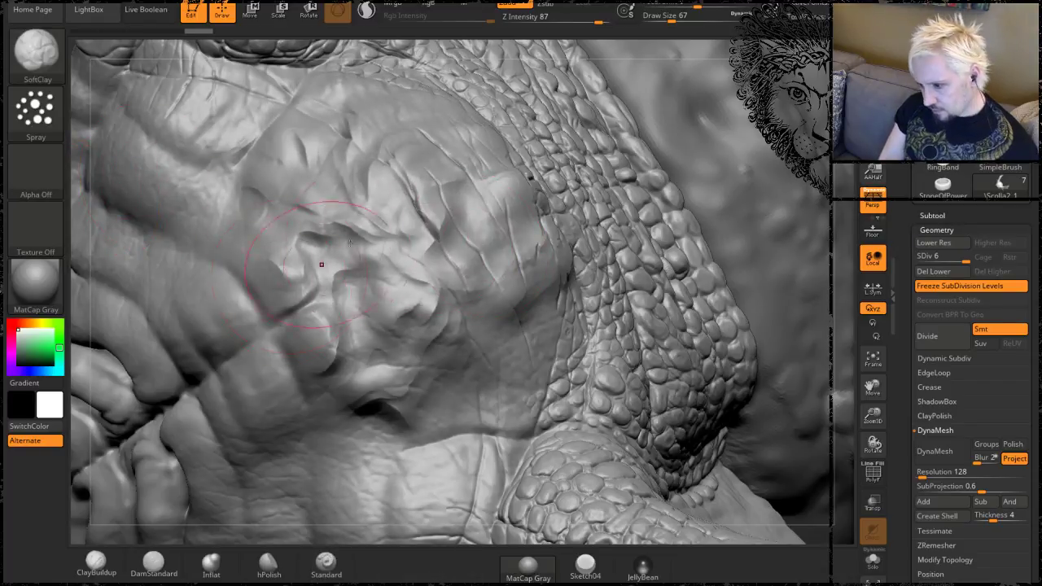
pyautogui.moveTo(488, 260)
pyautogui.mouseDown(button='right')
pyautogui.moveTo(553, 244)
pyautogui.moveTo(586, 253)
pyautogui.mouseUp(button='right')
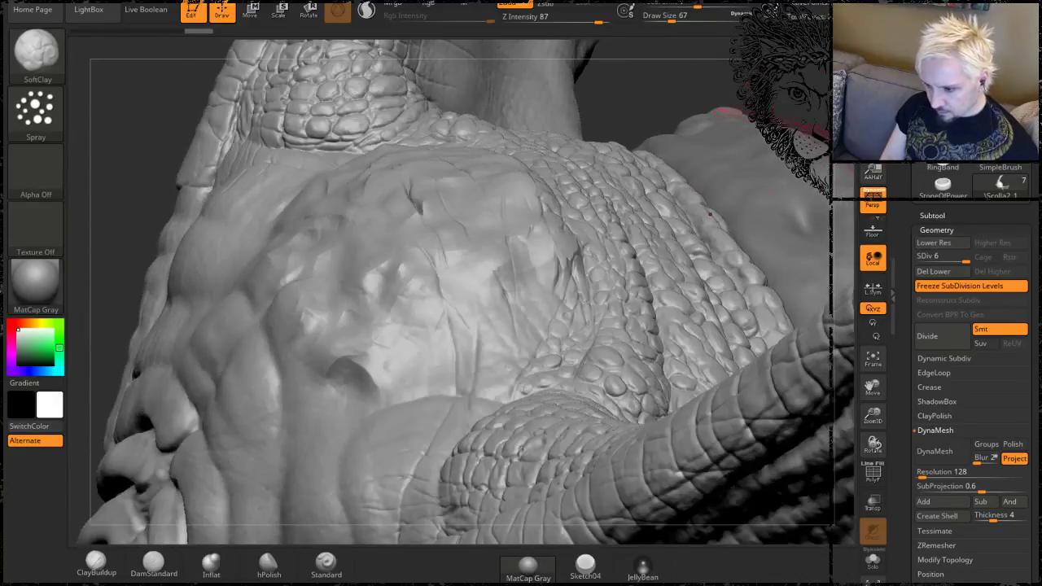
pyautogui.hotkey('ctrl', 'z')
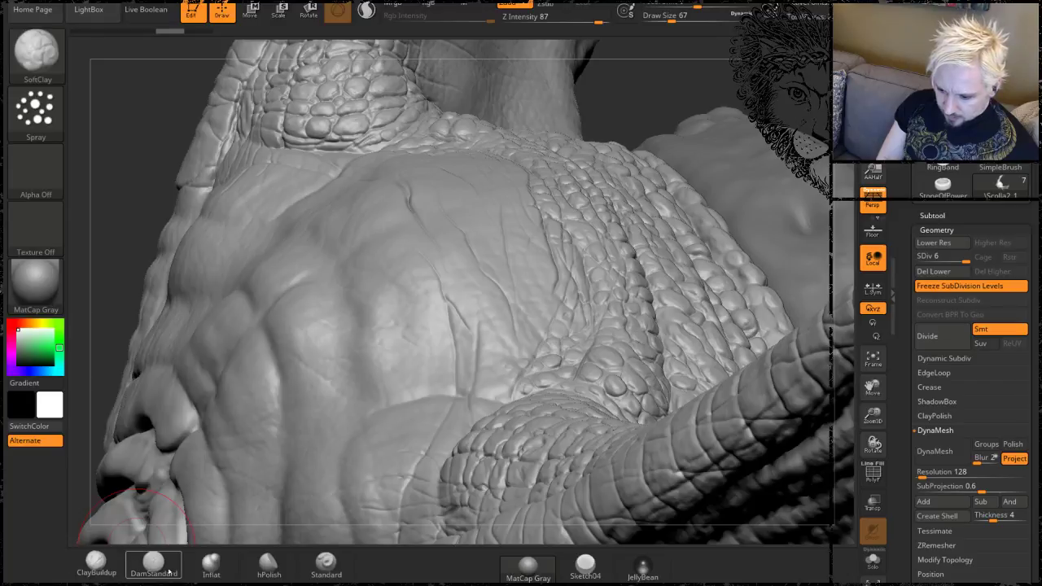
# Switch to the Clay brush and lay the first raised strokes over the wrinkled forehead bulge.
pyautogui.click(96, 561)
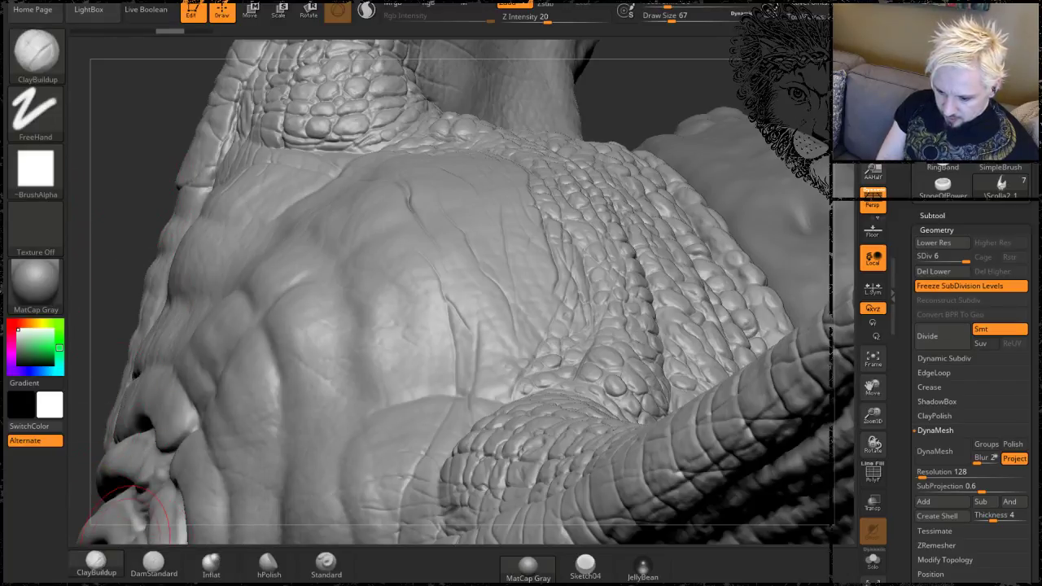
pyautogui.press('b')
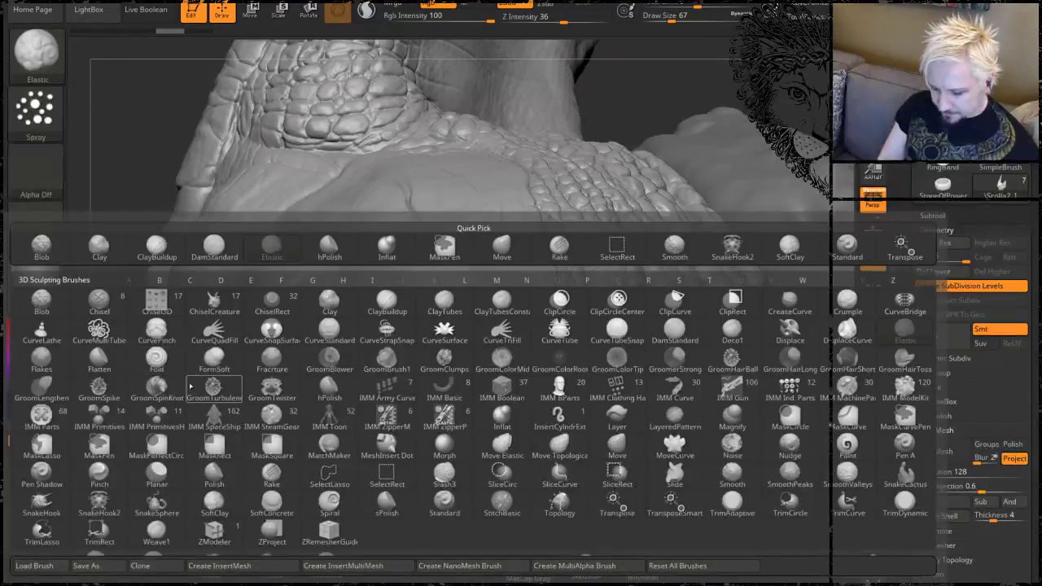
pyautogui.press('c')
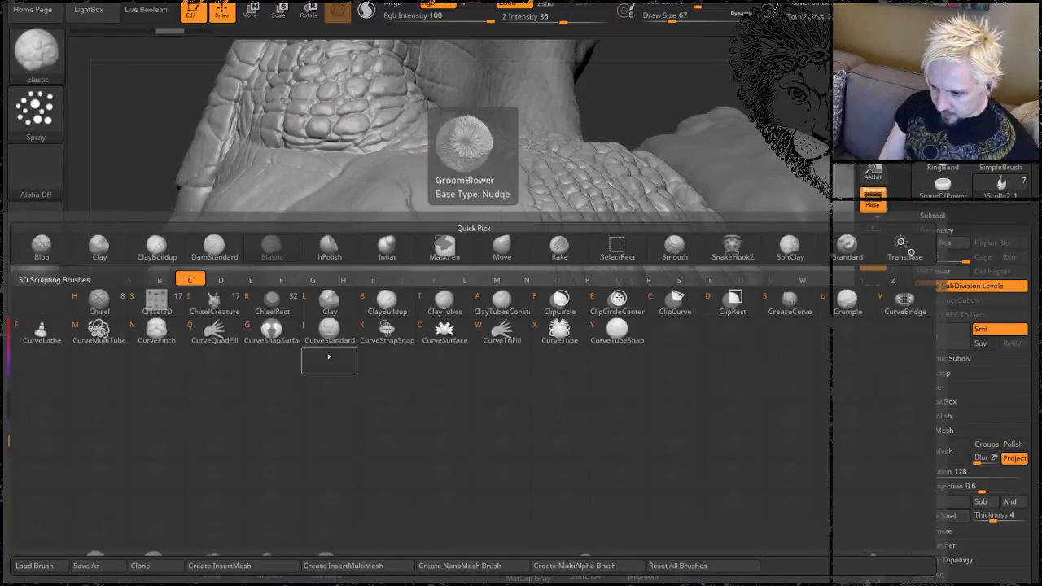
pyautogui.click(330, 301)
pyautogui.moveTo(152, 168)
pyautogui.mouseDown()
pyautogui.moveTo(232, 195)
pyautogui.moveTo(305, 244)
pyautogui.mouseUp()
pyautogui.moveTo(377, 199)
pyautogui.mouseDown()
pyautogui.moveTo(367, 174)
pyautogui.moveTo(349, 182)
pyautogui.moveTo(383, 232)
pyautogui.moveTo(367, 231)
pyautogui.moveTo(337, 172)
pyautogui.moveTo(372, 205)
pyautogui.moveTo(414, 204)
pyautogui.moveTo(402, 274)
pyautogui.moveTo(411, 330)
pyautogui.moveTo(423, 325)
pyautogui.mouseUp()
# Reduce the Clay brush's Draw Size to 47 and build up raised folds between the forehead wrinkles.
pyautogui.press('[')
pyautogui.press('[')
pyautogui.moveTo(397, 236)
pyautogui.mouseDown()
pyautogui.moveTo(442, 251)
pyautogui.moveTo(488, 321)
pyautogui.moveTo(480, 269)
pyautogui.moveTo(501, 253)
pyautogui.moveTo(458, 186)
pyautogui.moveTo(503, 258)
pyautogui.mouseUp()
pyautogui.moveTo(446, 181)
pyautogui.mouseDown()
pyautogui.moveTo(475, 239)
pyautogui.moveTo(463, 199)
pyautogui.moveTo(537, 279)
pyautogui.moveTo(507, 237)
pyautogui.moveTo(536, 308)
pyautogui.mouseUp()
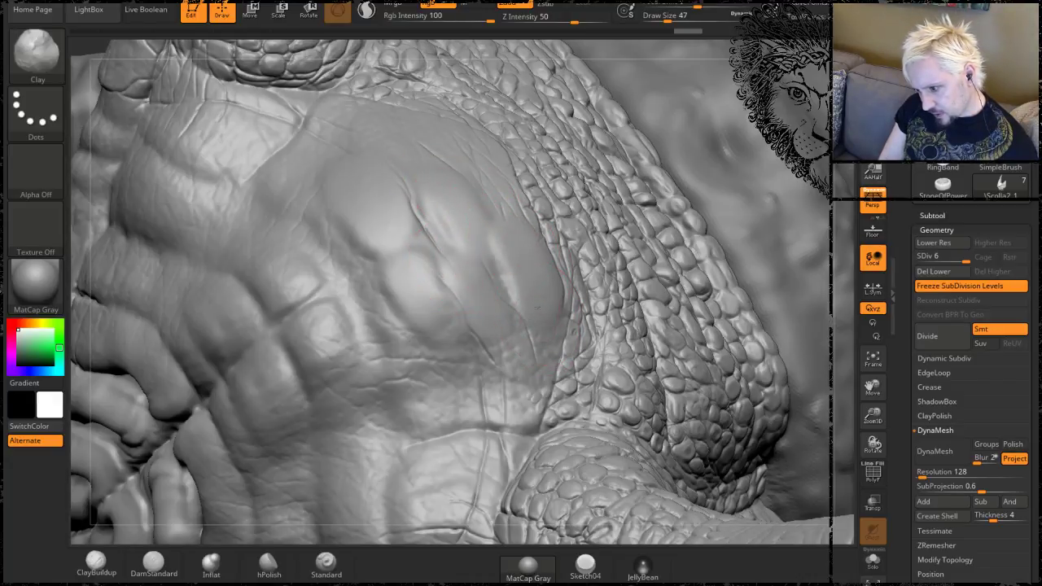
pyautogui.moveTo(437, 165)
pyautogui.mouseDown()
pyautogui.moveTo(458, 142)
pyautogui.moveTo(466, 155)
pyautogui.mouseUp()
pyautogui.moveTo(380, 119); pyautogui.dragTo(433, 154)
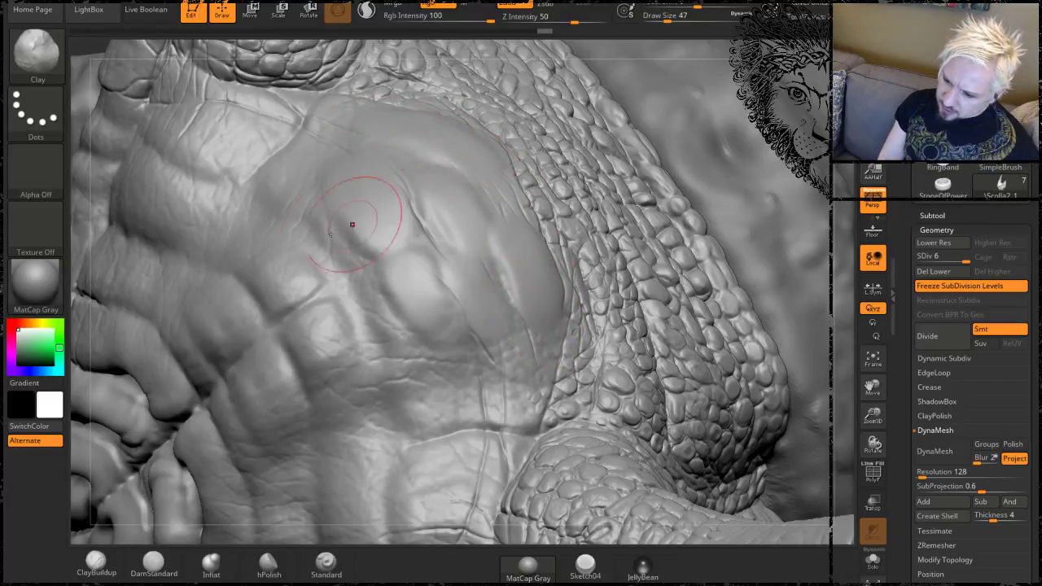
pyautogui.moveTo(318, 213); pyautogui.dragTo(303, 236)
# Check the forehead folds from several angles and add rounded lumps to the bulge with the Clay brush.
pyautogui.moveTo(83, 287); pyautogui.dragTo(276, 307)
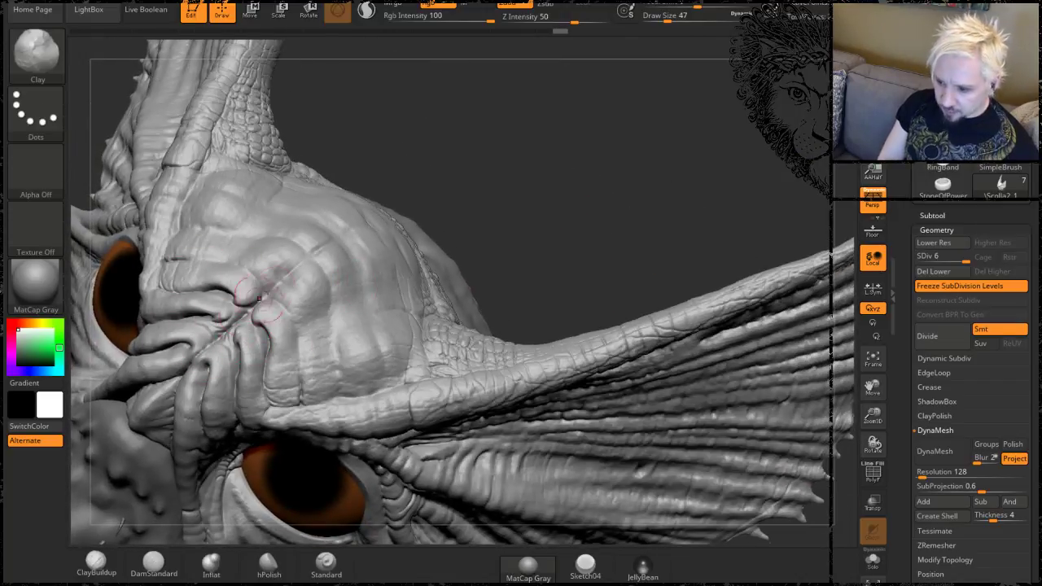
pyautogui.moveTo(523, 147)
pyautogui.mouseDown()
pyautogui.moveTo(533, 260)
pyautogui.moveTo(529, 232)
pyautogui.mouseUp()
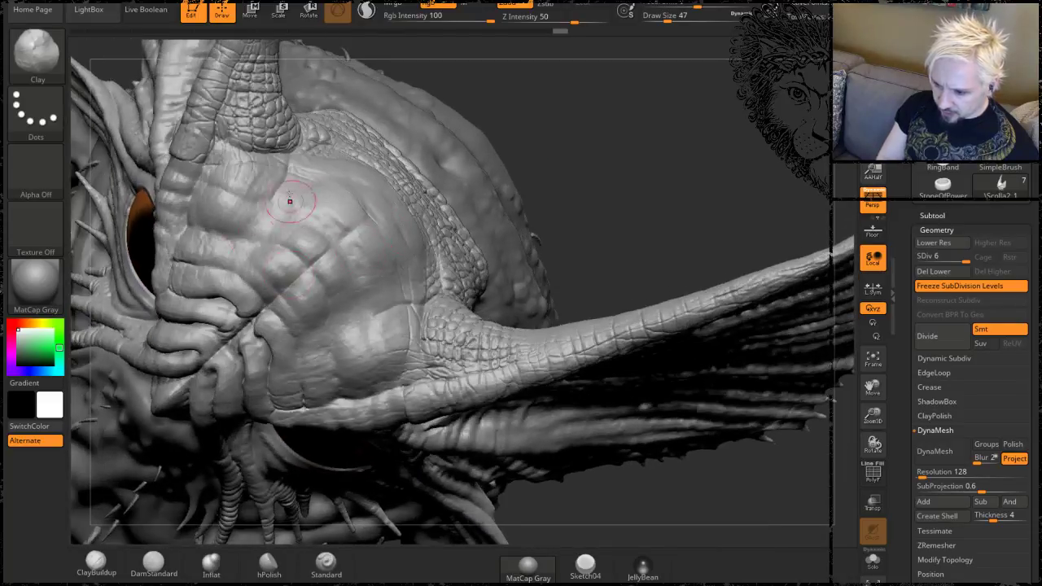
pyautogui.moveTo(631, 153)
pyautogui.mouseDown()
pyautogui.moveTo(658, 111)
pyautogui.moveTo(305, 49)
pyautogui.moveTo(353, 242)
pyautogui.mouseUp()
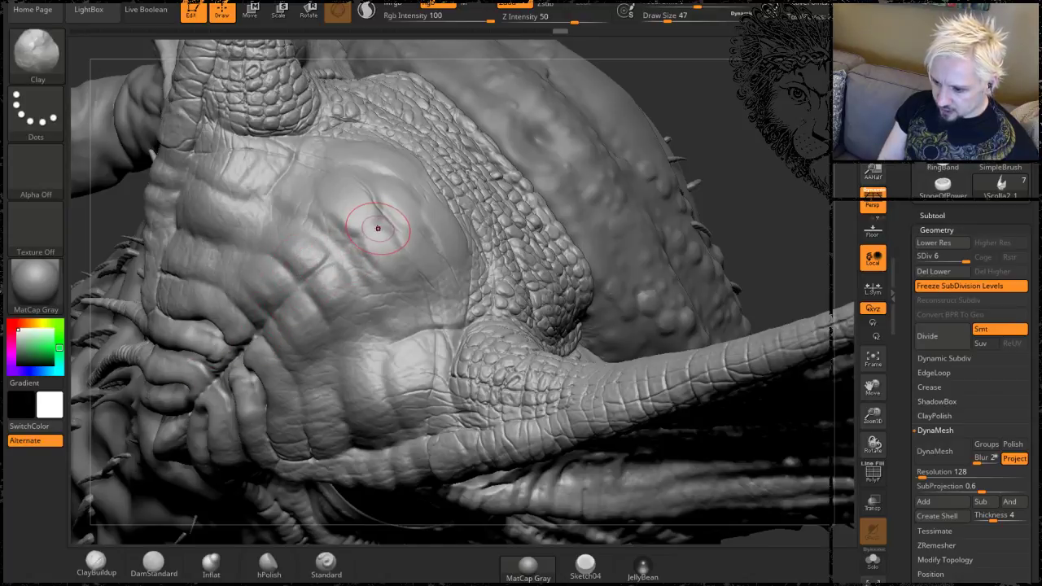
pyautogui.moveTo(769, 90)
pyautogui.mouseDown()
pyautogui.moveTo(449, 55)
pyautogui.moveTo(446, 90)
pyautogui.mouseUp()
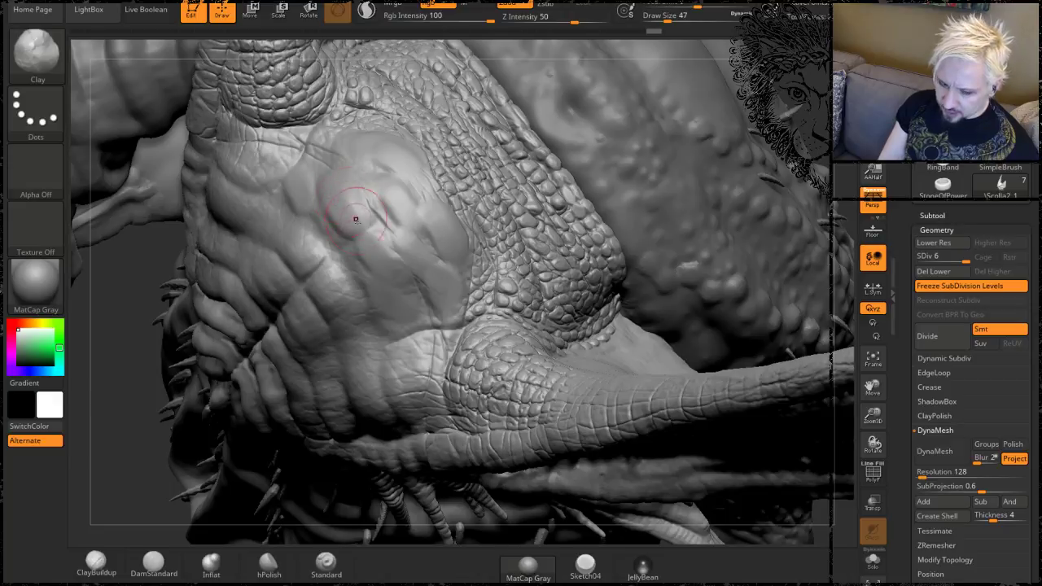
pyautogui.moveTo(345, 189)
pyautogui.mouseDown()
pyautogui.moveTo(396, 198)
pyautogui.moveTo(391, 207)
pyautogui.moveTo(374, 198)
pyautogui.moveTo(385, 184)
pyautogui.mouseUp()
pyautogui.moveTo(396, 244); pyautogui.dragTo(421, 254)
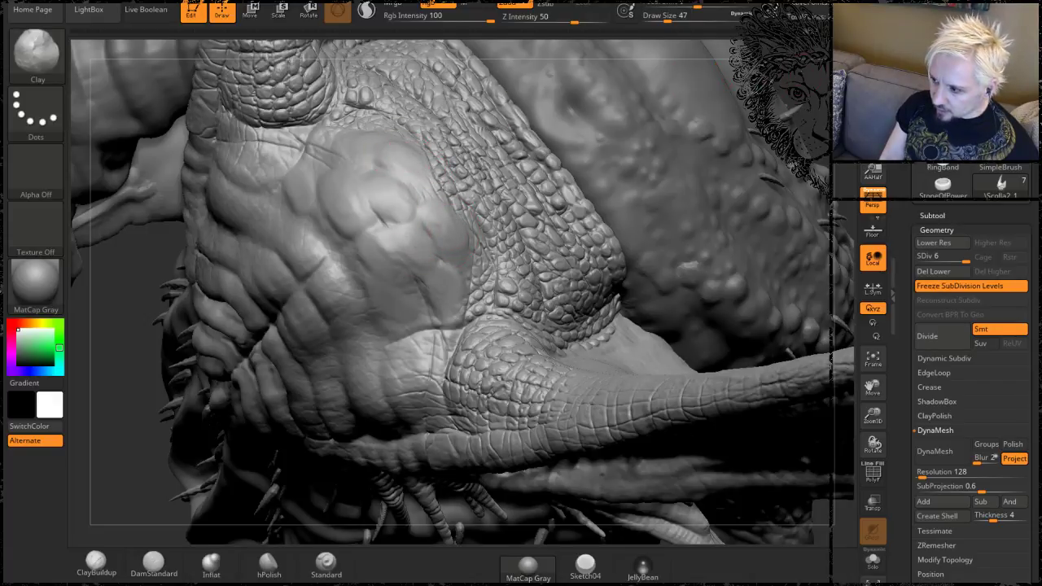
# Smooth the clay lumps on the forehead bulge to soften their transitions.
pyautogui.moveTo(429, 232); pyautogui.dragTo(323, 211, button='right')
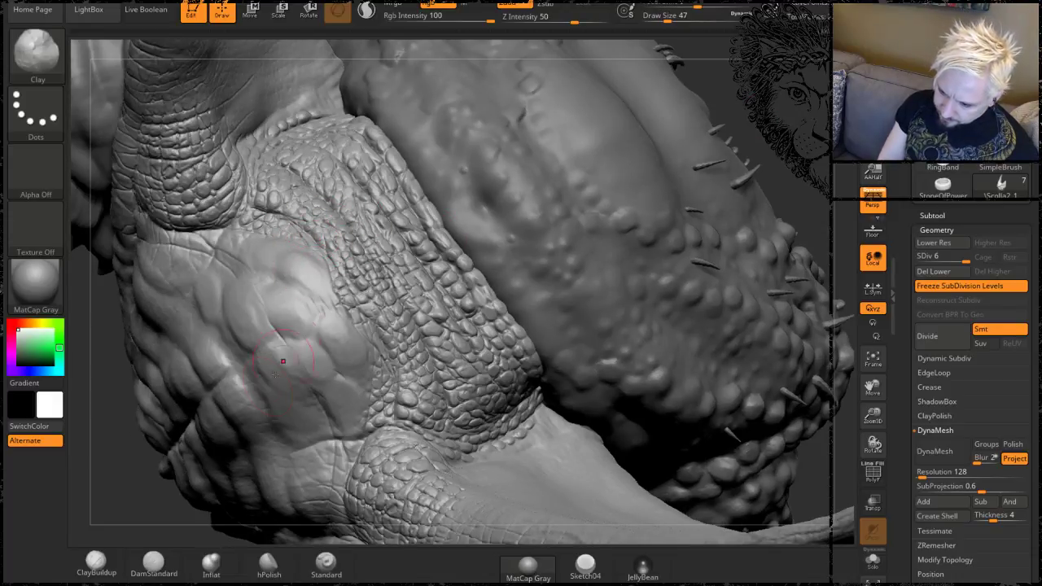
pyautogui.press('shift')
pyautogui.keyDown('shift'); pyautogui.moveTo(322, 331); pyautogui.dragTo(263, 286); pyautogui.keyUp('shift')
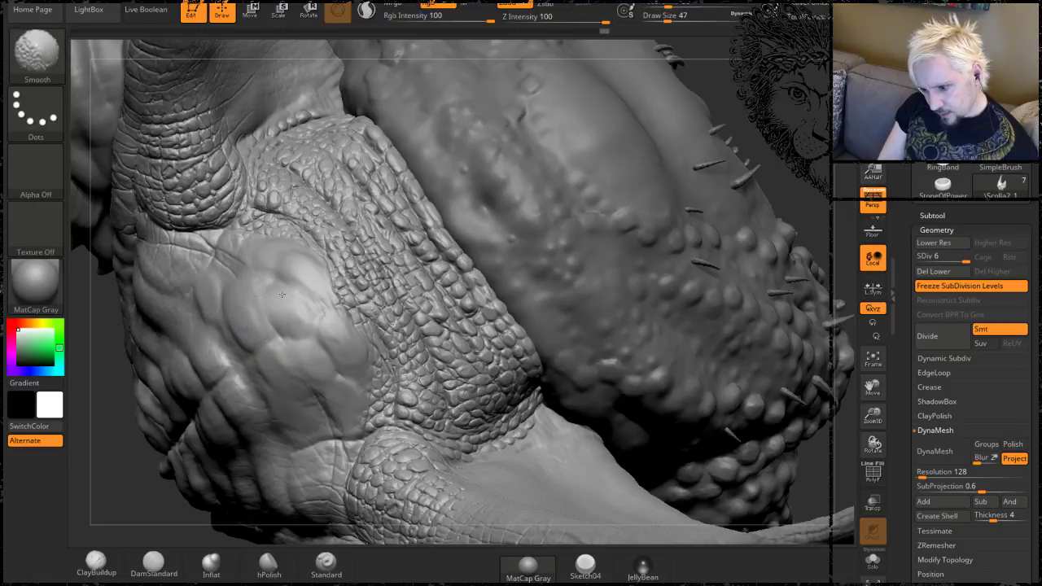
# Switch to YouTube, watch the crocodile sculpting time lapse until about 1:06:21, and return to ZBrush.
pyautogui.moveTo(144, 456)
pyautogui.mouseDown()
pyautogui.moveTo(187, 358)
pyautogui.moveTo(236, 398)
pyautogui.mouseUp()
pyautogui.keyDown('alt'); pyautogui.moveTo(148, 257); pyautogui.dragTo(168, 314); pyautogui.keyUp('alt')
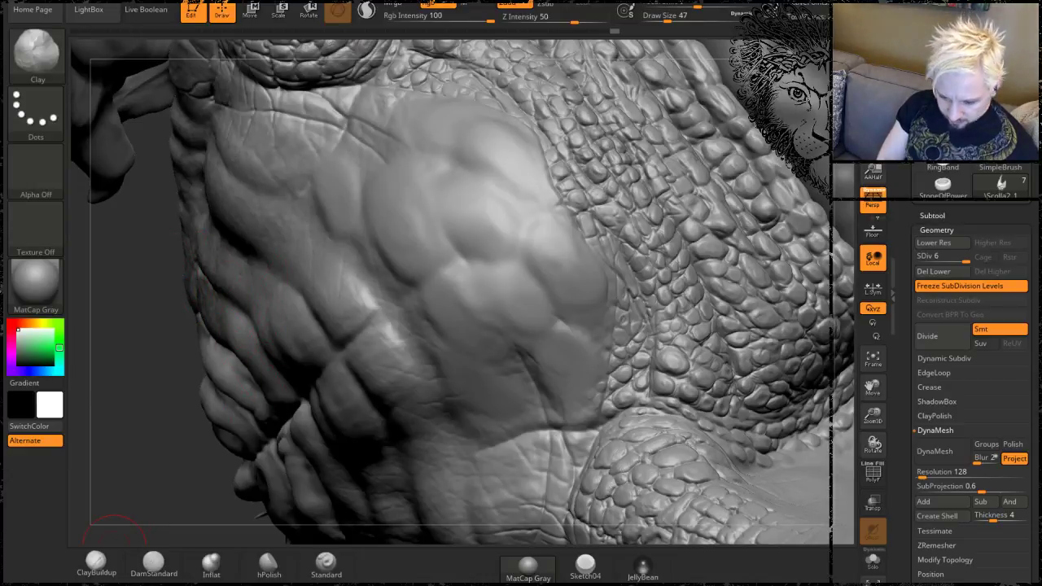
pyautogui.hotkey('alt', 'Tab')
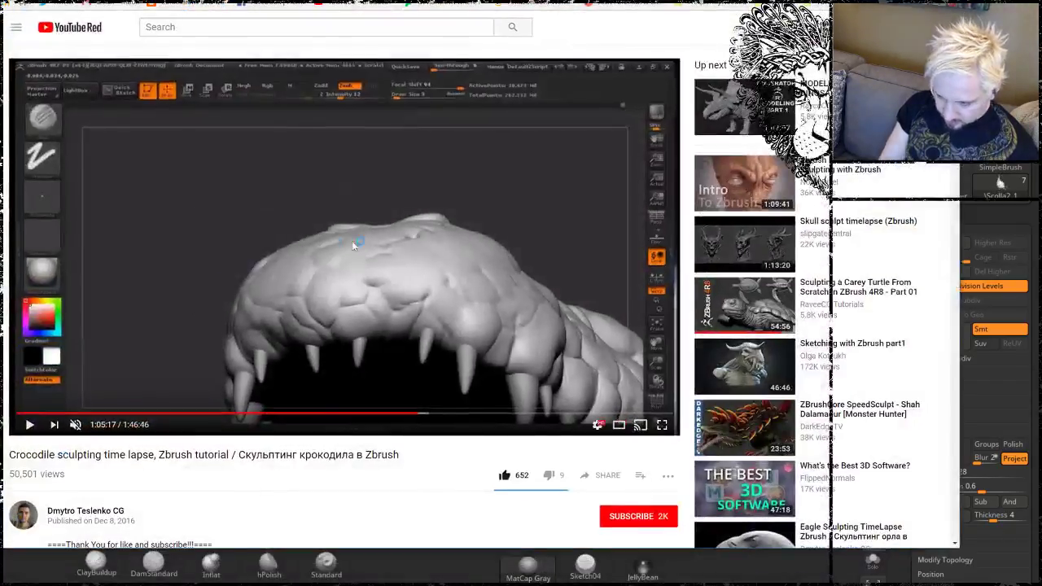
pyautogui.click(209, 353)
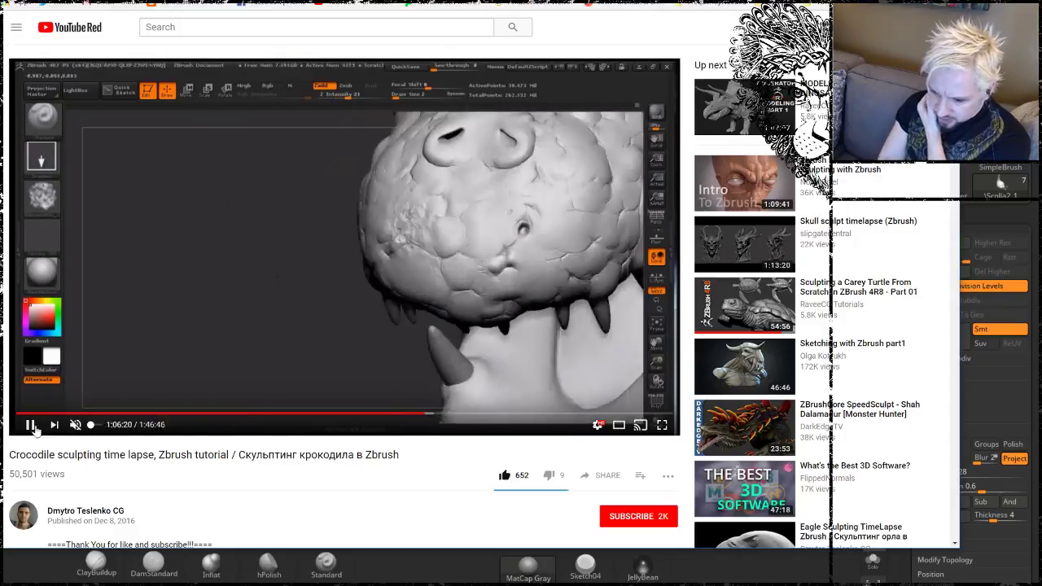
pyautogui.click(30, 423)
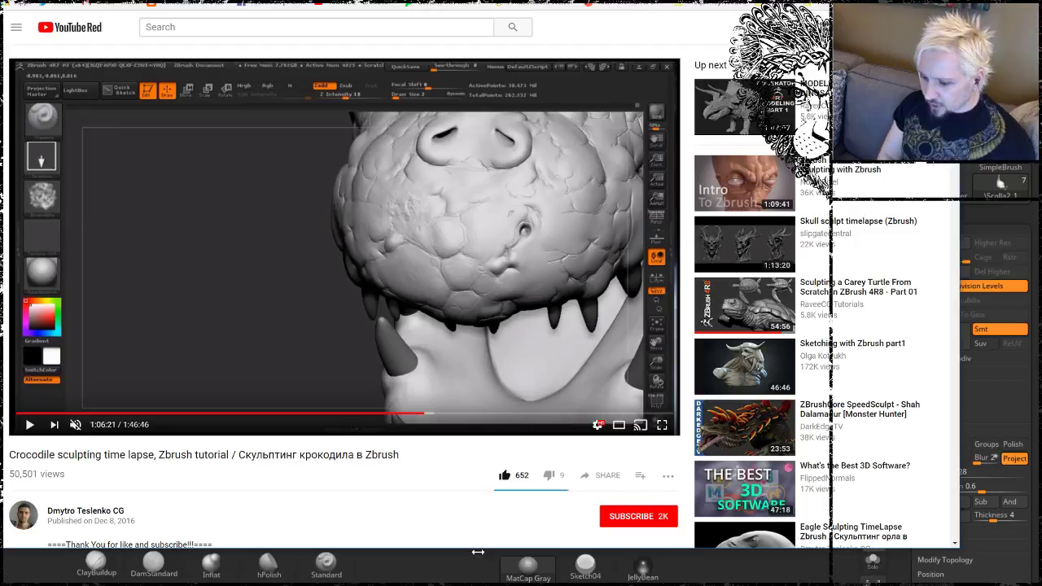
pyautogui.hotkey('alt', 'Tab')
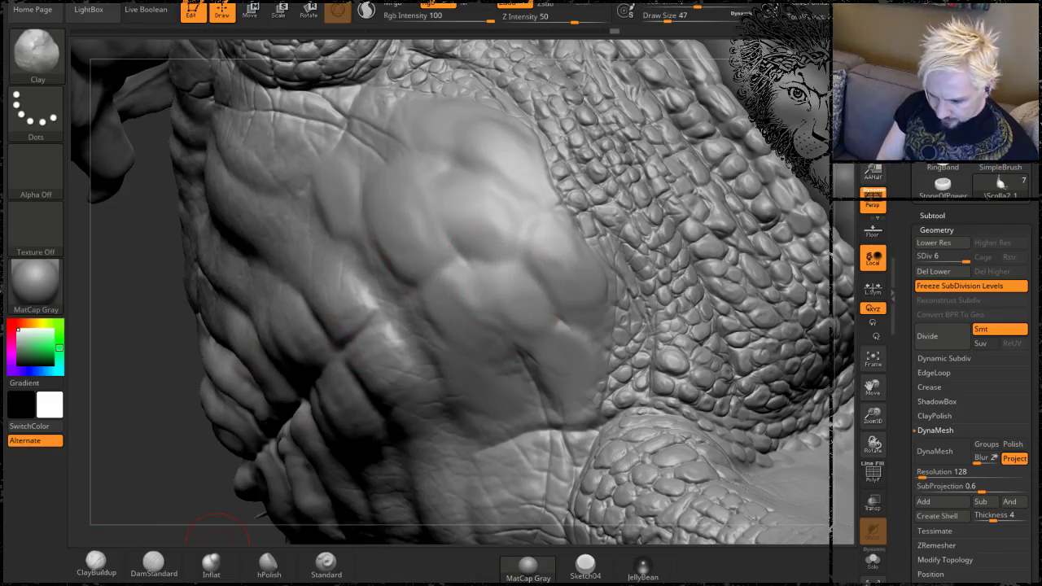
# Carve a crease between the two large bumps of the smooth patch with DamStandard at draw size 13.
pyautogui.click(96, 561)
pyautogui.click(153, 562)
pyautogui.press('space')
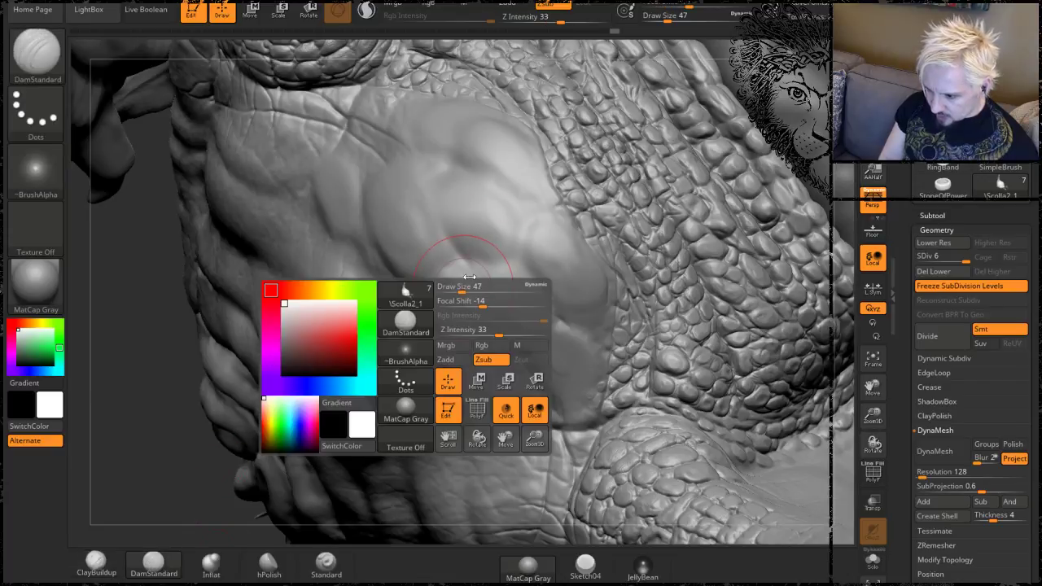
pyautogui.click(448, 291)
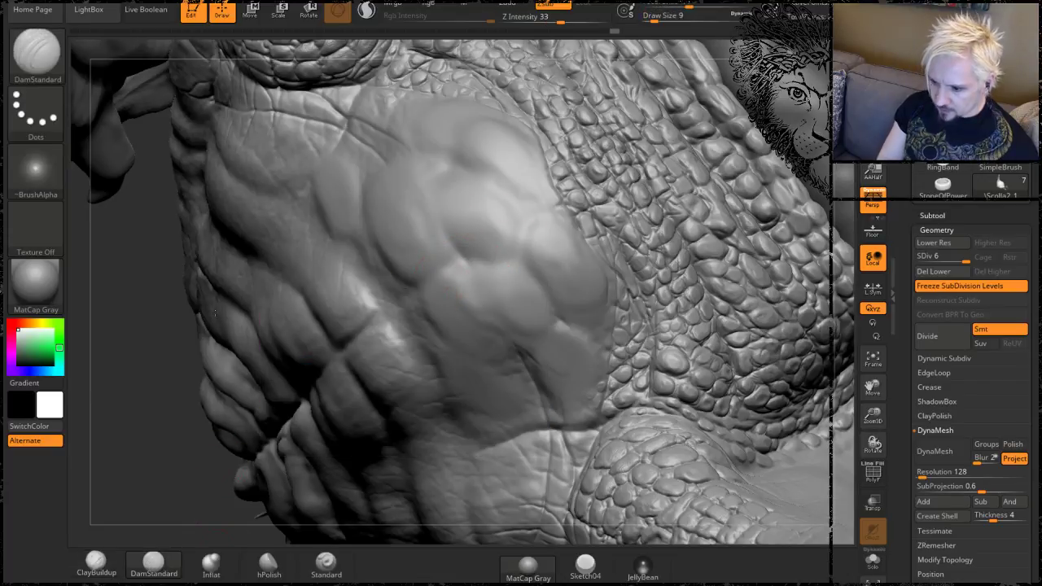
pyautogui.keyDown('alt'); pyautogui.moveTo(155, 316); pyautogui.dragTo(173, 362); pyautogui.keyUp('alt')
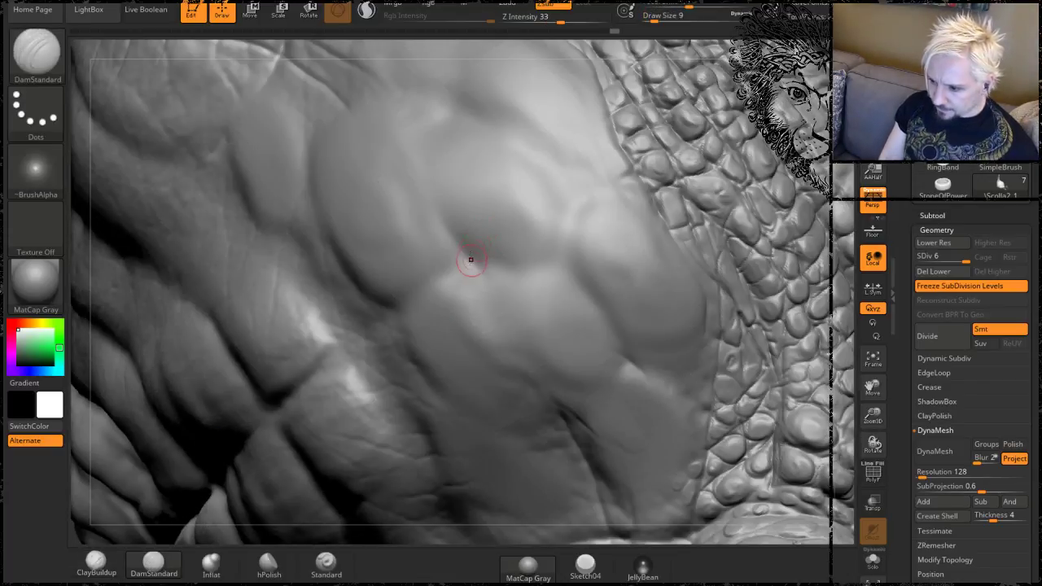
pyautogui.press('space')
pyautogui.click(476, 260)
pyautogui.write('13')
pyautogui.press('Return')
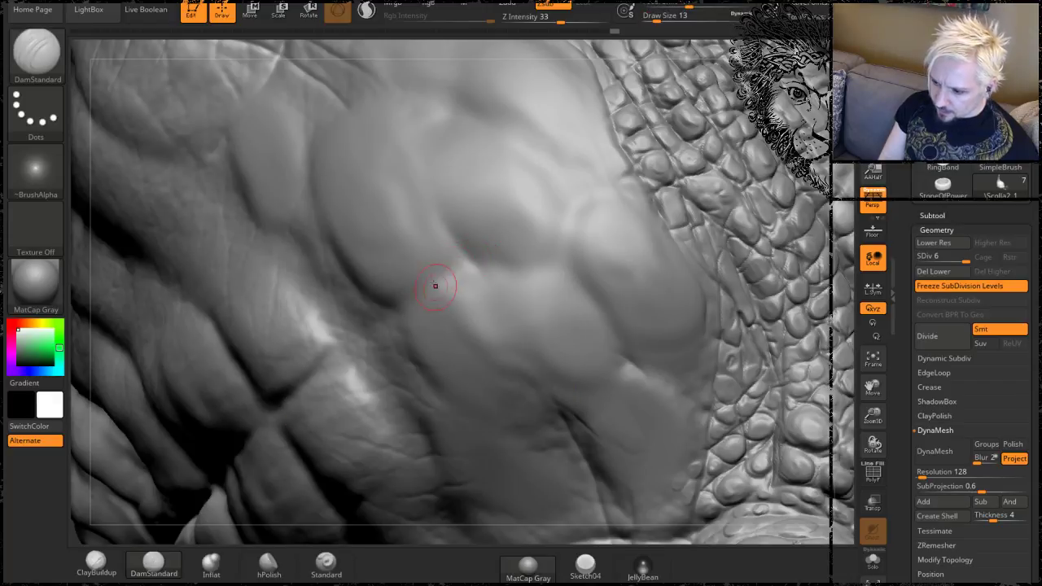
pyautogui.moveTo(434, 284)
pyautogui.mouseDown()
pyautogui.moveTo(446, 259)
pyautogui.moveTo(420, 168)
pyautogui.mouseUp()
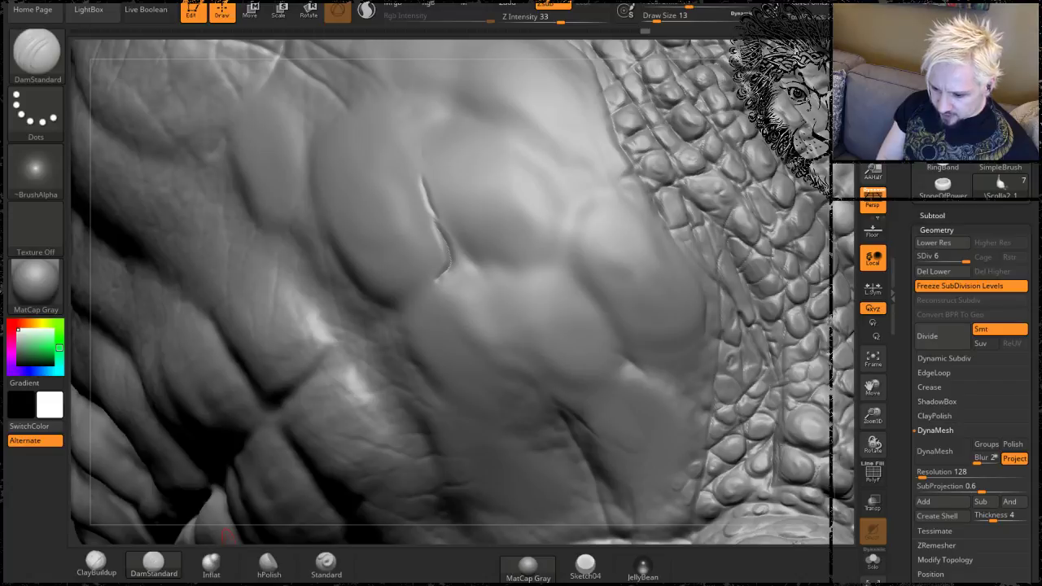
# Switch to the Rake brush and try a stroke along the carved crease, undoing that stroke.
pyautogui.press('b')
pyautogui.press('r')
pyautogui.press('a')
pyautogui.moveTo(471, 259); pyautogui.dragTo(423, 181)
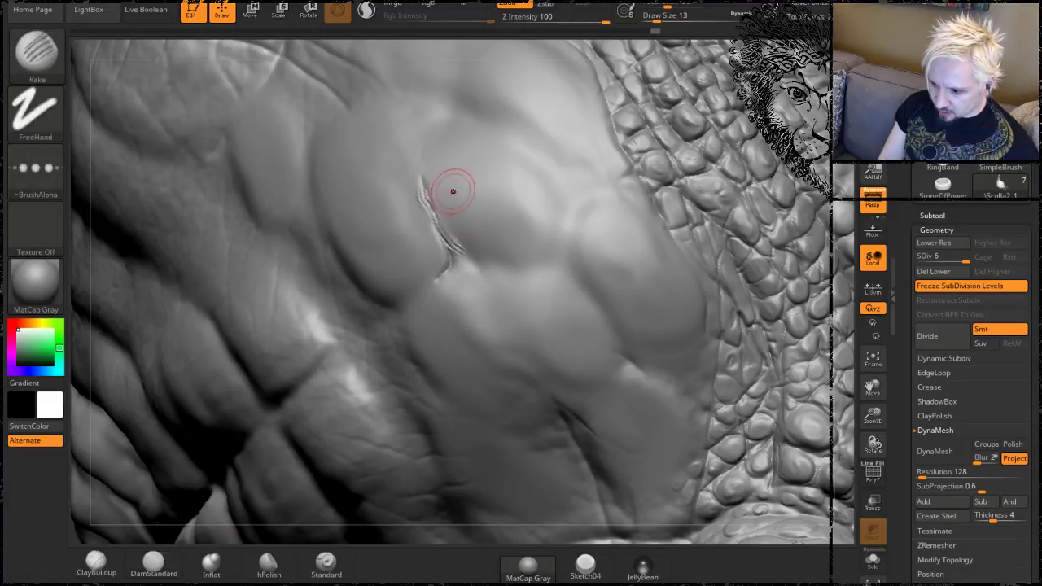
pyautogui.press('ctrl')
pyautogui.hotkey('ctrl', 'z')
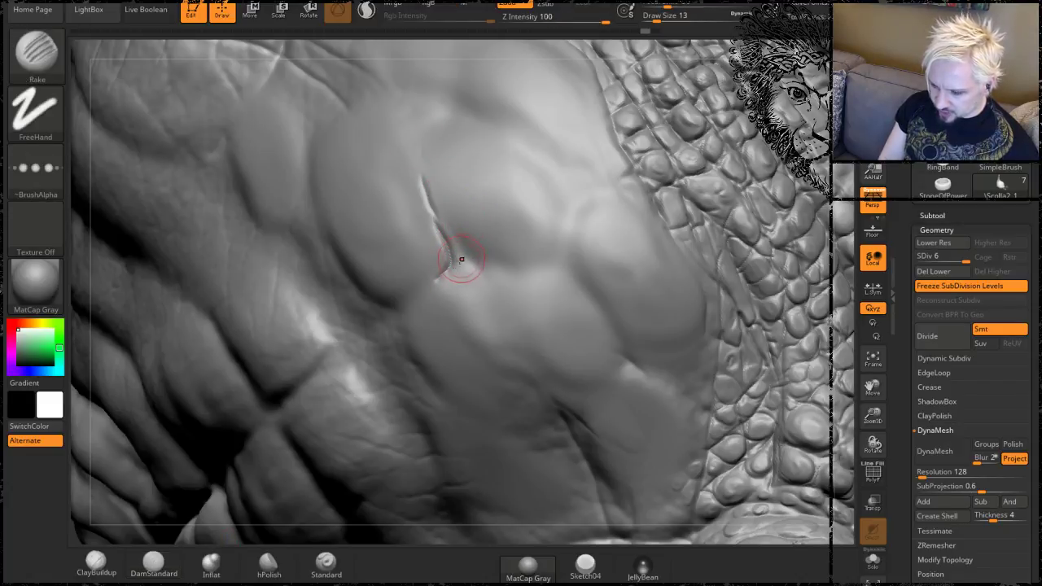
# Try a Rake stroke extending the crease upward with the brush alpha turned off.
pyautogui.click(55, 172)
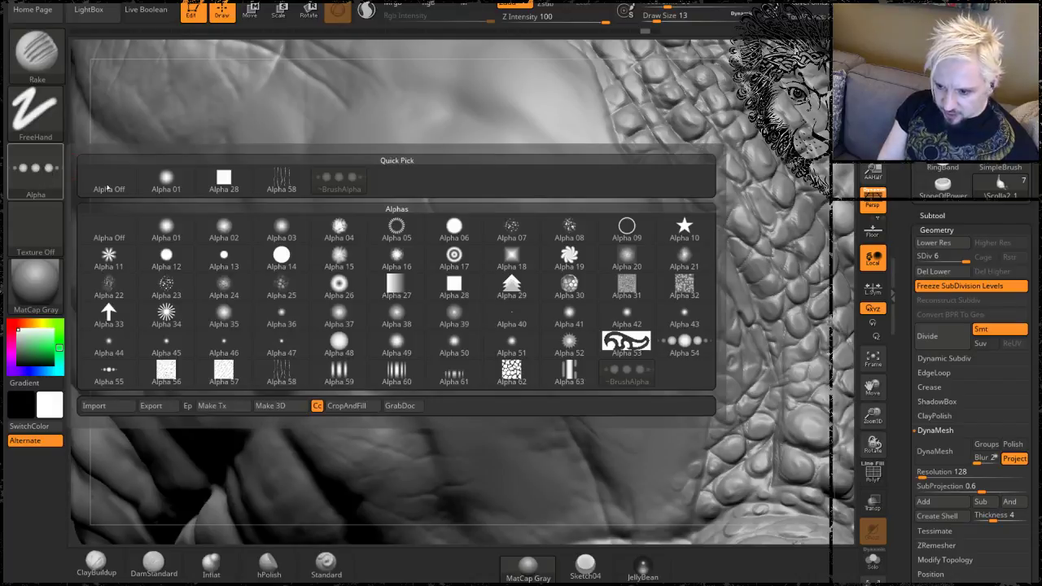
pyautogui.click(118, 167)
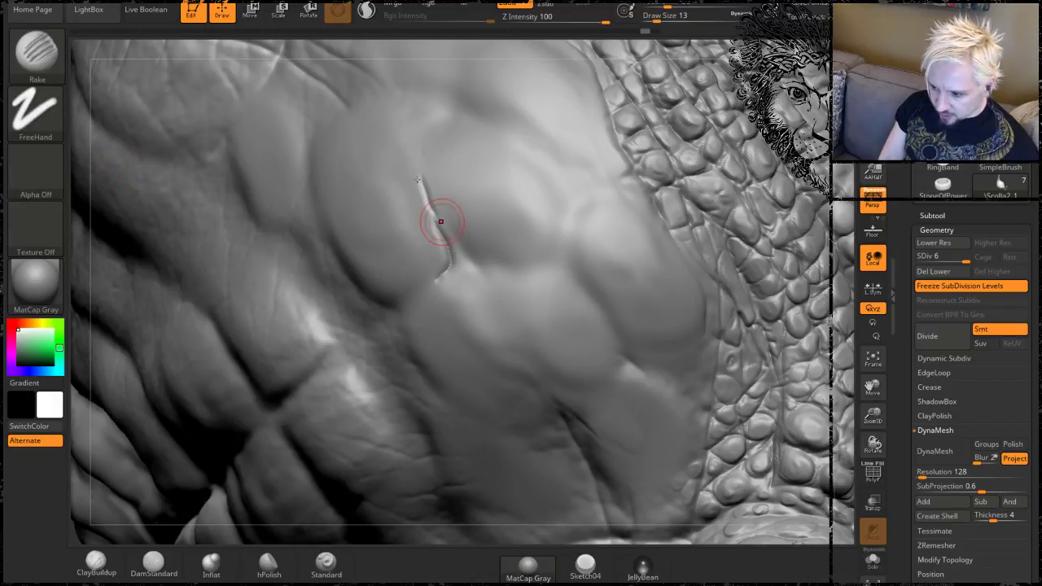
pyautogui.moveTo(437, 223); pyautogui.dragTo(407, 112)
pyautogui.press('ctrl')
pyautogui.hotkey('ctrl', 'z')
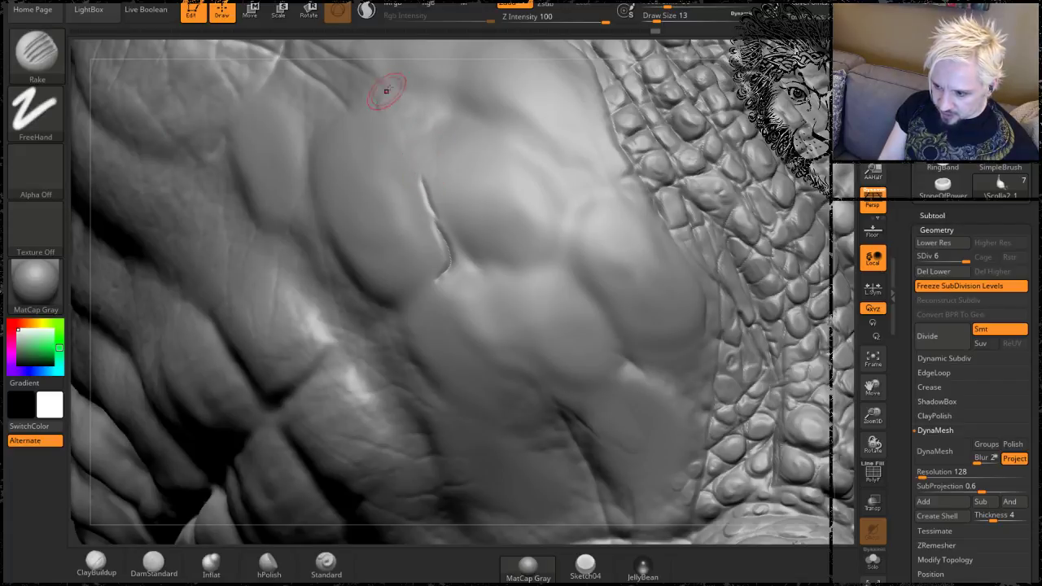
# Assign Alpha 40 to the Rake brush and undo the test strokes above the crease.
pyautogui.click(42, 176)
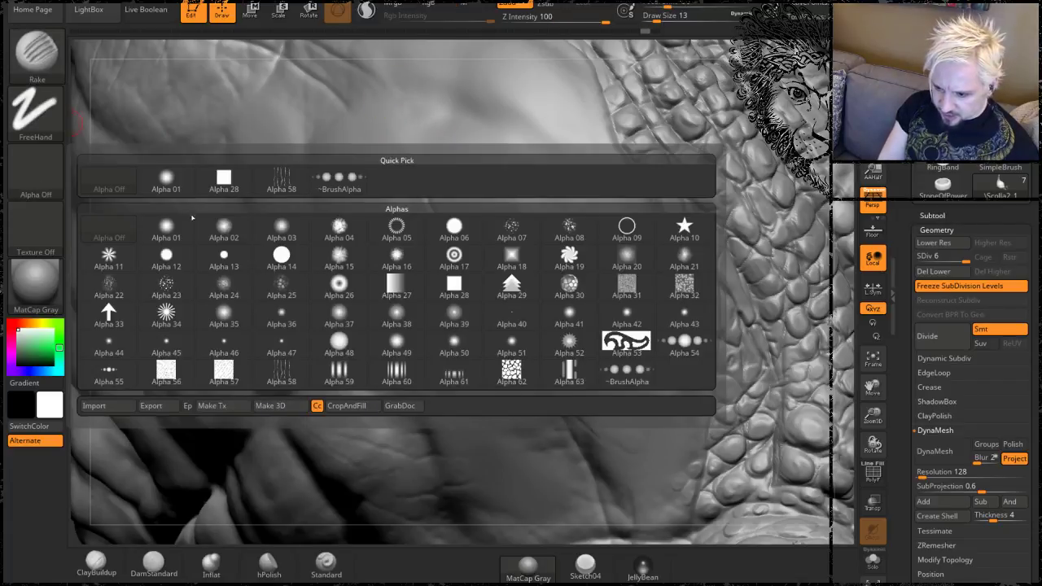
pyautogui.click(511, 314)
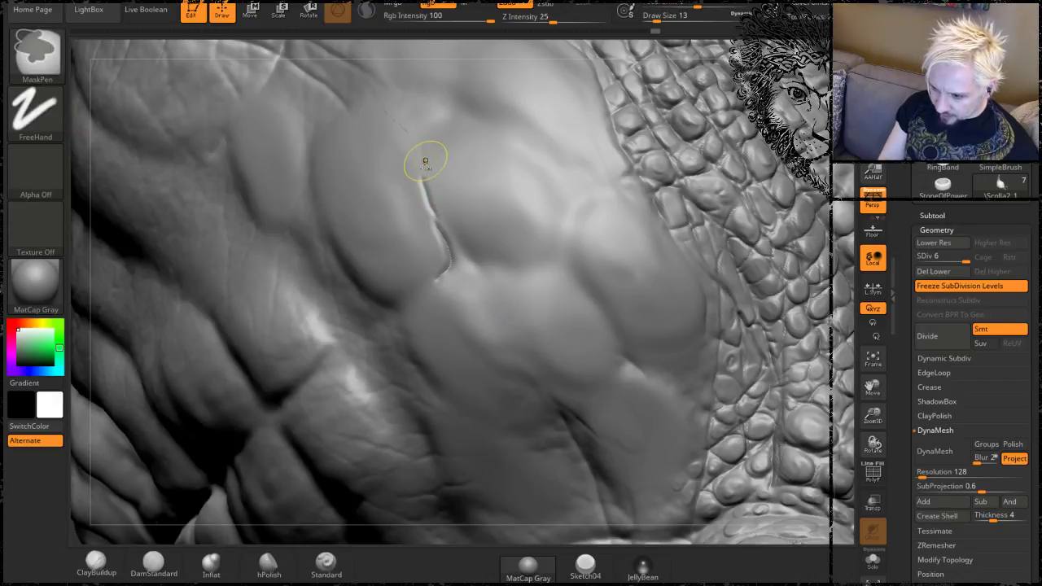
pyautogui.hotkey('ctrl', 'z')
pyautogui.press('ctrl')
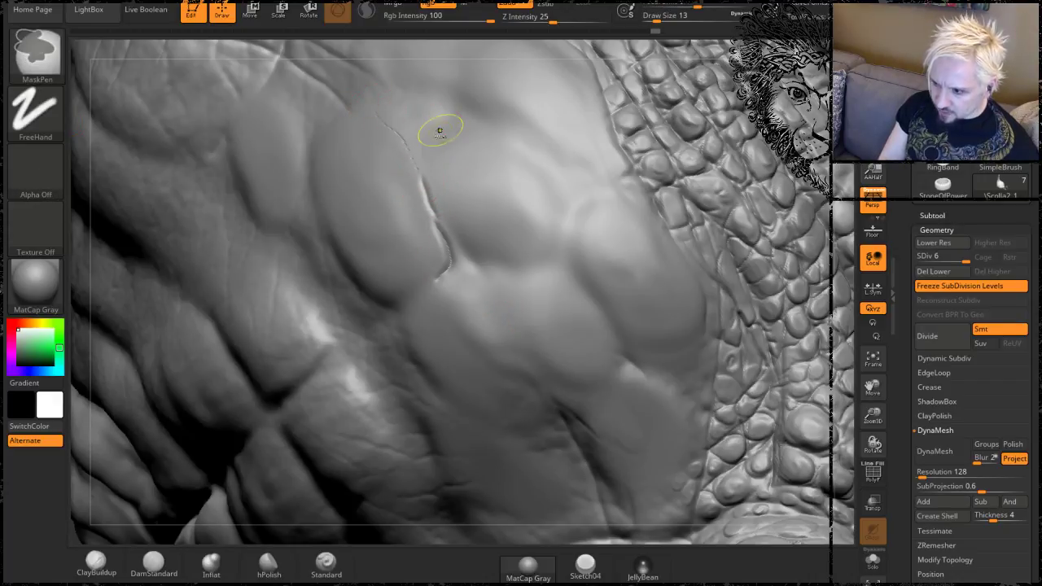
pyautogui.hotkey('ctrl', 'z')
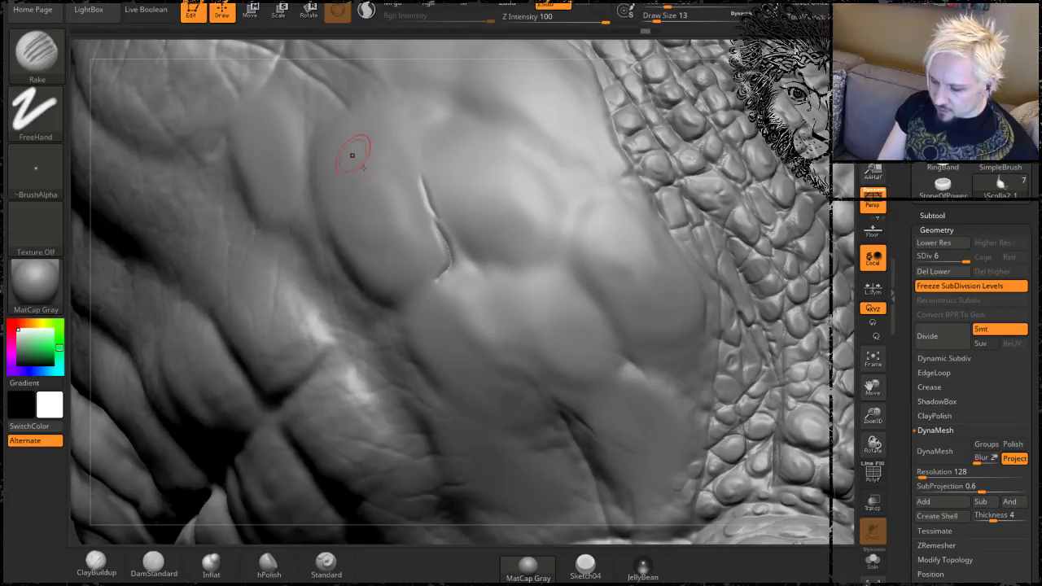
# Outline the central bump's upper, right and lower edges with Rake strokes, softening the upper line with Smooth.
pyautogui.keyDown('alt'); pyautogui.moveTo(570, 174); pyautogui.dragTo(512, 139); pyautogui.keyUp('alt')
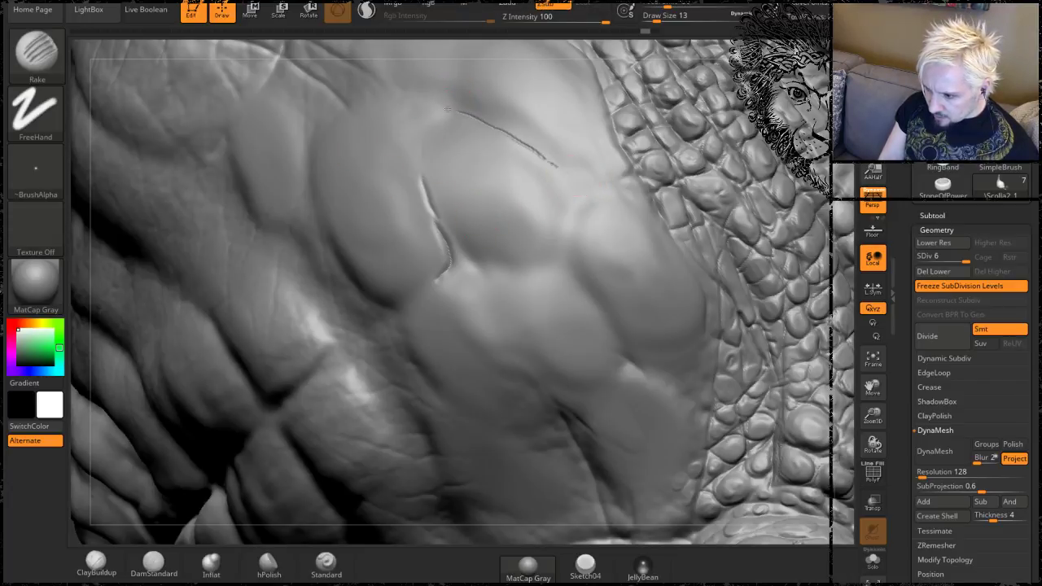
pyautogui.keyDown('shift'); pyautogui.moveTo(431, 122); pyautogui.dragTo(596, 191); pyautogui.keyUp('shift')
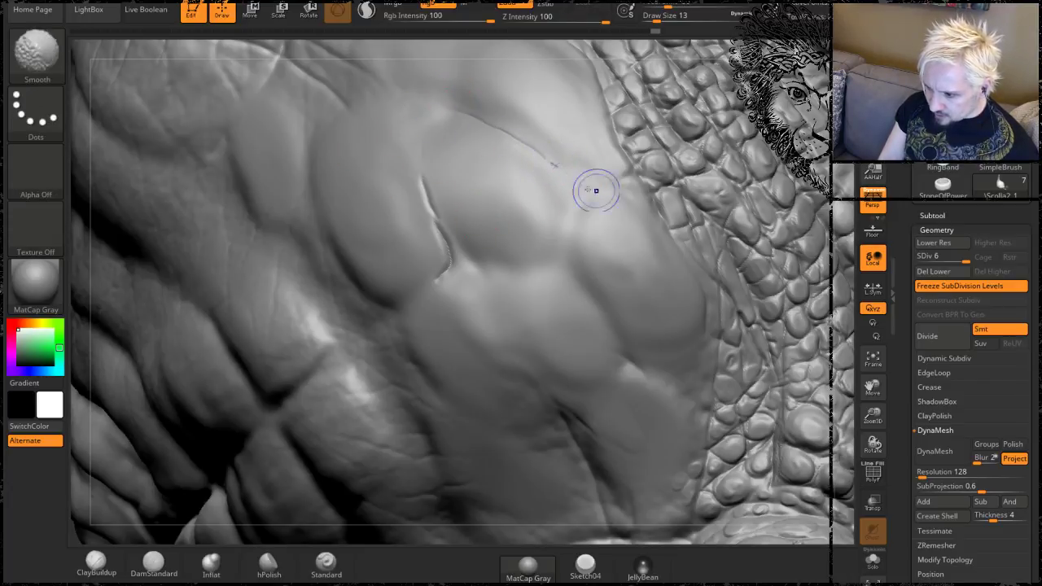
pyautogui.moveTo(430, 270)
pyautogui.keyDown('shift'); pyautogui.mouseDown()
pyautogui.moveTo(447, 271)
pyautogui.moveTo(423, 181)
pyautogui.mouseUp(); pyautogui.keyUp('shift')
pyautogui.moveTo(572, 179)
pyautogui.keyDown('shift'); pyautogui.mouseDown()
pyautogui.moveTo(544, 157)
pyautogui.moveTo(590, 181)
pyautogui.moveTo(556, 244)
pyautogui.moveTo(529, 258)
pyautogui.mouseUp(); pyautogui.keyUp('shift')
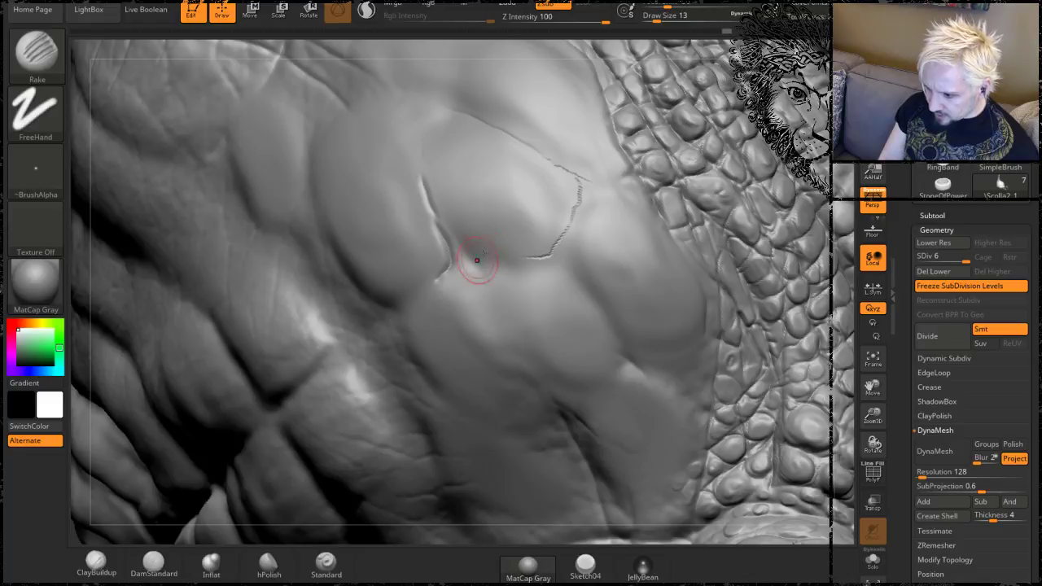
# Smooth away the central bump's jagged right edge and redraw it as a rounder curve with the Rake brush.
pyautogui.moveTo(838, 218); pyautogui.dragTo(818, 232)
pyautogui.moveTo(172, 303); pyautogui.dragTo(310, 244)
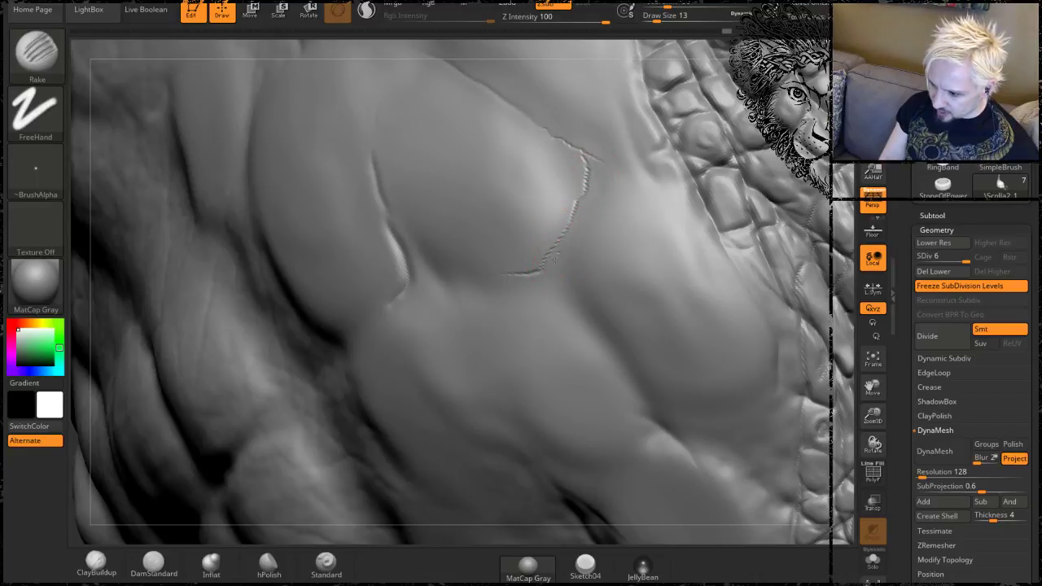
pyautogui.moveTo(590, 324)
pyautogui.keyDown('shift'); pyautogui.mouseDown()
pyautogui.moveTo(575, 200)
pyautogui.moveTo(537, 268)
pyautogui.moveTo(537, 109)
pyautogui.moveTo(584, 183)
pyautogui.mouseUp(); pyautogui.keyUp('shift')
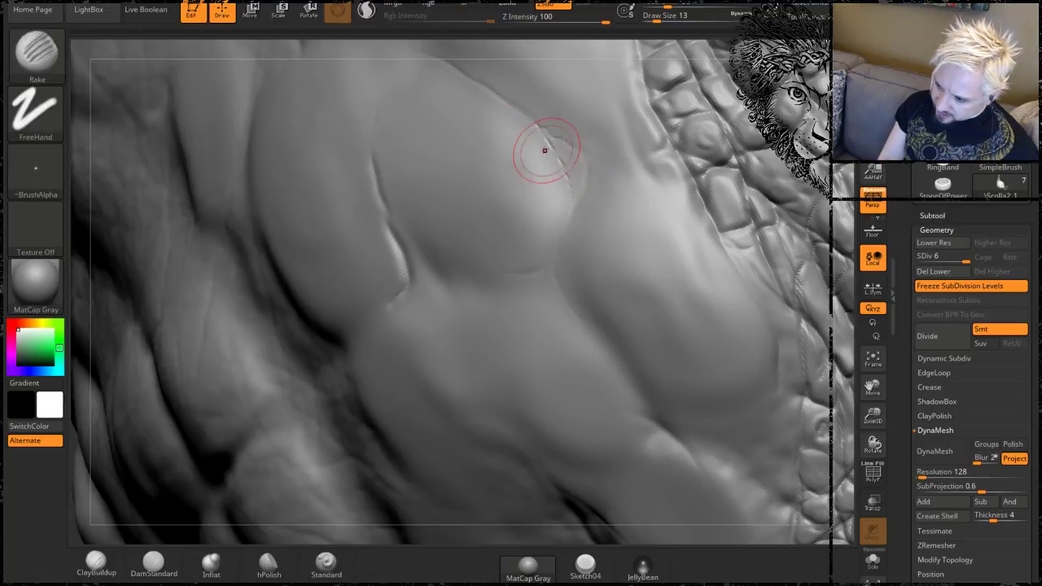
pyautogui.moveTo(542, 147)
pyautogui.mouseDown()
pyautogui.moveTo(570, 196)
pyautogui.moveTo(547, 265)
pyautogui.mouseUp()
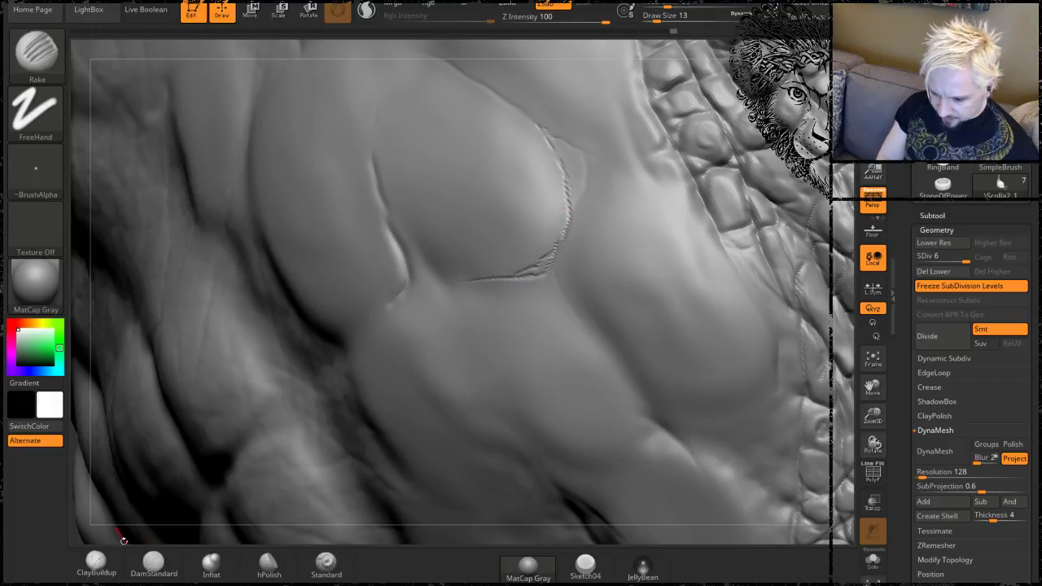
# Soften the raked edge and carve a crease down from the central bump's lower right corner with DamStandard at draw size 7.
pyautogui.click(154, 563)
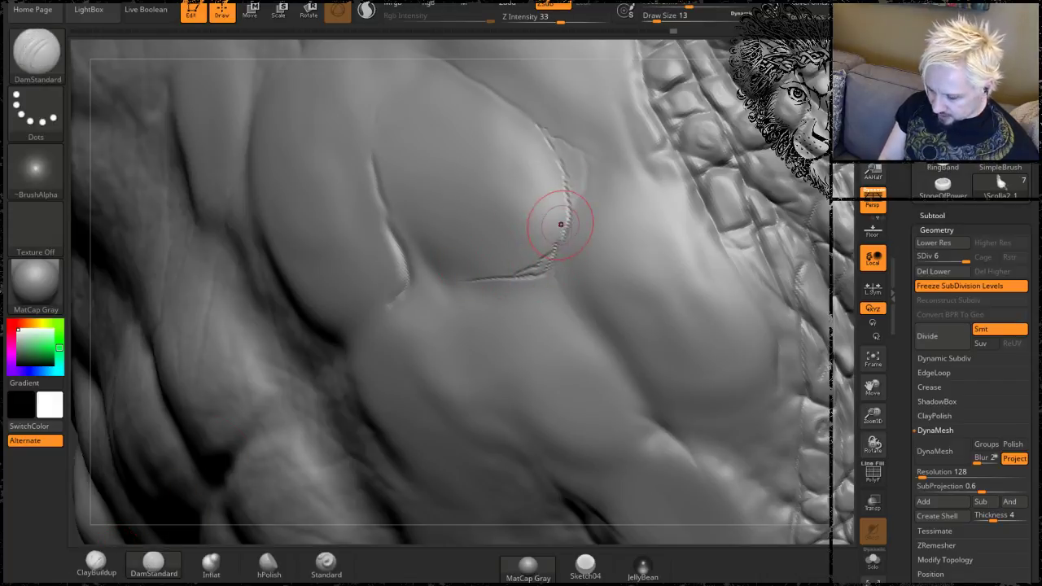
pyautogui.press('space')
pyautogui.moveTo(570, 230); pyautogui.dragTo(501, 262)
pyautogui.press('shift')
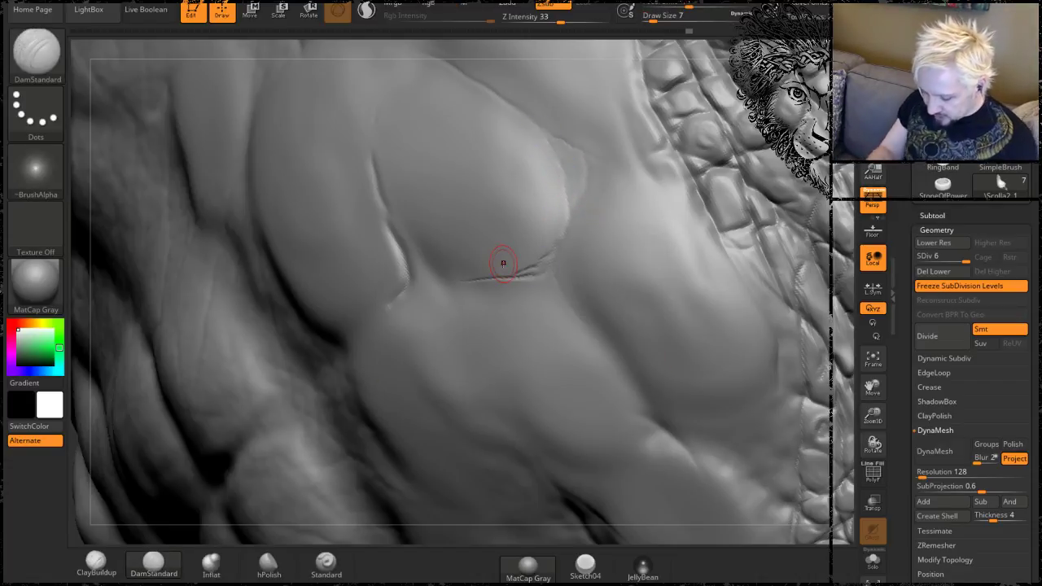
pyautogui.moveTo(567, 230)
pyautogui.mouseDown()
pyautogui.moveTo(549, 263)
pyautogui.moveTo(580, 322)
pyautogui.mouseUp()
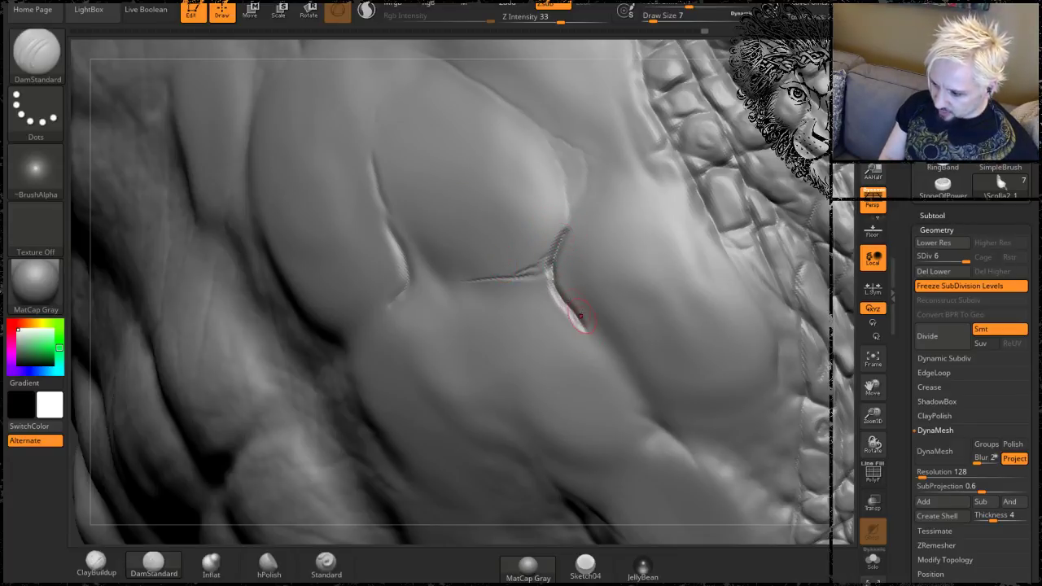
pyautogui.moveTo(578, 321); pyautogui.dragTo(602, 353)
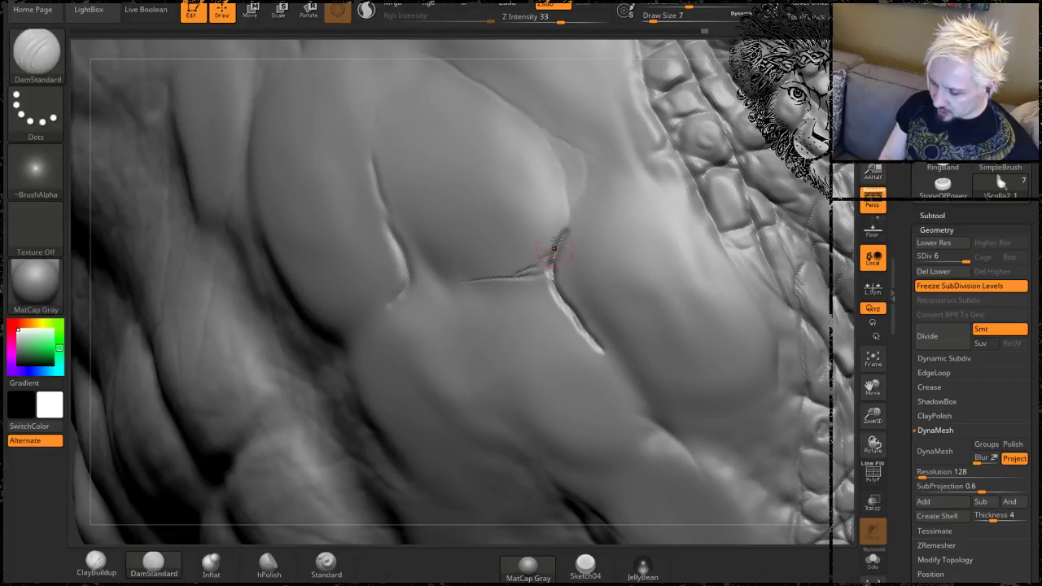
# Carve small triangular scales at the central bump's right and lower left corners, and extend the upper crease to the existing scales.
pyautogui.moveTo(557, 175)
pyautogui.mouseDown()
pyautogui.moveTo(568, 205)
pyautogui.moveTo(519, 109)
pyautogui.mouseUp()
pyautogui.moveTo(570, 212); pyautogui.dragTo(583, 161)
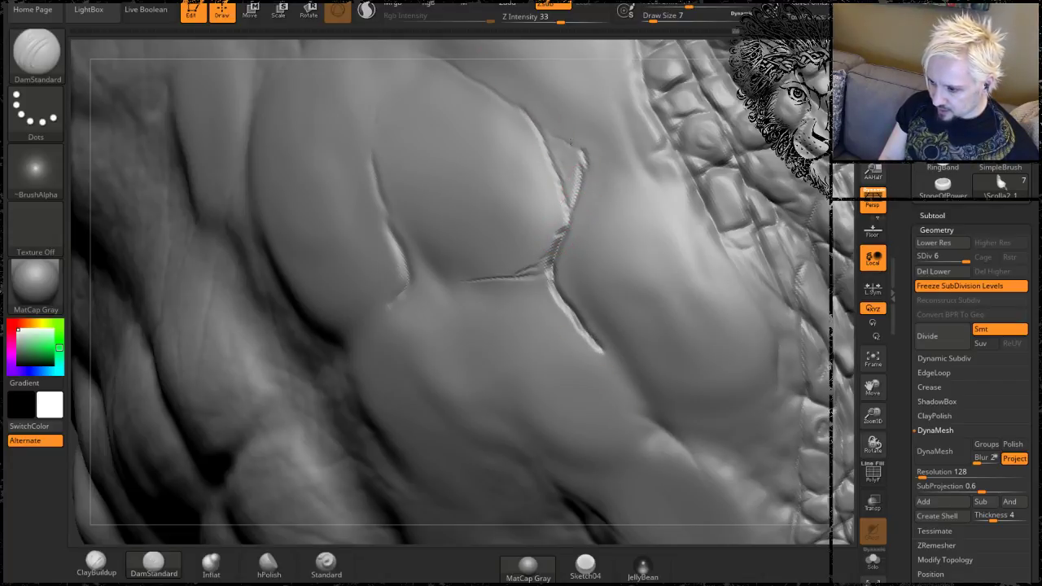
pyautogui.moveTo(525, 111)
pyautogui.mouseDown()
pyautogui.moveTo(606, 155)
pyautogui.moveTo(661, 162)
pyautogui.mouseUp()
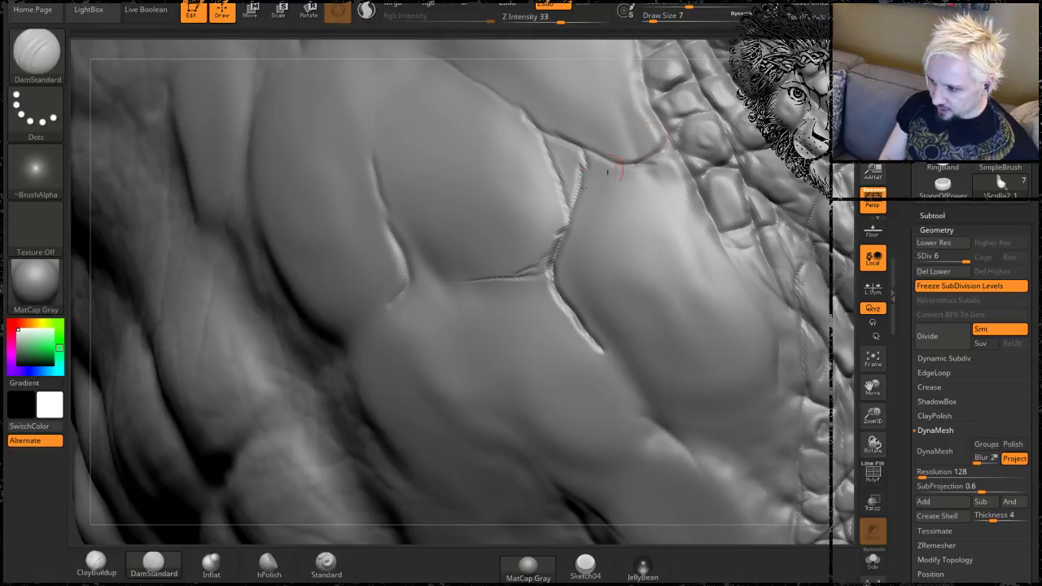
pyautogui.moveTo(408, 251); pyautogui.dragTo(433, 273)
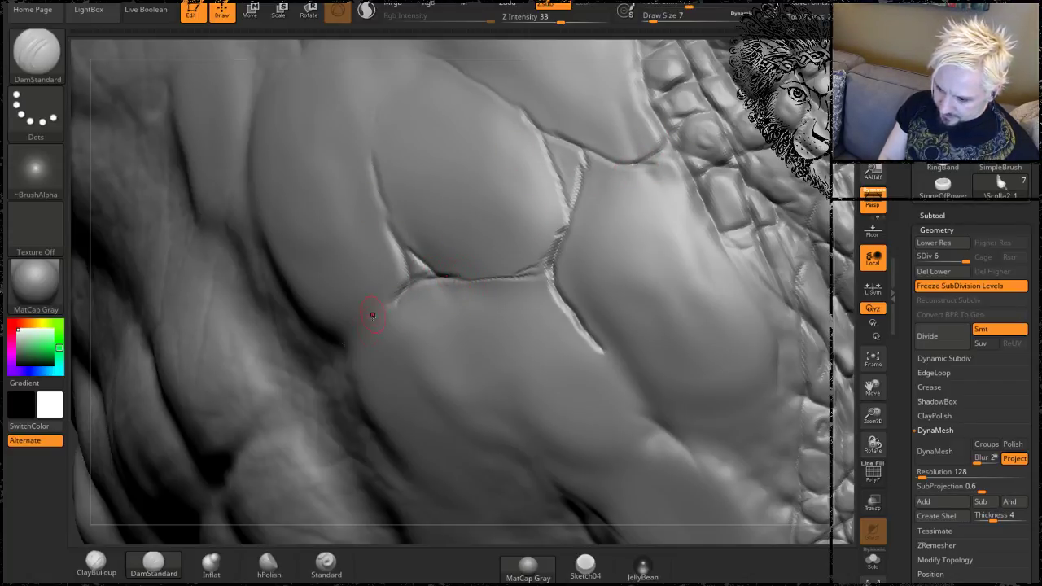
# Carve a crease under the large left bump and branch it downward beside the neighbouring bump, softening the junction with Smooth.
pyautogui.moveTo(77, 420); pyautogui.dragTo(183, 386)
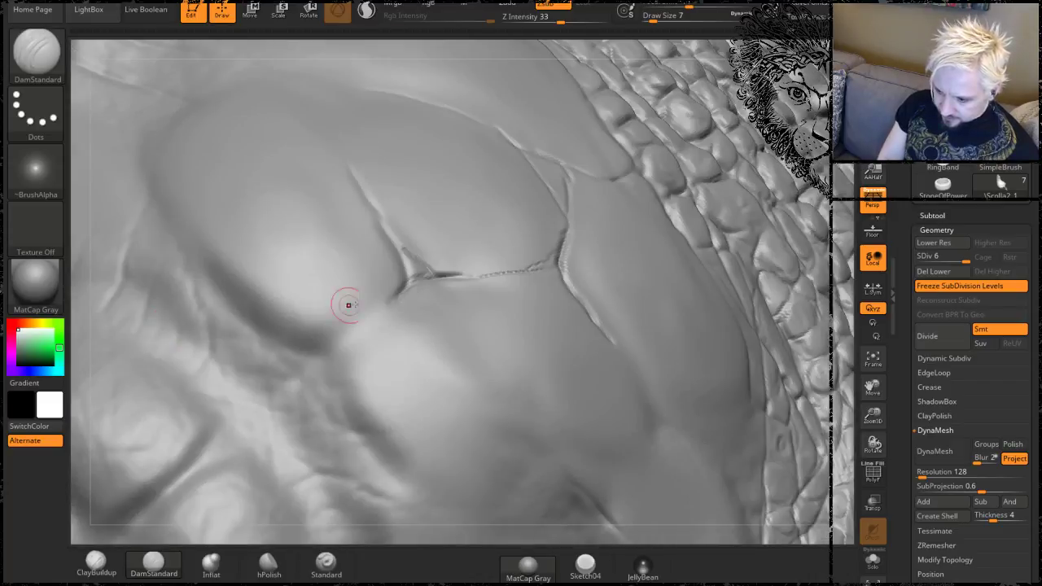
pyautogui.moveTo(408, 280)
pyautogui.mouseDown()
pyautogui.moveTo(363, 324)
pyautogui.moveTo(313, 343)
pyautogui.moveTo(251, 335)
pyautogui.mouseUp()
pyautogui.moveTo(353, 319)
pyautogui.mouseDown()
pyautogui.moveTo(328, 358)
pyautogui.moveTo(321, 417)
pyautogui.moveTo(323, 372)
pyautogui.moveTo(362, 327)
pyautogui.mouseUp()
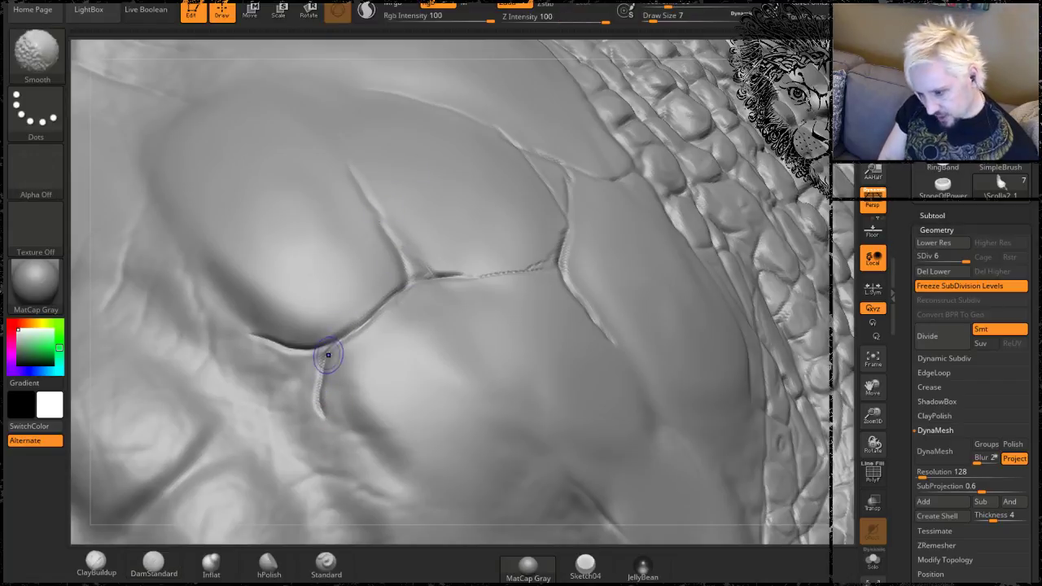
pyautogui.moveTo(329, 348); pyautogui.dragTo(326, 410)
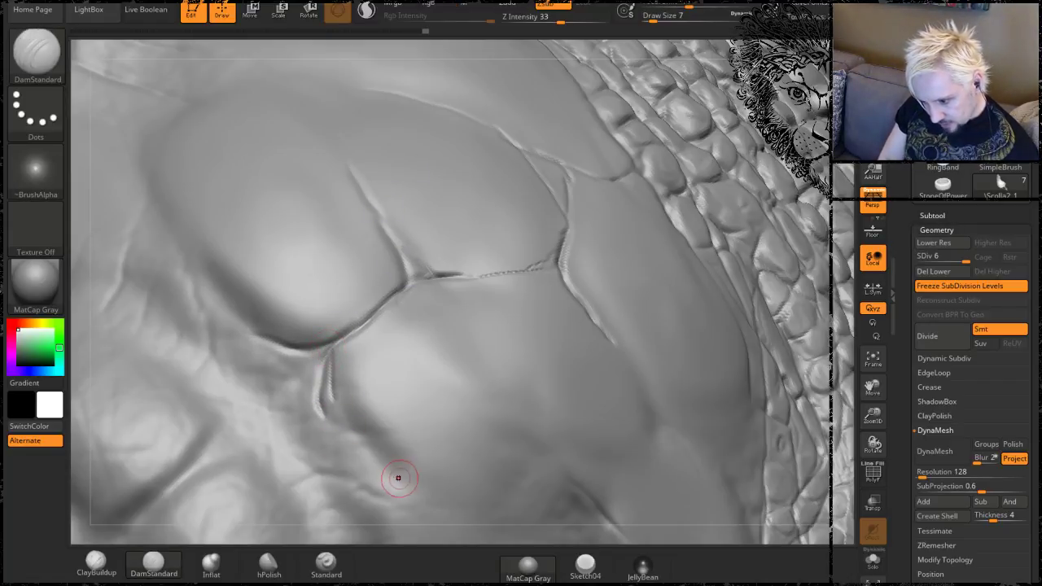
# Carve layered curved creases down the left side of the bump below the central one and extend them along its lower edge.
pyautogui.moveTo(332, 369); pyautogui.dragTo(366, 443)
pyautogui.moveTo(398, 485); pyautogui.dragTo(319, 407)
pyautogui.moveTo(326, 358)
pyautogui.mouseDown()
pyautogui.moveTo(342, 424)
pyautogui.moveTo(397, 468)
pyautogui.moveTo(487, 500)
pyautogui.mouseUp()
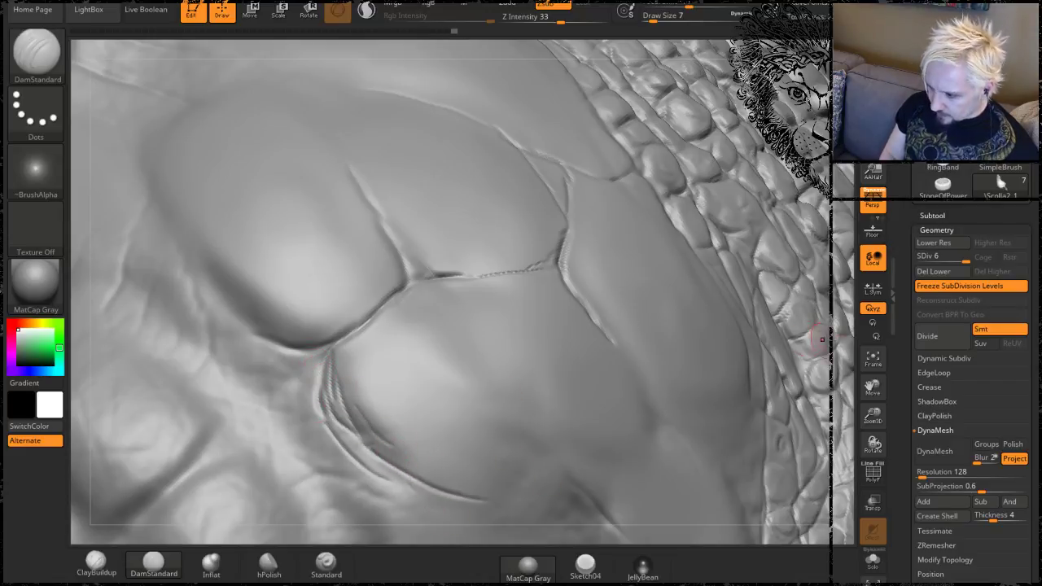
pyautogui.moveTo(842, 369); pyautogui.dragTo(251, 271)
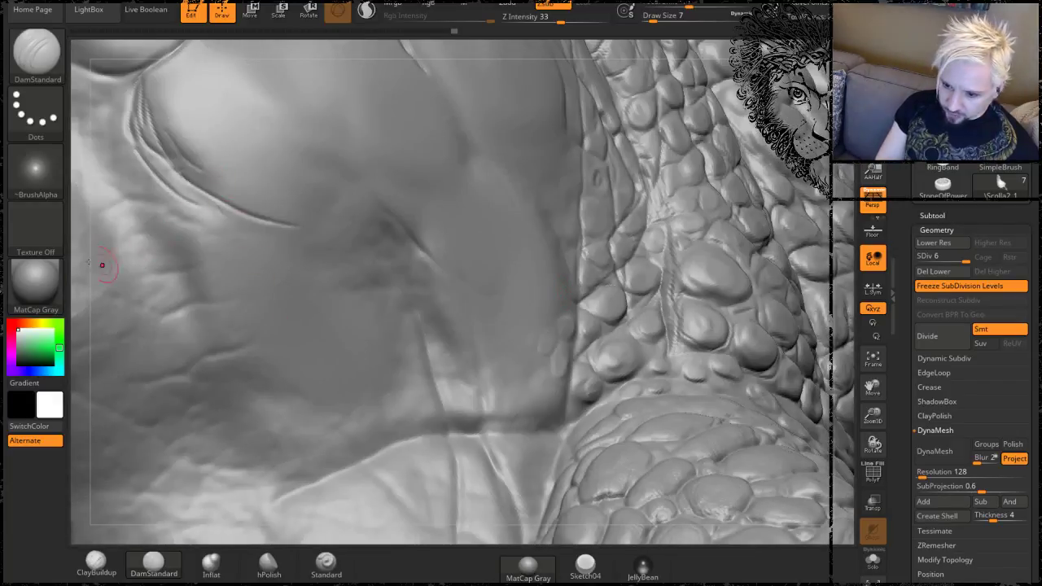
pyautogui.moveTo(88, 245); pyautogui.dragTo(182, 269)
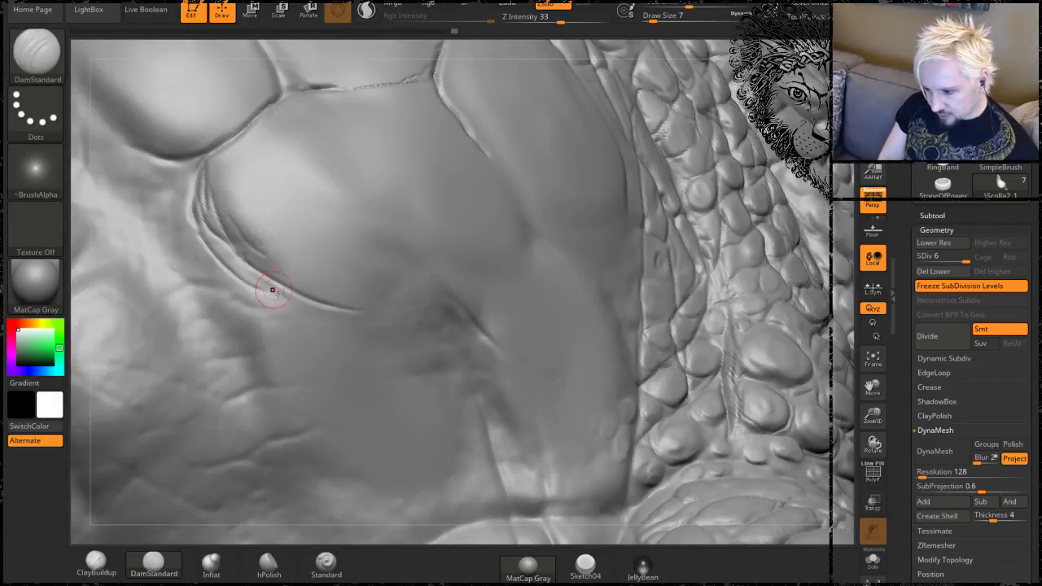
pyautogui.moveTo(272, 291)
pyautogui.mouseDown()
pyautogui.moveTo(358, 329)
pyautogui.moveTo(414, 337)
pyautogui.mouseUp()
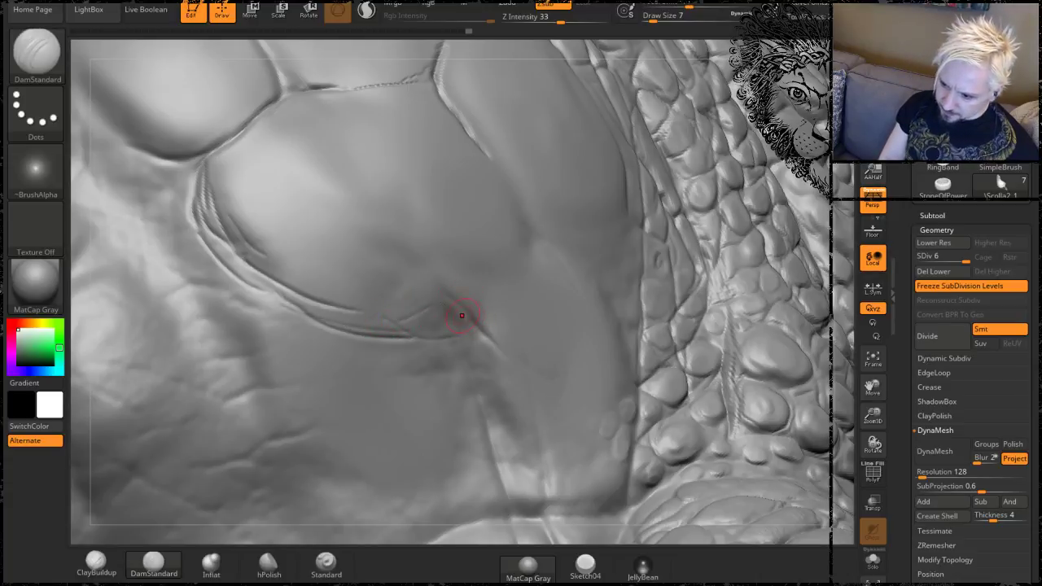
# Carve a diagonal wrinkle across the lower bump, soften it with Smooth, and cut a parallel crease just beneath the bump with DamStandard.
pyautogui.moveTo(344, 238); pyautogui.dragTo(291, 197)
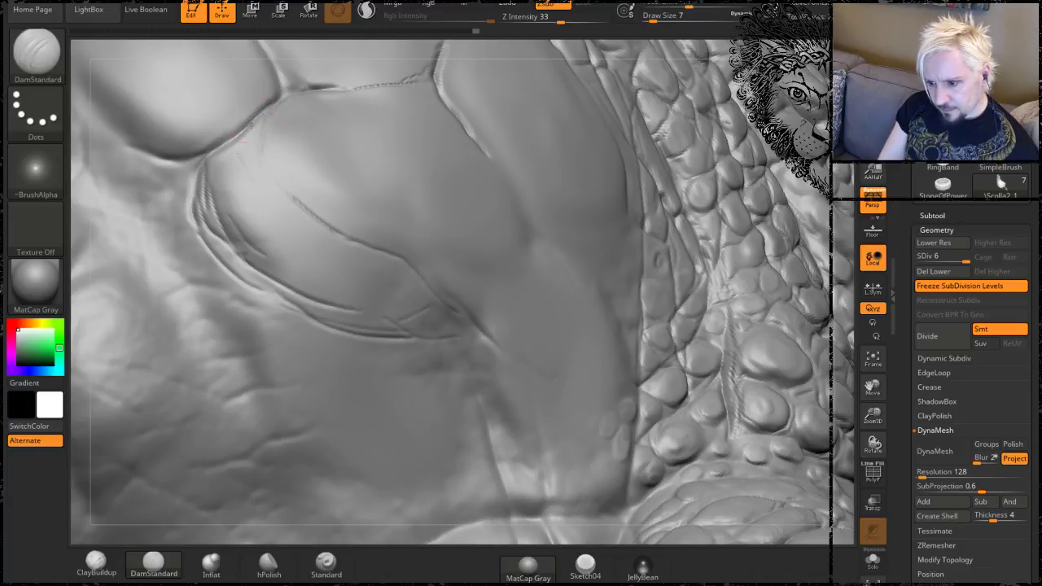
pyautogui.moveTo(215, 170); pyautogui.dragTo(228, 217)
pyautogui.press('shift')
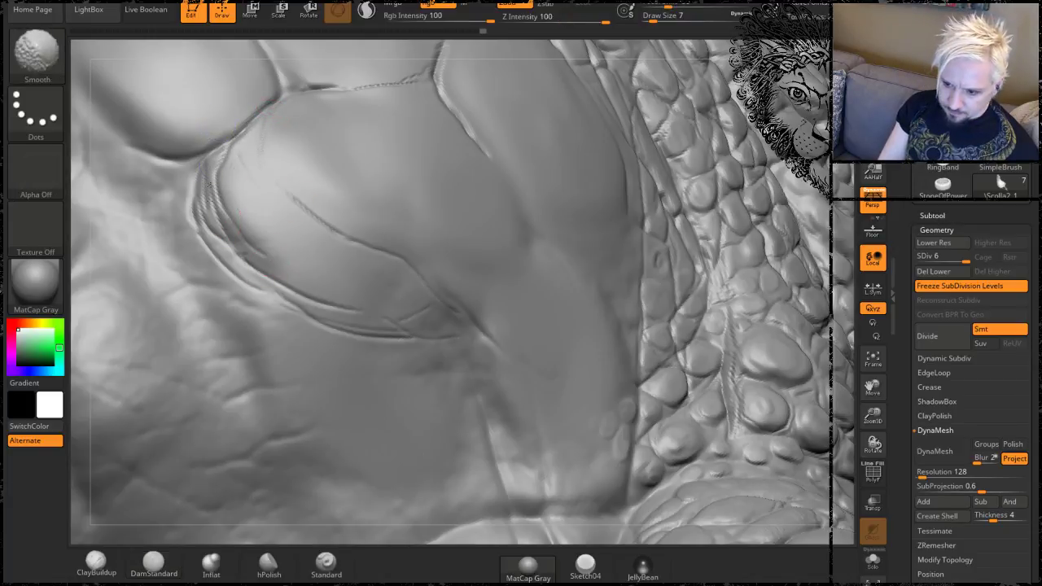
pyautogui.keyDown('shift'); pyautogui.moveTo(296, 200); pyautogui.dragTo(361, 233); pyautogui.keyUp('shift')
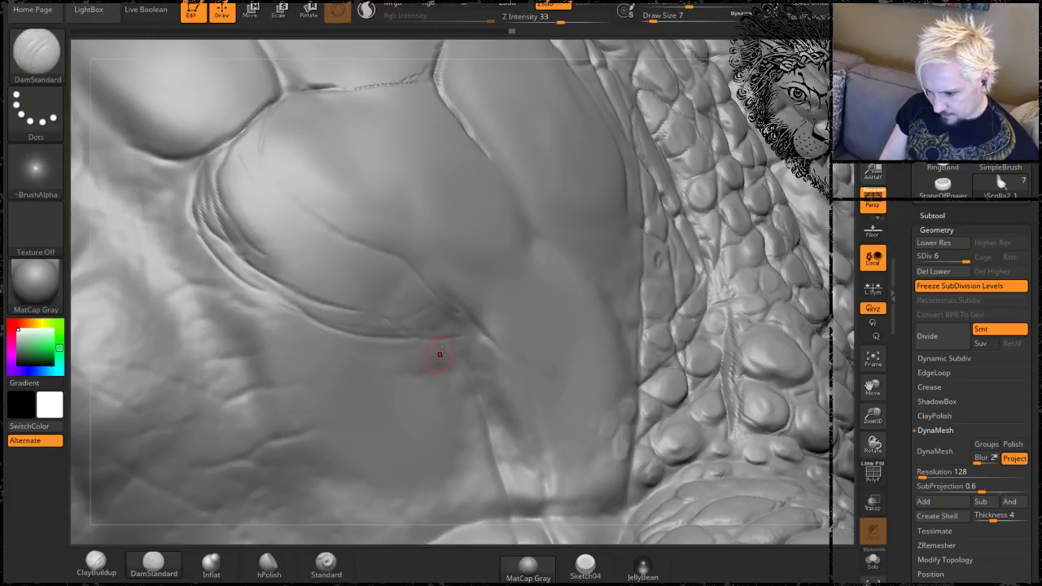
pyautogui.moveTo(449, 372)
pyautogui.mouseDown()
pyautogui.moveTo(333, 364)
pyautogui.moveTo(299, 350)
pyautogui.mouseUp()
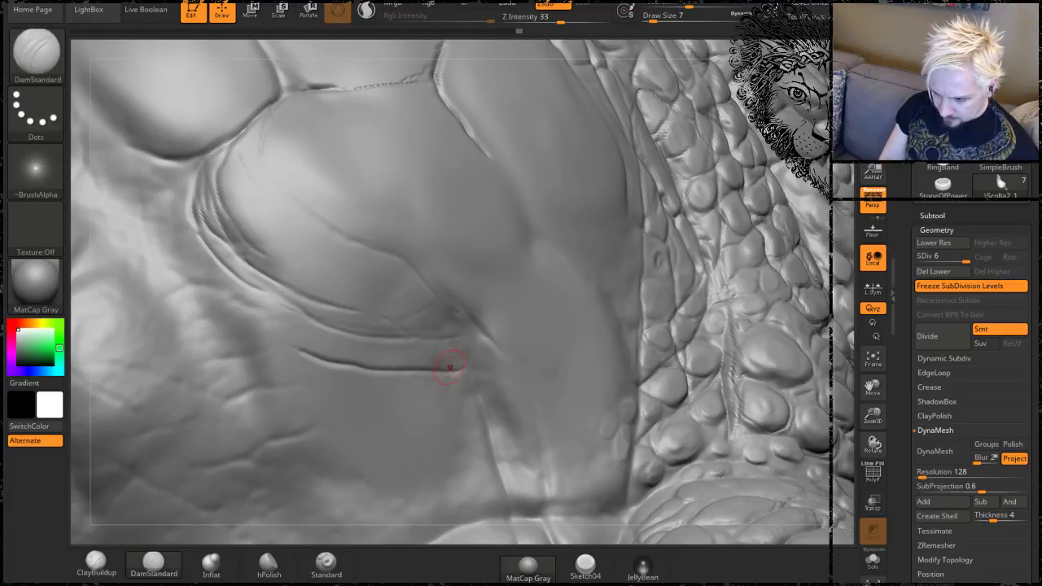
# Carve a crease along the upper edge of the large left bump, separating it from the elongated bump above.
pyautogui.moveTo(91, 417); pyautogui.dragTo(417, 258, button='right')
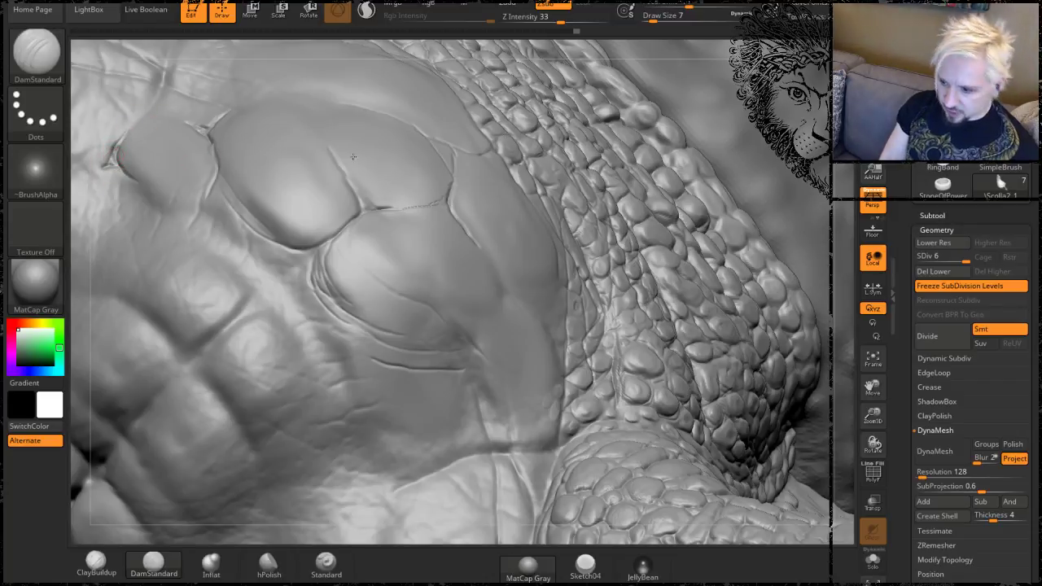
pyautogui.moveTo(713, 52); pyautogui.dragTo(301, 232)
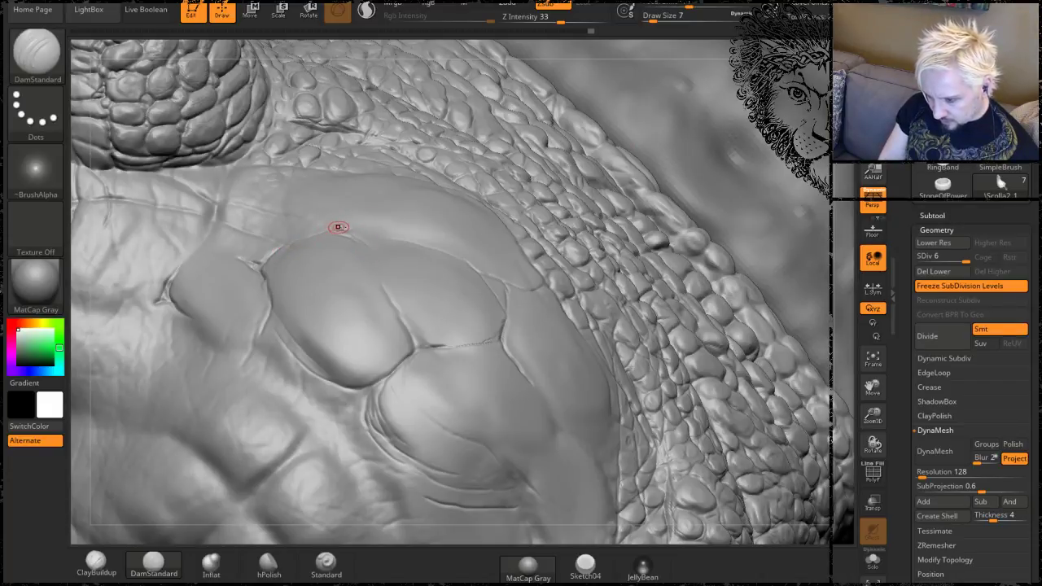
pyautogui.moveTo(421, 250); pyautogui.dragTo(321, 225)
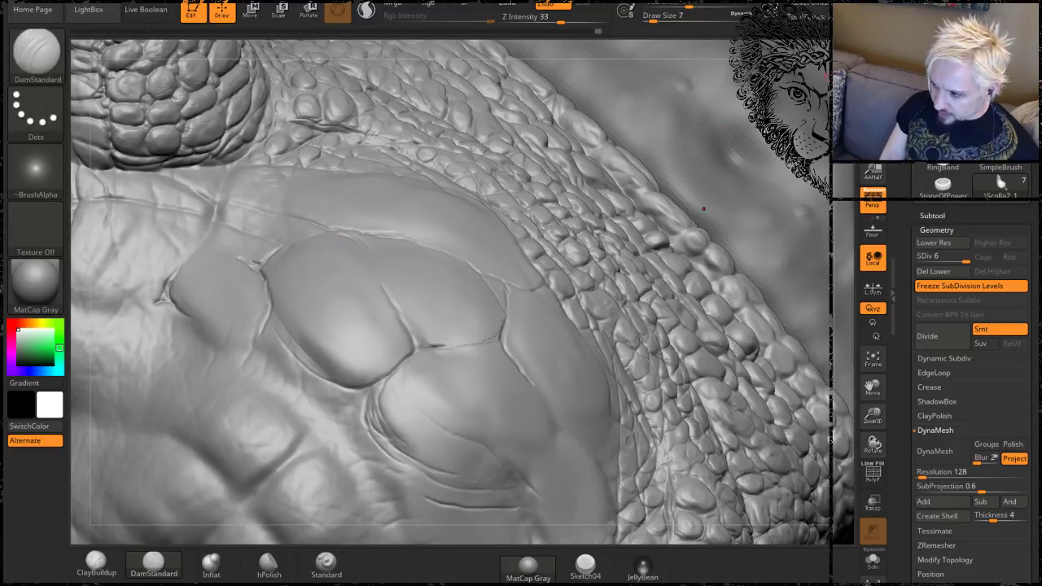
# Carve small scales beside the upper elongated bump's left end, close off that end with a crease, and define its upper edge.
pyautogui.moveTo(703, 208); pyautogui.dragTo(326, 145, button='right')
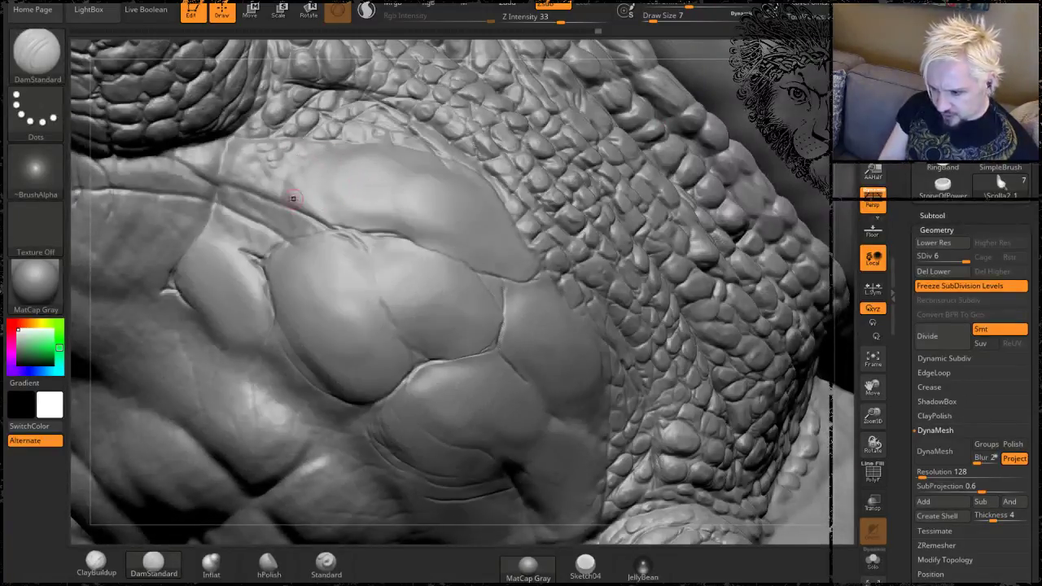
pyautogui.click(285, 168)
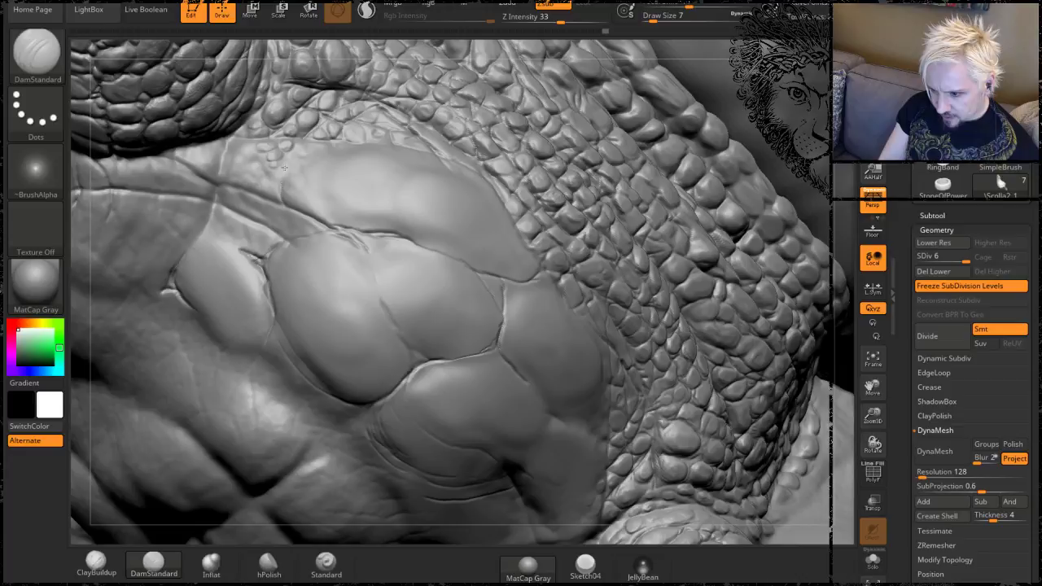
pyautogui.click(352, 148)
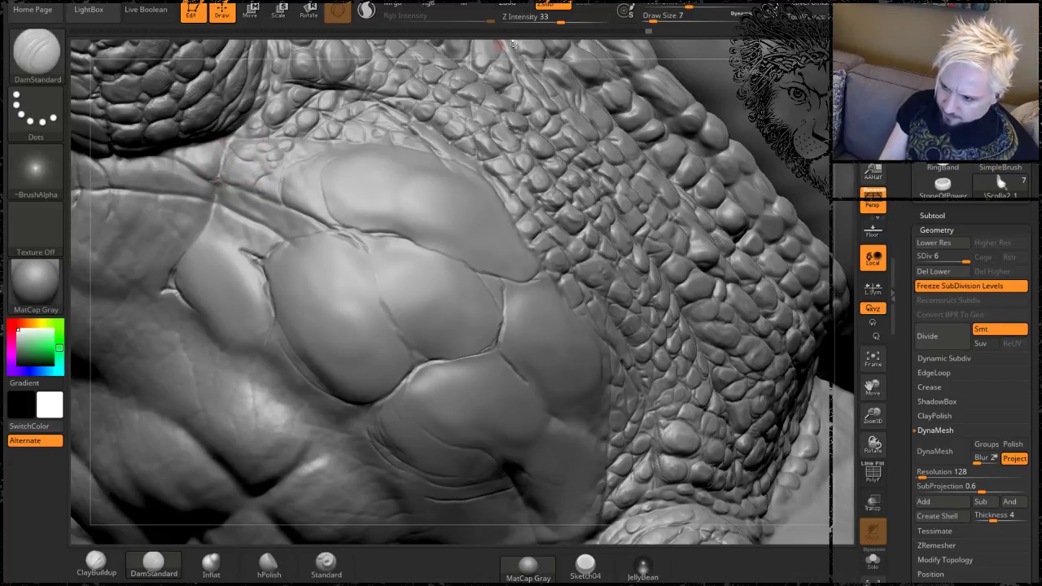
pyautogui.moveTo(489, 268); pyautogui.dragTo(449, 235, button='right')
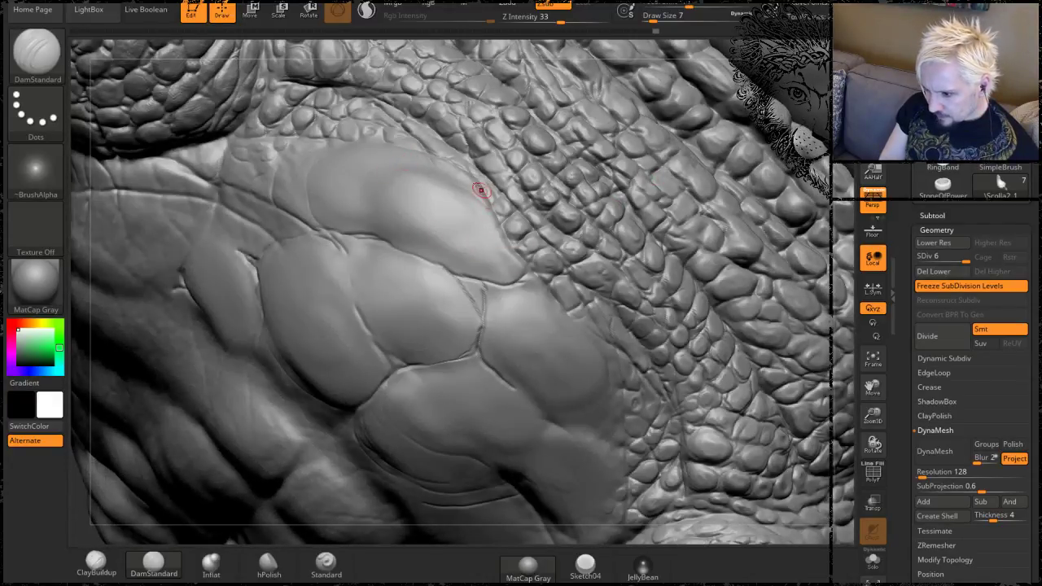
pyautogui.moveTo(411, 152); pyautogui.dragTo(443, 148)
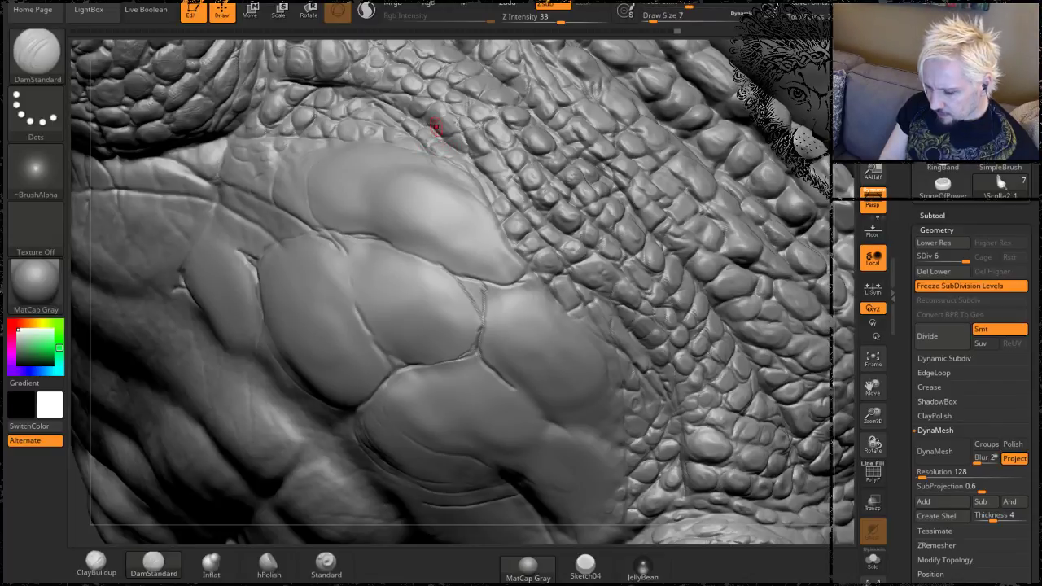
# Carve the outline around the lower end of the elongated bump near the horn base and sharpen the crease along its underside.
pyautogui.moveTo(569, 269); pyautogui.dragTo(606, 245, button='right')
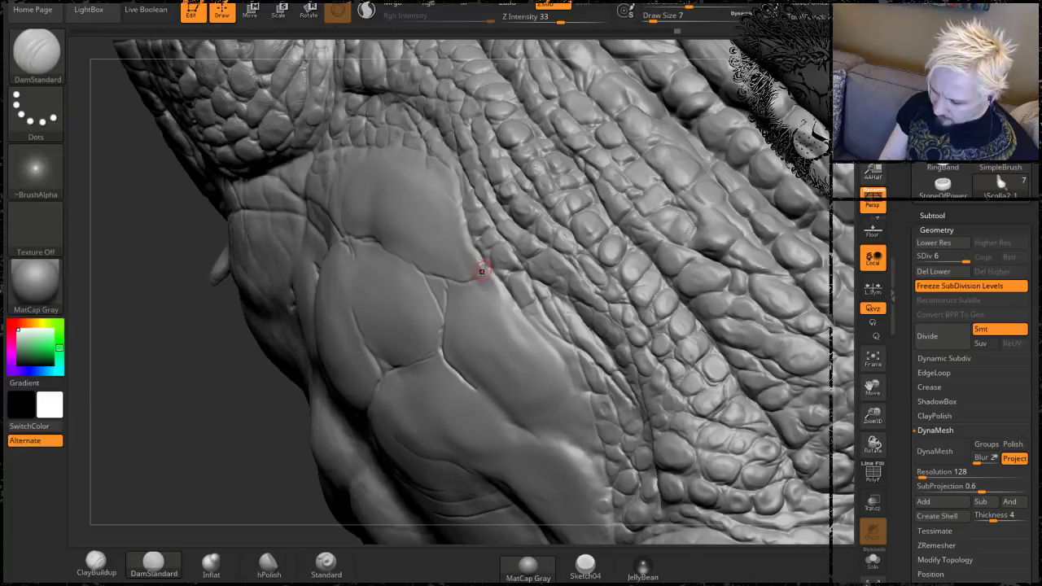
pyautogui.moveTo(258, 382); pyautogui.dragTo(384, 220, button='right')
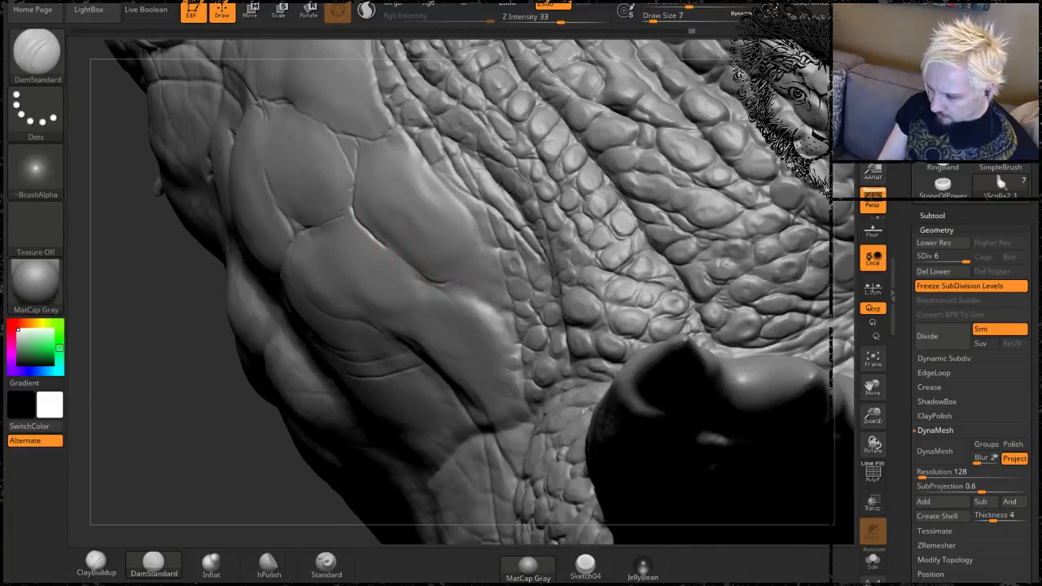
pyautogui.moveTo(196, 392); pyautogui.dragTo(488, 236, button='right')
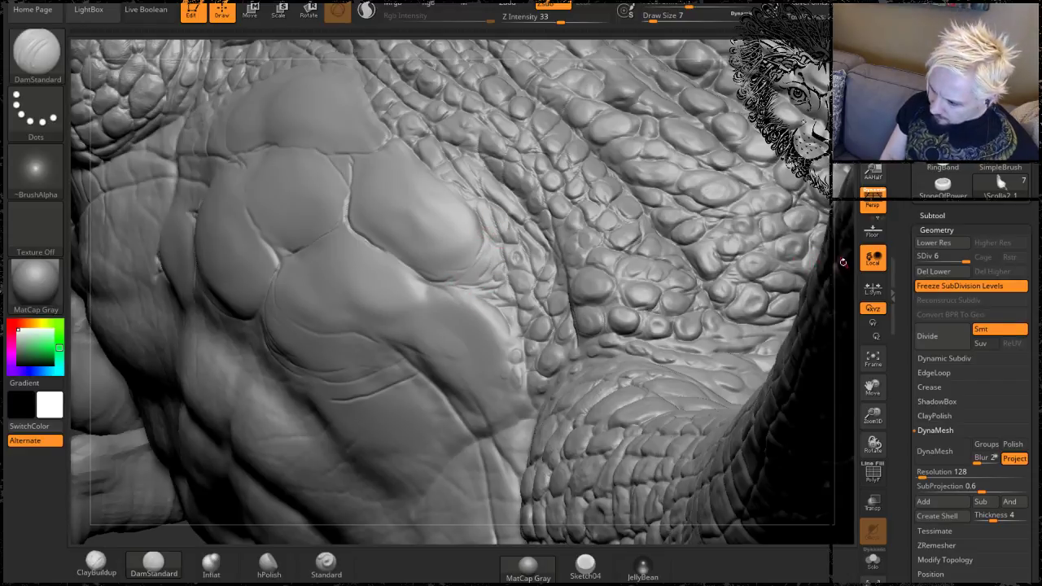
pyautogui.moveTo(843, 262); pyautogui.dragTo(497, 293)
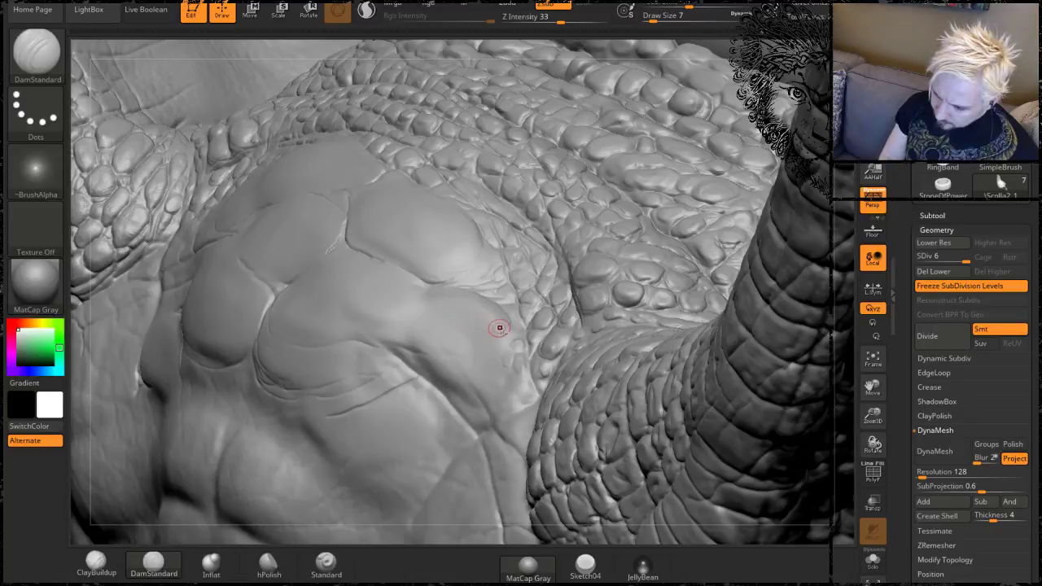
pyautogui.moveTo(511, 349); pyautogui.dragTo(502, 381)
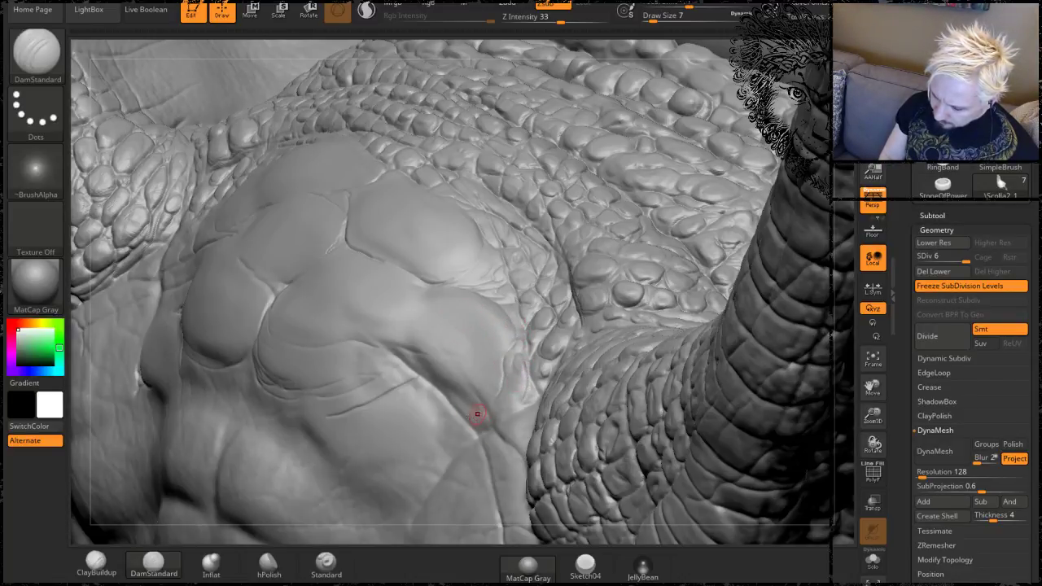
pyautogui.moveTo(174, 532); pyautogui.dragTo(510, 333)
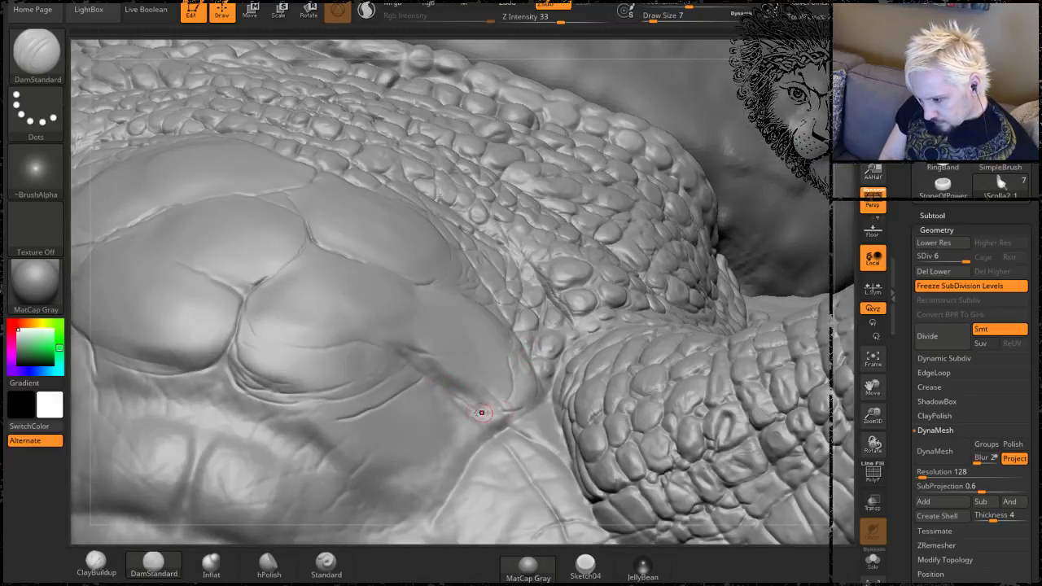
pyautogui.moveTo(524, 411)
pyautogui.mouseDown()
pyautogui.moveTo(539, 374)
pyautogui.moveTo(515, 435)
pyautogui.mouseUp()
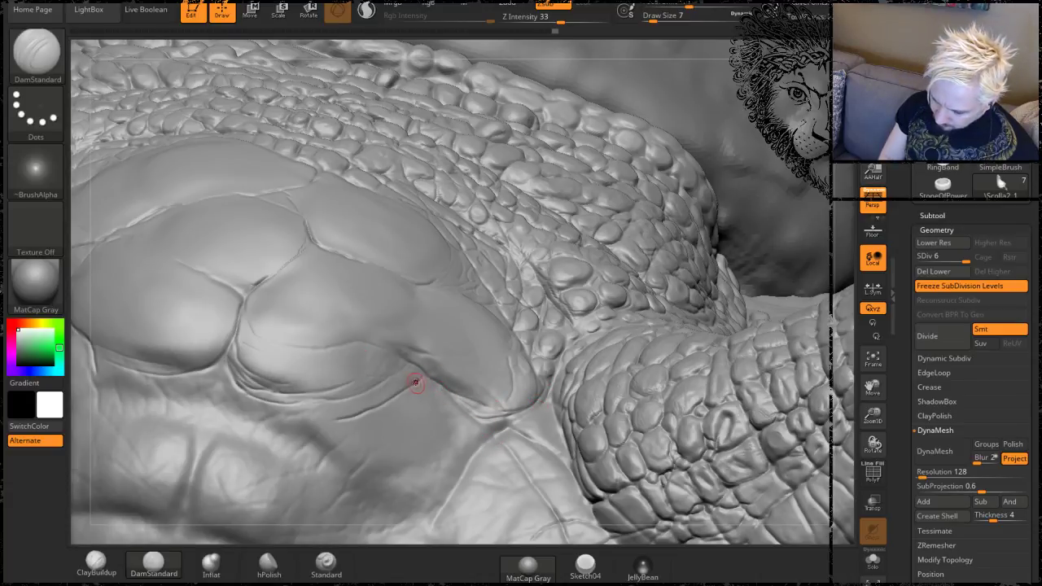
pyautogui.press('shift')
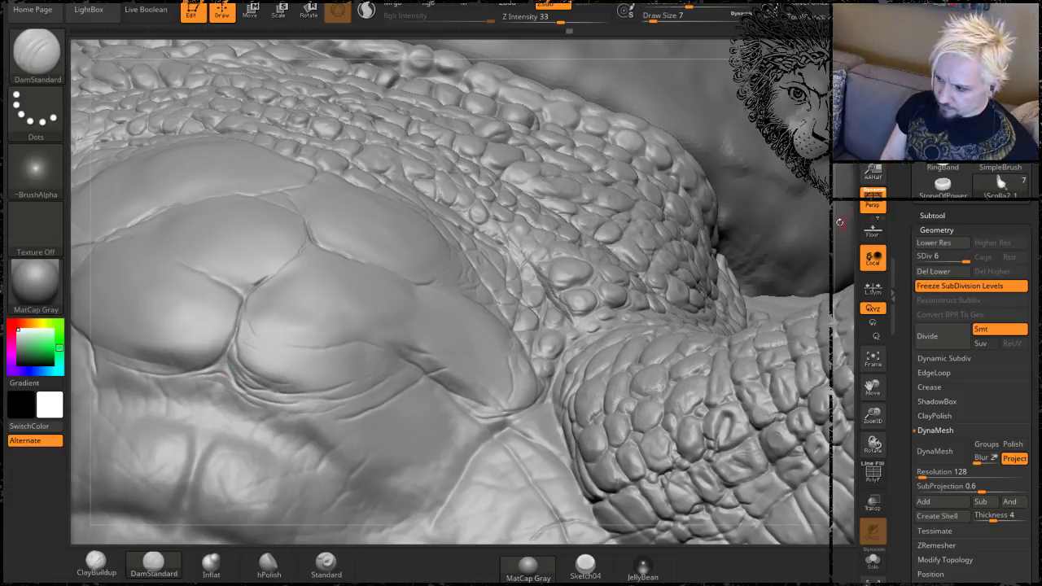
# Reshape the forehead's central bumps and the brow folds below them with the Move brush at draw size 132.
pyautogui.moveTo(839, 221); pyautogui.dragTo(635, 283)
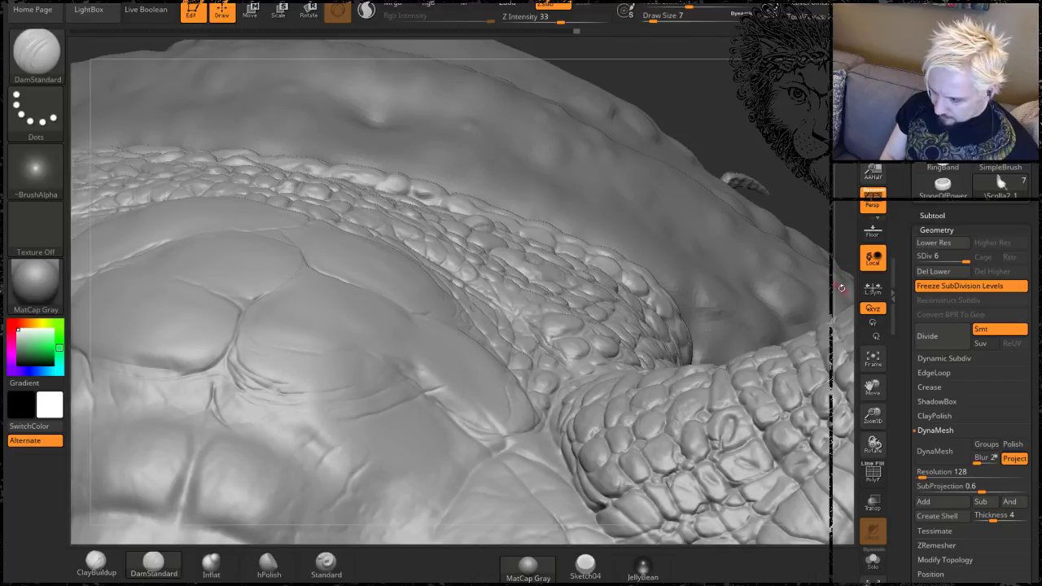
pyautogui.moveTo(841, 288); pyautogui.dragTo(275, 314)
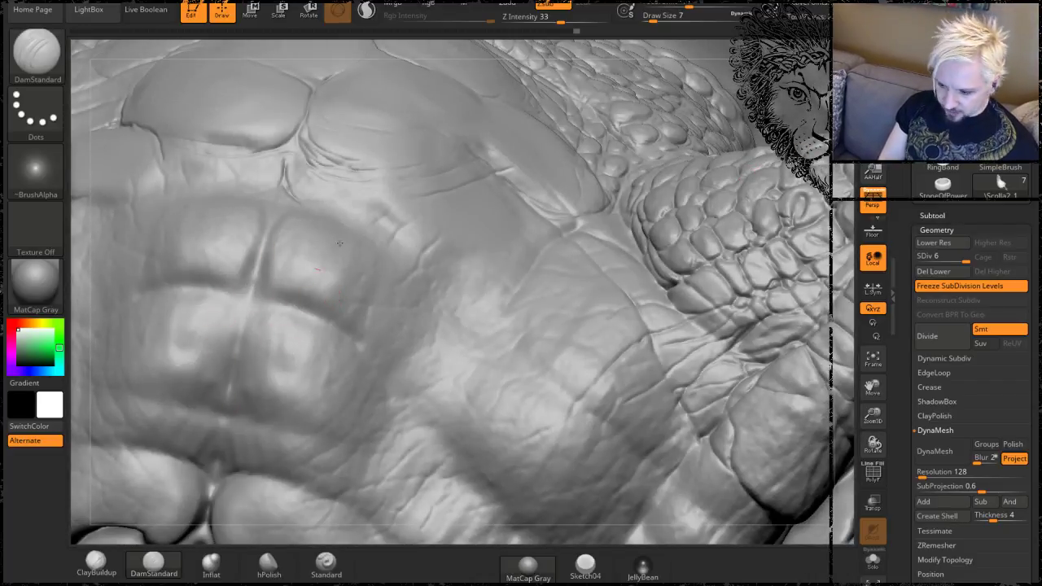
pyautogui.moveTo(843, 189)
pyautogui.keyDown('alt'); pyautogui.mouseDown()
pyautogui.moveTo(782, 281)
pyautogui.moveTo(671, 381)
pyautogui.mouseUp(); pyautogui.keyUp('alt')
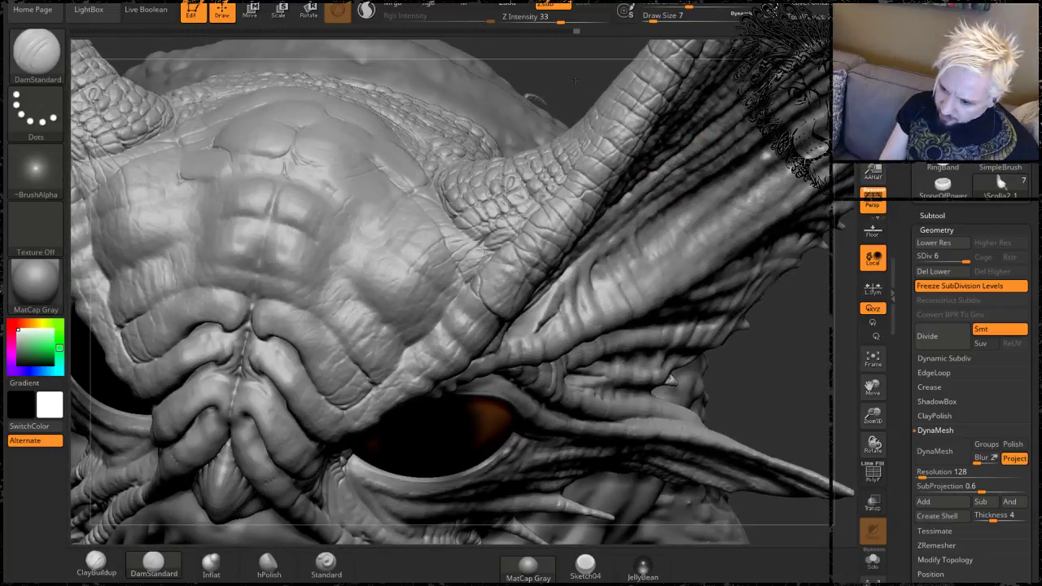
pyautogui.moveTo(575, 80); pyautogui.dragTo(280, 248)
pyautogui.press('space')
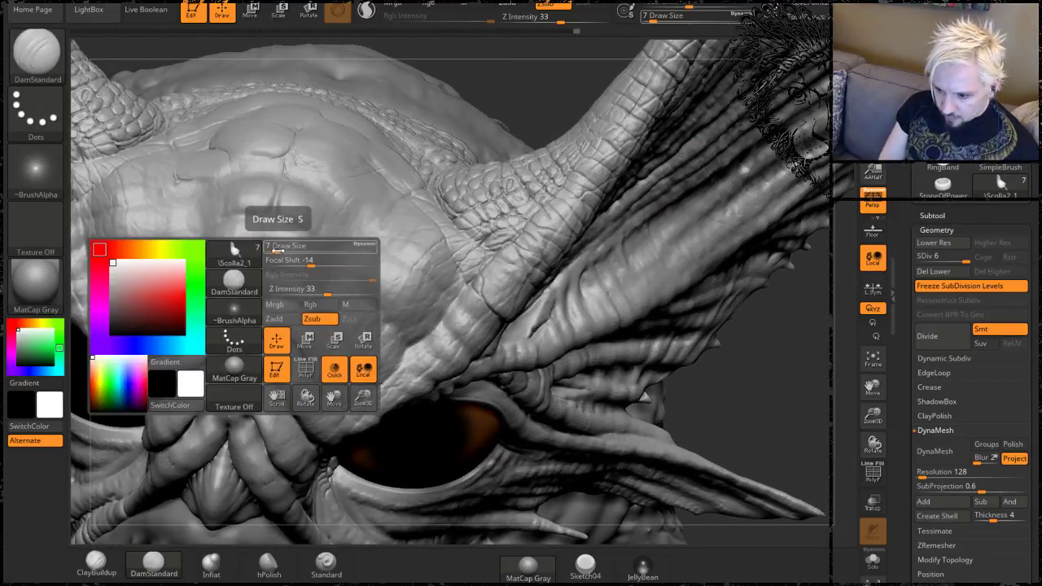
pyautogui.moveTo(277, 250); pyautogui.dragTo(295, 249)
pyautogui.press('shift')
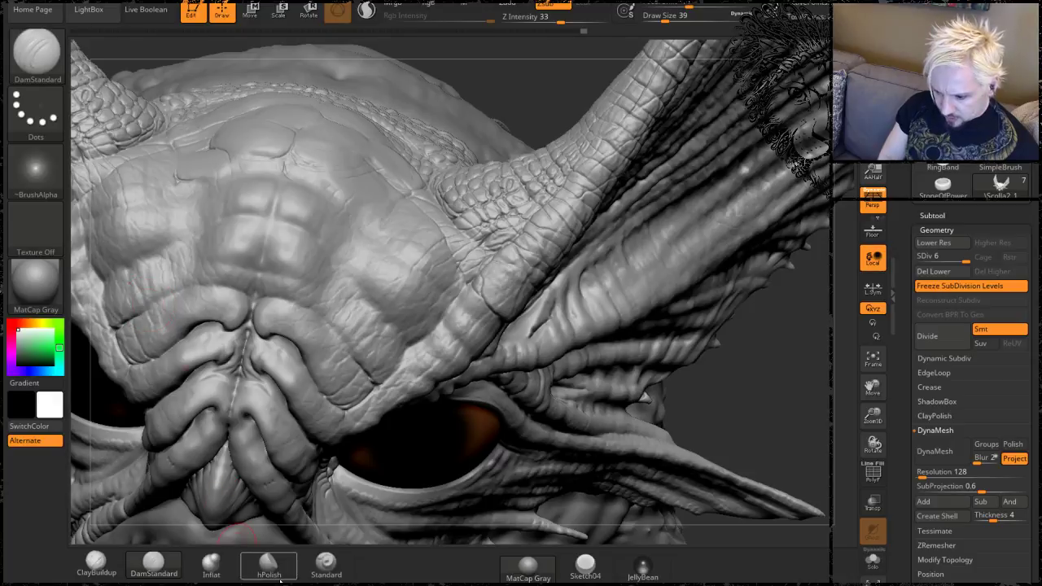
pyautogui.press('b')
pyautogui.press('m')
pyautogui.press('v')
pyautogui.press('space')
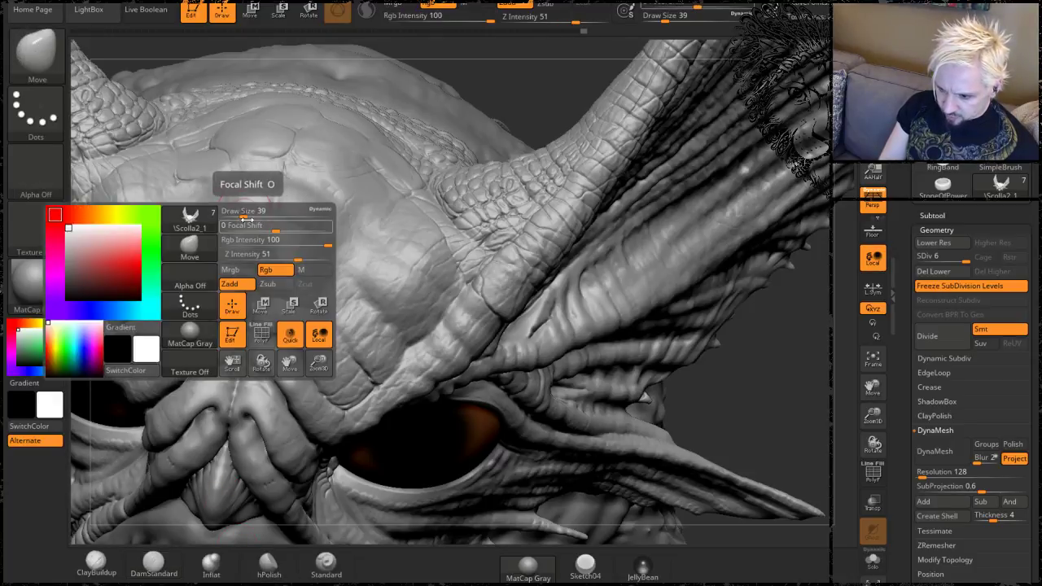
pyautogui.moveTo(259, 212); pyautogui.dragTo(266, 212)
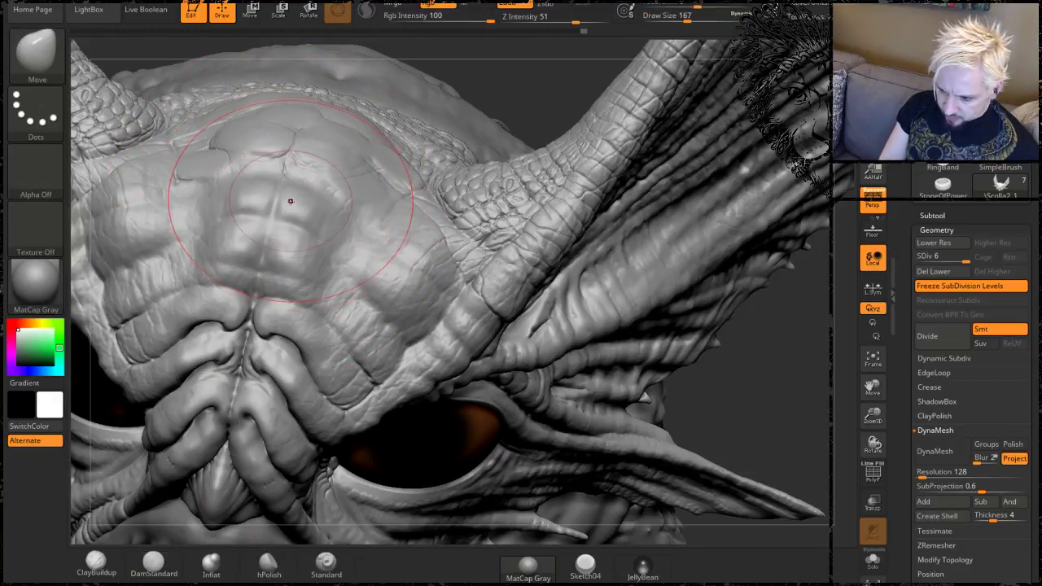
pyautogui.press('space')
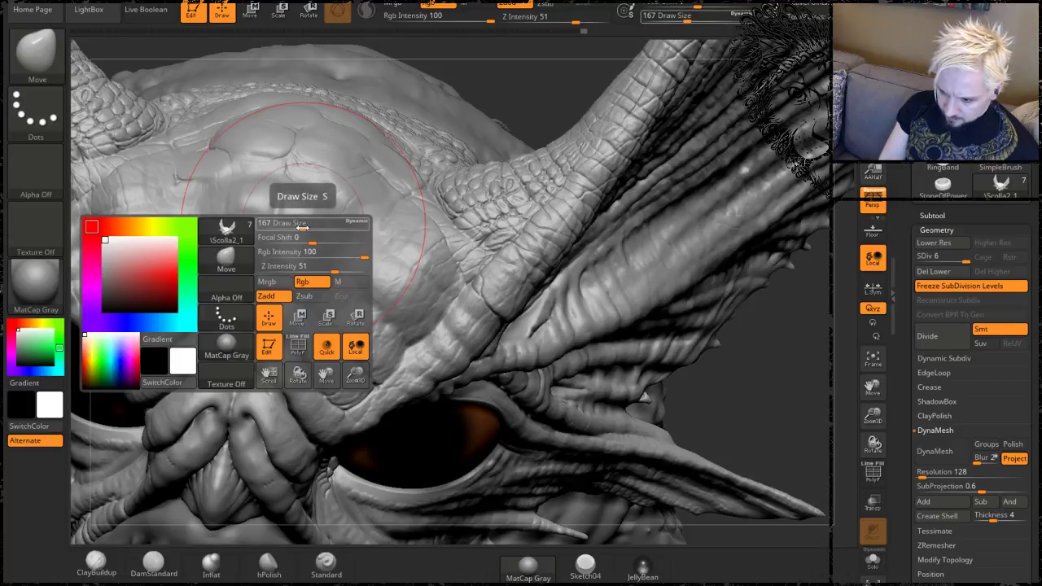
pyautogui.moveTo(308, 213)
pyautogui.mouseDown()
pyautogui.moveTo(244, 244)
pyautogui.moveTo(263, 298)
pyautogui.moveTo(191, 244)
pyautogui.moveTo(204, 306)
pyautogui.moveTo(245, 322)
pyautogui.moveTo(239, 230)
pyautogui.moveTo(248, 325)
pyautogui.moveTo(287, 311)
pyautogui.moveTo(244, 236)
pyautogui.moveTo(261, 244)
pyautogui.moveTo(203, 342)
pyautogui.mouseUp()
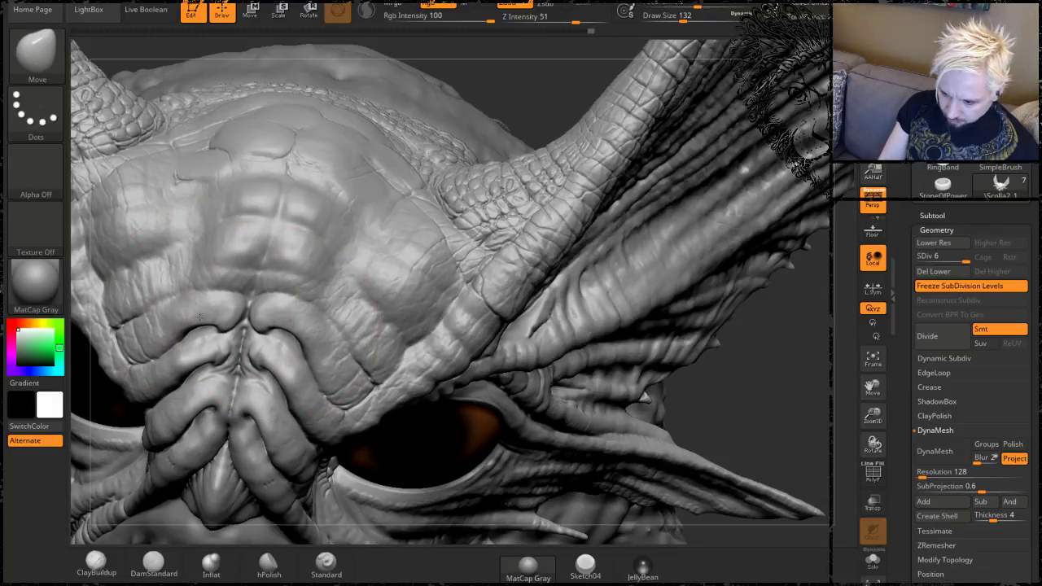
# Adjust the inner brow folds beside the forehead's centre line with the Move brush at draw size 54.
pyautogui.press('space')
pyautogui.moveTo(293, 389)
pyautogui.mouseDown()
pyautogui.moveTo(272, 394)
pyautogui.moveTo(271, 322)
pyautogui.mouseUp()
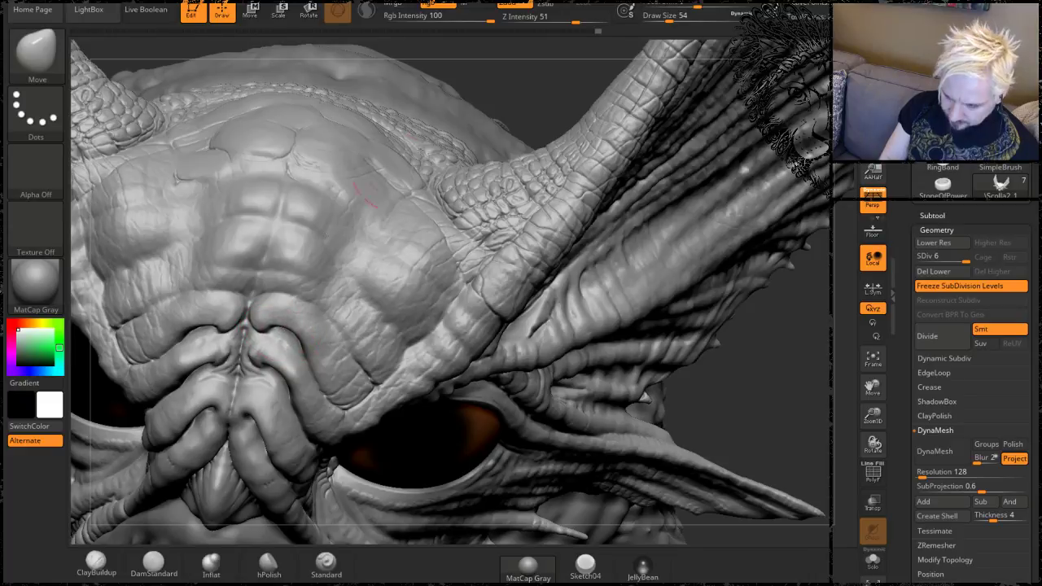
pyautogui.moveTo(516, 112); pyautogui.dragTo(565, 92)
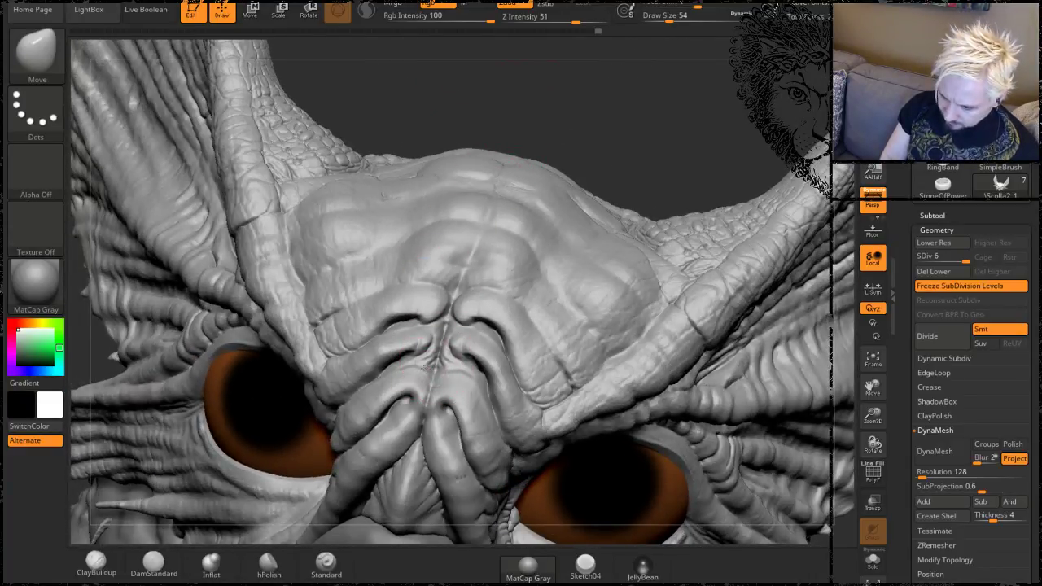
# Nudge the creases where the brow folds meet at the forehead's centre line with the Move brush at draw size 54.
pyautogui.moveTo(422, 368); pyautogui.dragTo(428, 379)
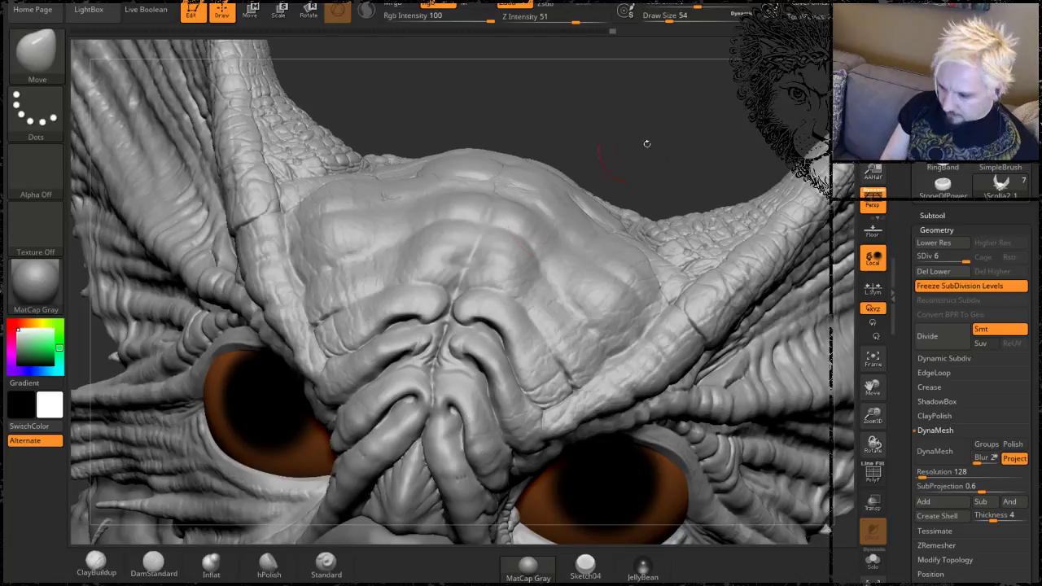
pyautogui.moveTo(644, 175)
pyautogui.mouseDown()
pyautogui.moveTo(661, 168)
pyautogui.moveTo(560, 106)
pyautogui.mouseUp()
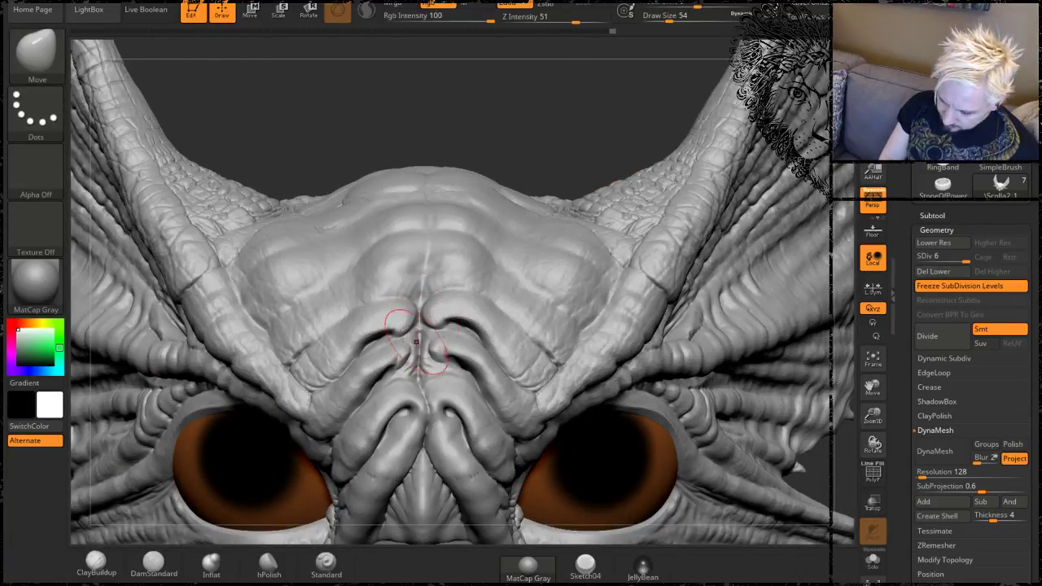
pyautogui.moveTo(414, 343); pyautogui.dragTo(412, 351)
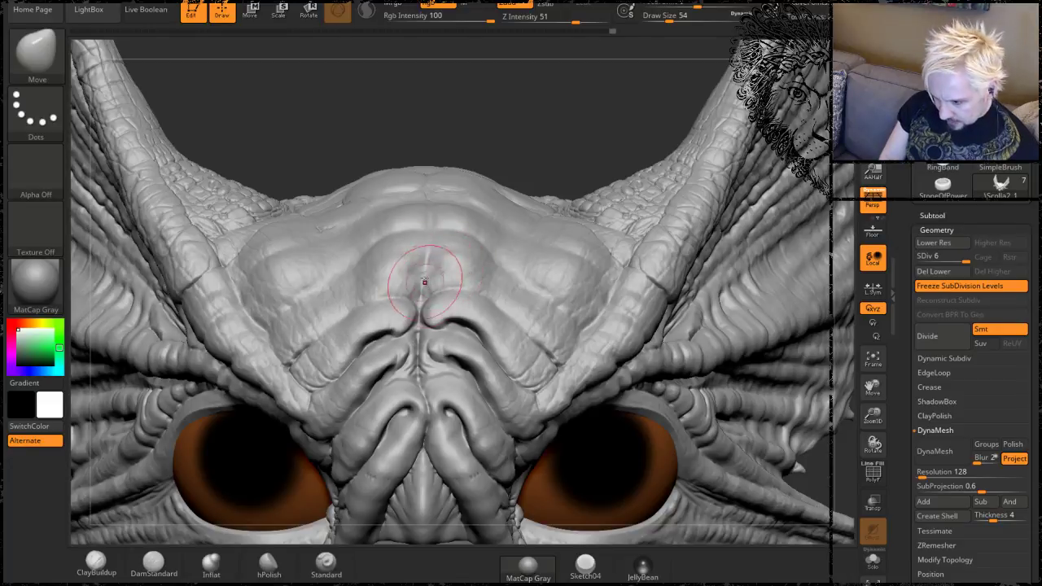
# Build up the paired central forehead bumps and the brow ridges on both sides with the Clay brush at intensity 50.
pyautogui.moveTo(528, 84)
pyautogui.mouseDown()
pyautogui.moveTo(456, 244)
pyautogui.moveTo(285, 407)
pyautogui.moveTo(164, 558)
pyautogui.mouseUp()
pyautogui.click(96, 561)
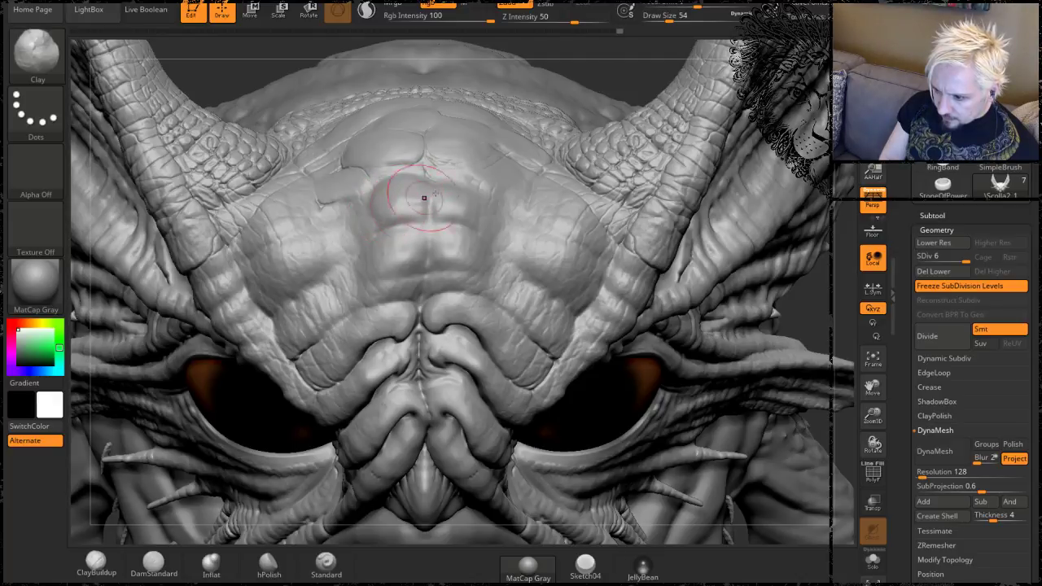
pyautogui.moveTo(402, 208)
pyautogui.mouseDown()
pyautogui.moveTo(442, 214)
pyautogui.moveTo(465, 197)
pyautogui.moveTo(443, 199)
pyautogui.moveTo(434, 239)
pyautogui.moveTo(443, 249)
pyautogui.moveTo(407, 247)
pyautogui.moveTo(413, 255)
pyautogui.mouseUp()
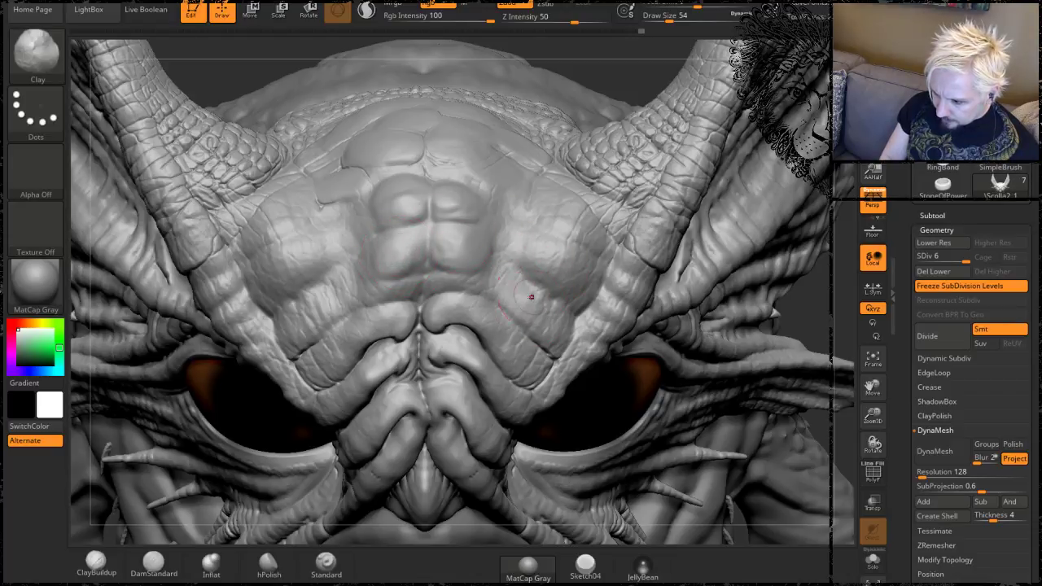
pyautogui.moveTo(538, 311)
pyautogui.mouseDown()
pyautogui.moveTo(543, 254)
pyautogui.moveTo(524, 260)
pyautogui.mouseUp()
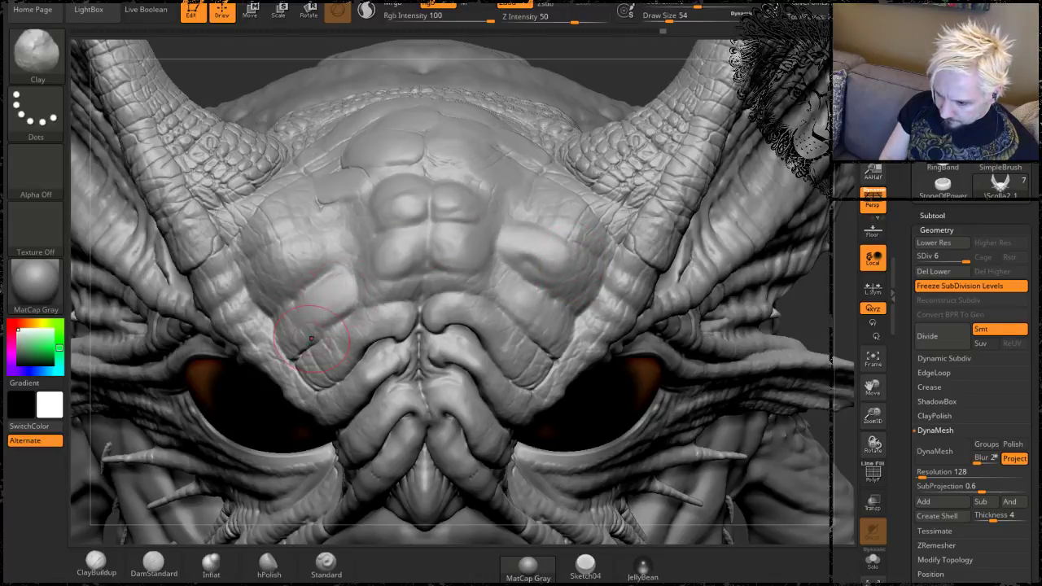
pyautogui.moveTo(379, 322); pyautogui.dragTo(329, 352)
pyautogui.moveTo(302, 244); pyautogui.dragTo(337, 246)
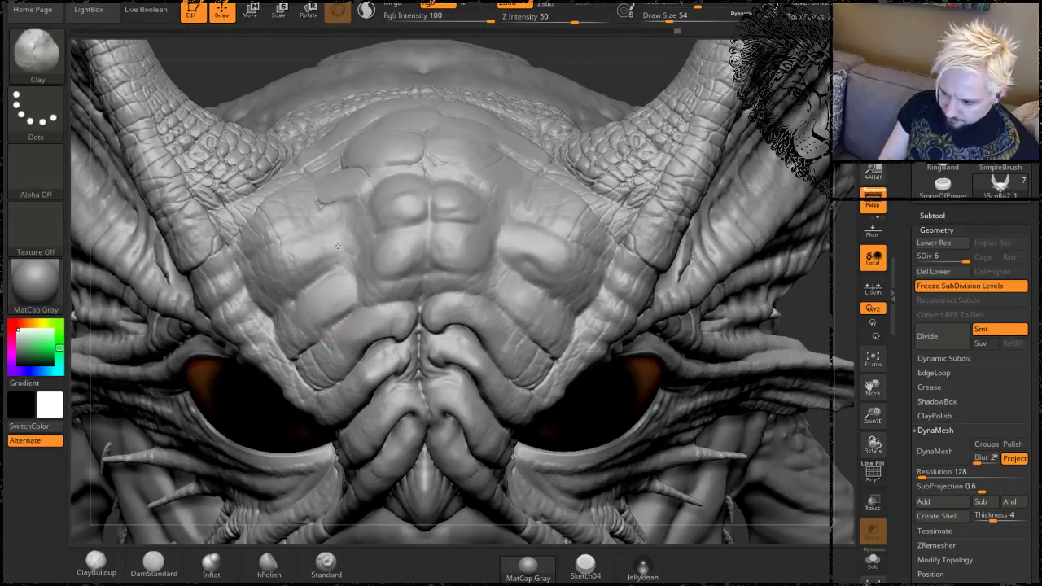
# Add clay volume to the outer forehead bumps near both horn bases and smooth their surfaces.
pyautogui.moveTo(290, 270)
pyautogui.mouseDown()
pyautogui.moveTo(302, 209)
pyautogui.moveTo(272, 218)
pyautogui.mouseUp()
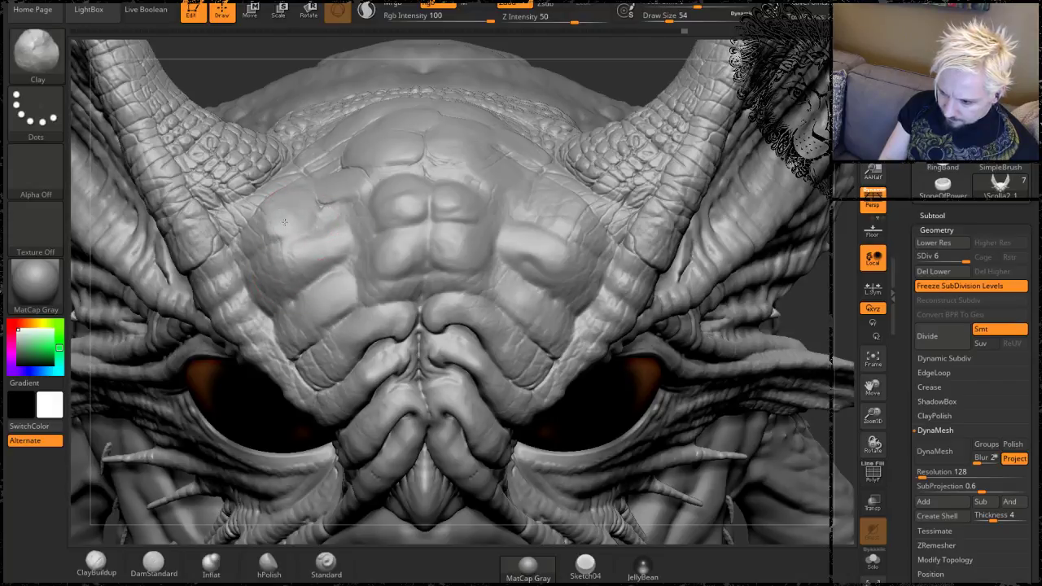
pyautogui.moveTo(550, 201)
pyautogui.mouseDown()
pyautogui.moveTo(602, 226)
pyautogui.moveTo(587, 216)
pyautogui.moveTo(598, 236)
pyautogui.moveTo(578, 230)
pyautogui.mouseUp()
pyautogui.press('shift')
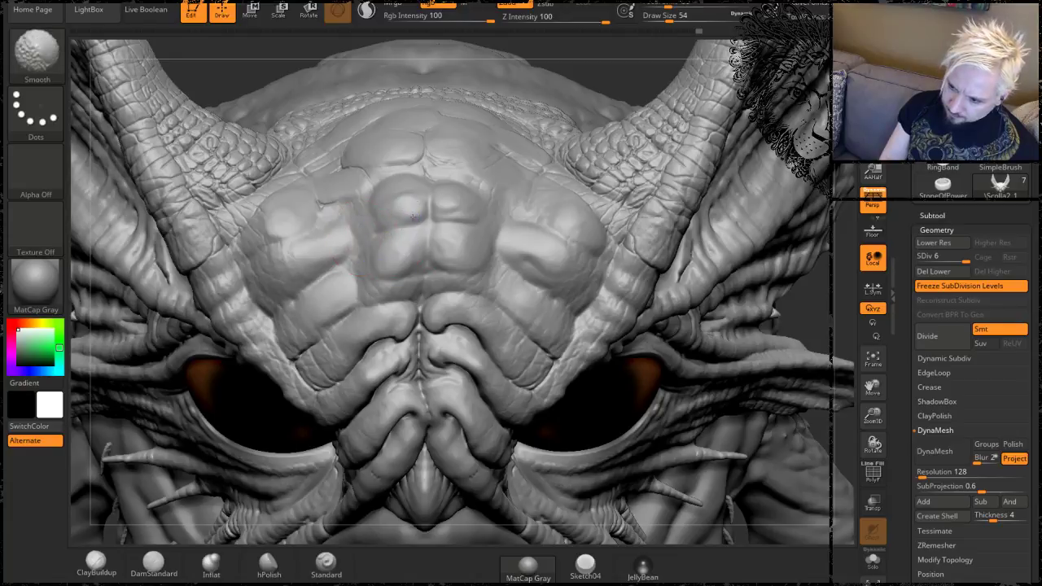
pyautogui.keyDown('shift'); pyautogui.moveTo(554, 254); pyautogui.dragTo(551, 249); pyautogui.keyUp('shift')
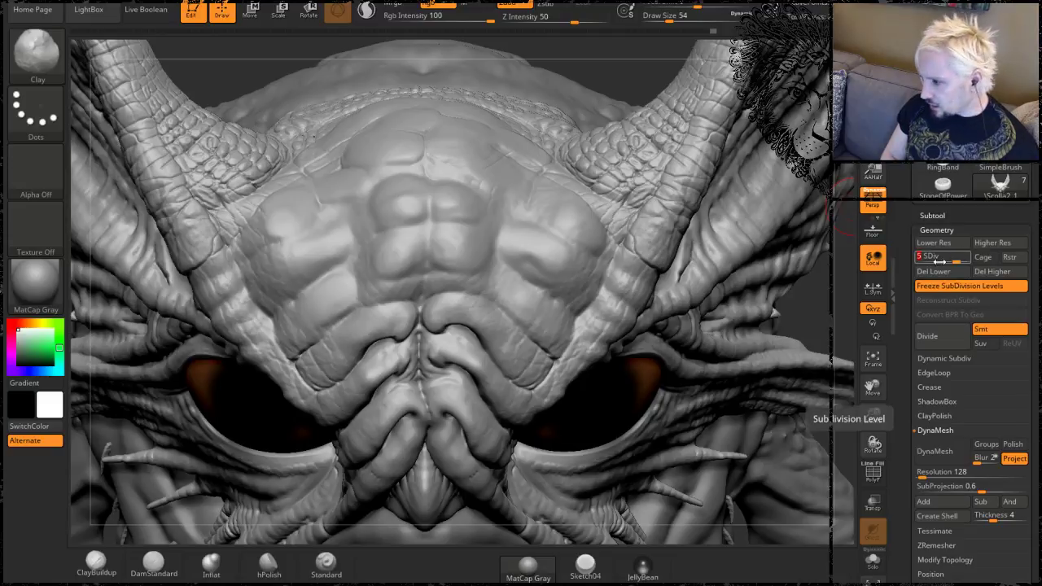
# Drop the mesh to subdivision level 1 and smooth the broad forehead and brow forms.
pyautogui.click(949, 262)
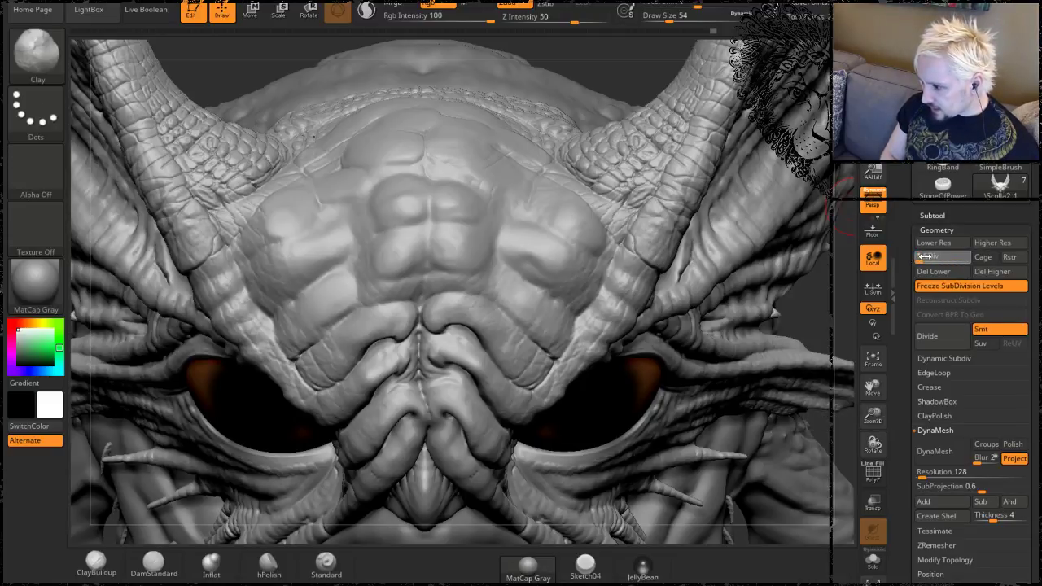
pyautogui.moveTo(923, 256); pyautogui.dragTo(917, 256)
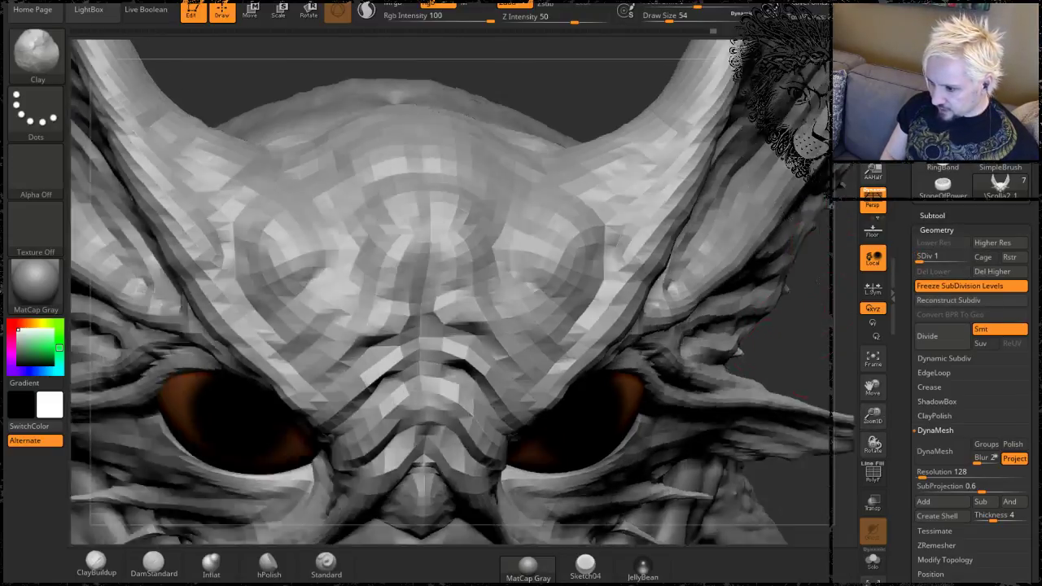
pyautogui.moveTo(830, 206)
pyautogui.mouseDown()
pyautogui.moveTo(824, 159)
pyautogui.moveTo(821, 214)
pyautogui.mouseUp()
pyautogui.moveTo(572, 244)
pyautogui.keyDown('shift'); pyautogui.mouseDown()
pyautogui.moveTo(558, 260)
pyautogui.moveTo(572, 218)
pyautogui.moveTo(559, 254)
pyautogui.mouseUp(); pyautogui.keyUp('shift')
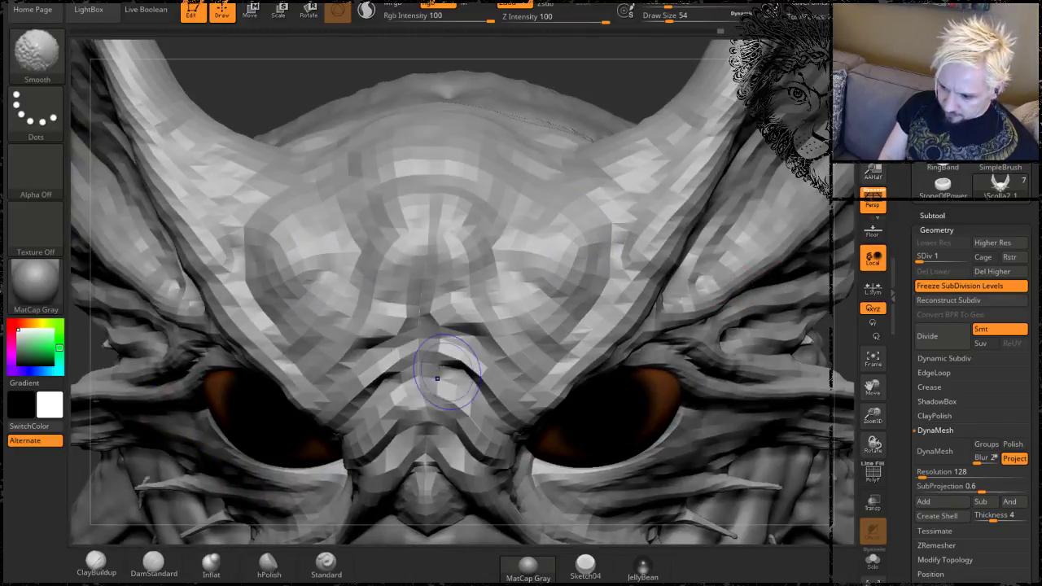
pyautogui.moveTo(629, 97)
pyautogui.mouseDown()
pyautogui.moveTo(421, 333)
pyautogui.moveTo(434, 304)
pyautogui.moveTo(437, 313)
pyautogui.mouseUp()
pyautogui.moveTo(545, 172)
pyautogui.mouseDown()
pyautogui.moveTo(542, 140)
pyautogui.moveTo(519, 220)
pyautogui.mouseUp()
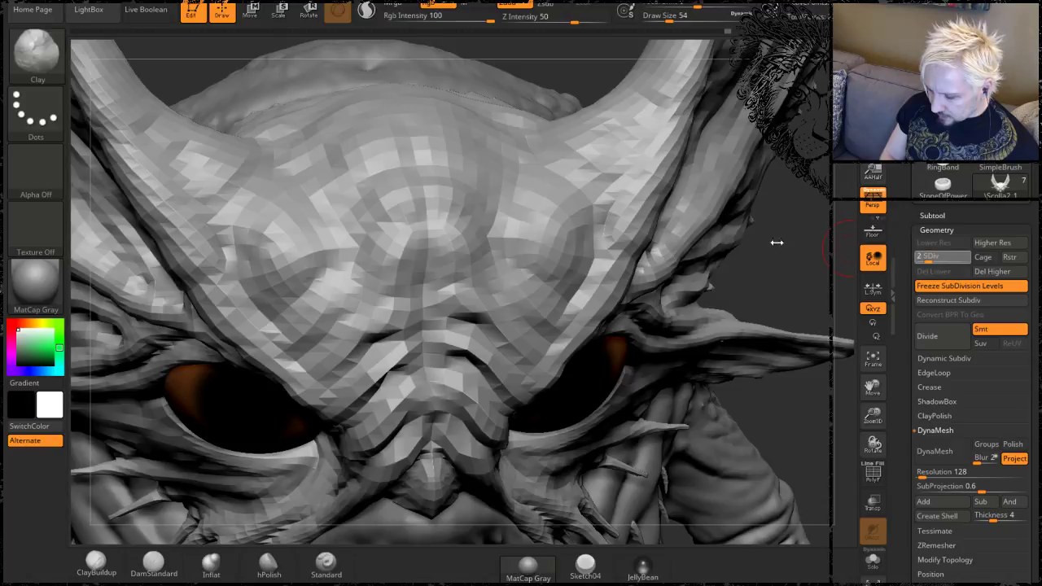
# Raise the mesh to subdivision level 2 and smooth the side and central forehead bumps.
pyautogui.press('d')
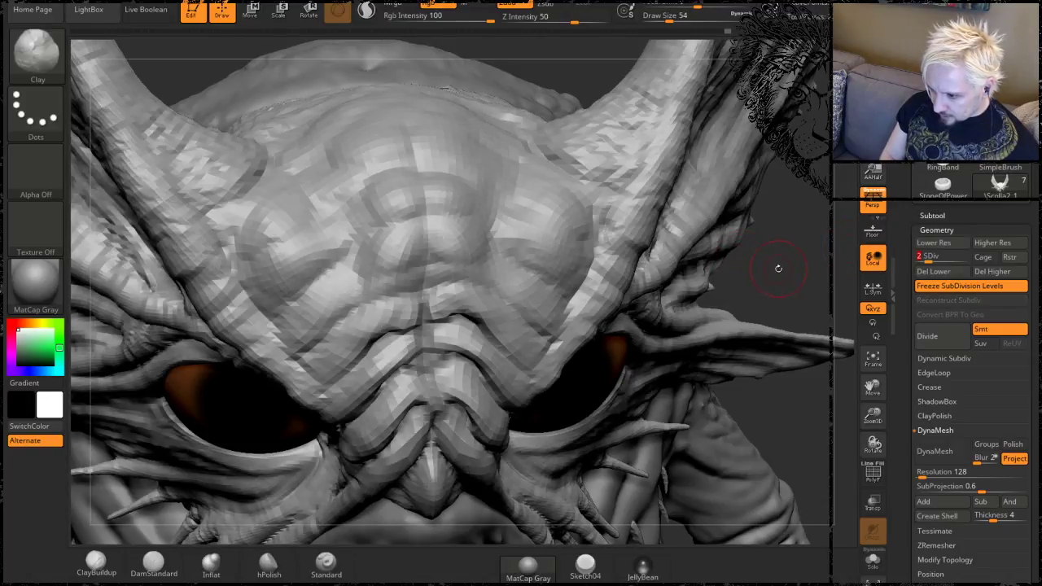
pyautogui.moveTo(778, 268); pyautogui.dragTo(558, 267)
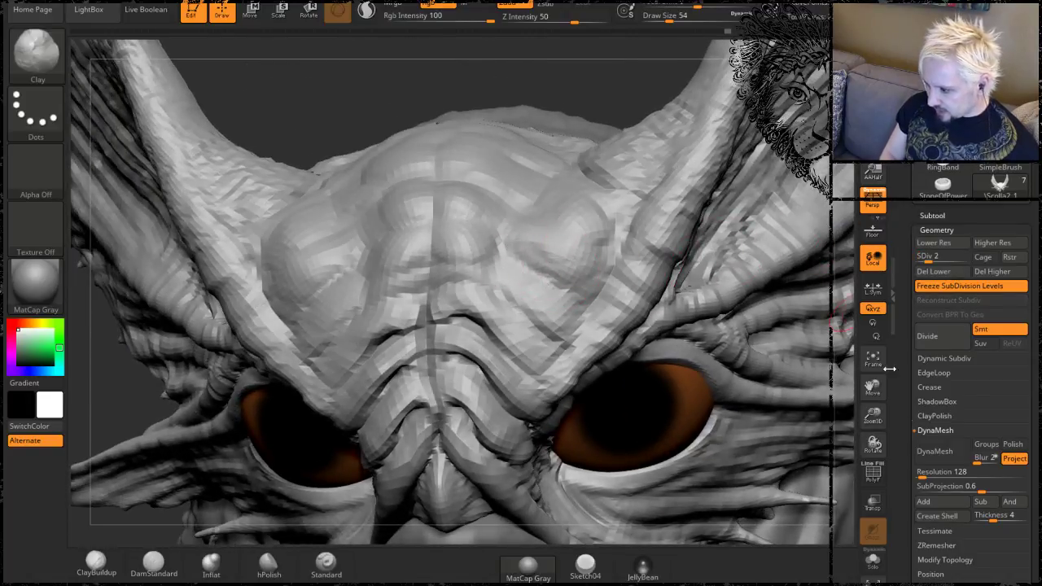
pyautogui.moveTo(1035, 468); pyautogui.dragTo(1034, 395)
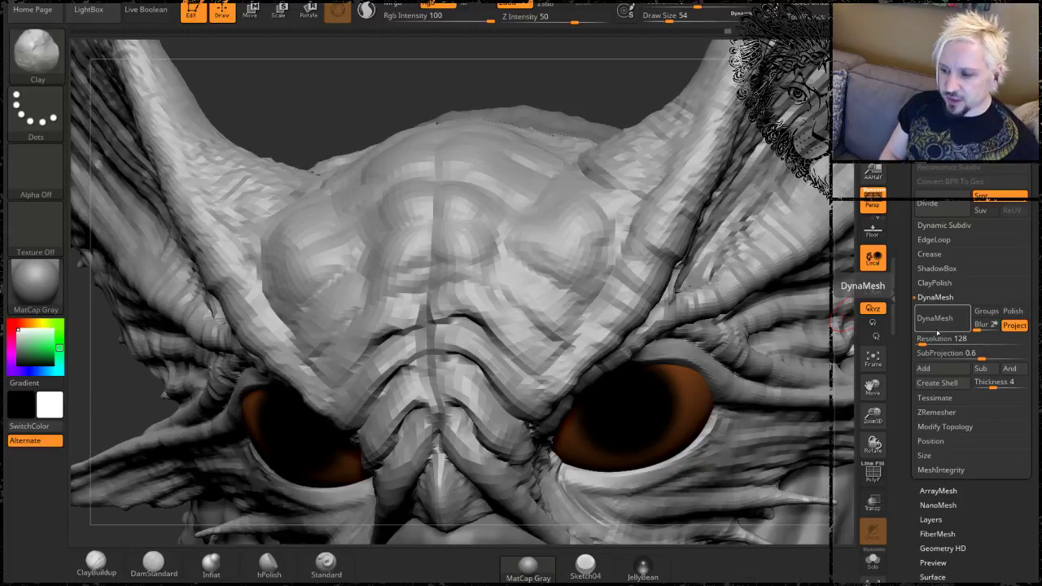
pyautogui.moveTo(570, 86); pyautogui.dragTo(558, 233)
pyautogui.press('shift')
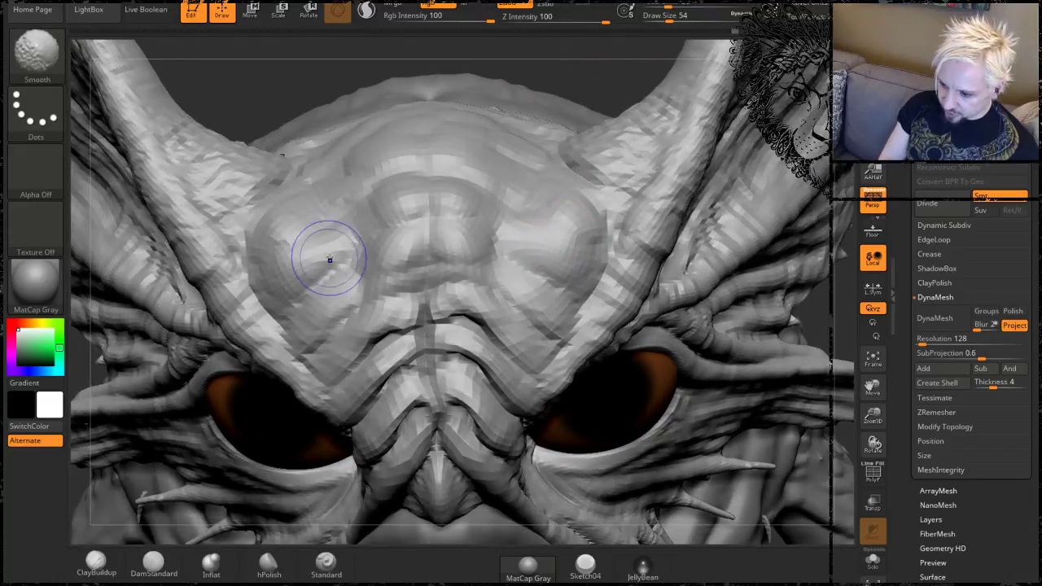
pyautogui.keyDown('shift'); pyautogui.moveTo(333, 240); pyautogui.dragTo(409, 231); pyautogui.keyUp('shift')
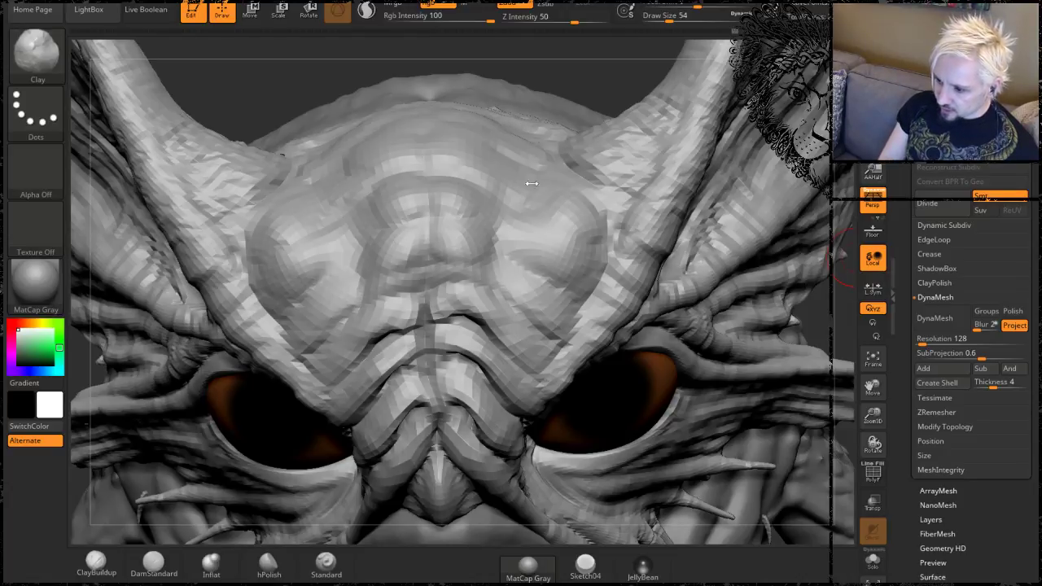
# Return the mesh to its detailed subdivision level and smooth the area between the central and outer forehead bumps.
pyautogui.press('d')
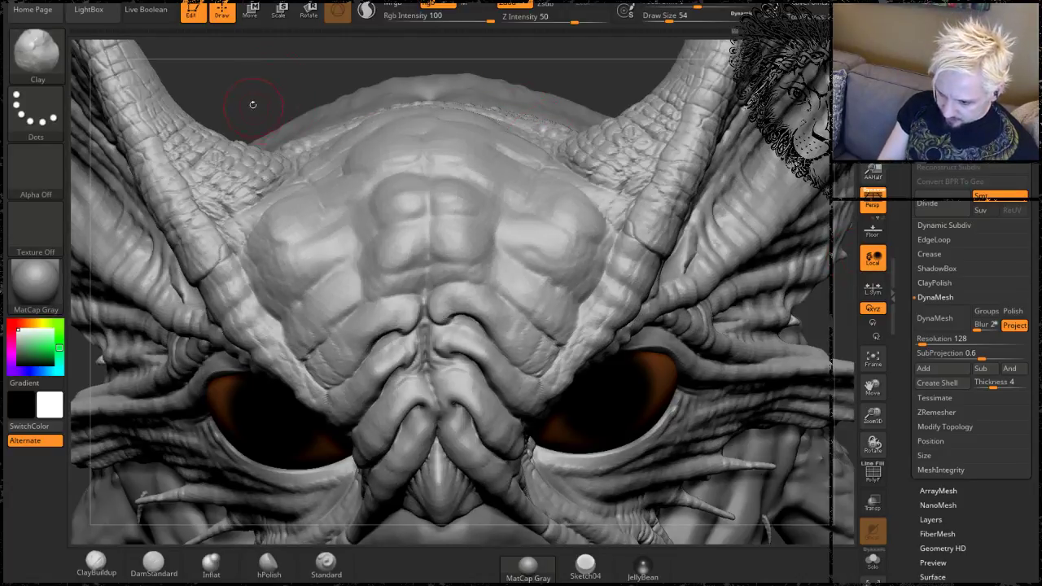
pyautogui.keyDown('alt'); pyautogui.moveTo(252, 104); pyautogui.dragTo(500, 235); pyautogui.keyUp('alt')
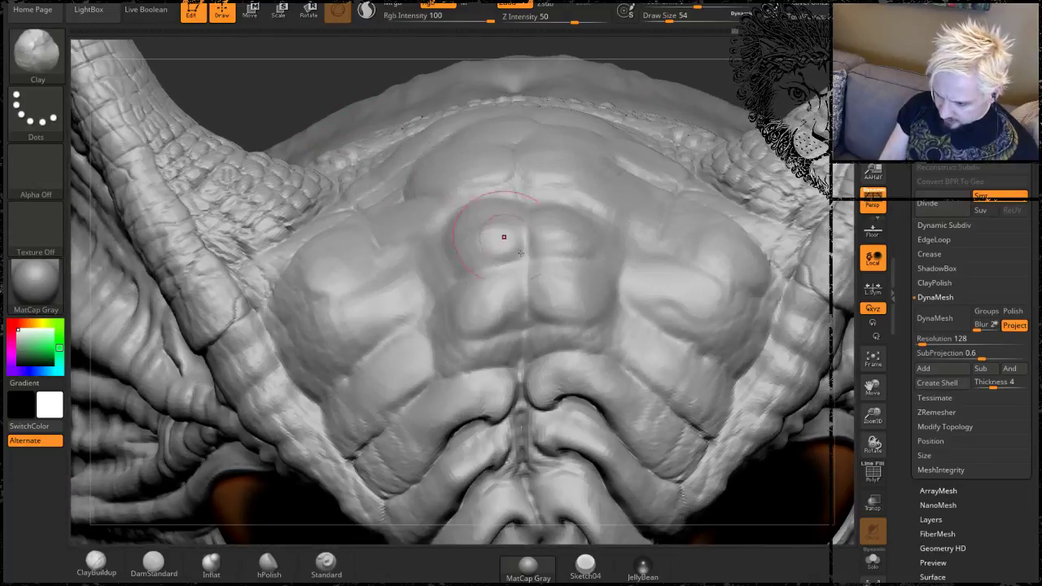
pyautogui.press('shift')
pyautogui.moveTo(461, 297)
pyautogui.keyDown('shift'); pyautogui.mouseDown()
pyautogui.moveTo(414, 360)
pyautogui.moveTo(379, 320)
pyautogui.moveTo(396, 298)
pyautogui.mouseUp(); pyautogui.keyUp('shift')
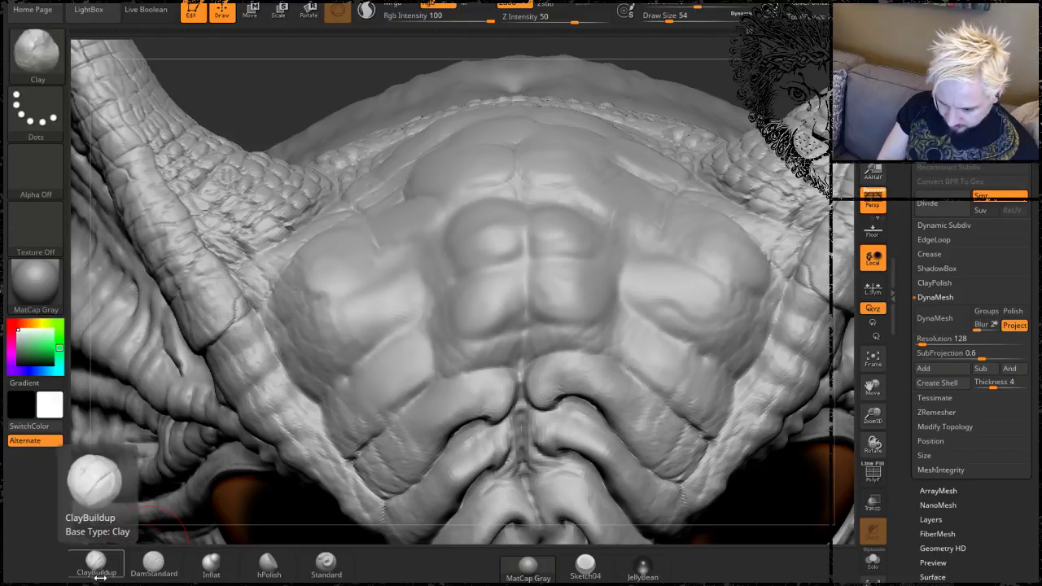
# Carve crisp creases between the four central forehead bumps with the DamStandard brush at draw size 29.
pyautogui.click(154, 566)
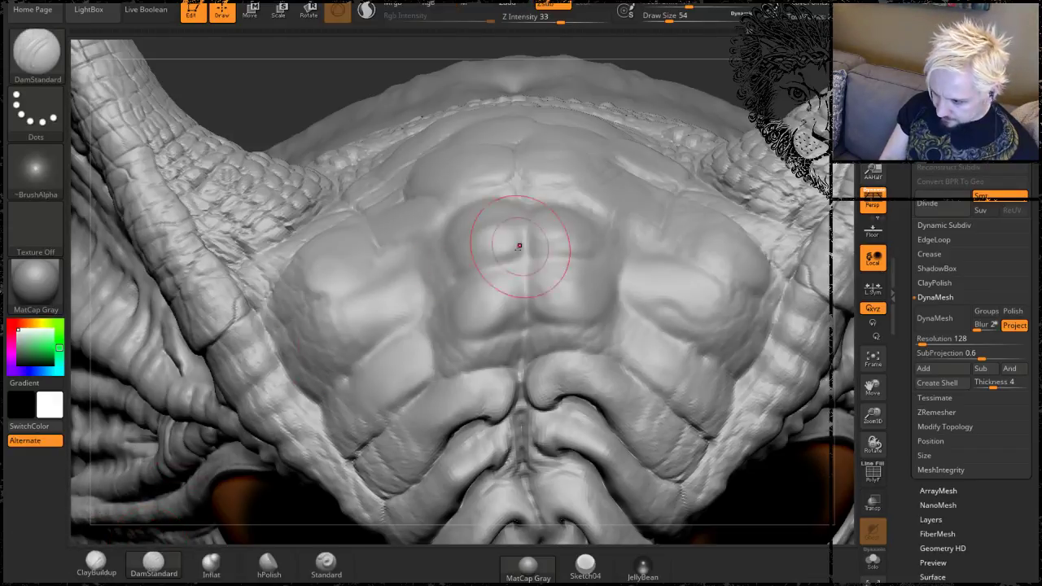
pyautogui.press('space')
pyautogui.moveTo(521, 254); pyautogui.dragTo(501, 255)
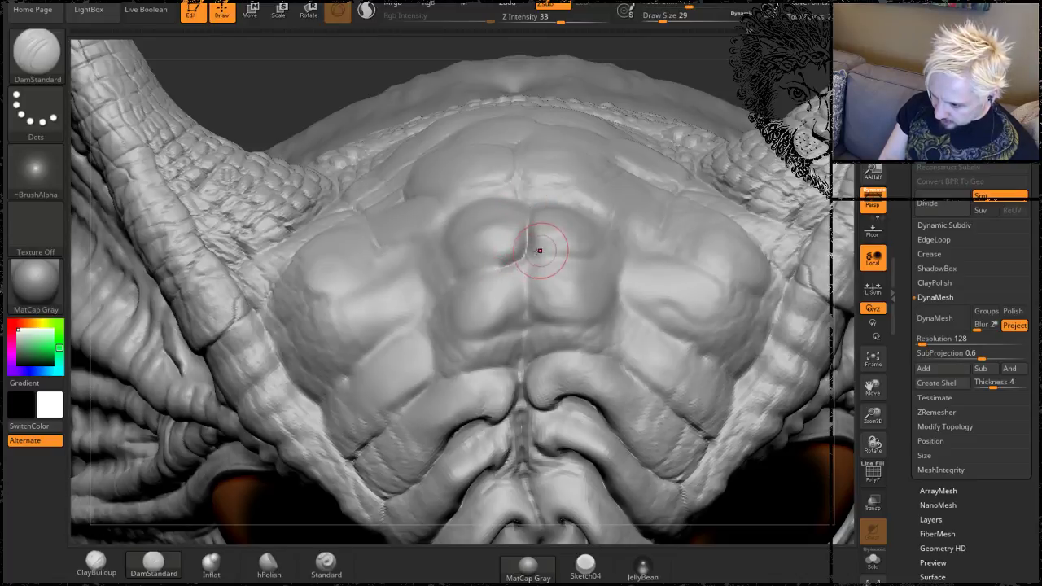
pyautogui.moveTo(528, 238); pyautogui.dragTo(523, 271)
pyautogui.moveTo(526, 308)
pyautogui.mouseDown()
pyautogui.moveTo(528, 321)
pyautogui.moveTo(589, 321)
pyautogui.mouseUp()
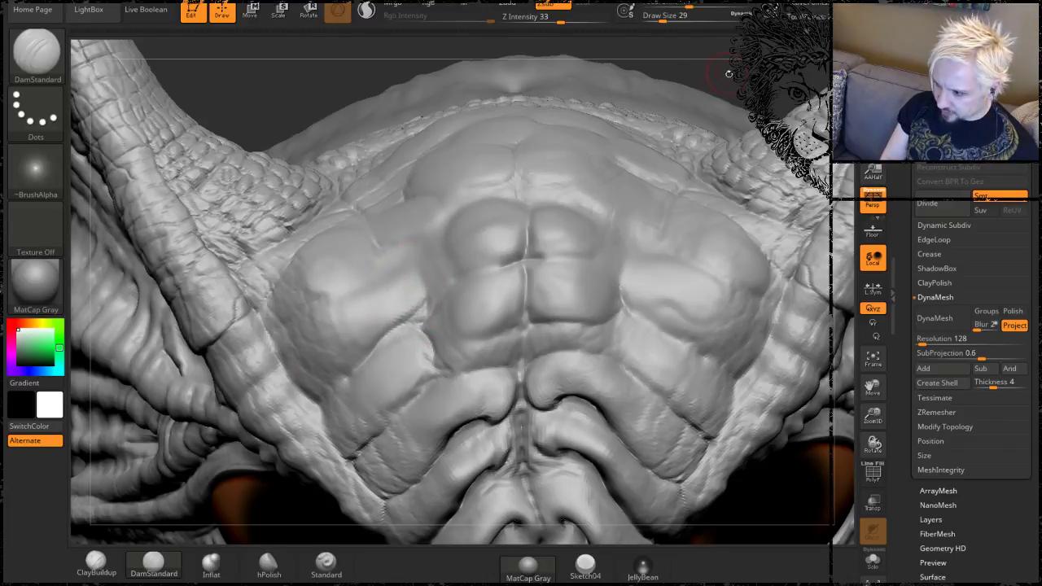
# Sharpen the creases beneath the upper forehead plates and continue them between the central and outer bumps.
pyautogui.moveTo(728, 74); pyautogui.dragTo(675, 105)
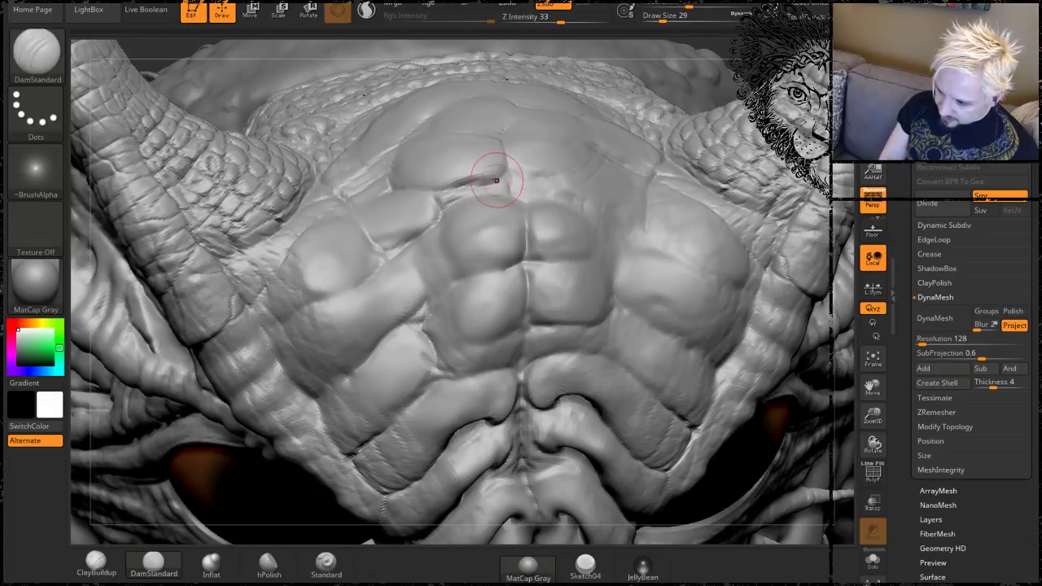
pyautogui.moveTo(496, 175); pyautogui.dragTo(516, 163, button='right')
pyautogui.moveTo(572, 199); pyautogui.dragTo(639, 210)
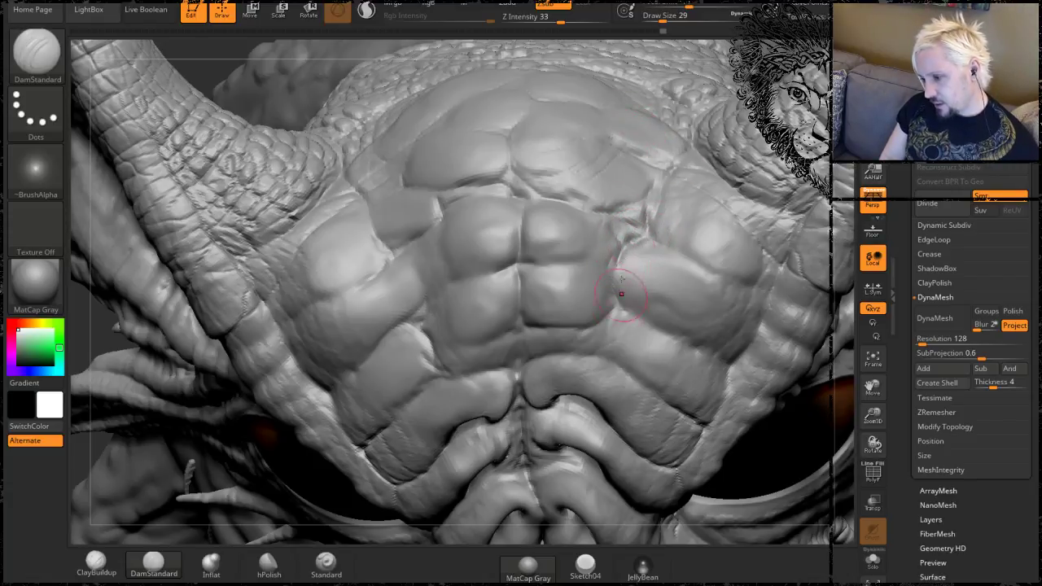
# Deepen the grooves along the sides of the central bumps to separate them from the outer forehead scales.
pyautogui.moveTo(758, 55); pyautogui.dragTo(756, 27)
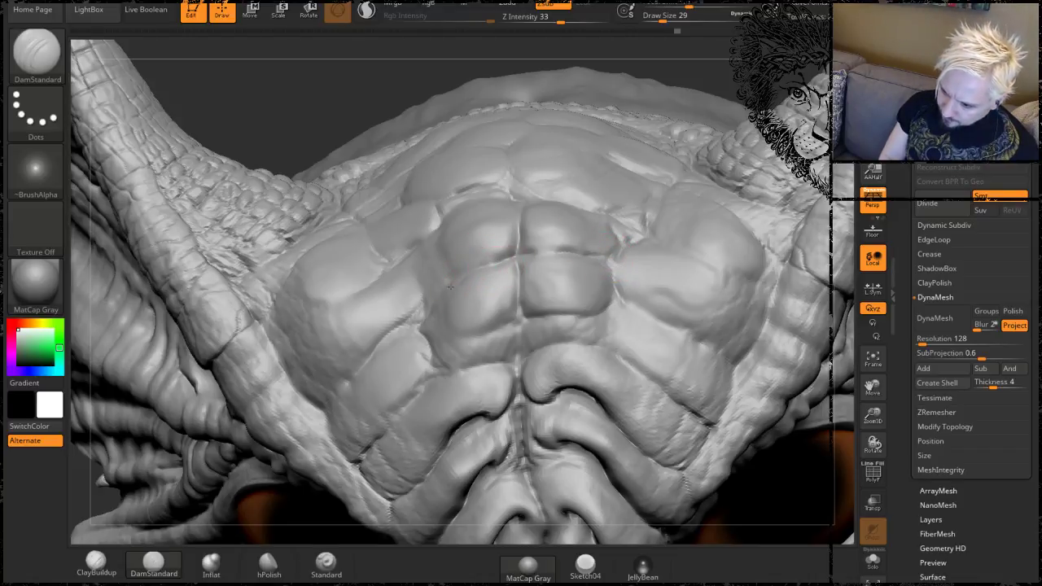
pyautogui.moveTo(435, 235); pyautogui.dragTo(446, 245, button='right')
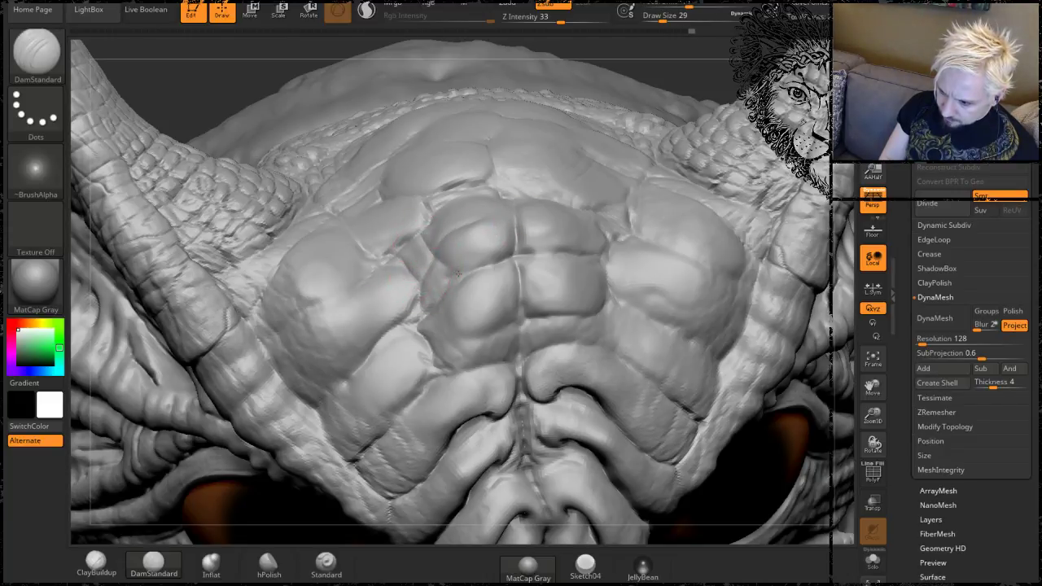
pyautogui.moveTo(714, 55); pyautogui.dragTo(588, 321, button='right')
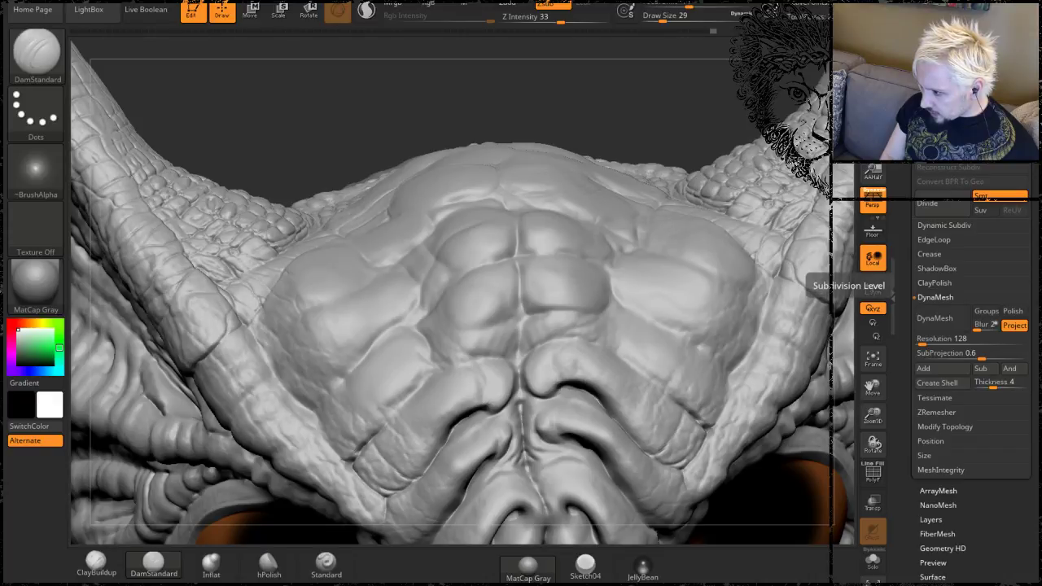
# Divide the head mesh into one more subdivision level and check the forehead and the small scales behind it.
pyautogui.press('ctrl')
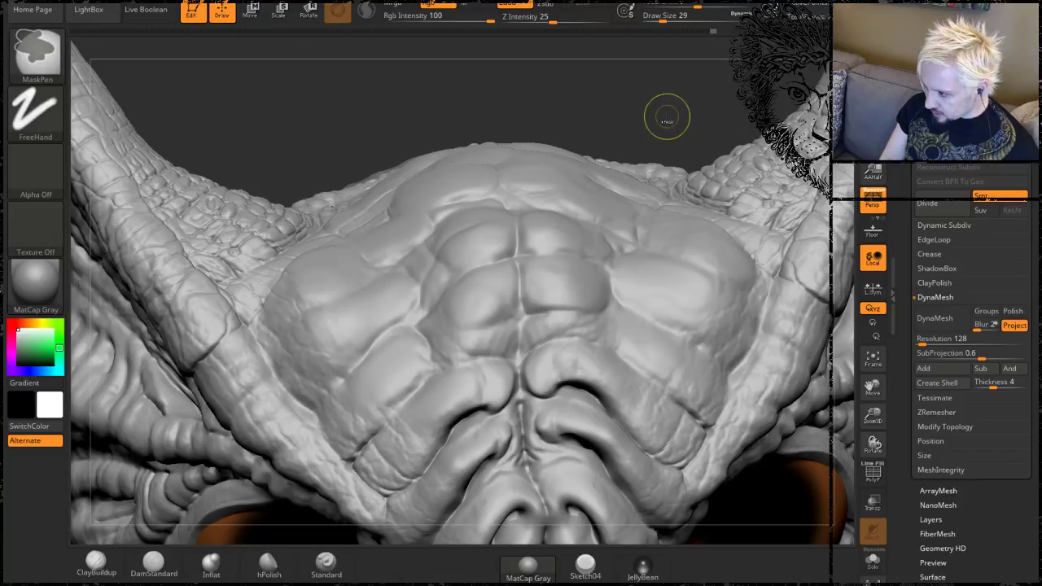
pyautogui.hotkey('ctrl', 'd')
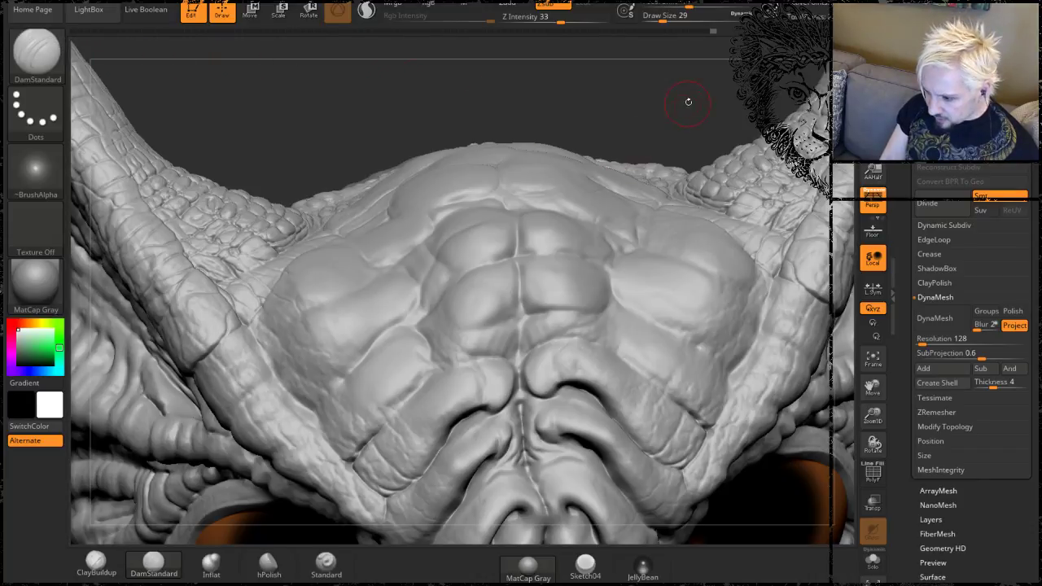
pyautogui.moveTo(687, 101); pyautogui.dragTo(640, 147)
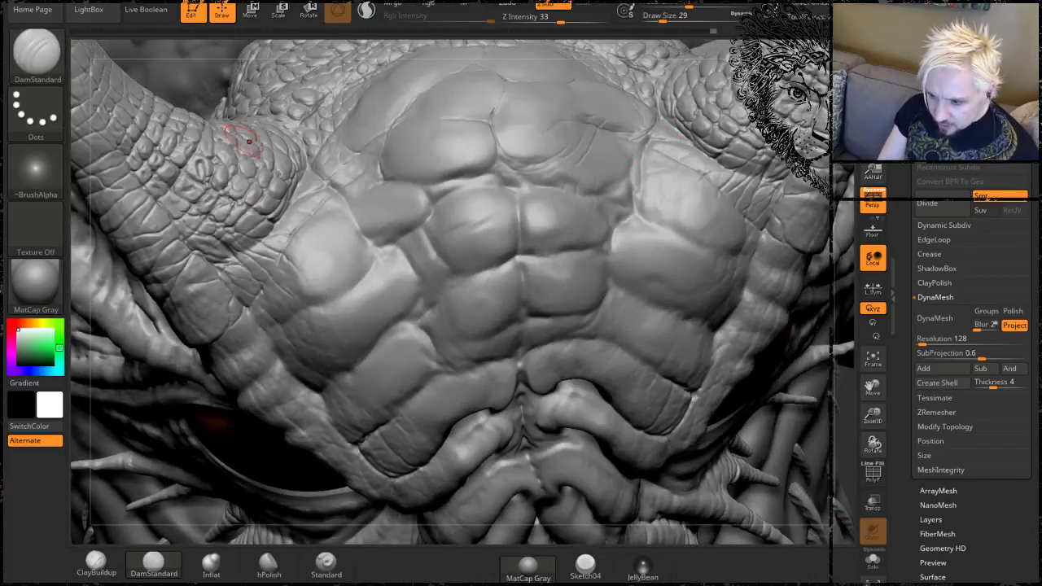
pyautogui.keyDown('alt'); pyautogui.moveTo(381, 45); pyautogui.dragTo(334, 379); pyautogui.keyUp('alt')
pyautogui.moveTo(605, 109); pyautogui.dragTo(521, 244)
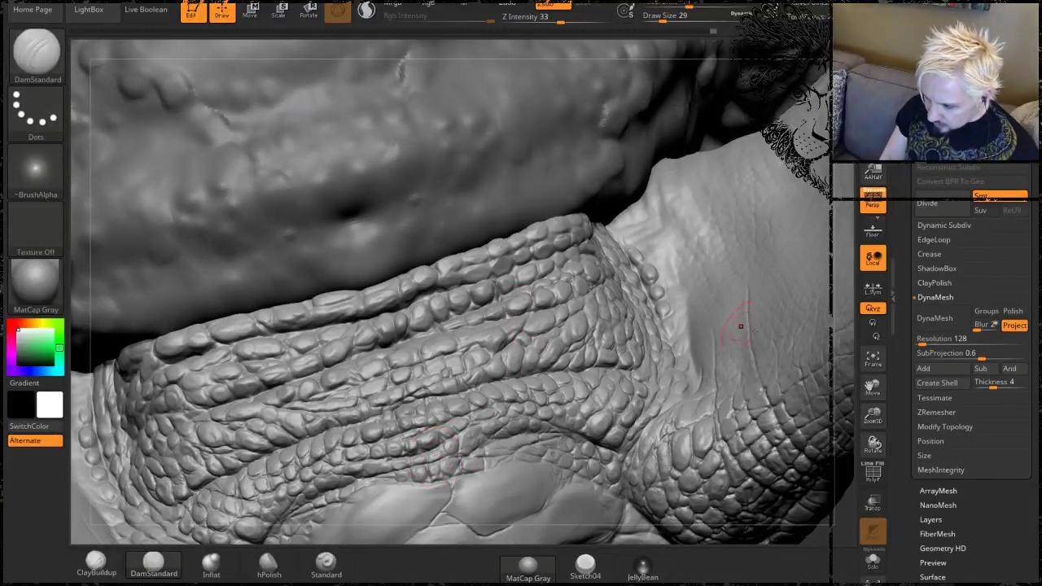
pyautogui.moveTo(840, 308)
pyautogui.mouseDown()
pyautogui.moveTo(581, 393)
pyautogui.moveTo(568, 72)
pyautogui.moveTo(580, 122)
pyautogui.moveTo(573, 178)
pyautogui.mouseUp()
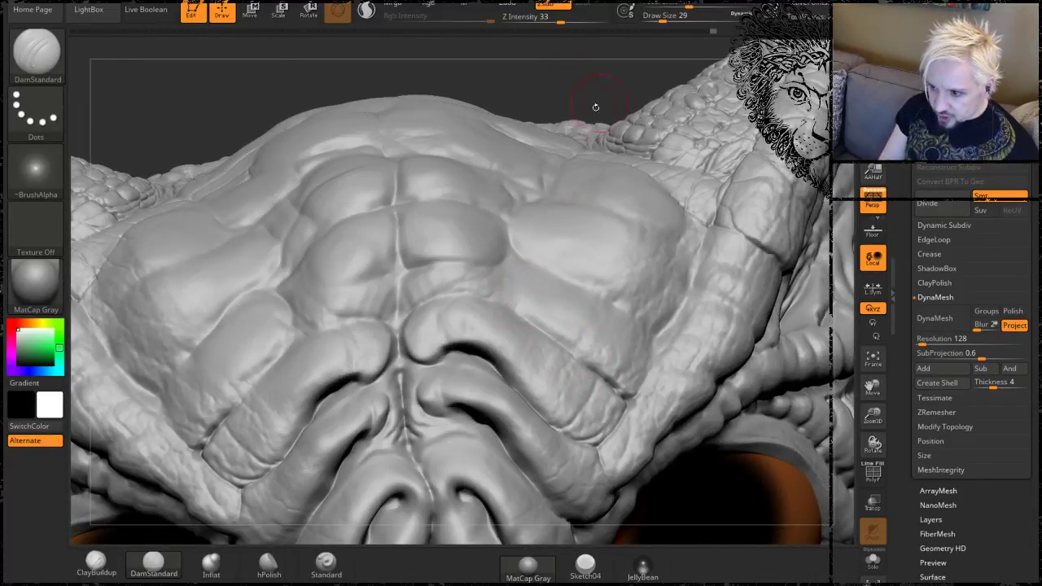
# Carve creases and small wrinkles beneath the right outer forehead bump and along the lower edge of the lowest central bump.
pyautogui.moveTo(593, 105); pyautogui.dragTo(568, 128)
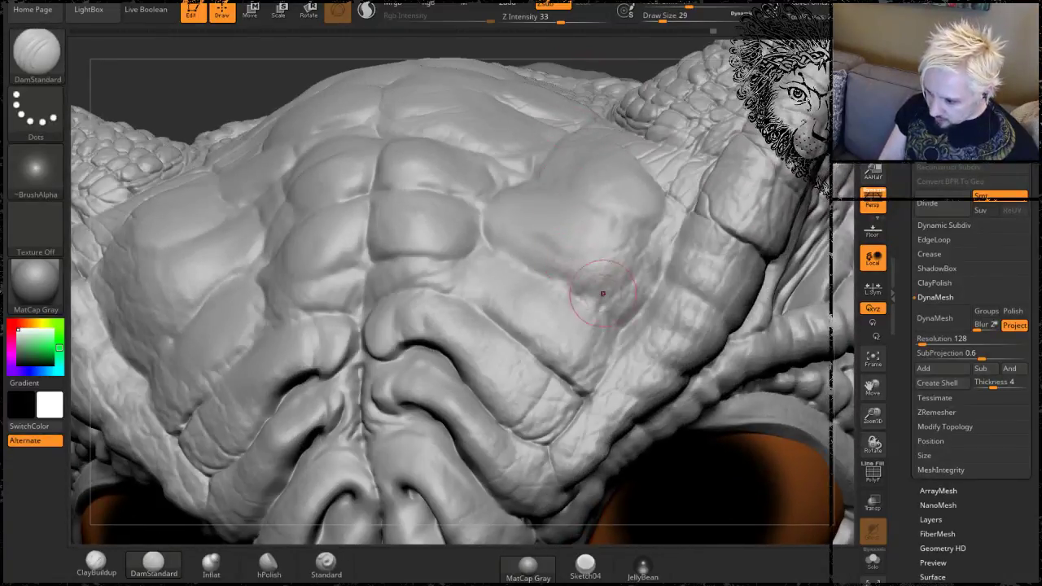
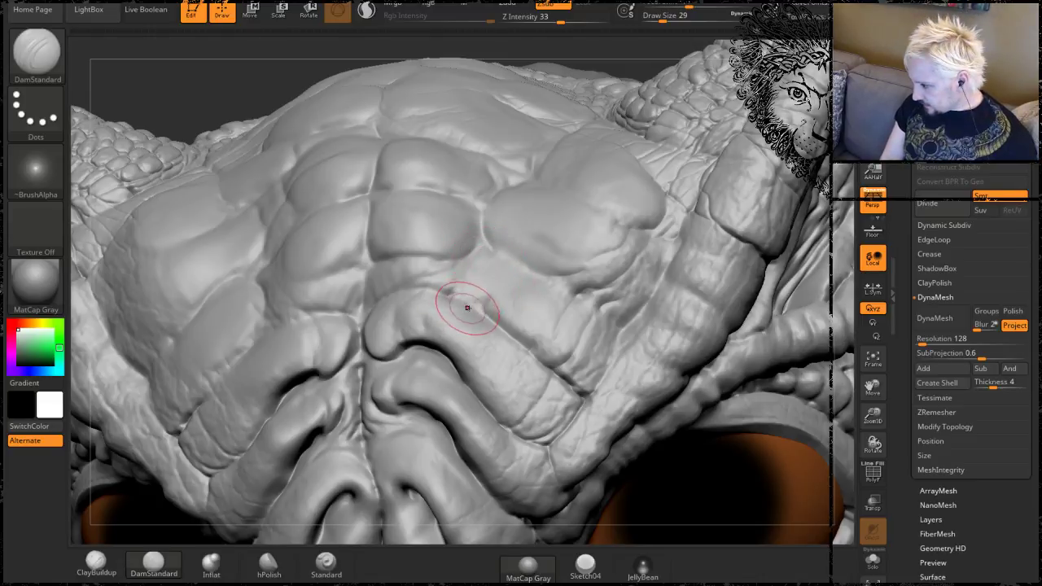
pyautogui.moveTo(266, 107)
pyautogui.mouseDown()
pyautogui.moveTo(268, 68)
pyautogui.moveTo(341, 106)
pyautogui.moveTo(144, 136)
pyautogui.mouseUp()
pyautogui.moveTo(563, 65)
pyautogui.keyDown('alt'); pyautogui.mouseDown()
pyautogui.moveTo(583, 89)
pyautogui.moveTo(263, 304)
pyautogui.mouseUp(); pyautogui.keyUp('alt')
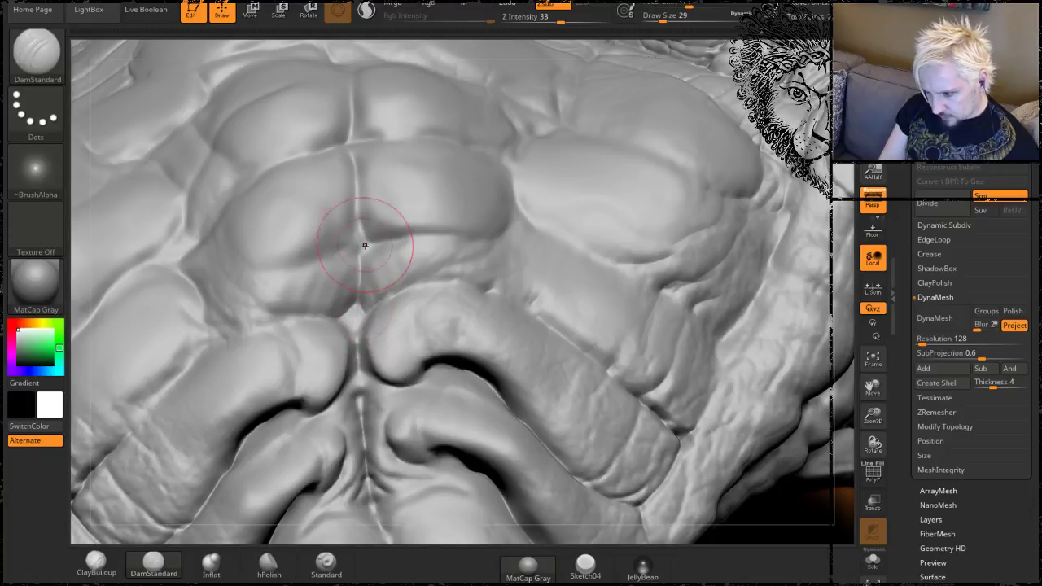
pyautogui.moveTo(361, 234); pyautogui.dragTo(443, 236)
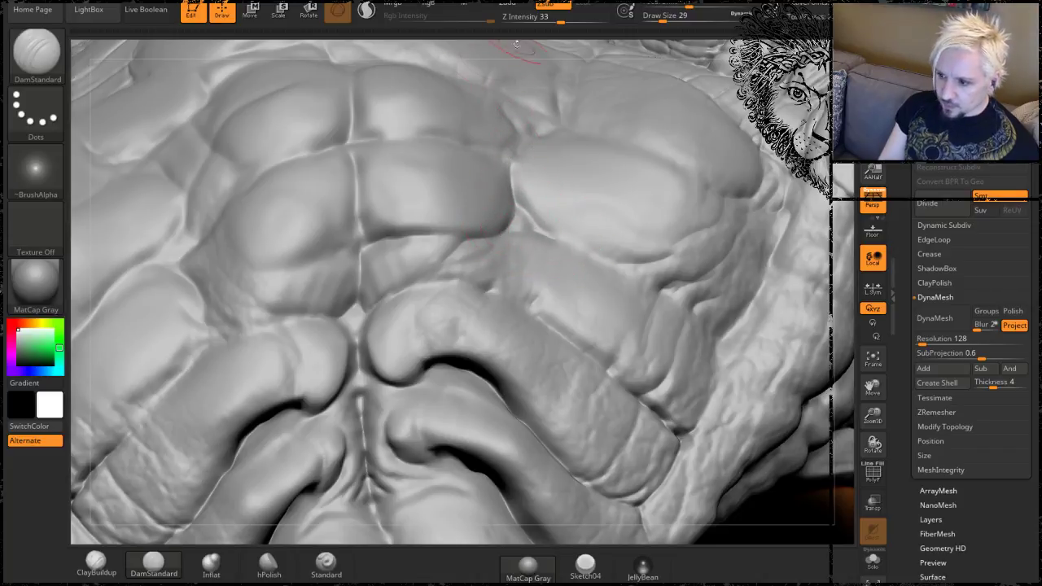
pyautogui.moveTo(507, 43); pyautogui.dragTo(500, 163)
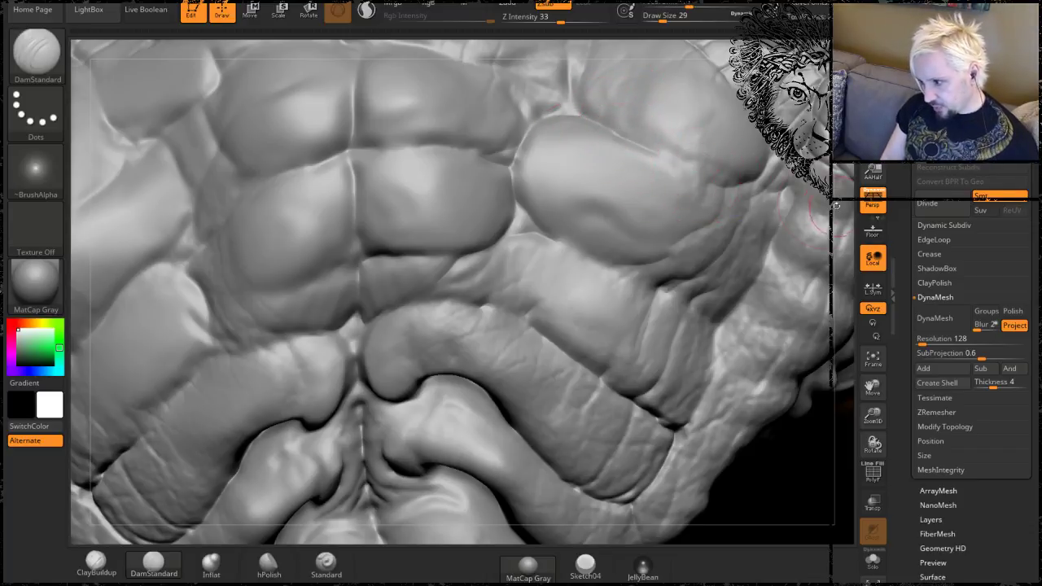
# Crease the boundary between the two right outer forehead bumps and divide their surfaces with short grooves and wrinkles.
pyautogui.moveTo(814, 218); pyautogui.dragTo(616, 144)
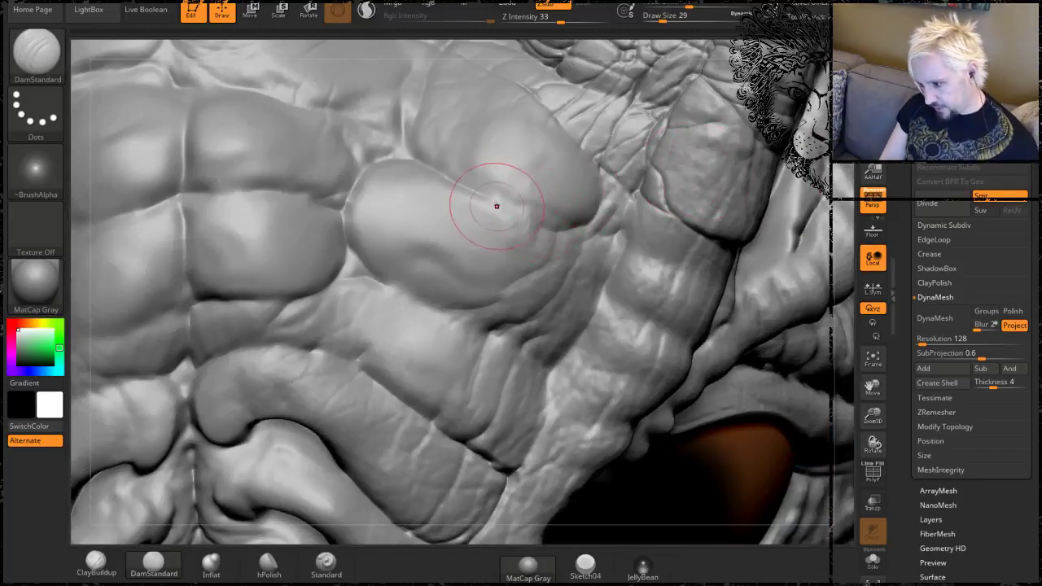
pyautogui.moveTo(496, 204); pyautogui.dragTo(586, 226)
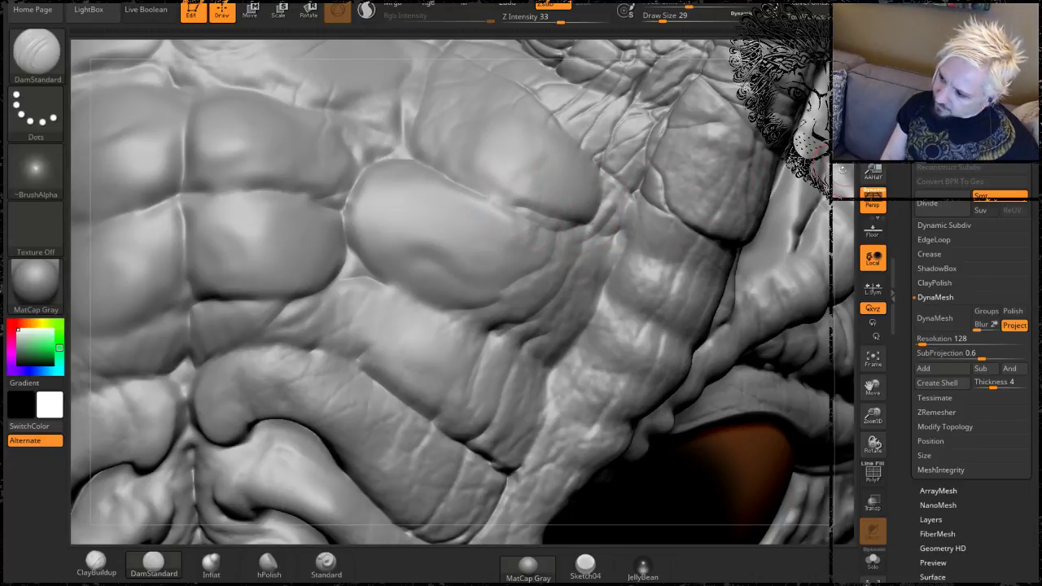
pyautogui.moveTo(842, 170); pyautogui.dragTo(813, 193)
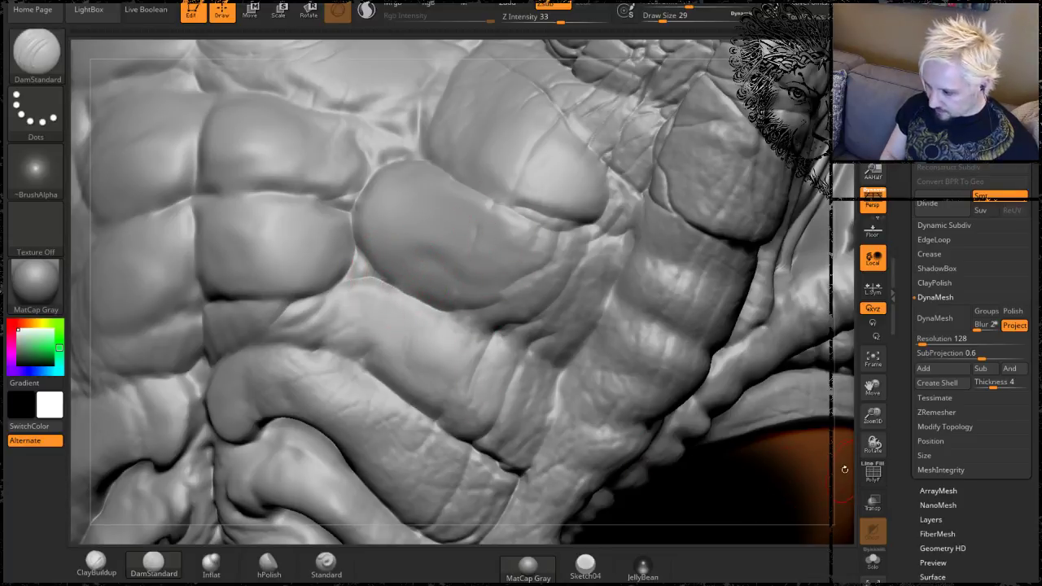
pyautogui.moveTo(845, 470); pyautogui.dragTo(456, 321)
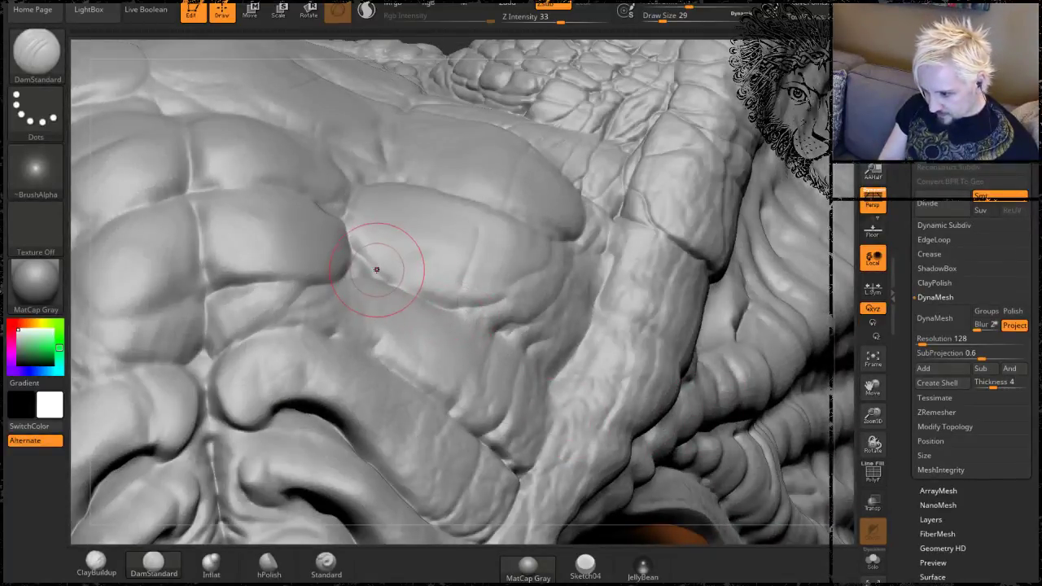
pyautogui.moveTo(376, 269)
pyautogui.mouseDown()
pyautogui.moveTo(430, 295)
pyautogui.moveTo(423, 283)
pyautogui.moveTo(452, 296)
pyautogui.moveTo(488, 281)
pyautogui.mouseUp()
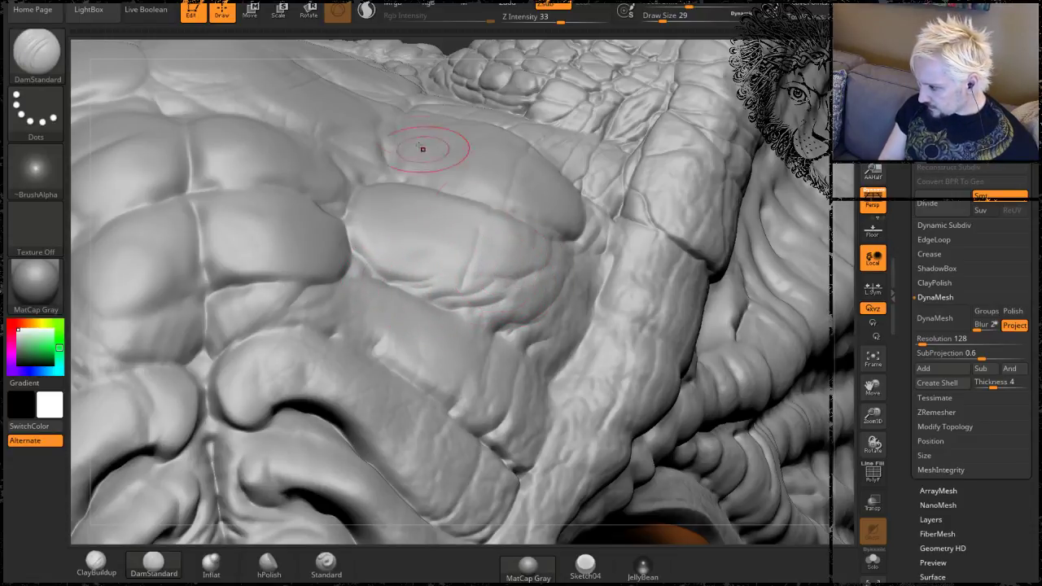
pyautogui.moveTo(411, 114)
pyautogui.mouseDown()
pyautogui.moveTo(362, 73)
pyautogui.moveTo(326, 81)
pyautogui.moveTo(329, 90)
pyautogui.mouseUp()
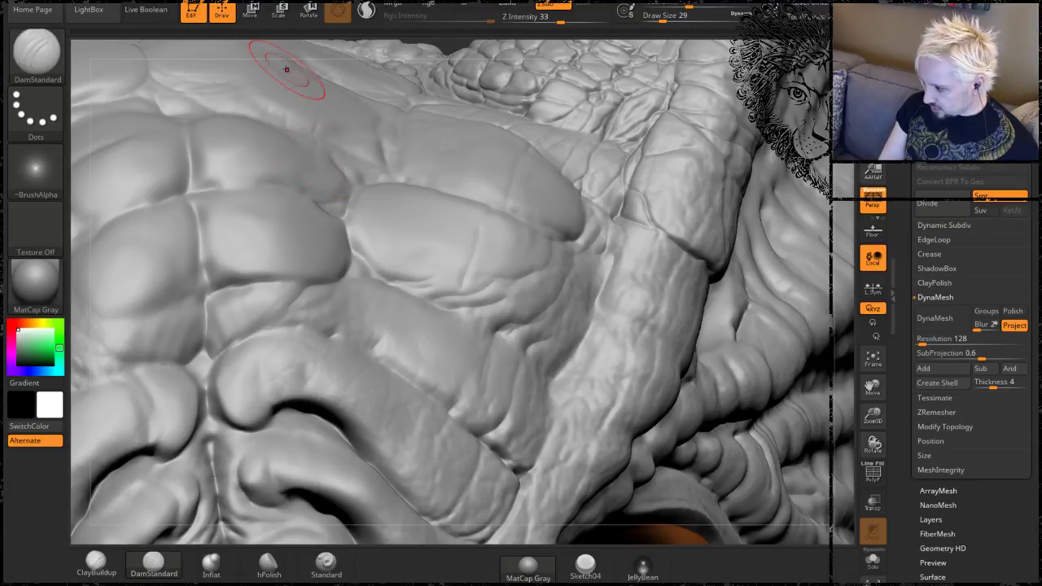
# Reduce the draw size to 14 and carve finer creases around the right outer bumps and across the upper forehead plate beside them.
pyautogui.moveTo(348, 49); pyautogui.dragTo(360, 214, button='right')
pyautogui.press('space')
pyautogui.moveTo(386, 274); pyautogui.dragTo(370, 277)
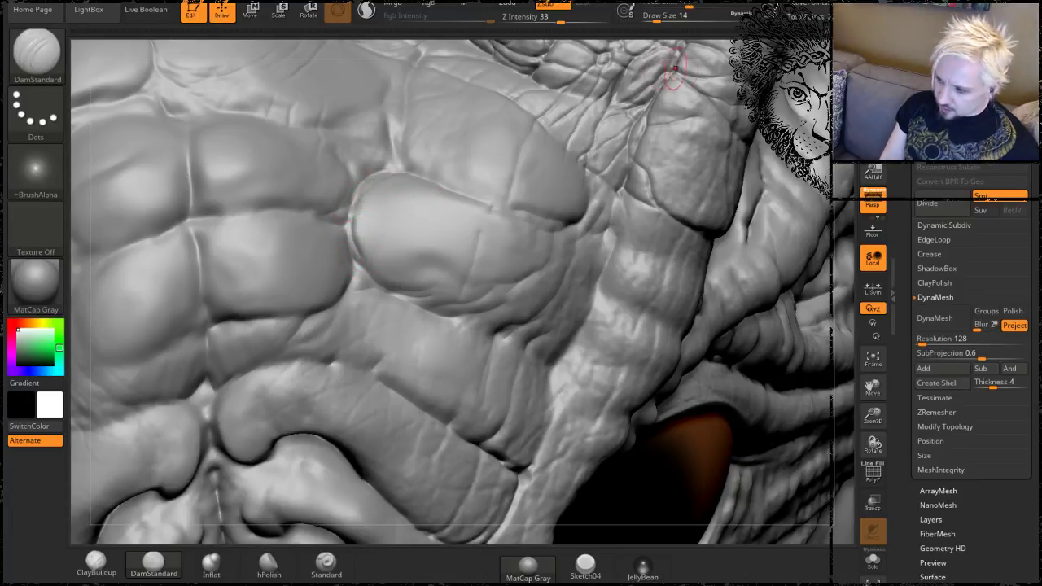
pyautogui.moveTo(693, 52); pyautogui.dragTo(418, 198, button='right')
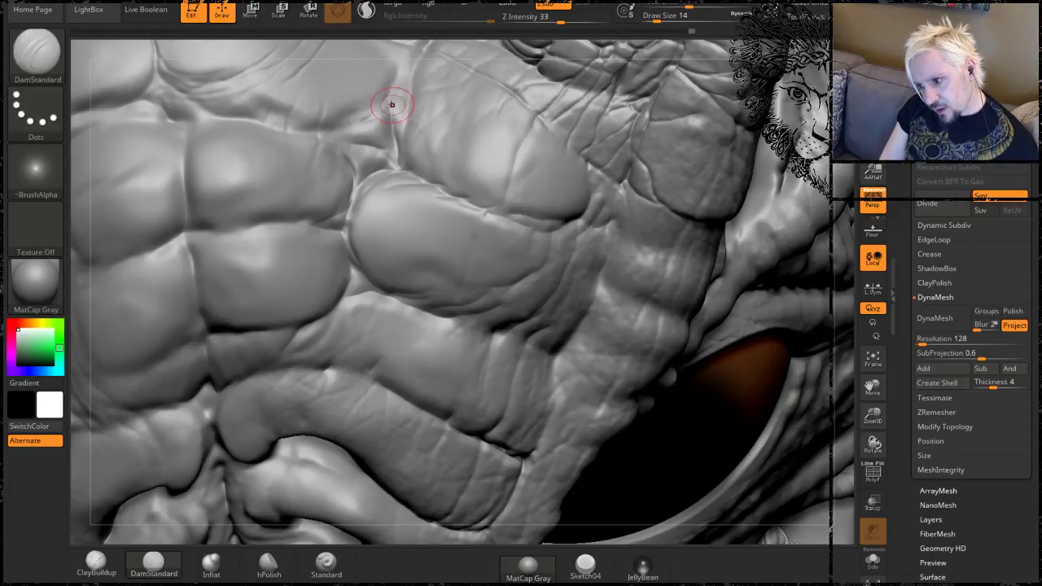
pyautogui.moveTo(444, 42); pyautogui.dragTo(434, 216, button='right')
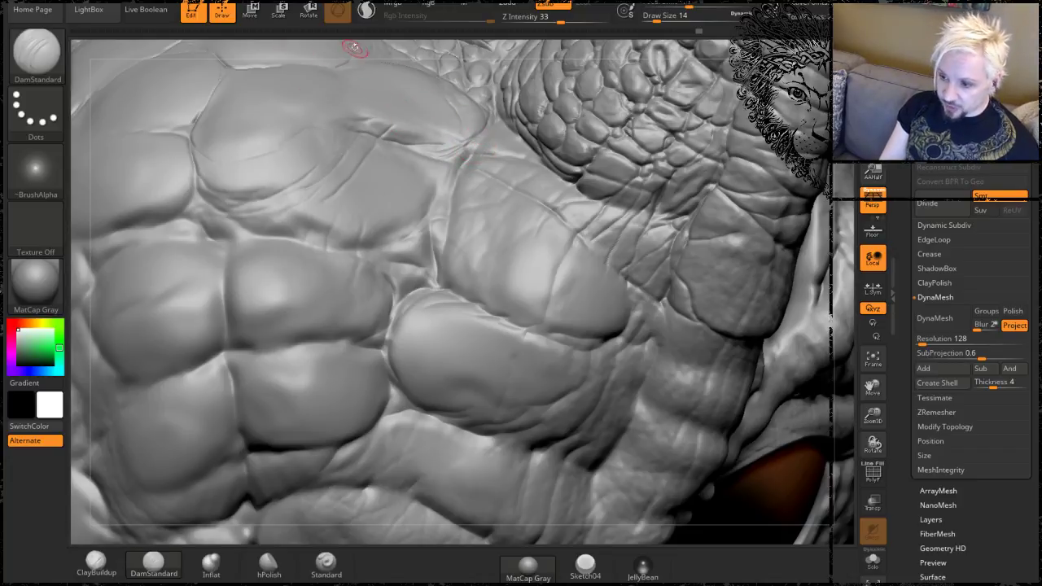
pyautogui.keyDown('ctrl'); pyautogui.moveTo(352, 47); pyautogui.dragTo(358, 78, button='right'); pyautogui.keyUp('ctrl')
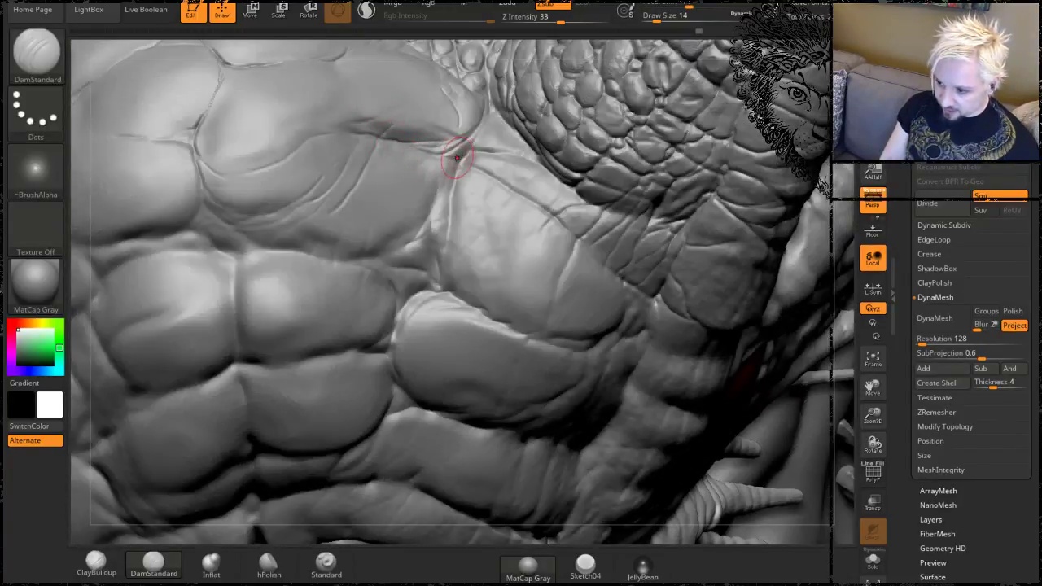
pyautogui.moveTo(440, 159); pyautogui.dragTo(384, 199)
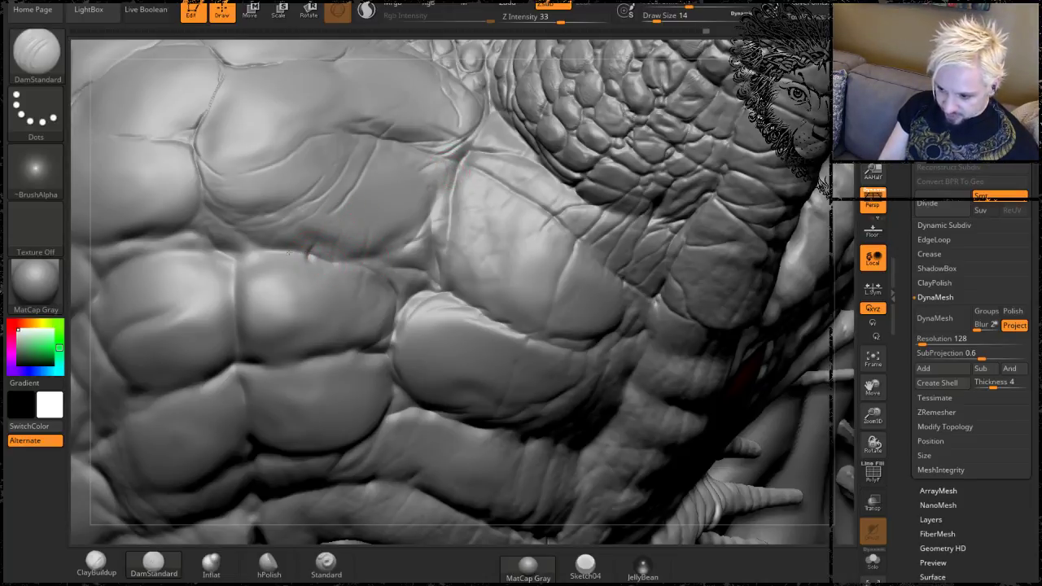
# Sharpen the crease along the lower edge of the upper left forehead plate, separating it from the bumps beneath.
pyautogui.moveTo(93, 228); pyautogui.dragTo(411, 188, button='right')
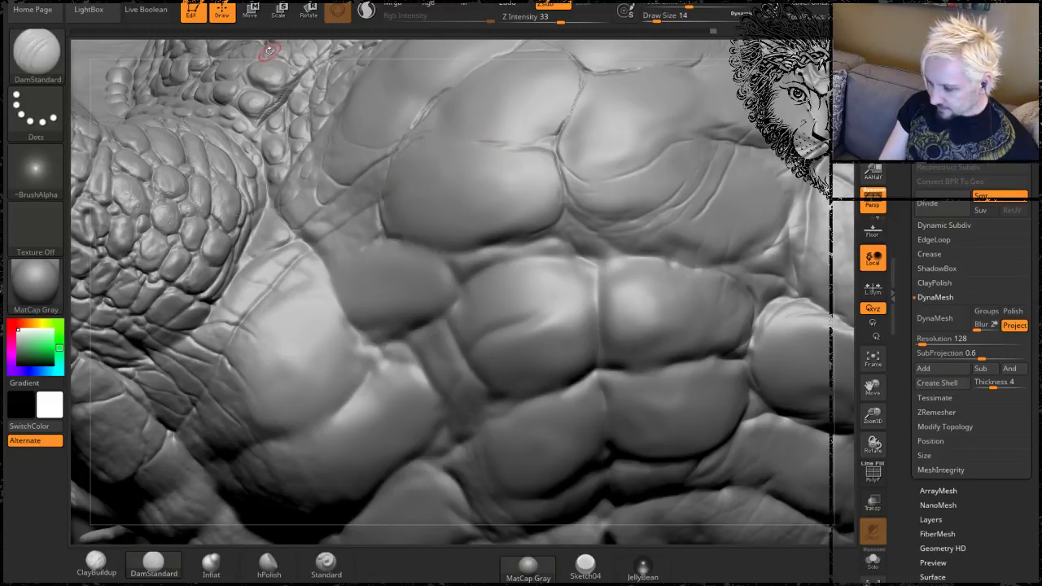
pyautogui.moveTo(270, 51); pyautogui.dragTo(280, 51, button='right')
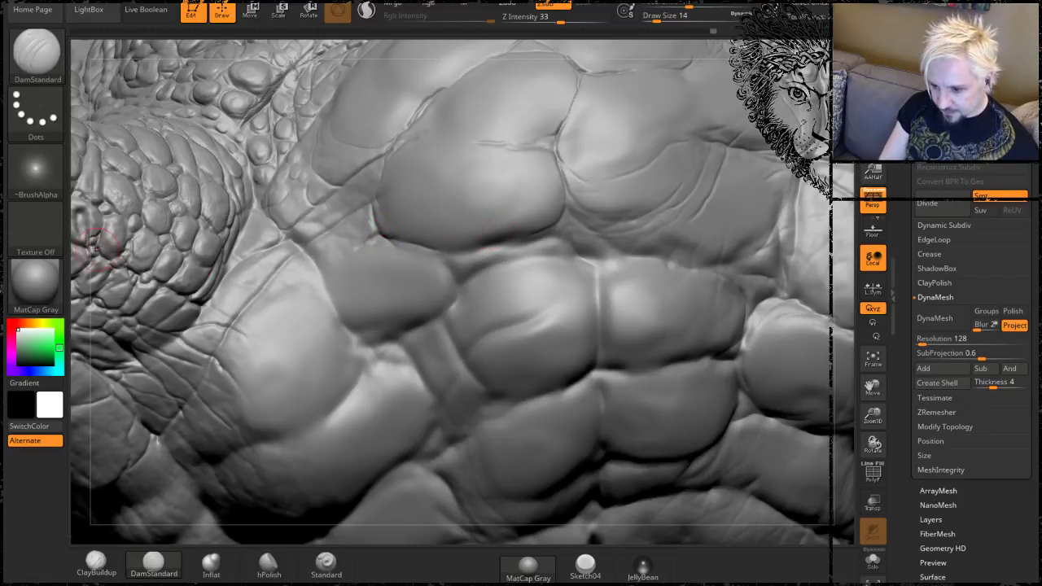
pyautogui.moveTo(80, 255); pyautogui.dragTo(115, 230)
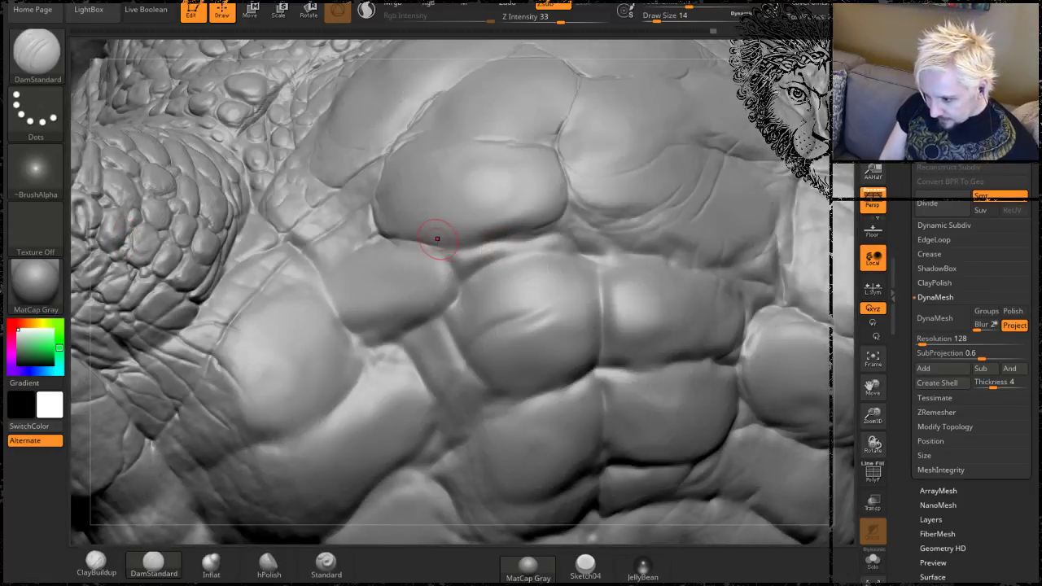
pyautogui.moveTo(441, 256)
pyautogui.mouseDown()
pyautogui.moveTo(474, 255)
pyautogui.moveTo(561, 219)
pyautogui.mouseUp()
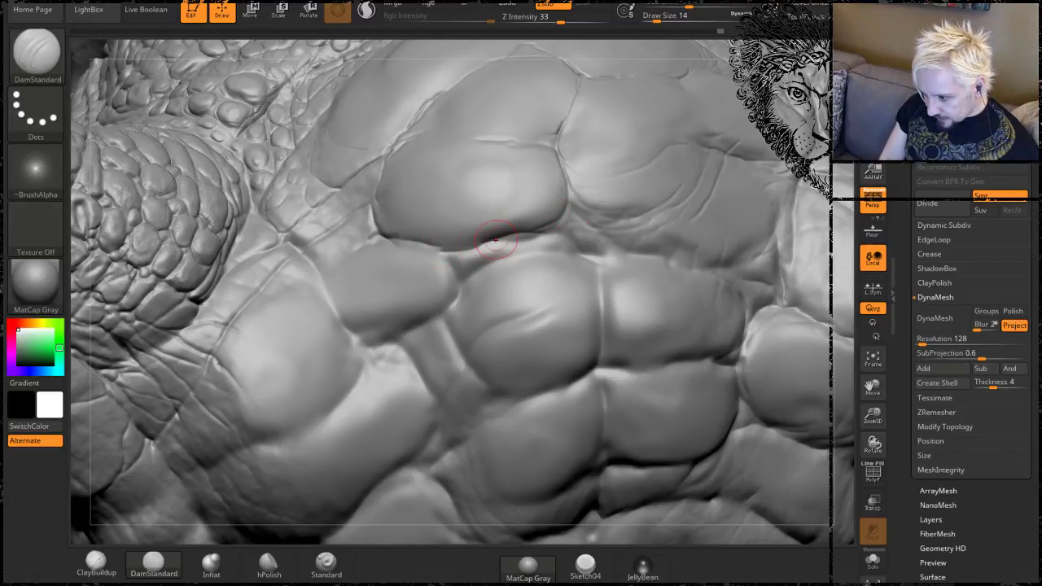
pyautogui.moveTo(494, 238); pyautogui.dragTo(560, 221)
pyautogui.moveTo(84, 226); pyautogui.dragTo(167, 196)
pyautogui.moveTo(447, 253); pyautogui.dragTo(397, 242)
pyautogui.moveTo(451, 273); pyautogui.dragTo(503, 248)
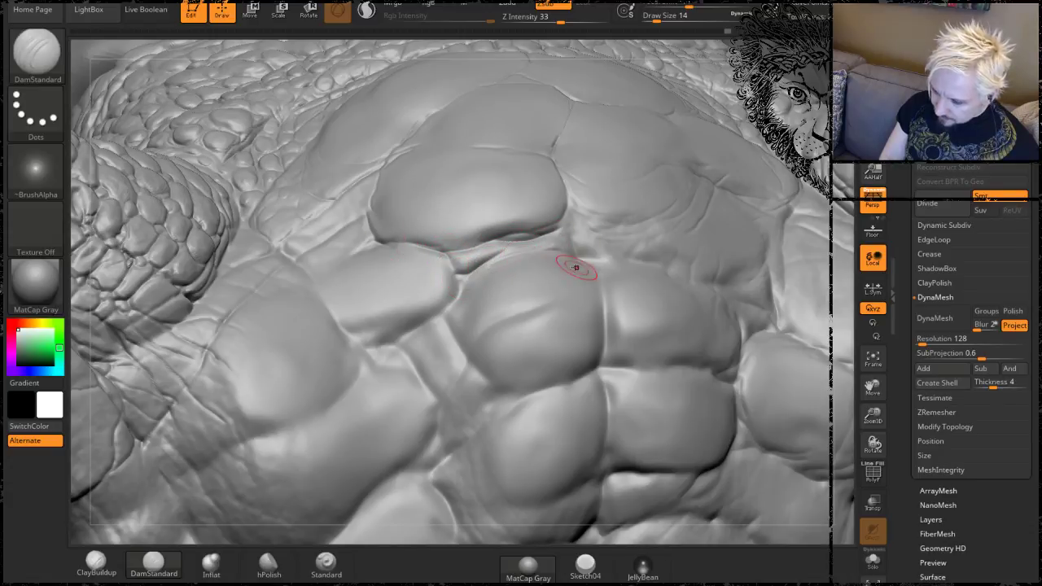
# Outline the lower edge of the round left outer bump and separate the scale beneath it with crisp creases.
pyautogui.moveTo(813, 52); pyautogui.dragTo(814, 78)
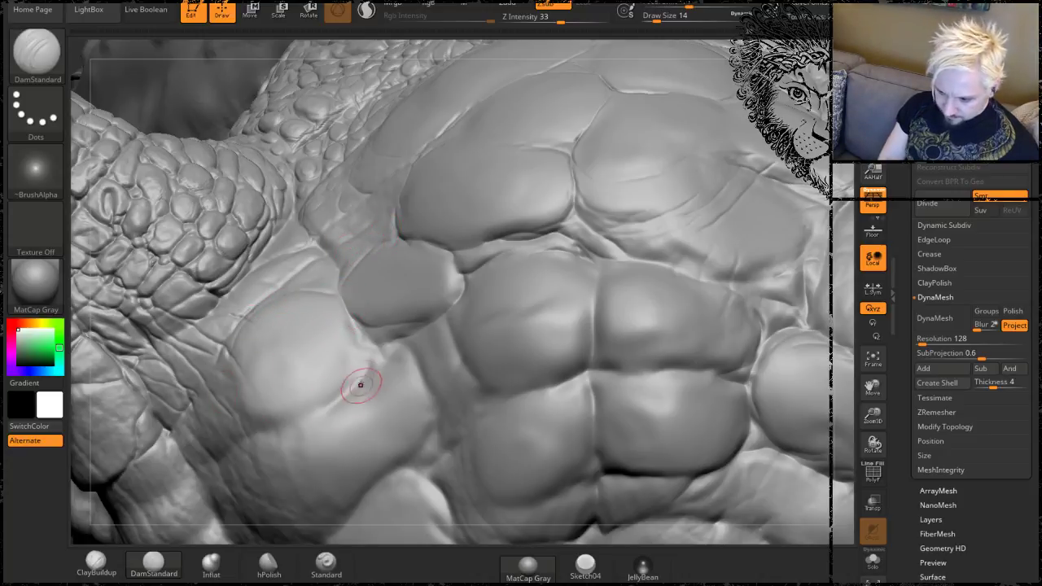
pyautogui.moveTo(358, 330)
pyautogui.mouseDown()
pyautogui.moveTo(367, 353)
pyautogui.moveTo(326, 411)
pyautogui.moveTo(256, 406)
pyautogui.mouseUp()
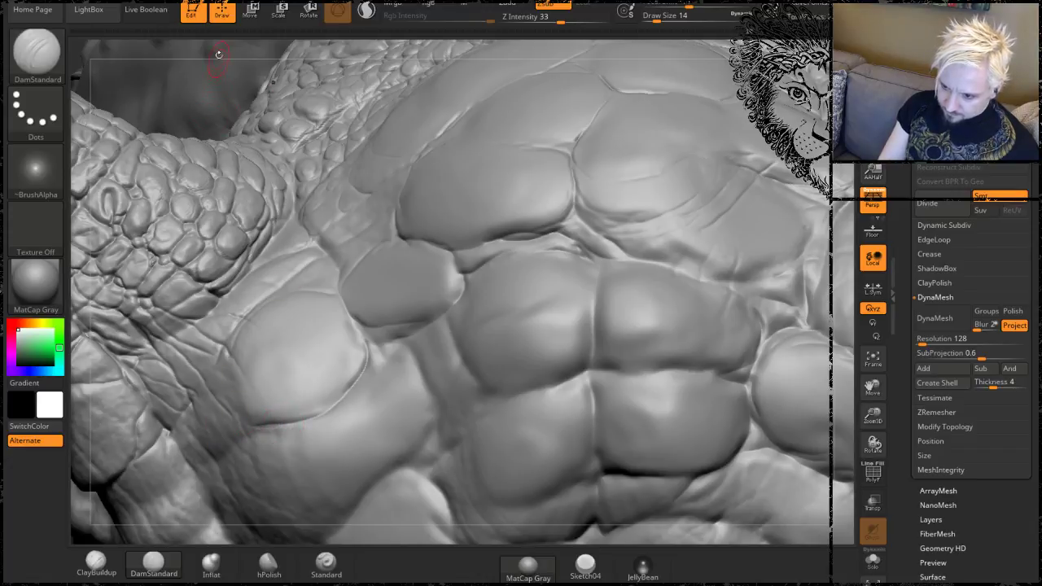
pyautogui.moveTo(219, 54); pyautogui.dragTo(265, 98)
pyautogui.moveTo(619, 132); pyautogui.dragTo(421, 293)
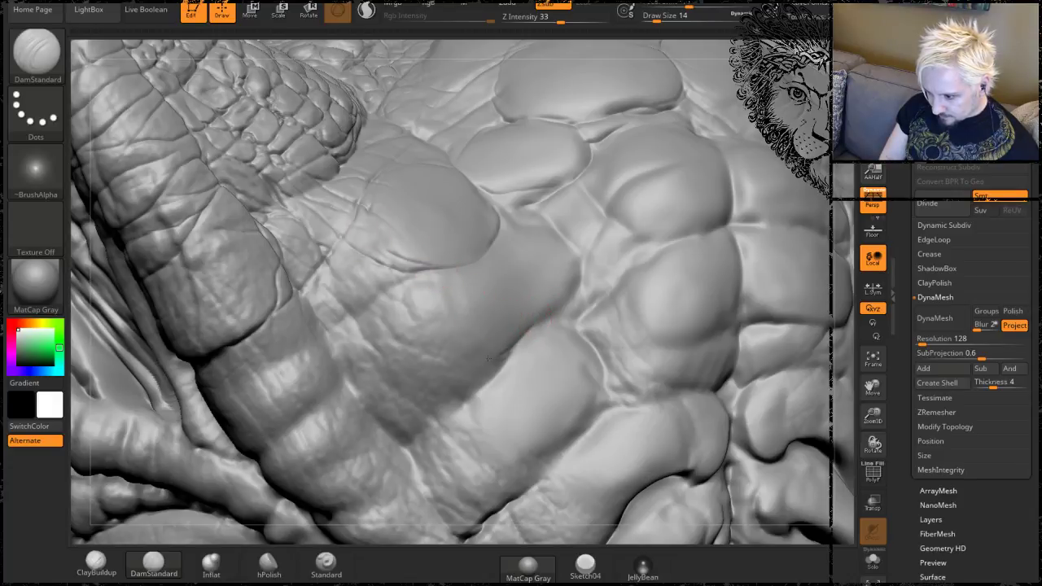
pyautogui.moveTo(517, 354); pyautogui.dragTo(454, 330)
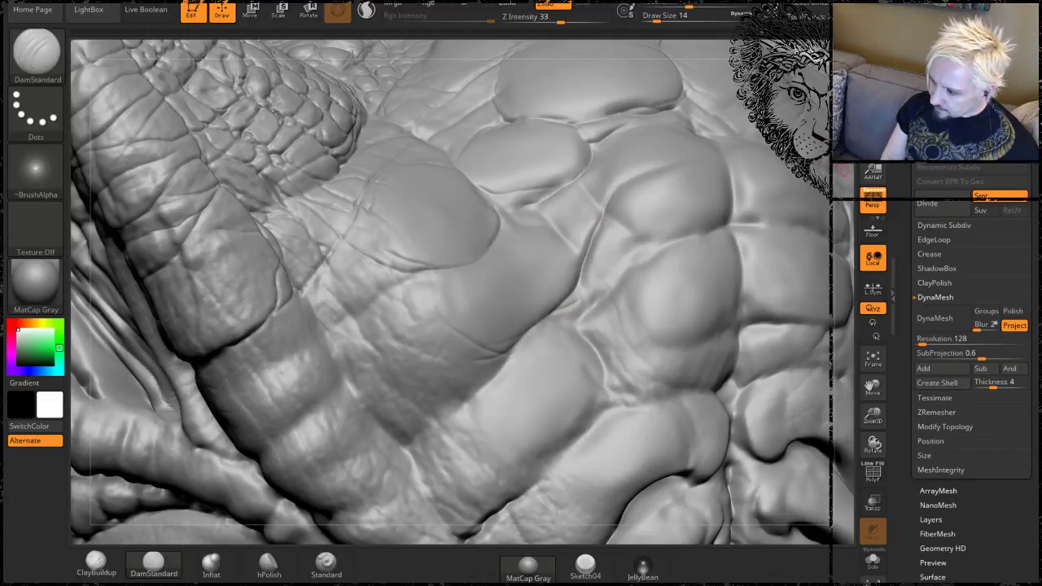
pyautogui.moveTo(844, 171); pyautogui.dragTo(766, 186)
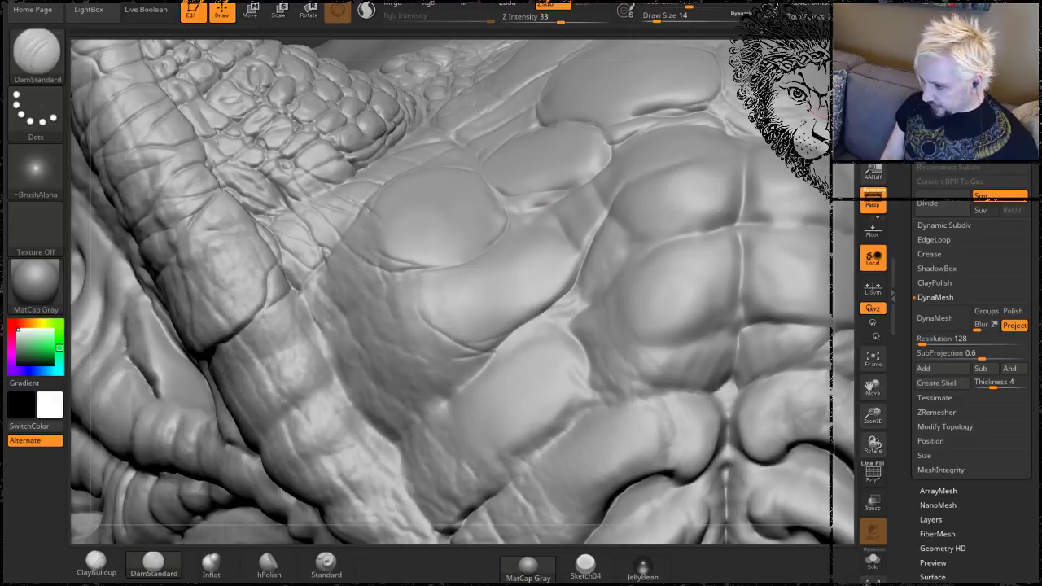
# Carve fine wrinkles at the outer ends of the lower left forehead scales, down to the ridge above the eye.
pyautogui.moveTo(678, 48); pyautogui.dragTo(387, 267)
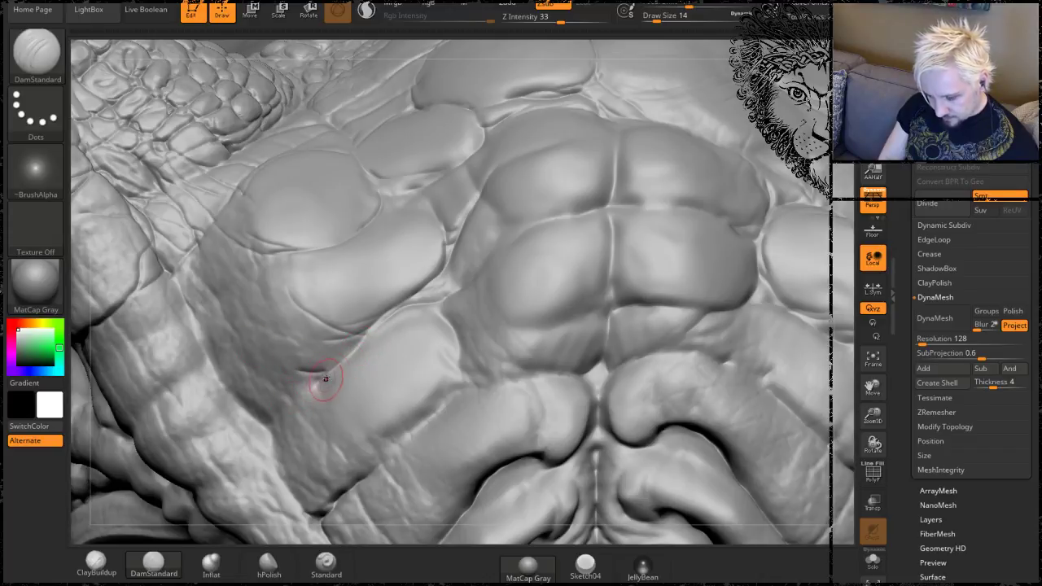
pyautogui.moveTo(336, 368)
pyautogui.mouseDown()
pyautogui.moveTo(314, 381)
pyautogui.moveTo(237, 336)
pyautogui.mouseUp()
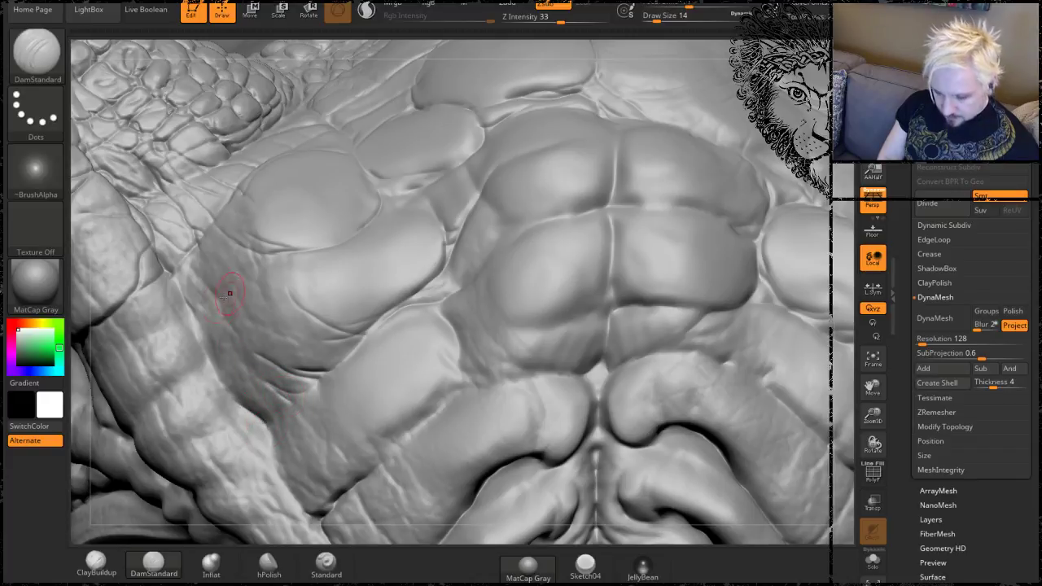
pyautogui.moveTo(78, 370); pyautogui.dragTo(317, 273)
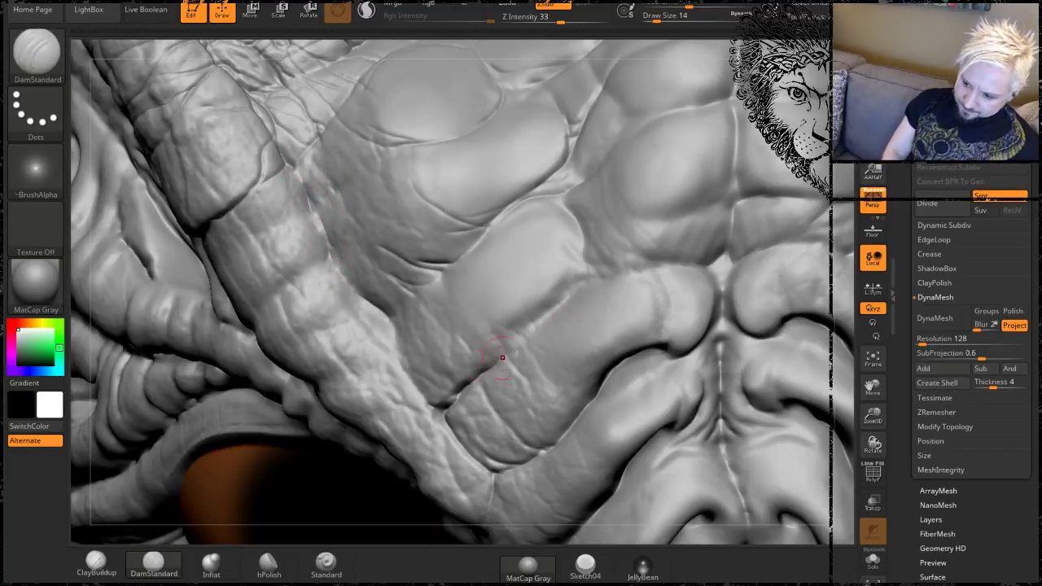
pyautogui.moveTo(844, 232); pyautogui.dragTo(698, 249)
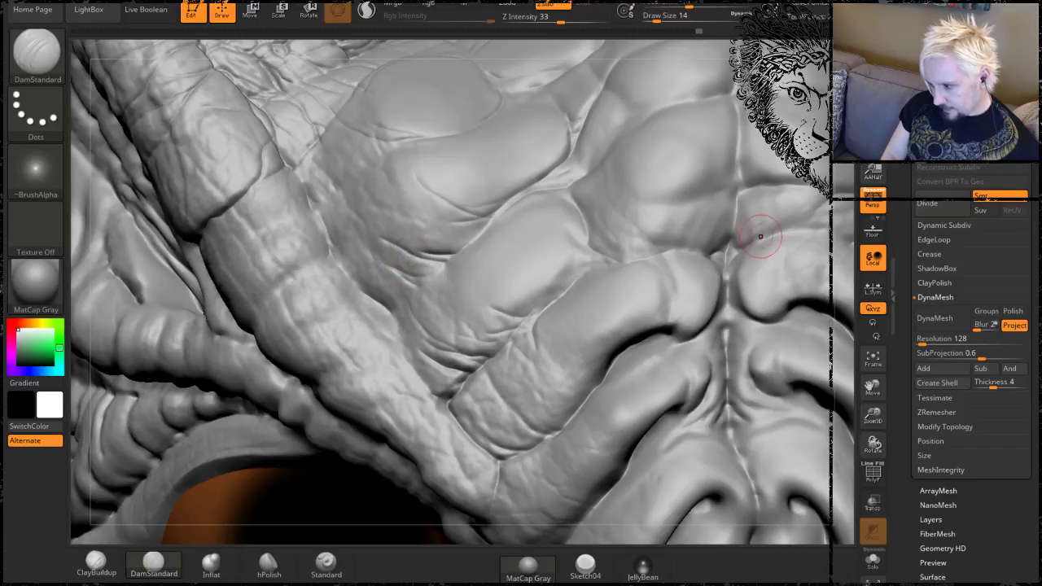
# Sharpen the inner ends of the brow folds between the eyes and crease the top of the center line where they meet.
pyautogui.moveTo(760, 236); pyautogui.dragTo(592, 91, button='right')
pyautogui.moveTo(494, 117); pyautogui.dragTo(549, 119, button='right')
pyautogui.press('shift')
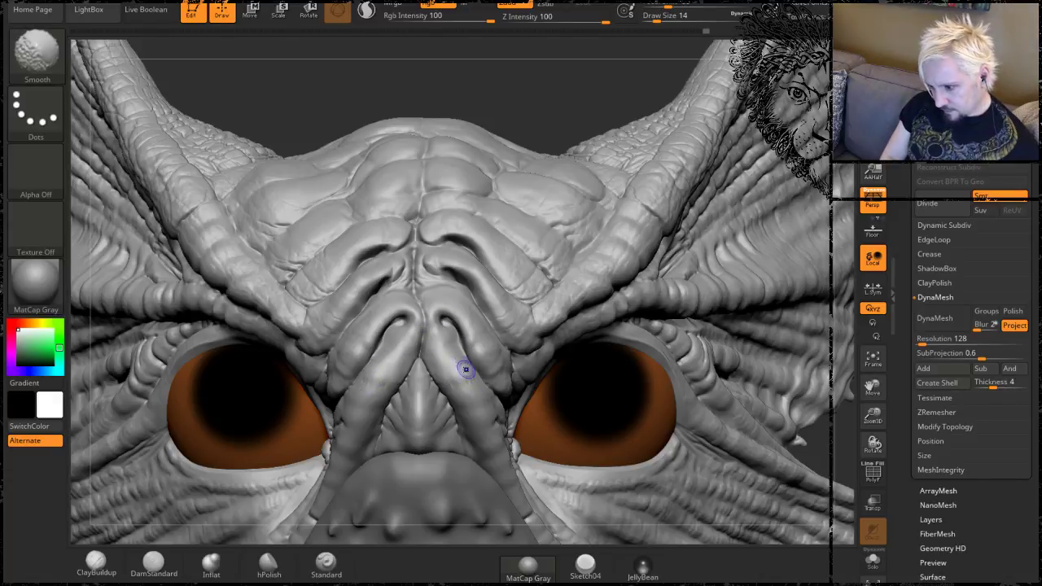
pyautogui.keyDown('alt'); pyautogui.moveTo(565, 70); pyautogui.dragTo(404, 136); pyautogui.keyUp('alt')
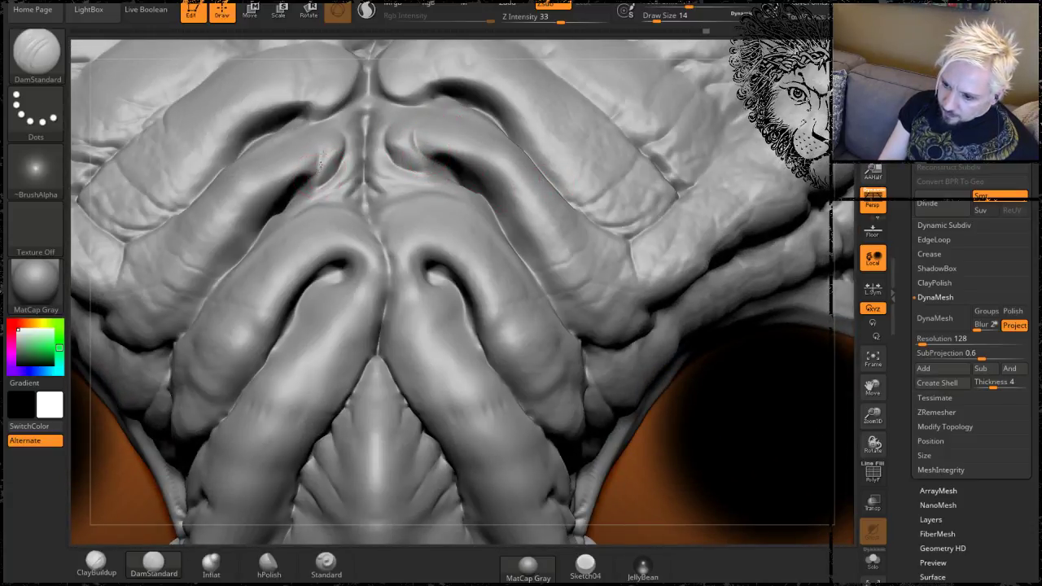
pyautogui.moveTo(331, 136); pyautogui.dragTo(328, 150)
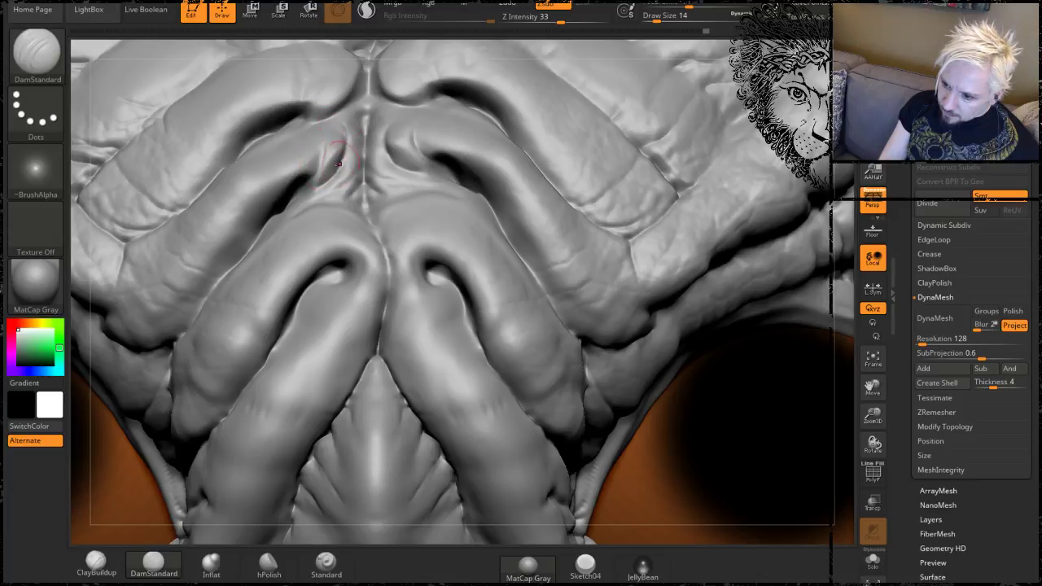
pyautogui.moveTo(382, 57); pyautogui.dragTo(340, 150, button='right')
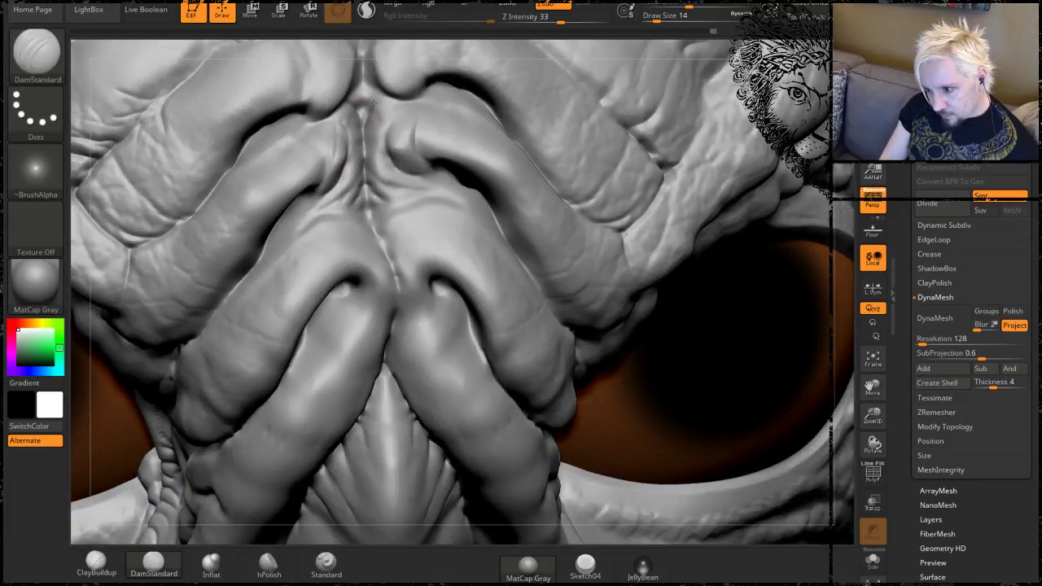
pyautogui.click(365, 86)
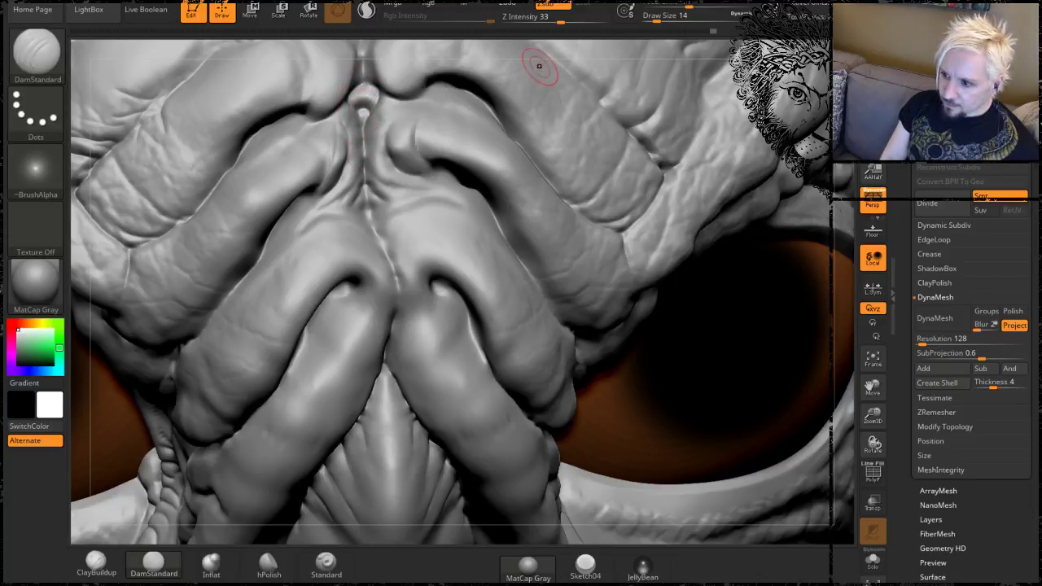
# Crease the bulbous inner end of the upper left brow fold and start a crease across the fold beneath it.
pyautogui.moveTo(535, 63); pyautogui.dragTo(496, 109, button='right')
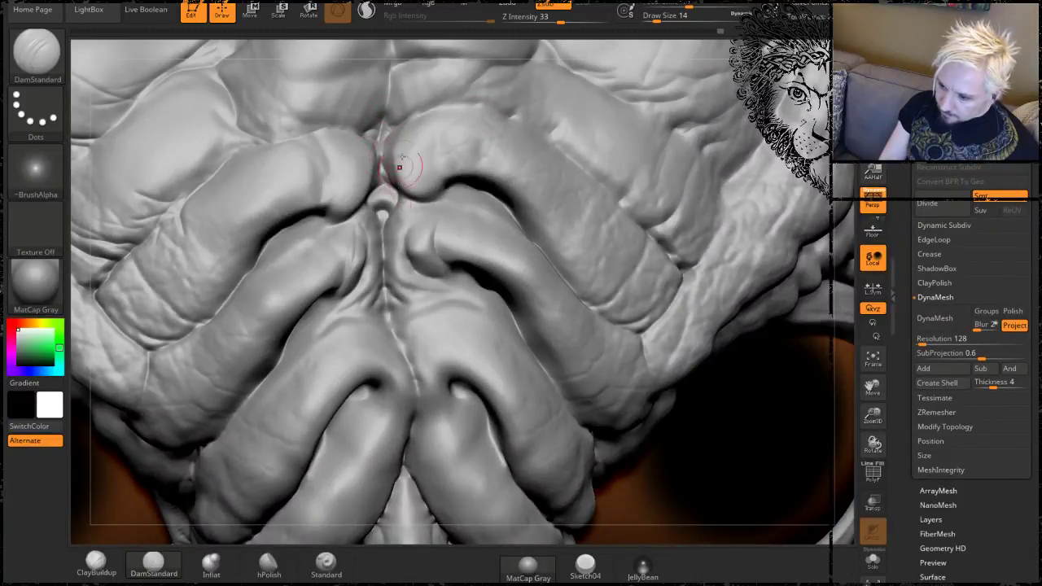
pyautogui.moveTo(395, 36); pyautogui.dragTo(363, 207, button='right')
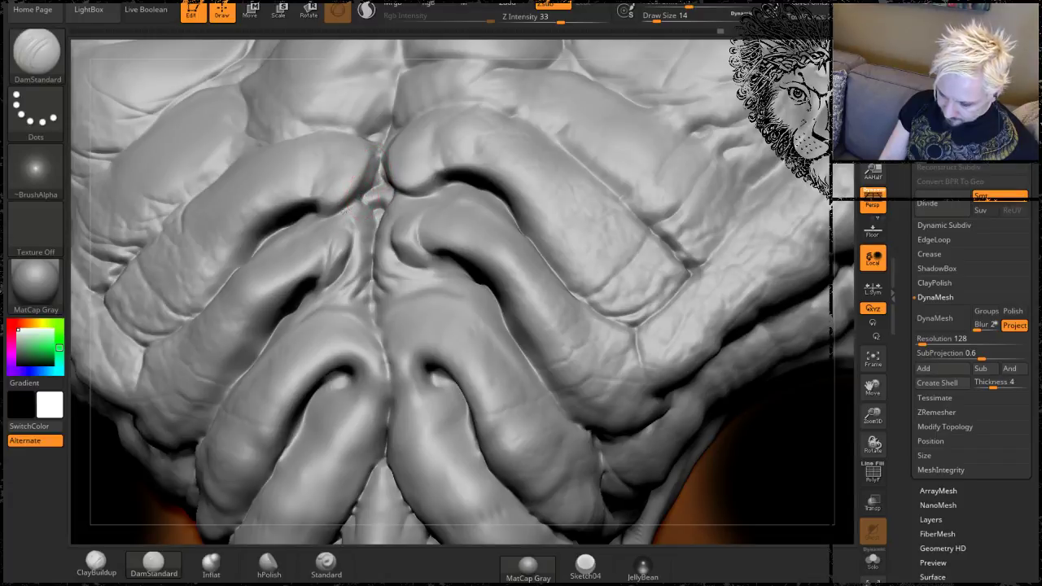
pyautogui.moveTo(275, 47); pyautogui.dragTo(314, 181, button='right')
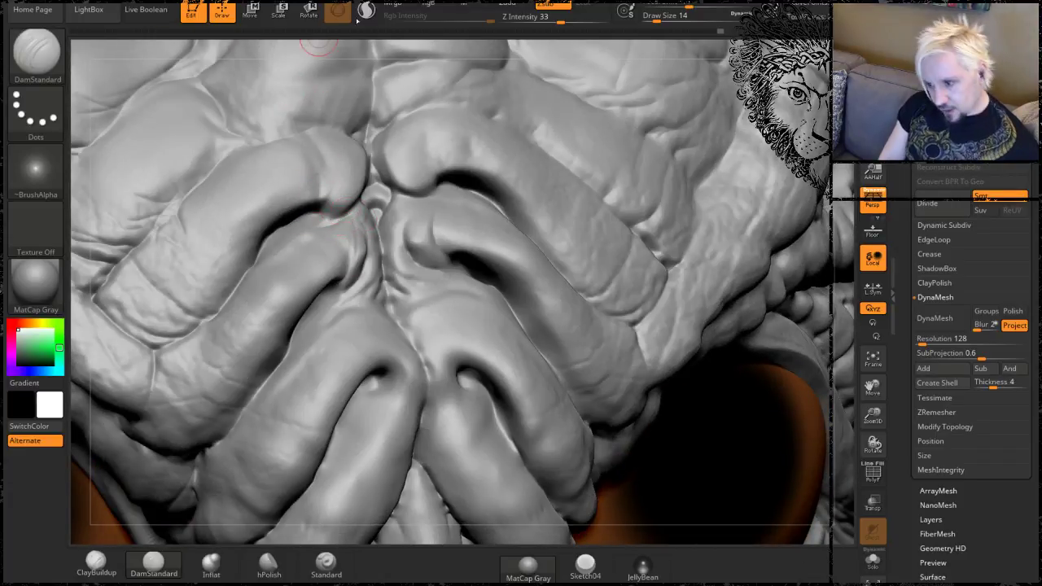
pyautogui.moveTo(375, 41); pyautogui.dragTo(315, 229, button='right')
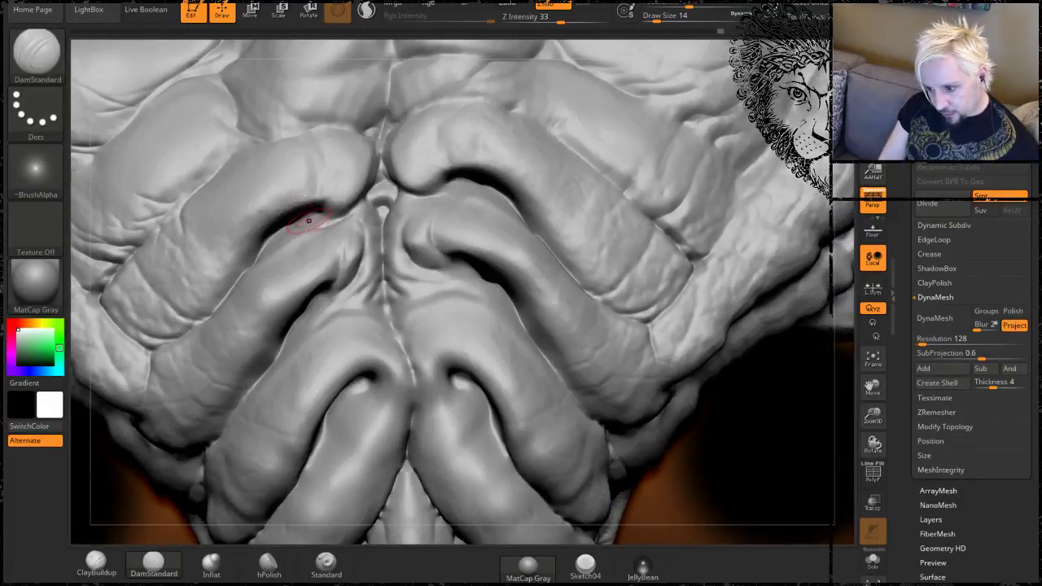
pyautogui.moveTo(349, 47); pyautogui.dragTo(309, 198, button='right')
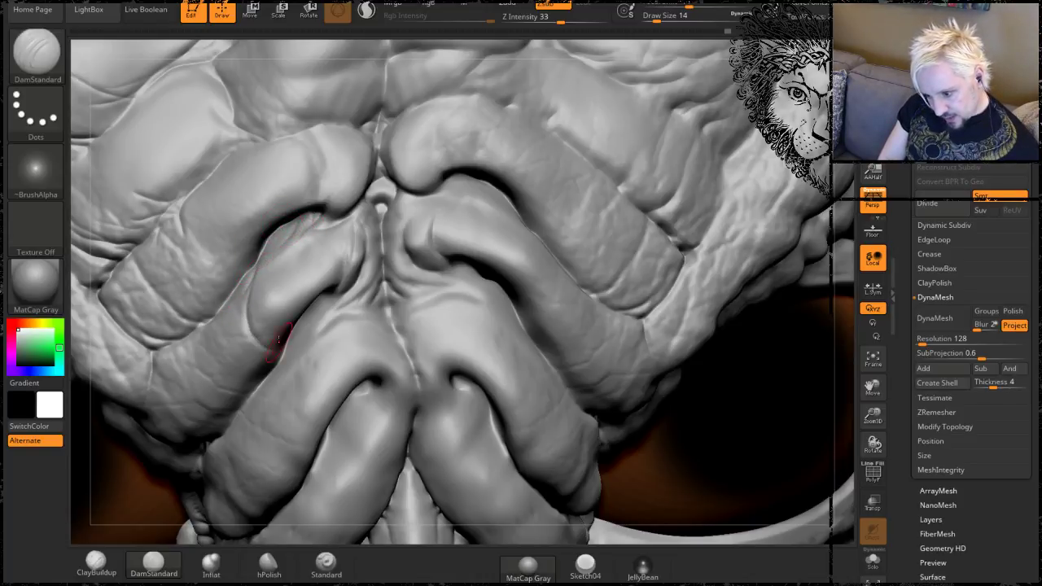
# Carve curved creases across the middle left brow fold, separating its rounded inner section from the outer part.
pyautogui.moveTo(80, 379); pyautogui.dragTo(268, 304, button='right')
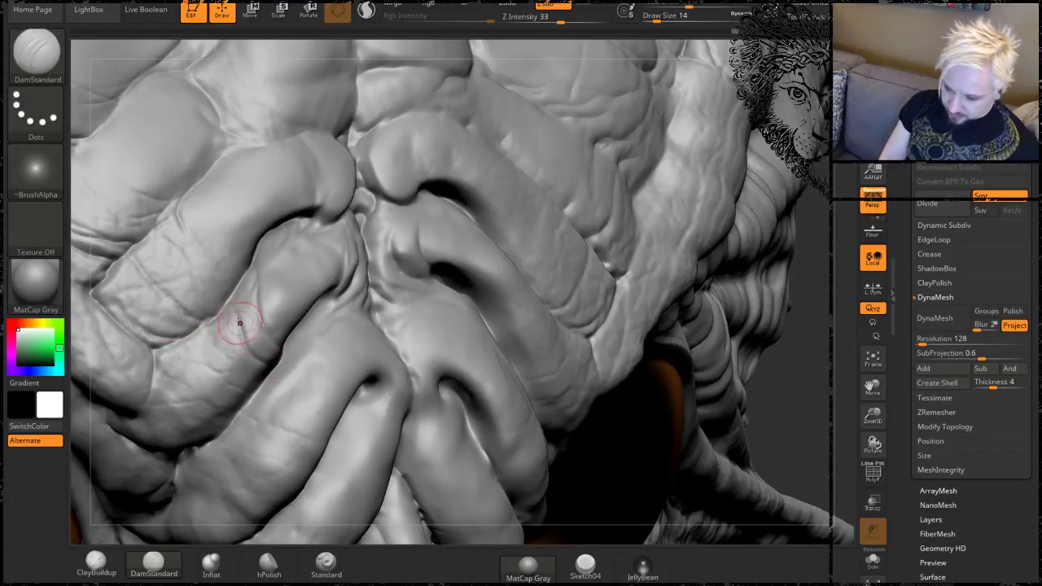
pyautogui.moveTo(768, 373); pyautogui.dragTo(231, 299, button='right')
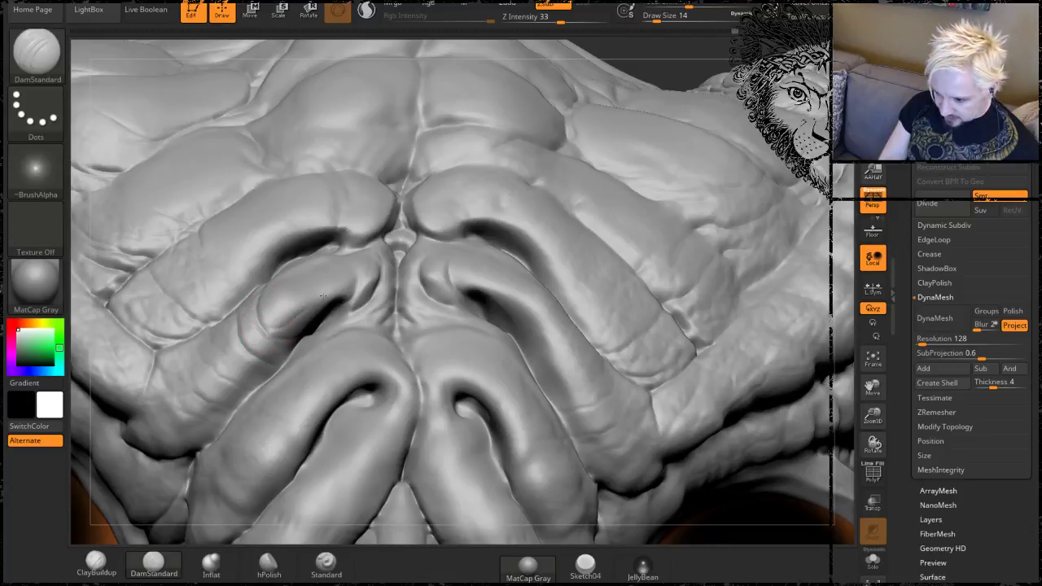
pyautogui.moveTo(691, 49); pyautogui.dragTo(352, 126, button='right')
pyautogui.moveTo(514, 179)
pyautogui.mouseDown(button='right')
pyautogui.moveTo(521, 110)
pyautogui.moveTo(499, 84)
pyautogui.mouseUp(button='right')
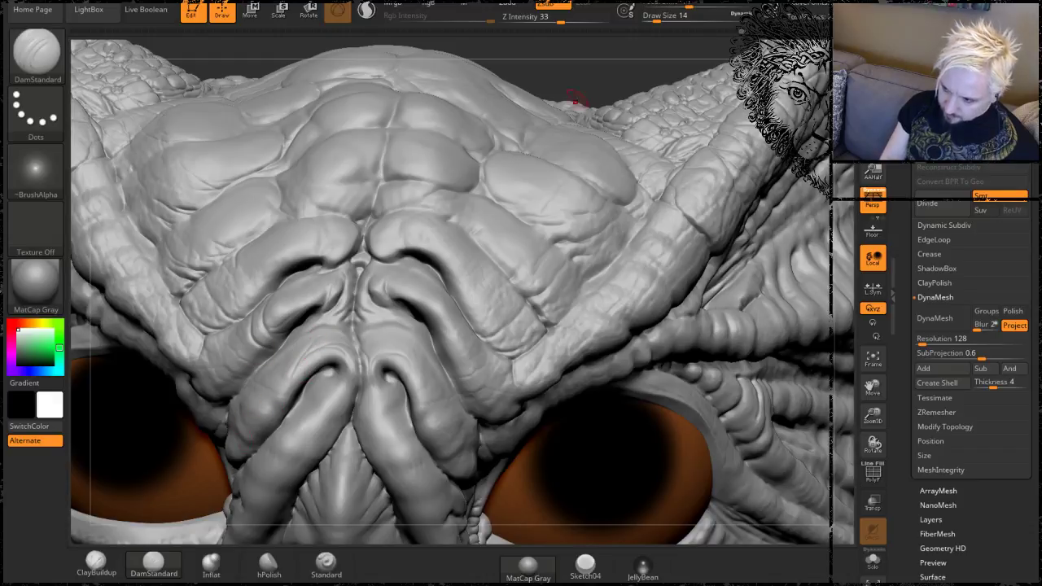
# Carve fine cross wrinkles over the outer halves of the upper and middle left brow folds.
pyautogui.moveTo(606, 79); pyautogui.dragTo(575, 56)
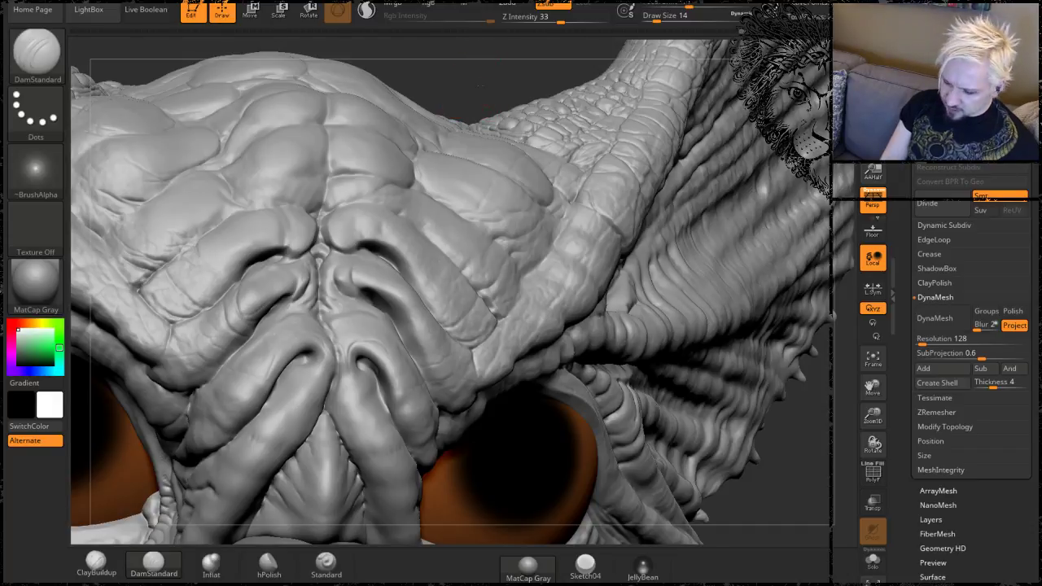
pyautogui.moveTo(480, 86); pyautogui.dragTo(455, 91)
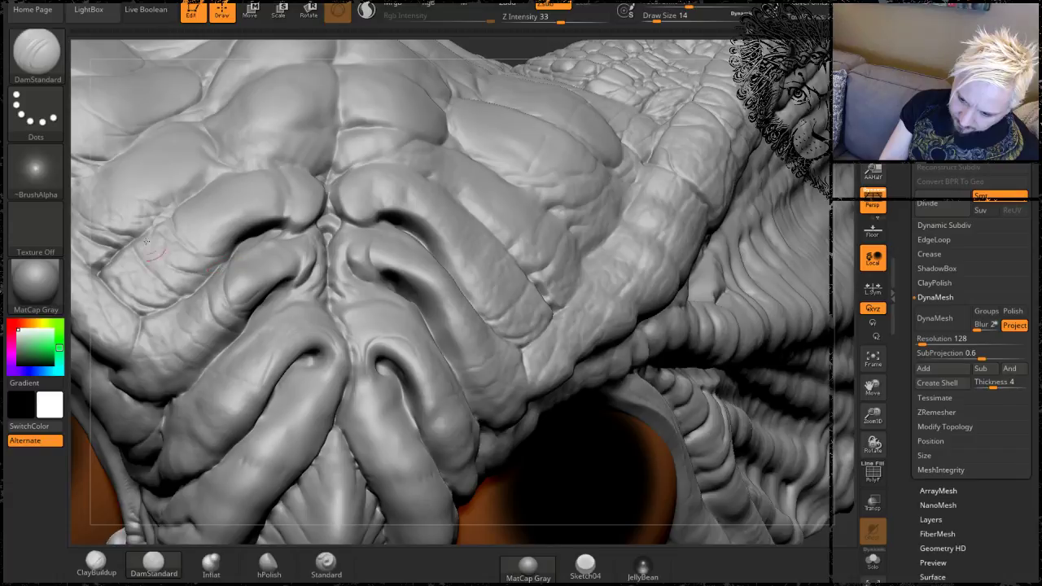
pyautogui.moveTo(485, 45)
pyautogui.mouseDown()
pyautogui.moveTo(543, 123)
pyautogui.moveTo(556, 169)
pyautogui.moveTo(350, 326)
pyautogui.mouseUp()
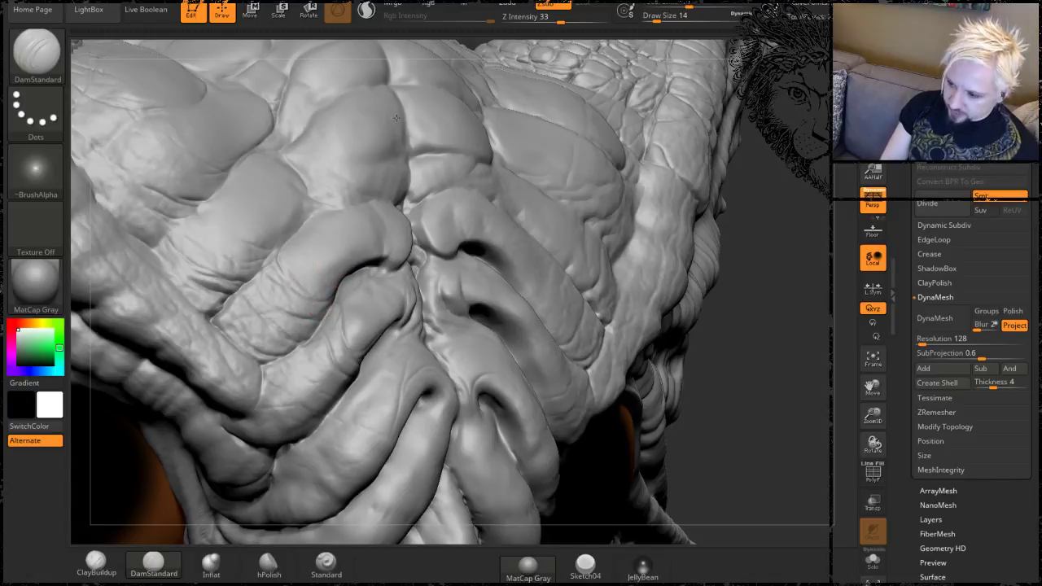
pyautogui.keyDown('alt'); pyautogui.moveTo(711, 311); pyautogui.dragTo(717, 363); pyautogui.keyUp('alt')
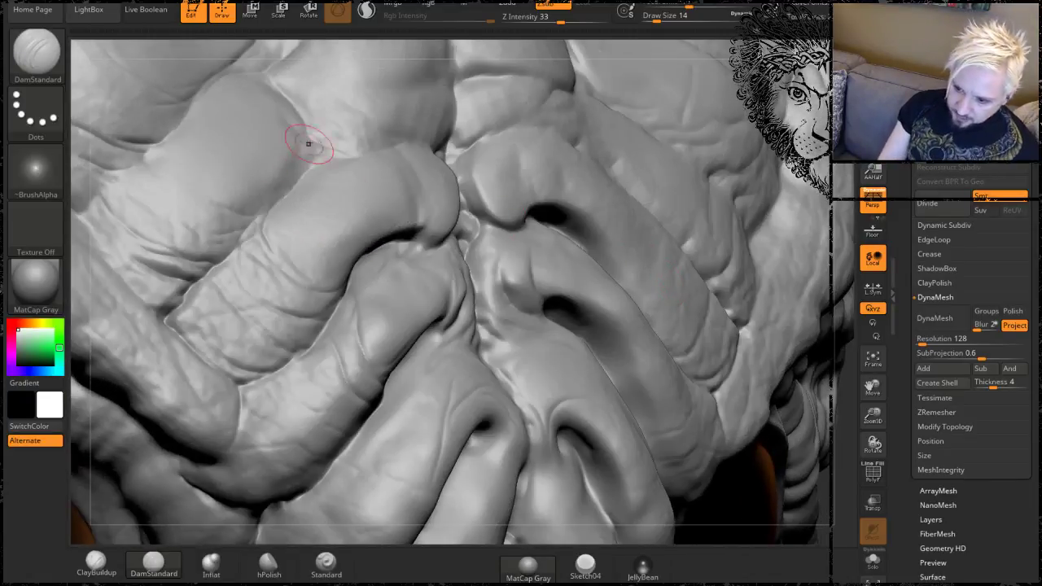
# Outline the oval scale above the upper left brow fold and wrinkle the inner ends of the folds below it.
pyautogui.keyDown('alt'); pyautogui.moveTo(424, 42); pyautogui.dragTo(345, 103); pyautogui.keyUp('alt')
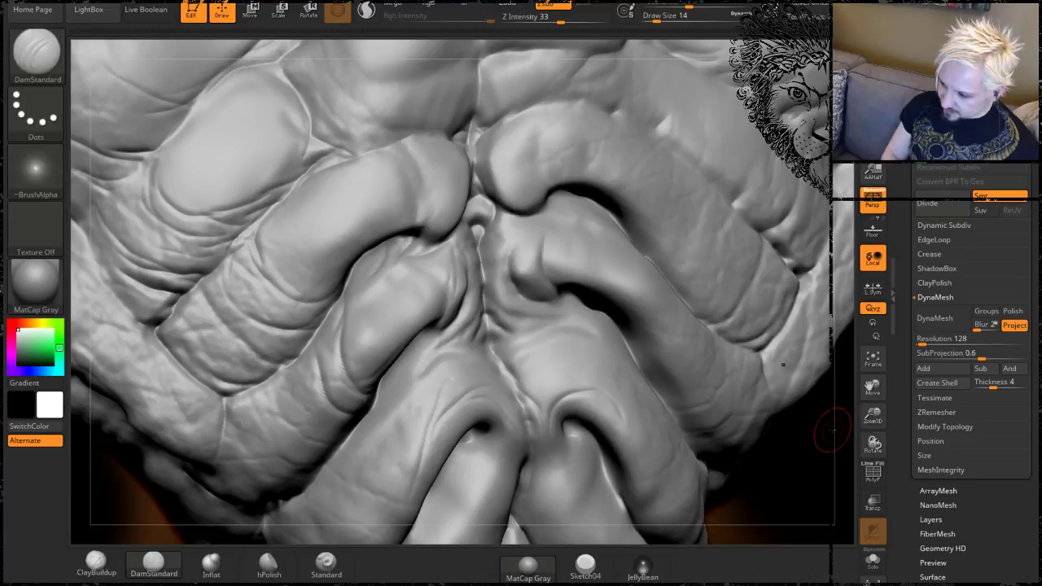
pyautogui.moveTo(838, 427); pyautogui.dragTo(824, 428)
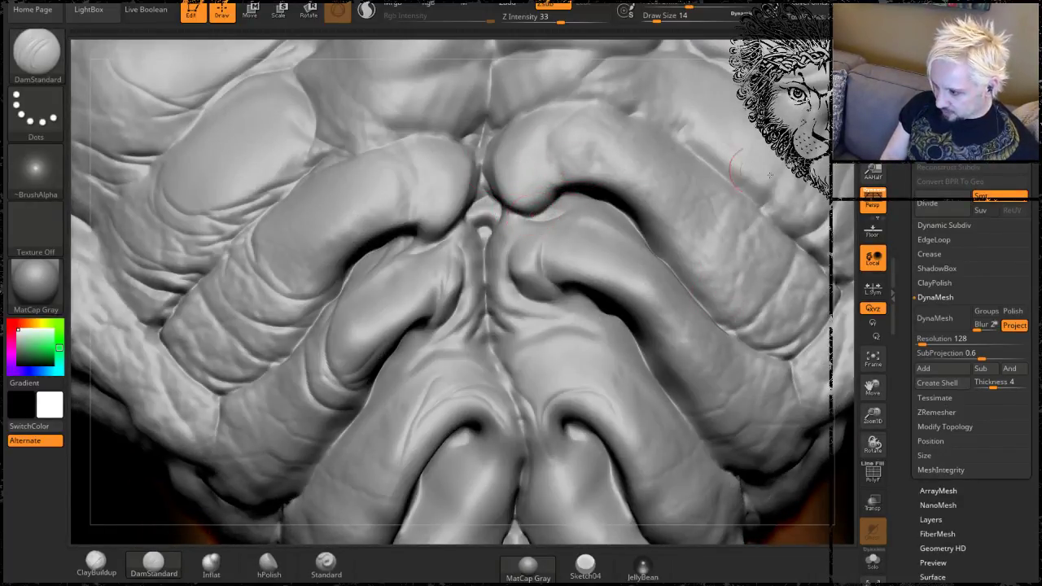
pyautogui.moveTo(848, 191); pyautogui.dragTo(827, 192)
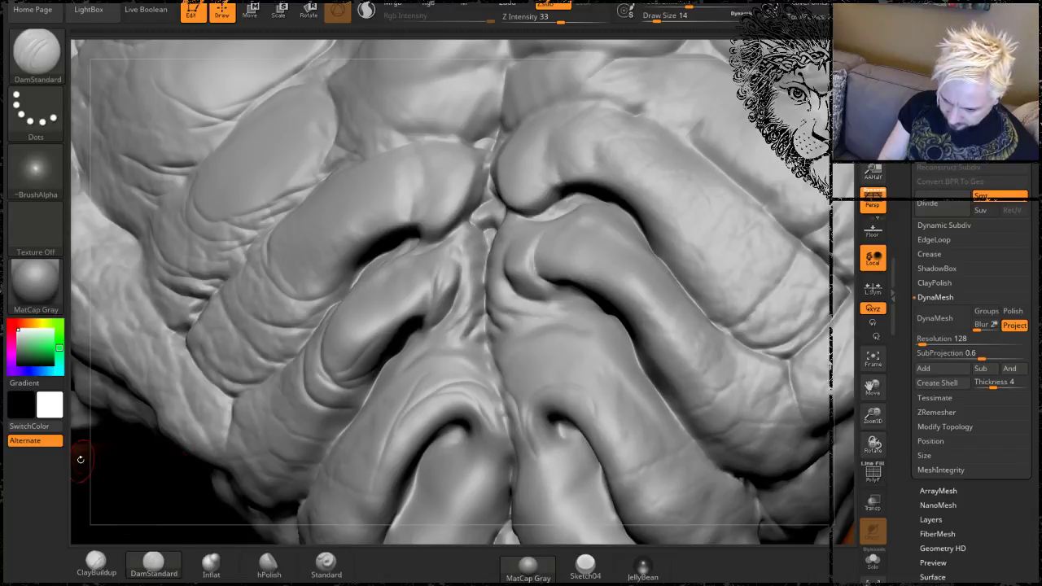
pyautogui.moveTo(81, 459)
pyautogui.mouseDown()
pyautogui.moveTo(187, 446)
pyautogui.moveTo(491, 302)
pyautogui.mouseUp()
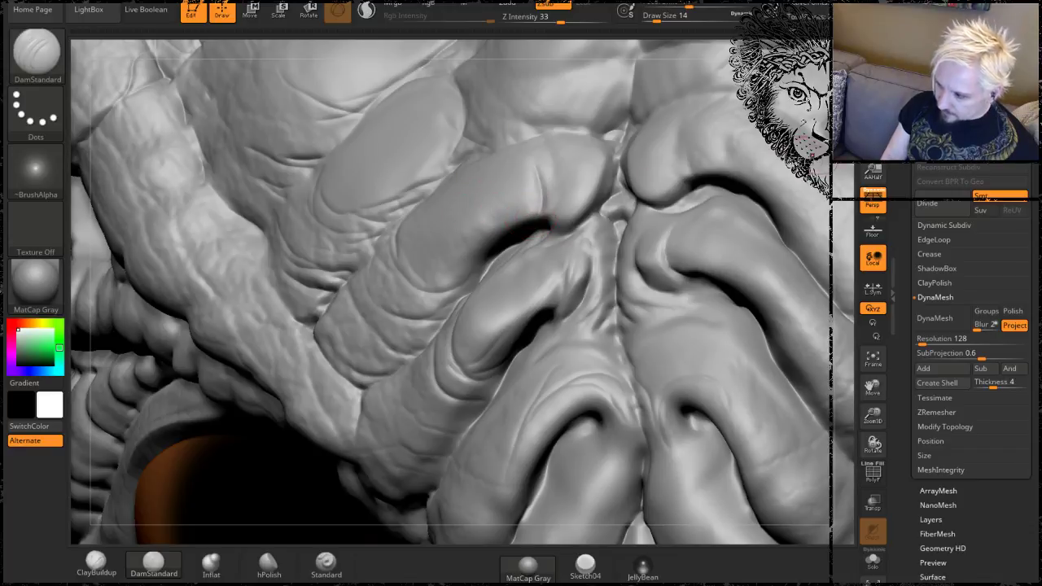
pyautogui.moveTo(842, 173); pyautogui.dragTo(483, 144)
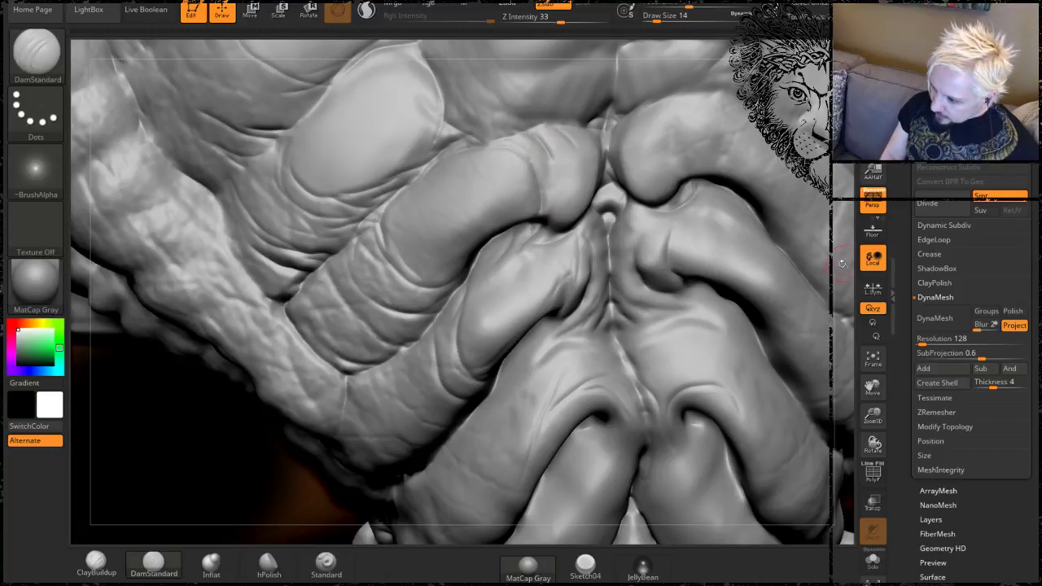
# Examine the whole creature from the front, above and both sides to judge the forehead detail against the body.
pyautogui.moveTo(842, 264)
pyautogui.keyDown('alt'); pyautogui.mouseDown()
pyautogui.moveTo(828, 161)
pyautogui.moveTo(822, 186)
pyautogui.moveTo(767, 233)
pyautogui.moveTo(760, 203)
pyautogui.mouseUp(); pyautogui.keyUp('alt')
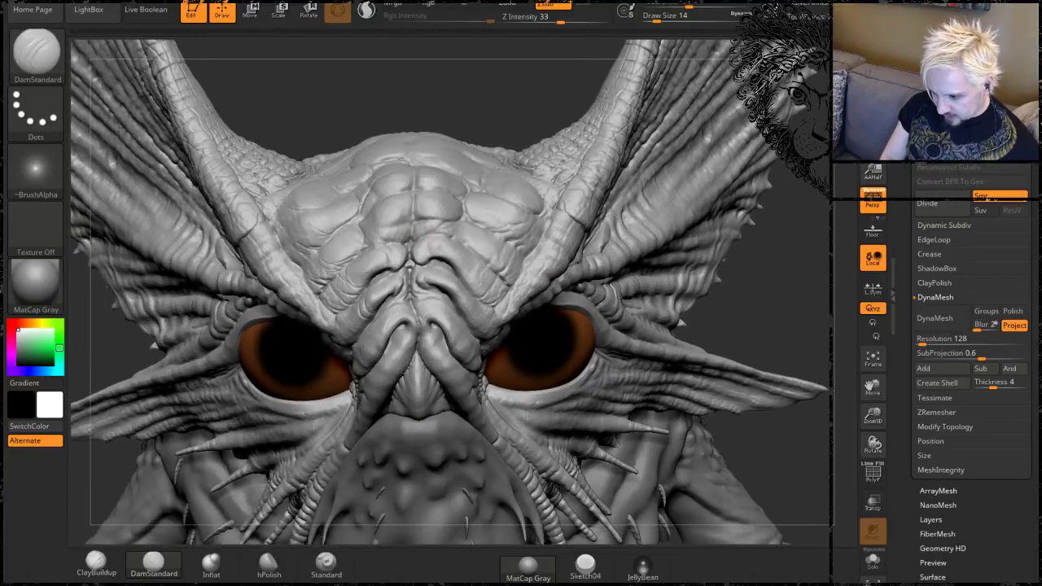
pyautogui.keyDown('alt'); pyautogui.moveTo(759, 290); pyautogui.dragTo(763, 155); pyautogui.keyUp('alt')
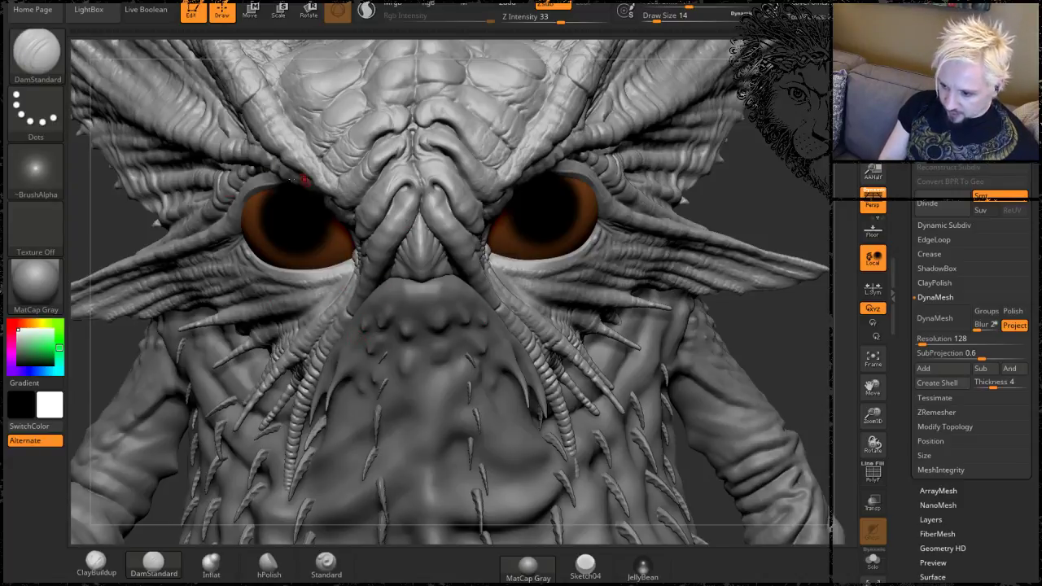
pyautogui.keyDown('alt'); pyautogui.moveTo(766, 160); pyautogui.dragTo(589, 232); pyautogui.keyUp('alt')
pyautogui.moveTo(730, 261)
pyautogui.mouseDown()
pyautogui.moveTo(679, 220)
pyautogui.moveTo(718, 238)
pyautogui.mouseUp()
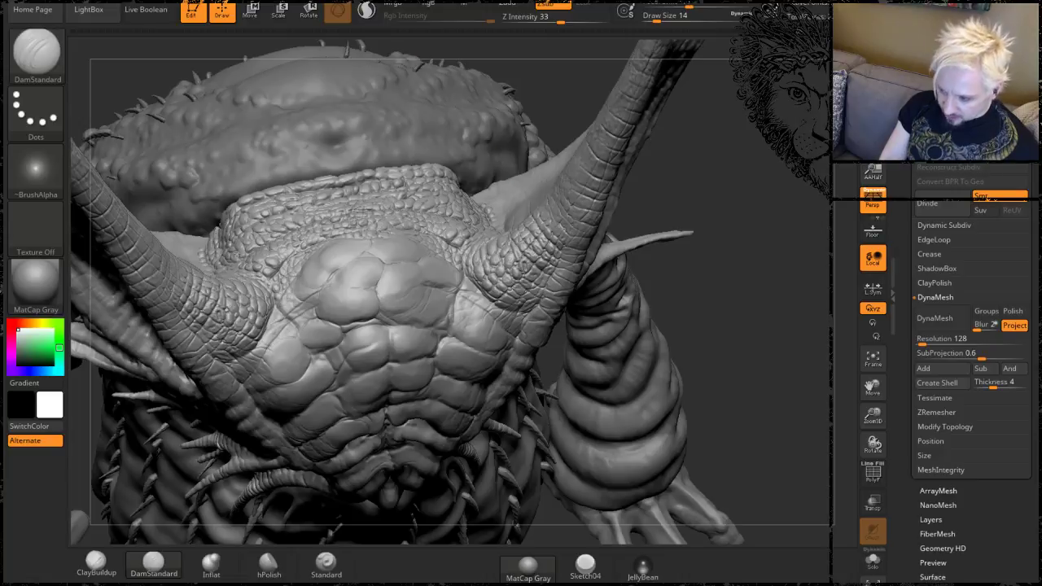
pyautogui.moveTo(750, 307)
pyautogui.mouseDown()
pyautogui.moveTo(704, 264)
pyautogui.moveTo(752, 249)
pyautogui.mouseUp()
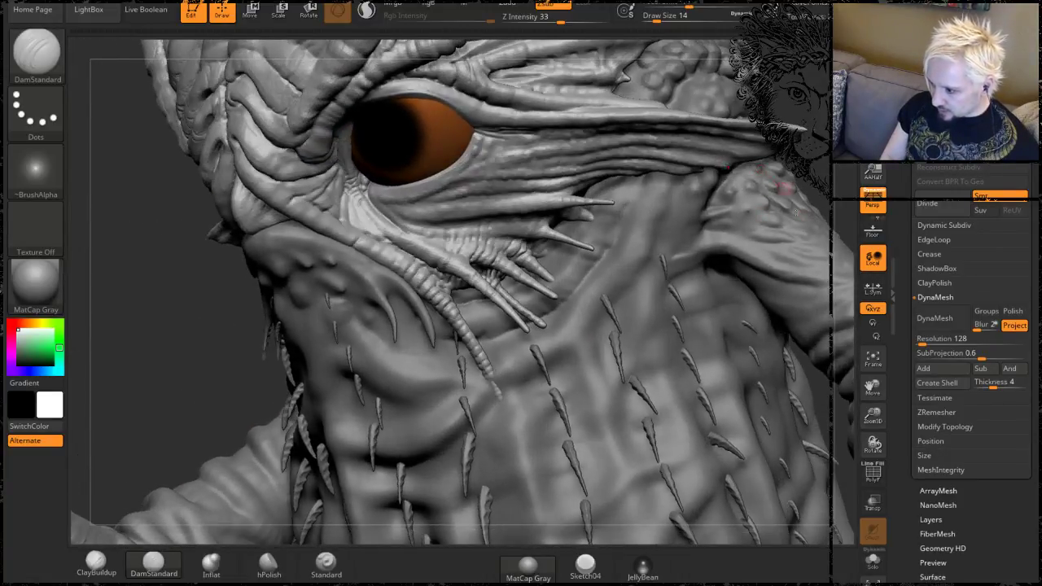
pyautogui.keyDown('alt'); pyautogui.moveTo(217, 323); pyautogui.dragTo(220, 440); pyautogui.keyUp('alt')
pyautogui.moveTo(591, 213); pyautogui.dragTo(461, 210)
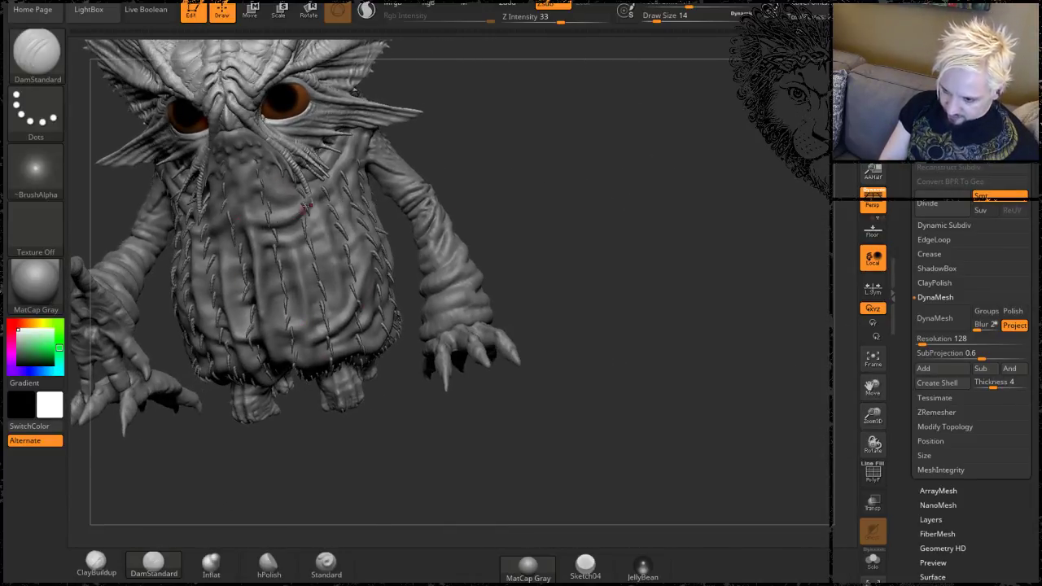
pyautogui.moveTo(514, 249)
pyautogui.mouseDown()
pyautogui.moveTo(542, 335)
pyautogui.moveTo(475, 345)
pyautogui.moveTo(506, 252)
pyautogui.mouseUp()
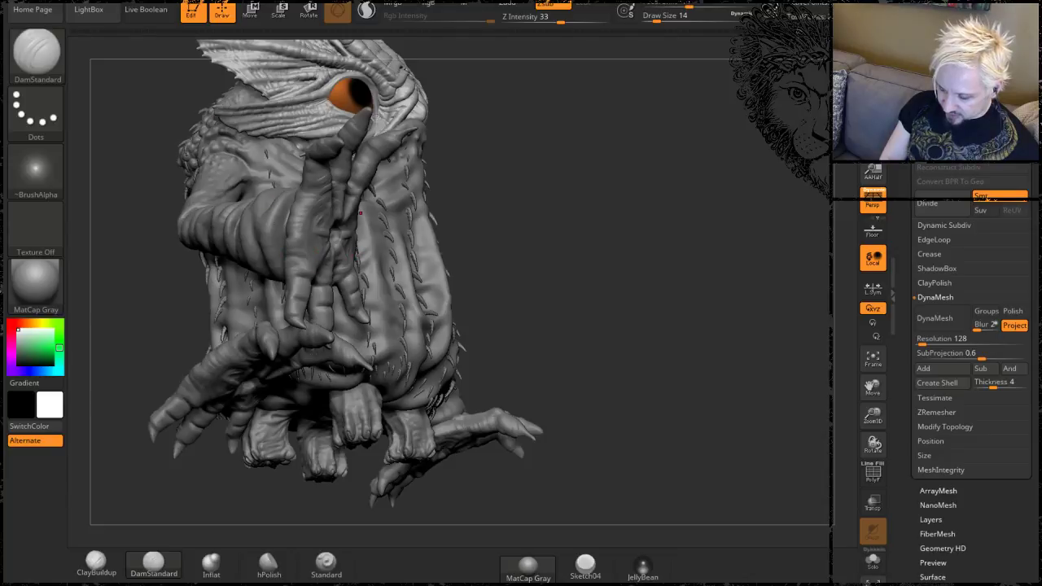
pyautogui.moveTo(554, 194)
pyautogui.mouseDown()
pyautogui.moveTo(639, 286)
pyautogui.moveTo(643, 220)
pyautogui.moveTo(597, 46)
pyautogui.moveTo(755, 172)
pyautogui.mouseUp()
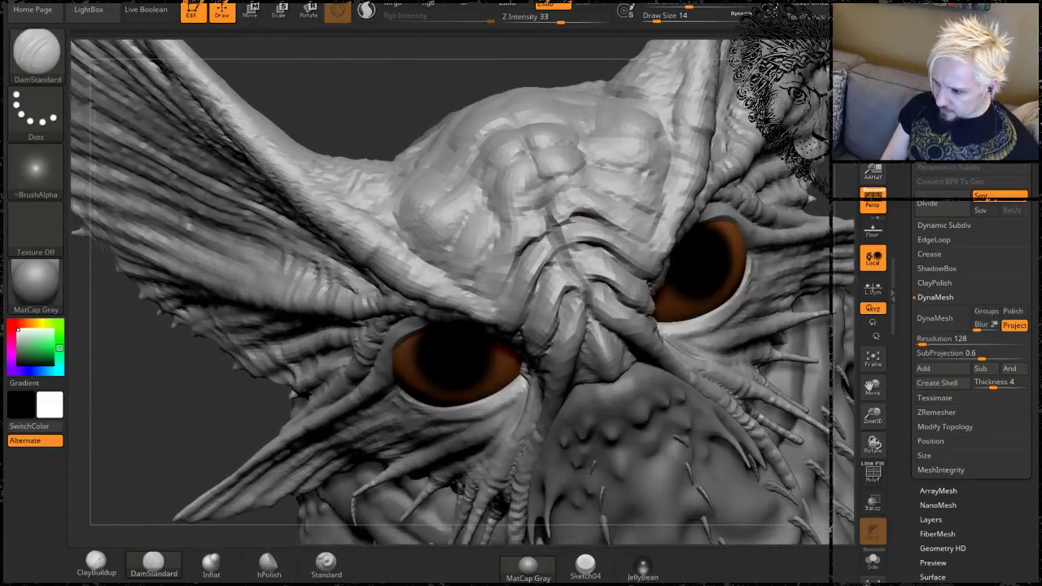
# Carve a ring-shaped crease around the small round forehead scale beside the center line, just above the left brow fold.
pyautogui.moveTo(184, 383); pyautogui.dragTo(168, 425)
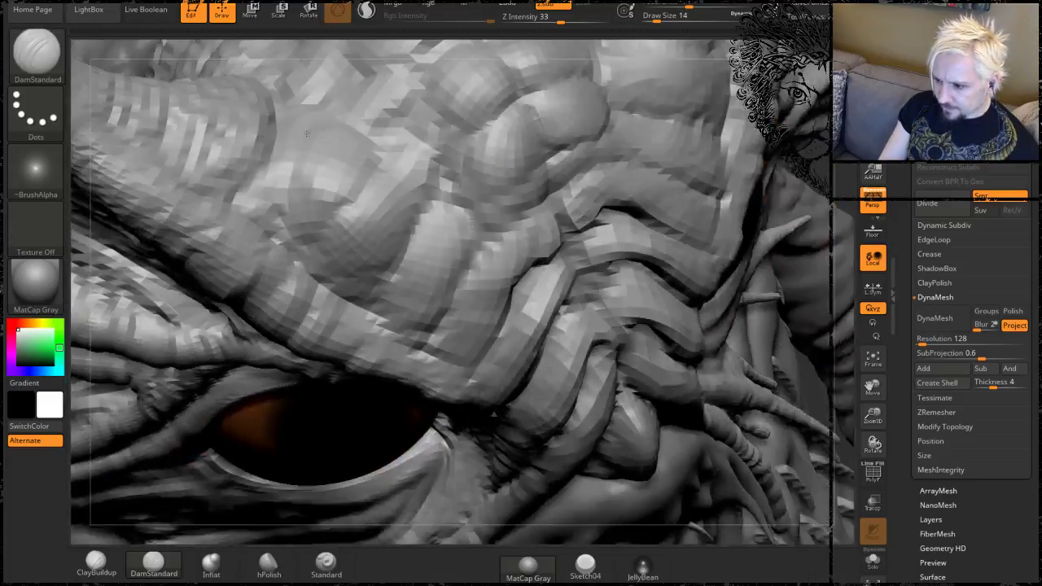
pyautogui.moveTo(293, 98); pyautogui.dragTo(534, 151)
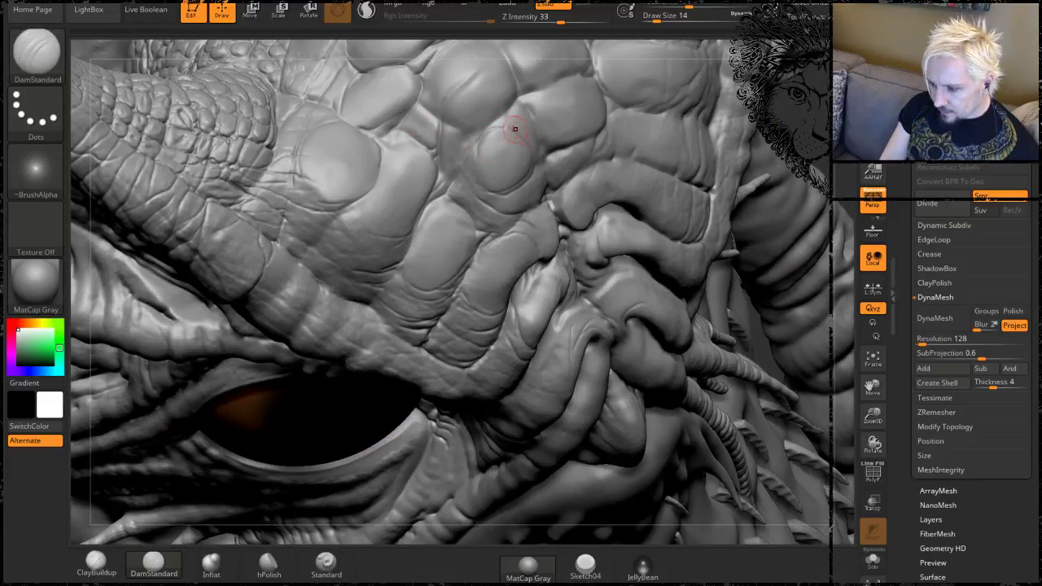
pyautogui.moveTo(530, 114)
pyautogui.keyDown('alt'); pyautogui.mouseDown(button='right')
pyautogui.moveTo(458, 170)
pyautogui.moveTo(335, 373)
pyautogui.mouseUp(button='right'); pyautogui.keyUp('alt')
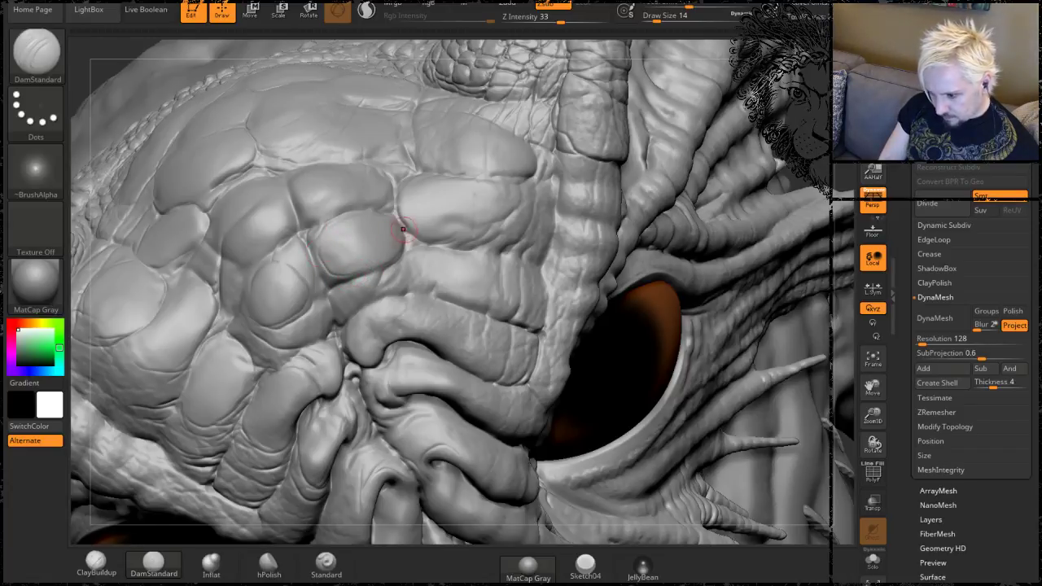
# Soften and lightly crease the round central forehead scales, lowering DamStandard to Z Intensity 13 and Draw Size 8.
pyautogui.moveTo(560, 22); pyautogui.dragTo(537, 22)
pyautogui.moveTo(808, 147)
pyautogui.mouseDown()
pyautogui.moveTo(761, 158)
pyautogui.moveTo(757, 244)
pyautogui.mouseUp()
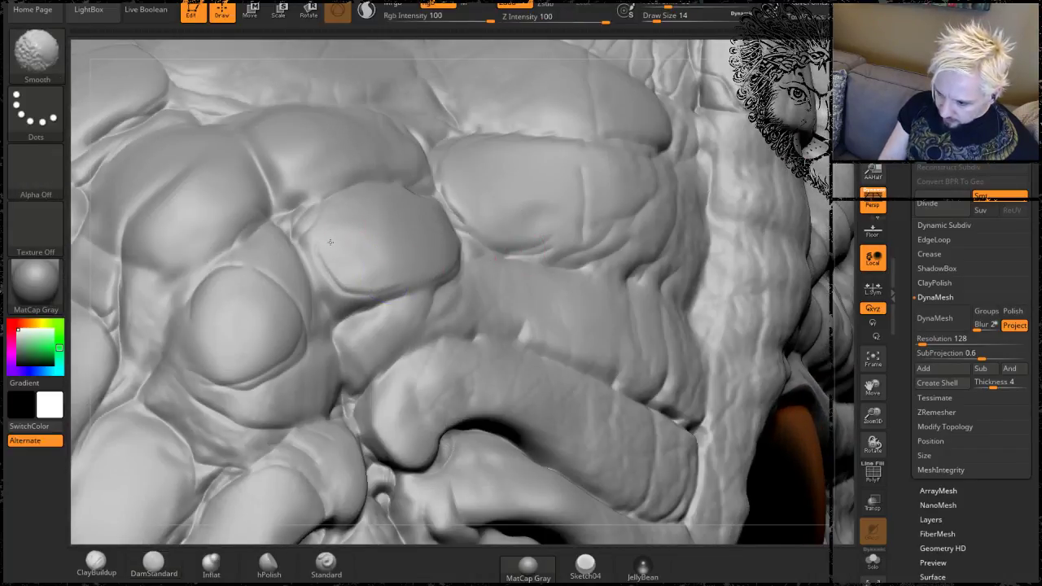
pyautogui.press('shift')
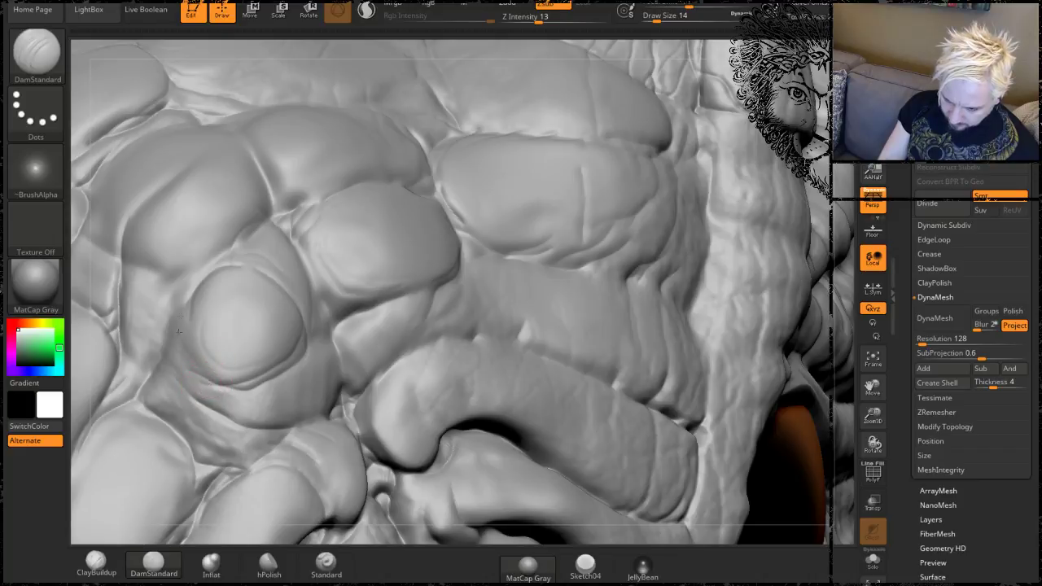
pyautogui.press('[')
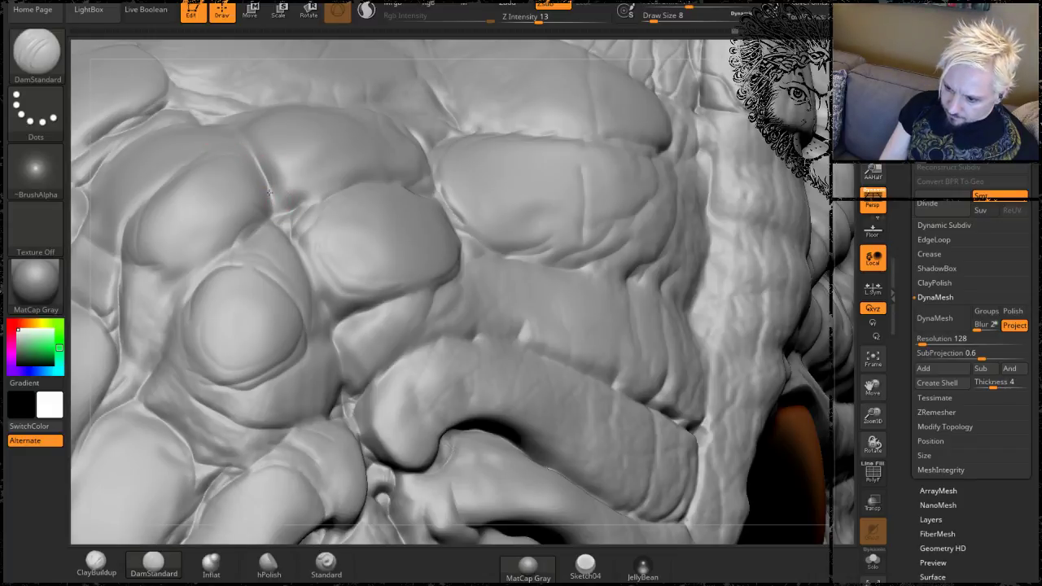
# Carve faint inner contours and fine wrinkles along the edges of the central and left forehead scales and the gaps between them.
pyautogui.moveTo(279, 46)
pyautogui.mouseDown()
pyautogui.moveTo(402, 51)
pyautogui.moveTo(386, 72)
pyautogui.moveTo(367, 146)
pyautogui.mouseUp()
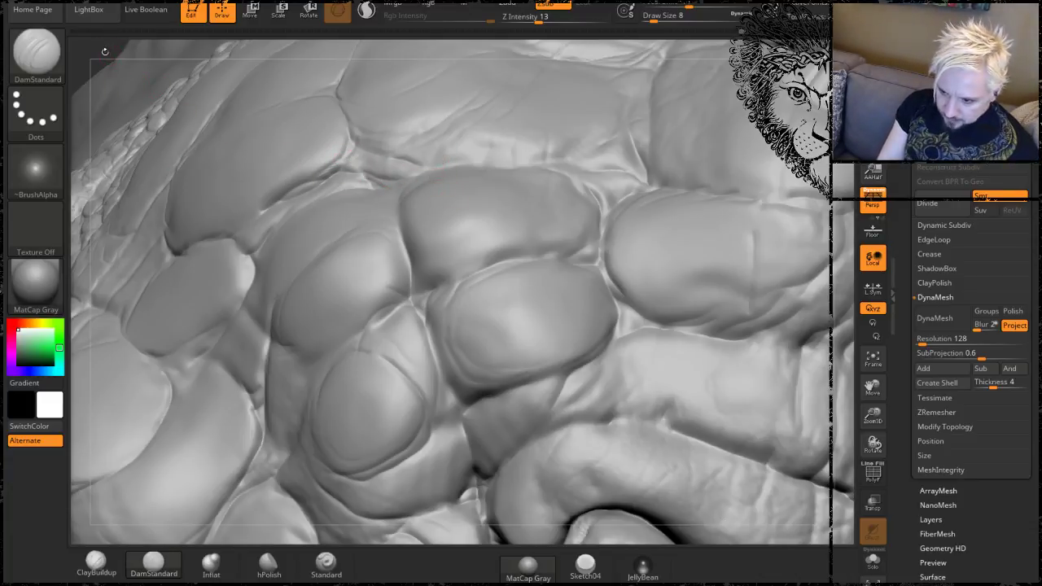
pyautogui.moveTo(105, 51); pyautogui.dragTo(411, 218)
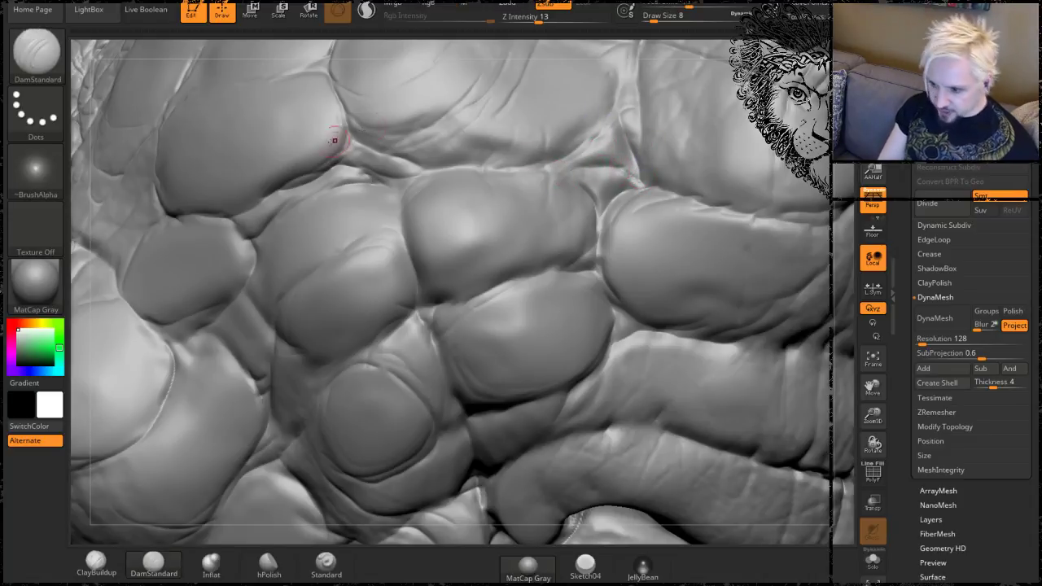
pyautogui.press('shift')
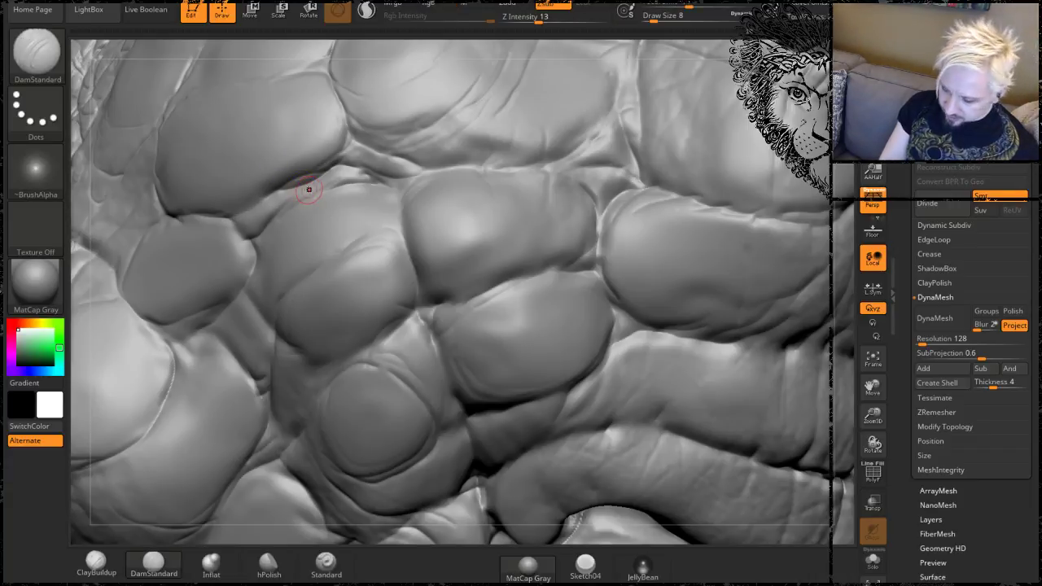
pyautogui.moveTo(85, 241); pyautogui.dragTo(109, 242)
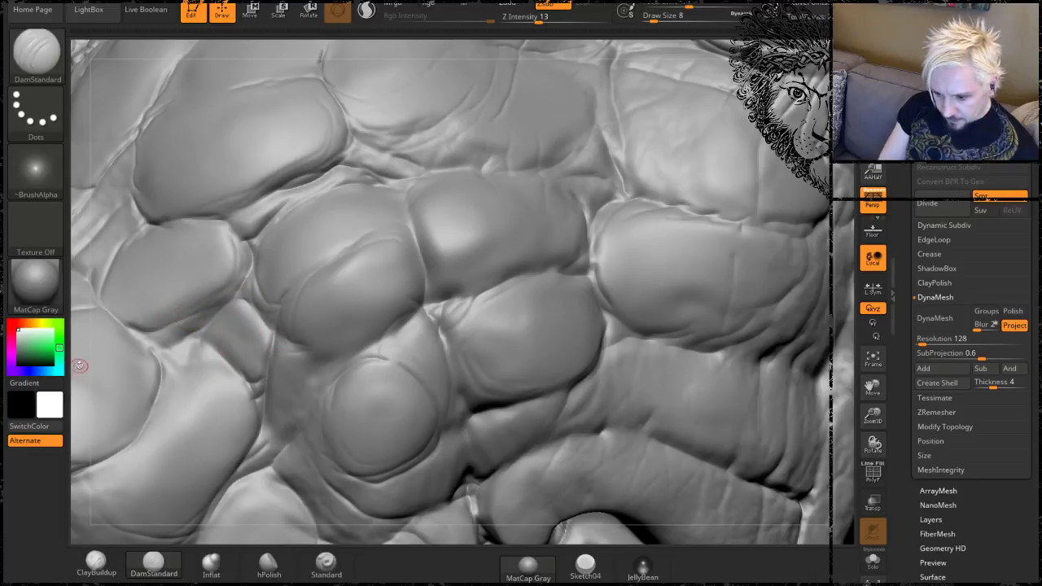
pyautogui.moveTo(81, 366); pyautogui.dragTo(322, 232)
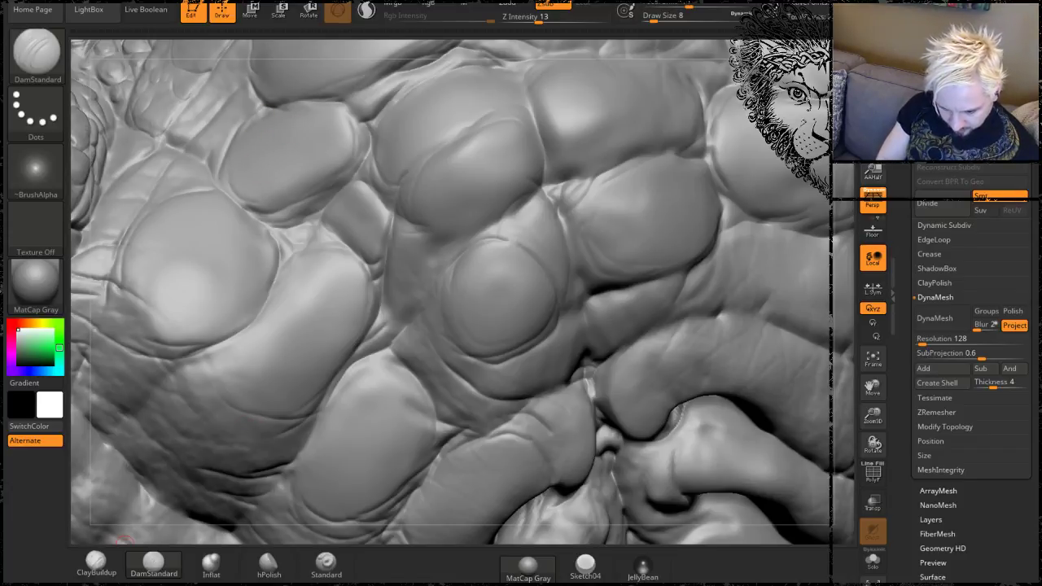
# Switch to the YouTube crocodile sculpting time lapse in the browser, study how its scales are detailed, and return to ZBrush.
pyautogui.hotkey('alt', 'Tab')
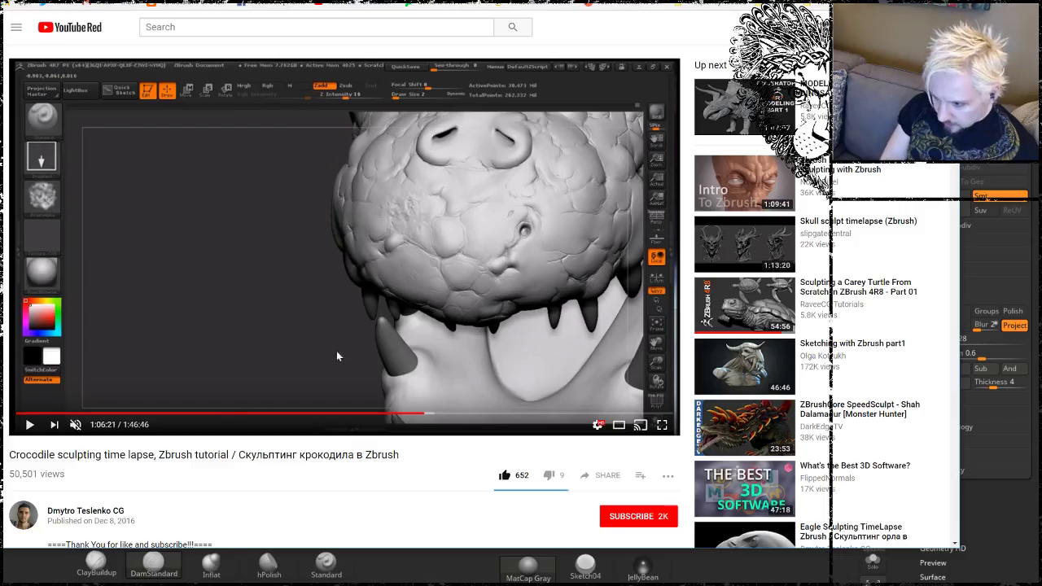
pyautogui.click(30, 421)
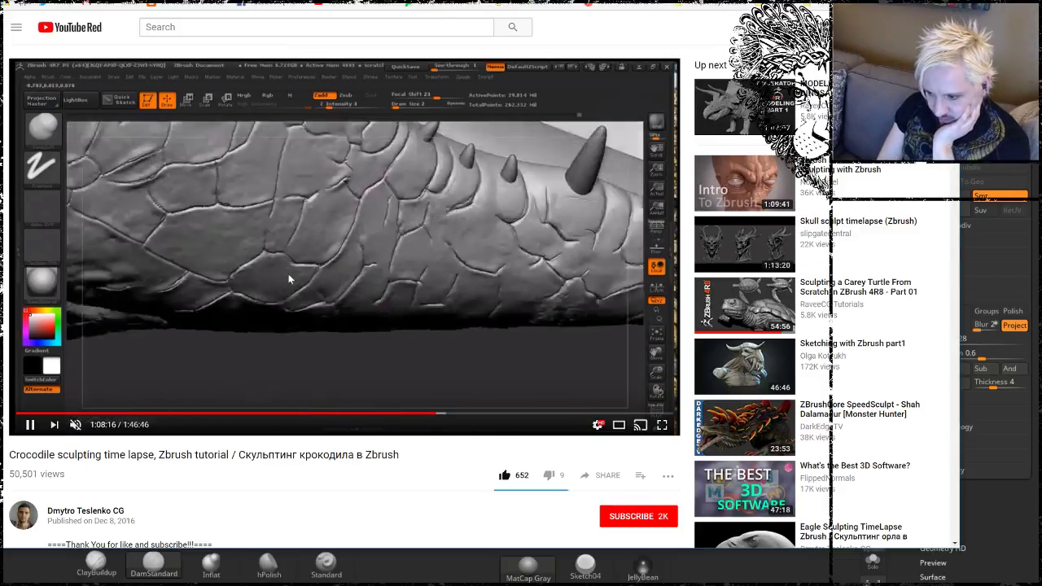
pyautogui.click(30, 424)
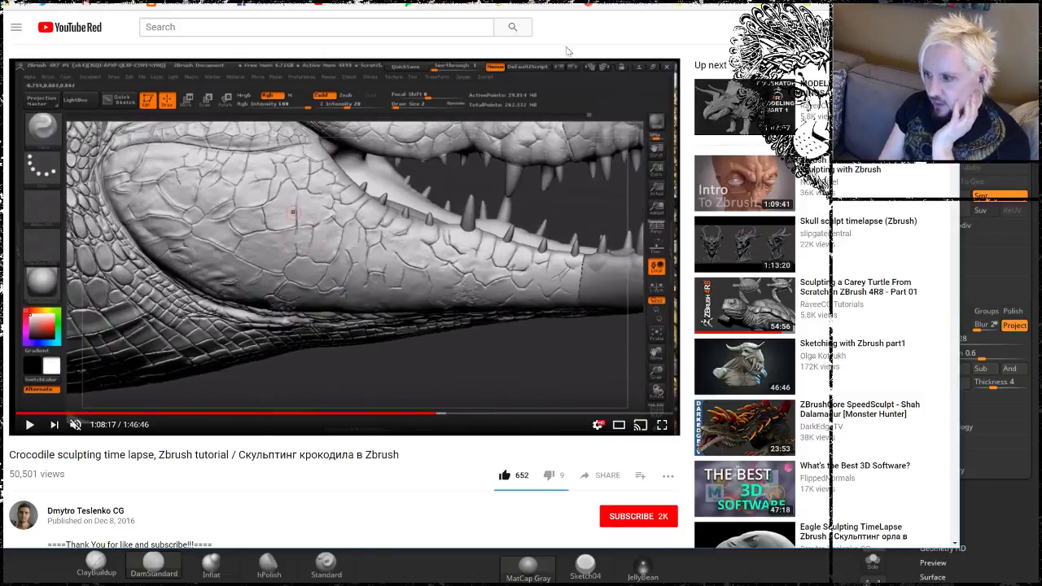
pyautogui.hotkey('alt', 'Tab')
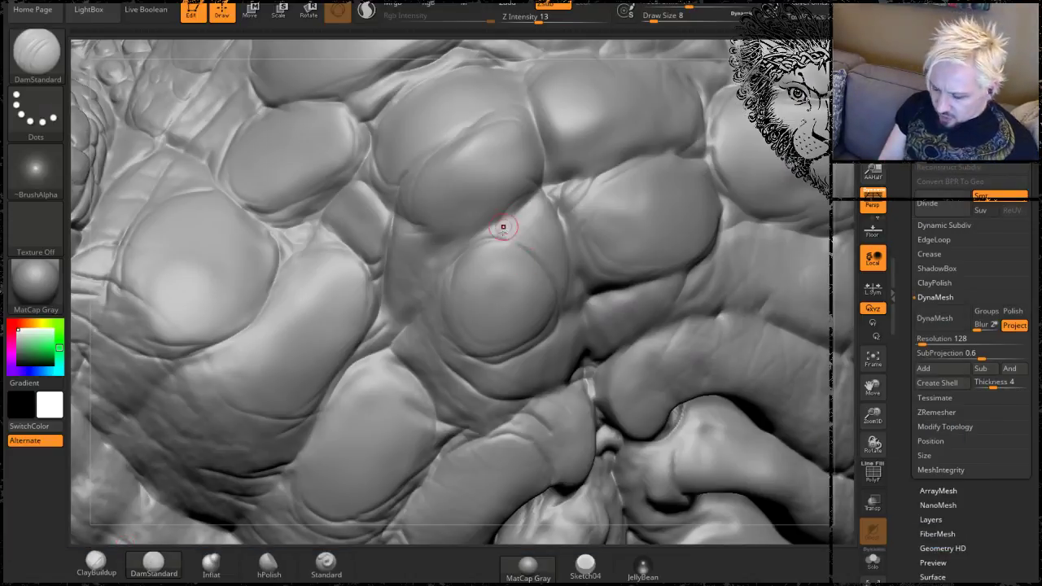
# Choose the FormSoft brush, set Draw Size to 20, and gently build up the wrinkled skin between the horn base and forehead scales.
pyautogui.keyDown('alt'); pyautogui.moveTo(840, 256); pyautogui.dragTo(794, 174); pyautogui.keyUp('alt')
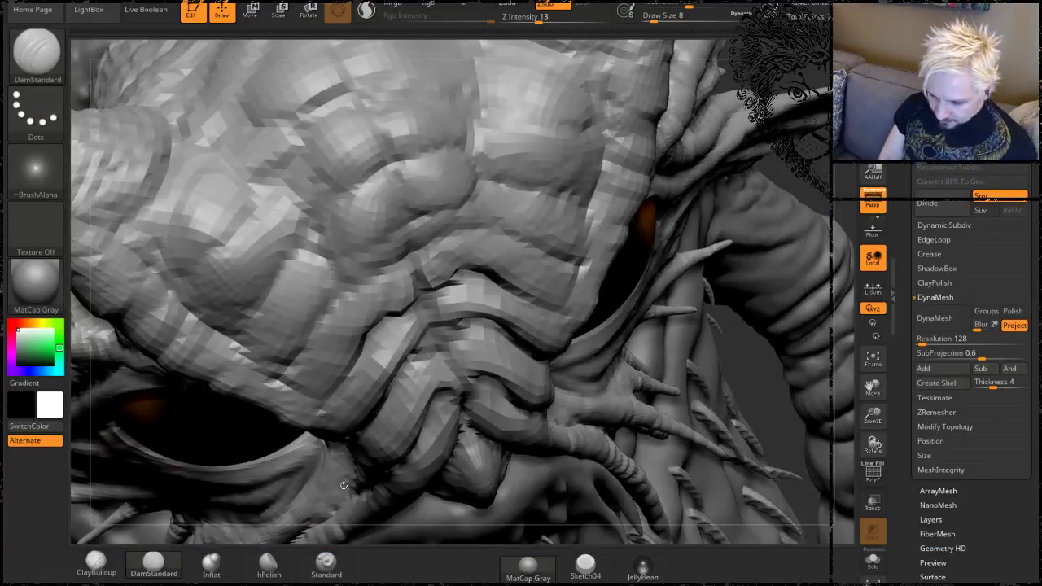
pyautogui.press('b')
pyautogui.press('c')
pyautogui.press('l')
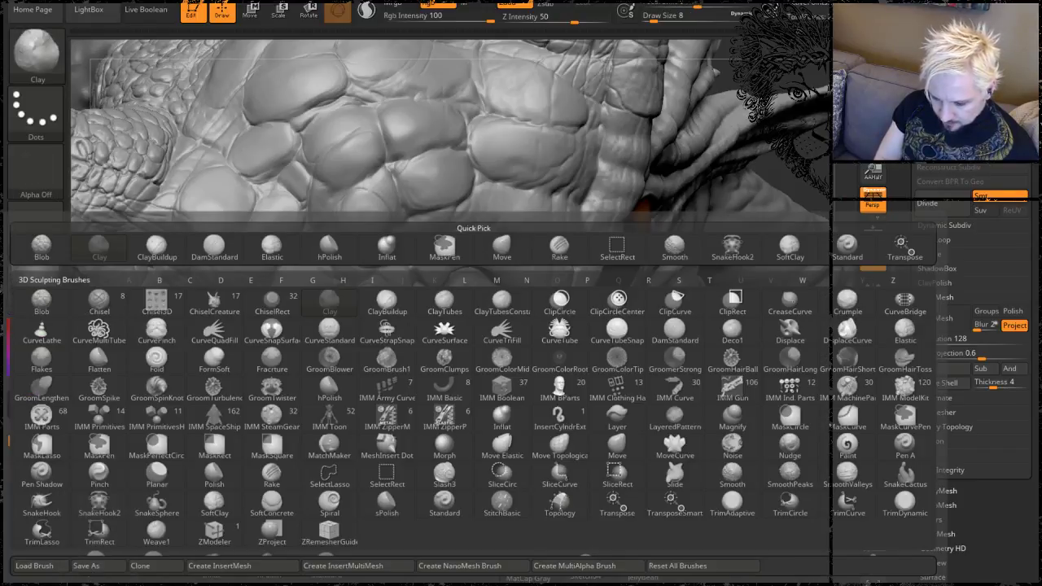
pyautogui.press('b')
pyautogui.press('f')
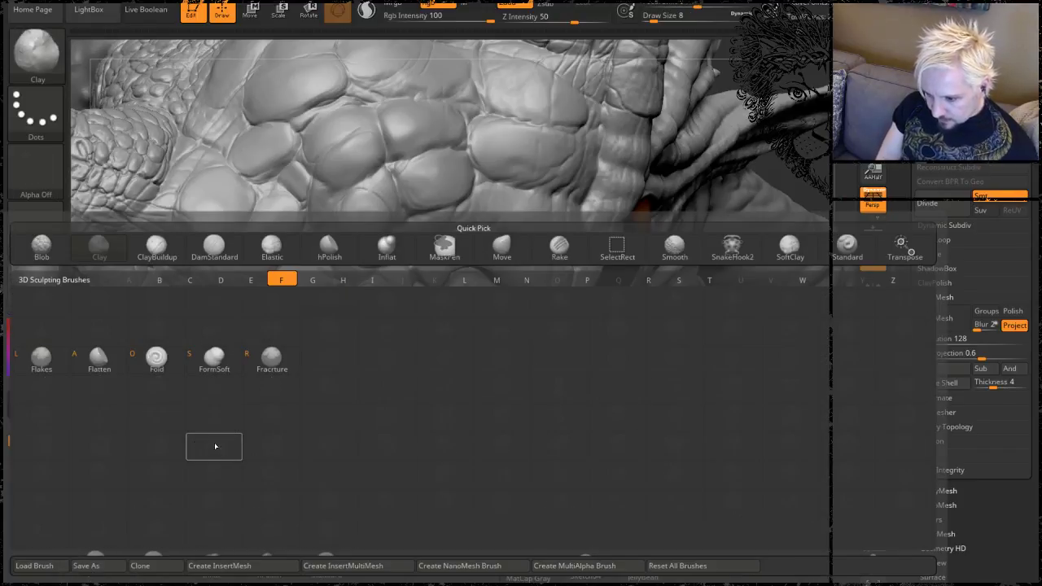
pyautogui.click(211, 358)
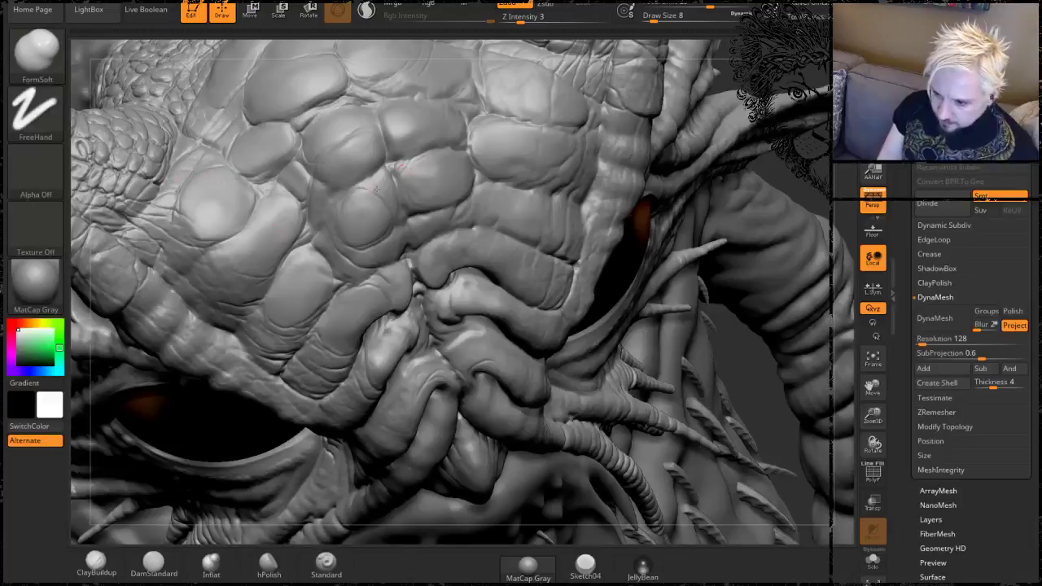
pyautogui.press('space')
pyautogui.moveTo(340, 288); pyautogui.dragTo(345, 287)
pyautogui.scroll(5, 504, 300)
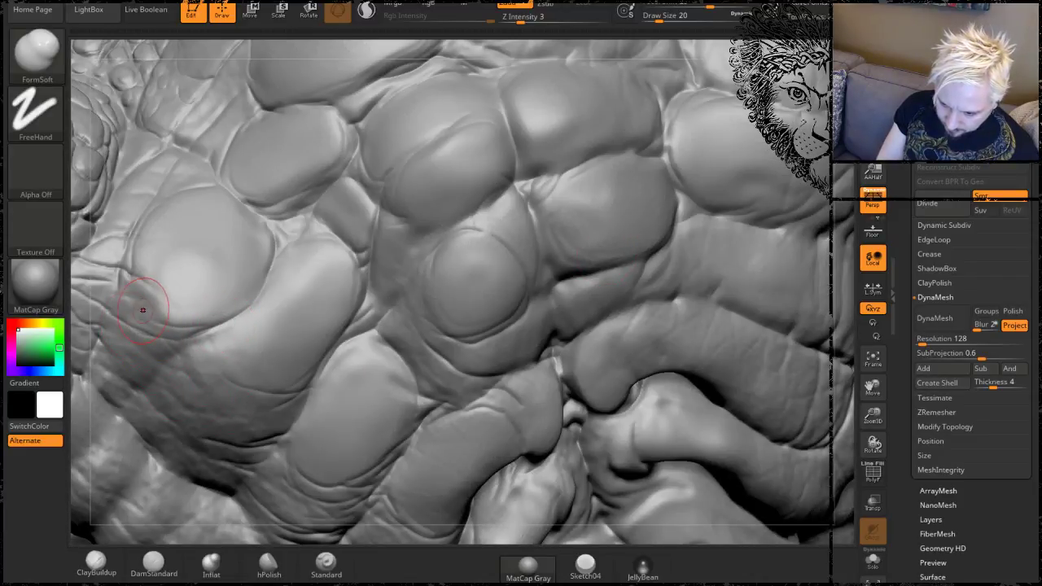
pyautogui.press('ctrl')
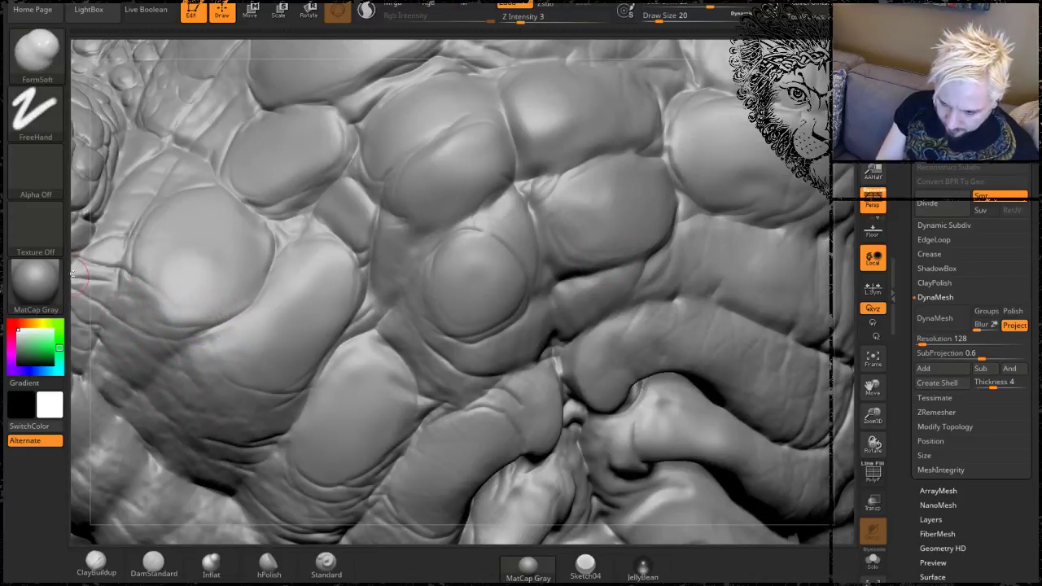
pyautogui.moveTo(74, 272); pyautogui.dragTo(415, 297)
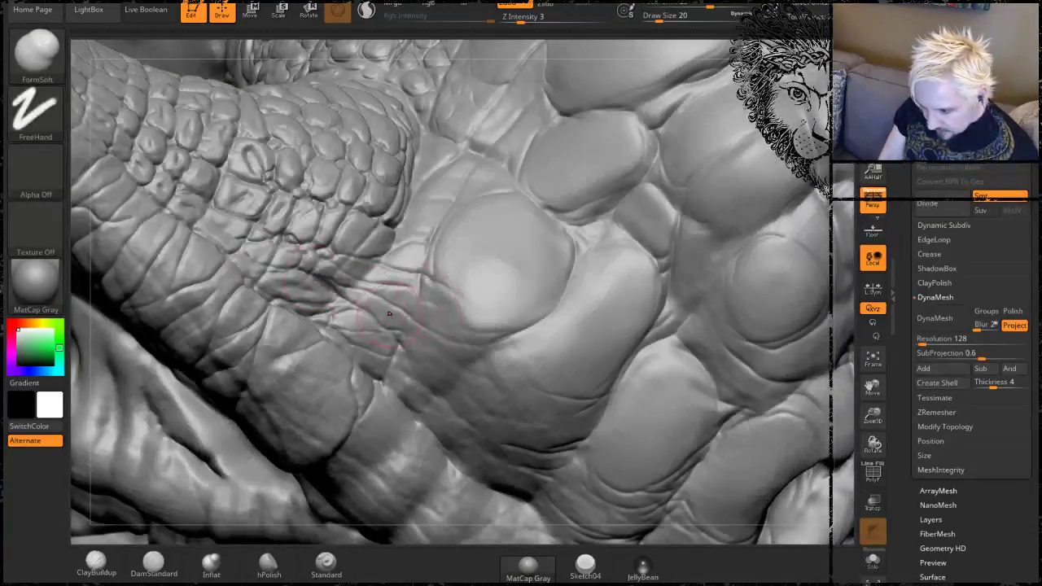
pyautogui.press('ctrl')
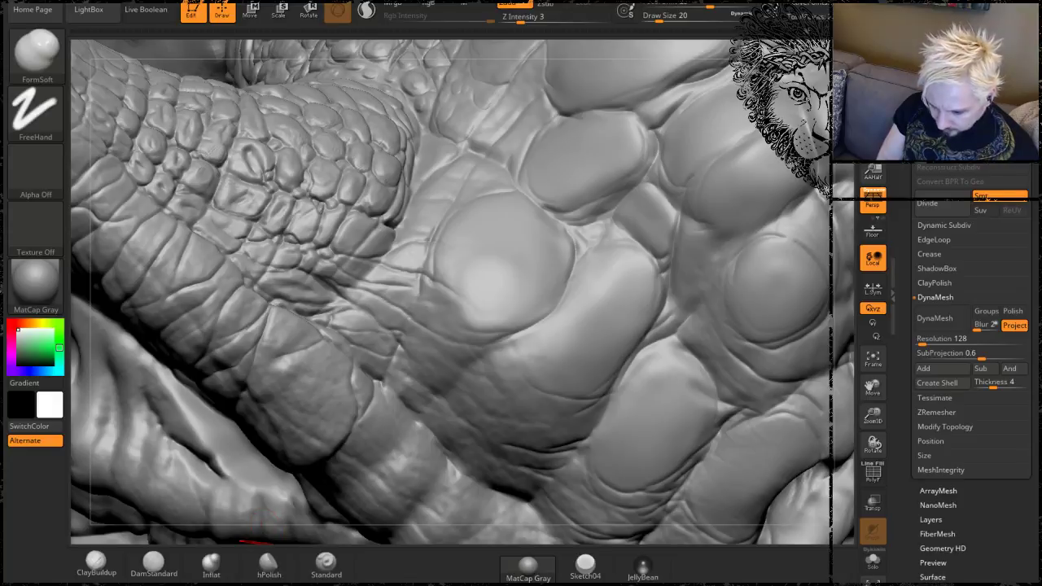
# Carve a crease with the Rake brush around the round forehead scale beside the horn base and up past its upper edge.
pyautogui.press('b')
pyautogui.press('r')
pyautogui.press('a')
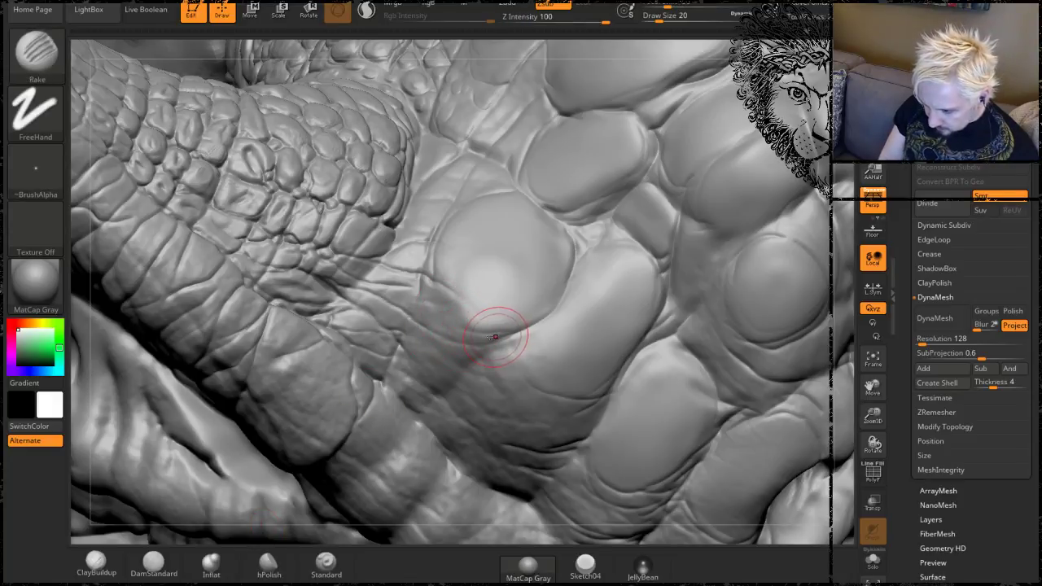
pyautogui.moveTo(495, 335); pyautogui.dragTo(452, 328)
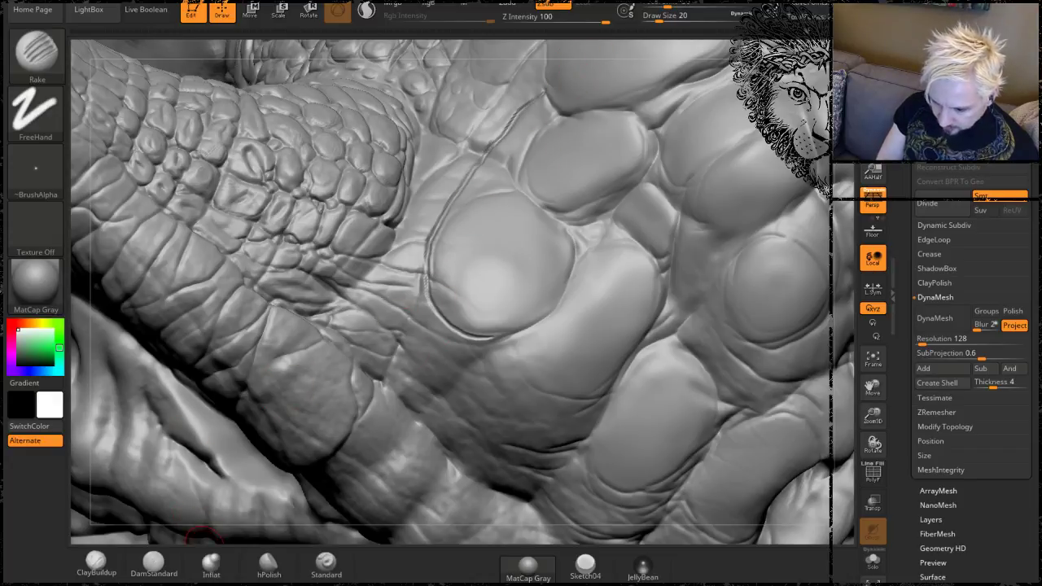
# Soften the raked crease around the round scale with FormSoft and smooth its lower edge into the surrounding skin.
pyautogui.press('b')
pyautogui.press('f')
pyautogui.press('s')
pyautogui.moveTo(475, 368)
pyautogui.mouseDown()
pyautogui.moveTo(484, 336)
pyautogui.moveTo(448, 329)
pyautogui.moveTo(425, 281)
pyautogui.moveTo(441, 212)
pyautogui.moveTo(537, 101)
pyautogui.moveTo(521, 96)
pyautogui.mouseUp()
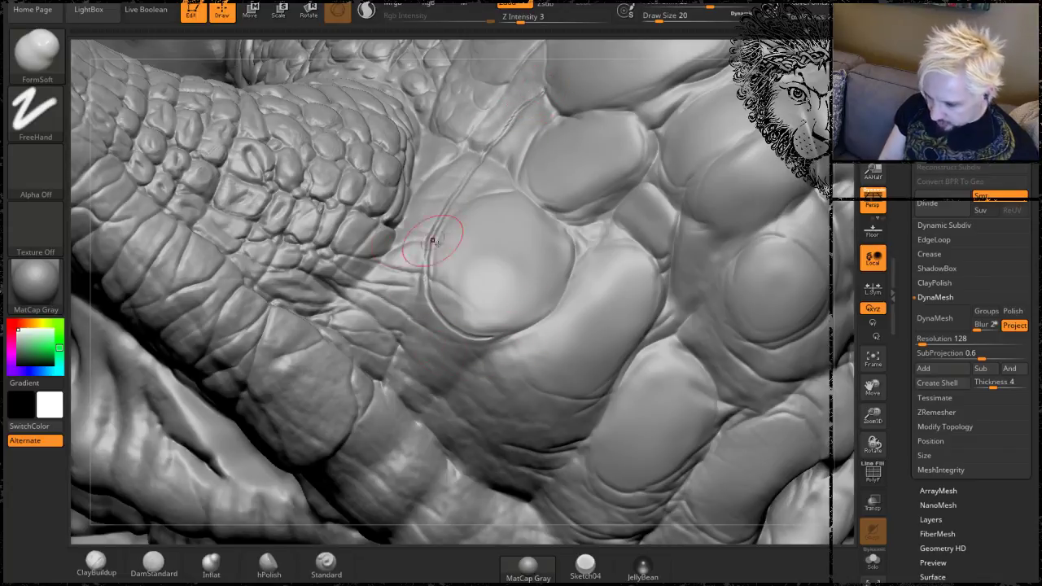
pyautogui.moveTo(838, 247); pyautogui.dragTo(818, 262)
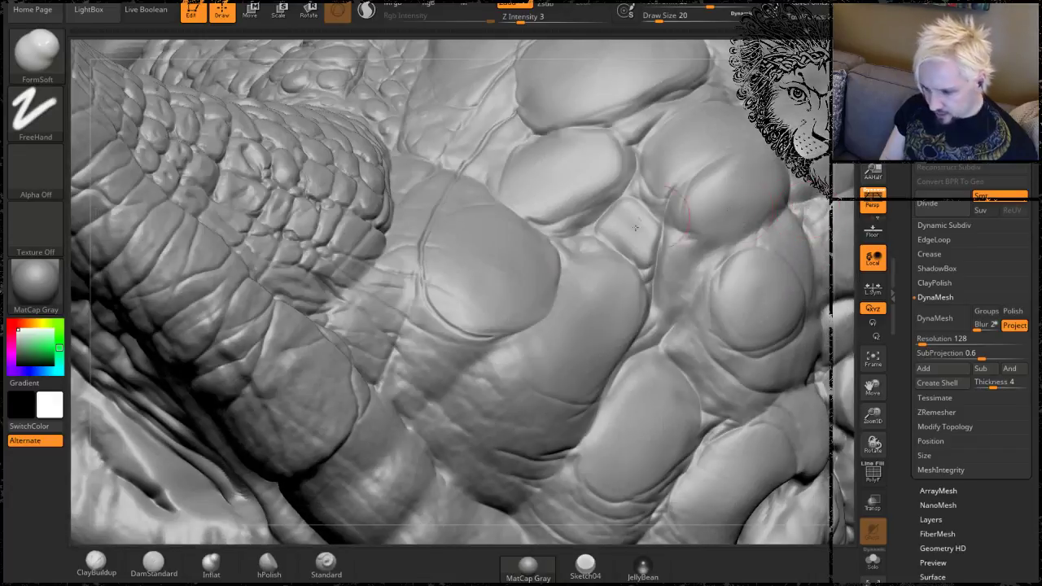
pyautogui.keyDown('shift'); pyautogui.moveTo(476, 328); pyautogui.dragTo(454, 289); pyautogui.keyUp('shift')
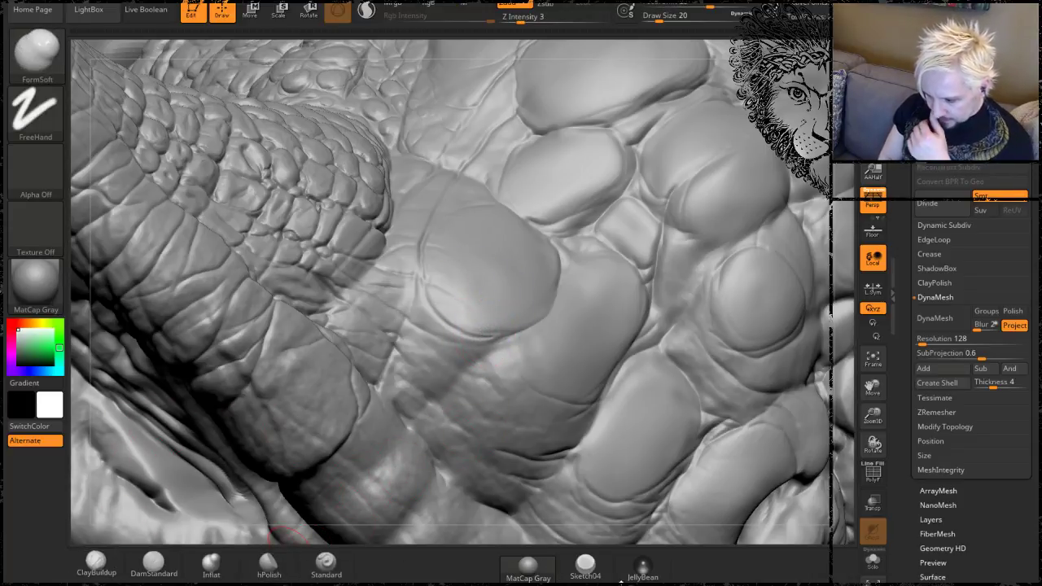
# Try the MatCap Skeleton material on the model and settle on the darker green clay MatCap.
pyautogui.click(565, 582)
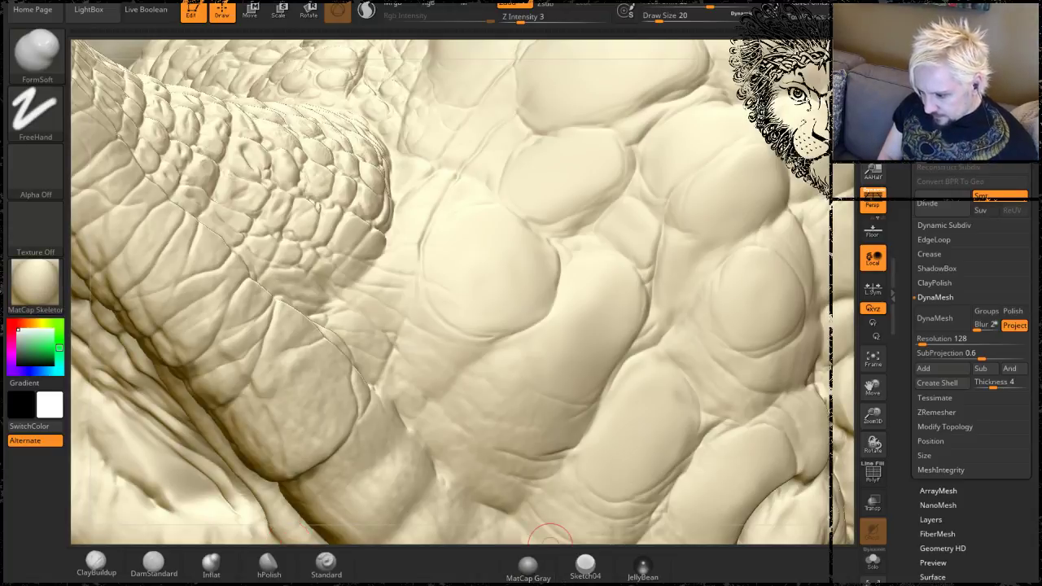
pyautogui.click(531, 582)
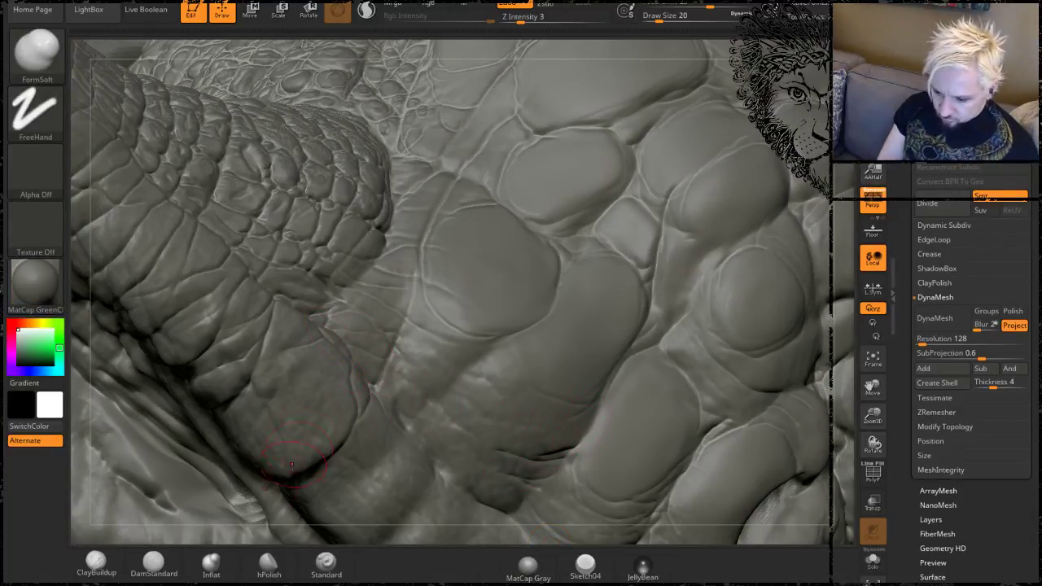
pyautogui.click(102, 583)
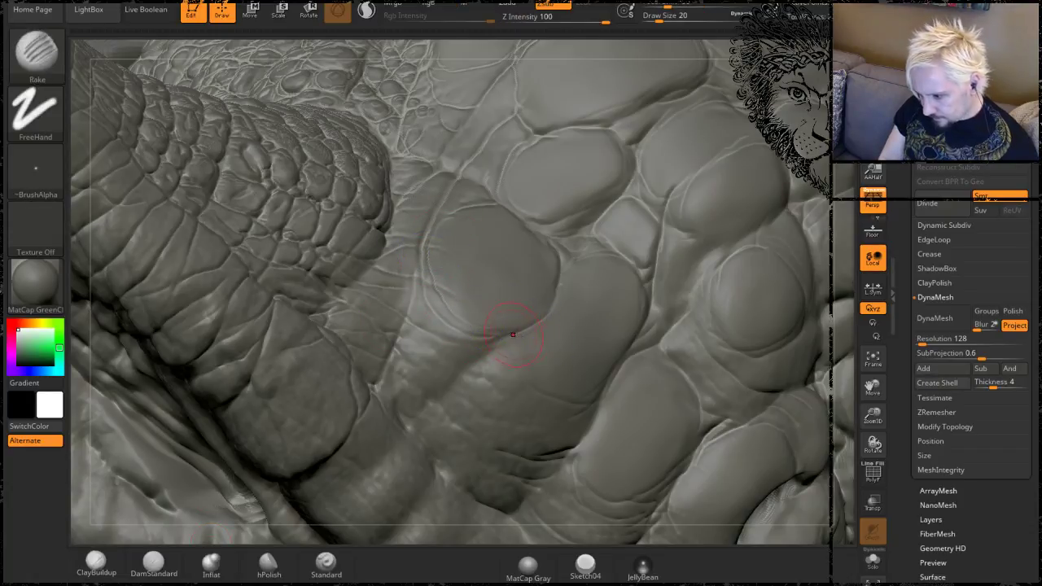
# Set Rake to Draw Size 16 and Z Intensity 36, and scratch a thin contour inside the round scale's lower edge.
pyautogui.press('space')
pyautogui.moveTo(515, 340); pyautogui.dragTo(518, 343)
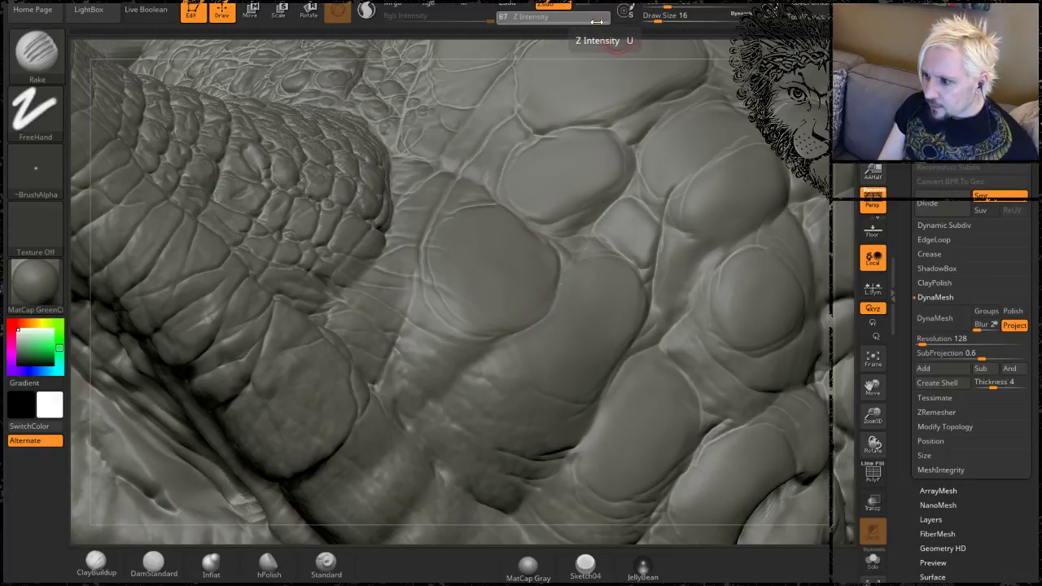
pyautogui.moveTo(603, 23); pyautogui.dragTo(563, 23)
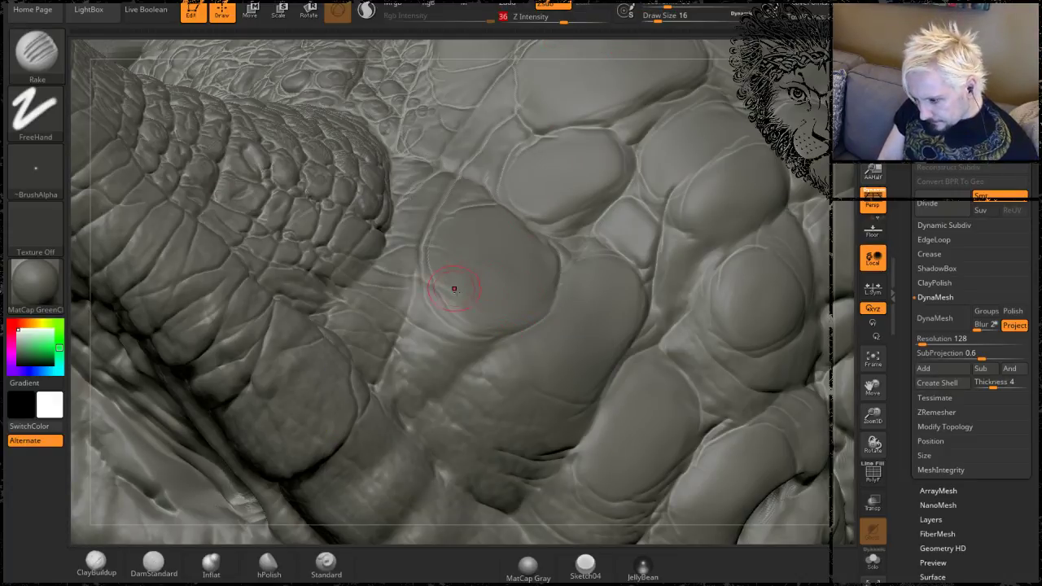
pyautogui.moveTo(455, 289)
pyautogui.mouseDown()
pyautogui.moveTo(508, 303)
pyautogui.moveTo(535, 256)
pyautogui.mouseUp()
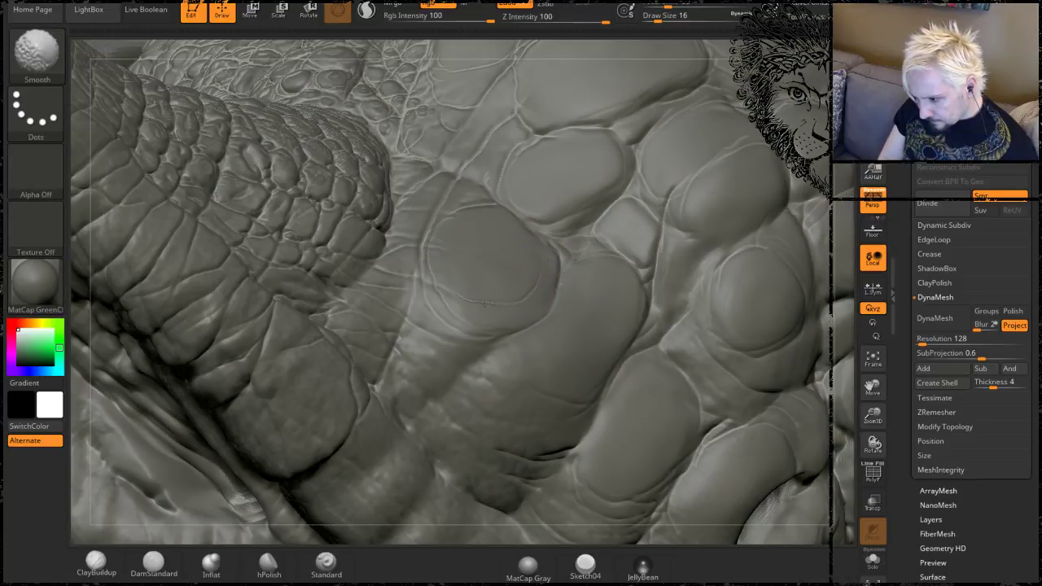
pyautogui.moveTo(840, 229); pyautogui.dragTo(887, 232)
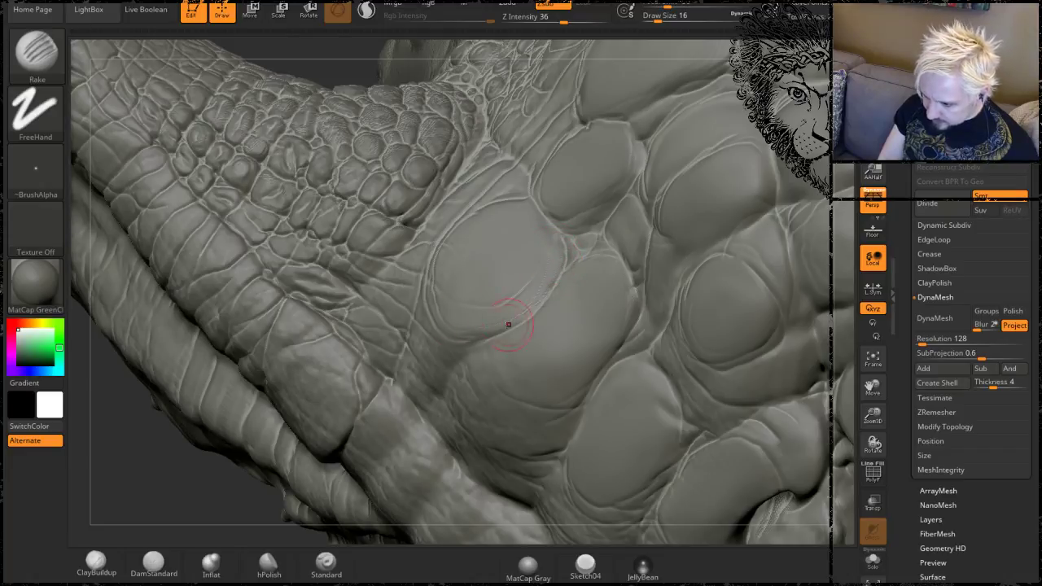
pyautogui.moveTo(509, 324)
pyautogui.mouseDown()
pyautogui.moveTo(480, 326)
pyautogui.moveTo(530, 296)
pyautogui.mouseUp()
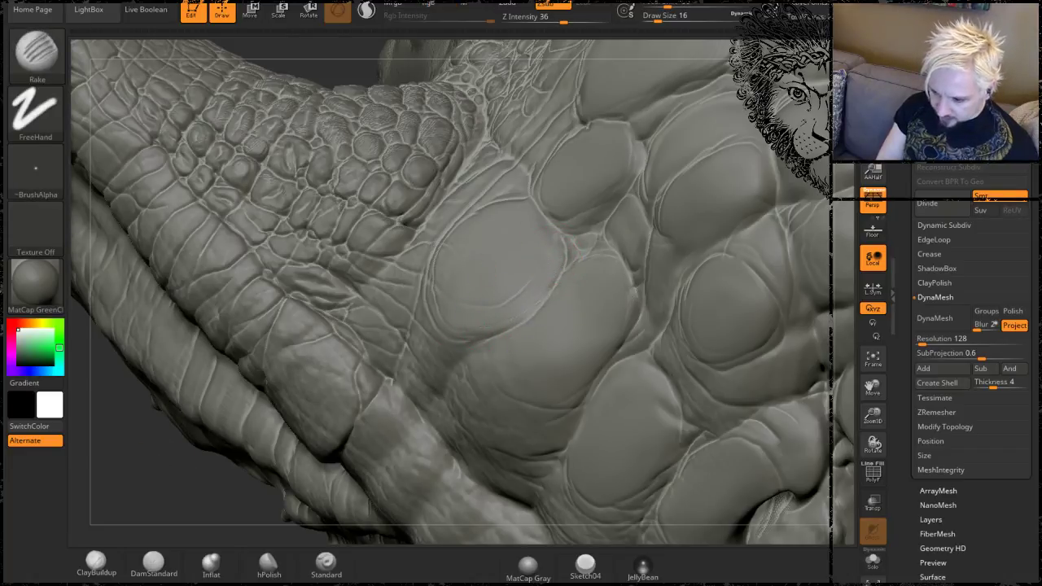
# Scratch faint wrinkles into the elongated scale below the round one and smooth them along its outer edge.
pyautogui.moveTo(574, 242)
pyautogui.keyDown('ctrl'); pyautogui.mouseDown(button='right')
pyautogui.moveTo(508, 346)
pyautogui.moveTo(518, 362)
pyautogui.mouseUp(button='right'); pyautogui.keyUp('ctrl')
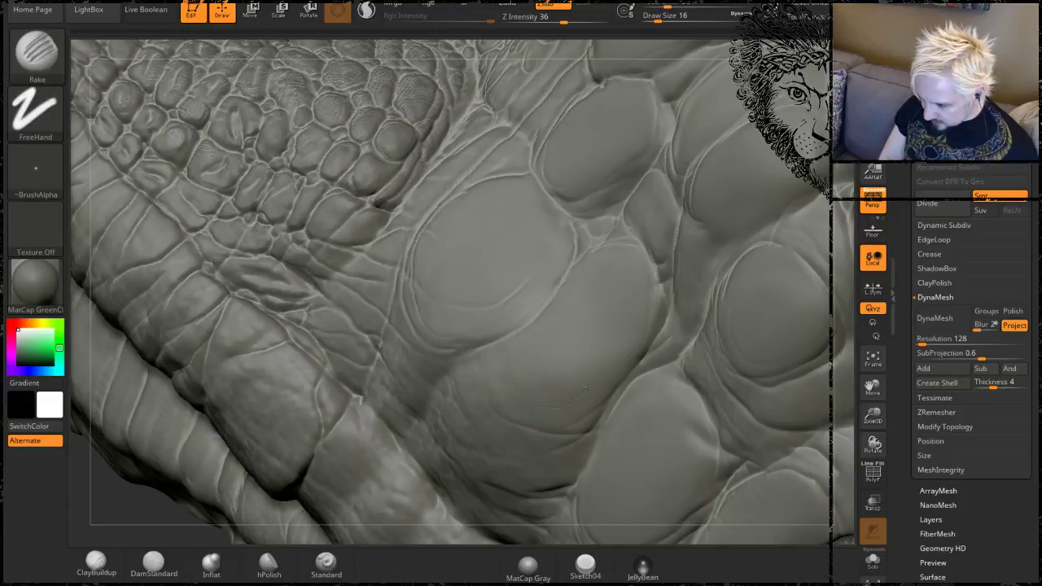
pyautogui.moveTo(628, 324)
pyautogui.keyDown('shift'); pyautogui.mouseDown()
pyautogui.moveTo(604, 361)
pyautogui.moveTo(573, 367)
pyautogui.mouseUp(); pyautogui.keyUp('shift')
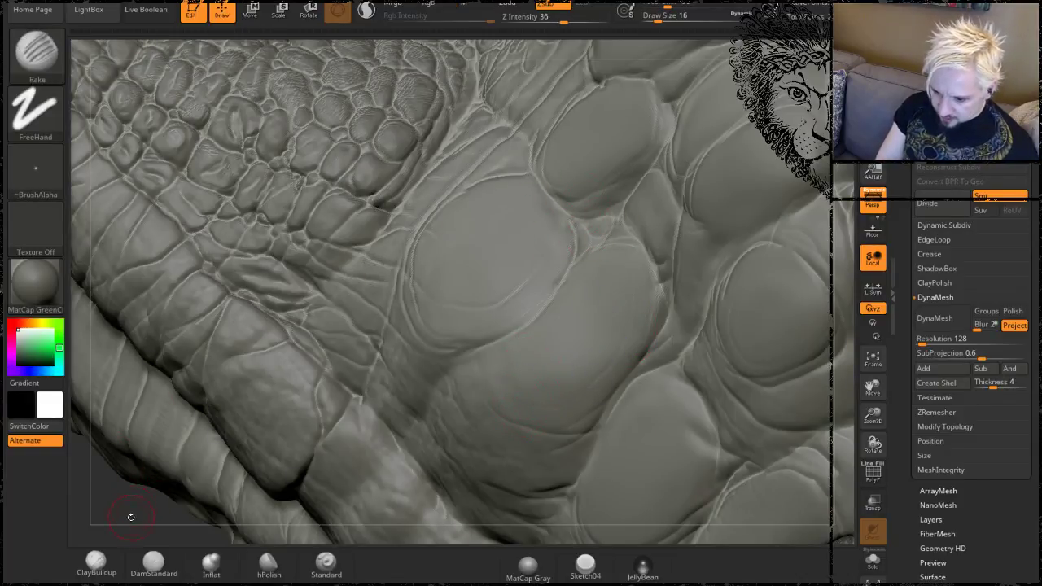
pyautogui.moveTo(130, 515)
pyautogui.mouseDown(button='right')
pyautogui.moveTo(276, 395)
pyautogui.moveTo(568, 358)
pyautogui.mouseUp(button='right')
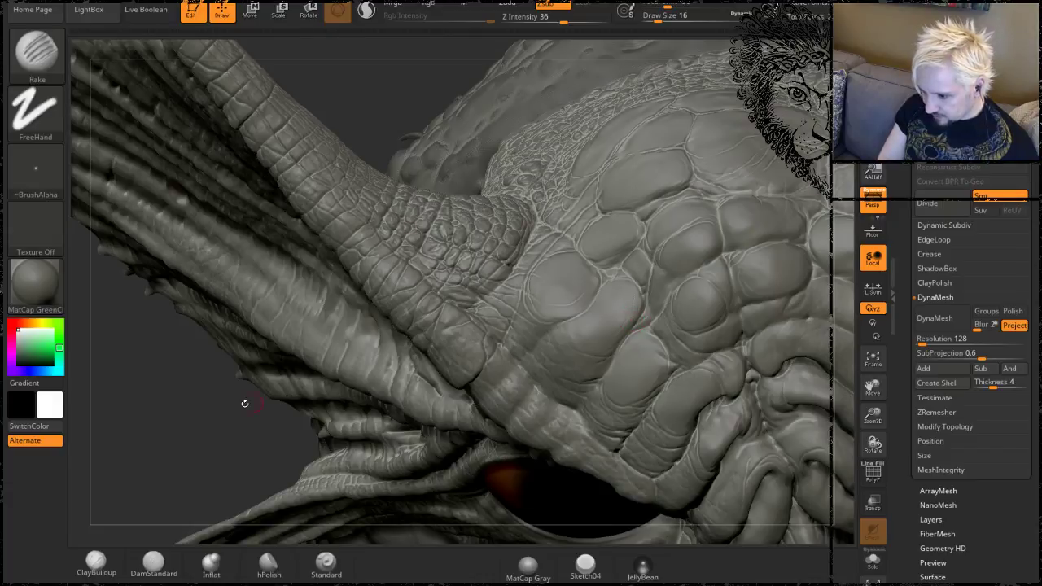
pyautogui.moveTo(244, 403); pyautogui.dragTo(645, 344, button='right')
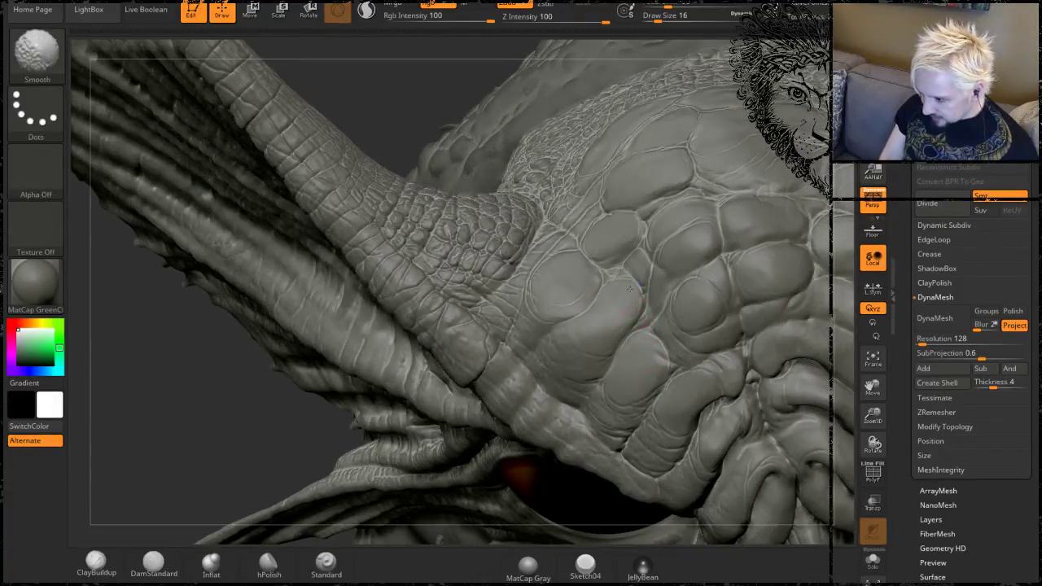
pyautogui.moveTo(646, 337)
pyautogui.keyDown('shift'); pyautogui.mouseDown()
pyautogui.moveTo(632, 286)
pyautogui.moveTo(644, 317)
pyautogui.mouseUp(); pyautogui.keyUp('shift')
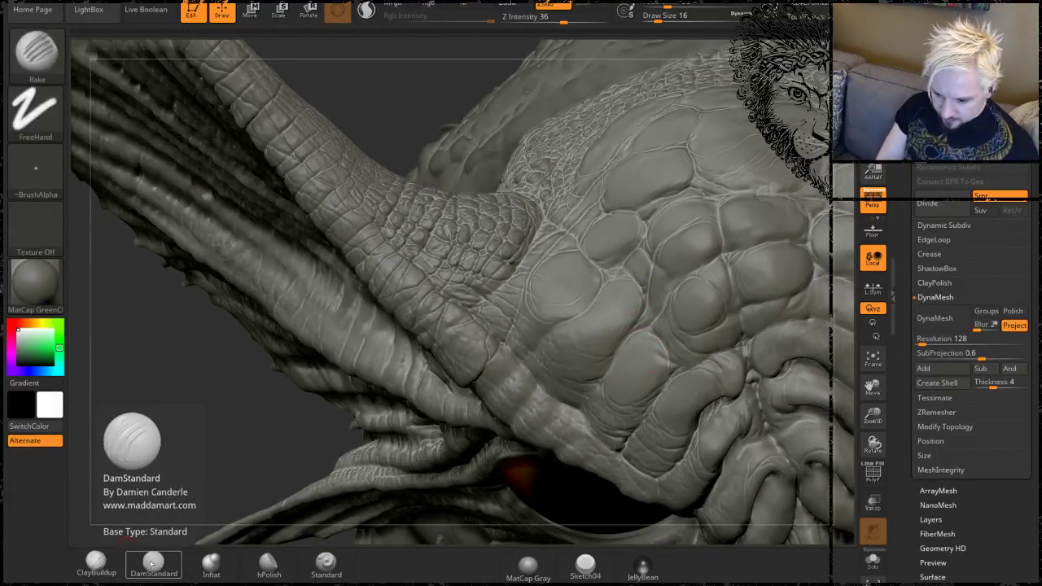
# Refine the creases around the round and elongated forehead scales with DamStandard at Draw Size 16, checking them from several angles.
pyautogui.click(151, 561)
pyautogui.moveTo(197, 421); pyautogui.dragTo(509, 348, button='right')
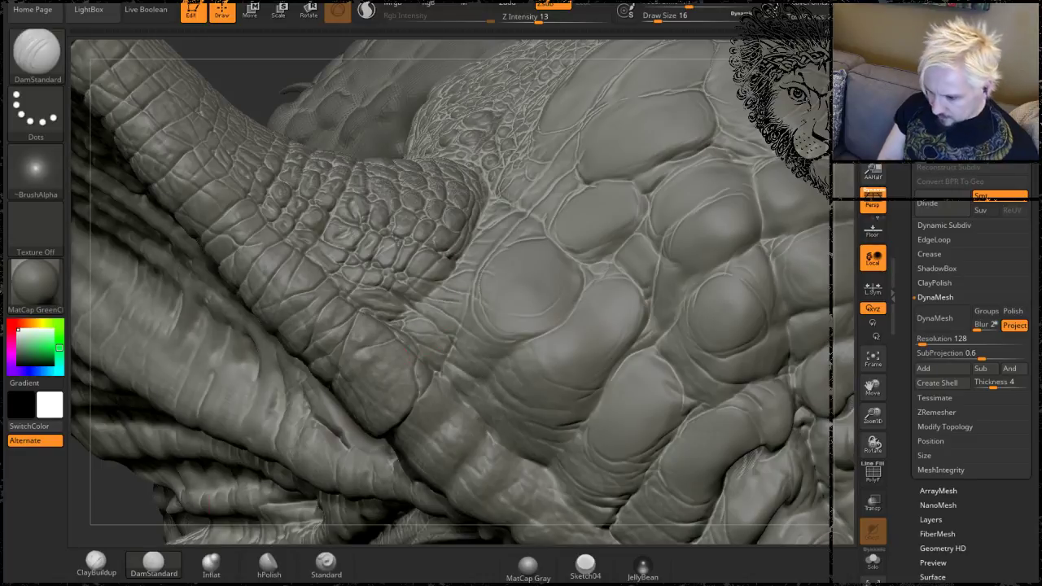
pyautogui.moveTo(92, 491); pyautogui.dragTo(476, 379, button='right')
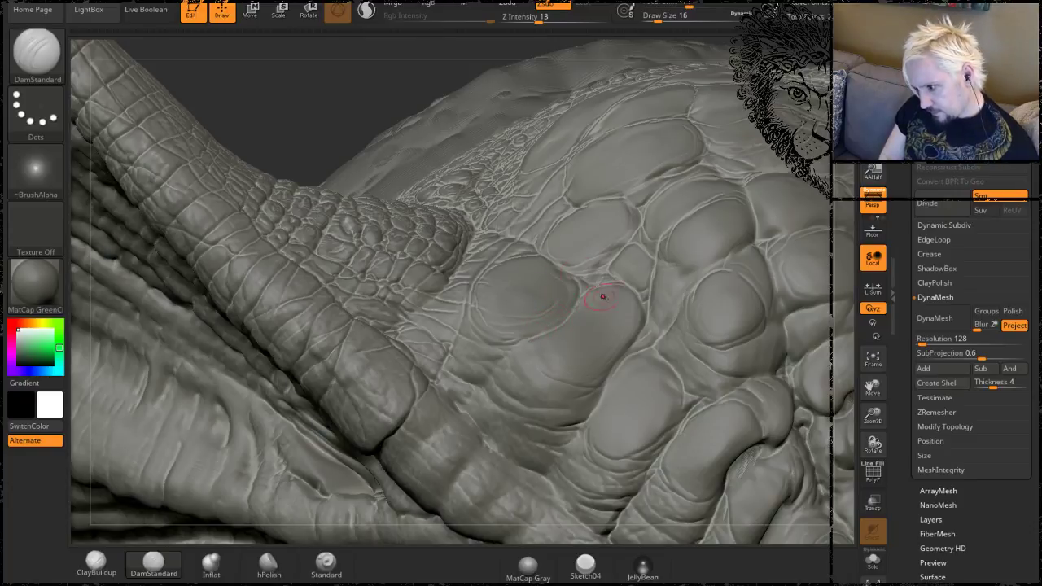
pyautogui.moveTo(370, 107); pyautogui.dragTo(552, 279)
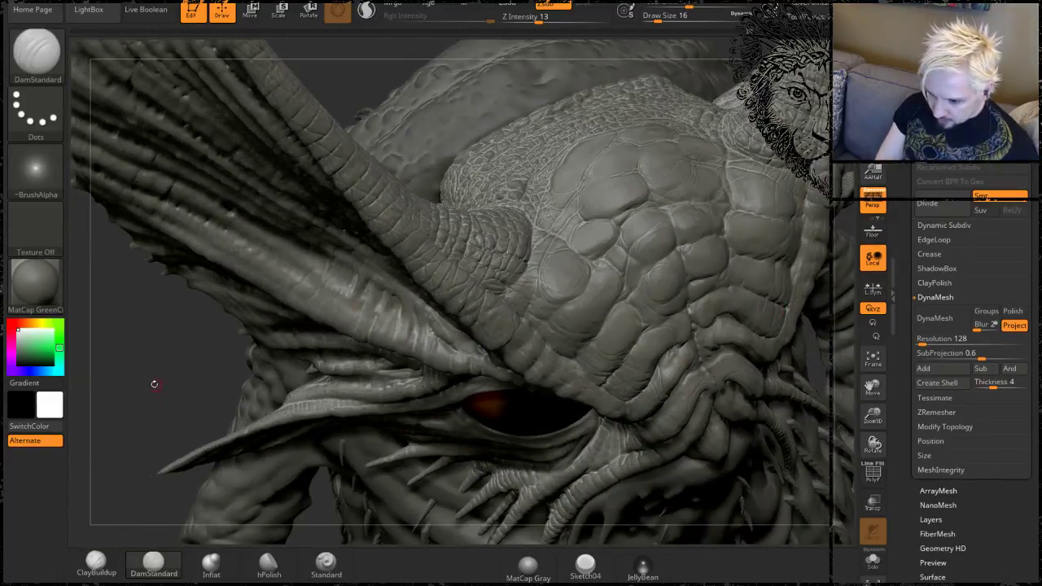
pyautogui.moveTo(155, 384)
pyautogui.mouseDown()
pyautogui.moveTo(162, 361)
pyautogui.moveTo(153, 338)
pyautogui.moveTo(203, 342)
pyautogui.mouseUp()
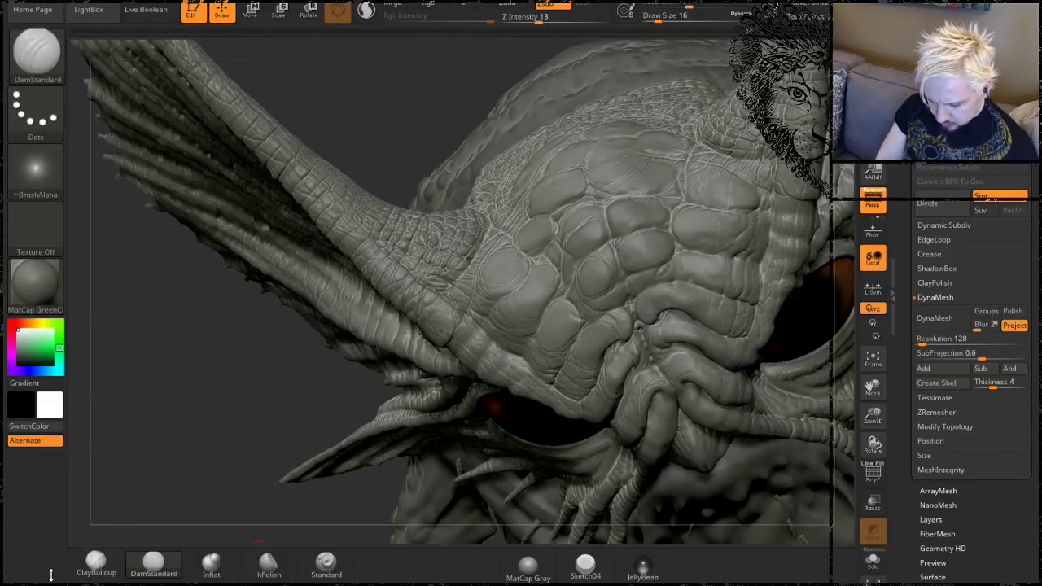
# Switch to the Standard brush with its DragRect stroke and import the Leathery Skin88 alpha from the ZAlphas folder.
pyautogui.click(317, 569)
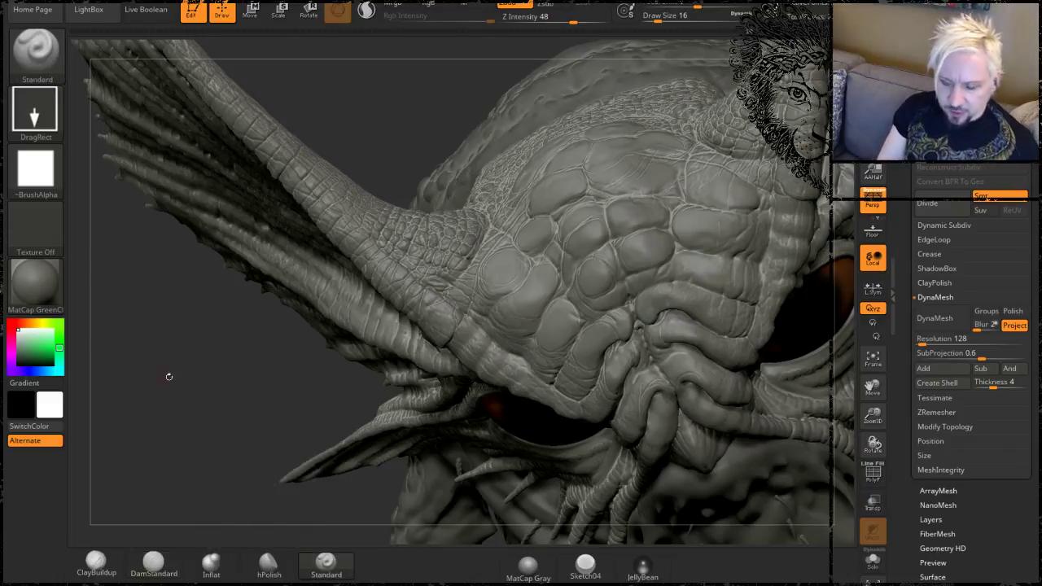
pyautogui.click(36, 169)
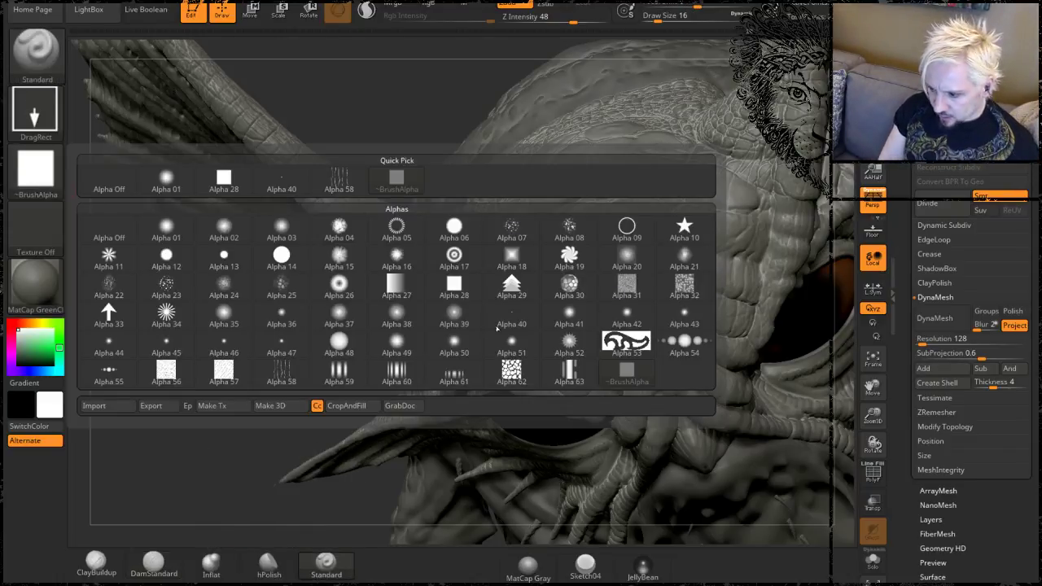
pyautogui.click(99, 406)
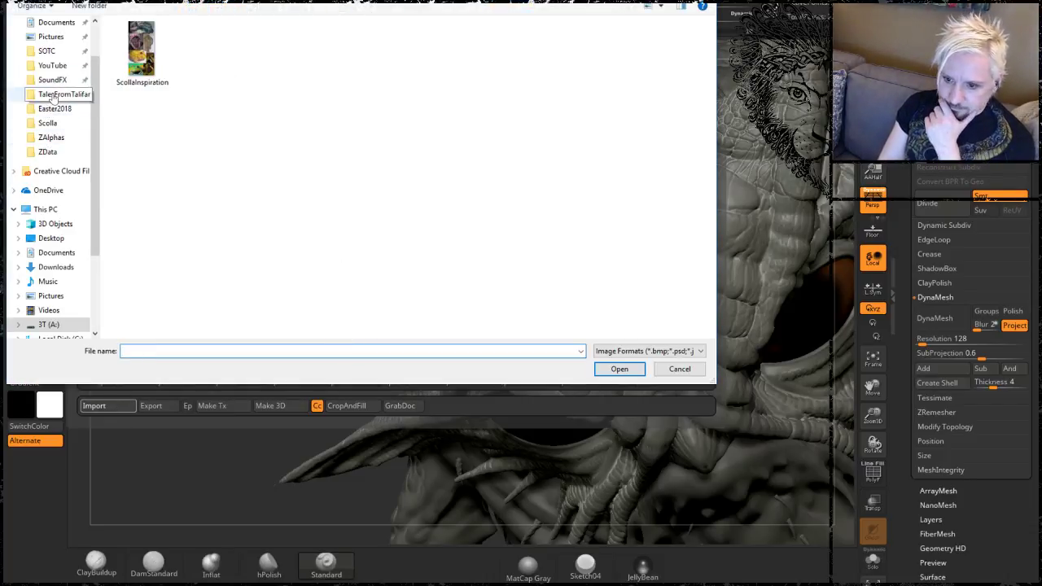
pyautogui.click(61, 140)
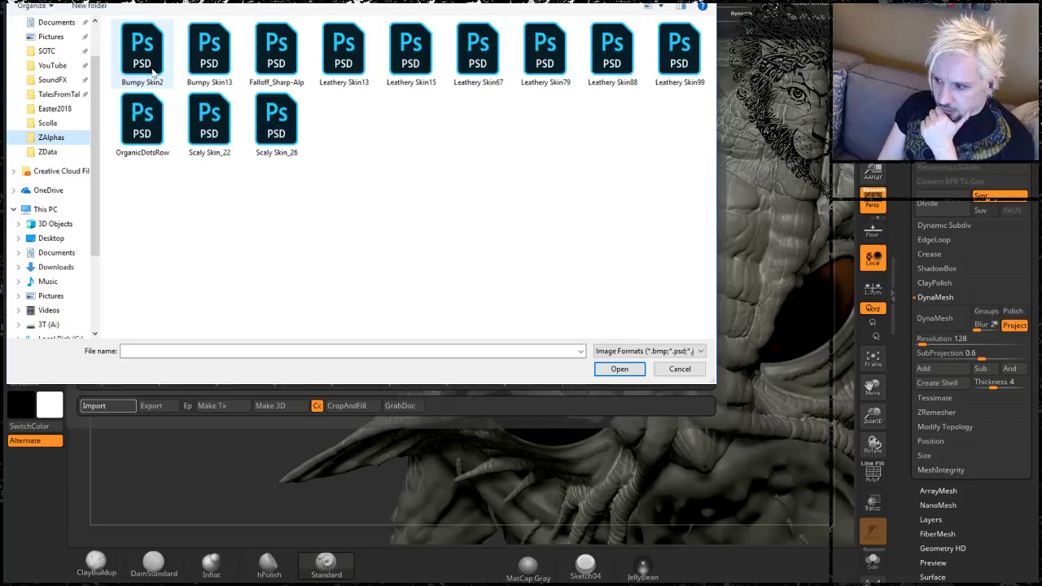
pyautogui.click(608, 57)
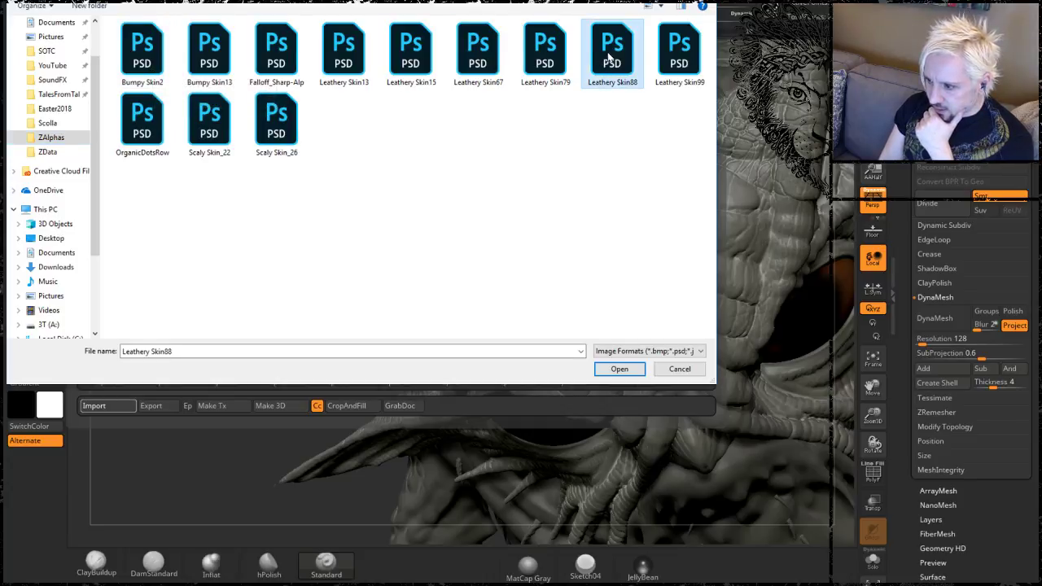
pyautogui.click(619, 368)
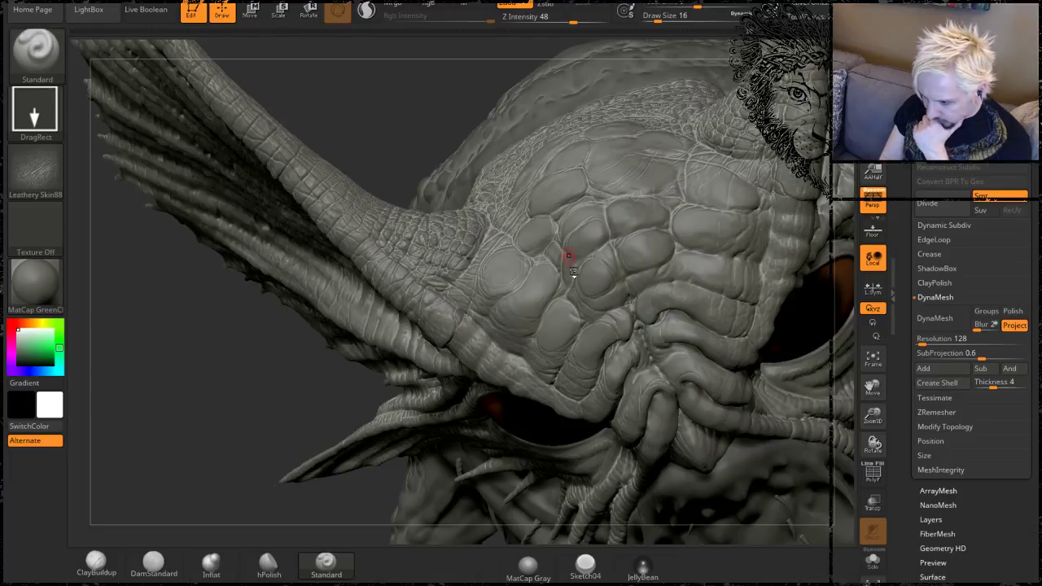
# Try stamping the Leathery Skin88 alpha large across the forehead scales at Z Intensity 48, and undo the stamp.
pyautogui.moveTo(573, 271); pyautogui.dragTo(558, 449)
pyautogui.moveTo(464, 348); pyautogui.dragTo(529, 339)
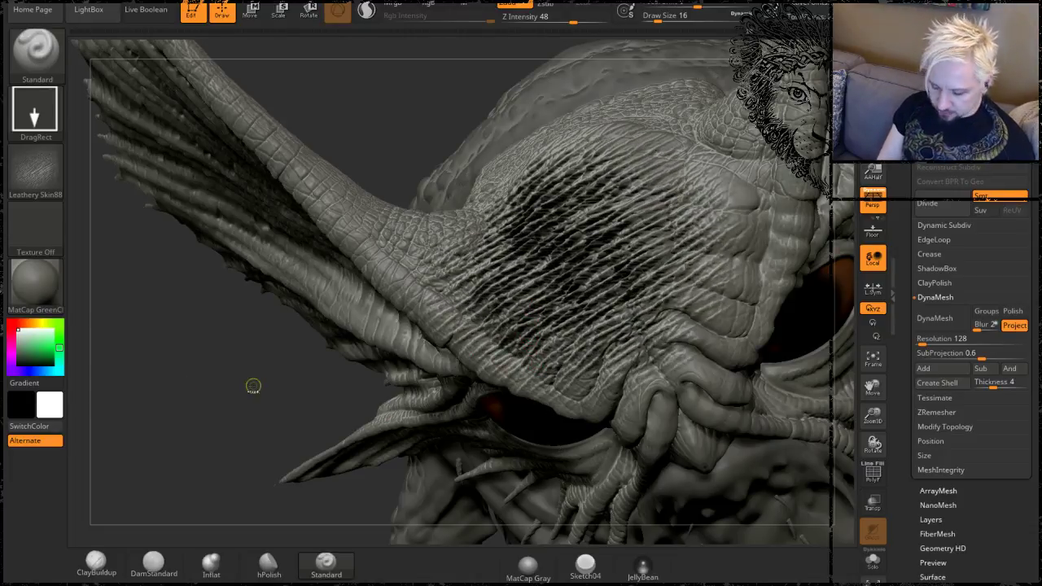
pyautogui.press('ctrl')
pyautogui.keyDown('ctrl'); pyautogui.moveTo(246, 397); pyautogui.dragTo(277, 383); pyautogui.keyUp('ctrl')
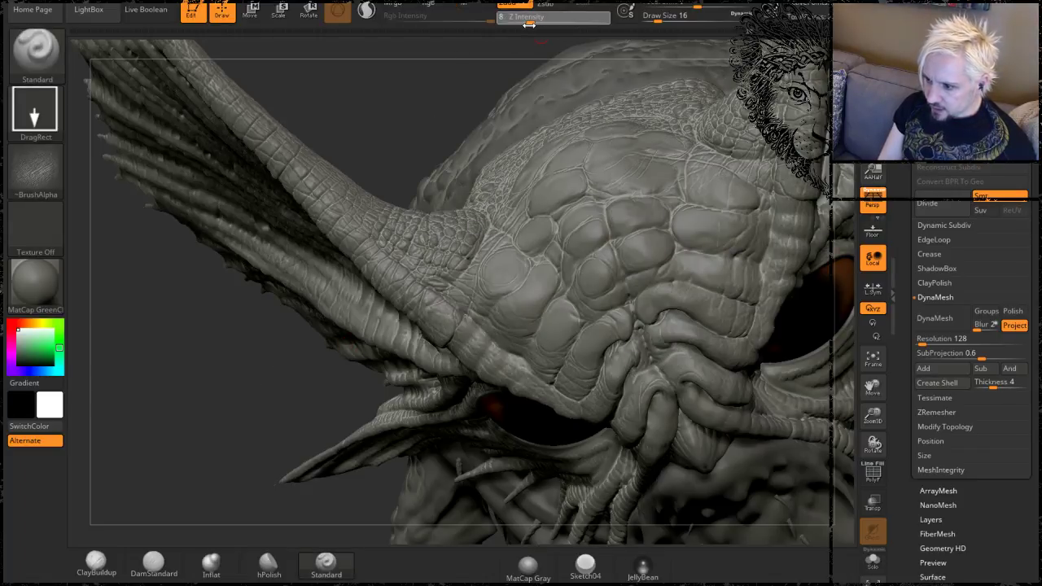
# Lower the Standard brush's Z Intensity to 7 and import the Scaly Skin_26 alpha.
pyautogui.moveTo(529, 24); pyautogui.dragTo(525, 24)
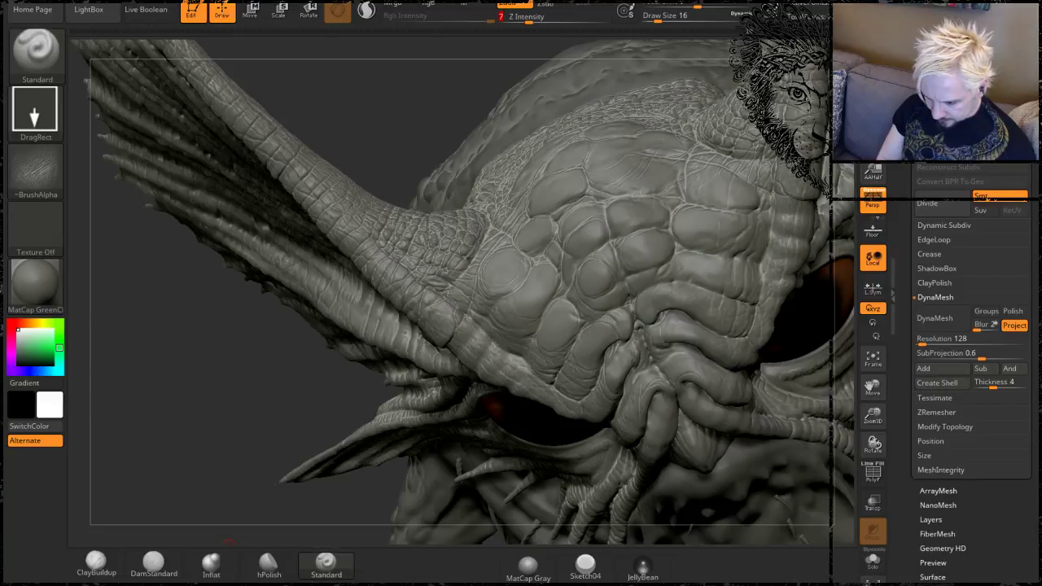
pyautogui.click(37, 168)
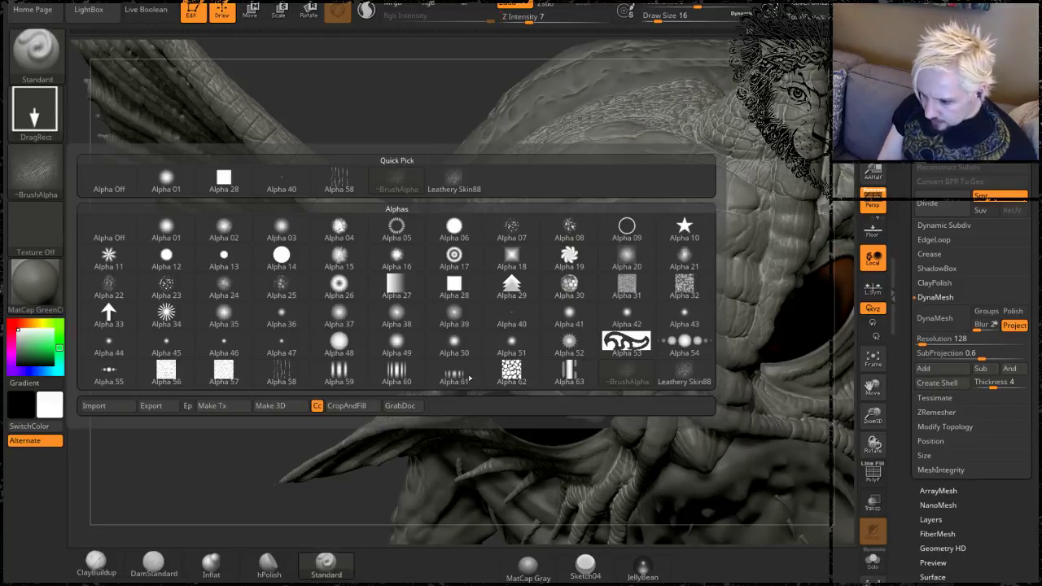
pyautogui.click(120, 405)
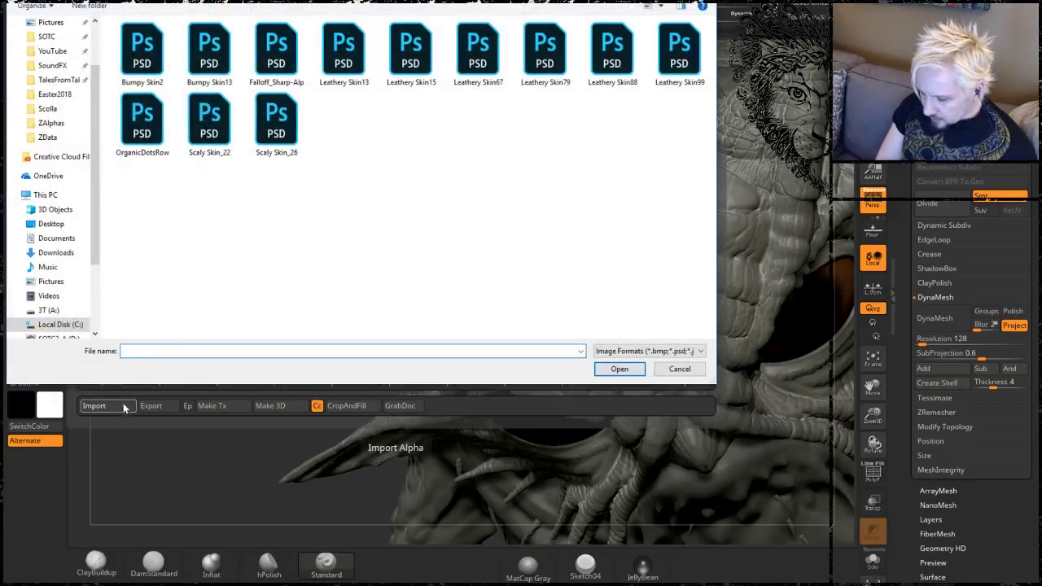
pyautogui.click(277, 139)
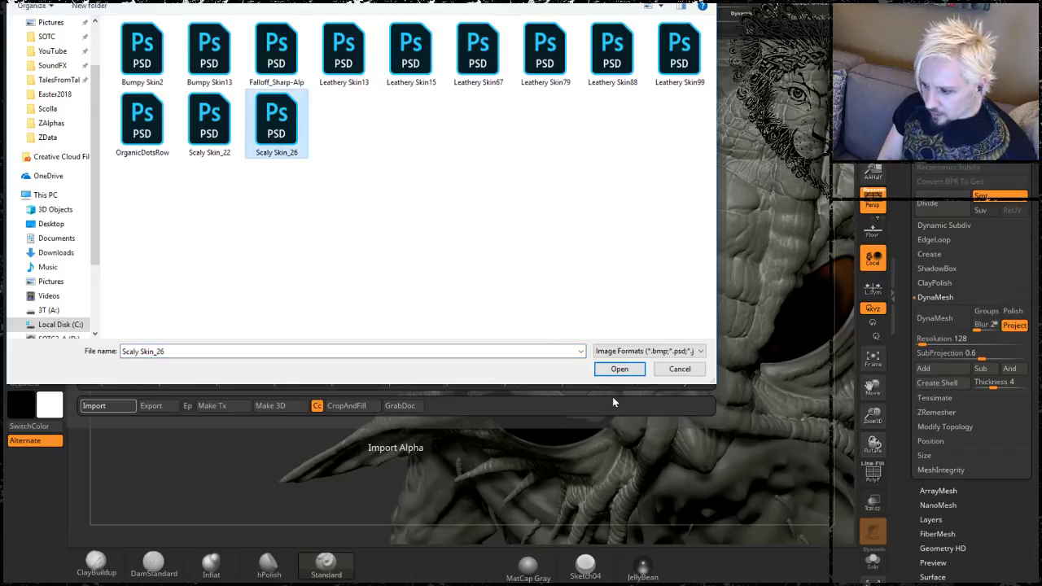
pyautogui.click(618, 369)
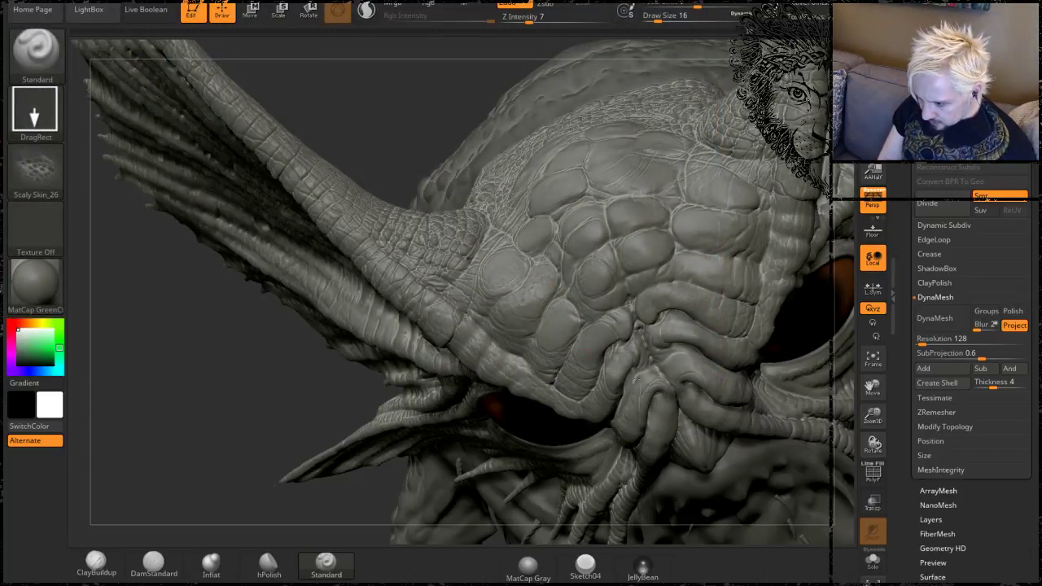
# Smooth the skin texture around the lower edge of the round forehead scale, checking it from several angles.
pyautogui.keyDown('ctrl'); pyautogui.moveTo(244, 383); pyautogui.dragTo(397, 391, button='right'); pyautogui.keyUp('ctrl')
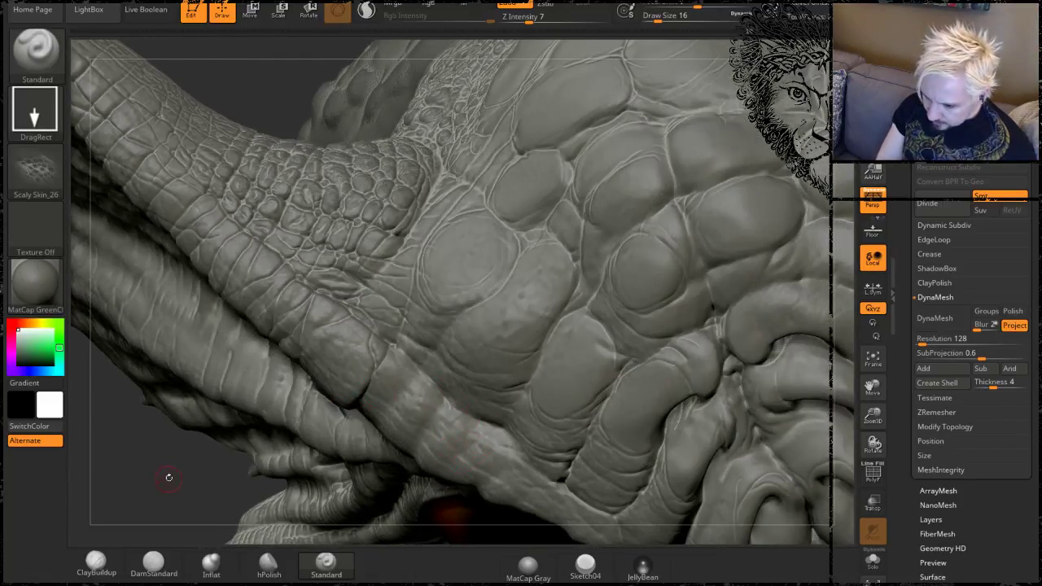
pyautogui.moveTo(168, 478); pyautogui.dragTo(193, 477)
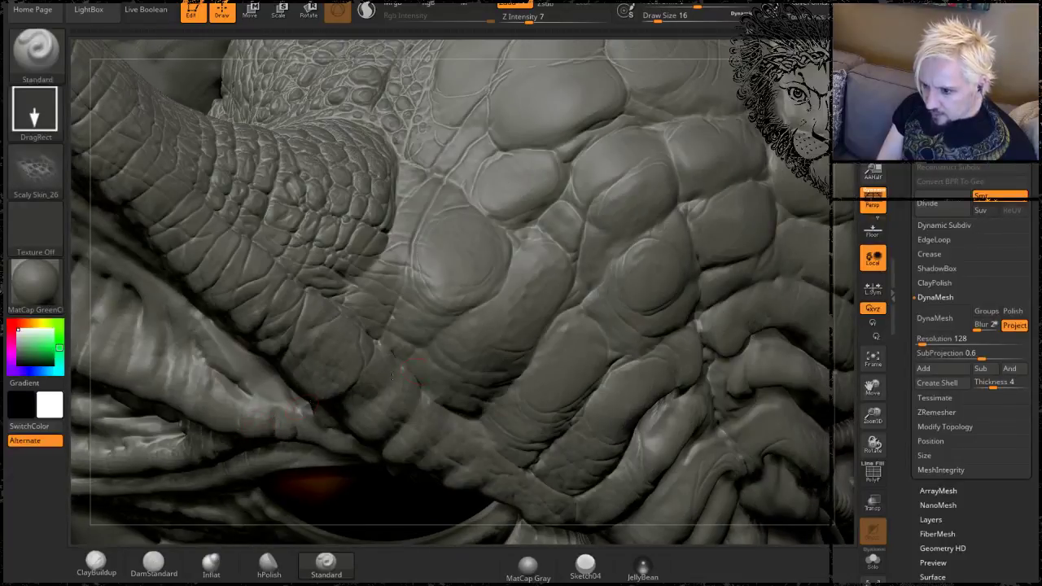
pyautogui.press('shift')
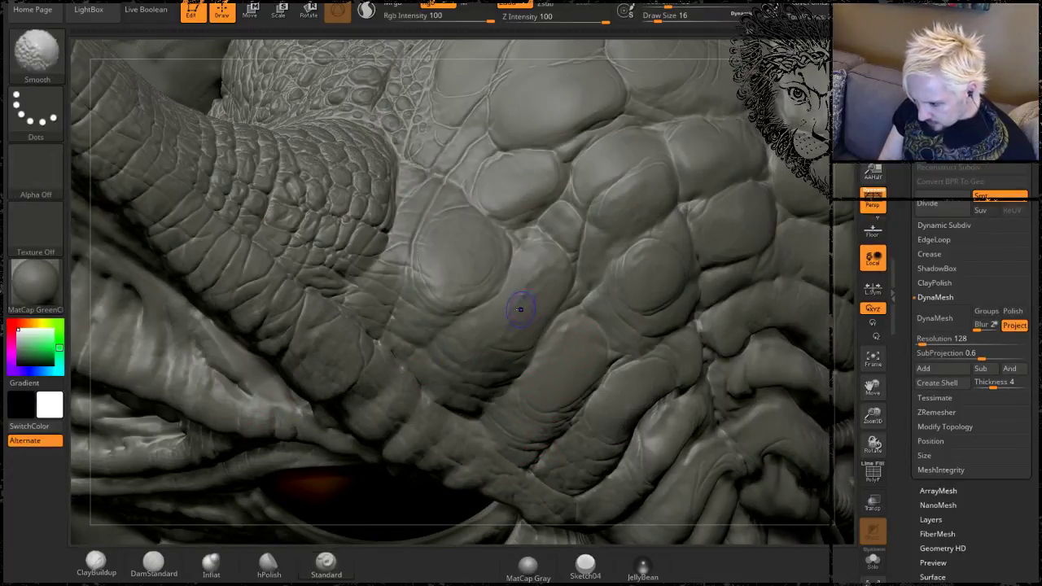
pyautogui.keyDown('shift'); pyautogui.moveTo(481, 281); pyautogui.dragTo(484, 312); pyautogui.keyUp('shift')
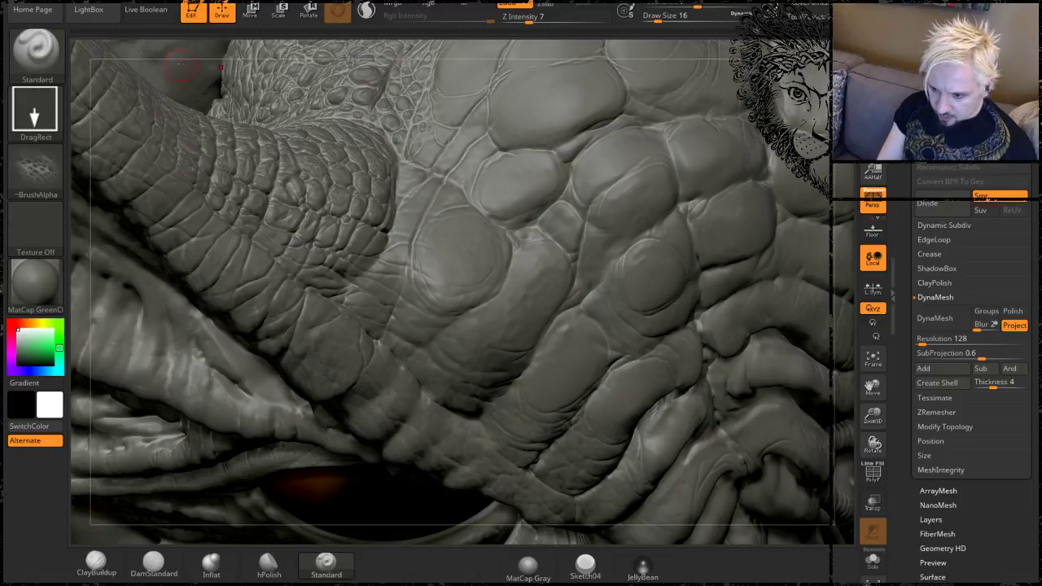
pyautogui.moveTo(191, 45); pyautogui.dragTo(139, 112)
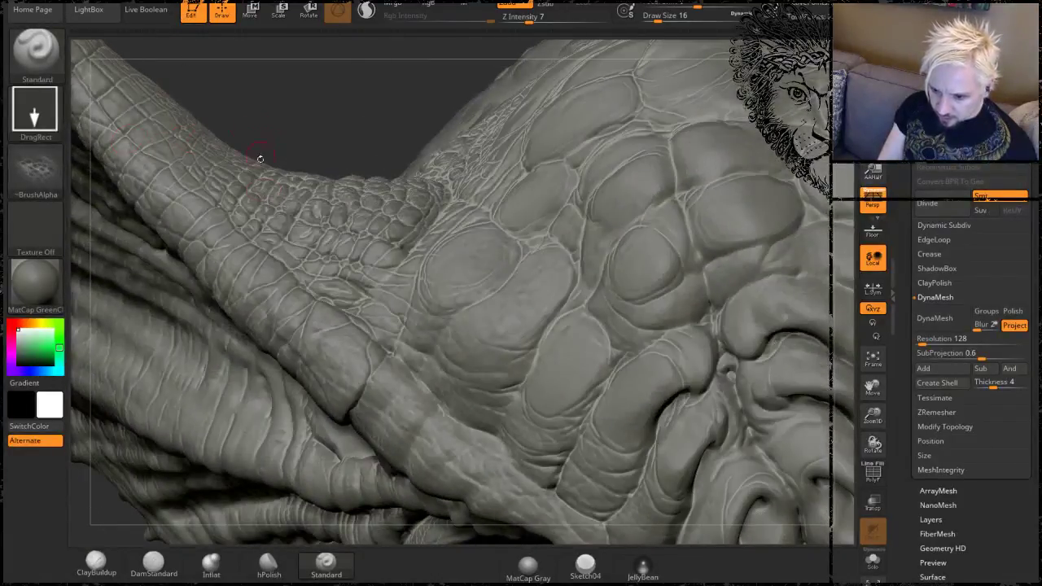
# Import the Bumpy Skin13 alpha into the Standard brush for texturing the forehead scales.
pyautogui.moveTo(50, 176)
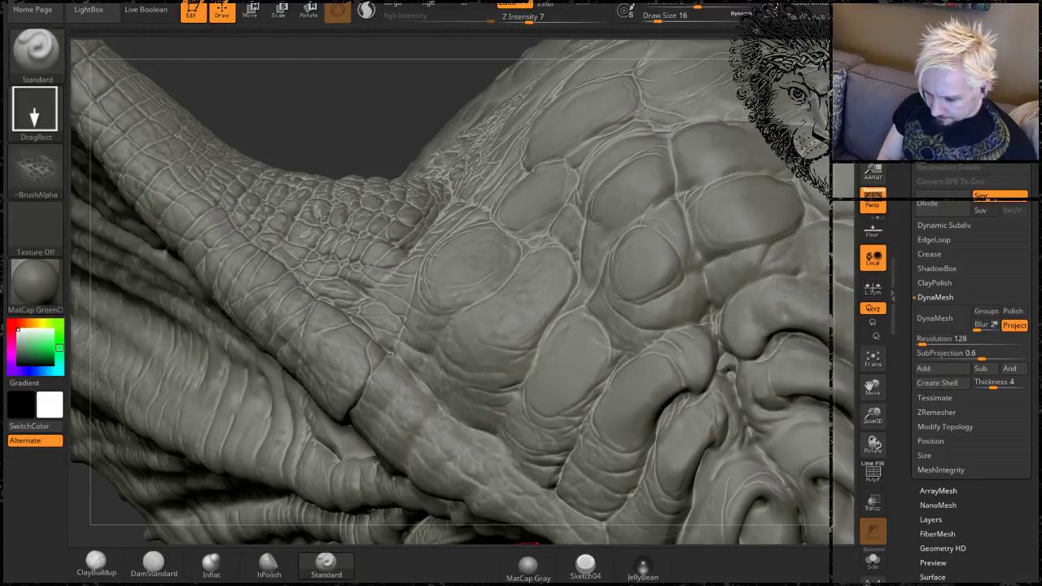
pyautogui.click(43, 176)
pyautogui.click(105, 403)
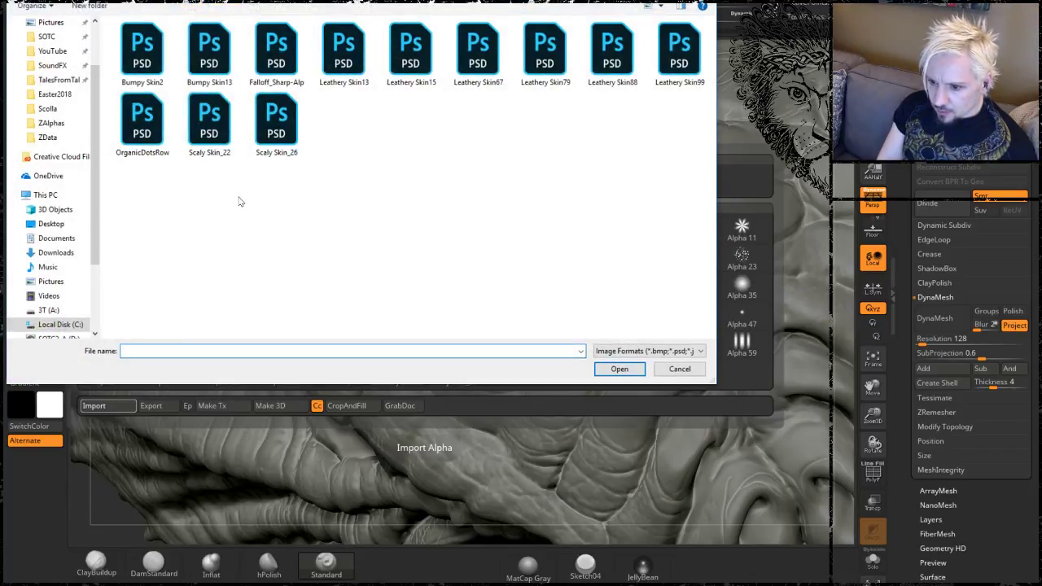
pyautogui.click(209, 53)
pyautogui.click(620, 369)
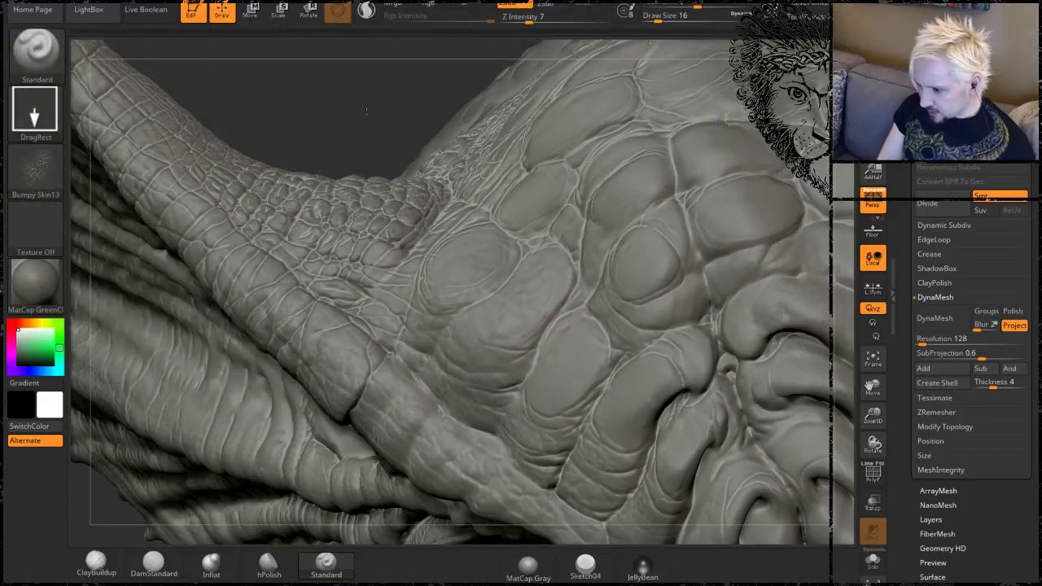
pyautogui.moveTo(366, 111); pyautogui.dragTo(275, 83)
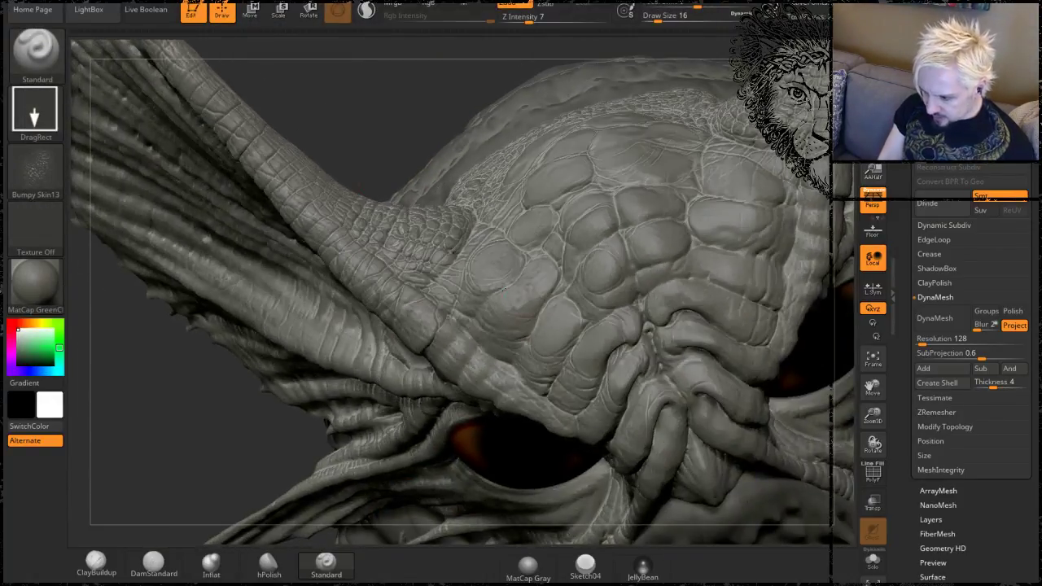
pyautogui.keyDown('alt'); pyautogui.moveTo(255, 424); pyautogui.dragTo(565, 350); pyautogui.keyUp('alt')
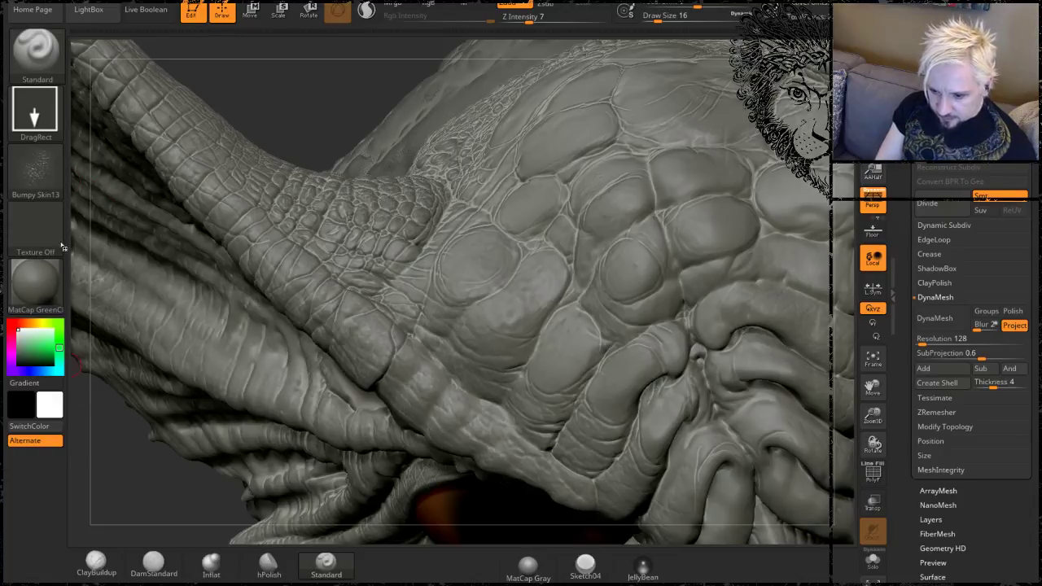
# Import the Leathery Skin99 alpha, stamp it onto an upper forehead scale at Z Intensity 7, and smooth the stamped wrinkles.
pyautogui.click(46, 169)
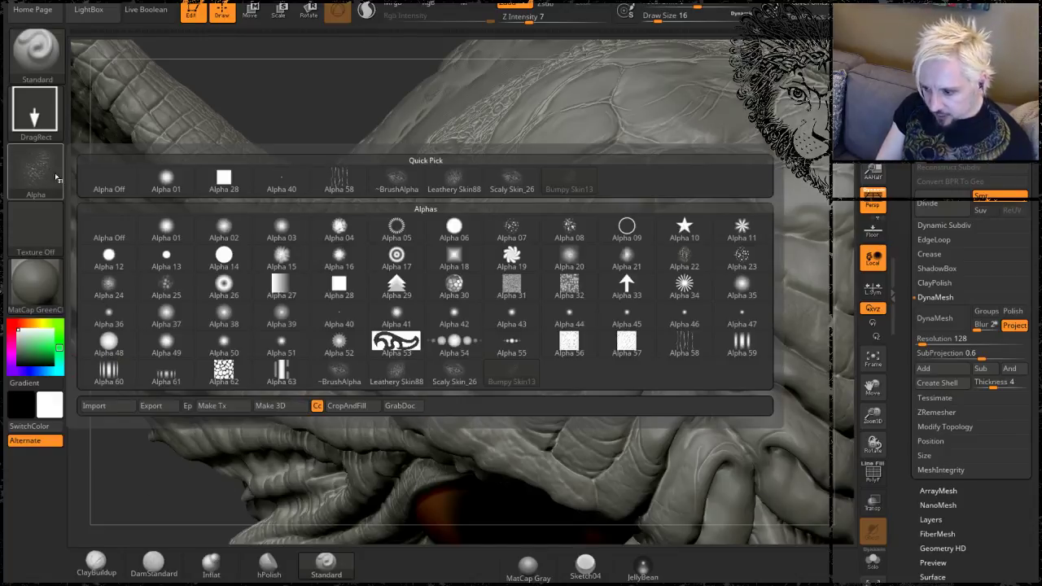
pyautogui.click(110, 409)
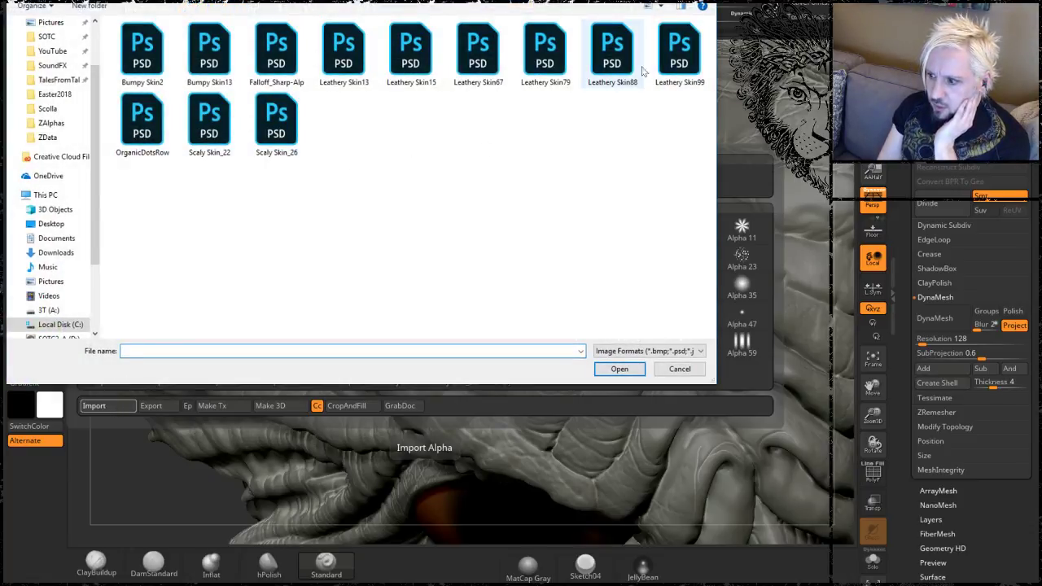
pyautogui.click(679, 50)
pyautogui.click(619, 369)
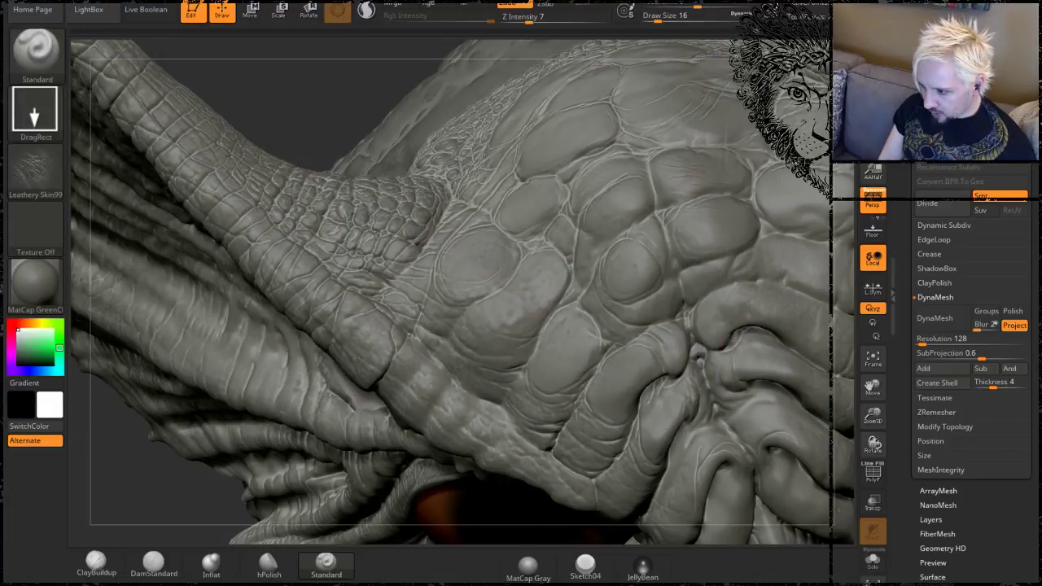
pyautogui.moveTo(684, 191)
pyautogui.keyDown('shift'); pyautogui.mouseDown()
pyautogui.moveTo(700, 176)
pyautogui.moveTo(687, 134)
pyautogui.mouseUp(); pyautogui.keyUp('shift')
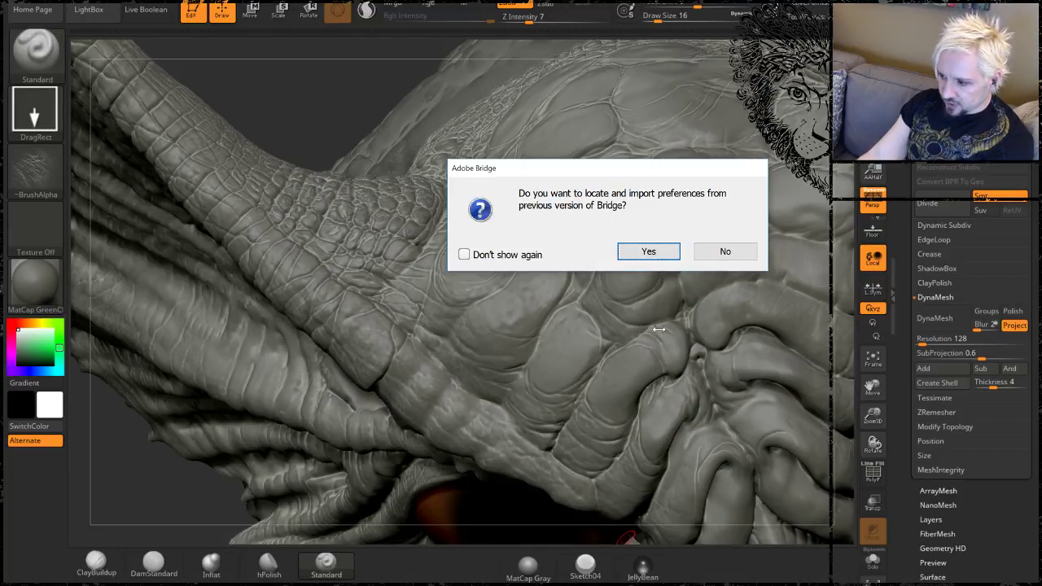
# Decline importing earlier Adobe Bridge preferences and open the ZAlphas folder on drive A: under Art, Resources, Zbrush.
pyautogui.click(703, 252)
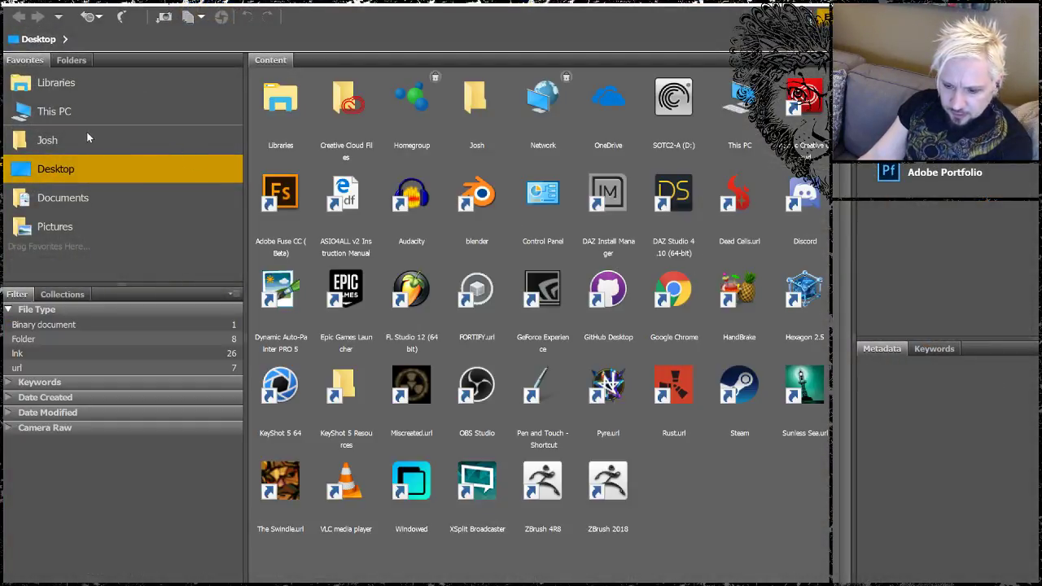
pyautogui.click(55, 113)
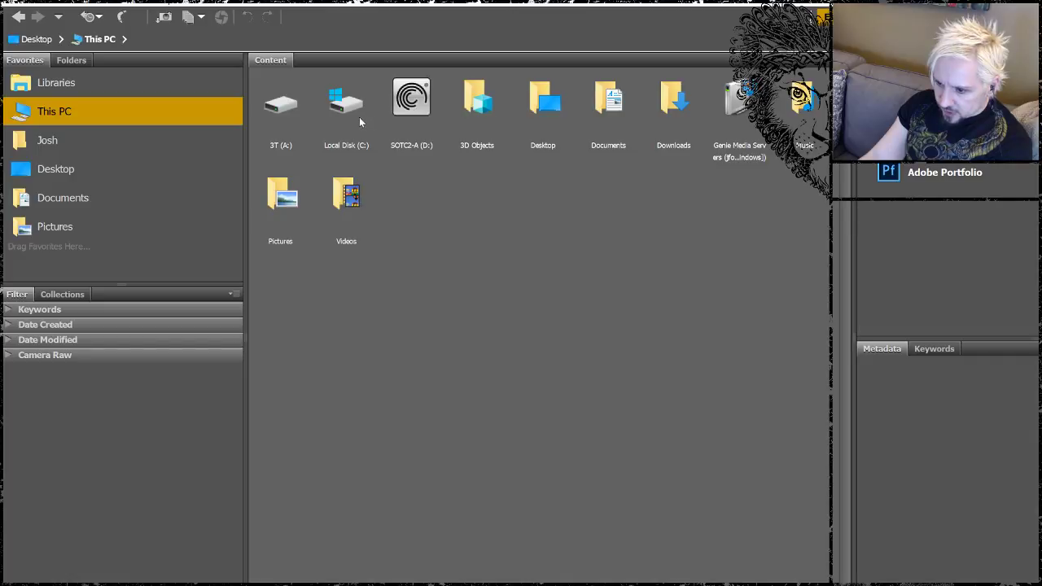
pyautogui.doubleClick(291, 105)
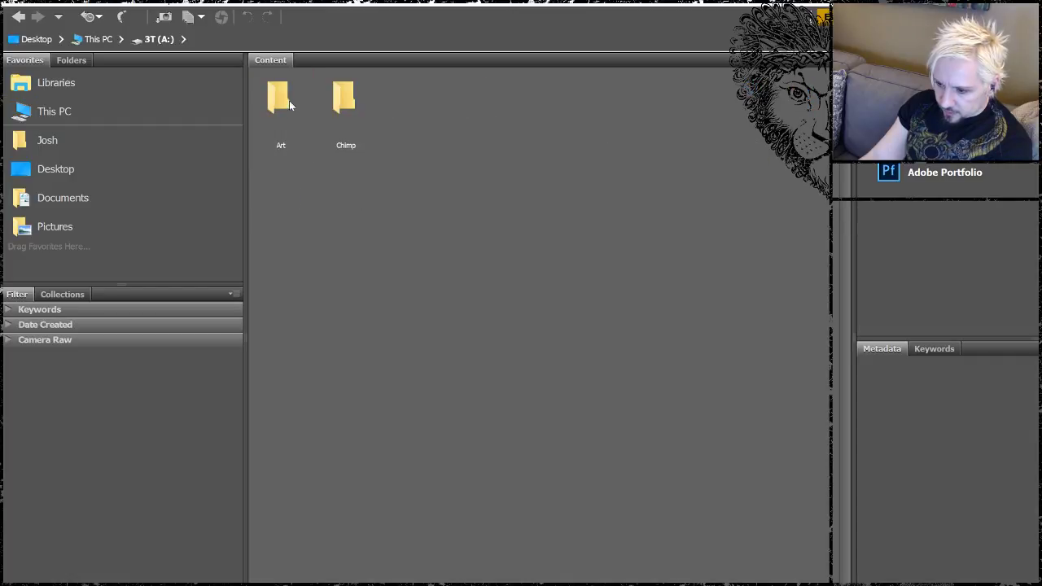
pyautogui.doubleClick(289, 104)
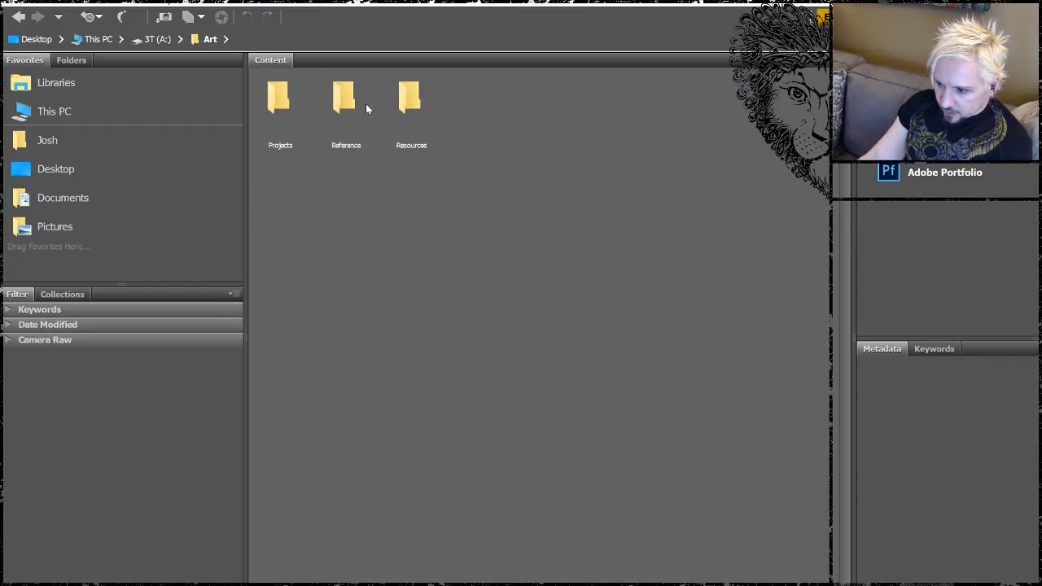
pyautogui.doubleClick(397, 99)
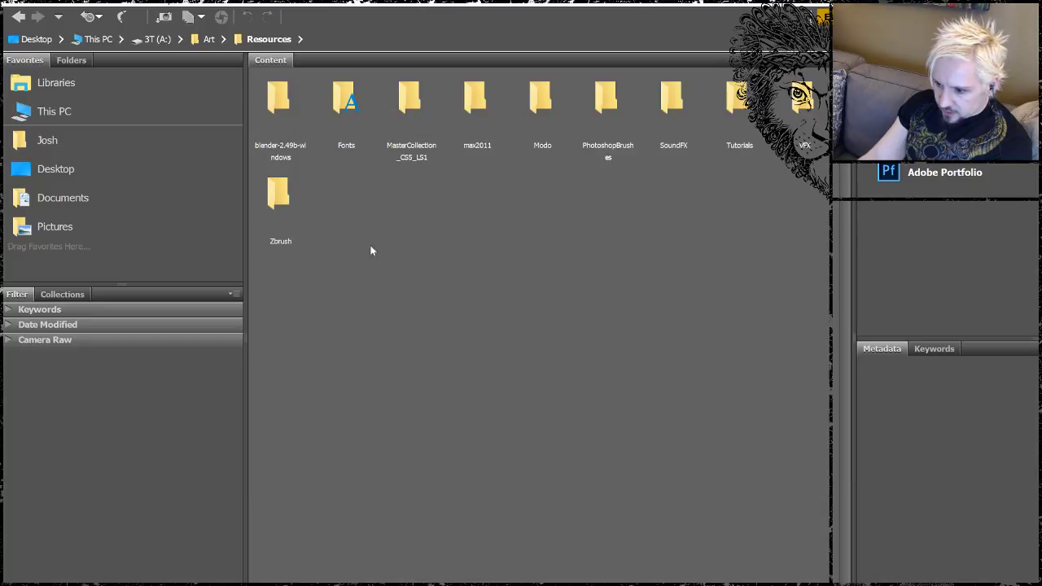
pyautogui.doubleClick(279, 194)
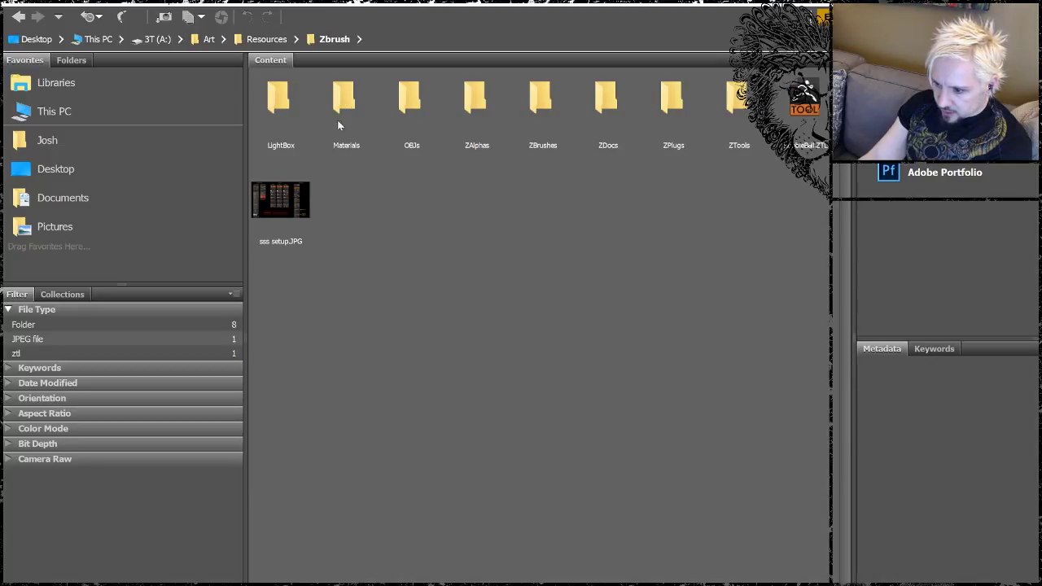
pyautogui.doubleClick(476, 99)
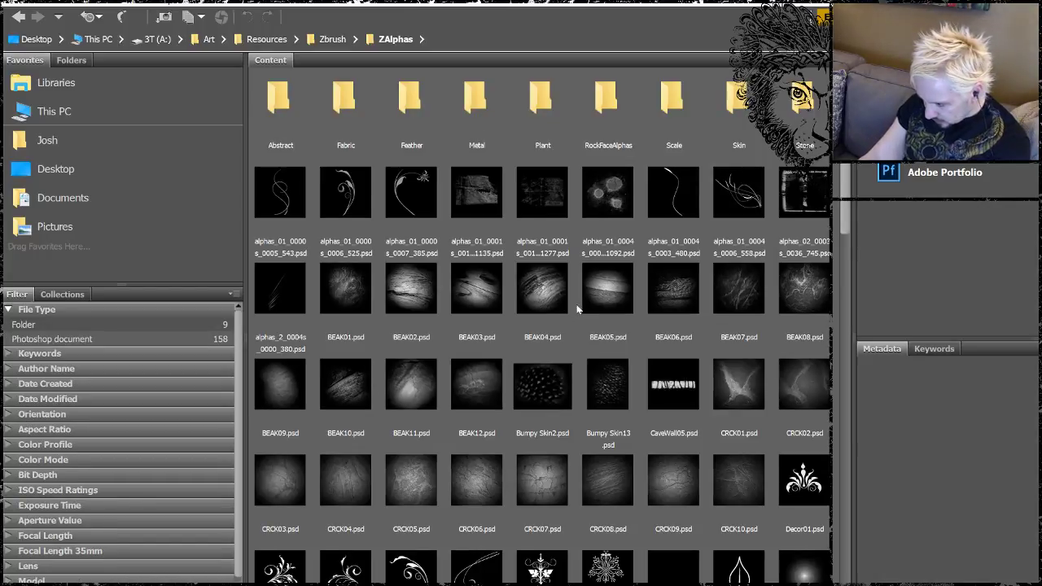
# Browse the alpha thumbnails and preview the FUR01 and kd_misc_07 textures for a suitable skin pattern.
pyautogui.scroll(-1, 582, 300)
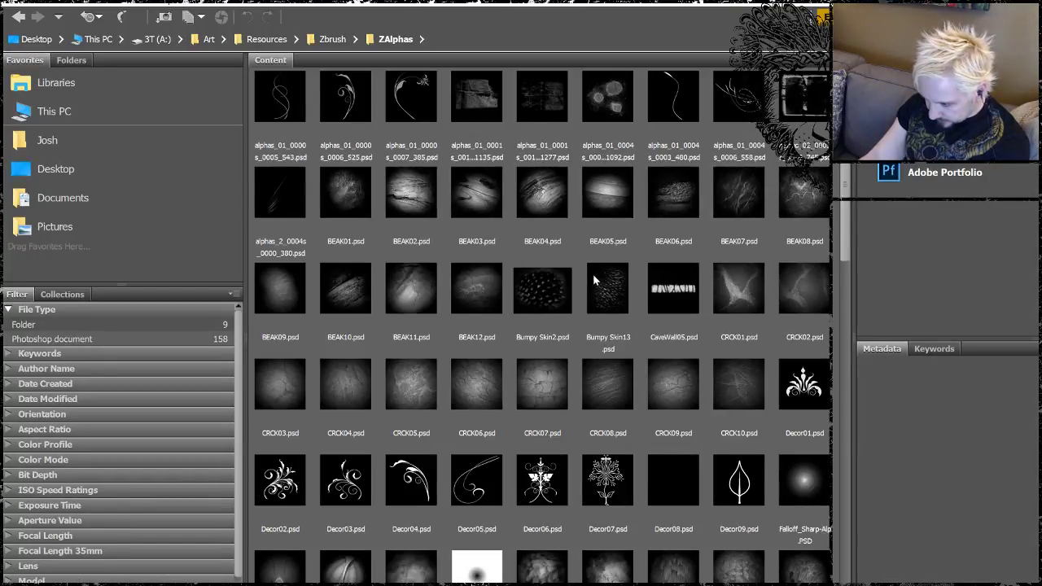
pyautogui.scroll(-1, 593, 279)
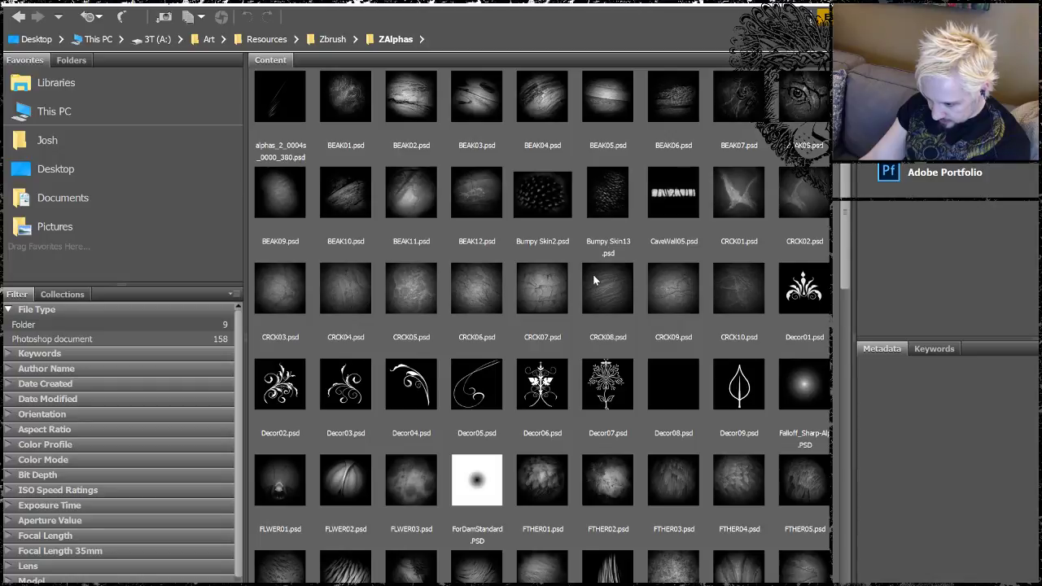
pyautogui.scroll(-1, 594, 279)
pyautogui.scroll(-1, 594, 279)
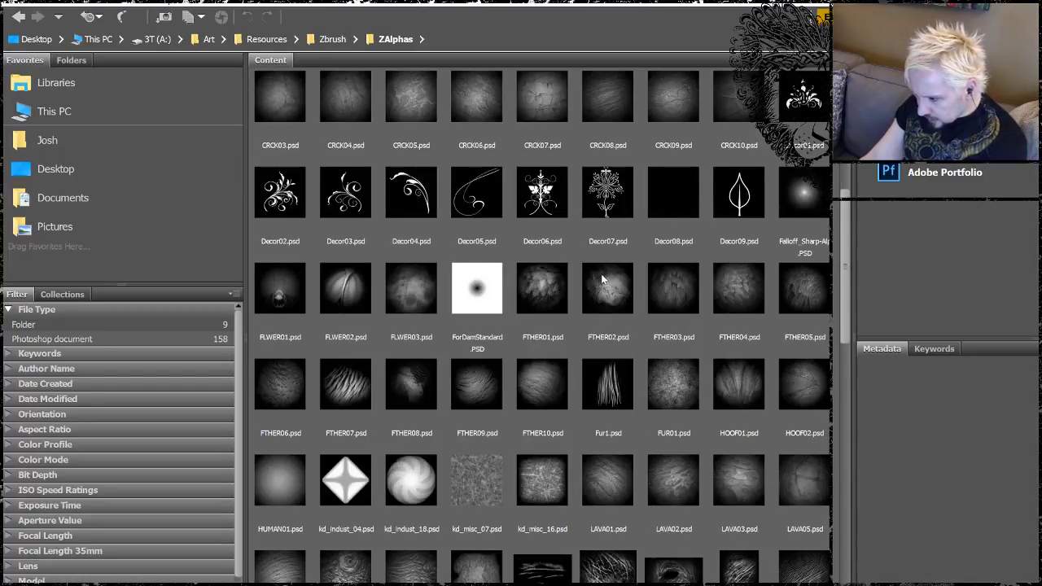
pyautogui.scroll(-1, 603, 279)
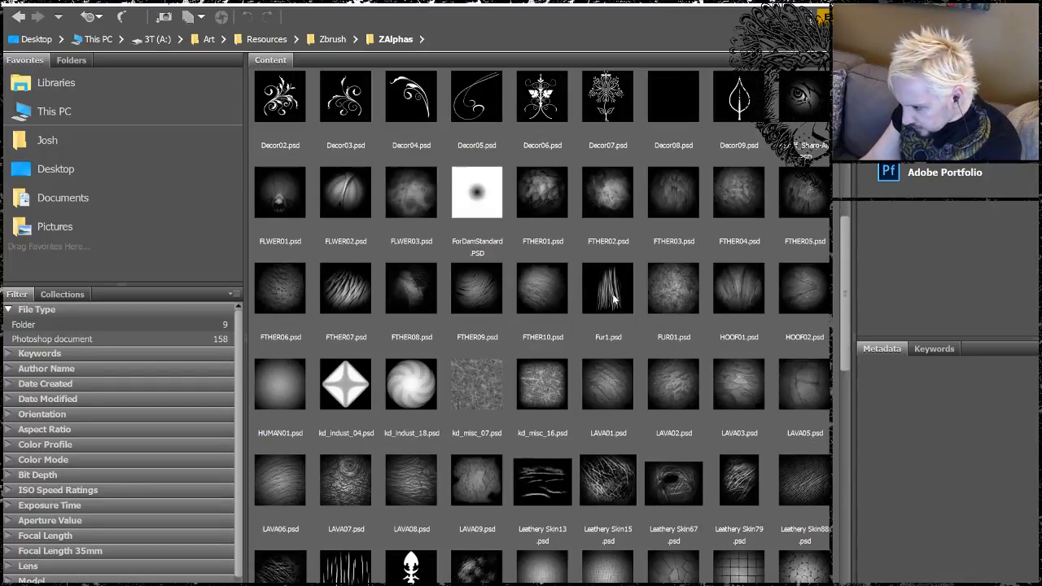
pyautogui.click(672, 302)
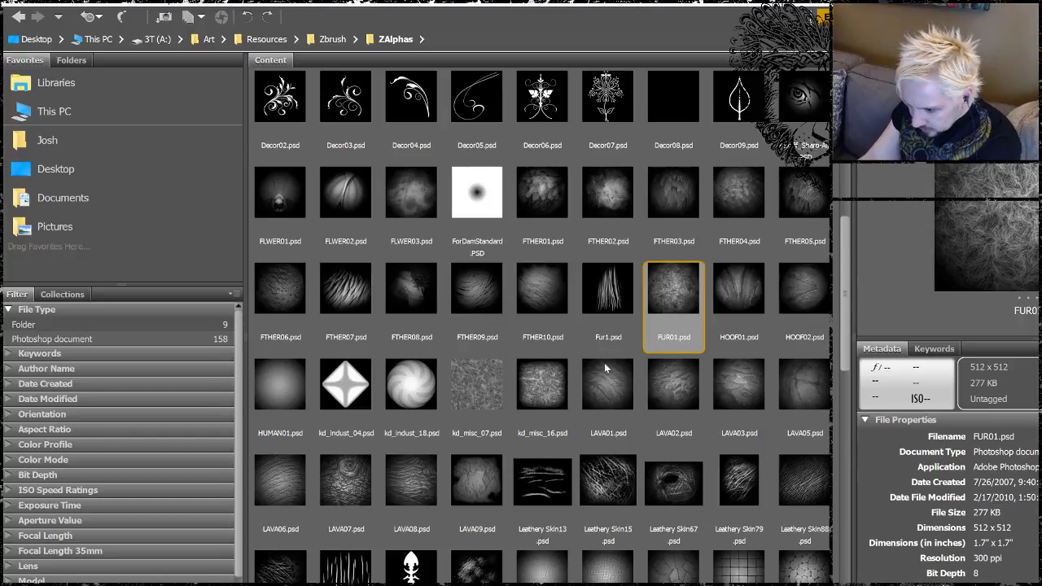
pyautogui.click(468, 379)
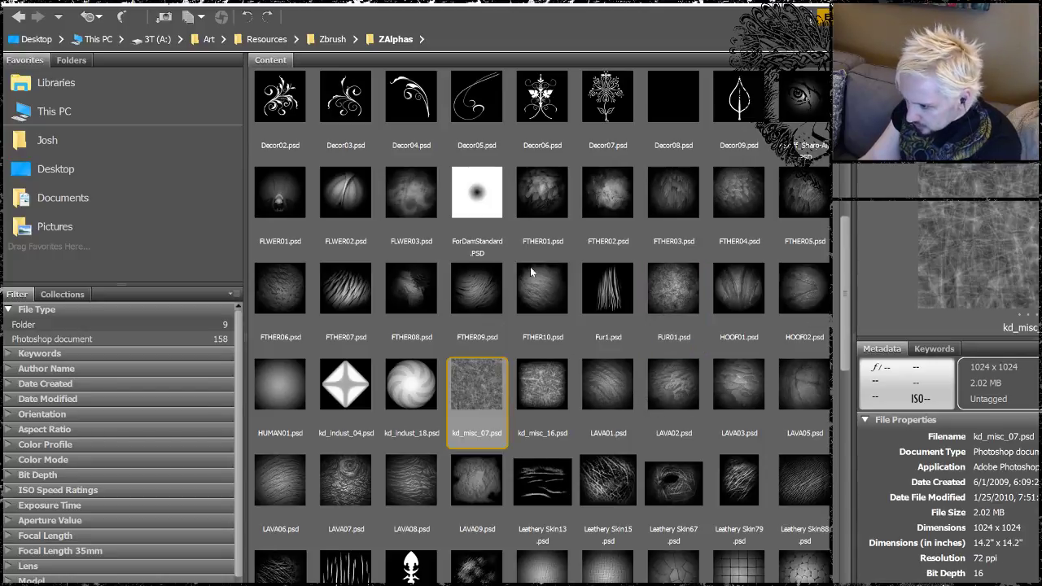
# Preview the pebble and rock alphas PBBL03, RockStrata and RockTwisted as candidate surface textures.
pyautogui.scroll(-2, 514, 259)
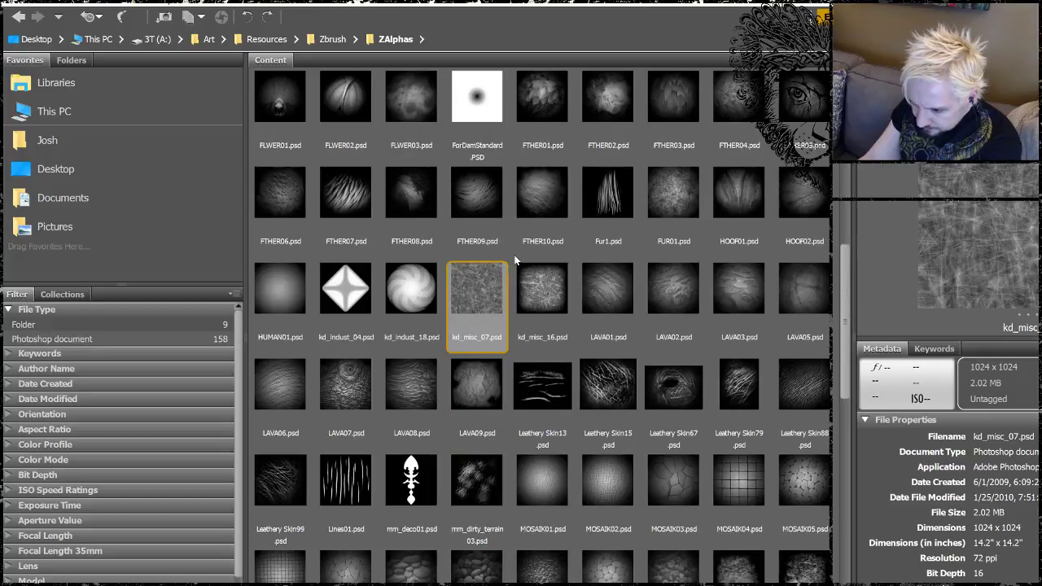
pyautogui.scroll(-1, 514, 259)
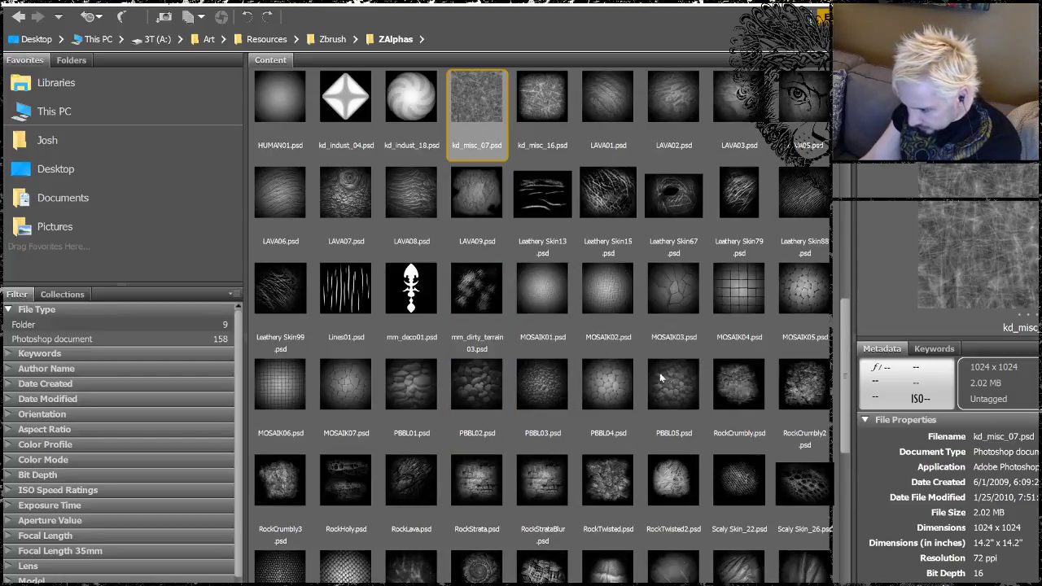
pyautogui.click(538, 386)
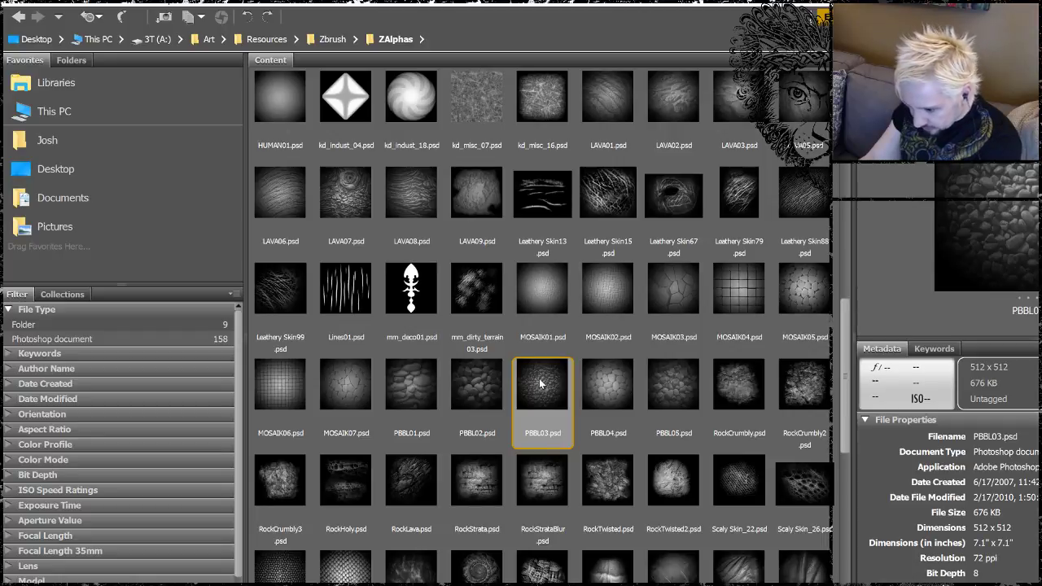
pyautogui.scroll(-1, 539, 385)
pyautogui.click(475, 385)
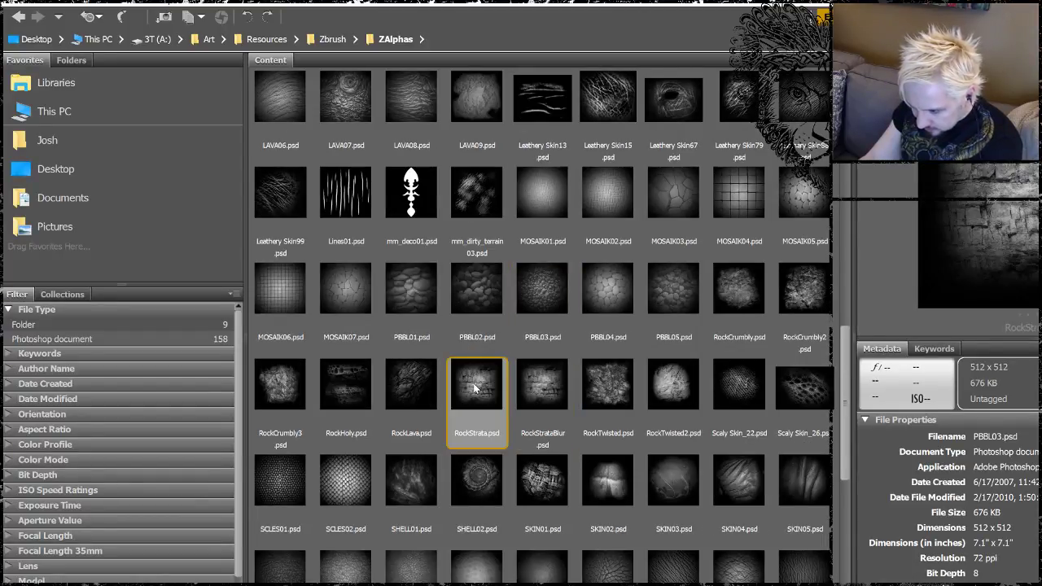
pyautogui.click(631, 382)
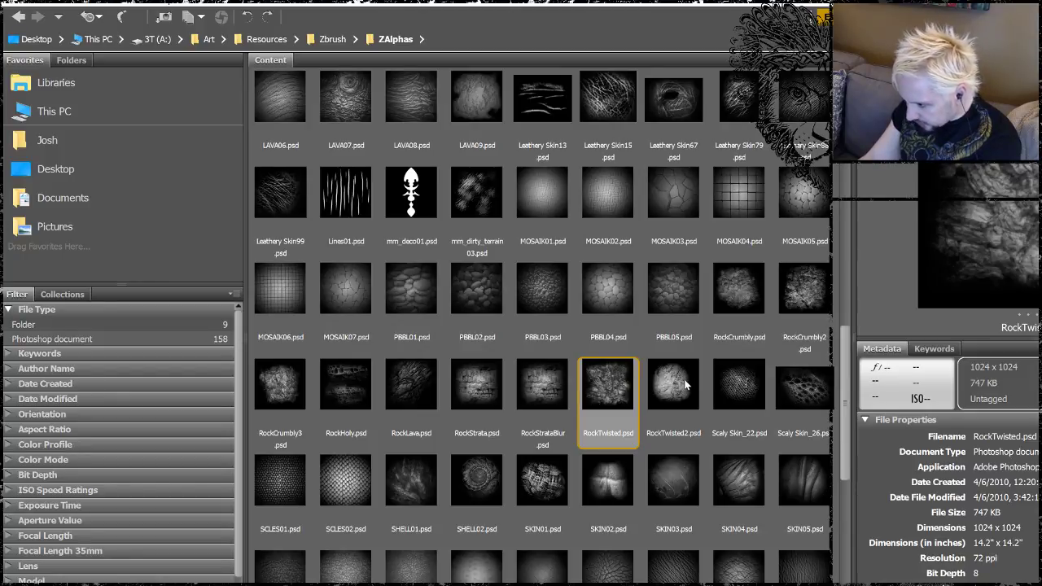
# Compare the skin alphas SKIN11 and SKIN08 in the preview.
pyautogui.scroll(-1, 606, 387)
pyautogui.scroll(-1, 605, 387)
pyautogui.click(611, 378)
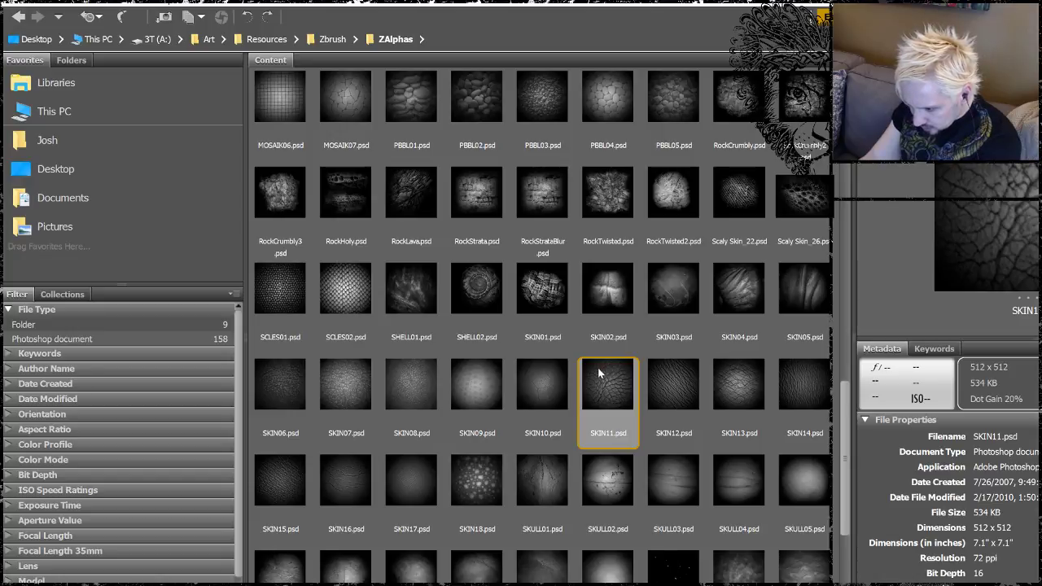
pyautogui.click(412, 389)
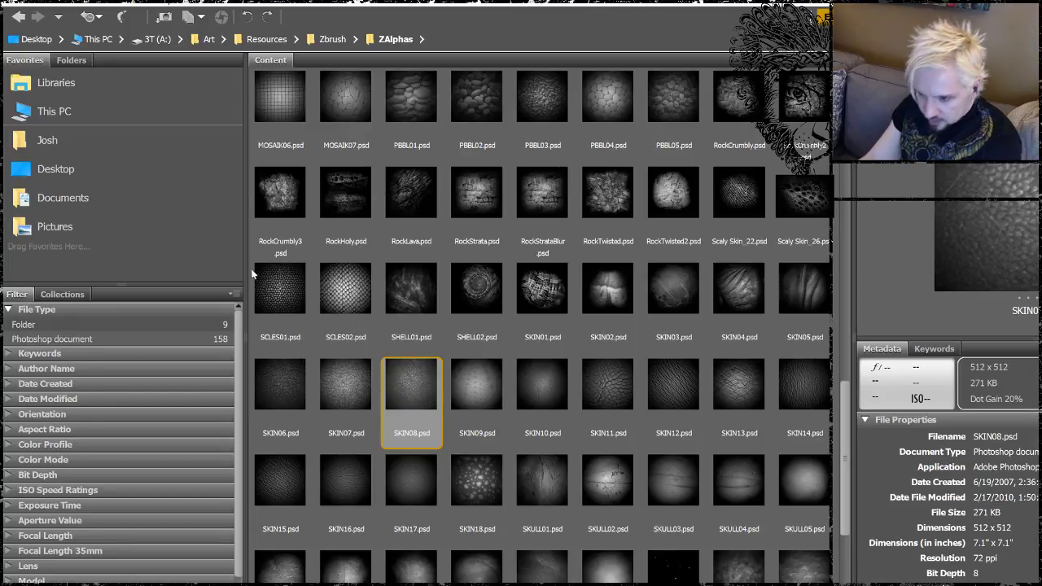
# Return to ZBrush and import the SKIN08 alpha from the A: drive's Art, Resources, Zbrush, ZAlphas folder into the Standard brush.
pyautogui.hotkey('alt', 'Tab')
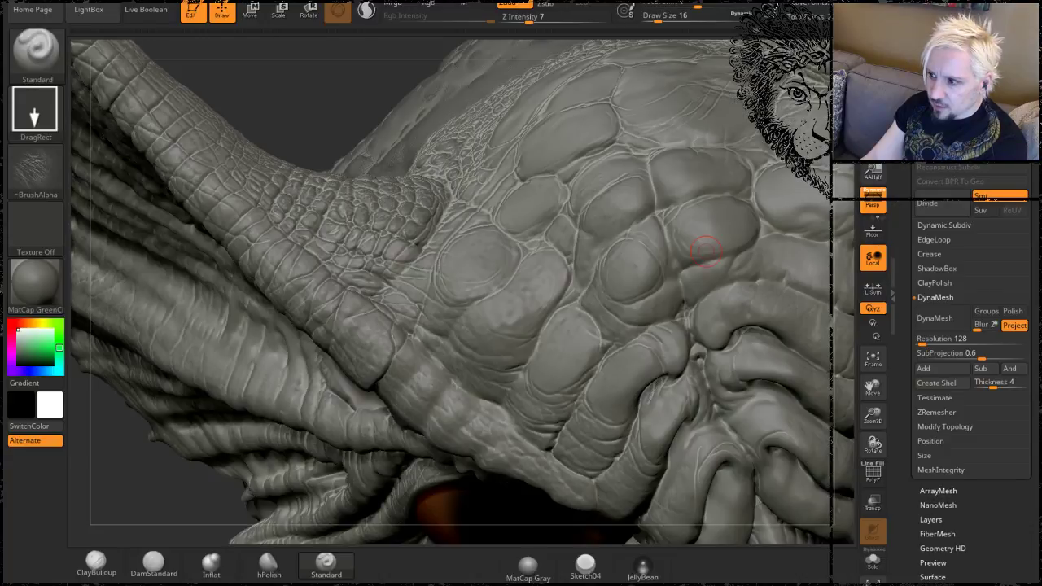
pyautogui.click(48, 179)
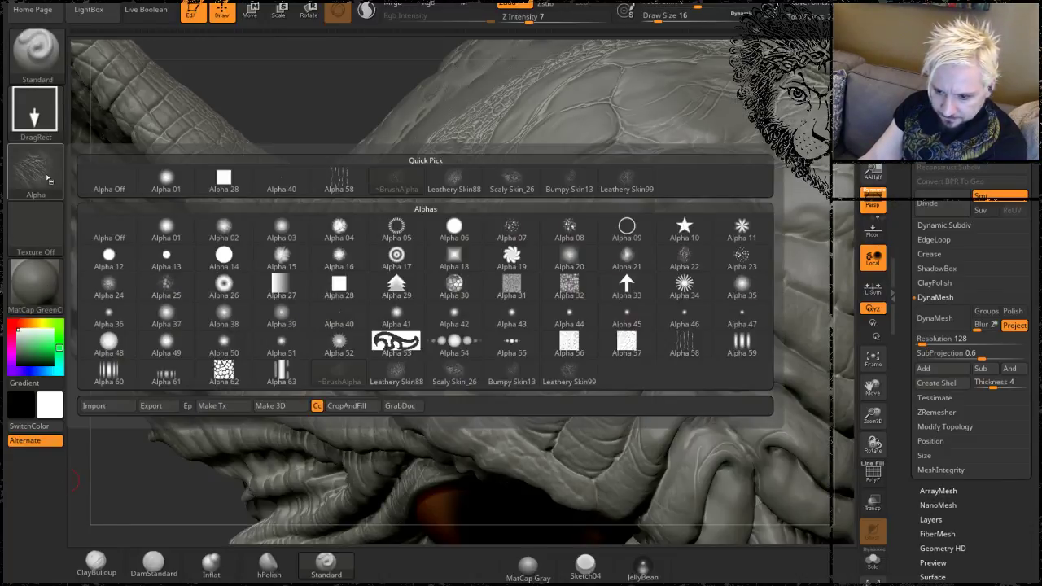
pyautogui.click(111, 410)
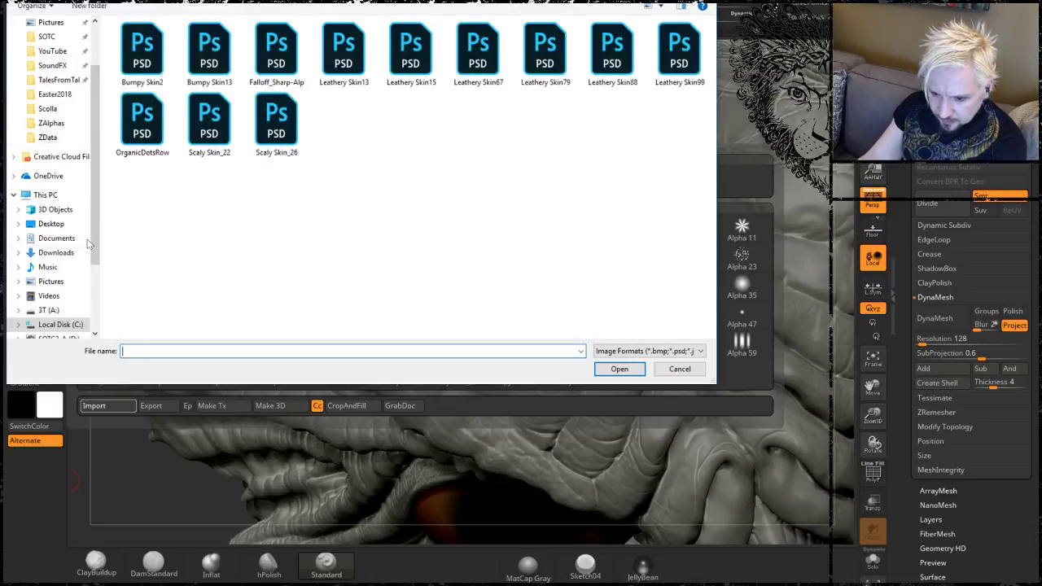
pyautogui.click(49, 311)
pyautogui.click(127, 44)
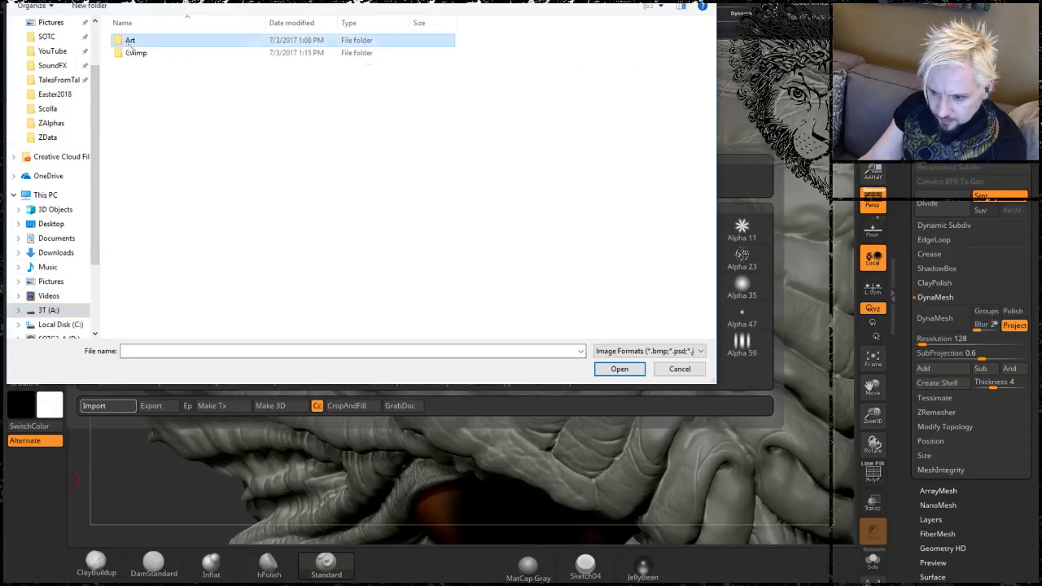
pyautogui.doubleClick(127, 45)
pyautogui.doubleClick(134, 66)
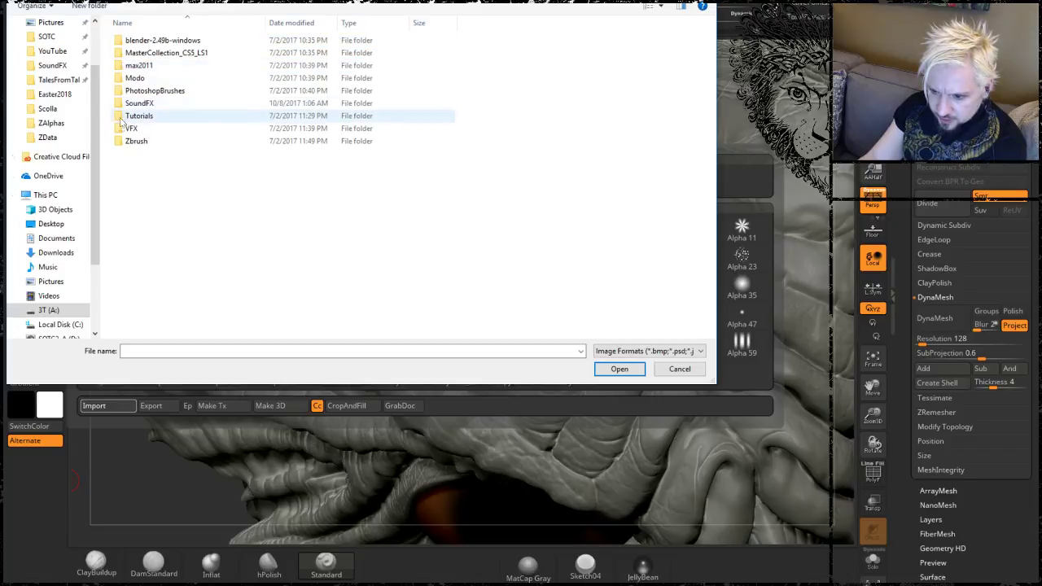
pyautogui.doubleClick(130, 142)
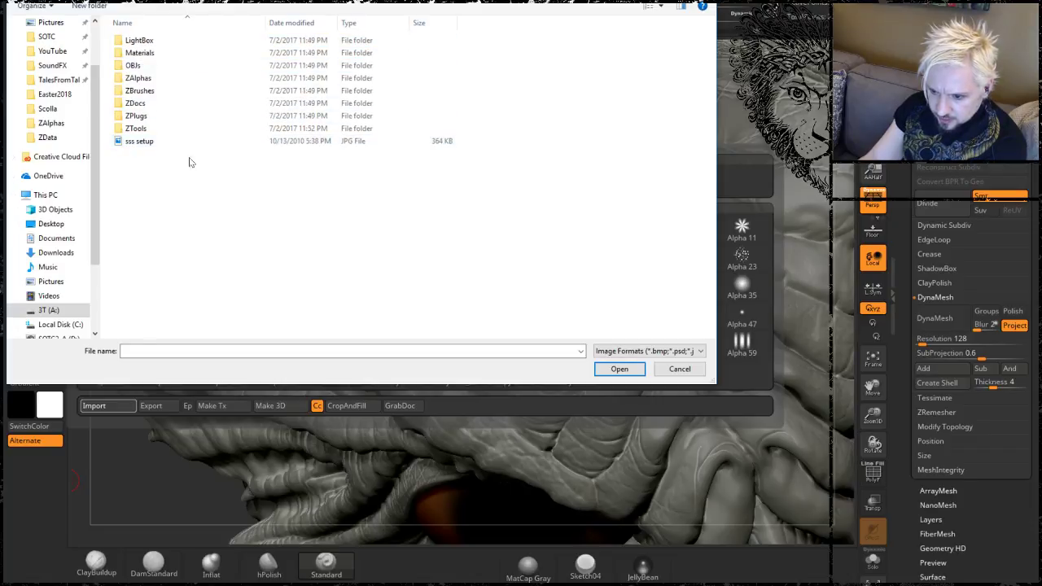
pyautogui.doubleClick(137, 78)
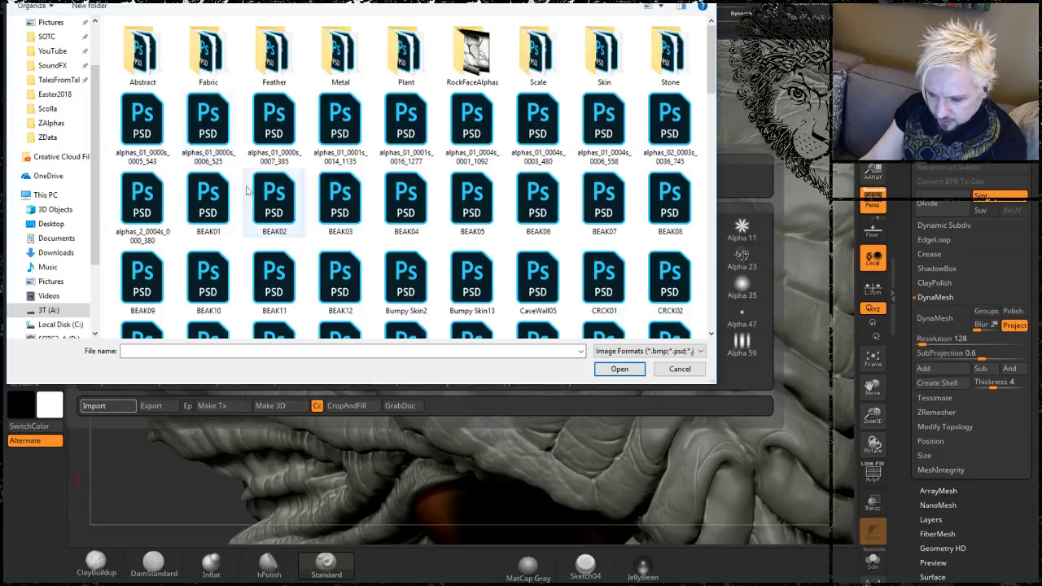
pyautogui.scroll(-10, 247, 190)
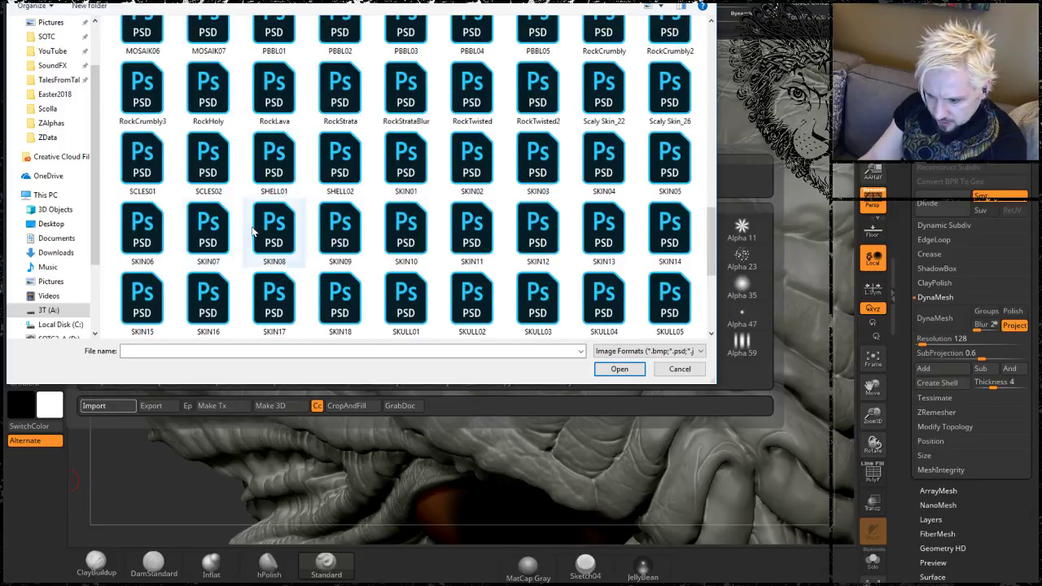
pyautogui.doubleClick(254, 231)
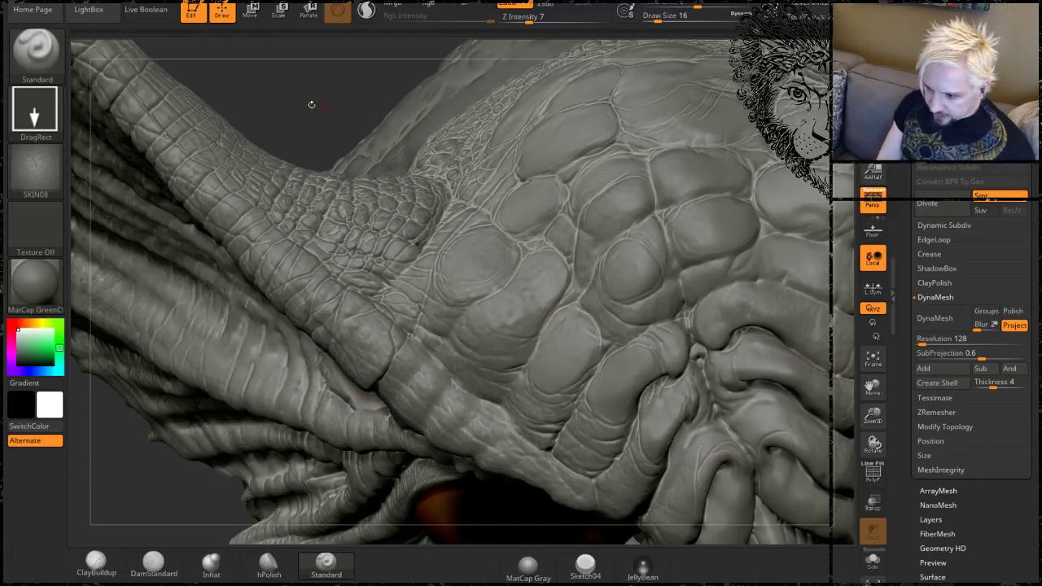
# Raise the Standard brush's Z Intensity to 11 and stamp the SKIN08 texture onto the forehead scales beside the horn.
pyautogui.hotkey('shift', 'd')
pyautogui.press('d')
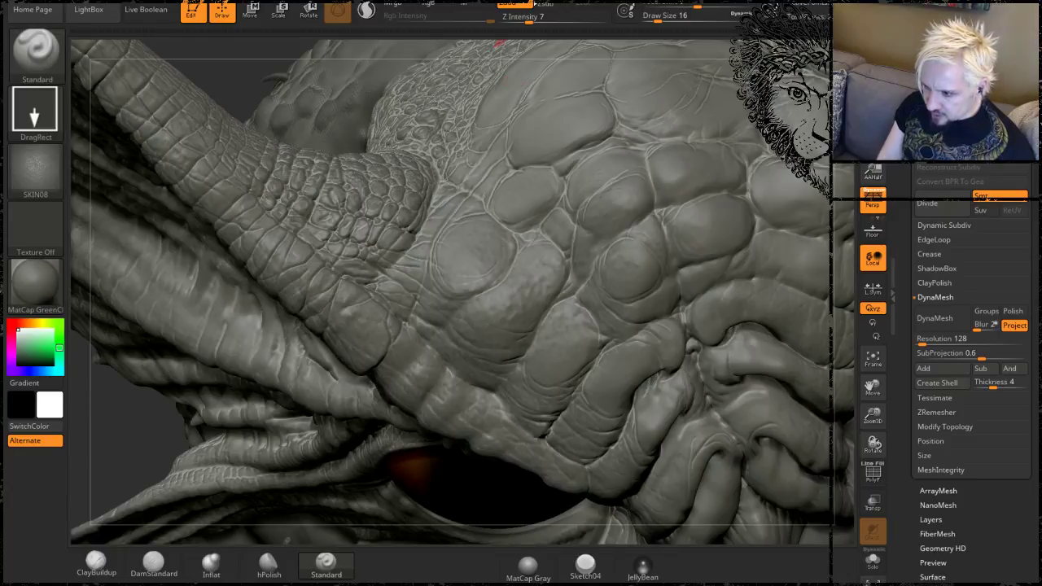
pyautogui.moveTo(528, 19); pyautogui.dragTo(535, 20)
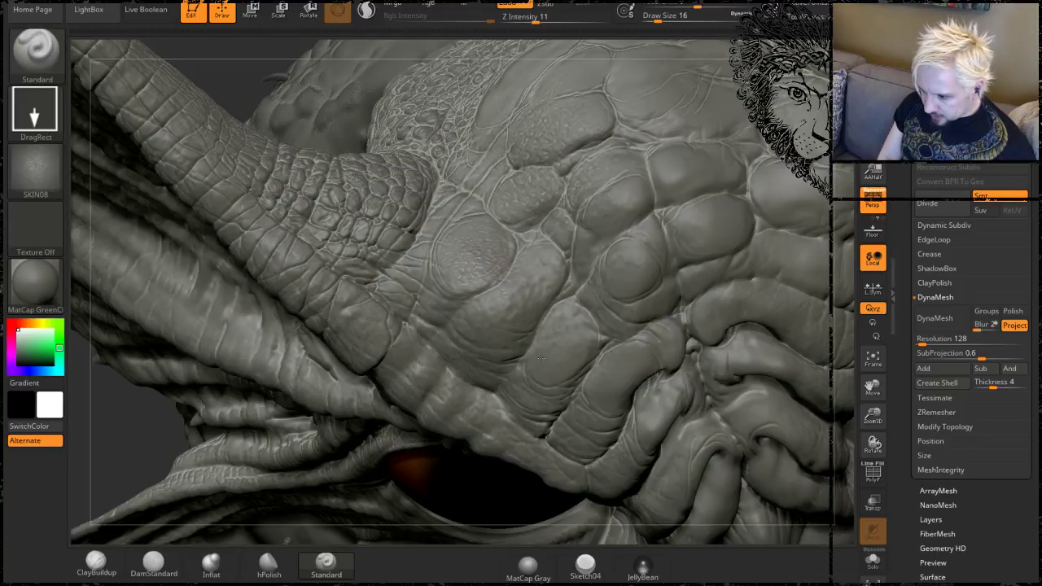
# Stamp the SKIN08 texture across the remaining forehead scales, the brow folds and the folds between the eyes.
pyautogui.moveTo(140, 424); pyautogui.dragTo(205, 304, button='right')
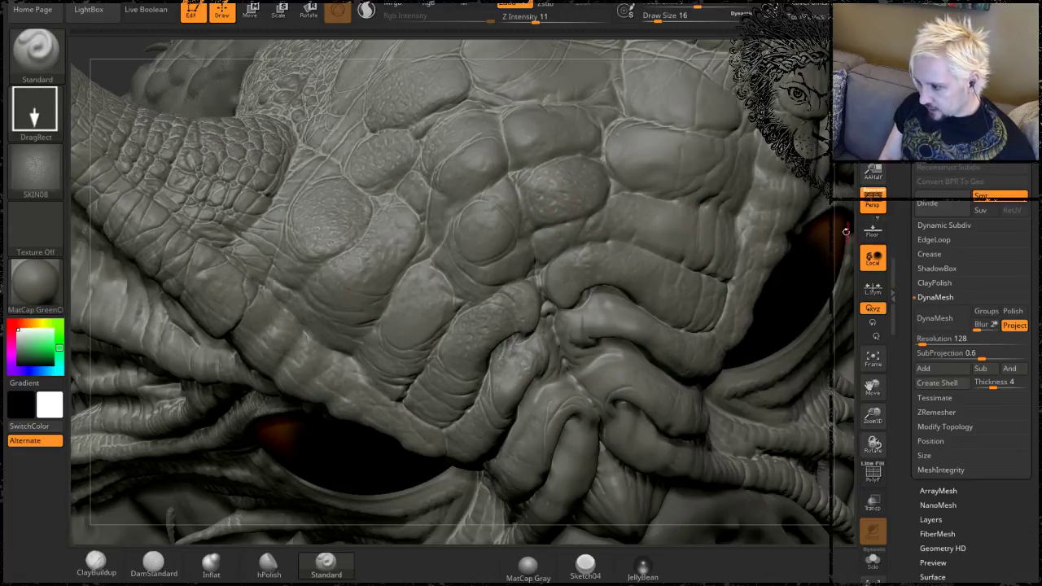
pyautogui.moveTo(839, 231); pyautogui.dragTo(613, 267, button='right')
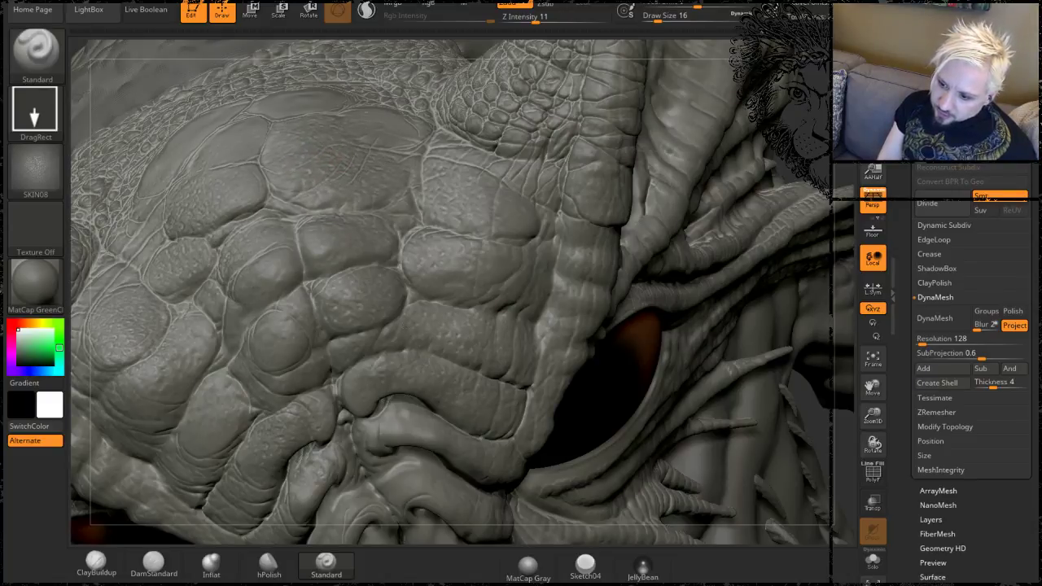
pyautogui.moveTo(806, 142); pyautogui.dragTo(270, 149)
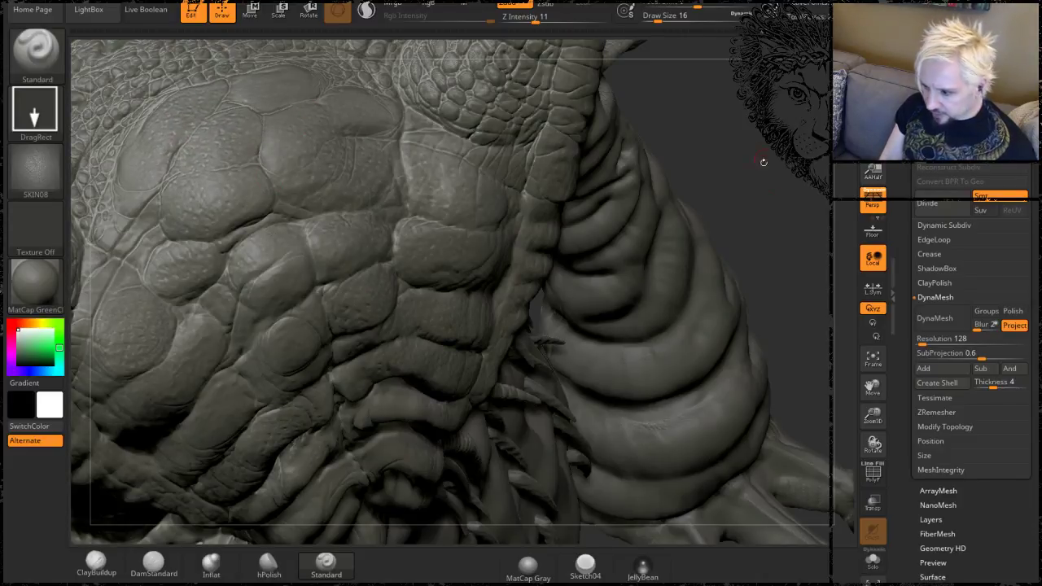
pyautogui.moveTo(763, 162)
pyautogui.mouseDown()
pyautogui.moveTo(779, 360)
pyautogui.moveTo(789, 257)
pyautogui.moveTo(812, 230)
pyautogui.moveTo(798, 244)
pyautogui.mouseUp()
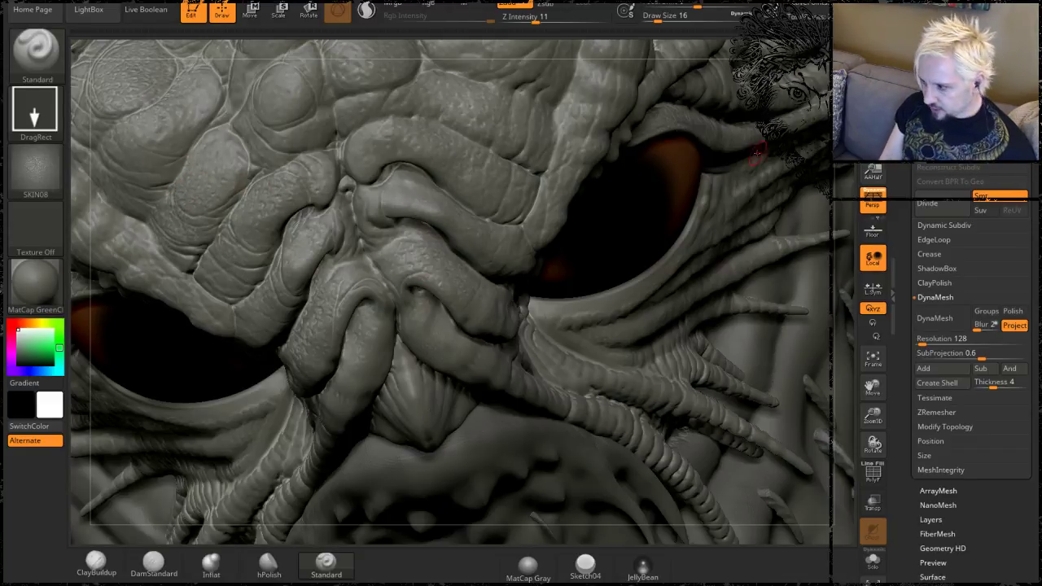
# Stamp more SKIN08 skin texture onto the upper forehead scales, the scales beside the horn and the brow folds.
pyautogui.keyDown('alt'); pyautogui.moveTo(620, 52); pyautogui.dragTo(773, 257); pyautogui.keyUp('alt')
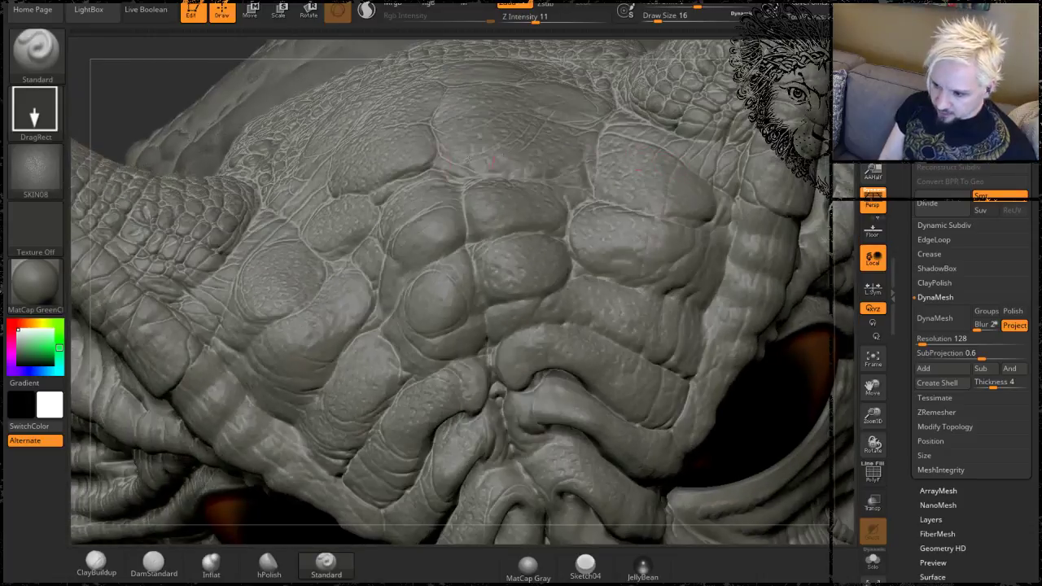
pyautogui.moveTo(133, 83); pyautogui.dragTo(472, 283)
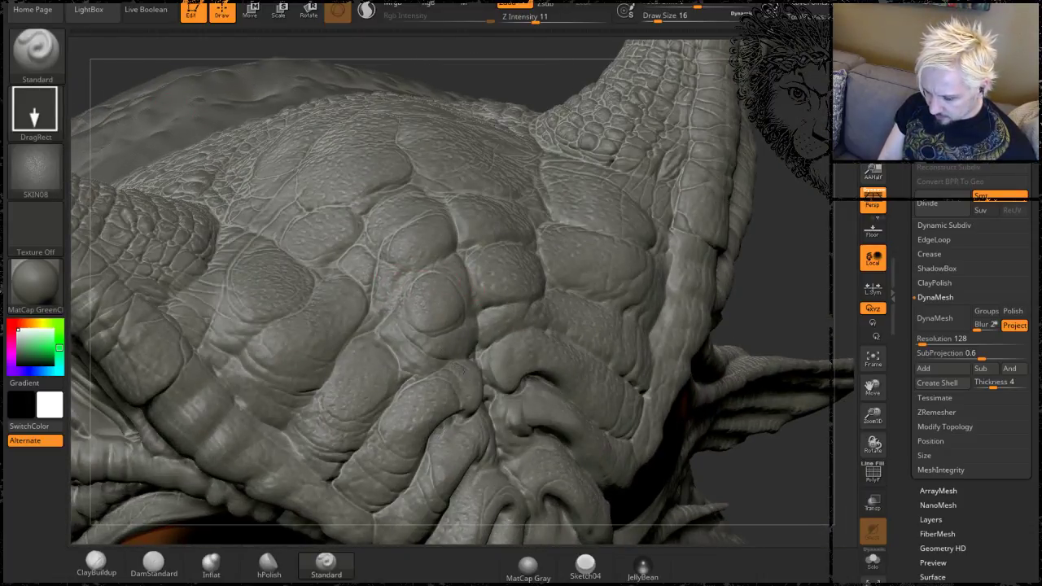
pyautogui.moveTo(772, 279); pyautogui.dragTo(410, 269)
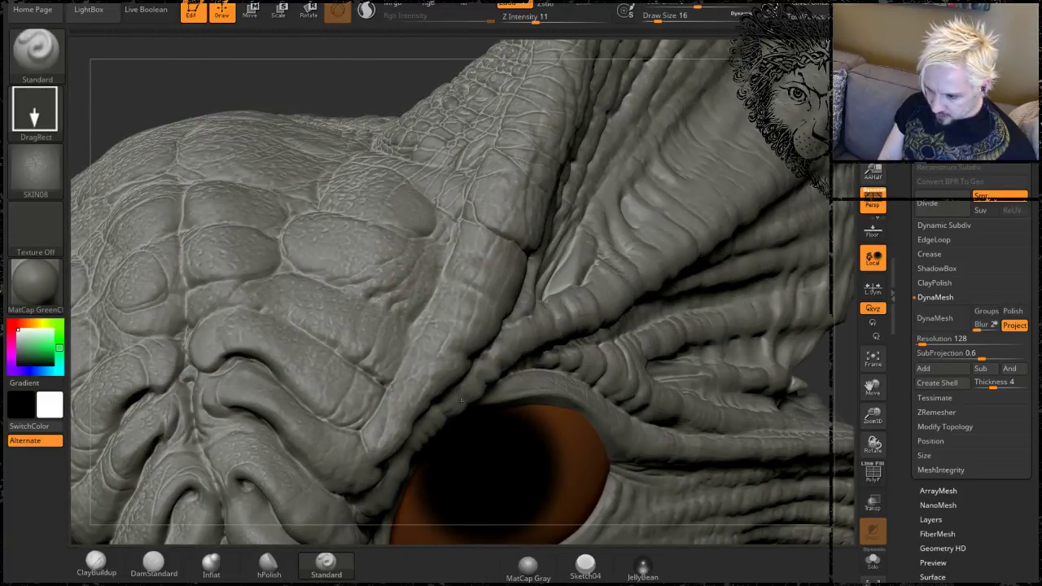
pyautogui.moveTo(348, 80)
pyautogui.keyDown('alt'); pyautogui.mouseDown()
pyautogui.moveTo(336, 150)
pyautogui.moveTo(382, 80)
pyautogui.moveTo(411, 77)
pyautogui.mouseUp(); pyautogui.keyUp('alt')
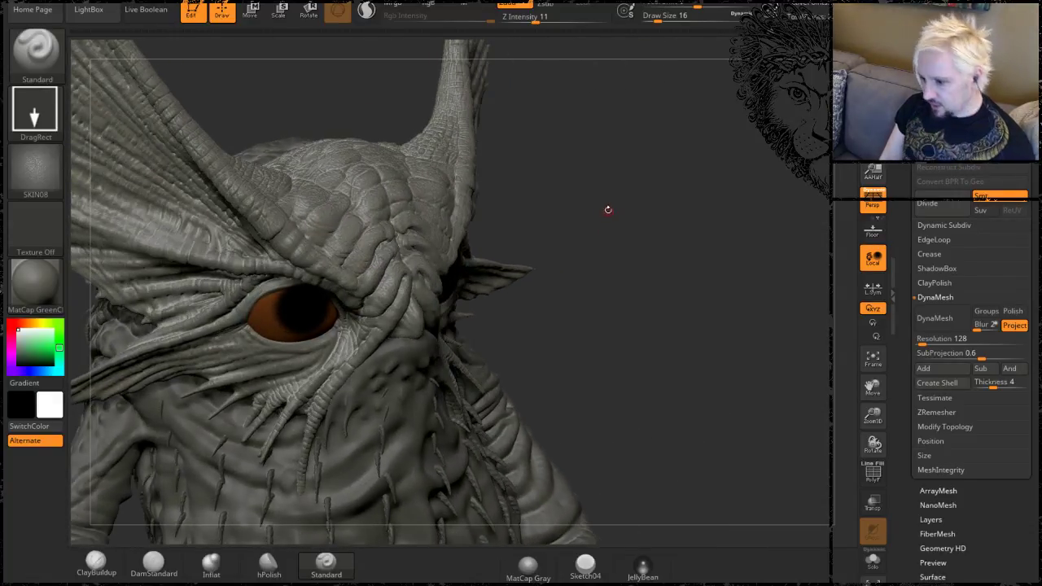
pyautogui.moveTo(626, 214)
pyautogui.mouseDown()
pyautogui.moveTo(638, 220)
pyautogui.moveTo(402, 327)
pyautogui.mouseUp()
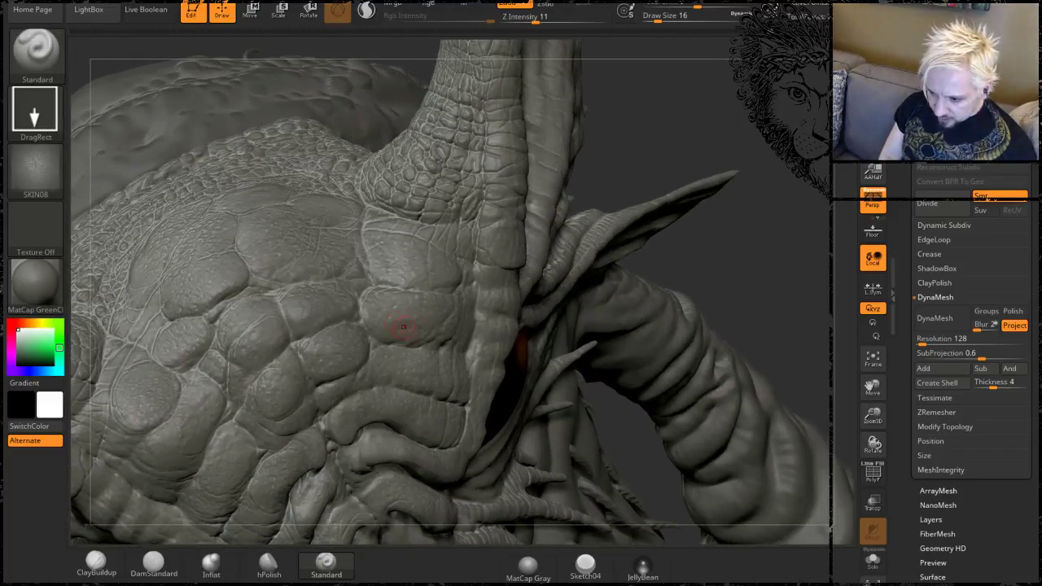
pyautogui.moveTo(658, 152)
pyautogui.mouseDown()
pyautogui.moveTo(715, 110)
pyautogui.moveTo(703, 269)
pyautogui.moveTo(713, 278)
pyautogui.mouseUp()
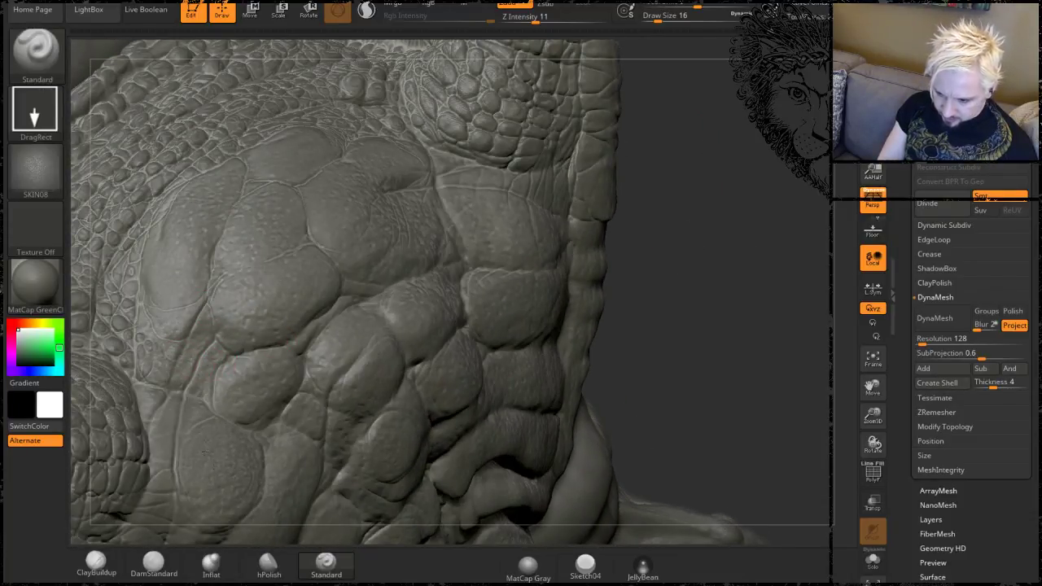
pyautogui.moveTo(698, 241)
pyautogui.mouseDown()
pyautogui.moveTo(698, 259)
pyautogui.moveTo(664, 204)
pyautogui.mouseUp()
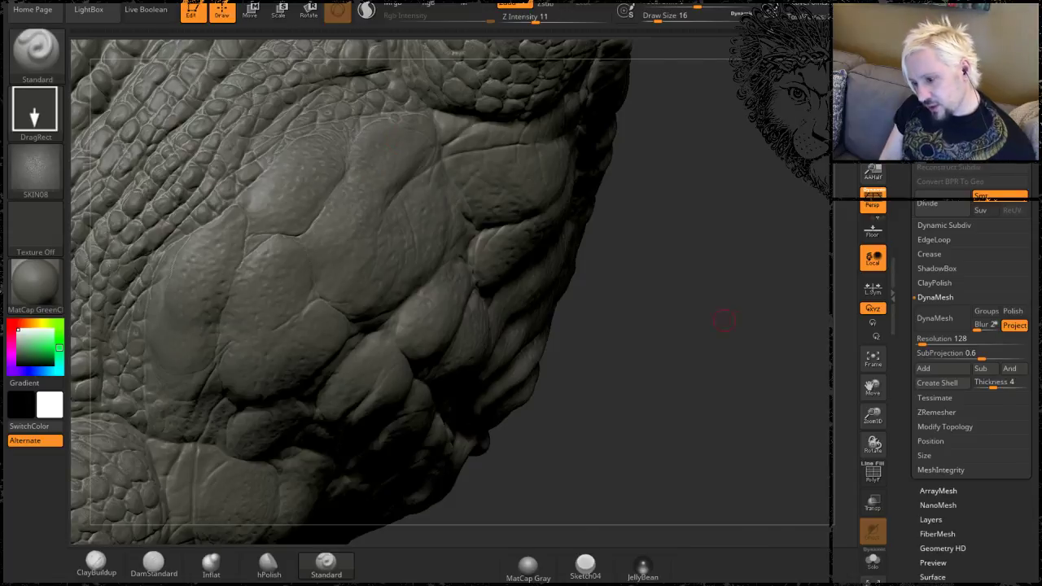
pyautogui.moveTo(721, 317)
pyautogui.mouseDown()
pyautogui.moveTo(701, 289)
pyautogui.moveTo(712, 220)
pyautogui.mouseUp()
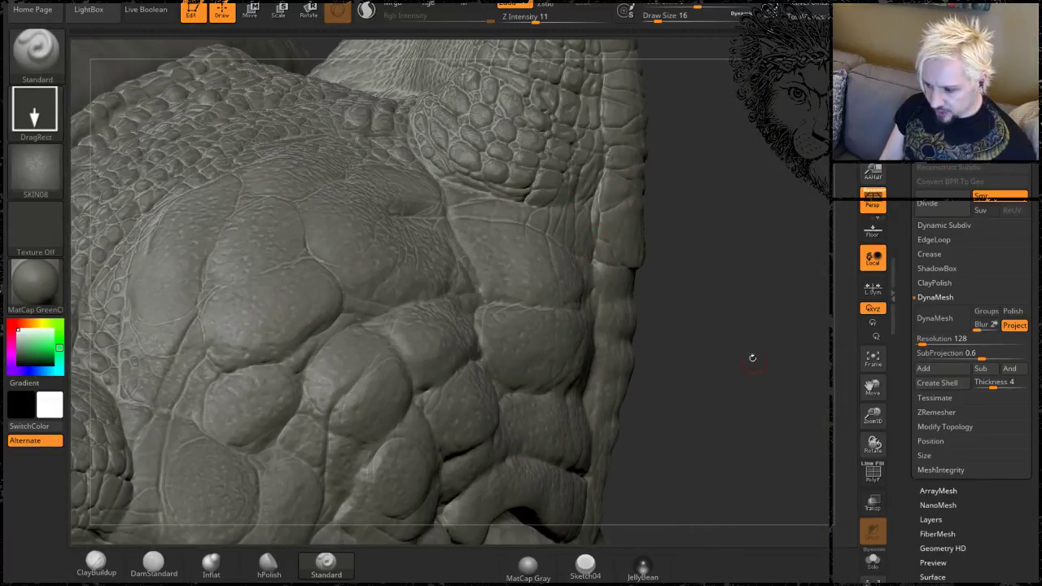
pyautogui.moveTo(751, 355)
pyautogui.mouseDown()
pyautogui.moveTo(714, 331)
pyautogui.moveTo(724, 300)
pyautogui.moveTo(684, 260)
pyautogui.mouseUp()
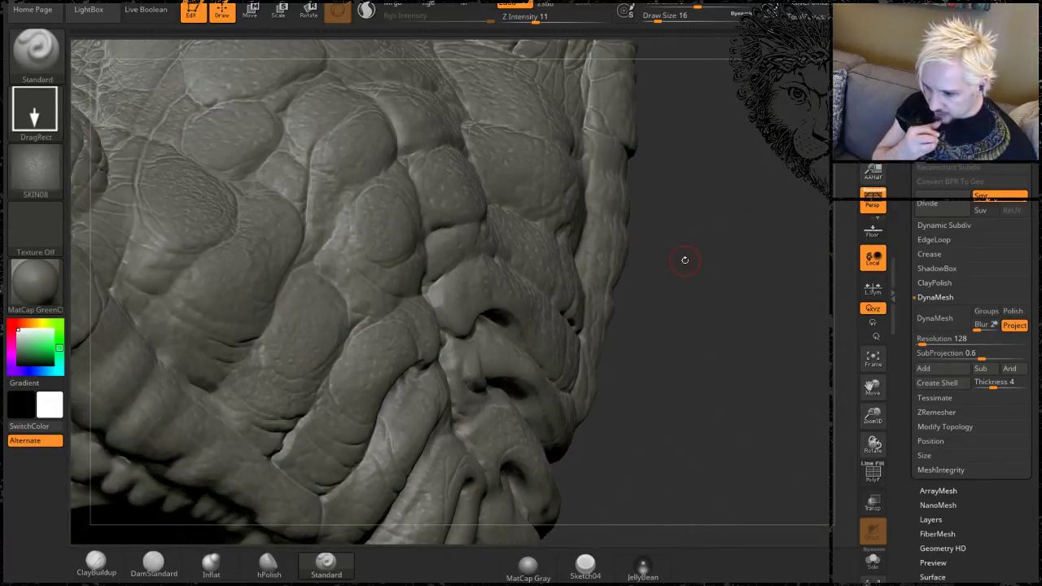
pyautogui.moveTo(746, 298)
pyautogui.mouseDown()
pyautogui.moveTo(724, 346)
pyautogui.moveTo(786, 351)
pyautogui.moveTo(688, 321)
pyautogui.moveTo(757, 346)
pyautogui.mouseUp()
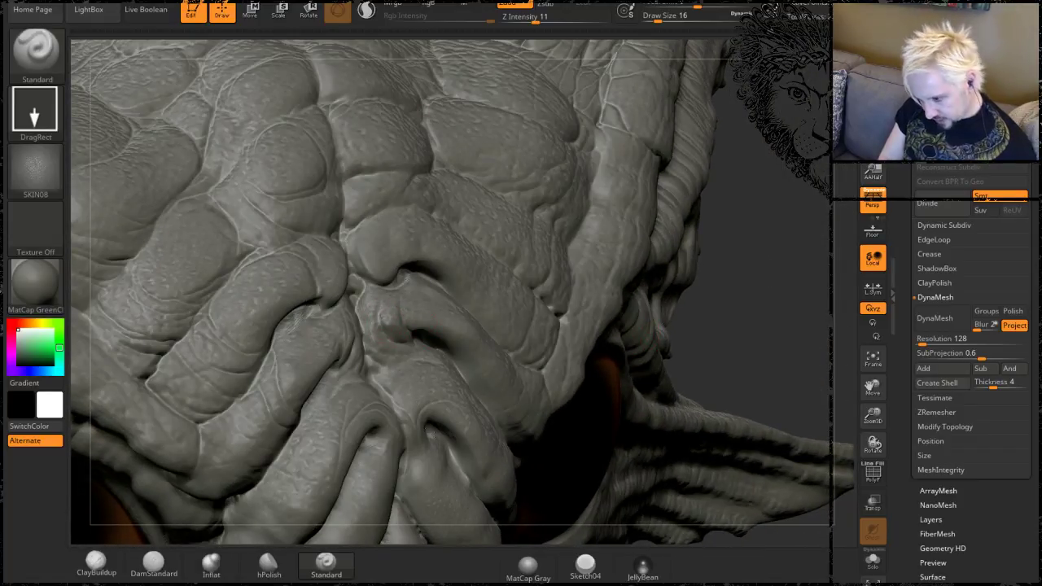
pyautogui.moveTo(733, 284); pyautogui.dragTo(707, 209)
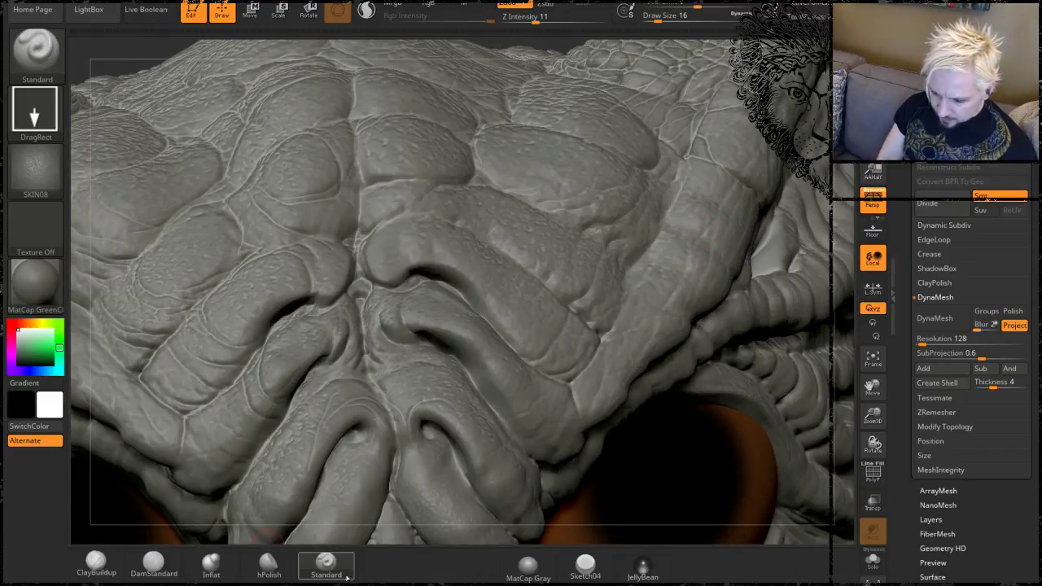
# Switch the Standard brush's alpha to Leathery Skin99 and stamp fine leathery wrinkles onto the forehead scales above the brow folds.
pyautogui.click(35, 177)
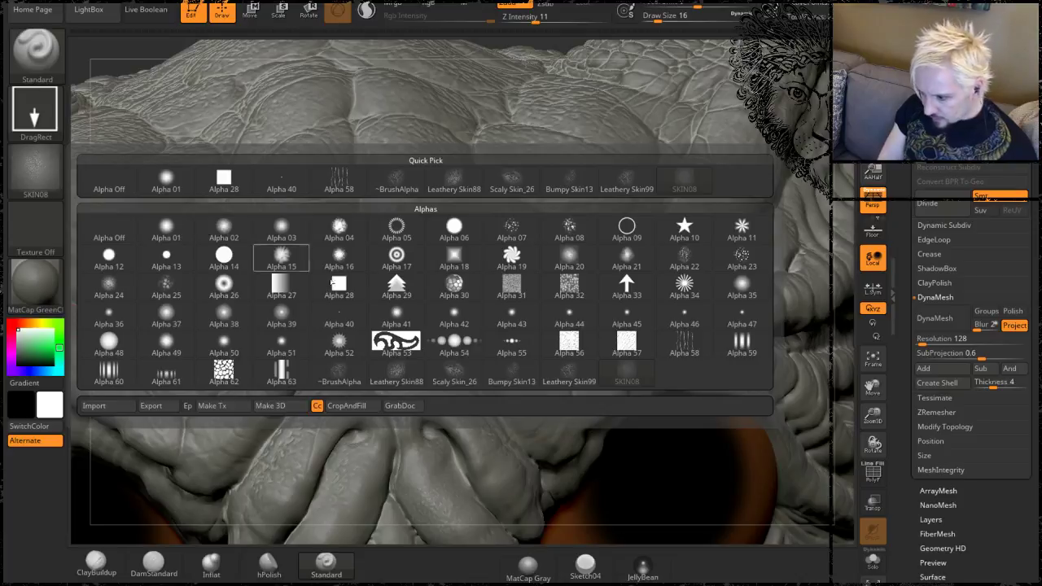
pyautogui.click(560, 380)
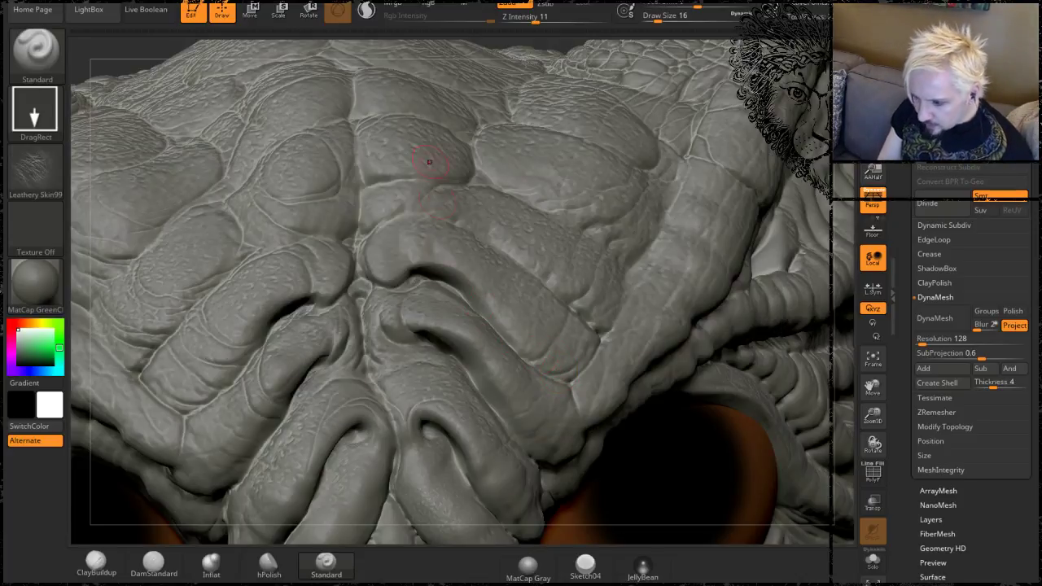
pyautogui.moveTo(632, 316); pyautogui.dragTo(649, 454)
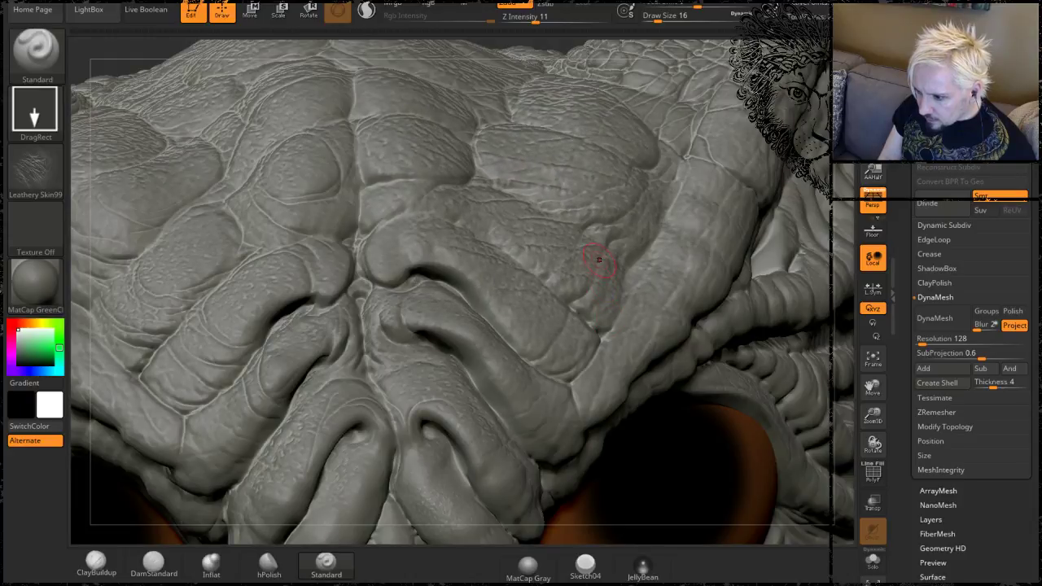
pyautogui.press('ctrl')
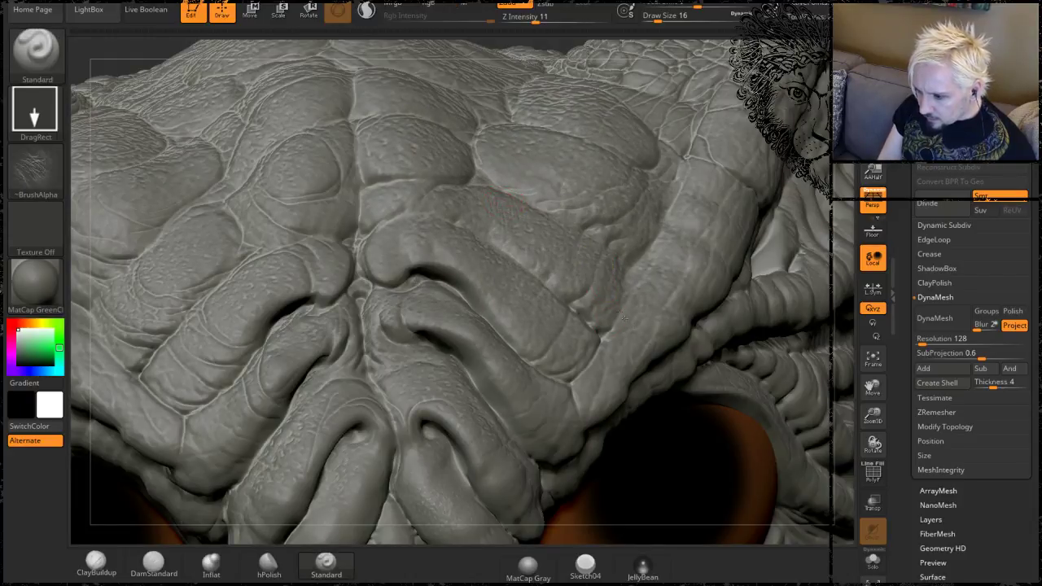
pyautogui.moveTo(495, 200)
pyautogui.mouseDown()
pyautogui.moveTo(533, 222)
pyautogui.moveTo(570, 220)
pyautogui.moveTo(729, 169)
pyautogui.moveTo(701, 179)
pyautogui.mouseUp()
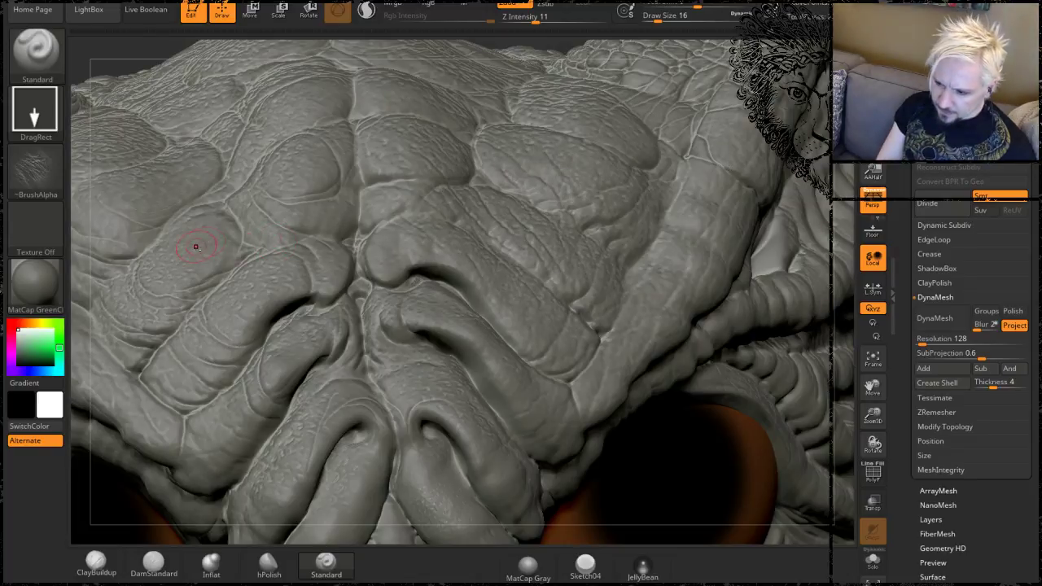
# Spread the leathery wrinkle texture over the remaining forehead scales, up to the crown and the base of the horns.
pyautogui.moveTo(194, 244)
pyautogui.mouseDown()
pyautogui.moveTo(259, 222)
pyautogui.moveTo(249, 232)
pyautogui.moveTo(254, 213)
pyautogui.moveTo(240, 273)
pyautogui.moveTo(262, 292)
pyautogui.moveTo(244, 260)
pyautogui.moveTo(261, 276)
pyautogui.mouseUp()
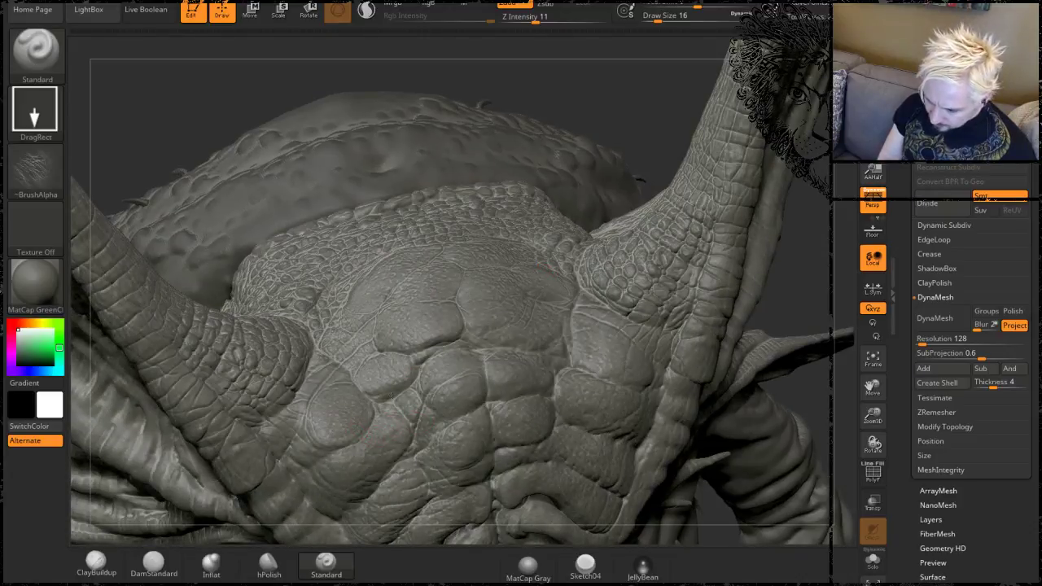
pyautogui.moveTo(348, 420)
pyautogui.mouseDown()
pyautogui.moveTo(568, 380)
pyautogui.moveTo(579, 363)
pyautogui.moveTo(613, 375)
pyautogui.mouseUp()
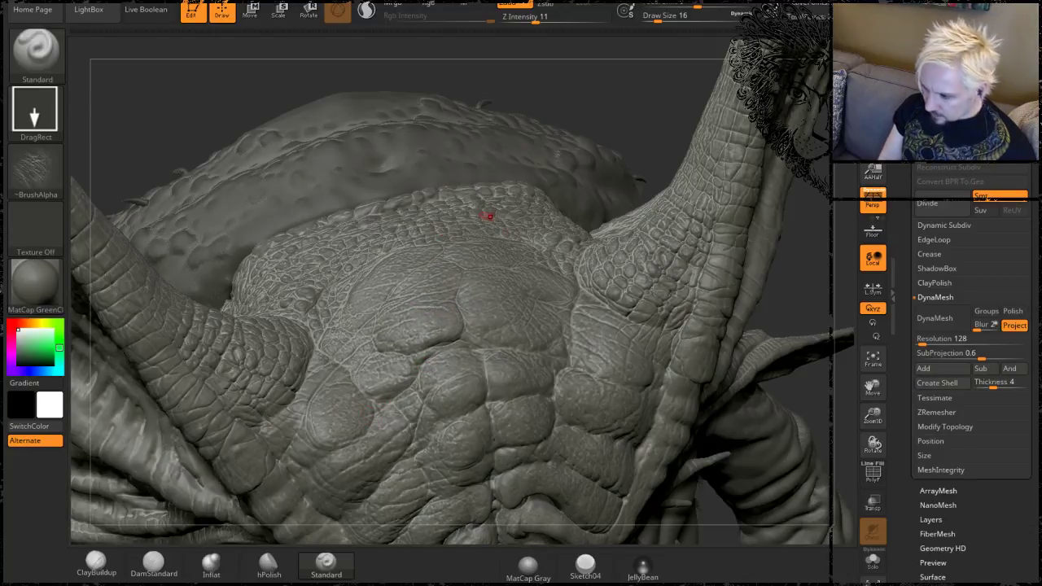
pyautogui.moveTo(805, 275)
pyautogui.mouseDown()
pyautogui.moveTo(735, 212)
pyautogui.moveTo(695, 199)
pyautogui.moveTo(678, 209)
pyautogui.mouseUp()
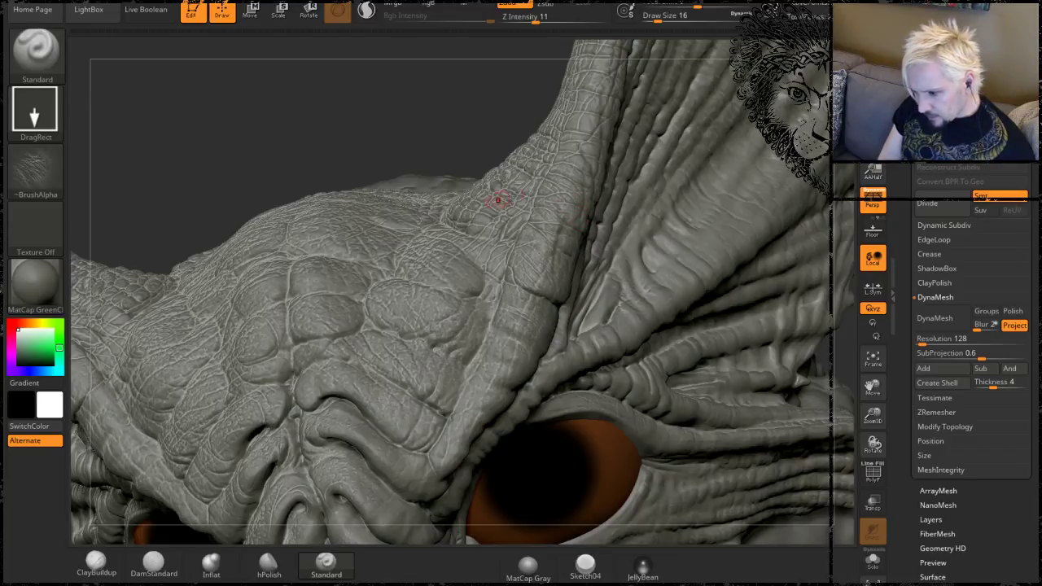
pyautogui.moveTo(249, 152); pyautogui.dragTo(431, 155)
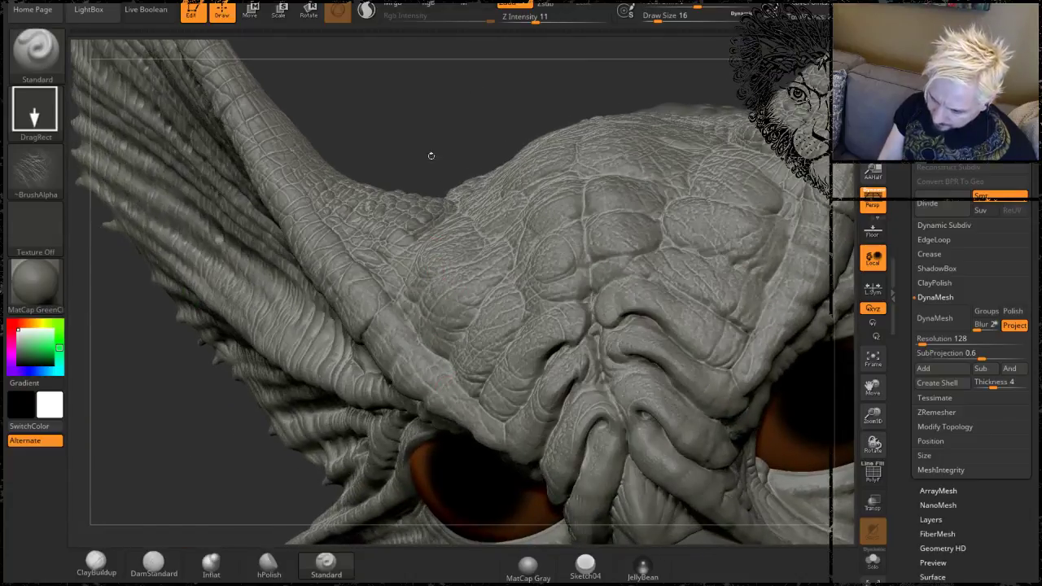
# Stamp the leathery texture along the brow ridge, switching the head to a lower subdivision level and back up twice.
pyautogui.hotkey('shift', 'd')
pyautogui.press('d')
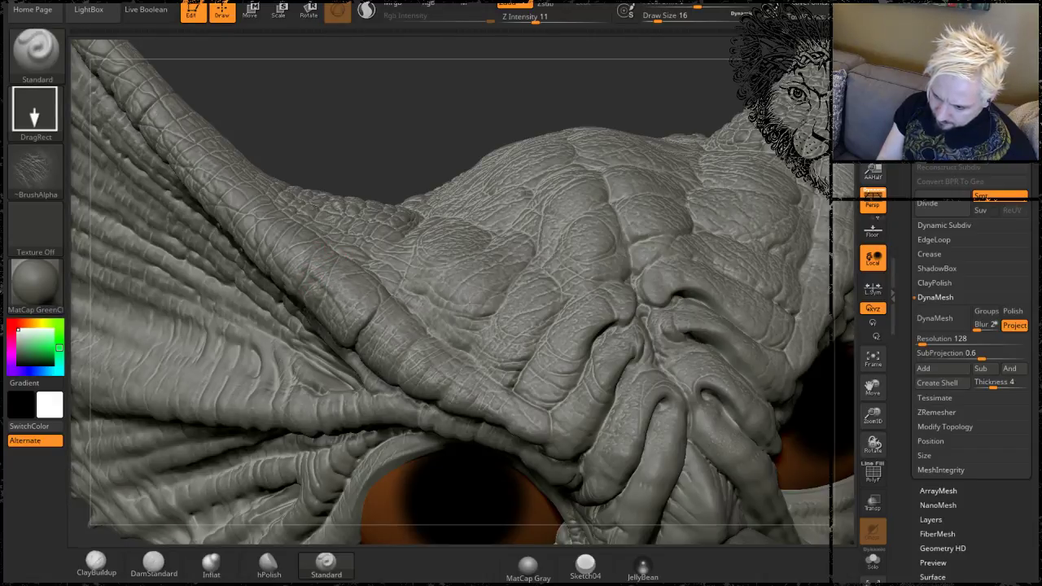
pyautogui.hotkey('shift', 'd')
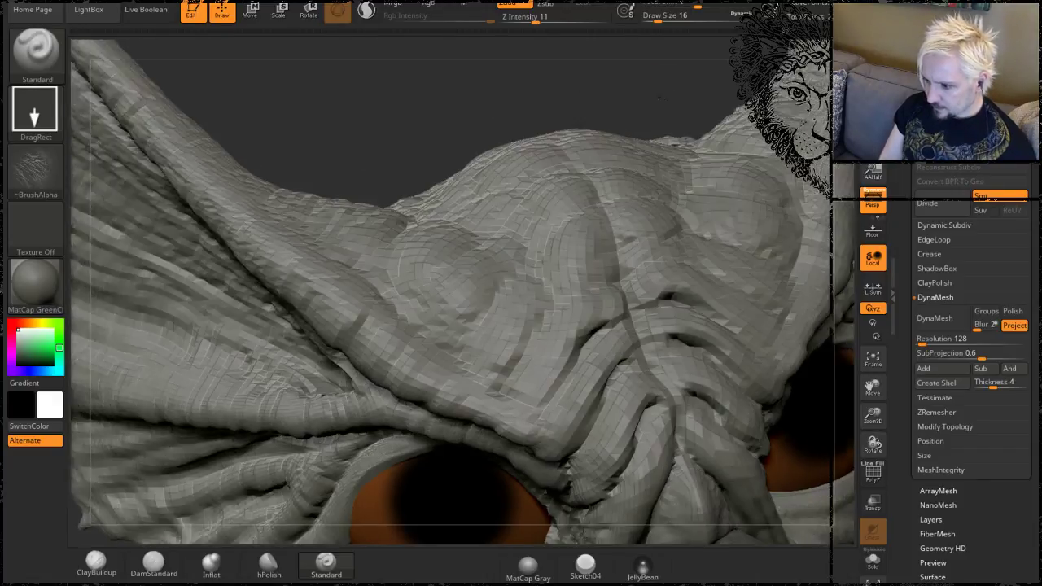
pyautogui.press('d')
# Stamp the leathery texture onto the central brow folds and the long folds running down between the eyes.
pyautogui.moveTo(660, 99)
pyautogui.mouseDown()
pyautogui.moveTo(549, 102)
pyautogui.moveTo(545, 457)
pyautogui.mouseUp()
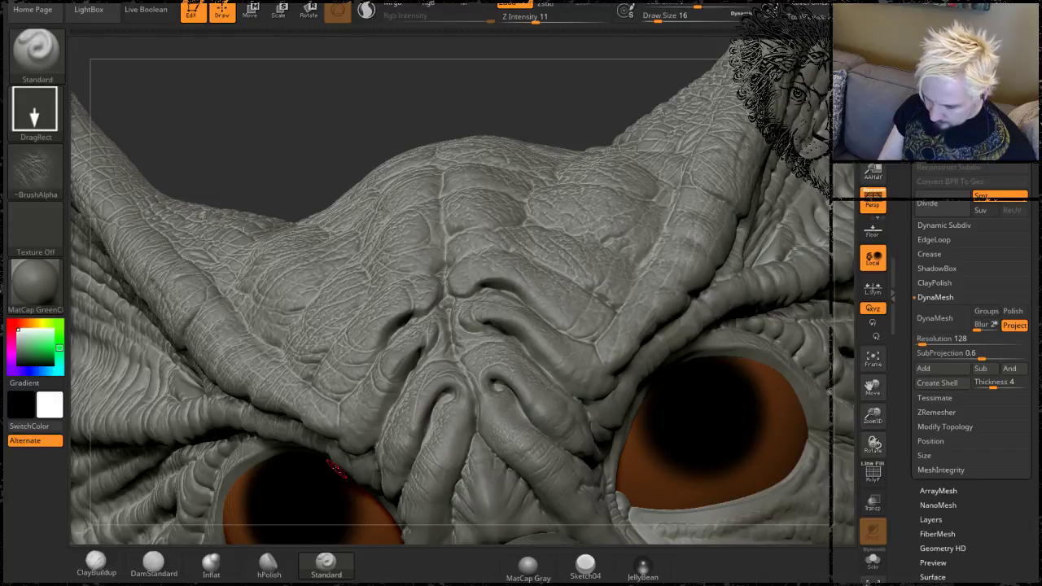
pyautogui.moveTo(289, 148)
pyautogui.mouseDown()
pyautogui.moveTo(350, 101)
pyautogui.moveTo(457, 446)
pyautogui.mouseUp()
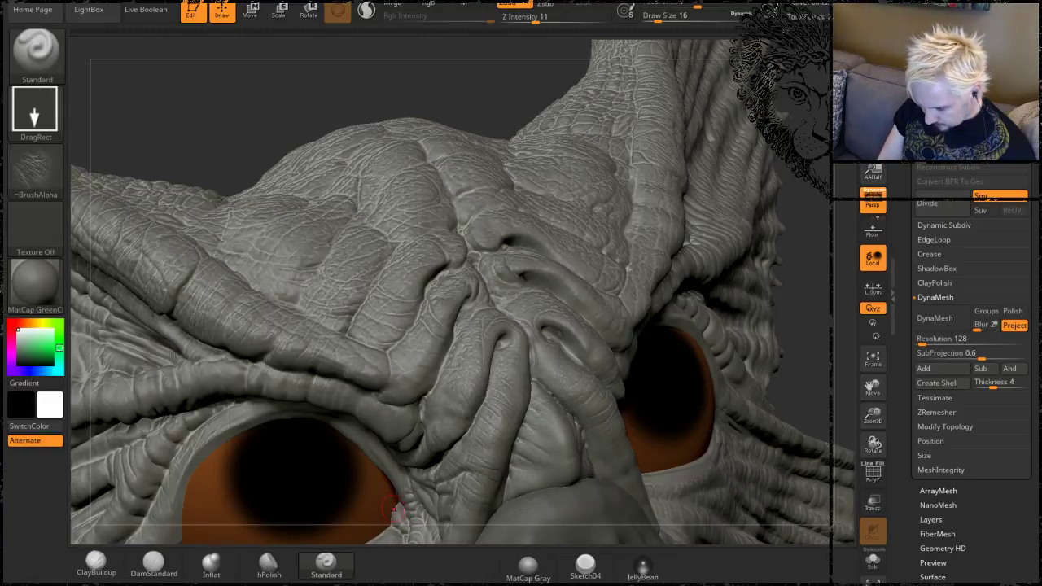
pyautogui.keyDown('alt'); pyautogui.moveTo(805, 303); pyautogui.dragTo(661, 145); pyautogui.keyUp('alt')
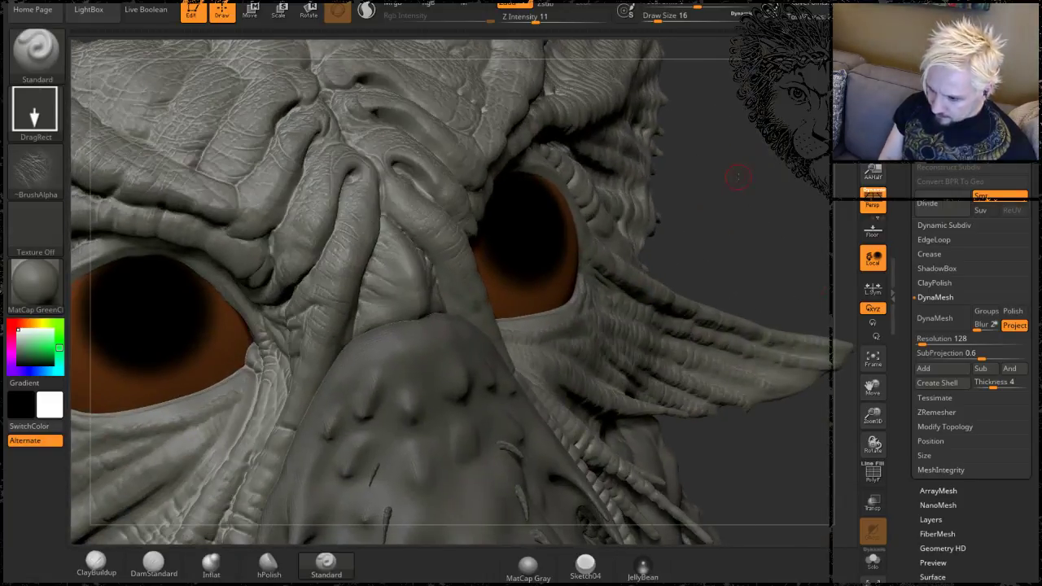
pyautogui.moveTo(735, 174)
pyautogui.mouseDown()
pyautogui.moveTo(719, 193)
pyautogui.moveTo(509, 306)
pyautogui.mouseUp()
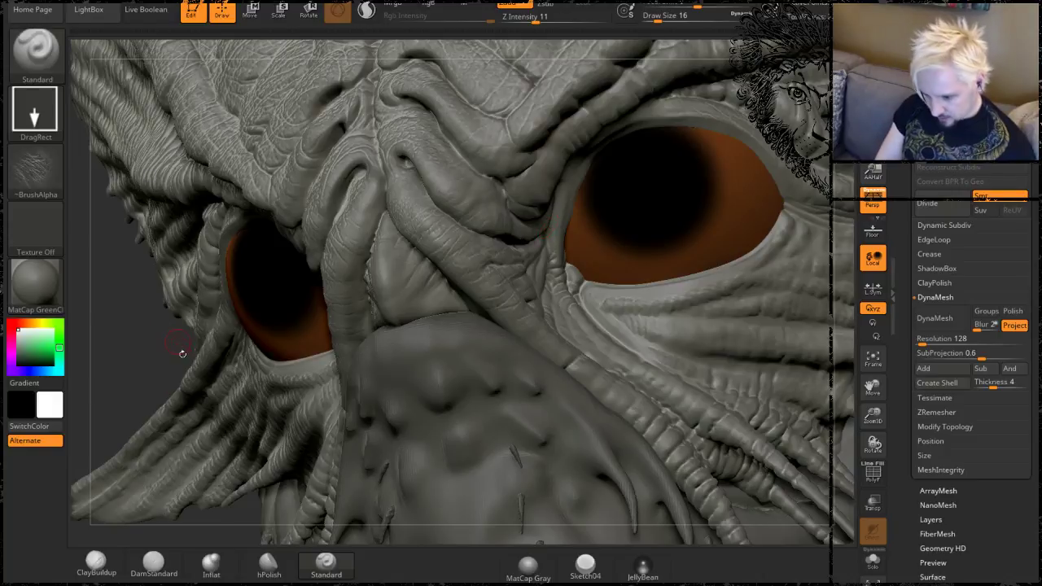
# Texture the folds beside the nose and the creased skin at the inner eye corner with the leathery alpha.
pyautogui.moveTo(183, 354)
pyautogui.mouseDown()
pyautogui.moveTo(169, 291)
pyautogui.moveTo(280, 285)
pyautogui.mouseUp()
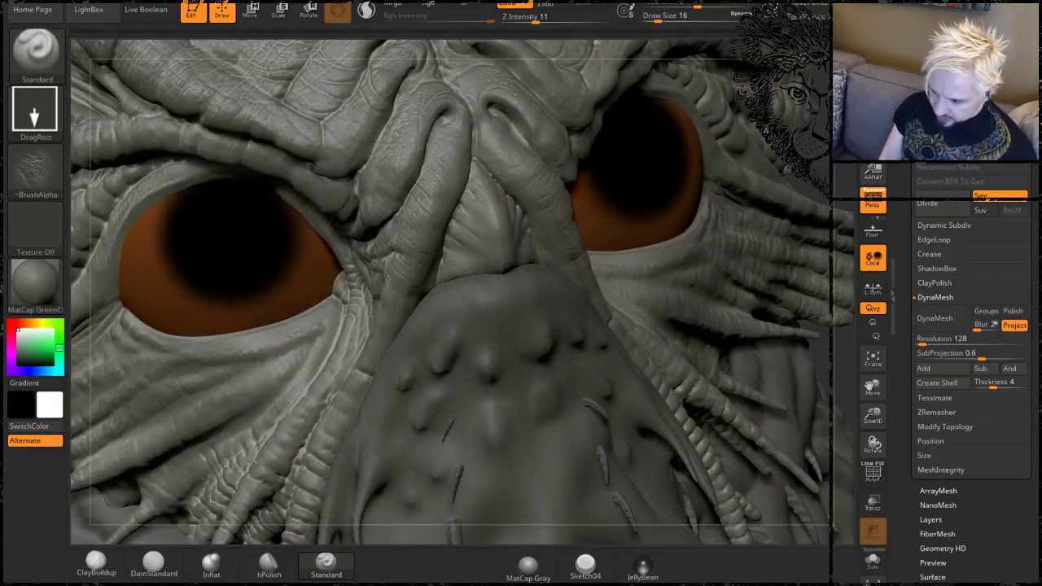
pyautogui.moveTo(823, 148)
pyautogui.mouseDown()
pyautogui.moveTo(822, 260)
pyautogui.moveTo(832, 260)
pyautogui.mouseUp()
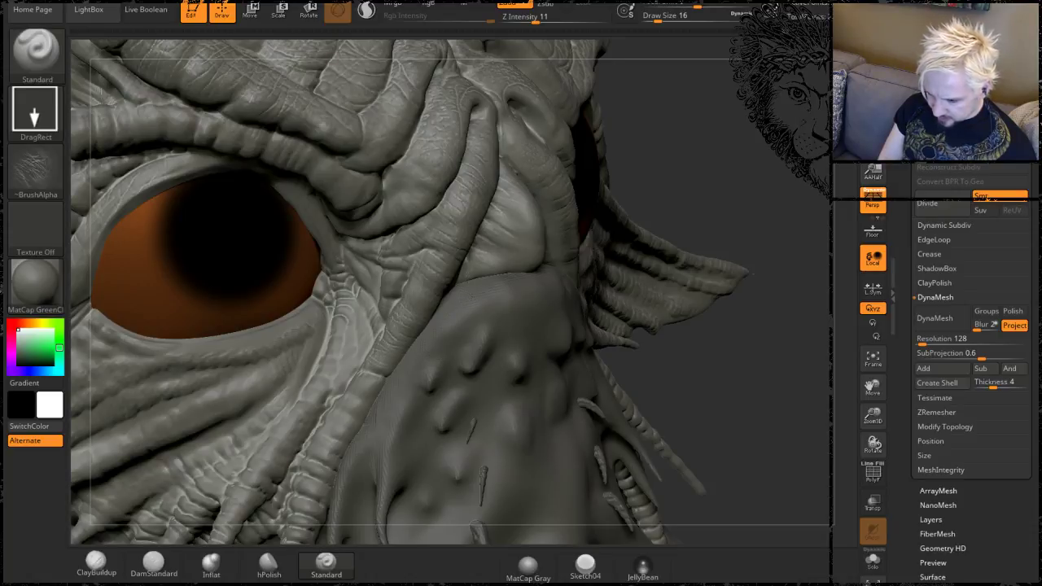
pyautogui.moveTo(732, 162)
pyautogui.mouseDown()
pyautogui.moveTo(839, 268)
pyautogui.moveTo(841, 224)
pyautogui.moveTo(472, 307)
pyautogui.mouseUp()
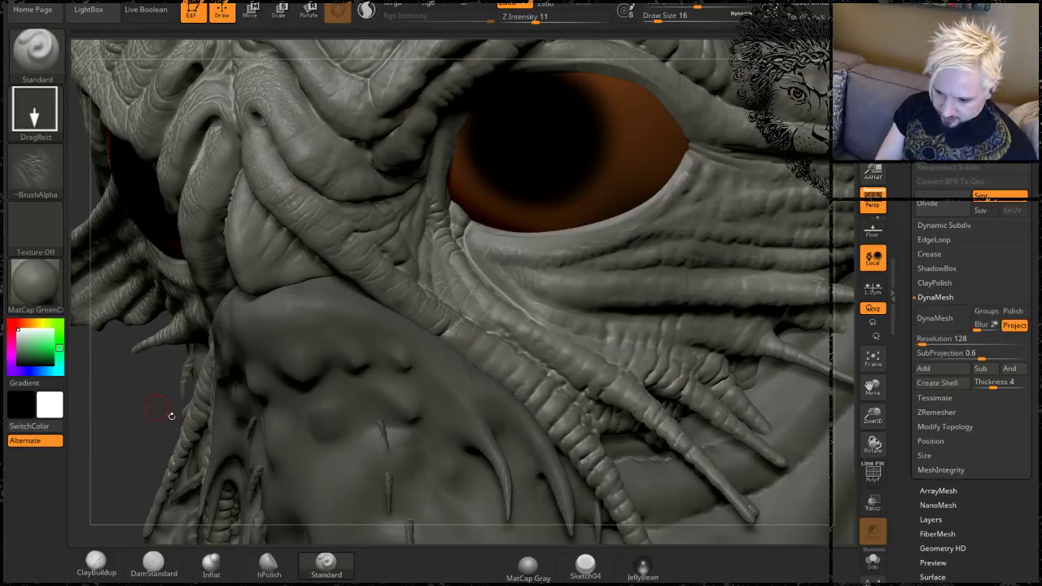
pyautogui.moveTo(171, 416); pyautogui.dragTo(399, 239)
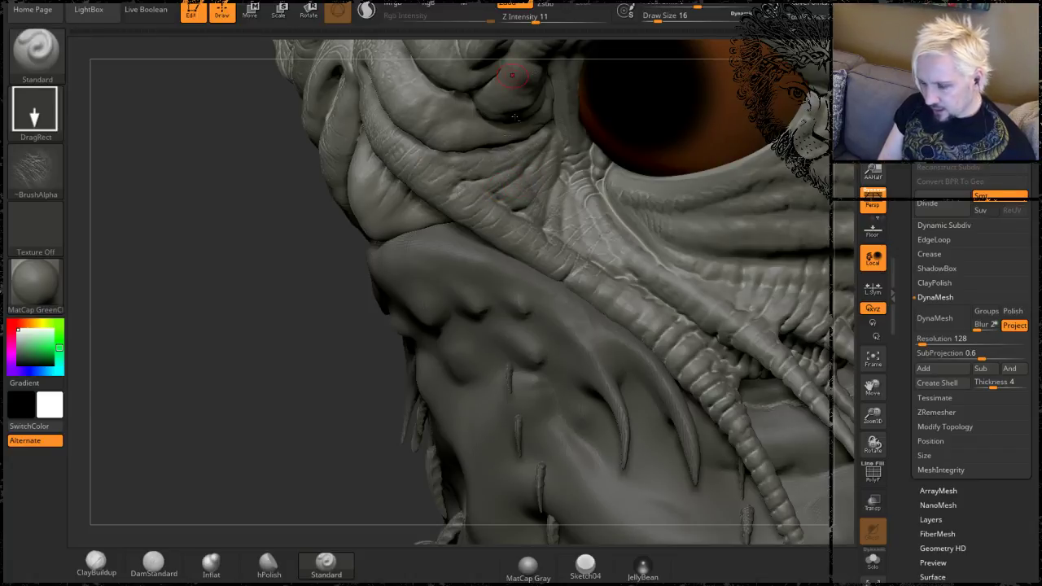
pyautogui.moveTo(318, 207)
pyautogui.mouseDown()
pyautogui.moveTo(203, 365)
pyautogui.moveTo(277, 301)
pyautogui.moveTo(384, 274)
pyautogui.mouseUp()
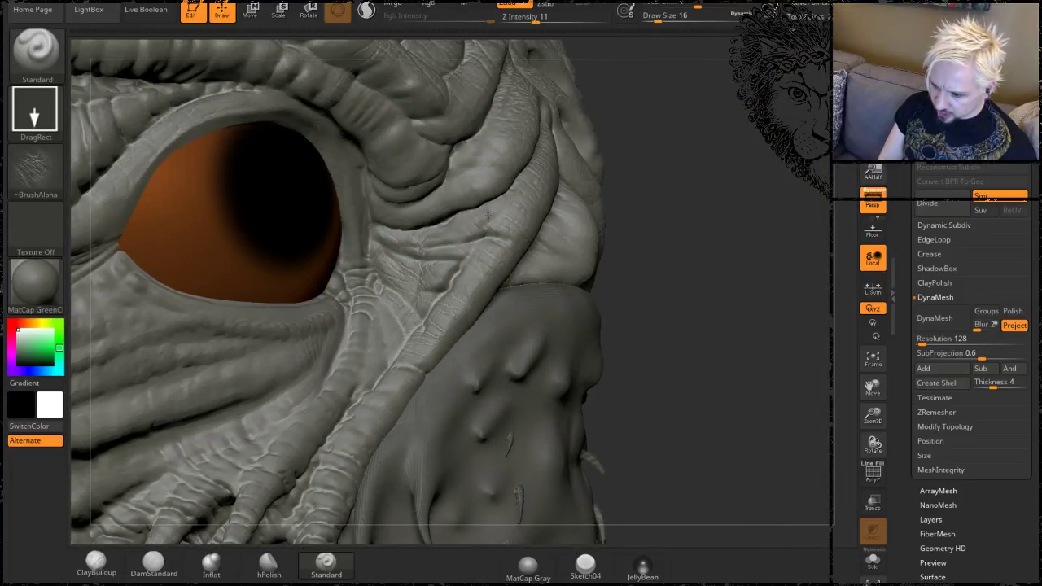
# Add leathery wrinkles to the brow folds above the inner eye corner and to the fold running beside the nose.
pyautogui.moveTo(680, 122); pyautogui.dragTo(624, 102)
pyautogui.moveTo(635, 152); pyautogui.dragTo(456, 219)
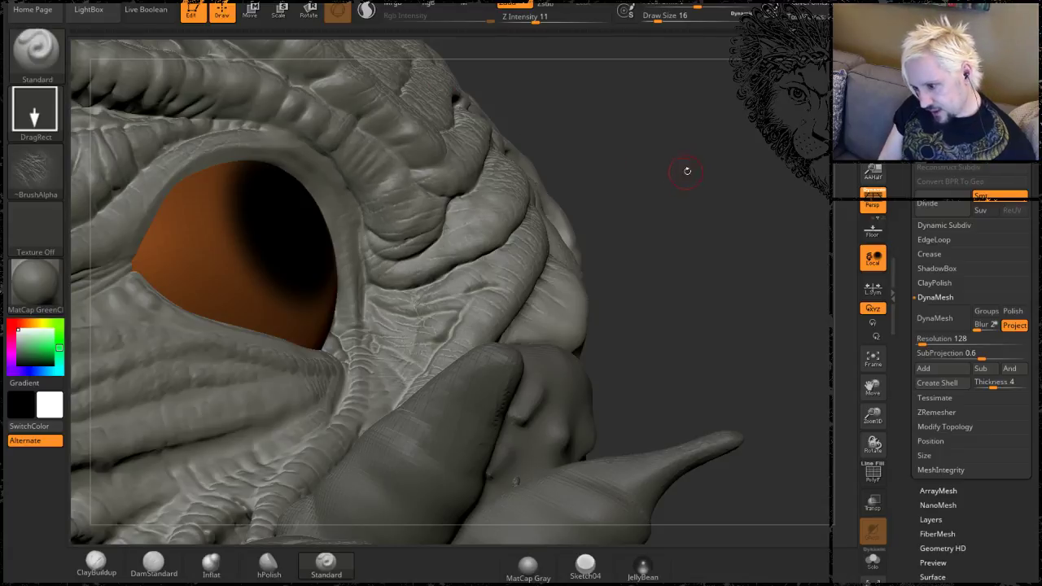
pyautogui.moveTo(684, 170)
pyautogui.mouseDown()
pyautogui.moveTo(586, 228)
pyautogui.moveTo(442, 198)
pyautogui.moveTo(264, 192)
pyautogui.moveTo(570, 154)
pyautogui.mouseUp()
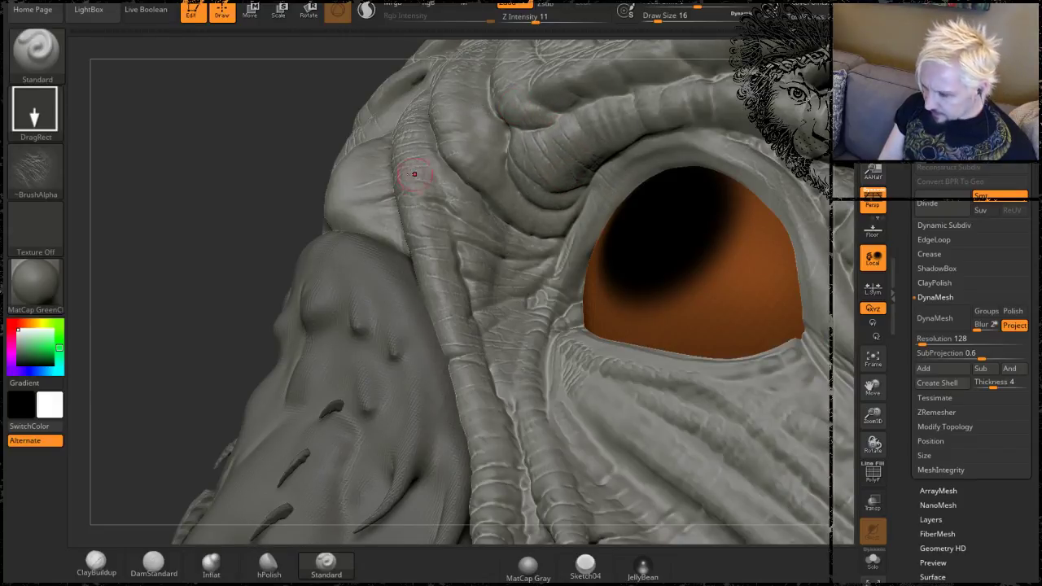
pyautogui.moveTo(213, 179); pyautogui.dragTo(233, 205)
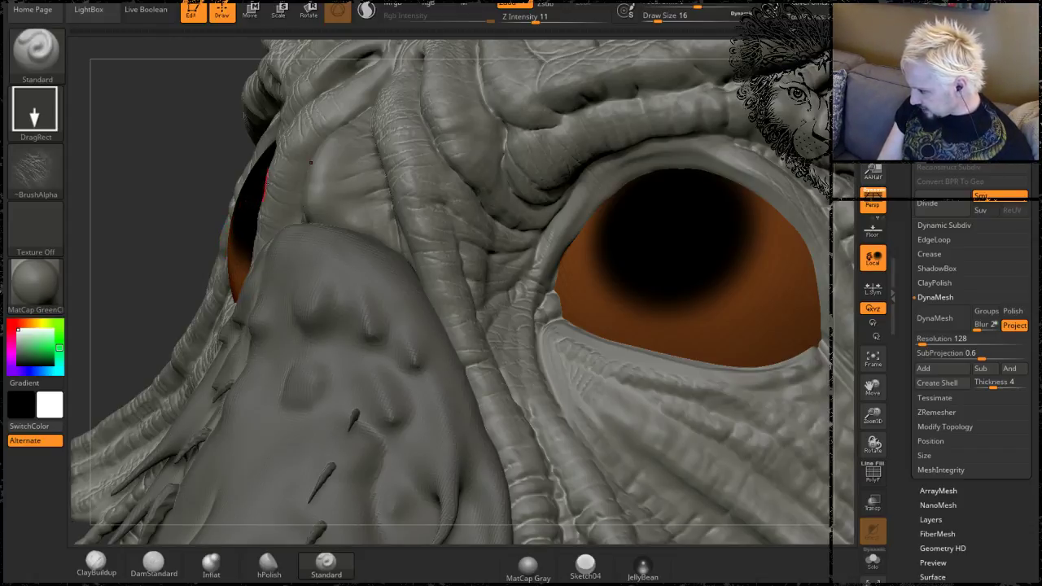
pyautogui.moveTo(119, 161)
pyautogui.mouseDown()
pyautogui.moveTo(724, 229)
pyautogui.moveTo(753, 252)
pyautogui.mouseUp()
pyautogui.moveTo(761, 408)
pyautogui.keyDown('alt'); pyautogui.mouseDown()
pyautogui.moveTo(660, 133)
pyautogui.moveTo(643, 209)
pyautogui.moveTo(741, 208)
pyautogui.moveTo(591, 213)
pyautogui.mouseUp(); pyautogui.keyUp('alt')
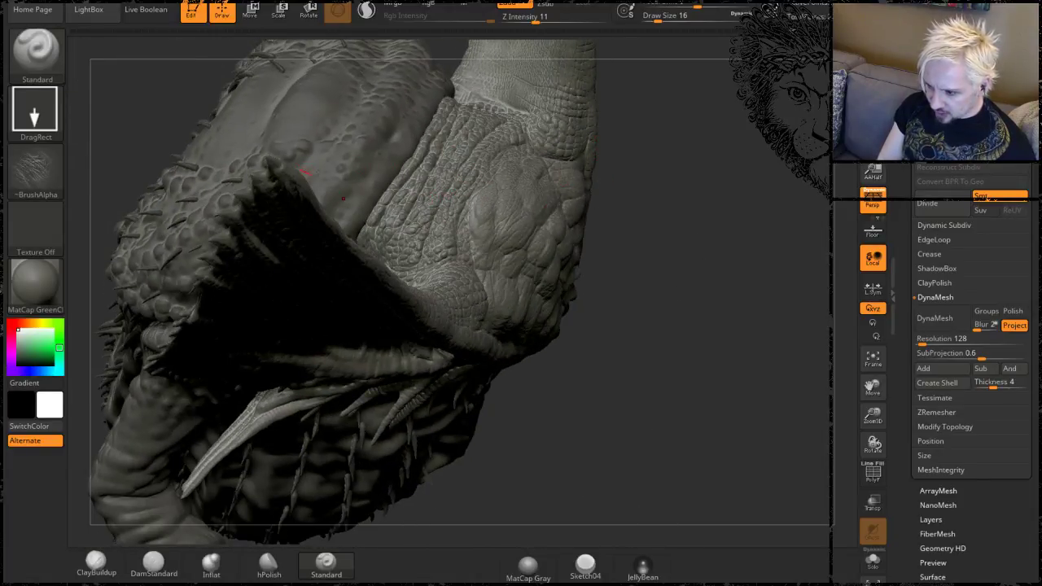
# Examine the head from the sides, front and above, checking the skin texture on the brow, forehead and horn bases.
pyautogui.moveTo(676, 158); pyautogui.dragTo(381, 233)
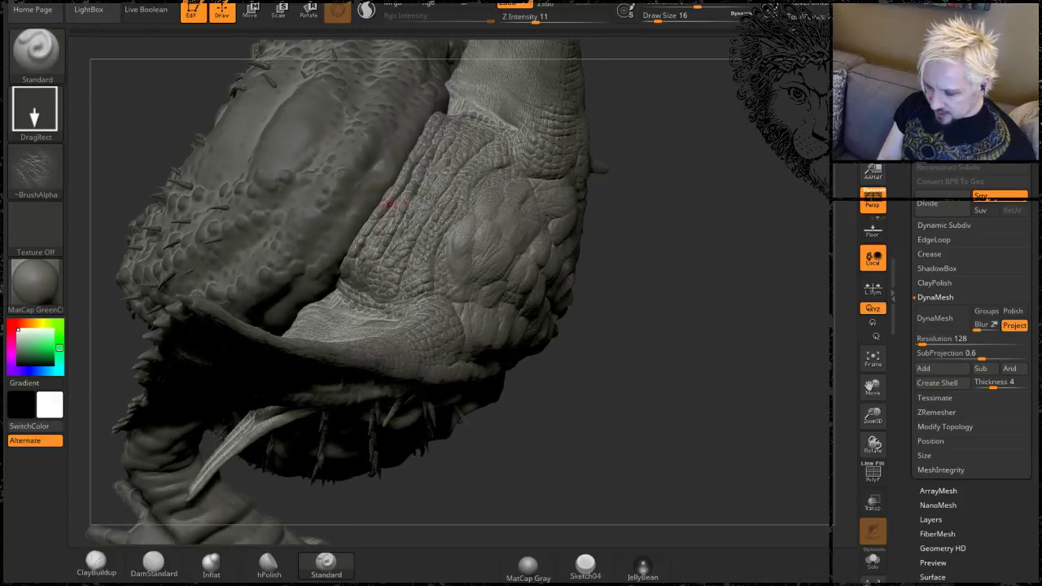
pyautogui.moveTo(356, 186); pyautogui.dragTo(501, 210)
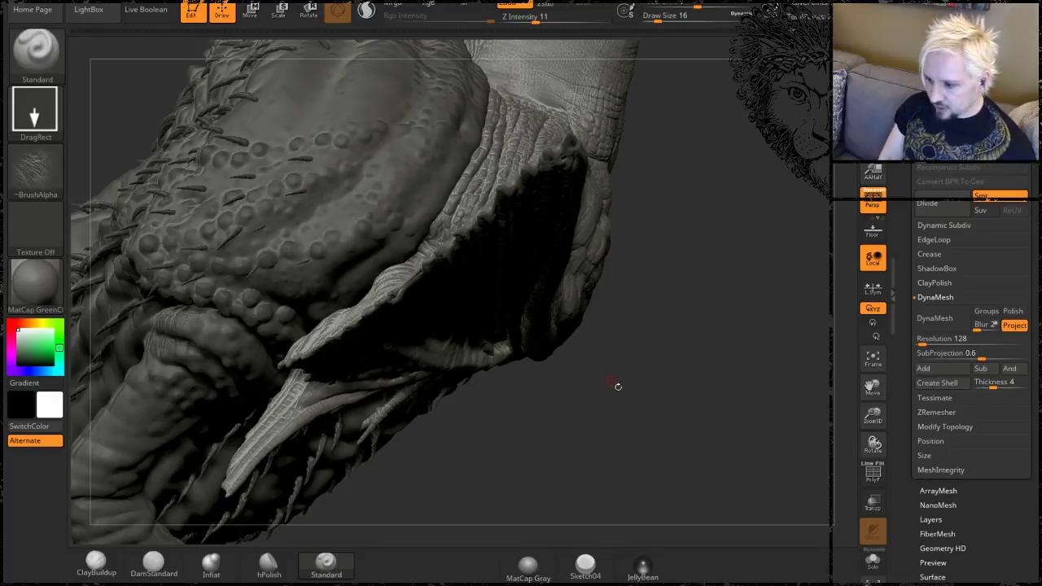
pyautogui.moveTo(618, 385); pyautogui.dragTo(465, 131)
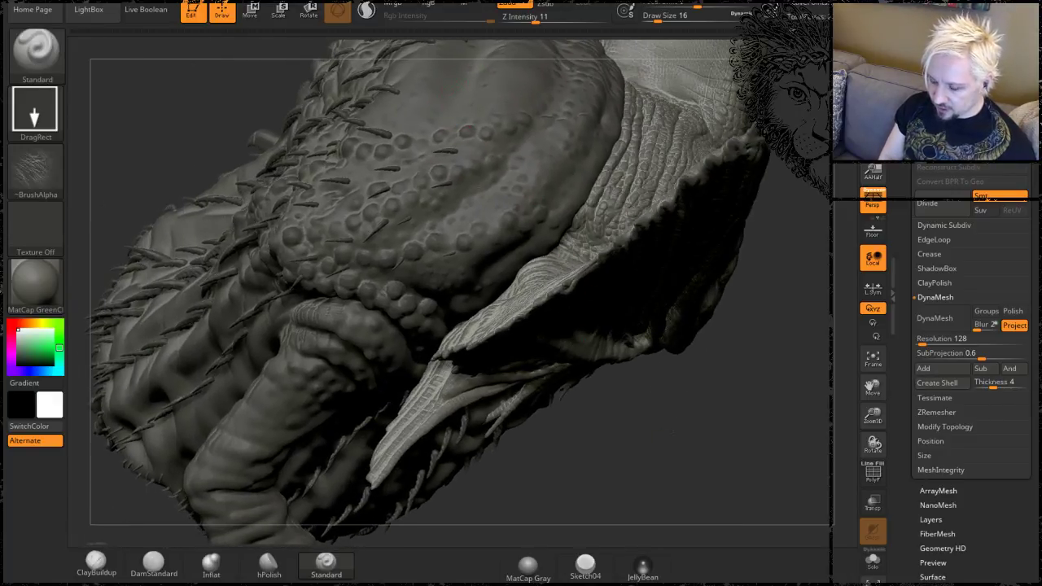
pyautogui.moveTo(537, 210); pyautogui.dragTo(406, 109)
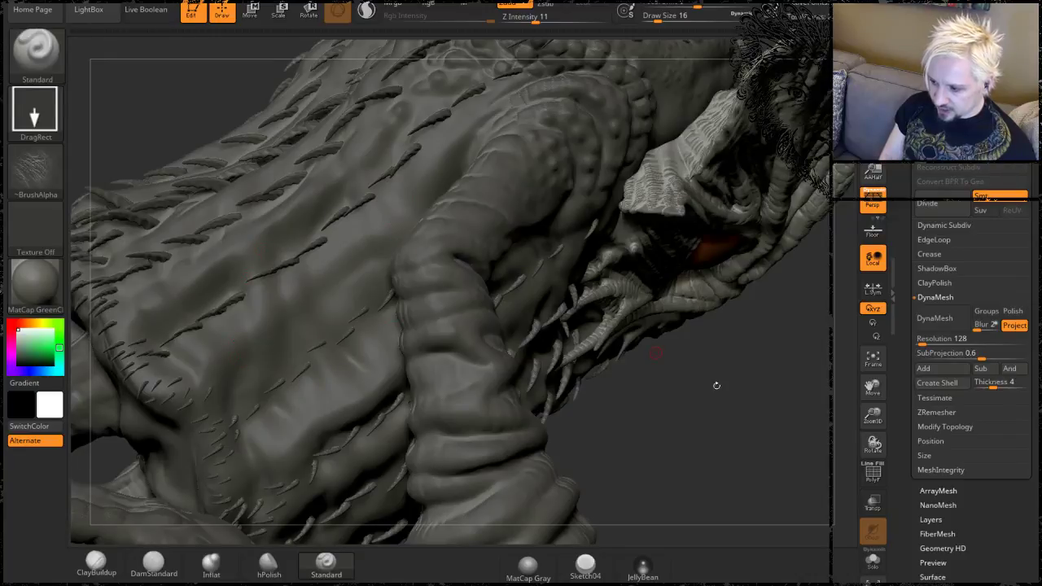
pyautogui.moveTo(731, 394)
pyautogui.mouseDown()
pyautogui.moveTo(425, 181)
pyautogui.moveTo(505, 122)
pyautogui.moveTo(517, 135)
pyautogui.mouseUp()
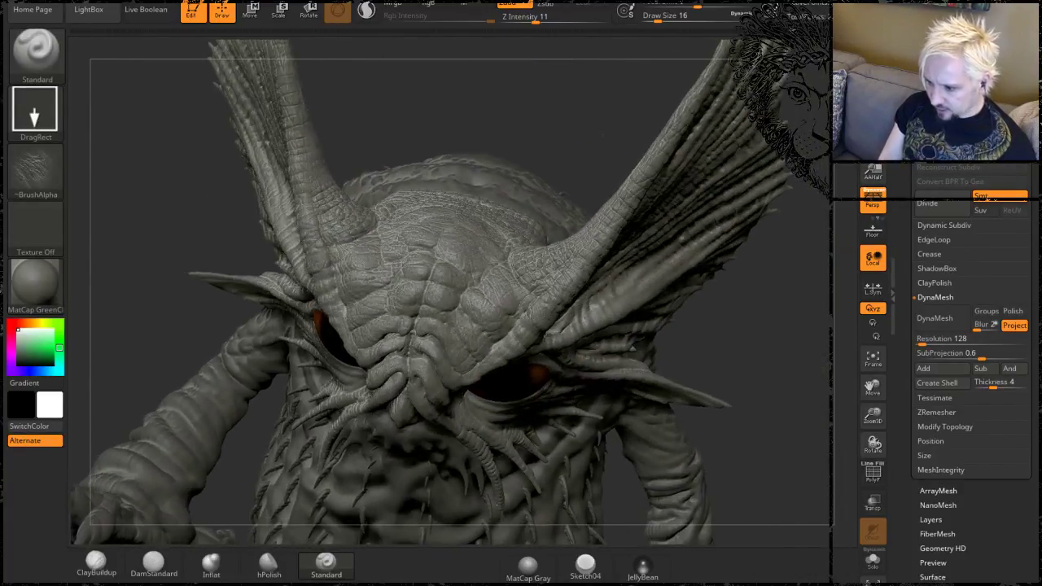
pyautogui.moveTo(592, 137)
pyautogui.mouseDown()
pyautogui.moveTo(635, 91)
pyautogui.moveTo(681, 86)
pyautogui.mouseUp()
pyautogui.moveTo(662, 44)
pyautogui.mouseDown()
pyautogui.moveTo(594, 168)
pyautogui.moveTo(564, 148)
pyautogui.moveTo(586, 93)
pyautogui.mouseUp()
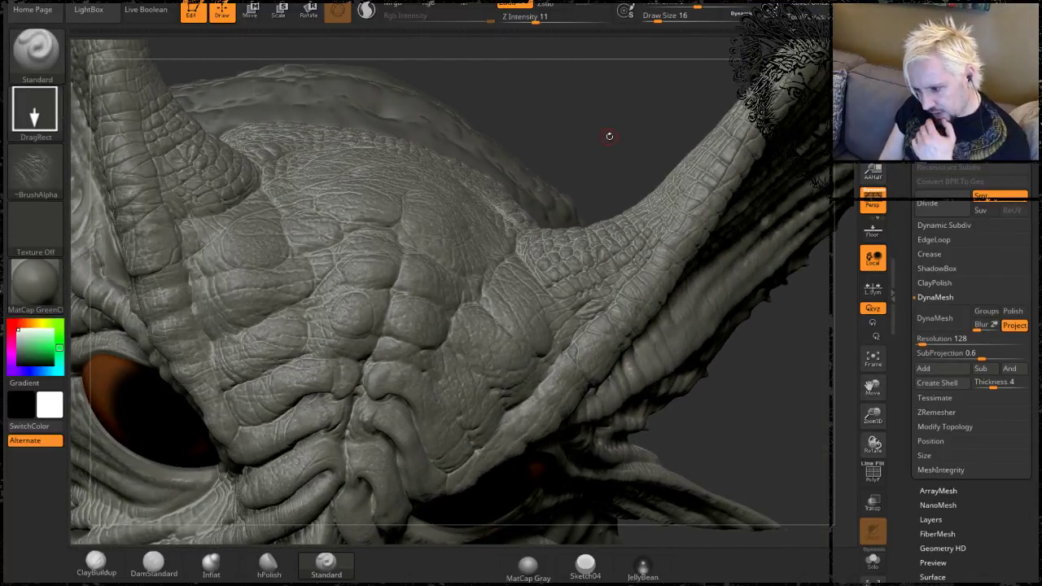
pyautogui.moveTo(596, 142)
pyautogui.mouseDown()
pyautogui.moveTo(594, 179)
pyautogui.moveTo(608, 155)
pyautogui.moveTo(477, 309)
pyautogui.mouseUp()
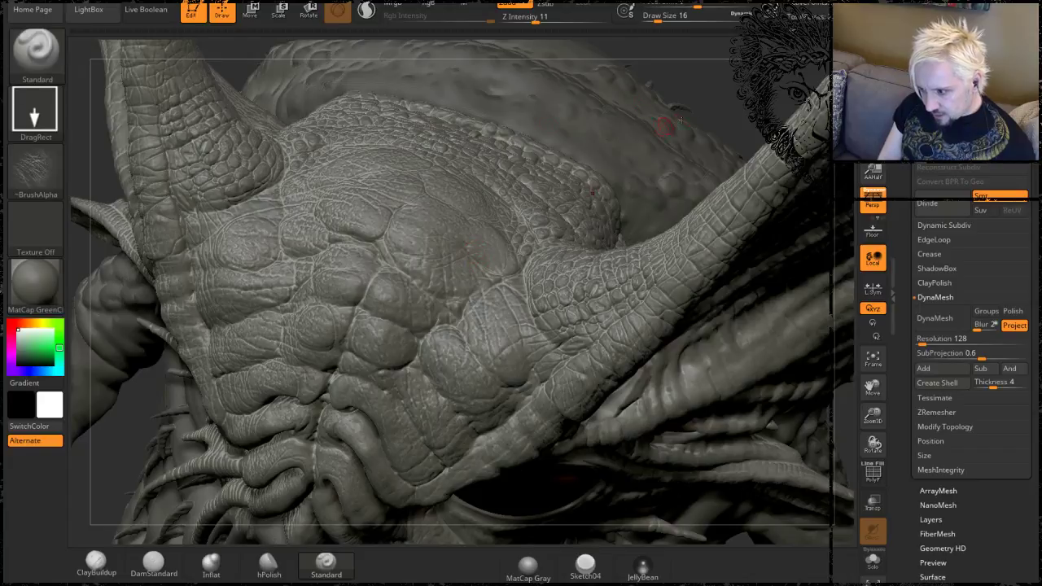
pyautogui.moveTo(666, 126); pyautogui.dragTo(518, 198)
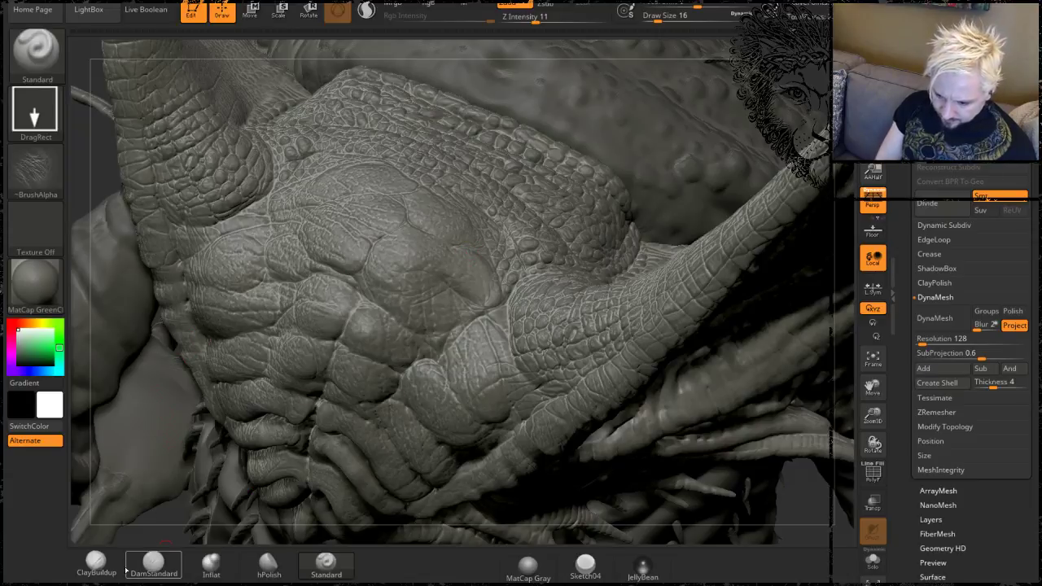
# Build small raised bumps along the edge of the smooth forehead folds with the FormSoft brush at draw size 6 and Z intensity 8.
pyautogui.click(90, 584)
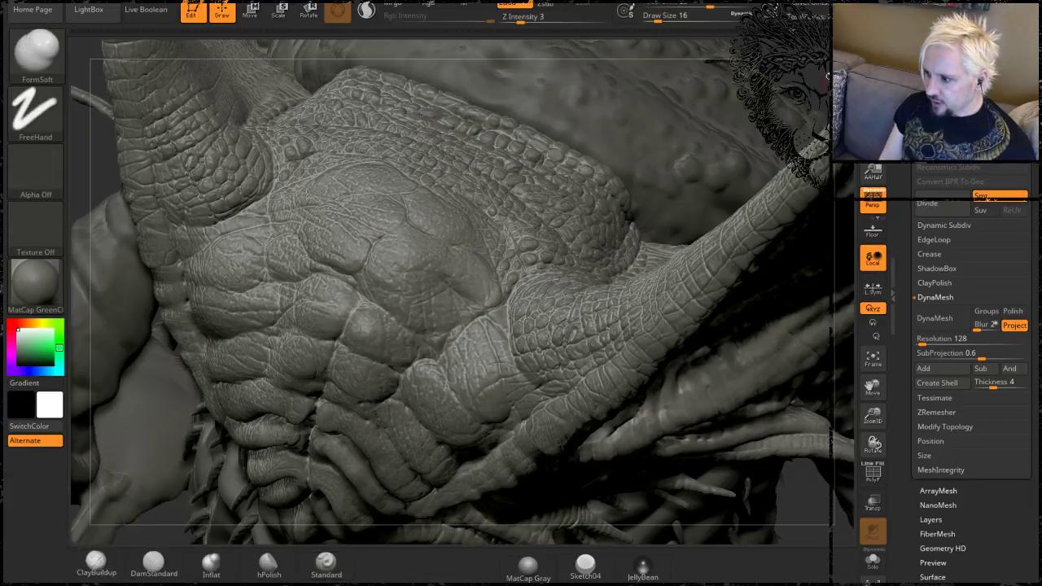
pyautogui.moveTo(175, 406); pyautogui.dragTo(85, 376)
pyautogui.keyDown('alt'); pyautogui.moveTo(81, 328); pyautogui.dragTo(72, 489); pyautogui.keyUp('alt')
pyautogui.press('space')
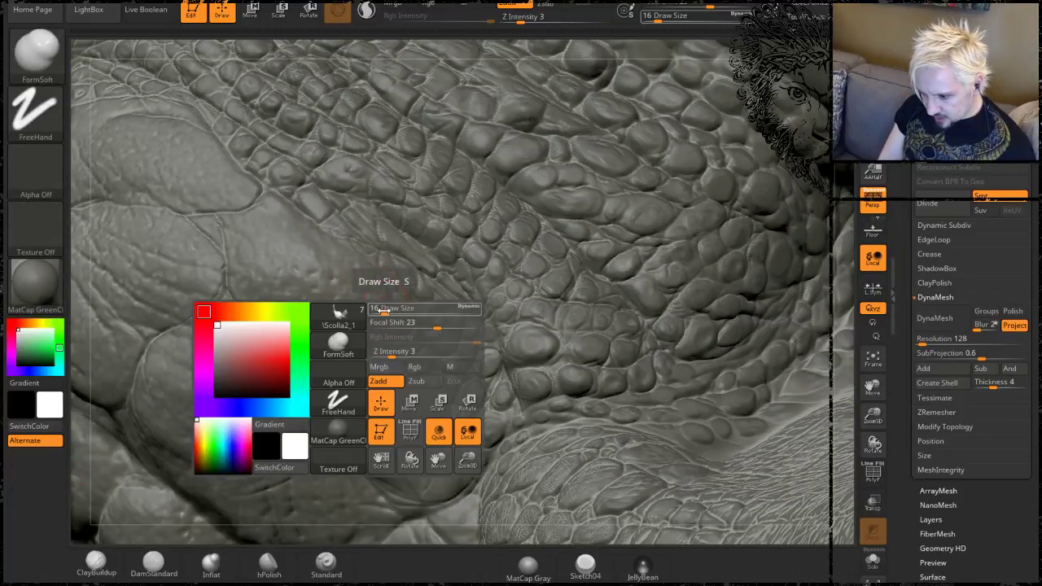
pyautogui.moveTo(384, 311); pyautogui.dragTo(377, 312)
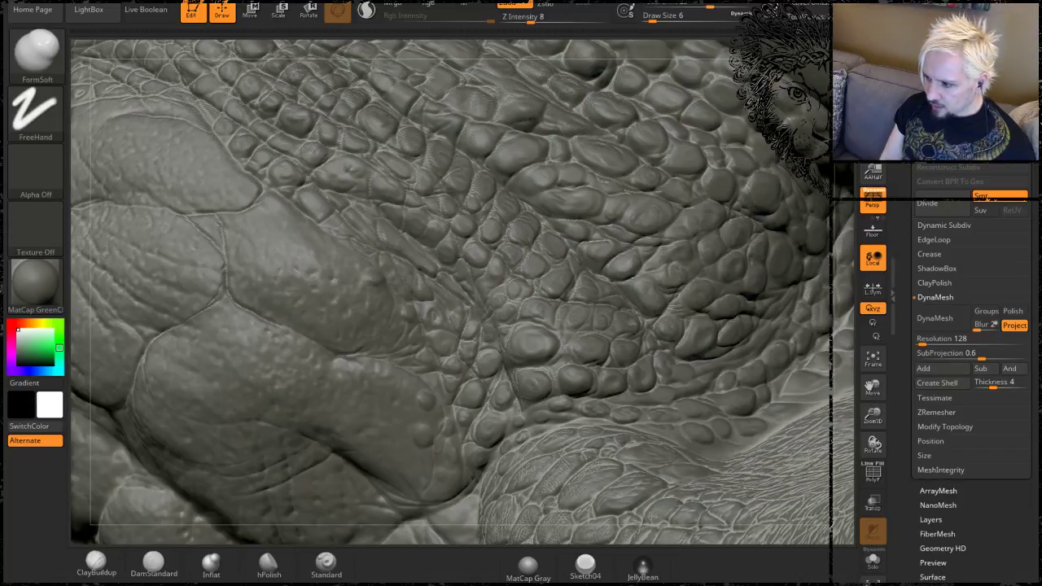
pyautogui.moveTo(236, 358); pyautogui.dragTo(283, 267, button='right')
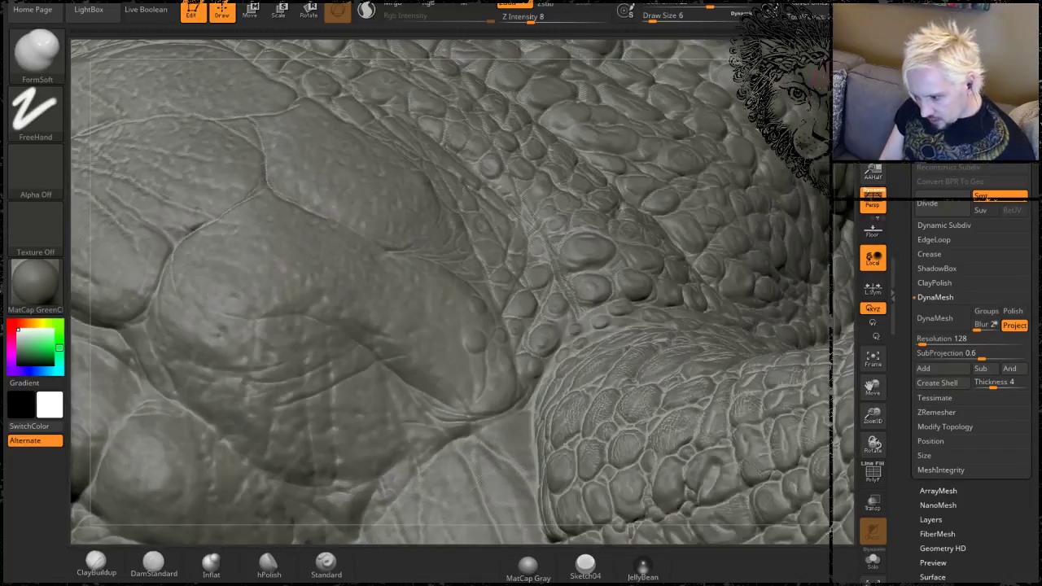
pyautogui.moveTo(236, 415); pyautogui.dragTo(293, 330, button='right')
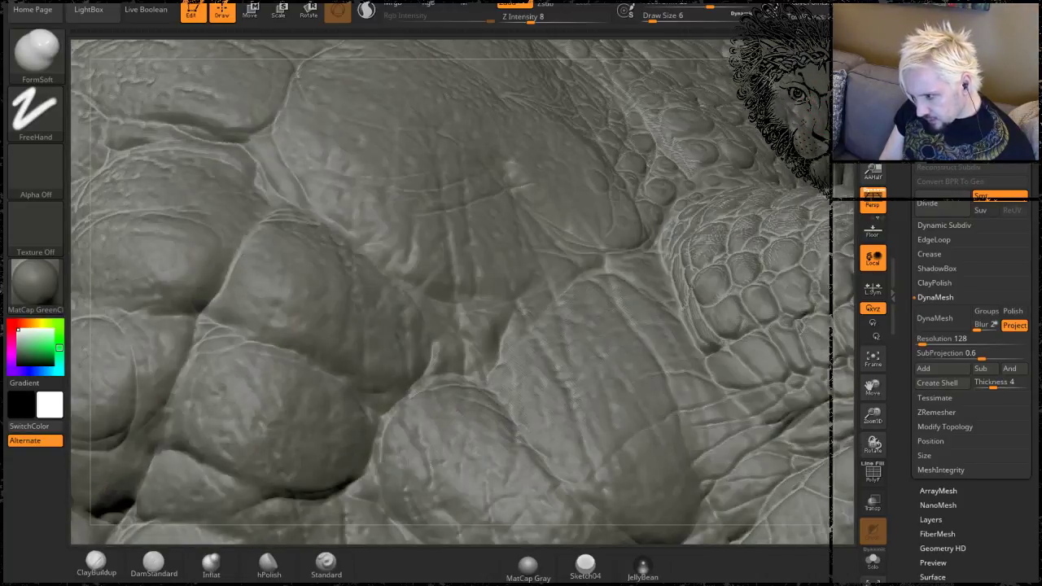
pyautogui.moveTo(358, 382); pyautogui.dragTo(267, 478, button='right')
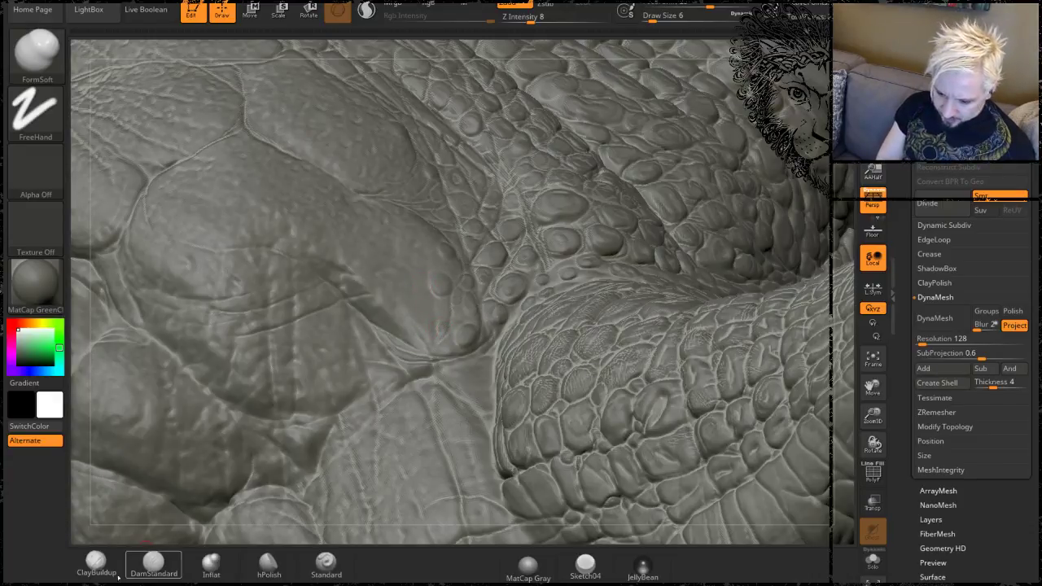
# Build small round scales with the Clay brush where the forehead fold meets the horn base, switching subdivision levels down and back up.
pyautogui.press('b')
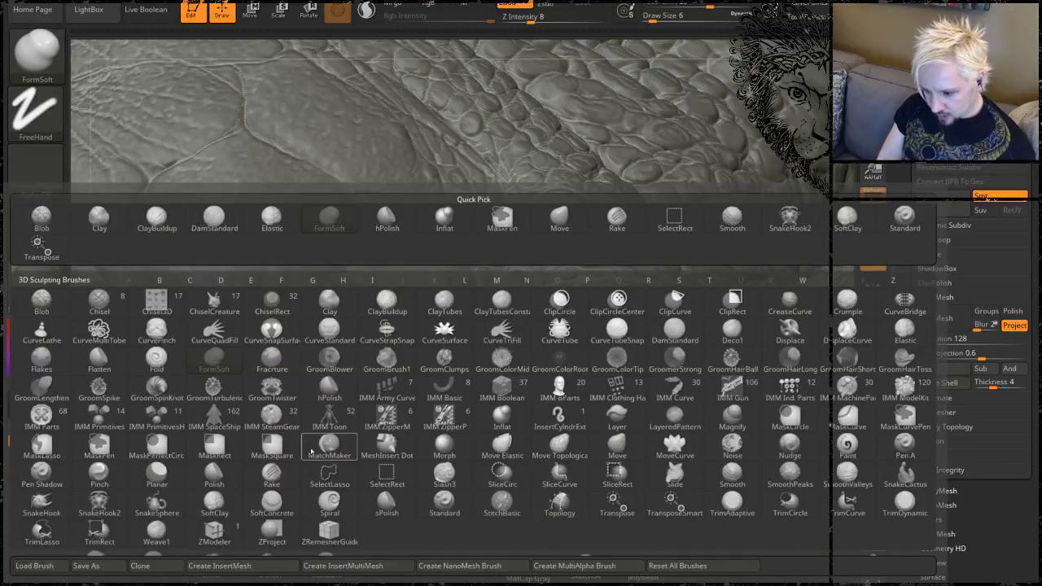
pyautogui.press('c')
pyautogui.press('l')
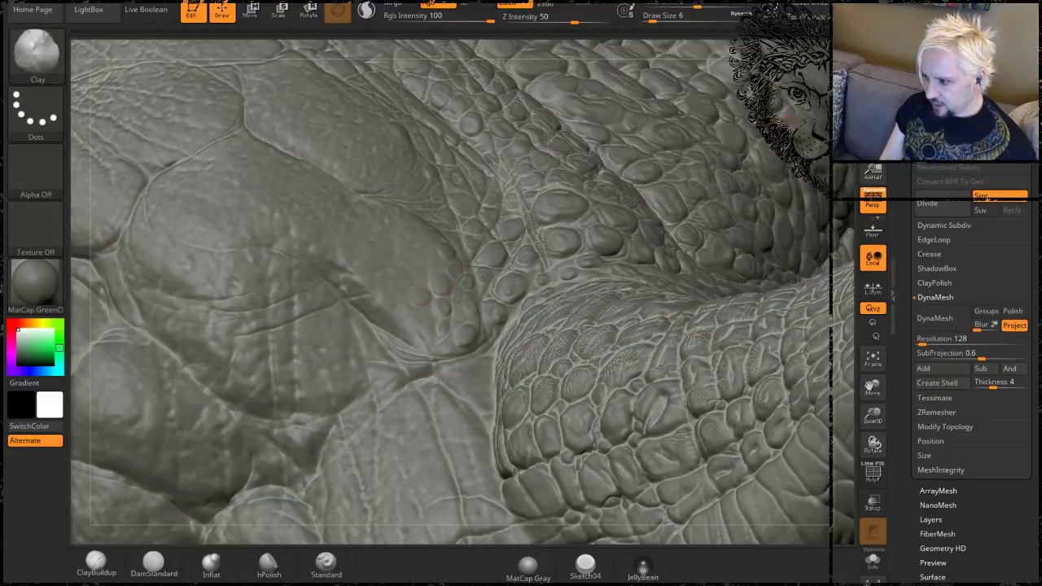
pyautogui.hotkey('shift', 'd')
pyautogui.press('d')
pyautogui.hotkey('shift', 'd')
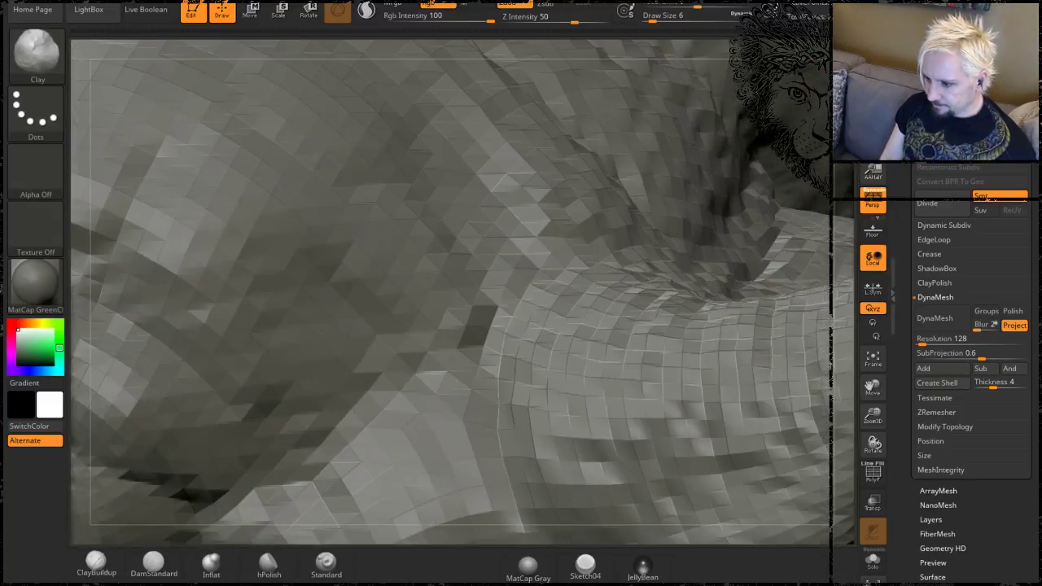
pyautogui.press('d')
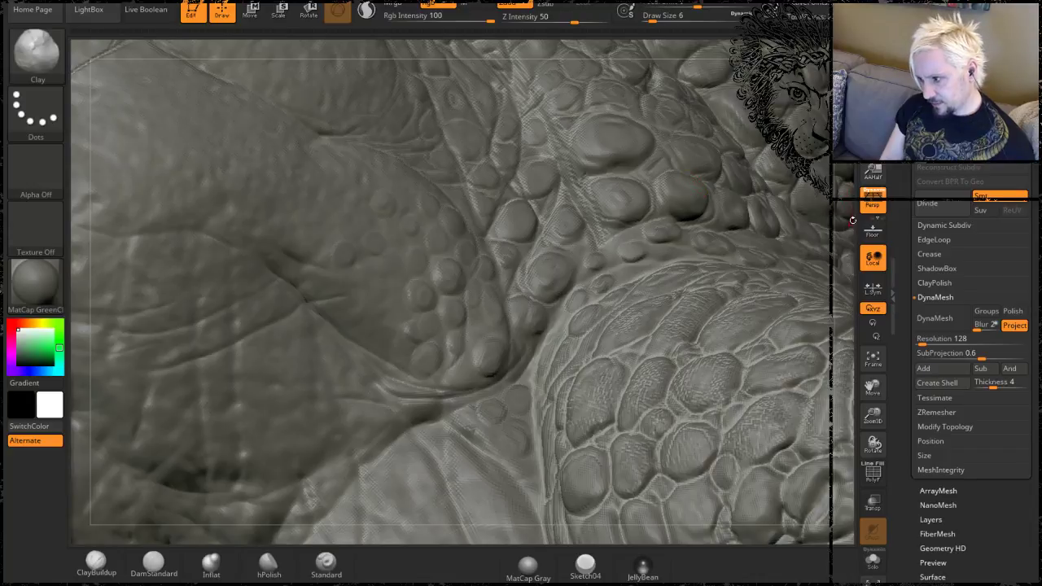
# Add a row of small round scales along the upper edge of the smooth forehead plate with the Clay brush.
pyautogui.moveTo(842, 234); pyautogui.dragTo(798, 219, button='right')
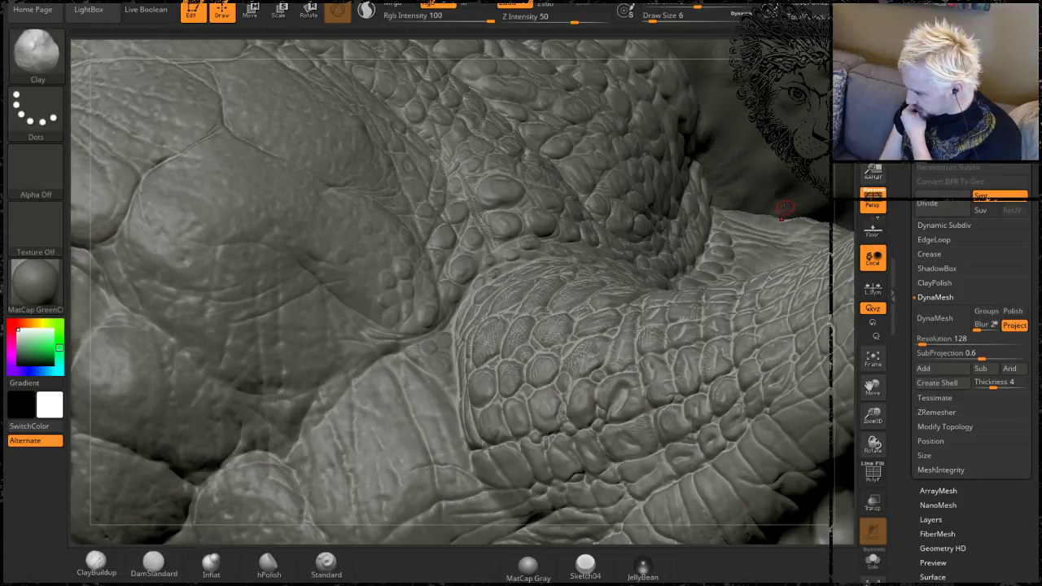
pyautogui.moveTo(804, 218); pyautogui.dragTo(476, 277, button='right')
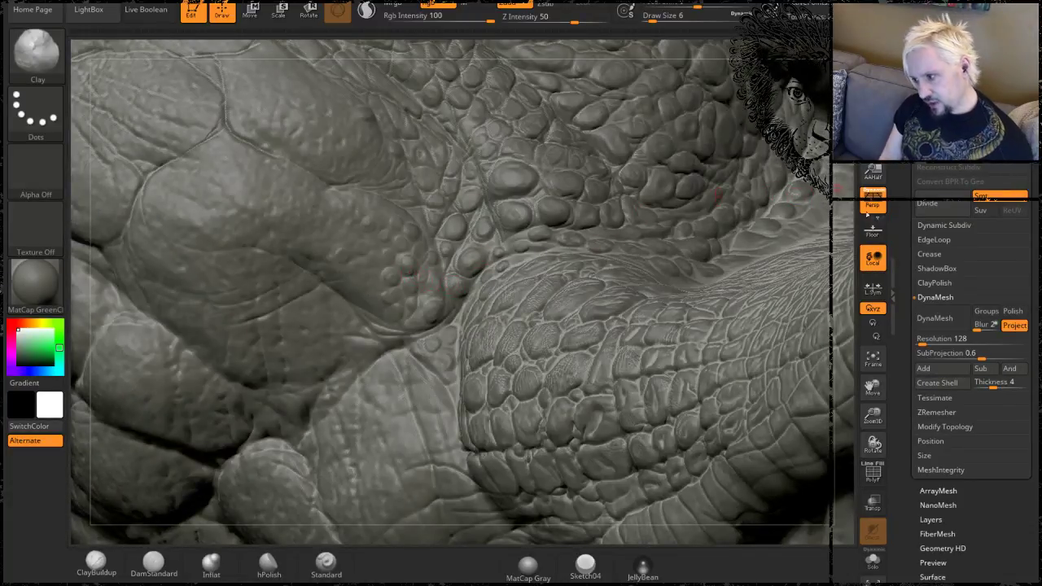
pyautogui.moveTo(842, 235); pyautogui.dragTo(247, 395, button='right')
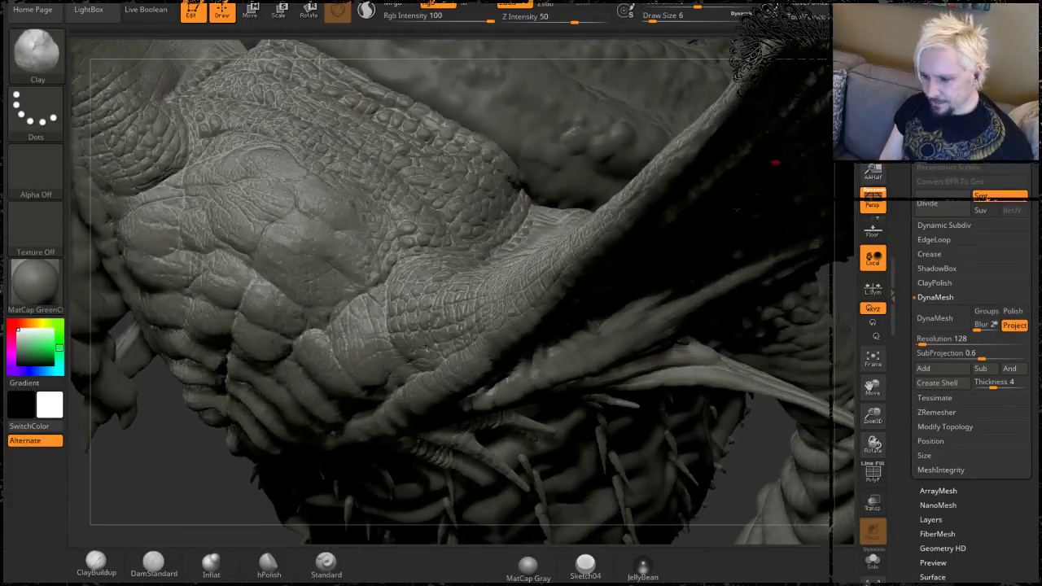
pyautogui.moveTo(162, 474); pyautogui.dragTo(184, 195, button='right')
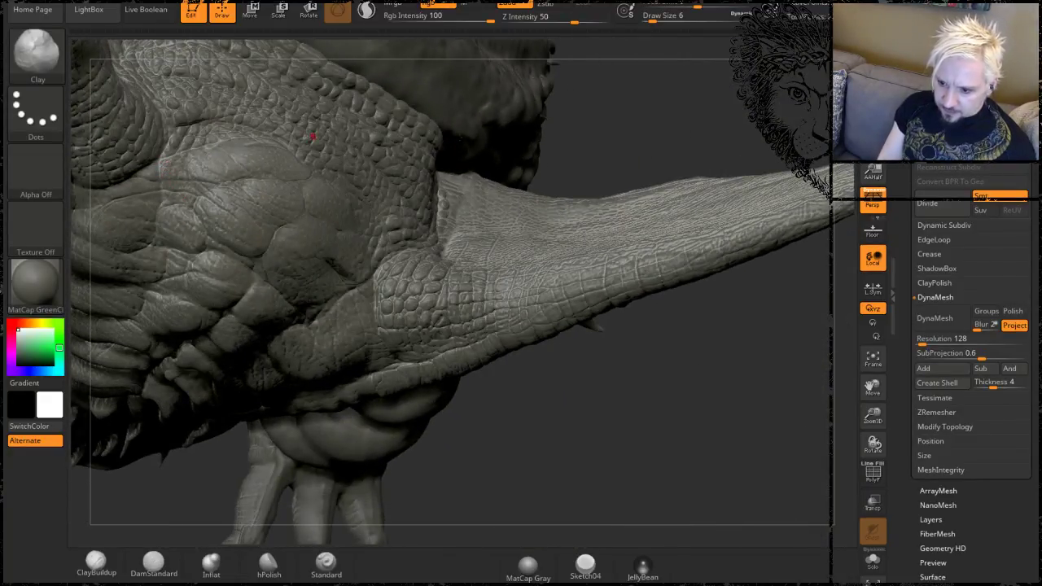
pyautogui.moveTo(680, 140); pyautogui.dragTo(676, 244, button='right')
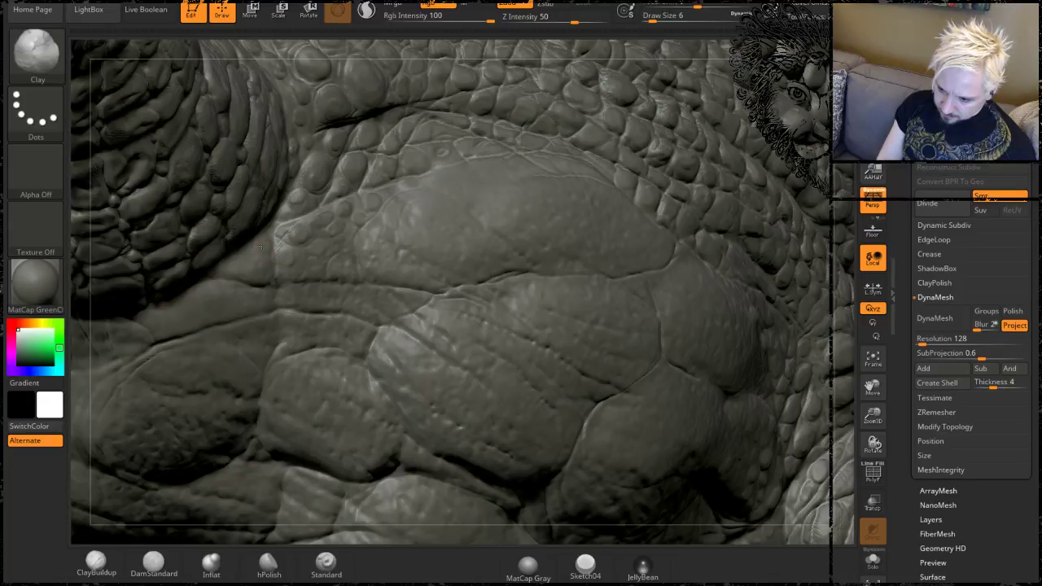
pyautogui.moveTo(683, 67); pyautogui.dragTo(583, 124, button='right')
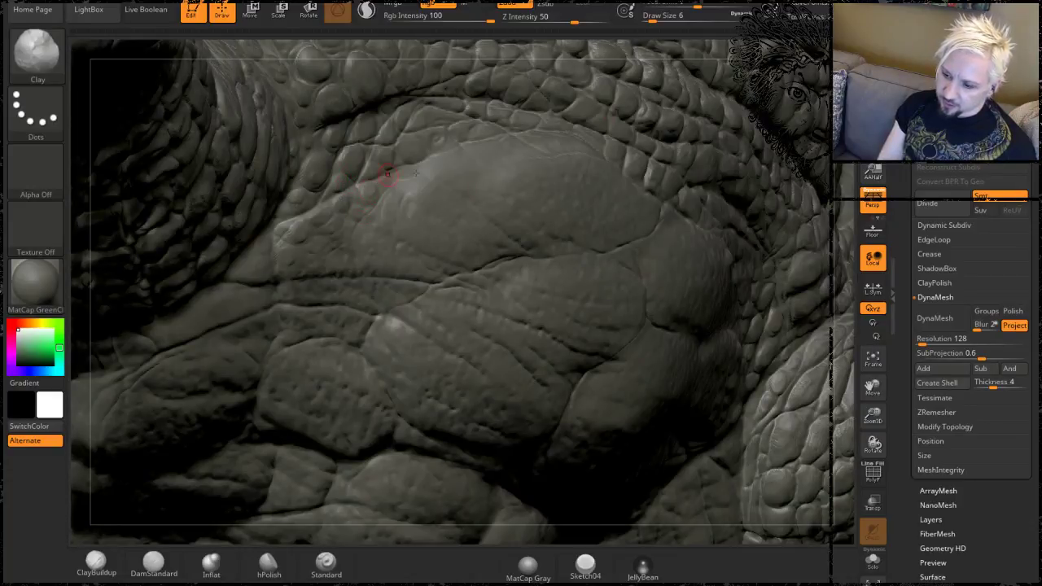
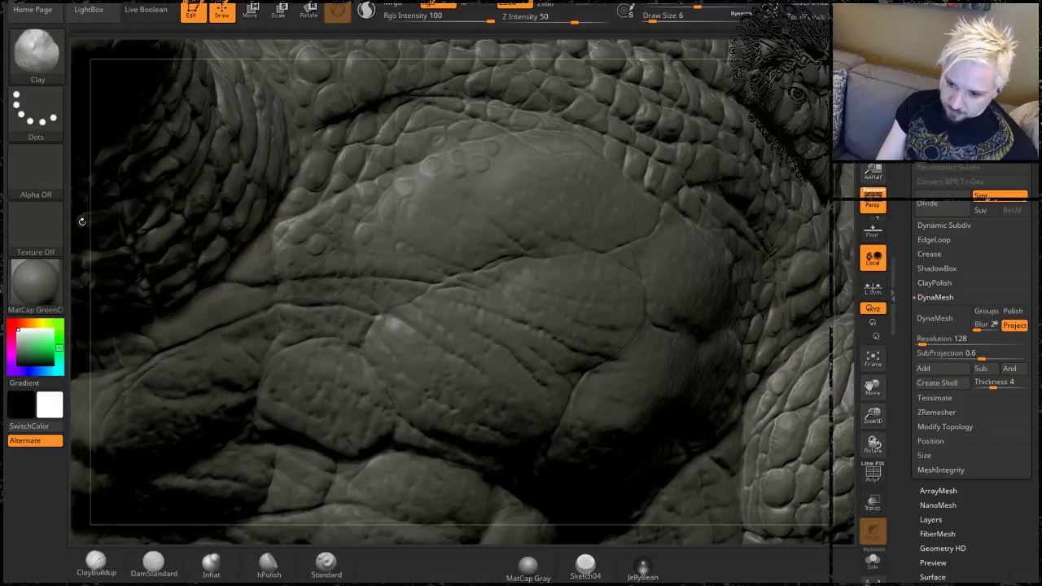
# Fill the skin between the other horn base and the forehead plate with round scales, reducing the draw size to 4.
pyautogui.moveTo(88, 228)
pyautogui.mouseDown()
pyautogui.moveTo(252, 227)
pyautogui.moveTo(108, 264)
pyautogui.moveTo(236, 309)
pyautogui.moveTo(391, 342)
pyautogui.mouseUp()
pyautogui.moveTo(162, 494)
pyautogui.mouseDown()
pyautogui.moveTo(390, 350)
pyautogui.moveTo(529, 279)
pyautogui.mouseUp()
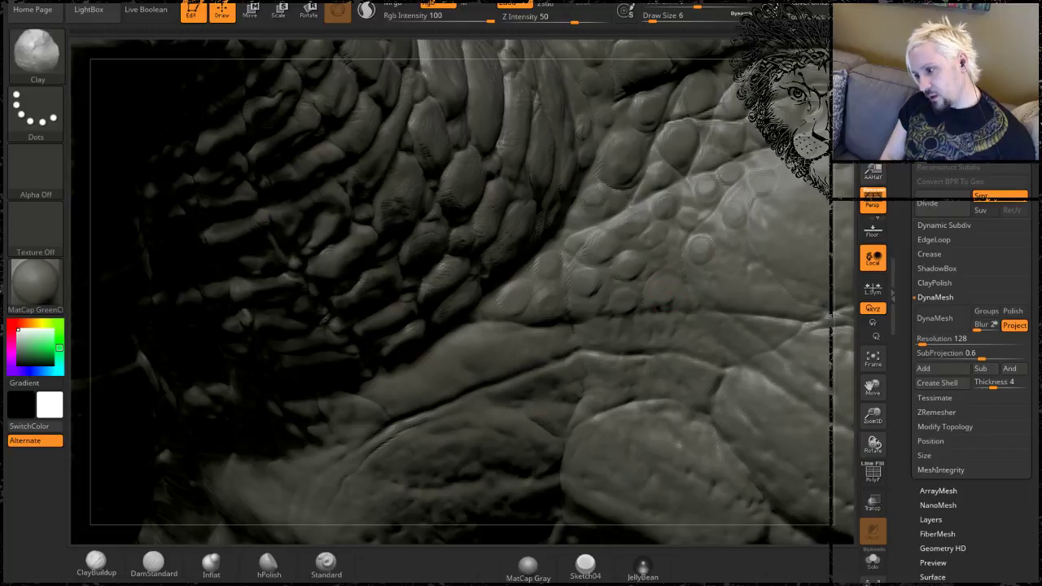
pyautogui.moveTo(664, 294); pyautogui.dragTo(658, 291)
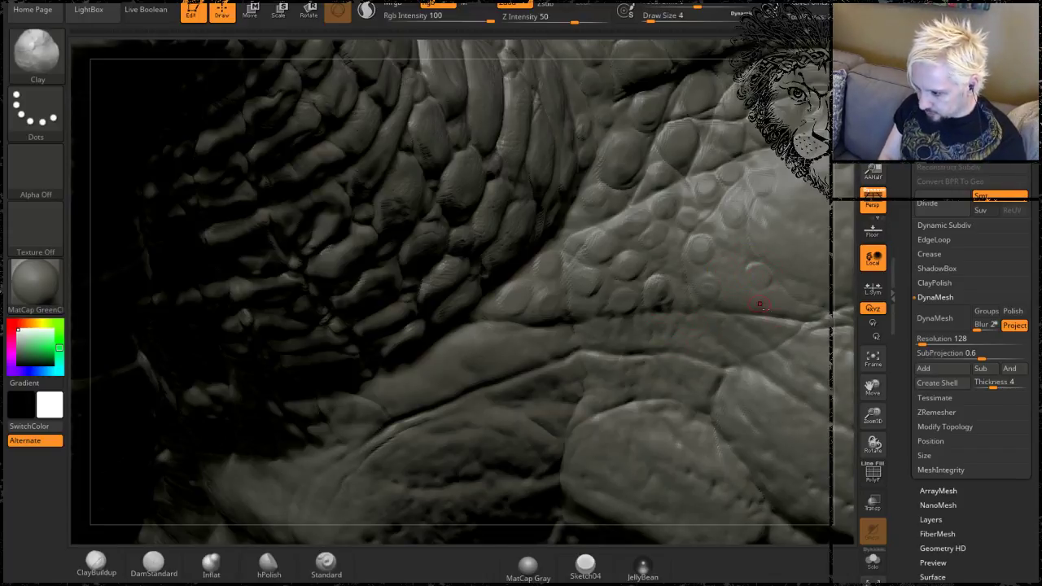
pyautogui.press('[')
pyautogui.press('[')
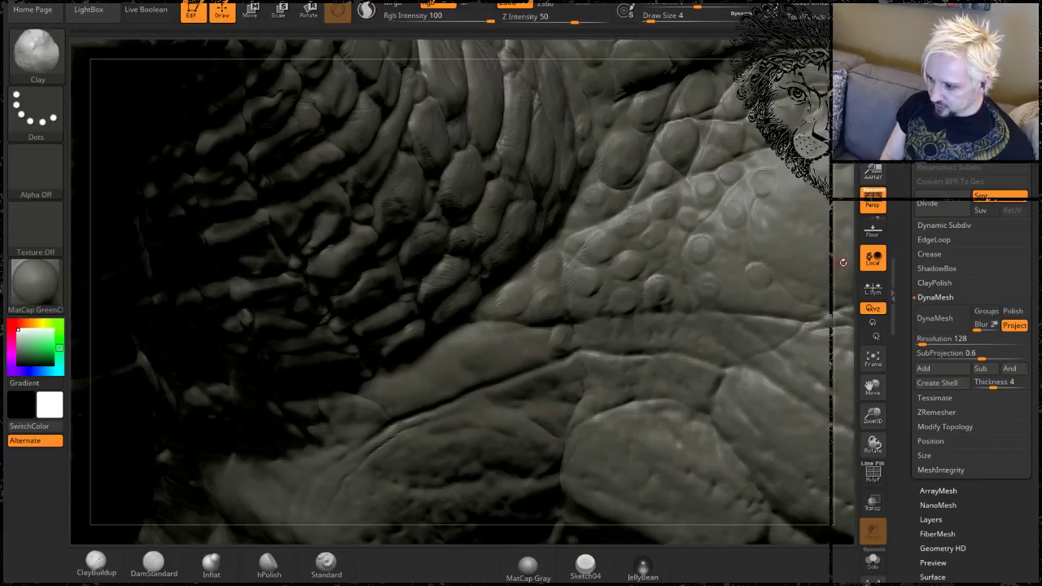
# Add larger round scales to the narrow fold just below the horn base at draw sizes 6 and 7.
pyautogui.moveTo(843, 262); pyautogui.dragTo(520, 329)
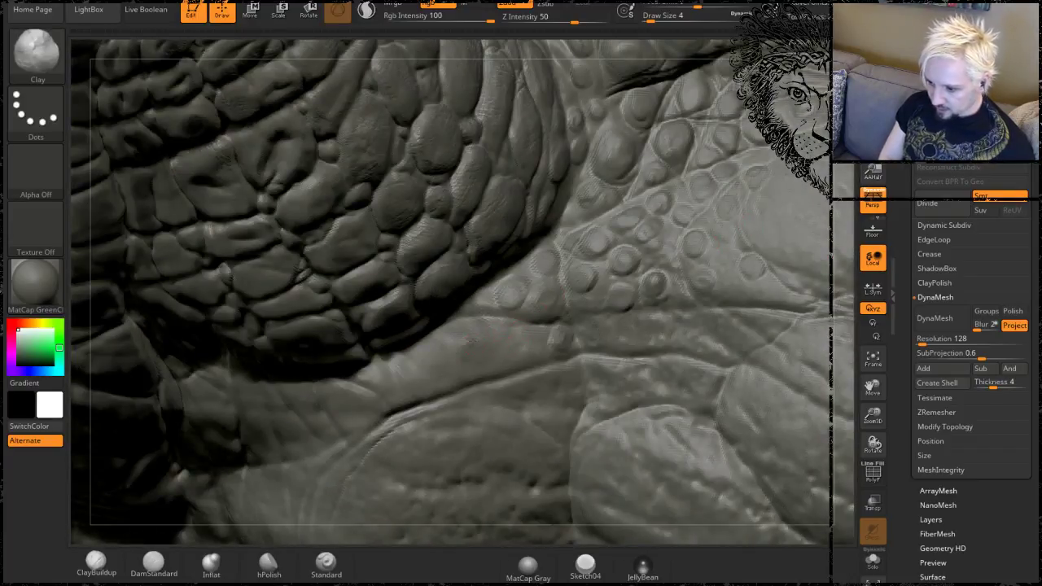
pyautogui.press(']')
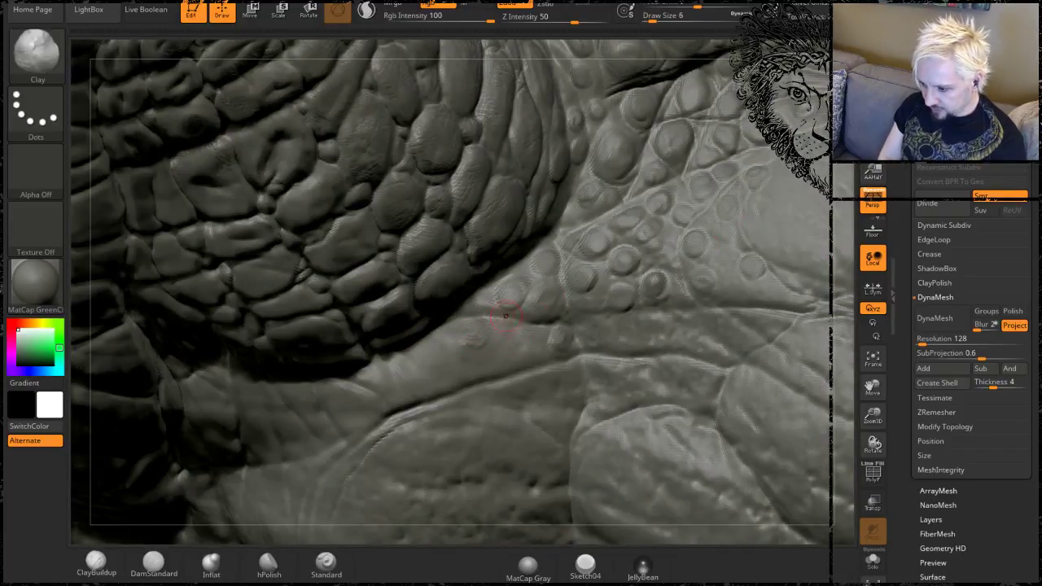
pyautogui.moveTo(472, 342); pyautogui.dragTo(481, 324)
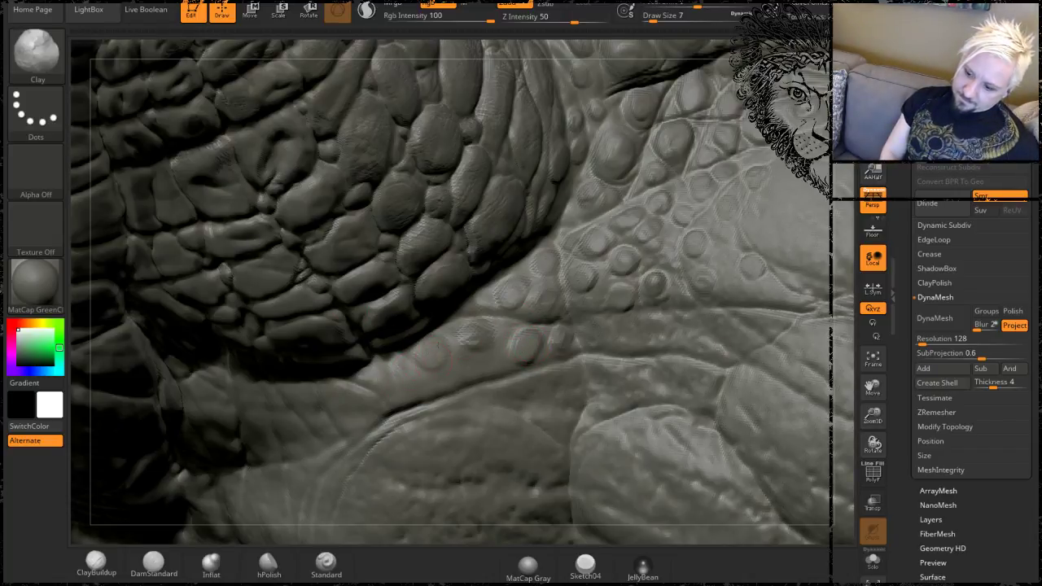
# Stamp the leathery alpha with the Standard brush over the folds and smooth skin below the horn base.
pyautogui.moveTo(769, 245); pyautogui.dragTo(783, 204, button='right')
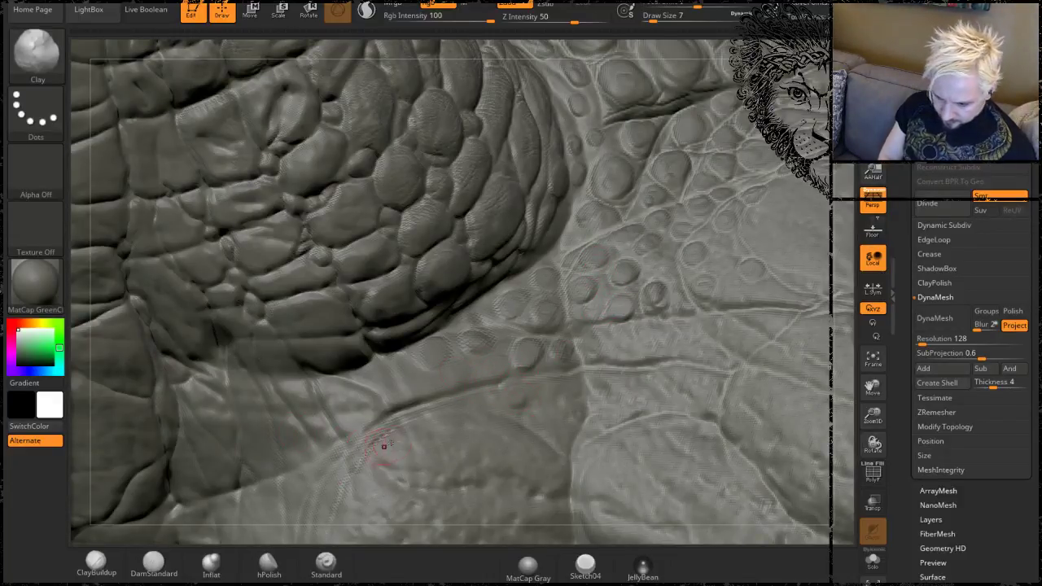
pyautogui.click(325, 561)
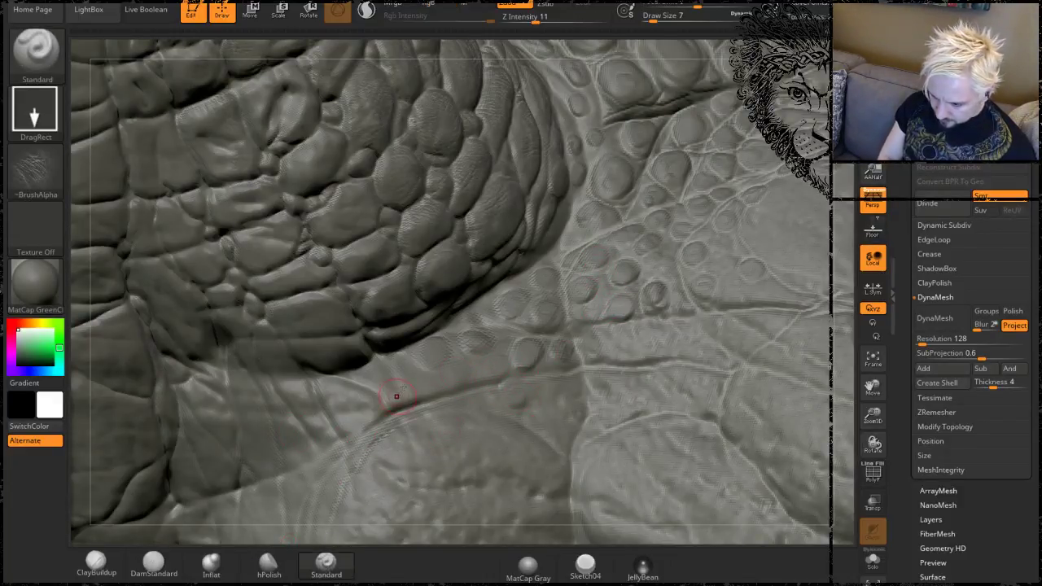
pyautogui.moveTo(391, 387); pyautogui.dragTo(376, 440)
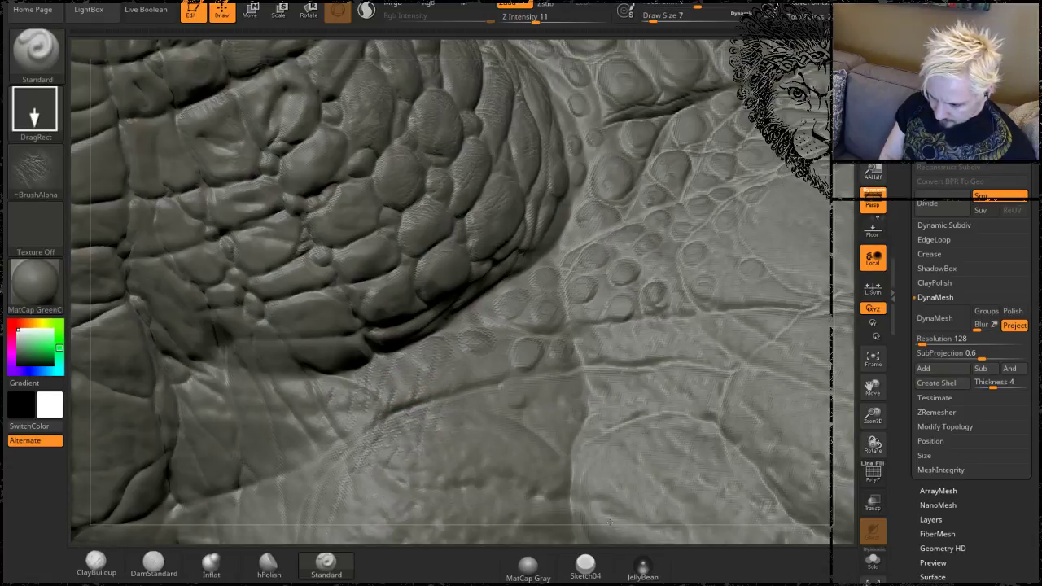
pyautogui.moveTo(610, 521); pyautogui.dragTo(579, 537)
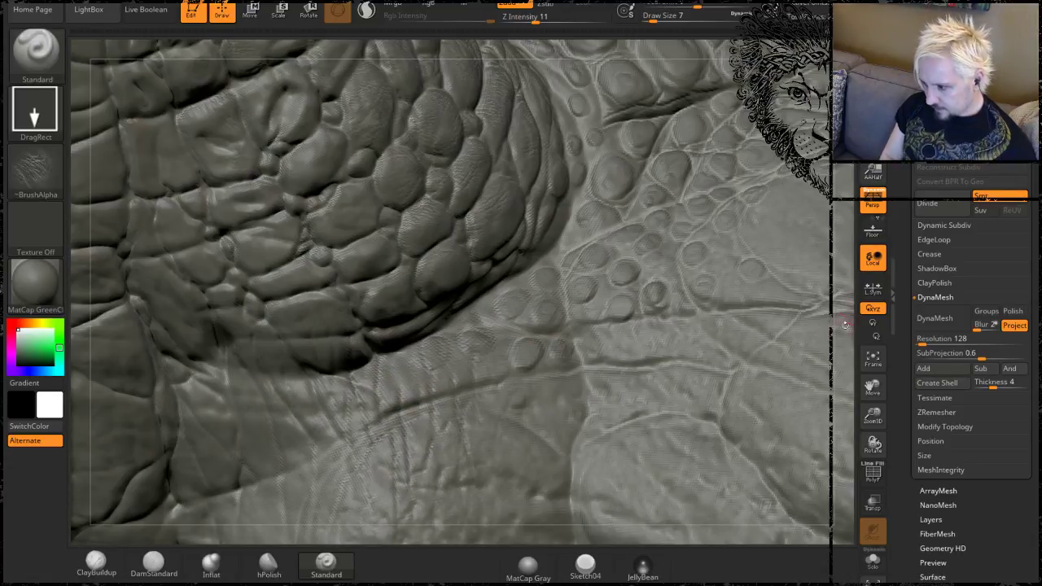
# Lower the creature's subdivision level around the horn base and set the ClayBuildup brush to draw size 35.
pyautogui.moveTo(845, 325); pyautogui.dragTo(833, 403)
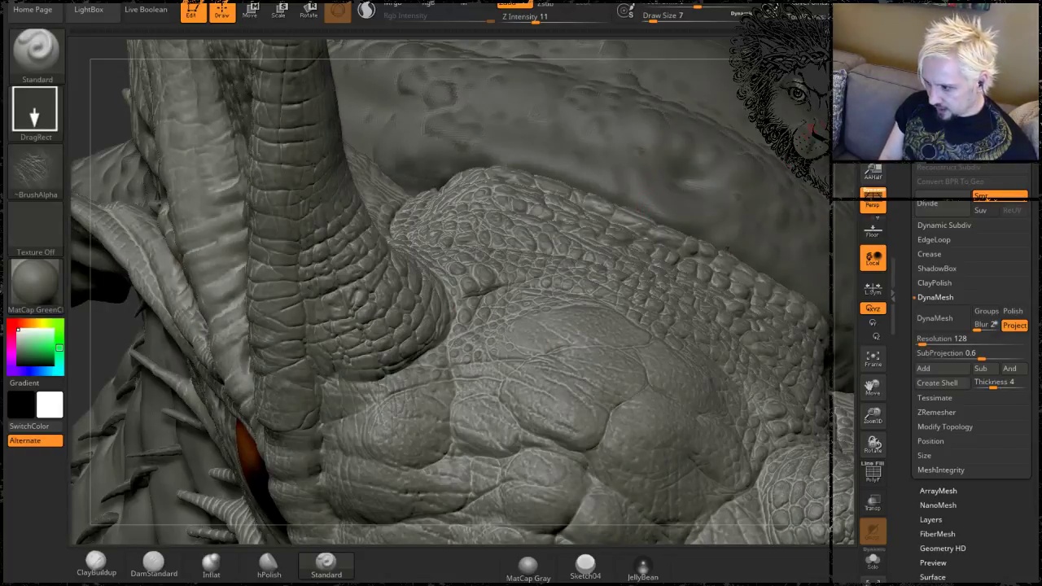
pyautogui.moveTo(843, 342); pyautogui.dragTo(843, 399)
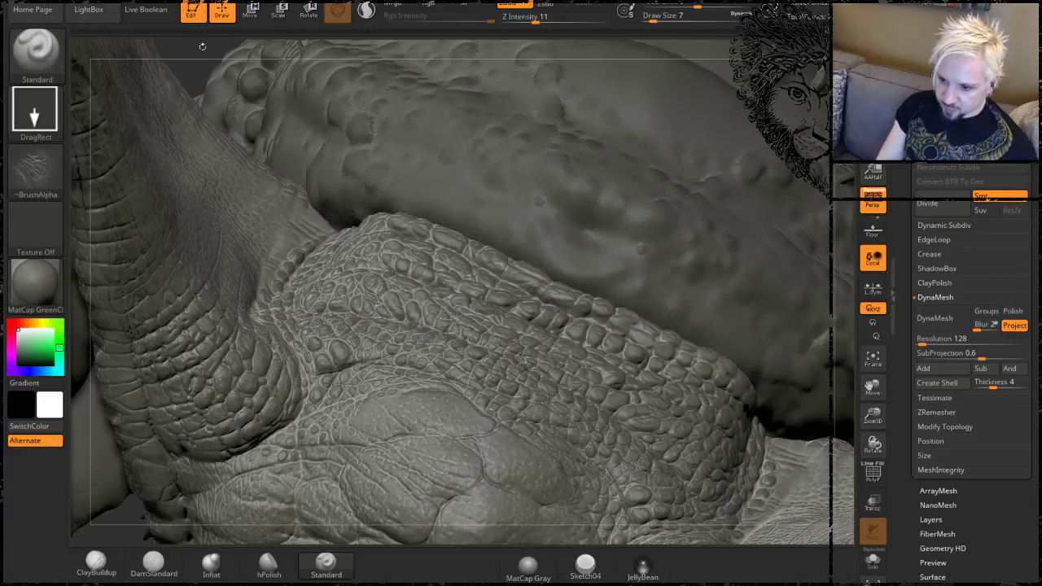
pyautogui.moveTo(192, 67); pyautogui.dragTo(197, 342)
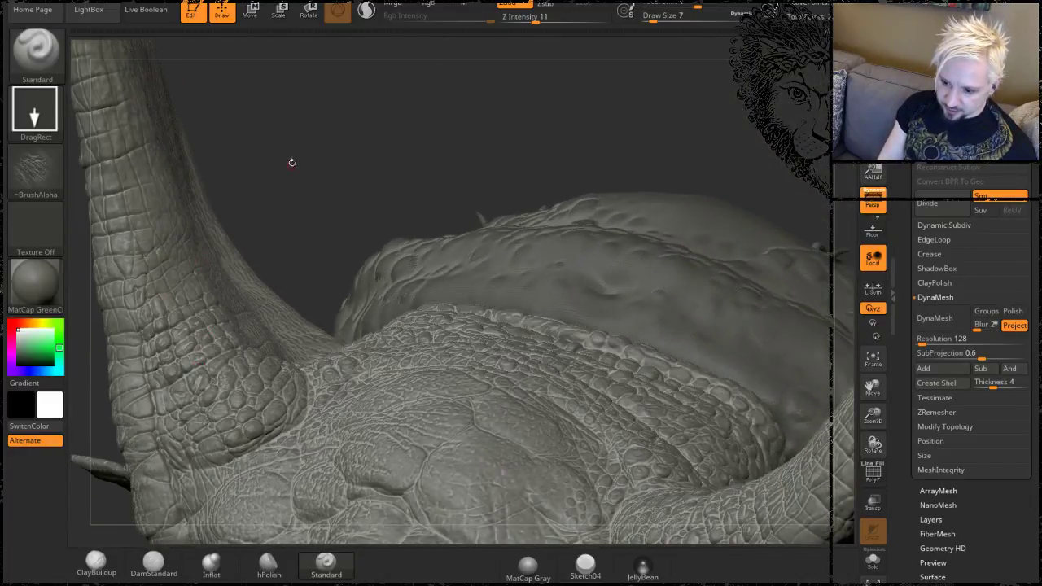
pyautogui.moveTo(291, 162); pyautogui.dragTo(399, 235)
pyautogui.moveTo(474, 174); pyautogui.dragTo(437, 230)
pyautogui.moveTo(189, 290); pyautogui.dragTo(229, 277)
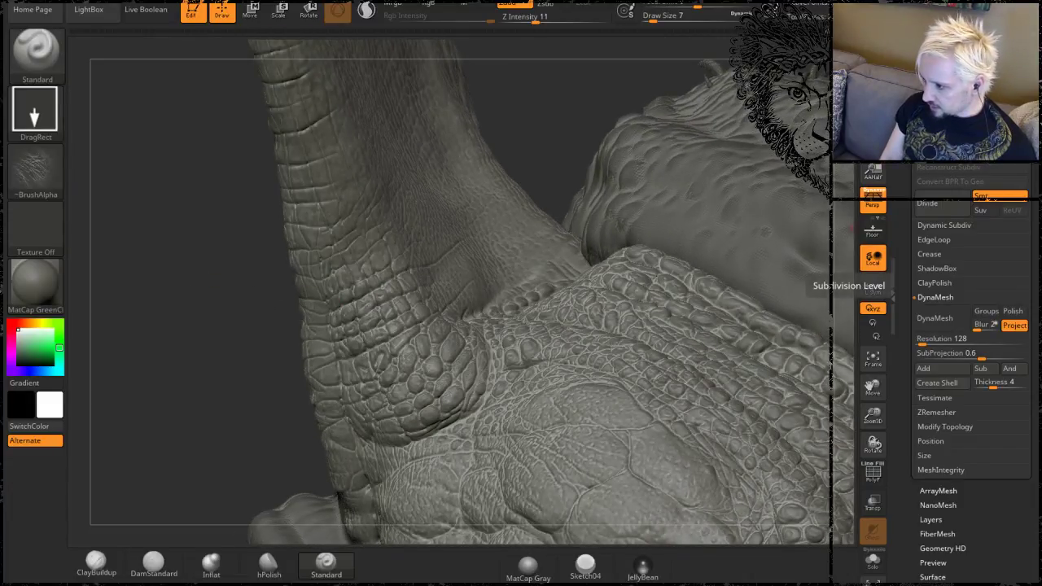
pyautogui.moveTo(595, 288); pyautogui.dragTo(595, 288, button='right')
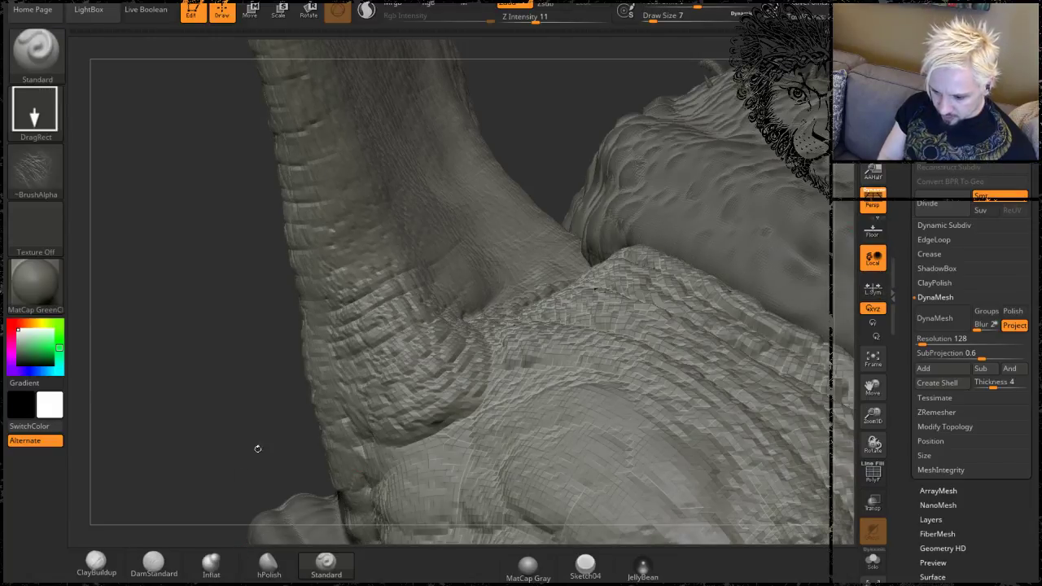
pyautogui.click(96, 560)
pyautogui.press('space')
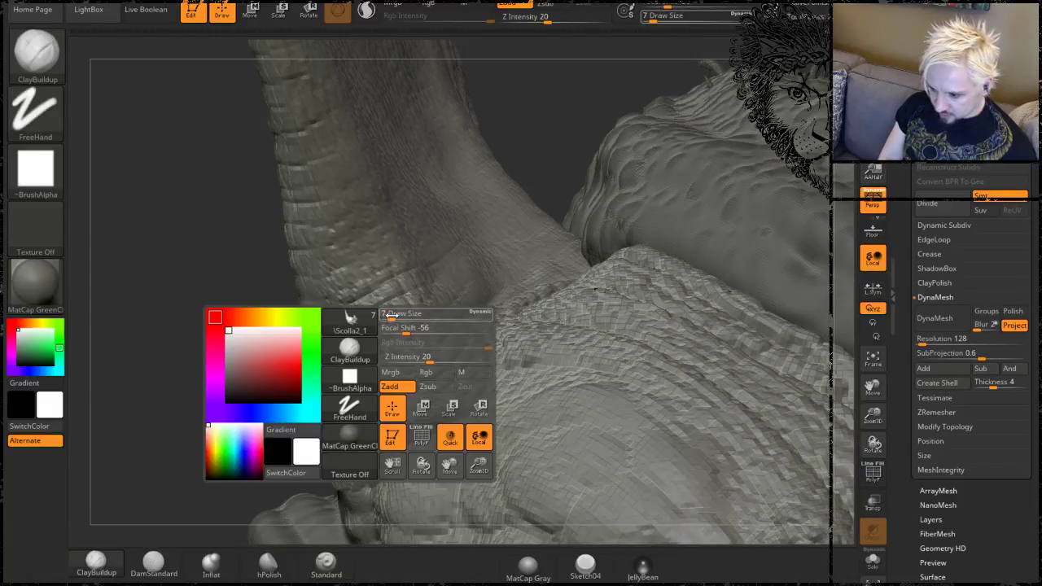
pyautogui.moveTo(394, 315); pyautogui.dragTo(401, 315)
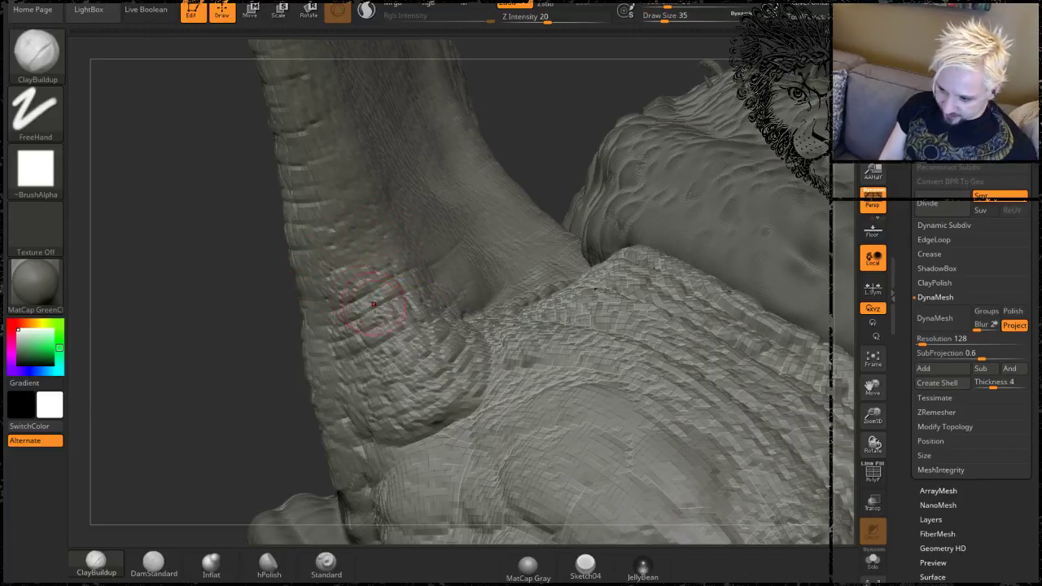
pyautogui.moveTo(372, 302)
pyautogui.keyDown('shift'); pyautogui.mouseDown()
pyautogui.moveTo(390, 305)
pyautogui.moveTo(358, 317)
pyautogui.moveTo(335, 250)
pyautogui.moveTo(382, 293)
pyautogui.moveTo(382, 358)
pyautogui.moveTo(429, 330)
pyautogui.moveTo(384, 321)
pyautogui.moveTo(419, 352)
pyautogui.mouseUp(); pyautogui.keyUp('shift')
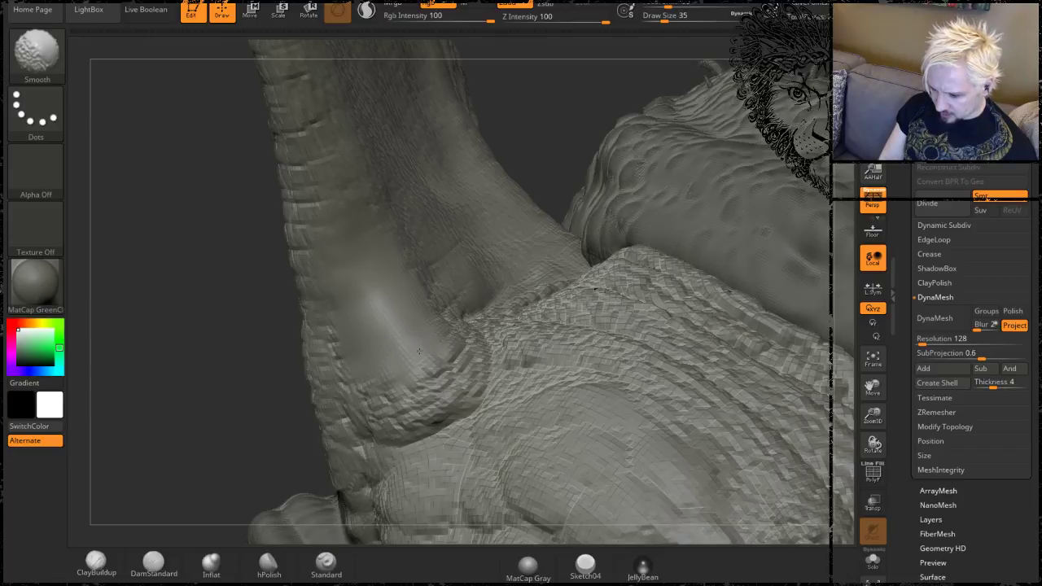
pyautogui.keyDown('shift'); pyautogui.moveTo(358, 256); pyautogui.dragTo(371, 253); pyautogui.keyUp('shift')
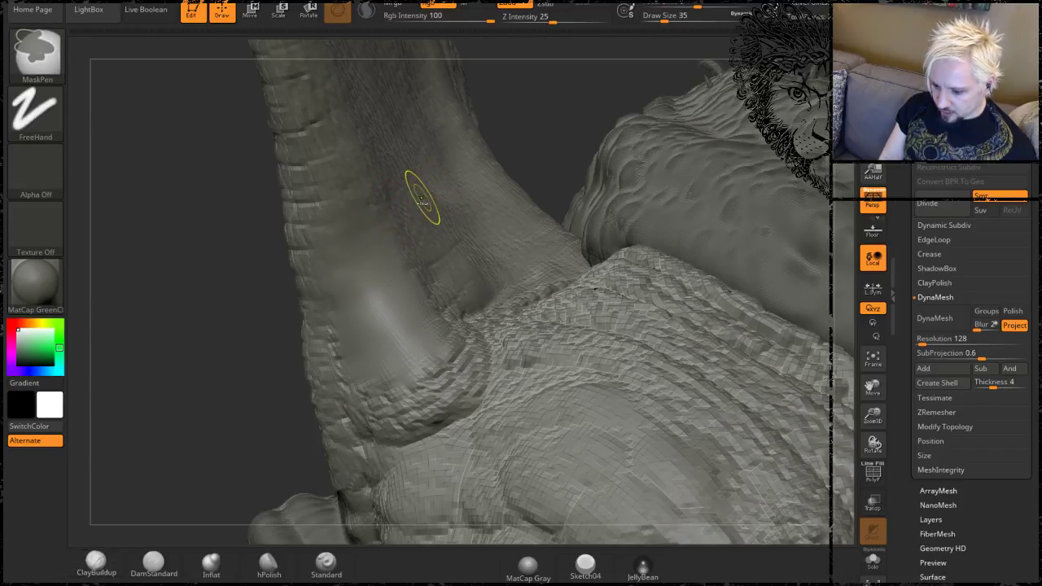
pyautogui.hotkey('ctrl', 'z')
pyautogui.hotkey('ctrl', 'z')
pyautogui.hotkey('ctrl', 'z')
pyautogui.hotkey('ctrl', 'z')
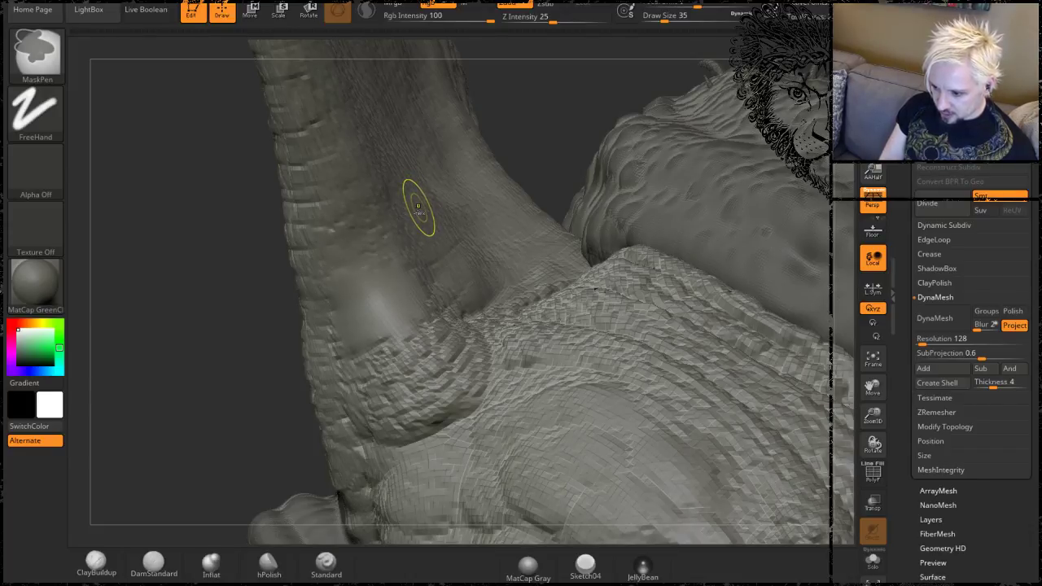
pyautogui.hotkey('ctrl', 'z')
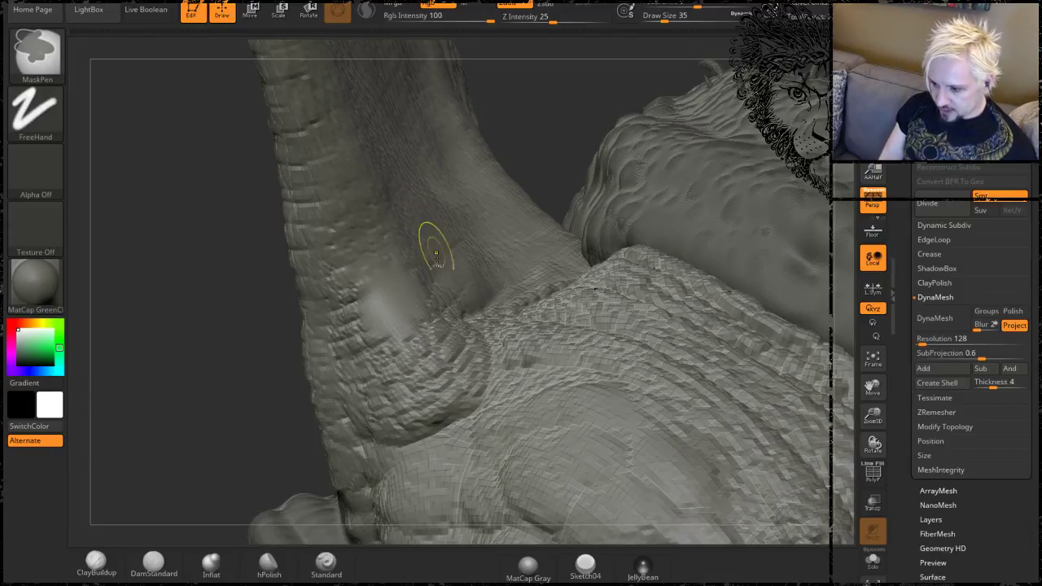
pyautogui.hotkey('ctrl', 'z')
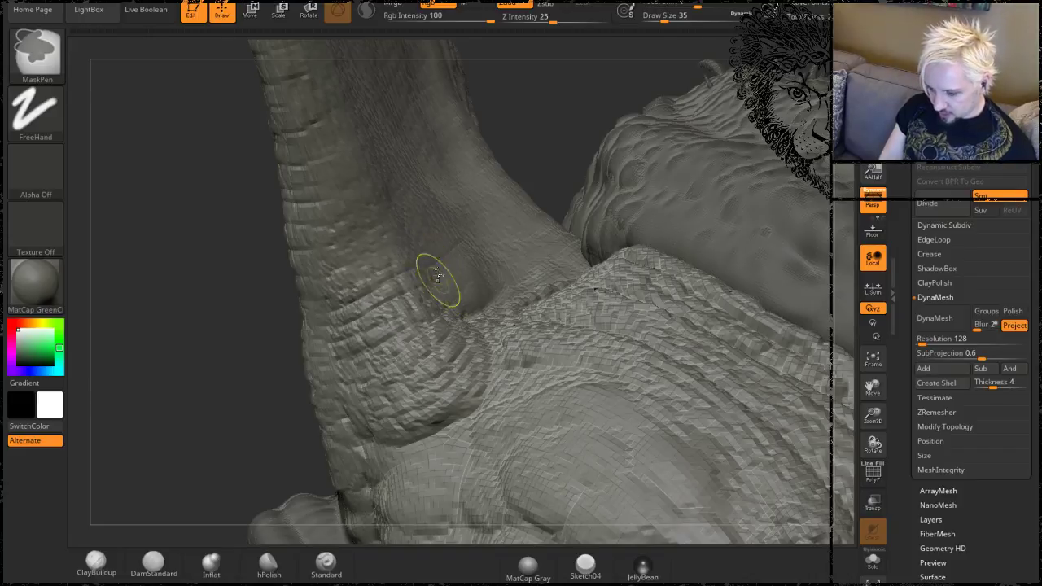
# Smooth out the scales on the side of the other horn just beyond its base at the lowered subdivision level.
pyautogui.press('b')
pyautogui.press('c')
pyautogui.press('b')
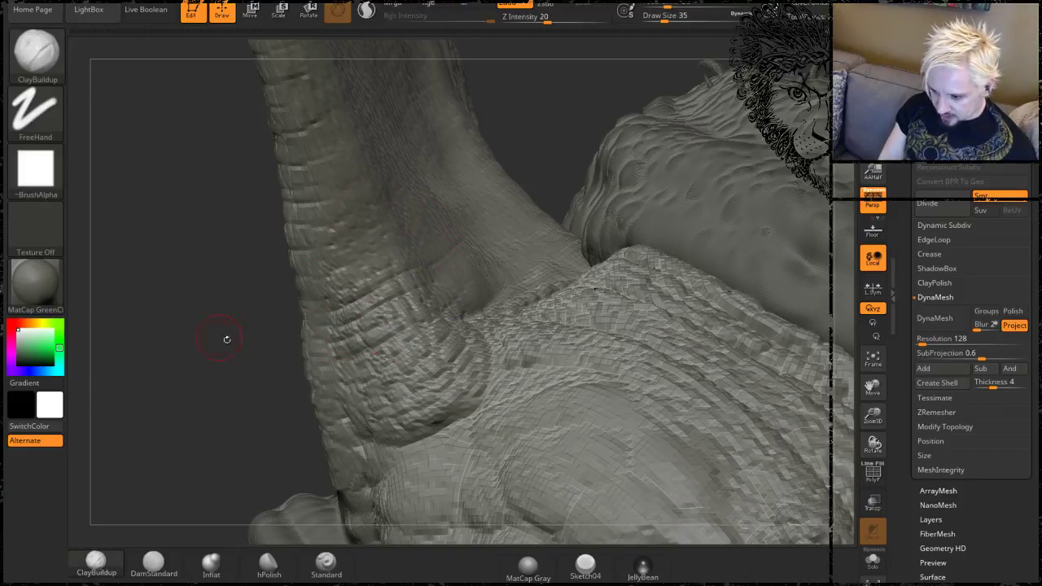
pyautogui.moveTo(265, 389); pyautogui.dragTo(203, 249)
pyautogui.moveTo(647, 128); pyautogui.dragTo(330, 175)
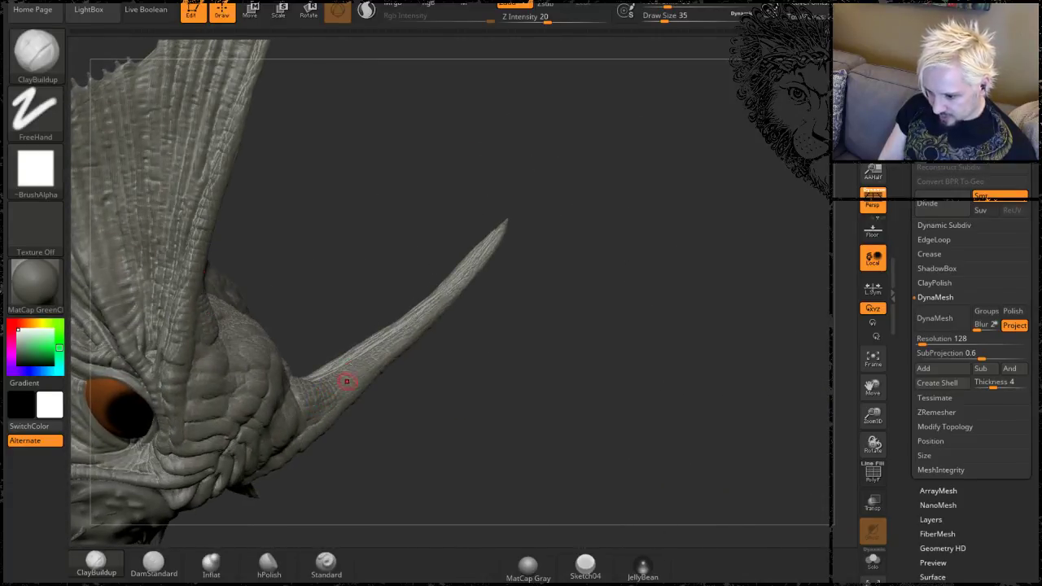
pyautogui.moveTo(346, 381)
pyautogui.mouseDown()
pyautogui.moveTo(409, 296)
pyautogui.moveTo(428, 154)
pyautogui.moveTo(465, 204)
pyautogui.mouseUp()
pyautogui.press('shift')
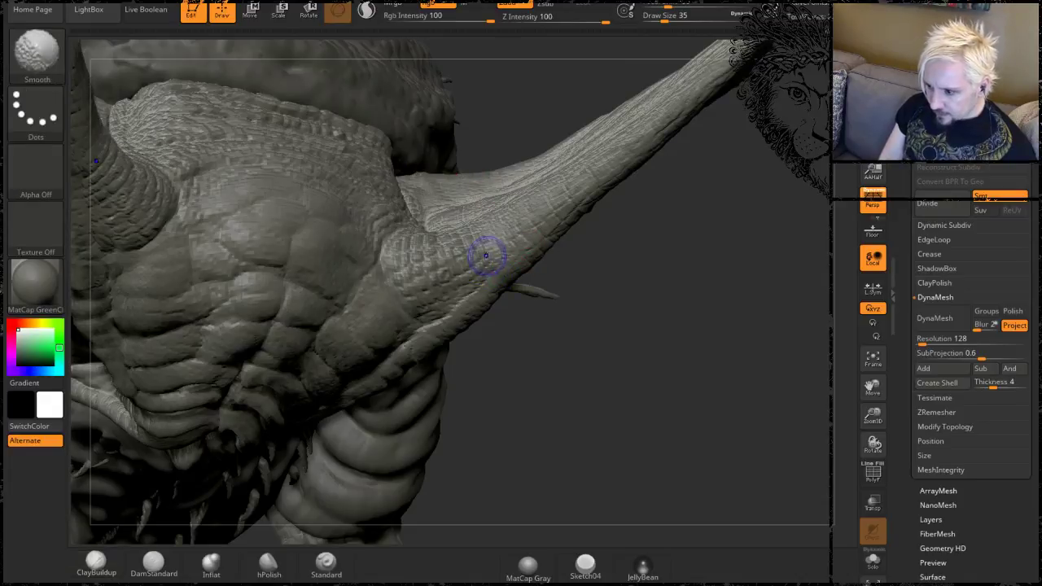
pyautogui.moveTo(486, 255)
pyautogui.keyDown('shift'); pyautogui.mouseDown()
pyautogui.moveTo(468, 236)
pyautogui.moveTo(445, 239)
pyautogui.moveTo(461, 244)
pyautogui.mouseUp(); pyautogui.keyUp('shift')
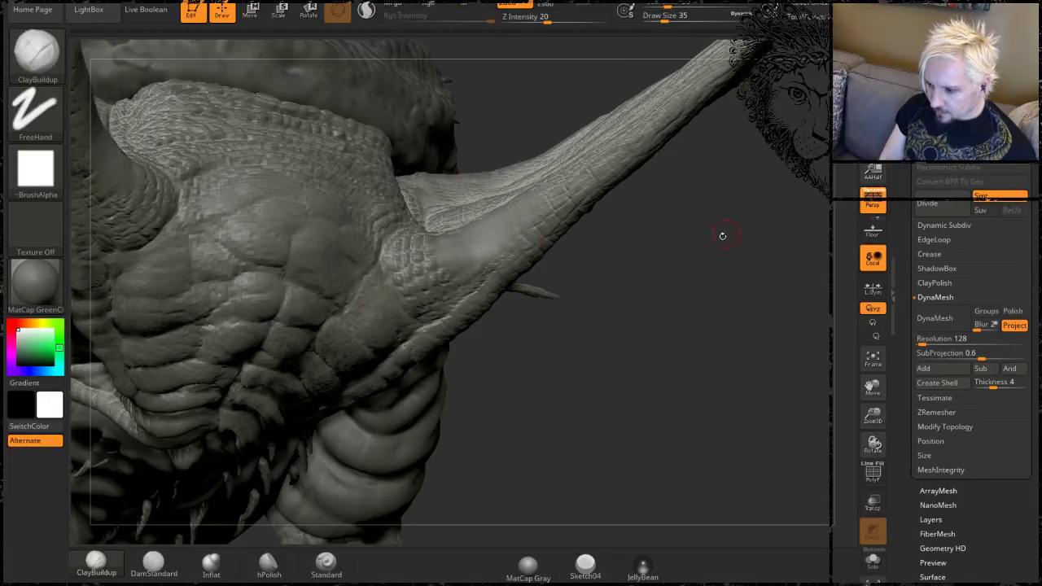
# Smooth the same horn patch further, raising the subdivision level to remove the finer cracks beside the rounded base scales.
pyautogui.moveTo(721, 233); pyautogui.dragTo(379, 234)
pyautogui.press('shift')
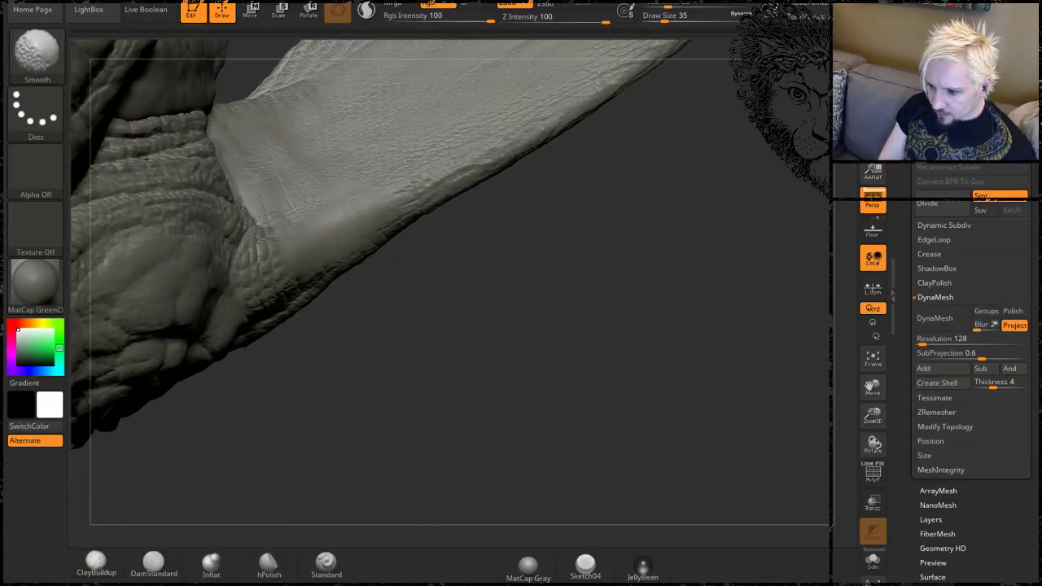
pyautogui.moveTo(506, 300)
pyautogui.mouseDown()
pyautogui.moveTo(431, 358)
pyautogui.moveTo(476, 283)
pyautogui.mouseUp()
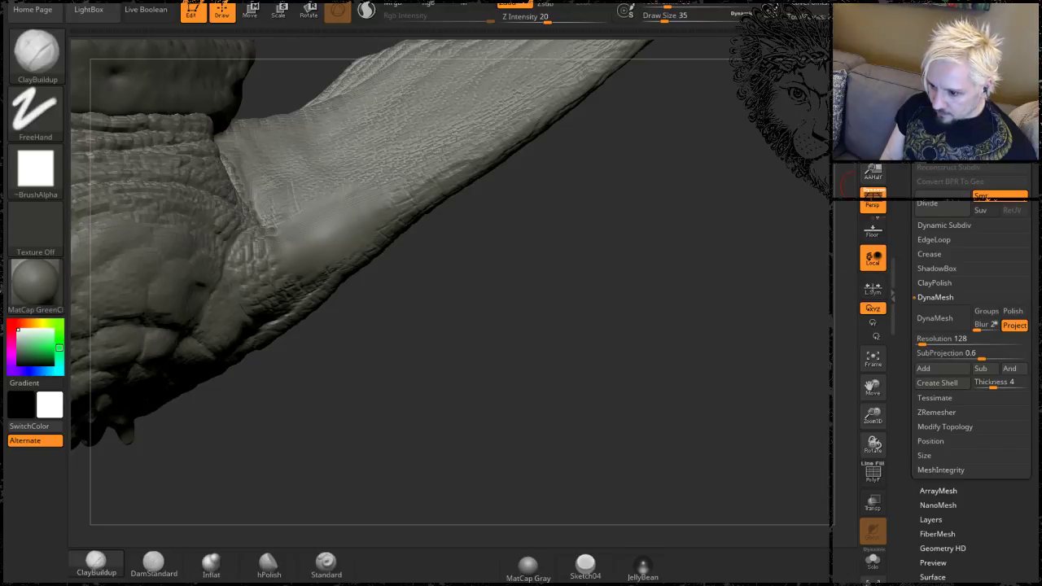
pyautogui.hotkey('shift', 'd')
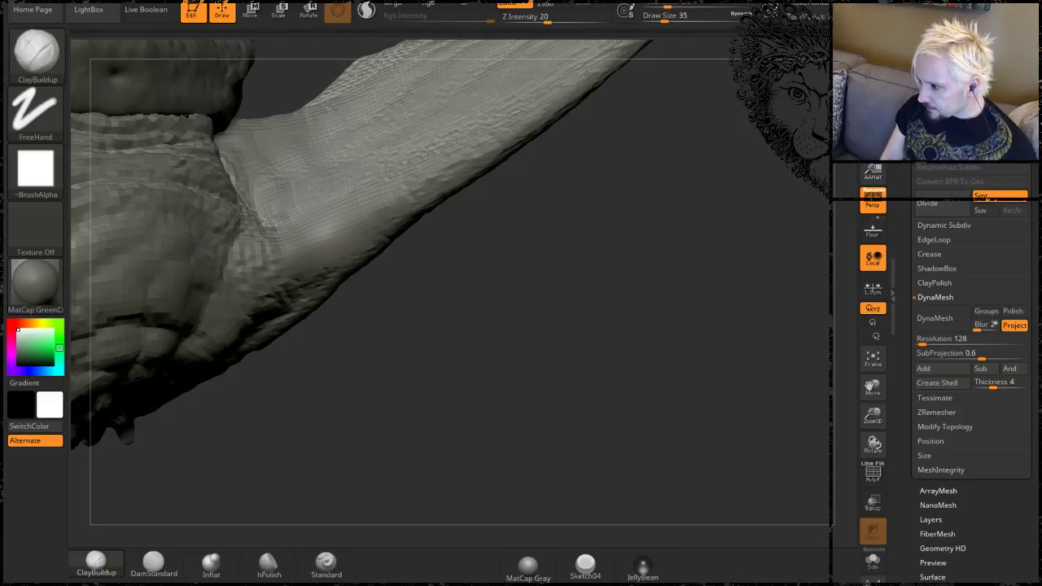
pyautogui.press('d')
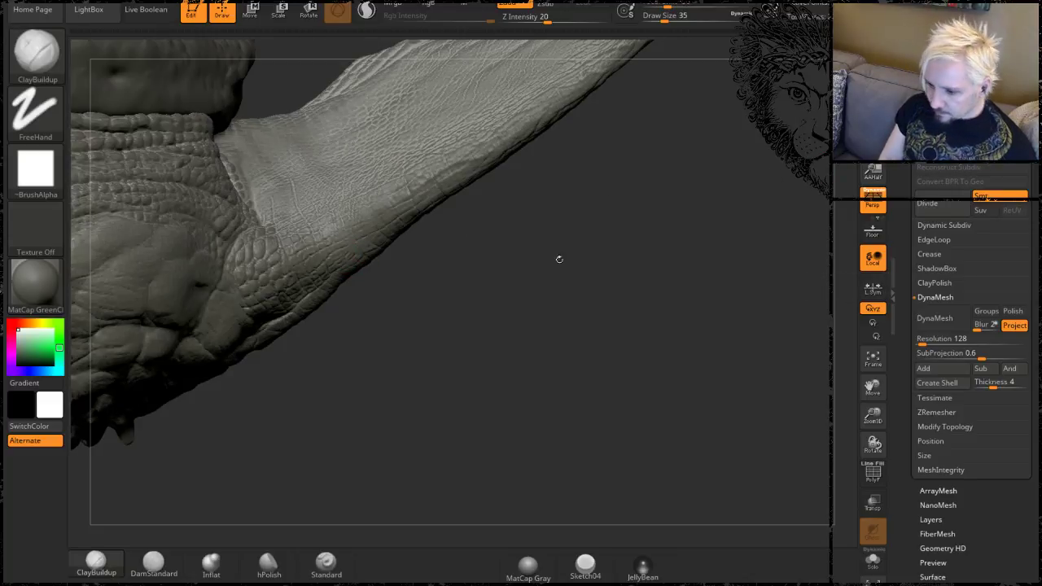
pyautogui.moveTo(495, 323); pyautogui.dragTo(375, 277)
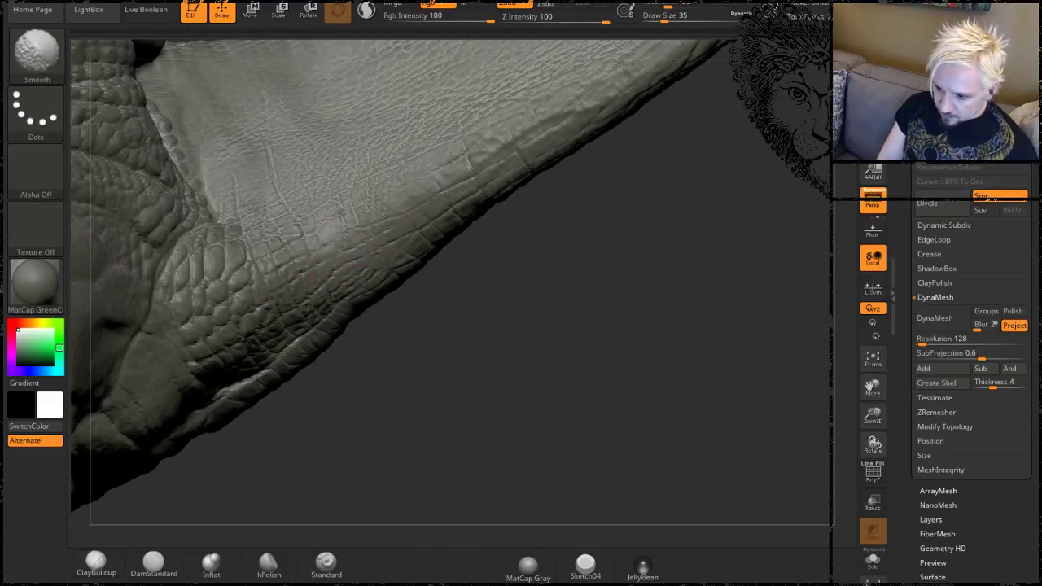
pyautogui.moveTo(342, 246)
pyautogui.keyDown('shift'); pyautogui.mouseDown()
pyautogui.moveTo(293, 236)
pyautogui.moveTo(291, 277)
pyautogui.moveTo(391, 216)
pyautogui.mouseUp(); pyautogui.keyUp('shift')
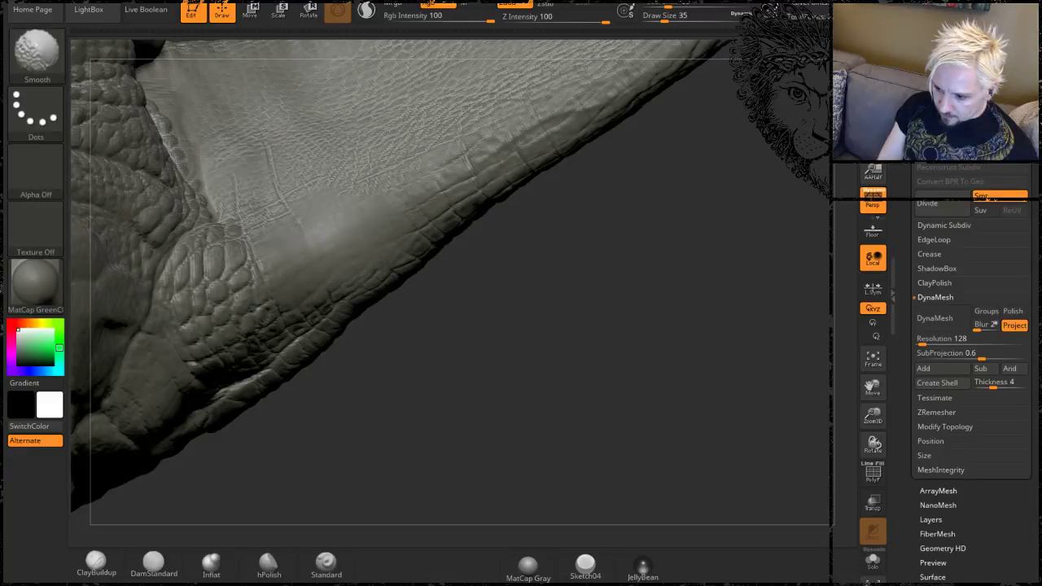
# Smooth away the remaining fine creases between the horn's scaly base and its ridged outer edge at the higher subdivision level.
pyautogui.moveTo(481, 307)
pyautogui.mouseDown()
pyautogui.moveTo(472, 268)
pyautogui.moveTo(437, 218)
pyautogui.mouseUp()
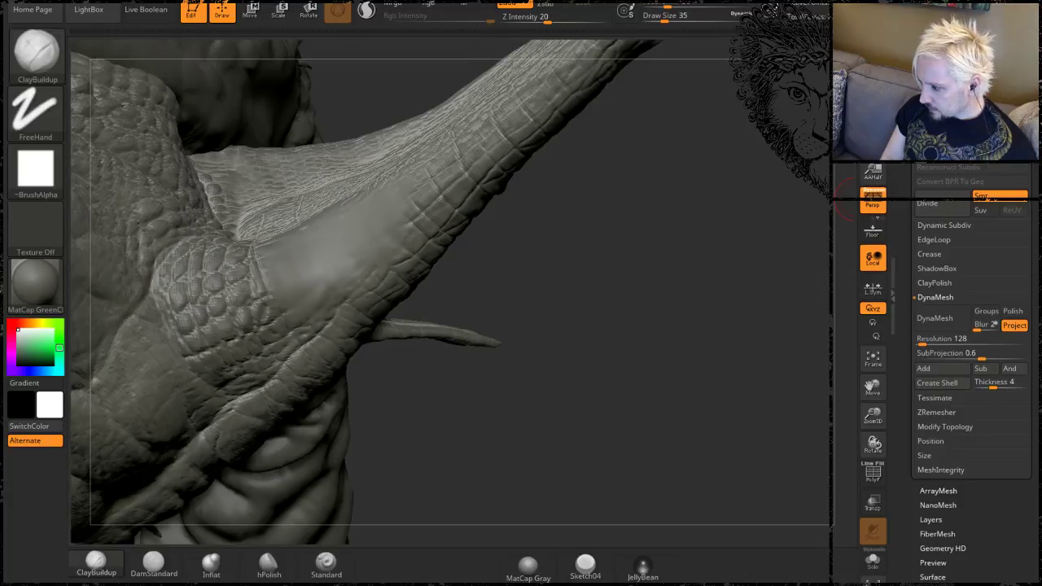
pyautogui.moveTo(619, 276); pyautogui.dragTo(611, 232)
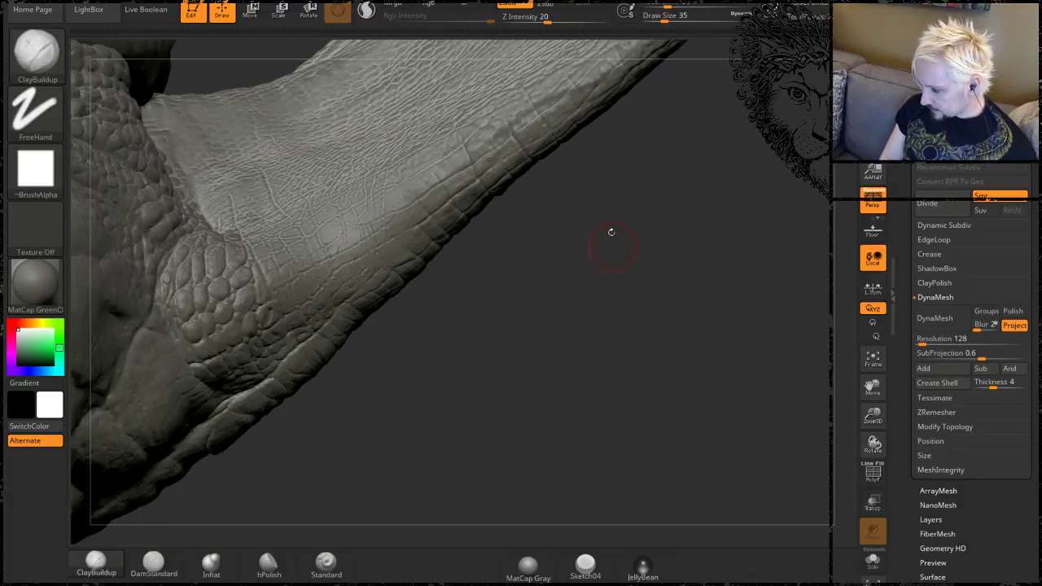
pyautogui.moveTo(567, 312); pyautogui.dragTo(437, 246)
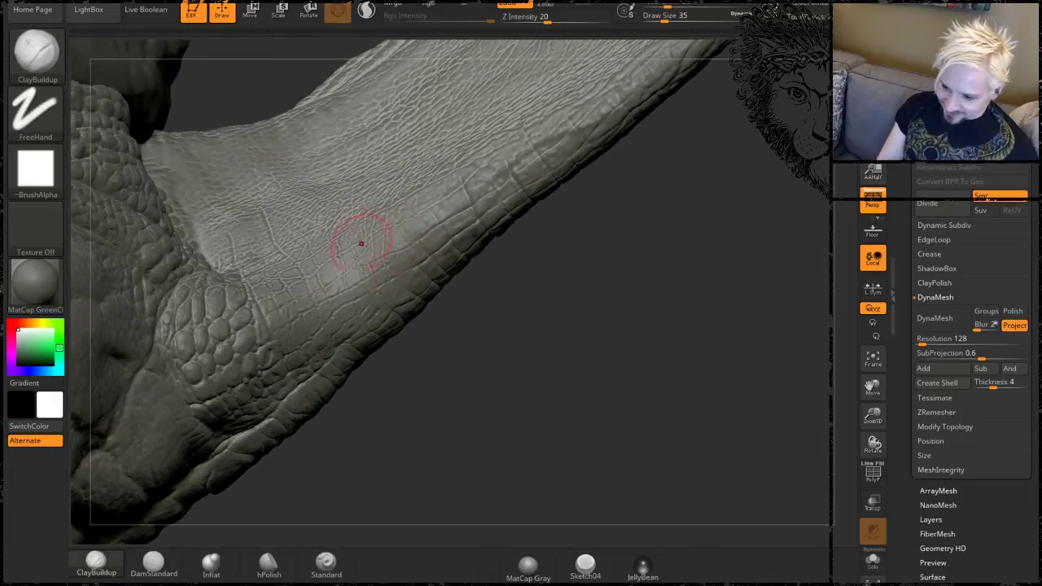
pyautogui.press('shift')
pyautogui.moveTo(317, 328)
pyautogui.keyDown('shift'); pyautogui.mouseDown()
pyautogui.moveTo(310, 313)
pyautogui.moveTo(337, 285)
pyautogui.moveTo(363, 289)
pyautogui.mouseUp(); pyautogui.keyUp('shift')
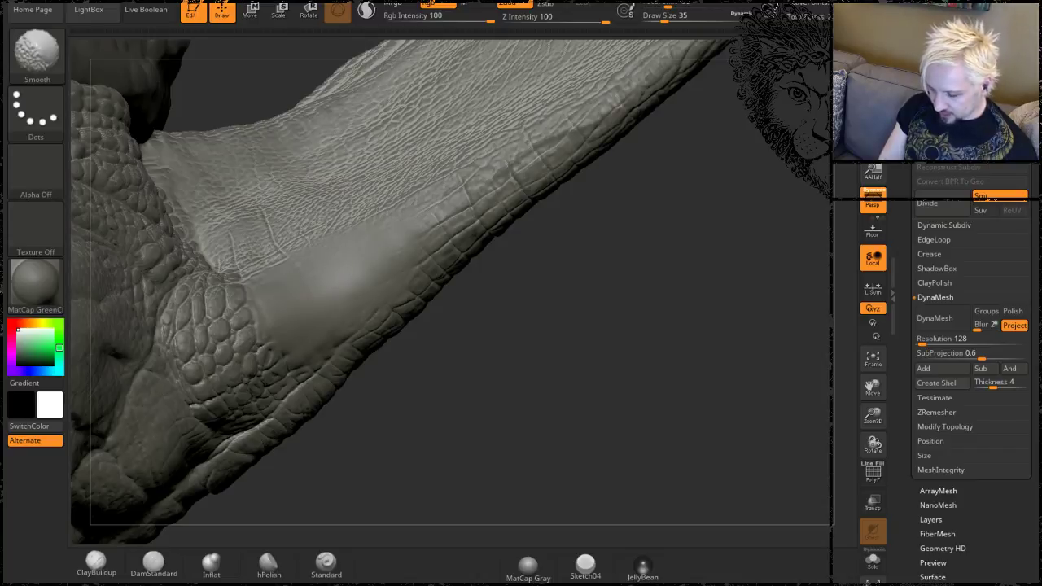
pyautogui.press('shift')
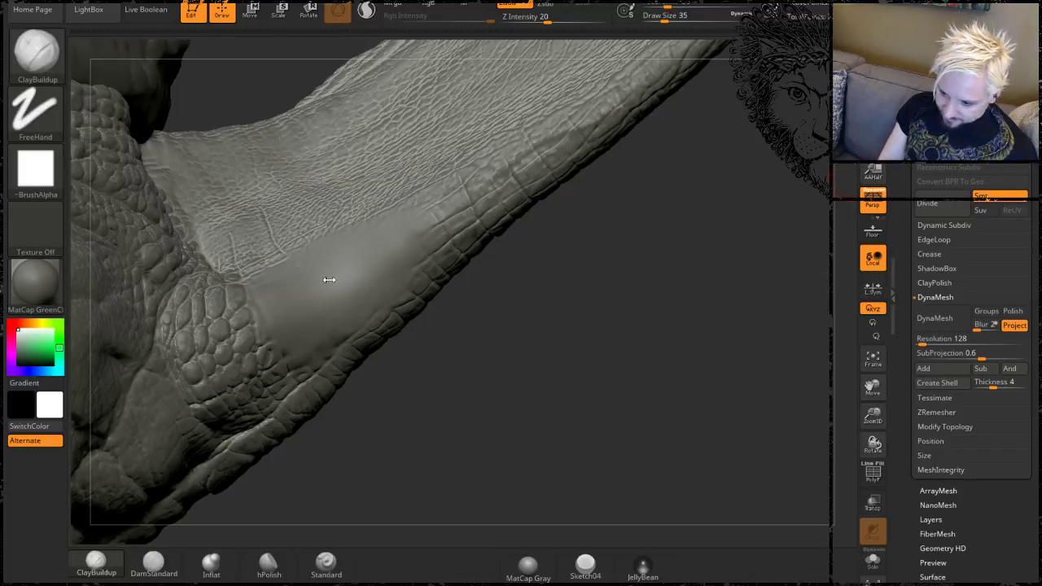
# Smooth the bare patch at the base of the frill, between the scaly head and the frill's outer rim.
pyautogui.press('shift')
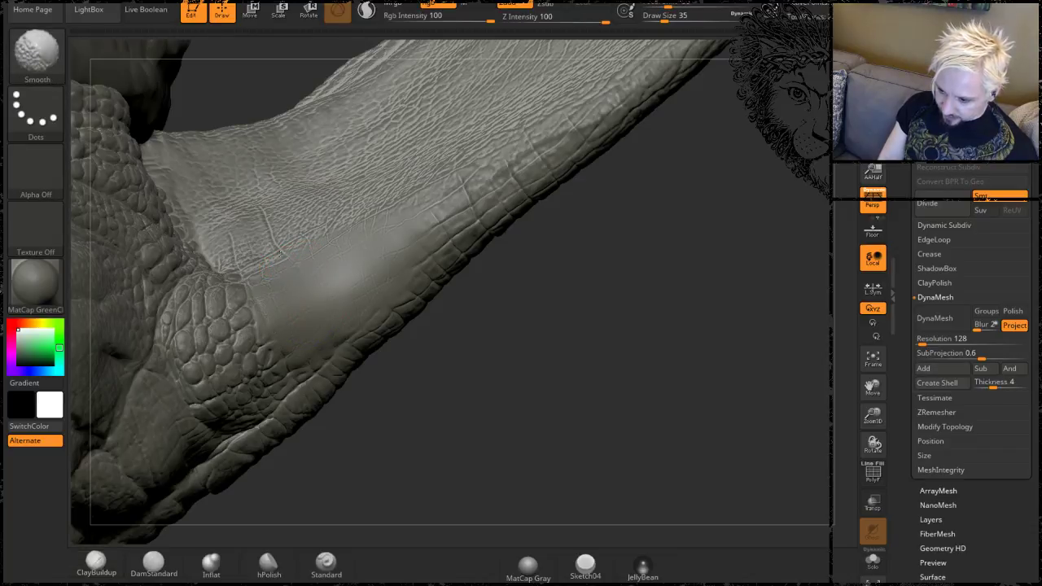
pyautogui.moveTo(439, 350)
pyautogui.mouseDown()
pyautogui.moveTo(488, 342)
pyautogui.moveTo(442, 355)
pyautogui.mouseUp()
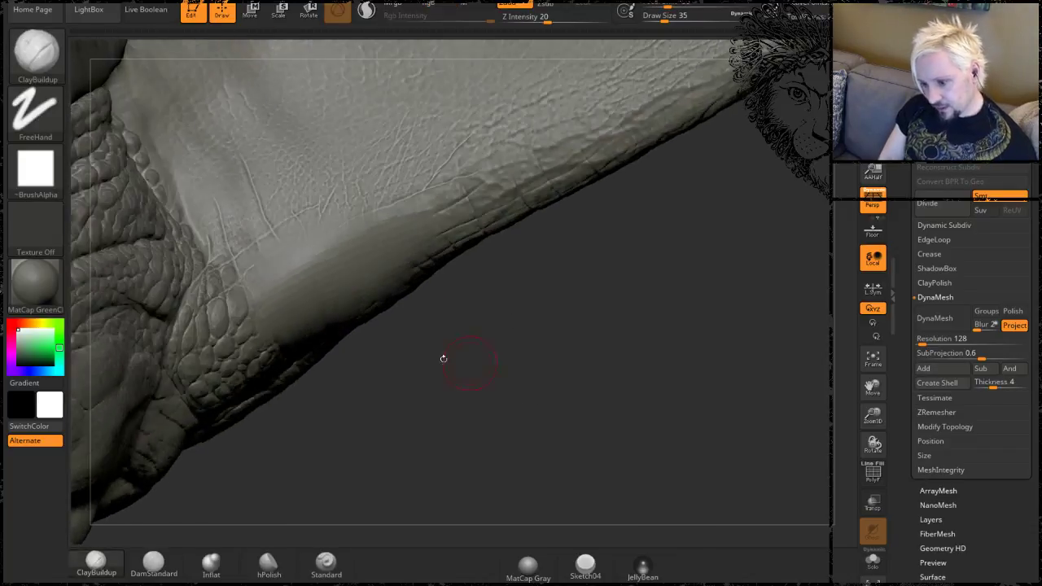
pyautogui.press('shift')
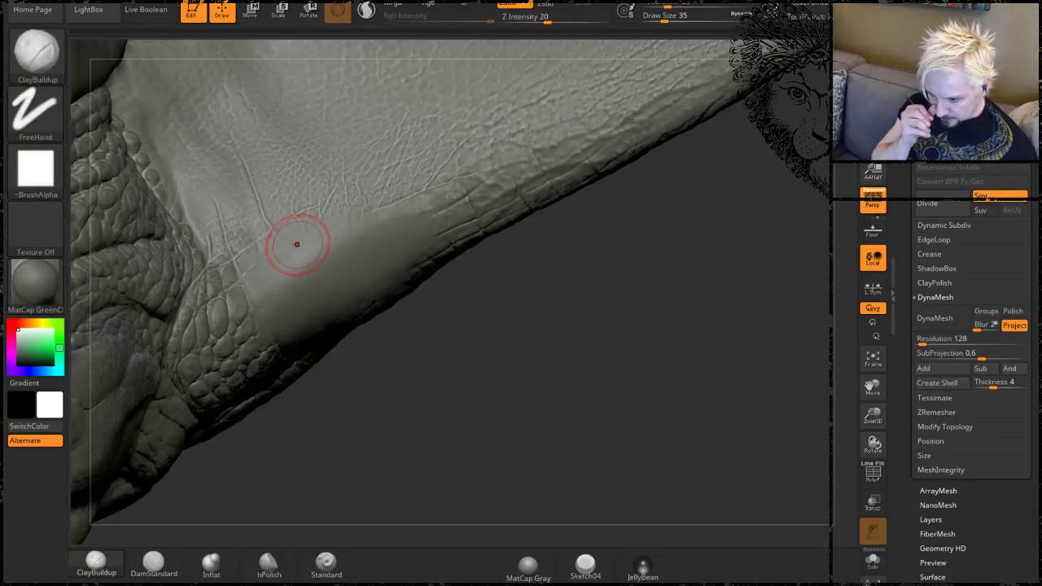
pyautogui.moveTo(581, 441); pyautogui.dragTo(342, 557)
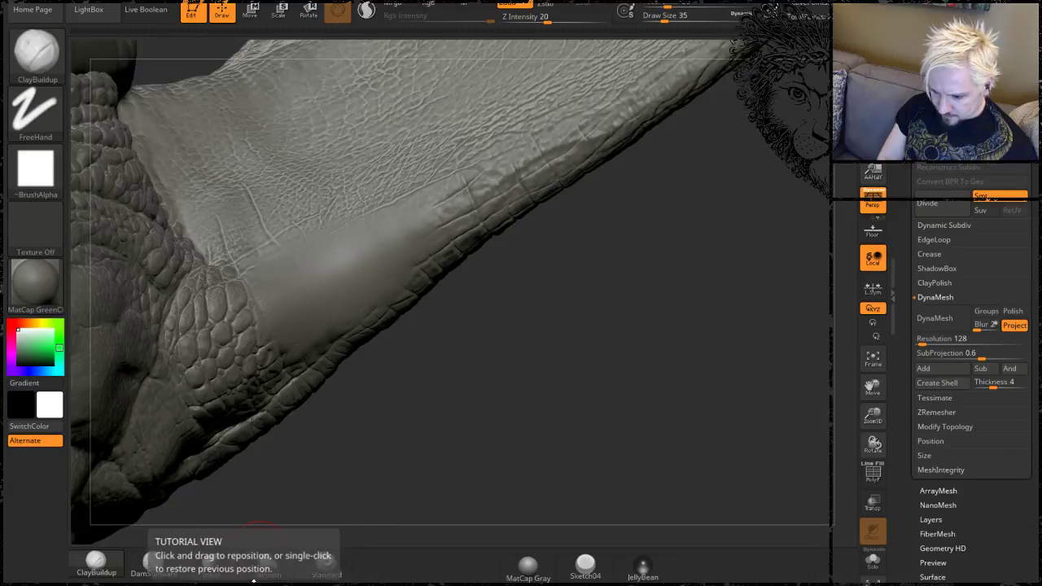
pyautogui.press('shift')
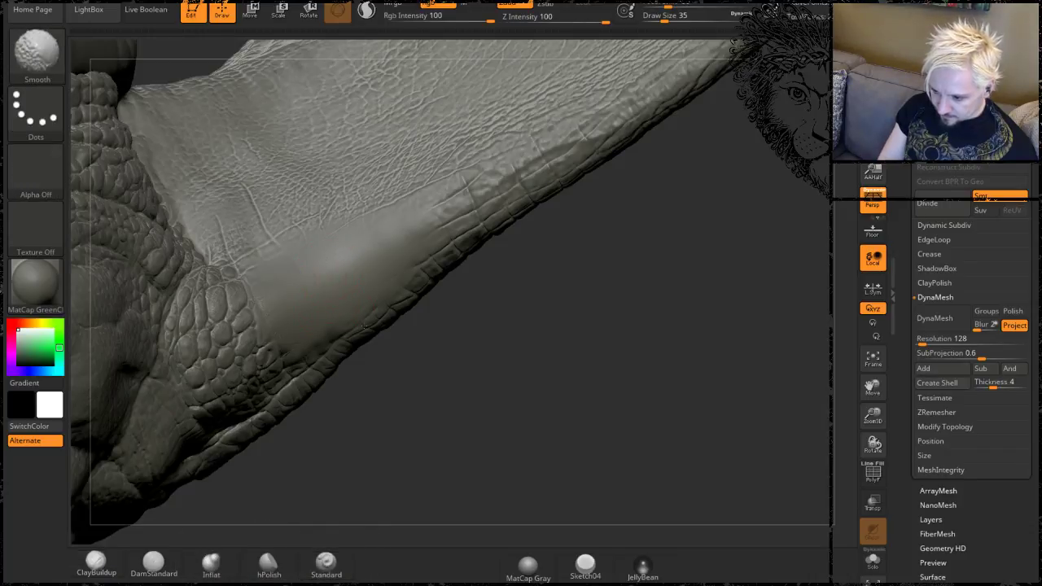
# Stamp the wrinkle alpha over the smooth patch at the frill base with the Standard brush in DragRect mode.
pyautogui.press('b')
pyautogui.press('s')
pyautogui.press('t')
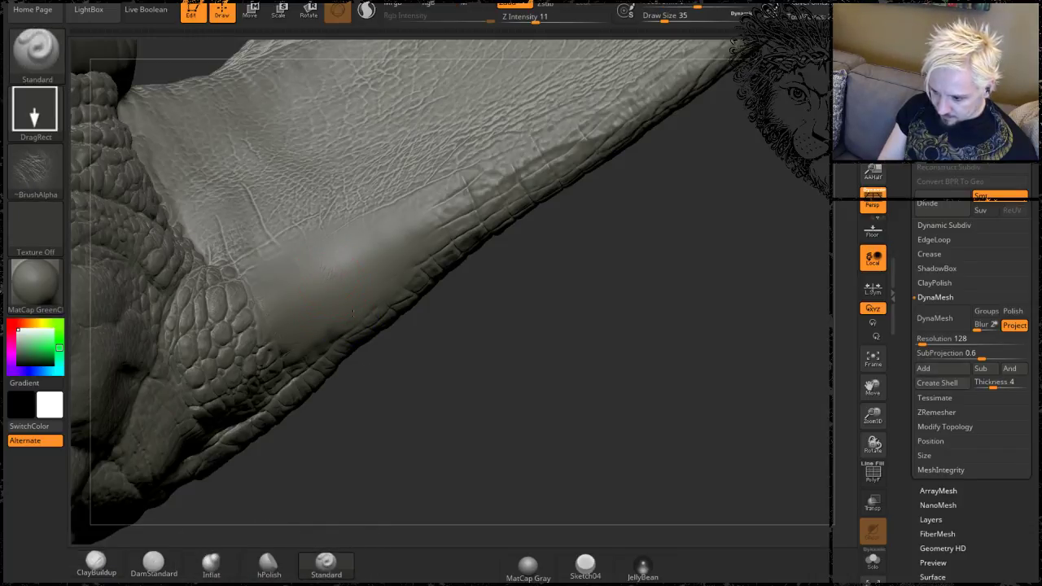
pyautogui.moveTo(329, 273); pyautogui.dragTo(448, 275)
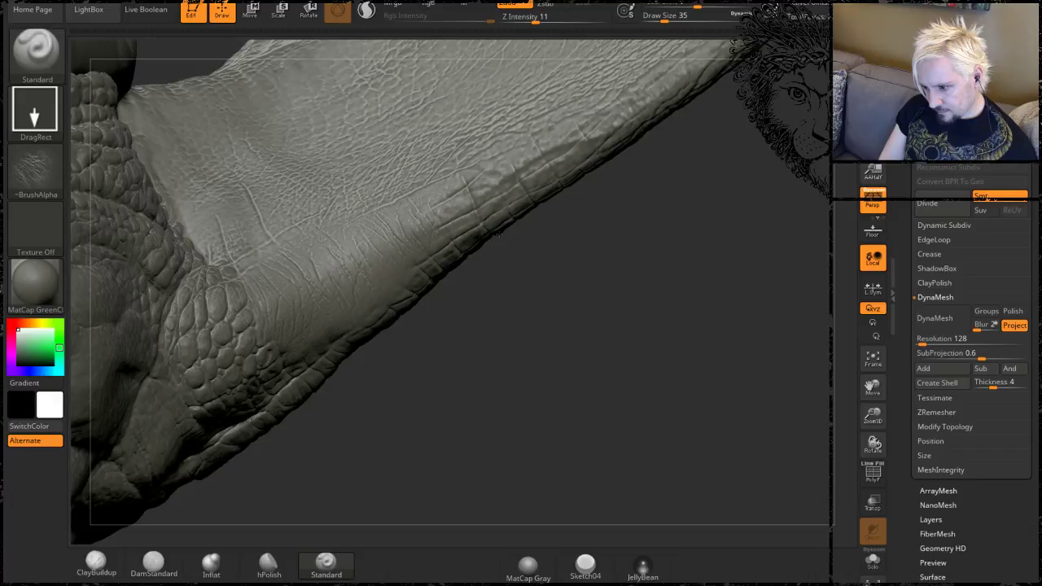
pyautogui.moveTo(543, 303); pyautogui.dragTo(493, 182)
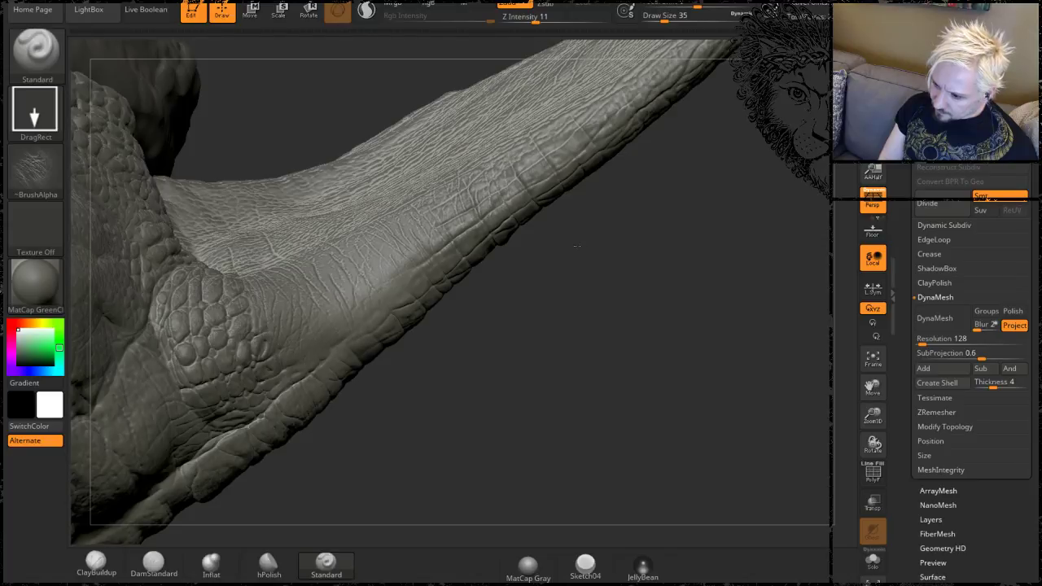
# Continue the wrinkle alpha detail along the frill's thick outer rim, from the base towards the tip.
pyautogui.moveTo(595, 314); pyautogui.dragTo(623, 249)
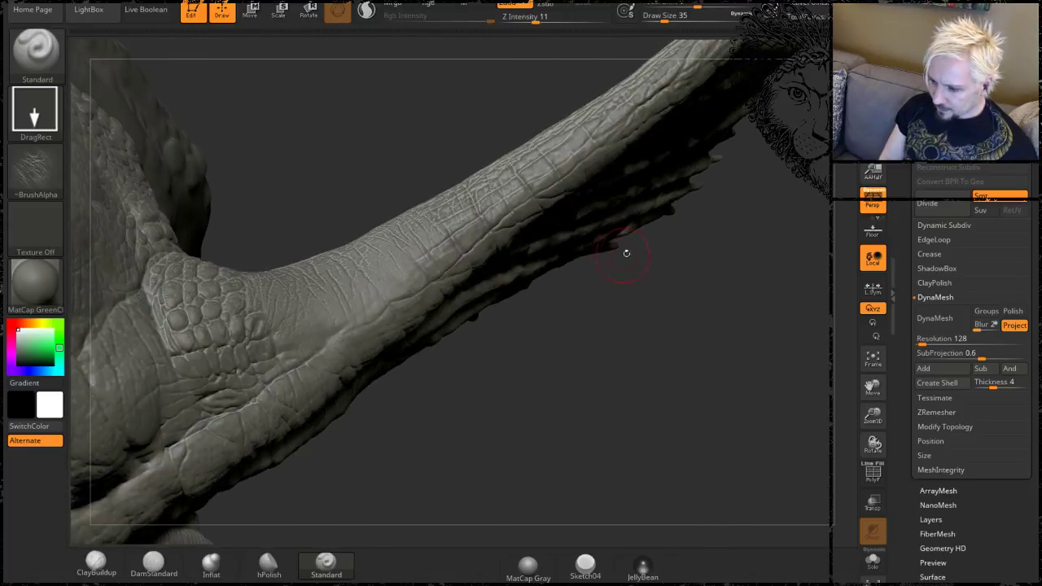
pyautogui.moveTo(723, 291); pyautogui.dragTo(515, 292)
pyautogui.moveTo(388, 203); pyautogui.dragTo(353, 321)
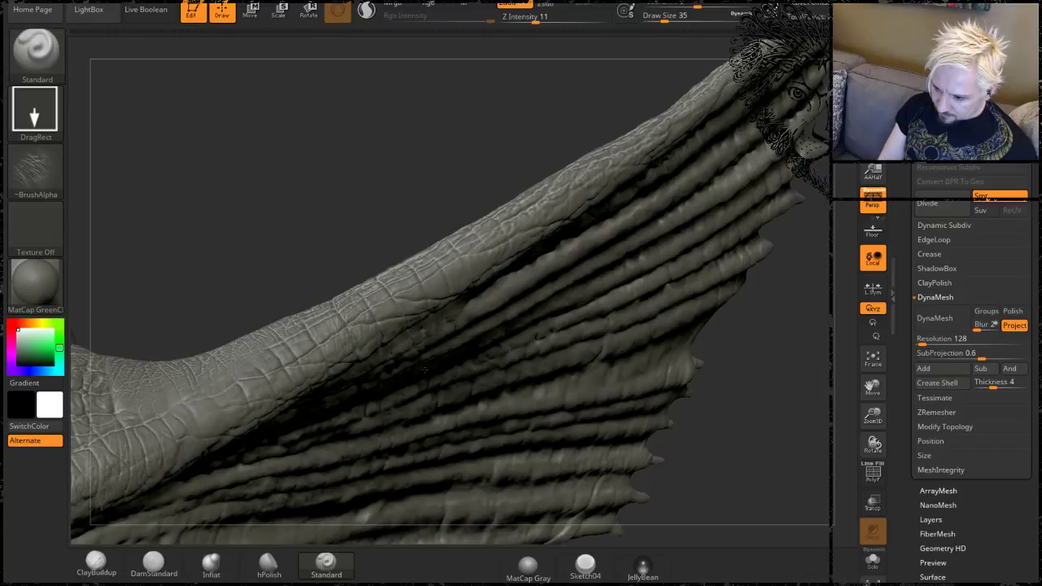
pyautogui.moveTo(282, 260); pyautogui.dragTo(360, 151)
pyautogui.moveTo(347, 198); pyautogui.dragTo(344, 128)
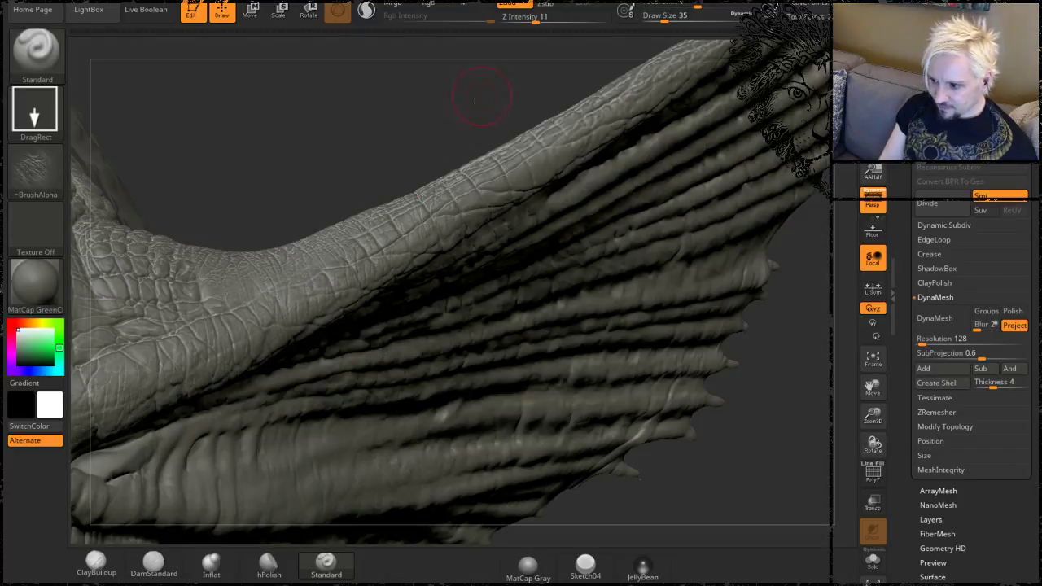
pyautogui.moveTo(481, 98); pyautogui.dragTo(372, 220)
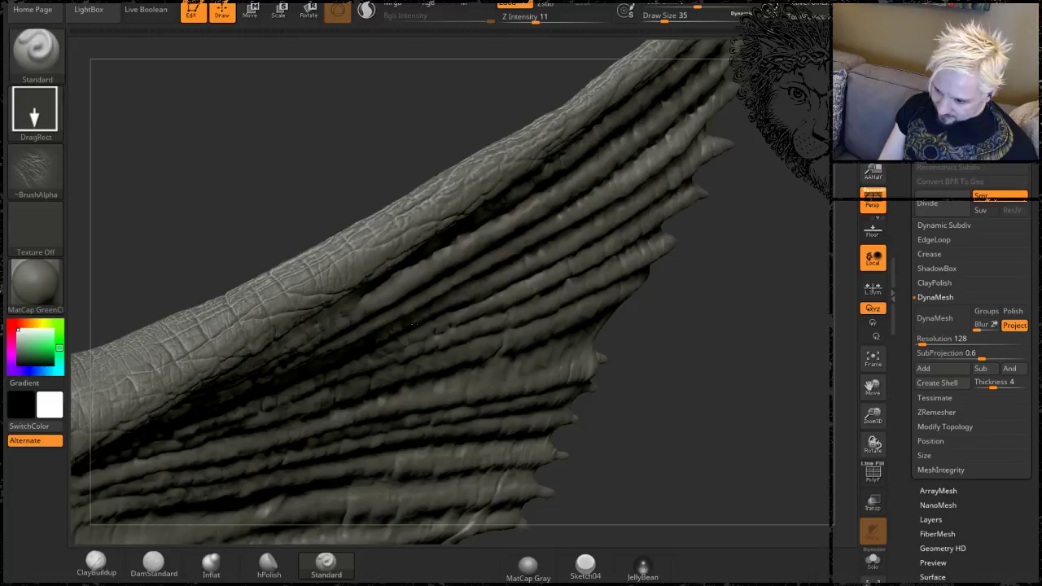
pyautogui.moveTo(301, 196); pyautogui.dragTo(247, 242)
pyautogui.moveTo(377, 147); pyautogui.dragTo(314, 283)
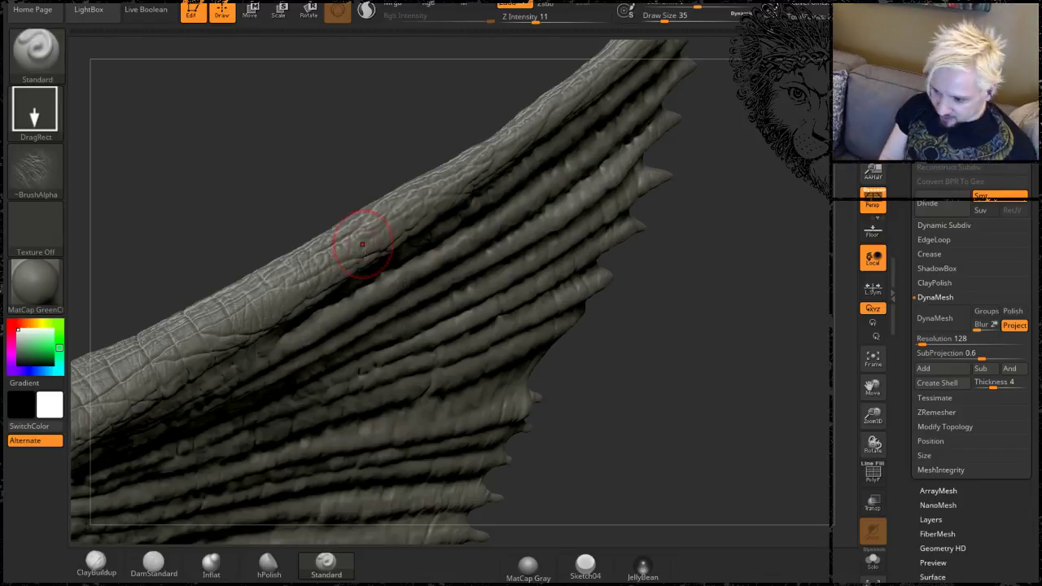
pyautogui.moveTo(397, 119); pyautogui.dragTo(337, 267)
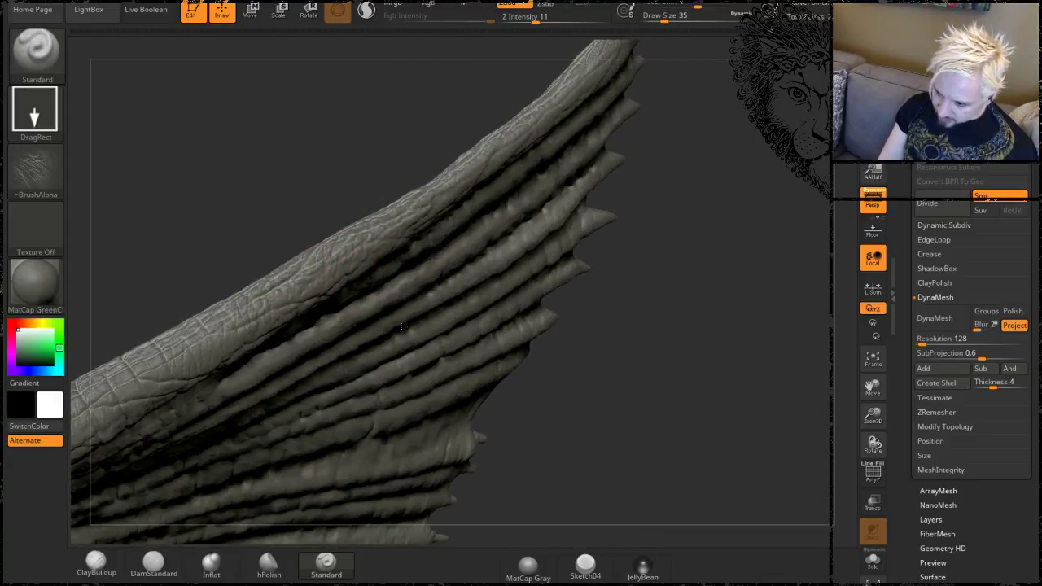
pyautogui.moveTo(189, 239)
pyautogui.mouseDown()
pyautogui.moveTo(313, 140)
pyautogui.moveTo(306, 158)
pyautogui.moveTo(320, 183)
pyautogui.mouseUp()
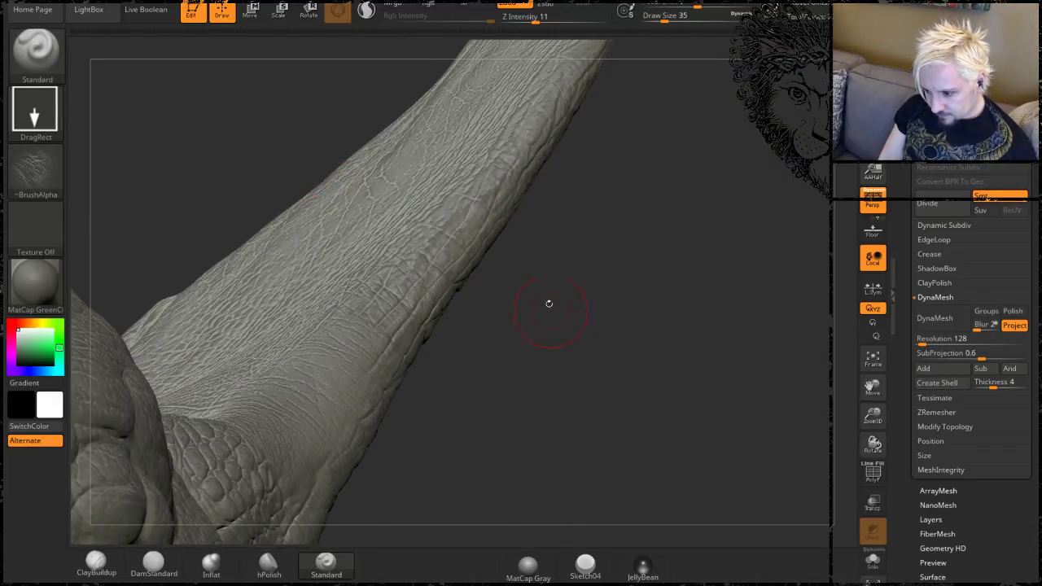
# Stamp wrinkle detail over the transition between the frill base, the round scales and the segmented rim.
pyautogui.moveTo(549, 302); pyautogui.dragTo(504, 262)
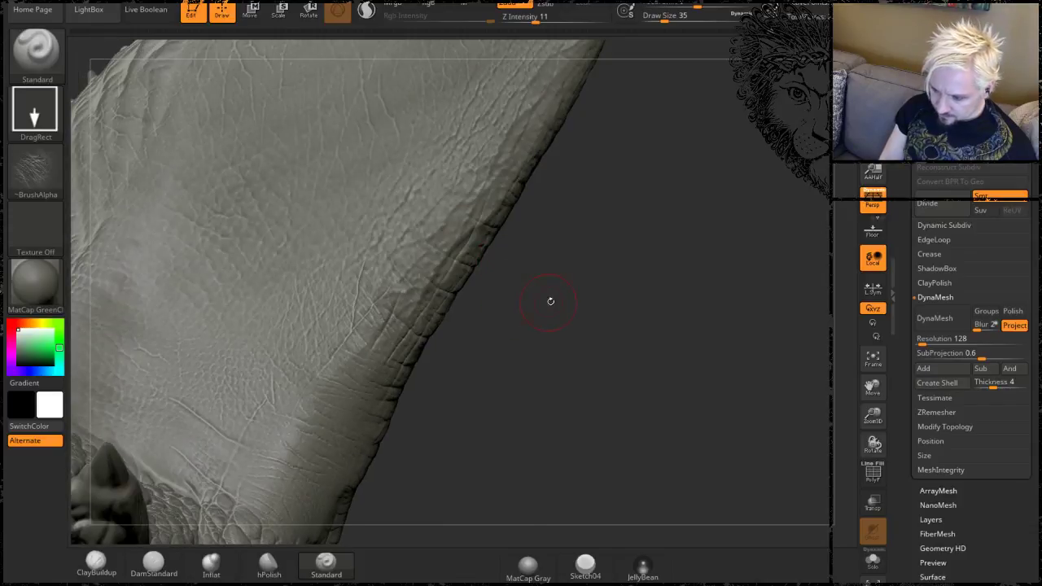
pyautogui.moveTo(550, 301); pyautogui.dragTo(474, 289)
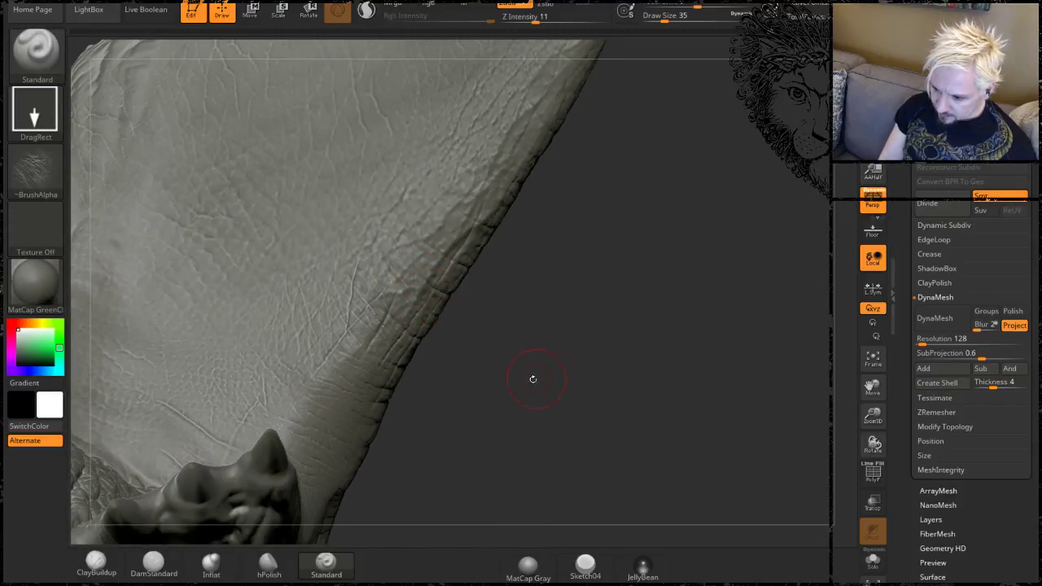
pyautogui.moveTo(530, 380); pyautogui.dragTo(506, 321)
pyautogui.moveTo(607, 396)
pyautogui.mouseDown()
pyautogui.moveTo(576, 287)
pyautogui.moveTo(566, 320)
pyautogui.moveTo(574, 301)
pyautogui.moveTo(625, 324)
pyautogui.moveTo(523, 407)
pyautogui.moveTo(589, 267)
pyautogui.moveTo(609, 352)
pyautogui.mouseUp()
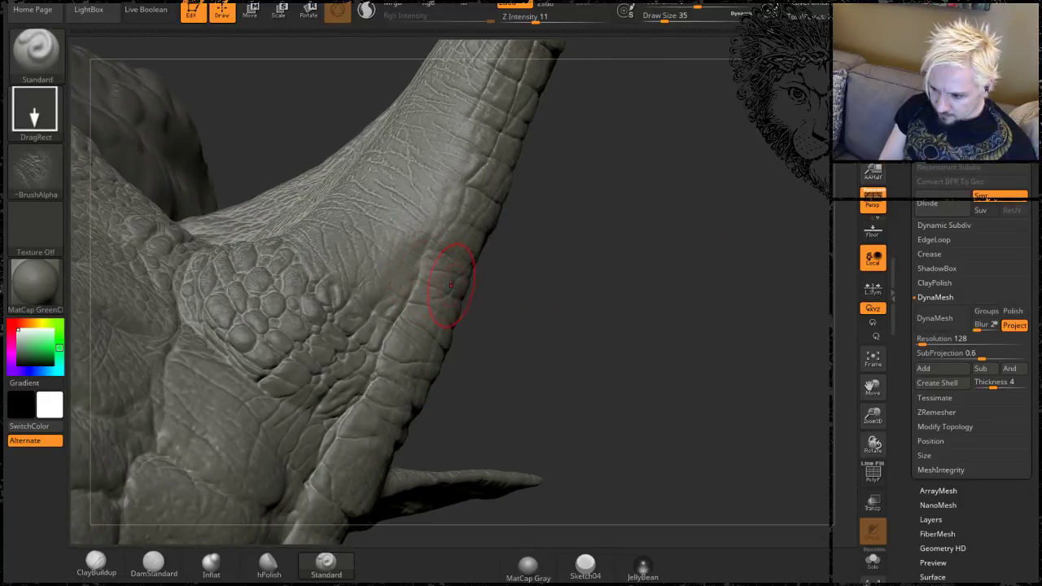
pyautogui.moveTo(603, 297); pyautogui.dragTo(603, 244)
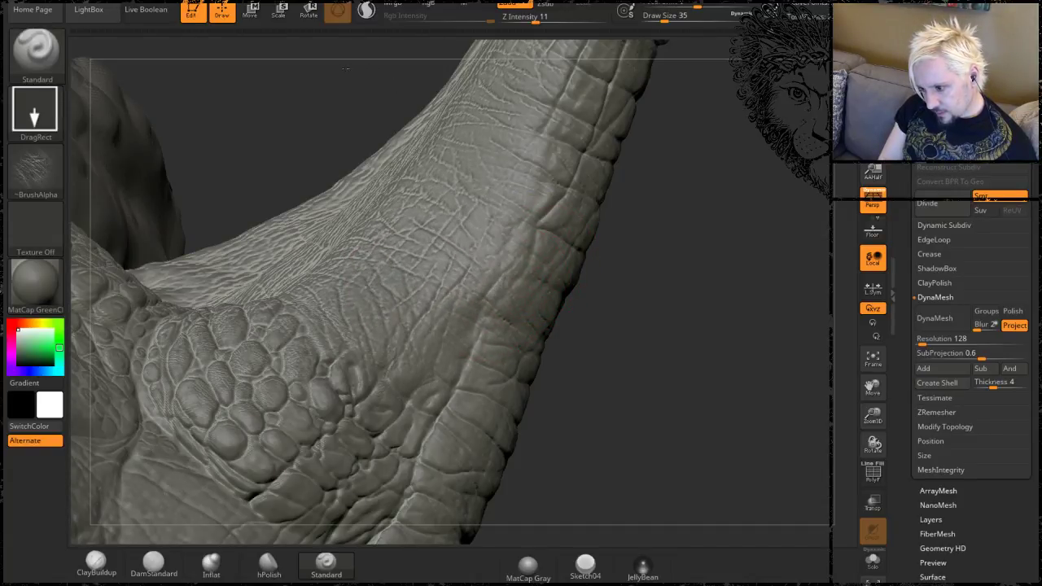
pyautogui.moveTo(728, 196)
pyautogui.mouseDown()
pyautogui.moveTo(484, 262)
pyautogui.moveTo(428, 218)
pyautogui.moveTo(349, 79)
pyautogui.moveTo(338, 83)
pyautogui.mouseUp()
pyautogui.moveTo(704, 360)
pyautogui.mouseDown()
pyautogui.moveTo(594, 212)
pyautogui.moveTo(545, 210)
pyautogui.mouseUp()
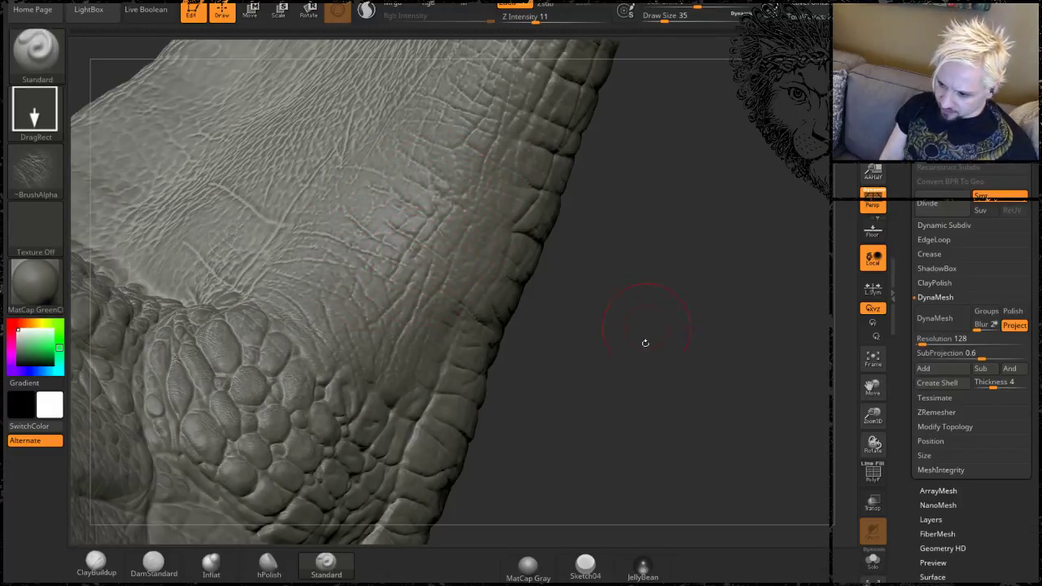
pyautogui.moveTo(644, 343)
pyautogui.mouseDown()
pyautogui.moveTo(651, 301)
pyautogui.moveTo(640, 275)
pyautogui.mouseUp()
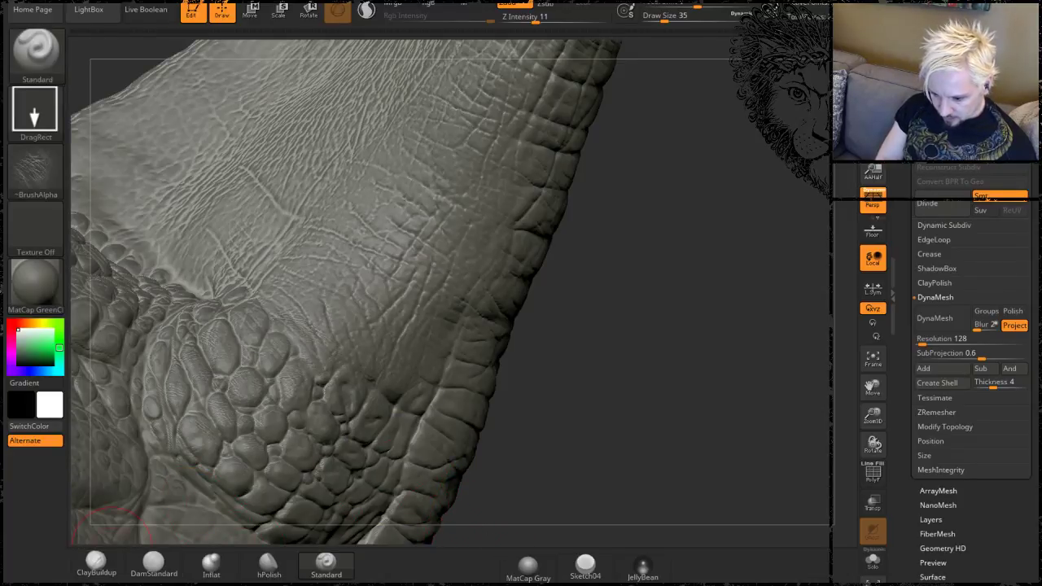
# Carve creases into the wrinkled skin at the frill base with the DamStandard brush at draw size 17.
pyautogui.click(153, 561)
pyautogui.press('space')
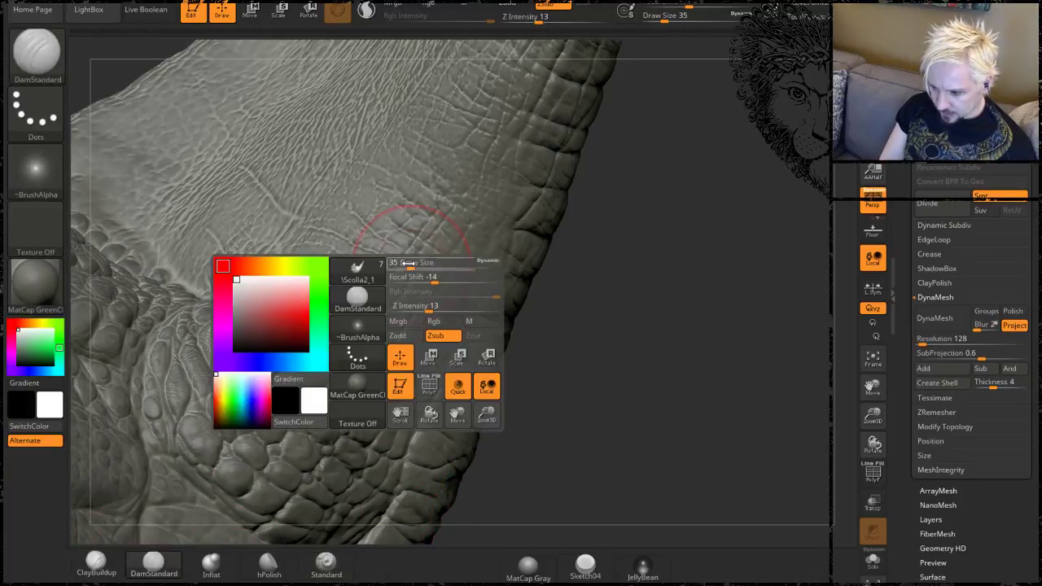
pyautogui.moveTo(409, 266); pyautogui.dragTo(400, 266)
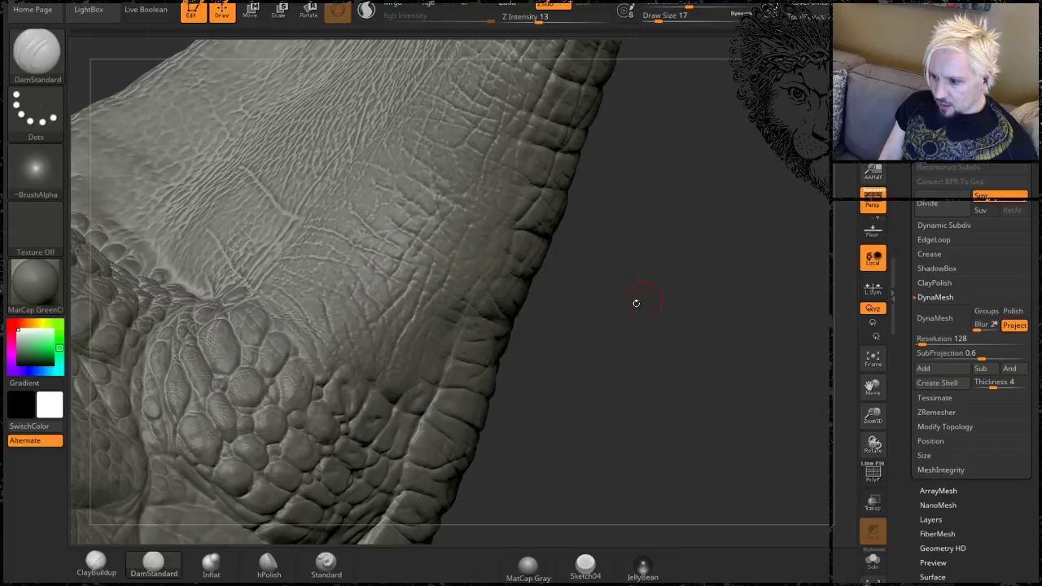
pyautogui.keyDown('alt'); pyautogui.moveTo(635, 298); pyautogui.dragTo(662, 323); pyautogui.keyUp('alt')
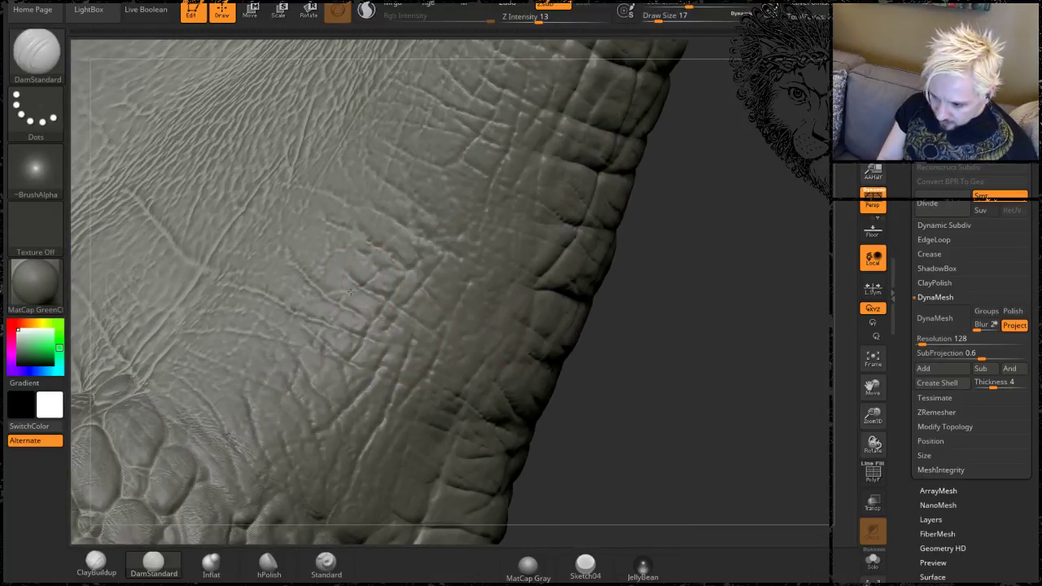
pyautogui.moveTo(354, 285); pyautogui.dragTo(384, 295)
pyautogui.moveTo(328, 315)
pyautogui.mouseDown()
pyautogui.moveTo(363, 336)
pyautogui.moveTo(305, 349)
pyautogui.moveTo(293, 376)
pyautogui.moveTo(282, 357)
pyautogui.moveTo(261, 387)
pyautogui.mouseUp()
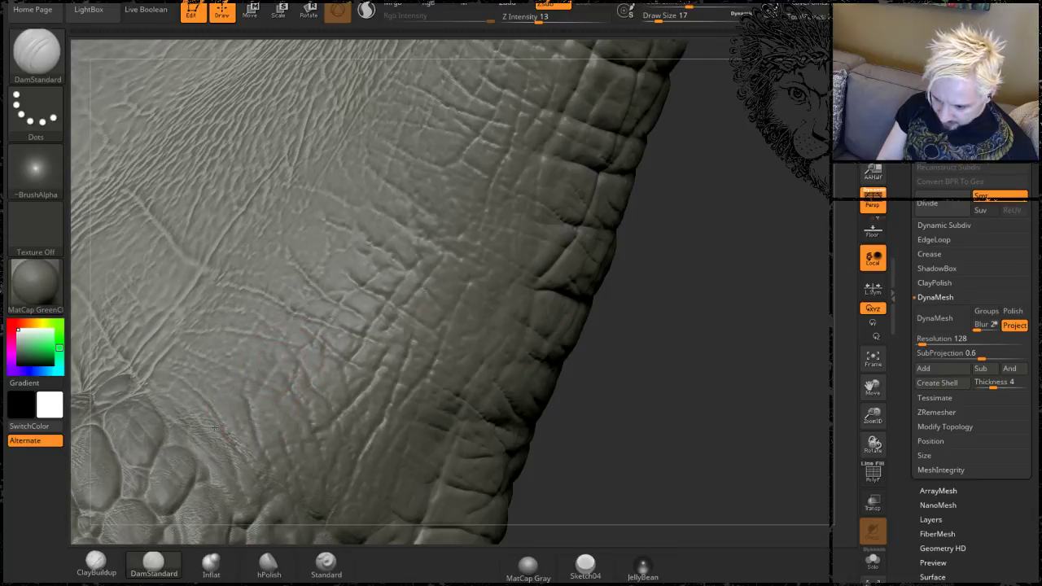
pyautogui.moveTo(216, 428)
pyautogui.mouseDown()
pyautogui.moveTo(185, 445)
pyautogui.moveTo(223, 422)
pyautogui.moveTo(190, 444)
pyautogui.mouseUp()
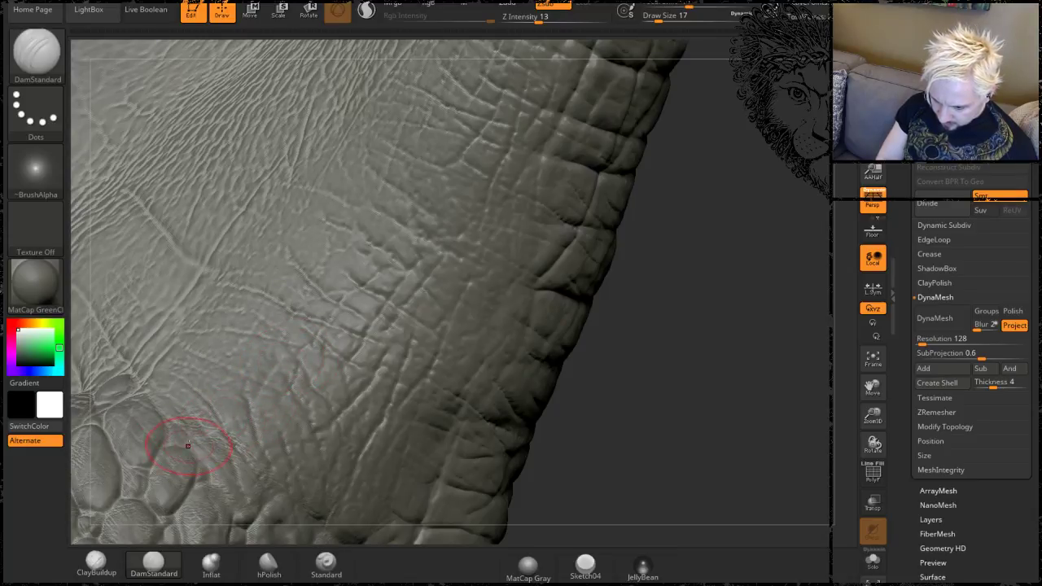
pyautogui.moveTo(264, 382); pyautogui.dragTo(242, 417)
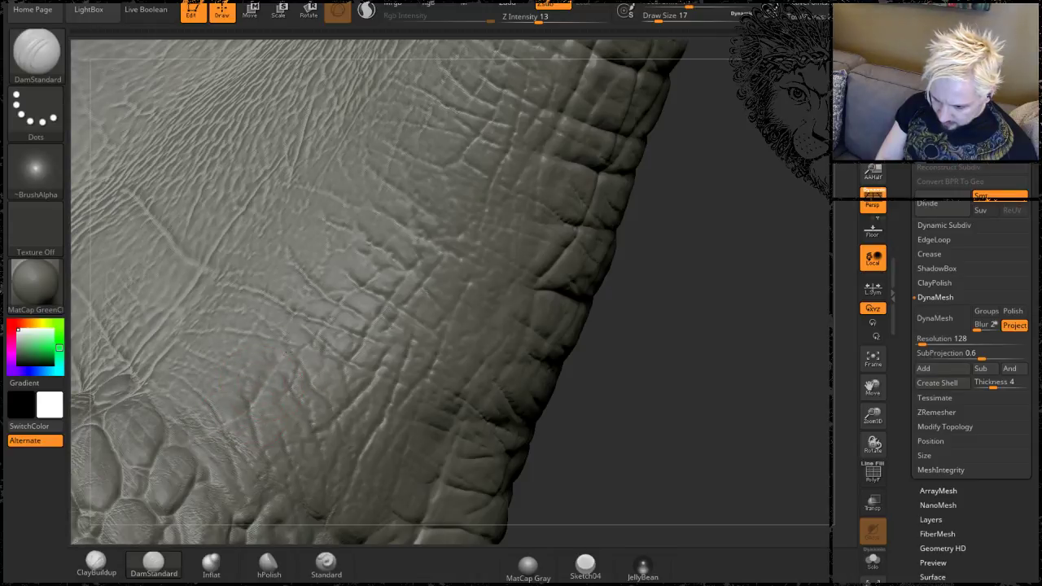
# Extend the carved creases down to the round scales to blend them into the wrinkled skin.
pyautogui.moveTo(628, 429); pyautogui.dragTo(500, 275)
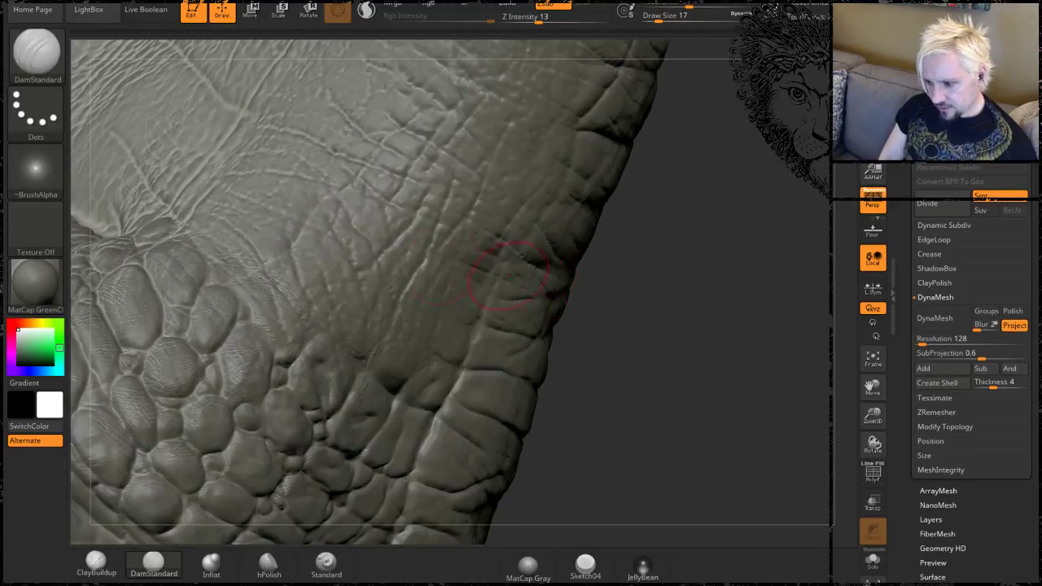
pyautogui.moveTo(364, 268); pyautogui.dragTo(293, 355)
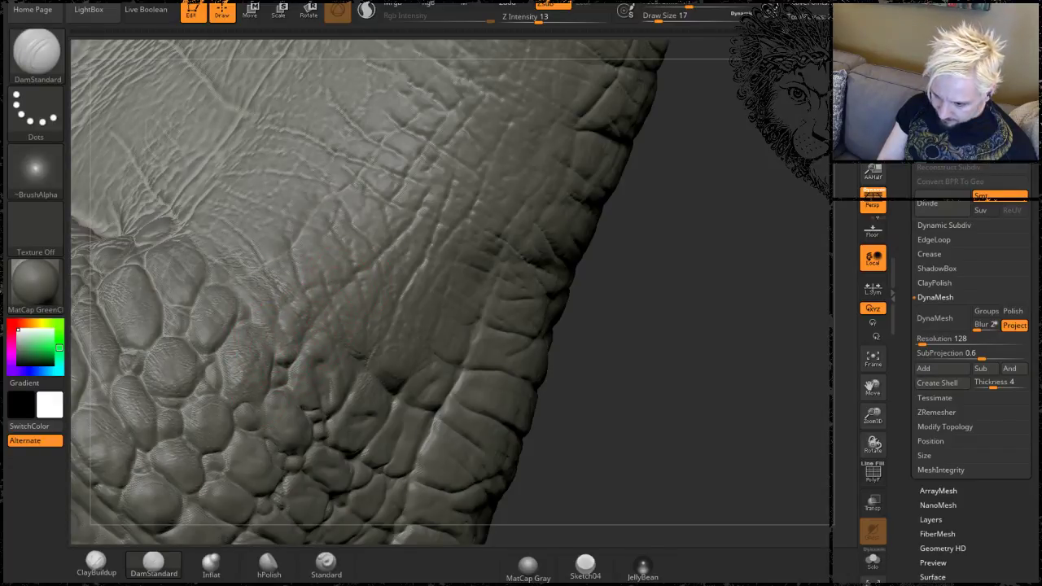
pyautogui.moveTo(681, 318); pyautogui.dragTo(609, 279)
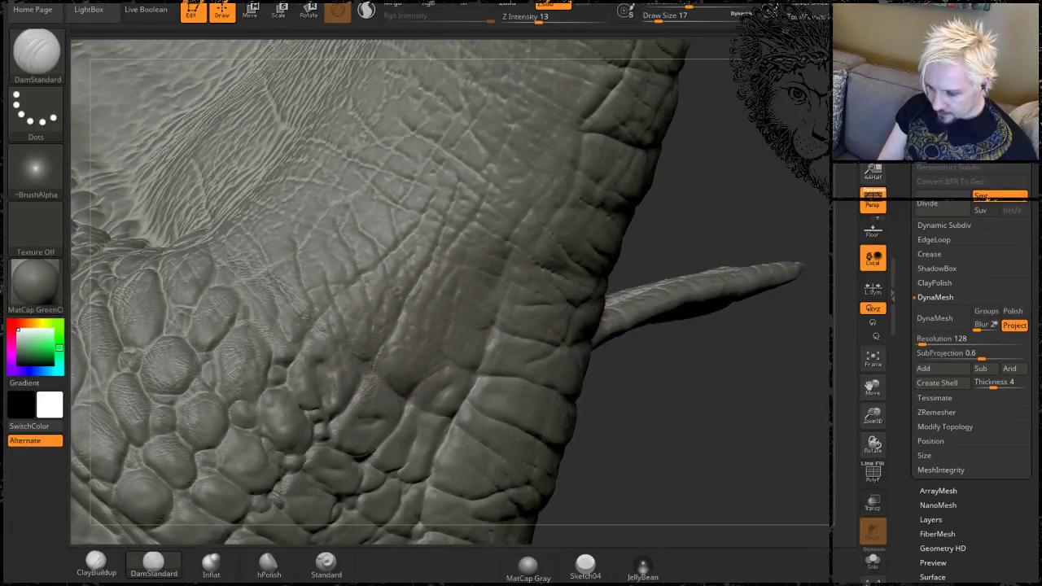
pyautogui.moveTo(405, 301); pyautogui.dragTo(421, 279)
# Reduce the DamStandard draw size to 9 and carve finer creases up the skin beside the segmented rim.
pyautogui.press('space')
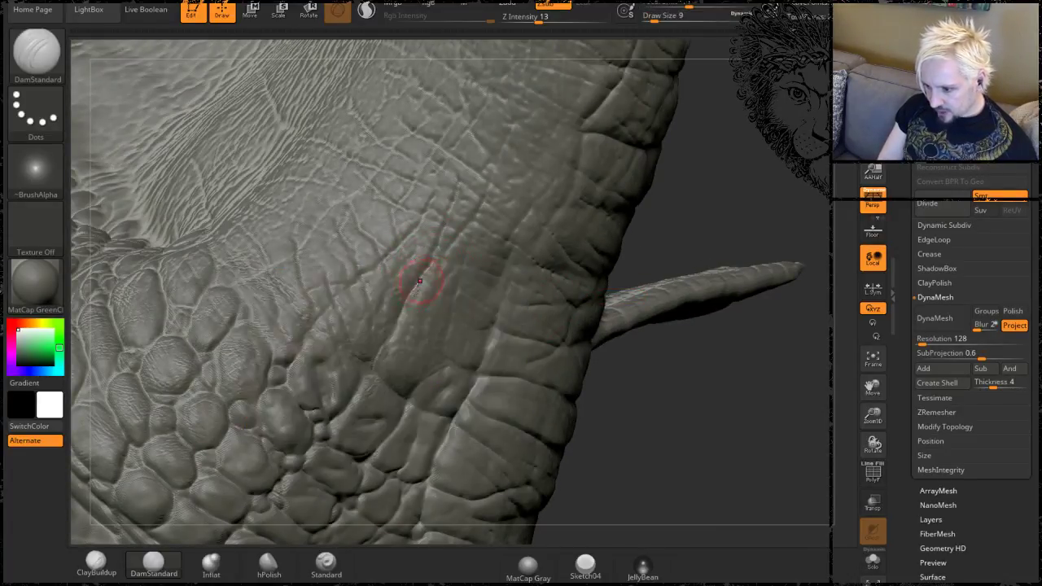
pyautogui.moveTo(374, 366); pyautogui.dragTo(404, 300)
pyautogui.moveTo(390, 335); pyautogui.dragTo(448, 205)
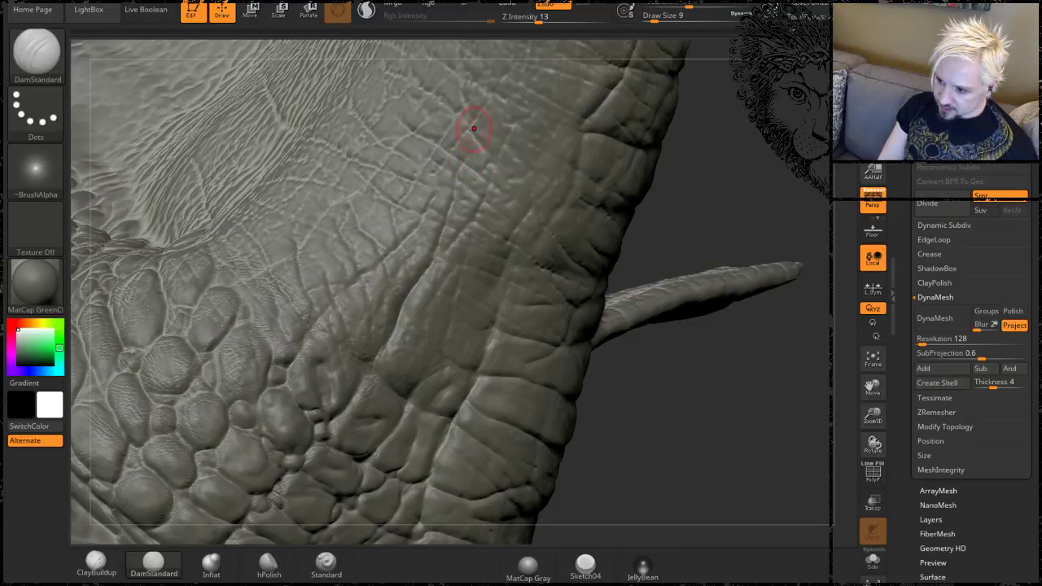
pyautogui.moveTo(740, 174); pyautogui.dragTo(559, 204)
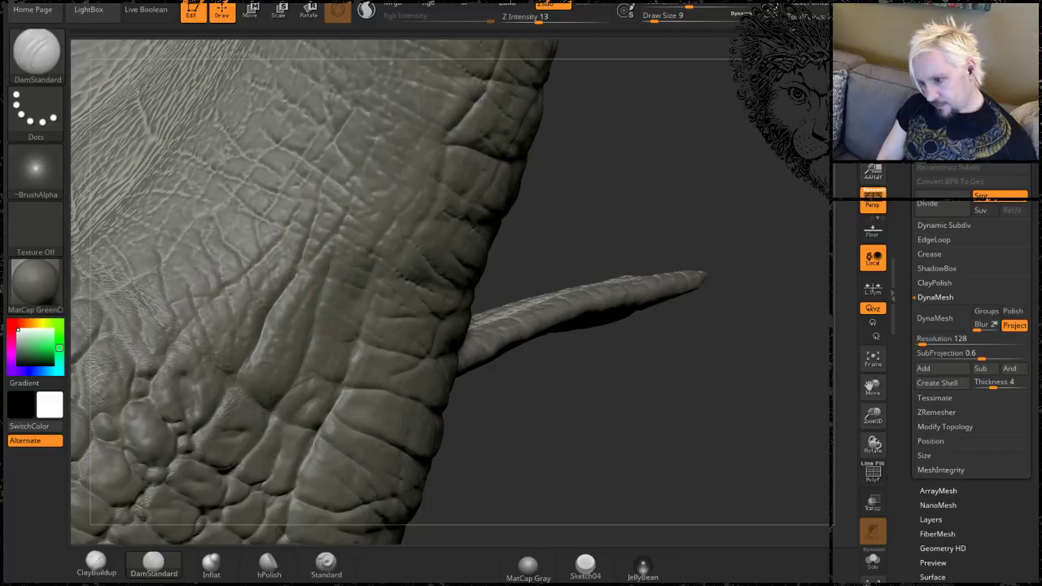
pyautogui.moveTo(336, 236); pyautogui.dragTo(349, 209)
pyautogui.keyDown('alt'); pyautogui.moveTo(687, 138); pyautogui.dragTo(644, 186); pyautogui.keyUp('alt')
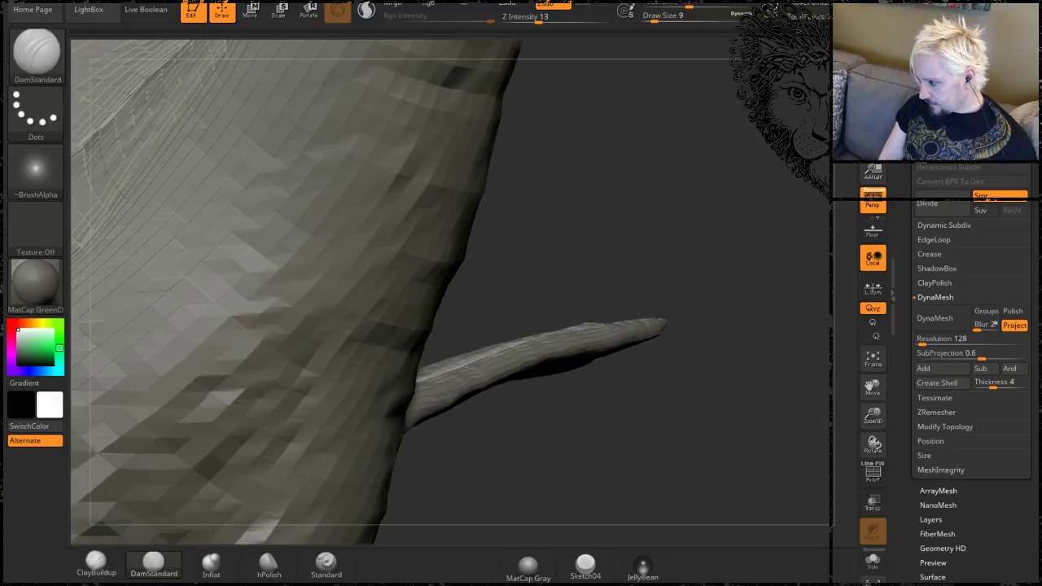
pyautogui.moveTo(634, 225); pyautogui.dragTo(650, 281)
pyautogui.moveTo(642, 347); pyautogui.dragTo(604, 345)
pyautogui.moveTo(609, 230); pyautogui.dragTo(593, 225)
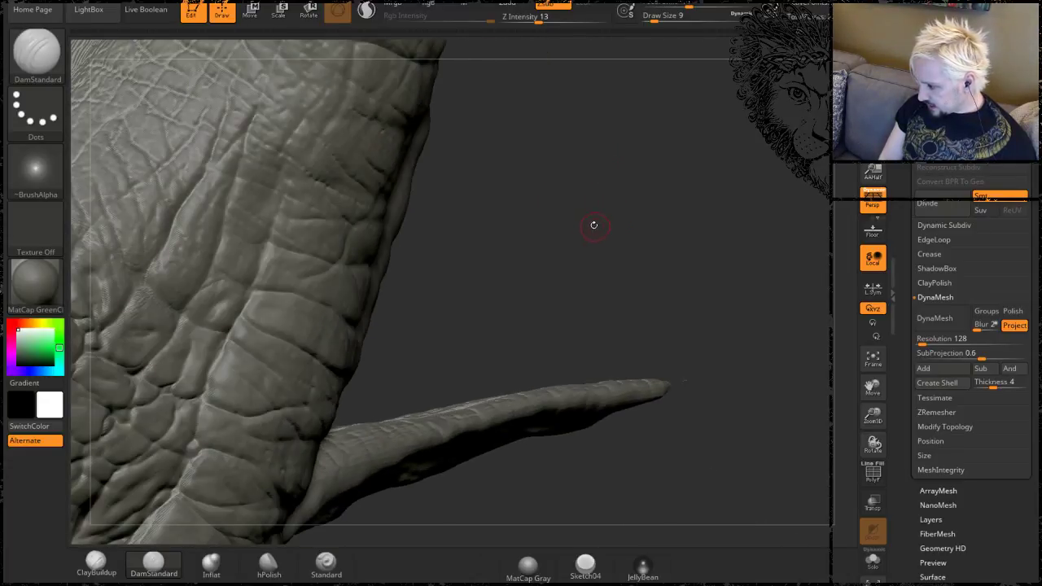
# Examine the creased frill base up close and against the whole head from several angles.
pyautogui.moveTo(531, 214); pyautogui.dragTo(582, 228)
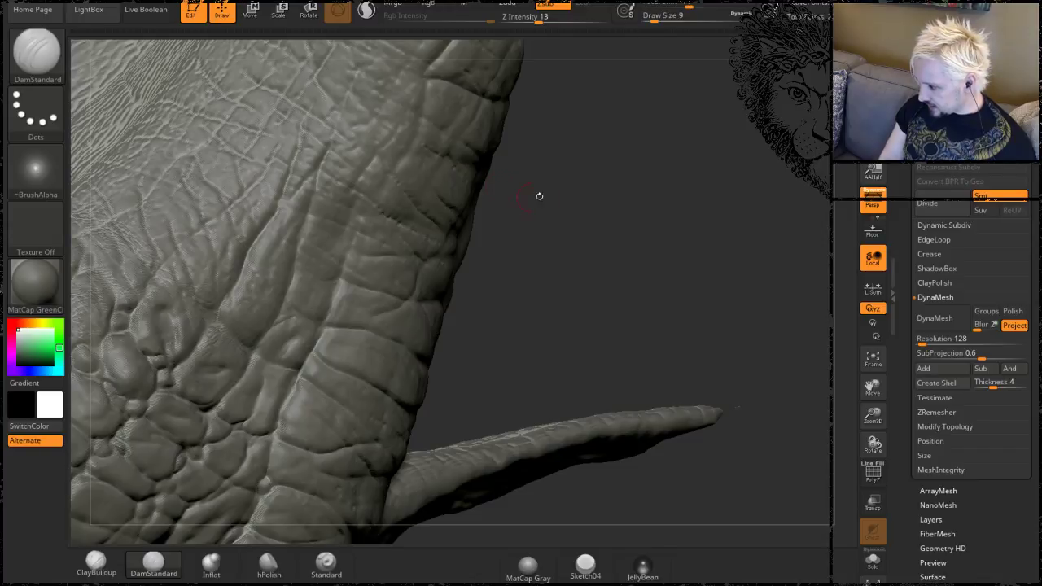
pyautogui.moveTo(585, 236)
pyautogui.mouseDown()
pyautogui.moveTo(582, 215)
pyautogui.moveTo(343, 329)
pyautogui.mouseUp()
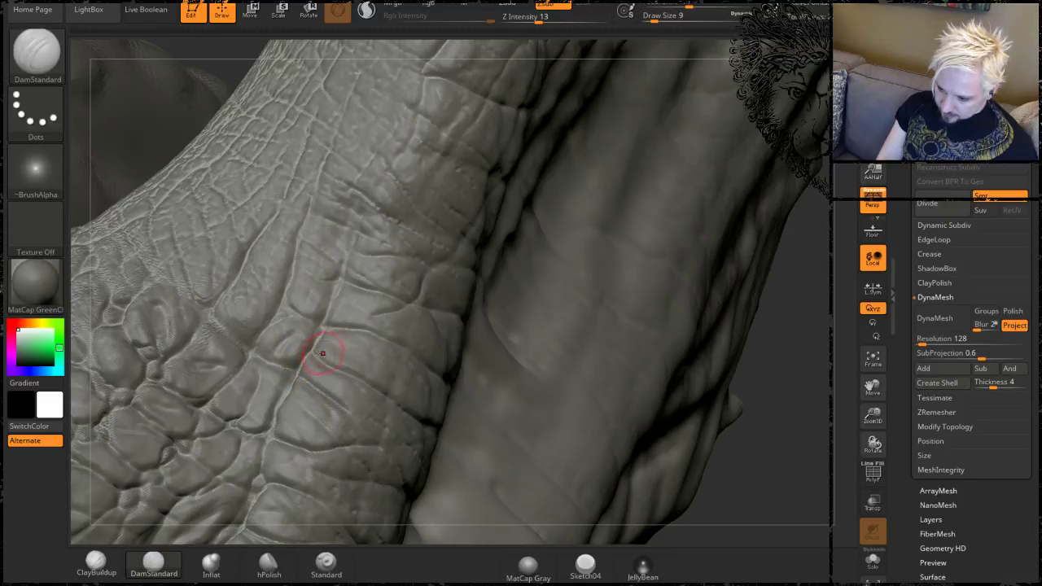
pyautogui.moveTo(787, 417); pyautogui.dragTo(499, 224)
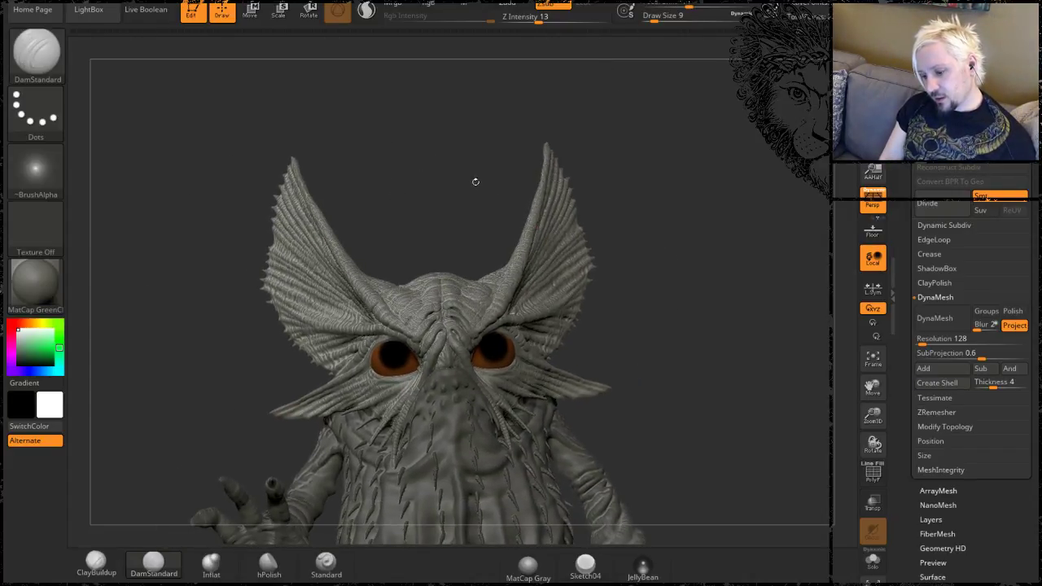
pyautogui.moveTo(479, 193)
pyautogui.mouseDown()
pyautogui.moveTo(383, 201)
pyautogui.moveTo(482, 101)
pyautogui.mouseUp()
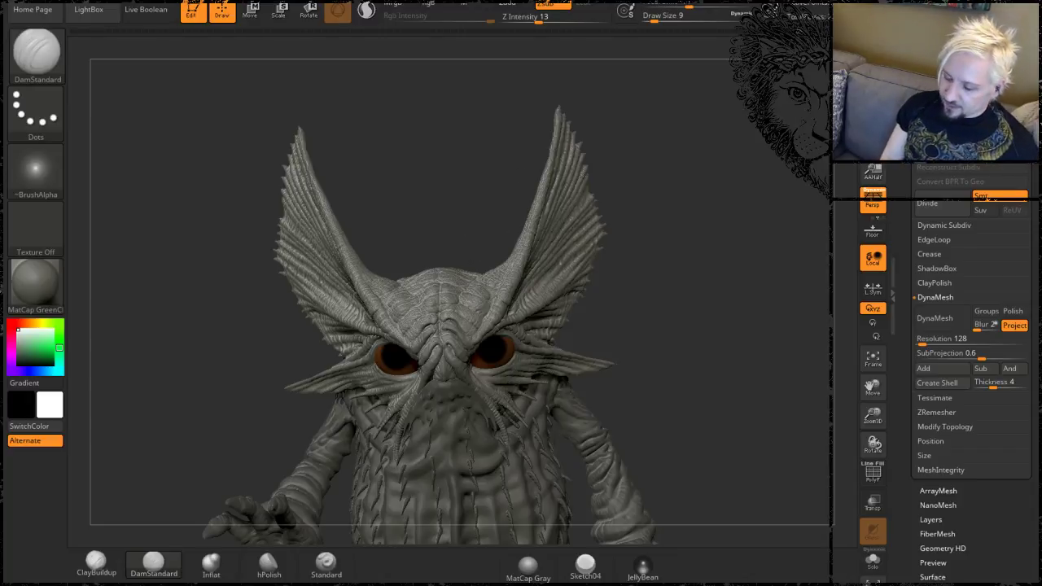
pyautogui.moveTo(673, 260); pyautogui.dragTo(297, 265)
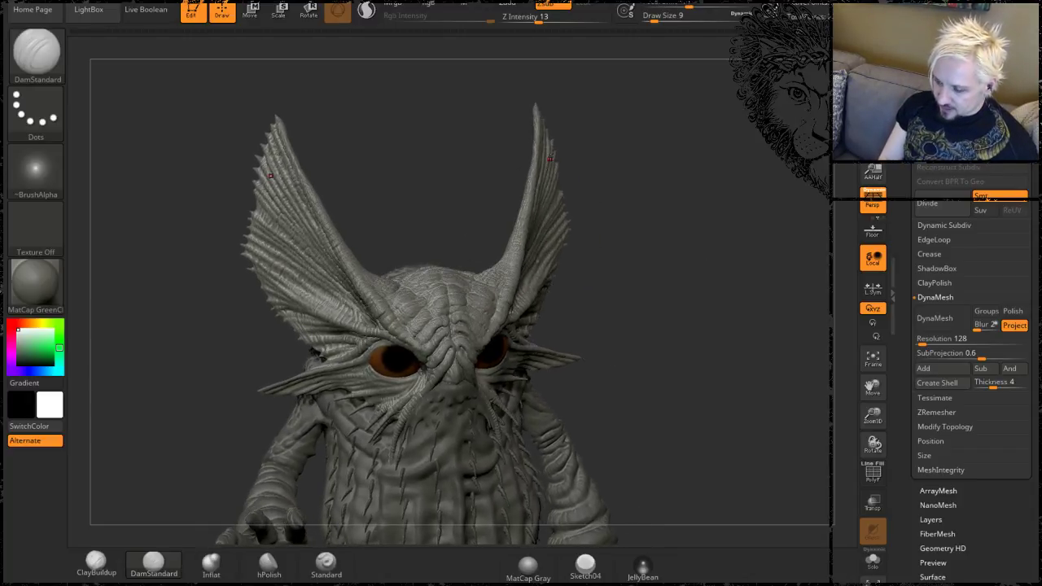
# Raise the DamStandard Z Intensity to 16 and carve finer creases between the round scales and the segmented rim.
pyautogui.moveTo(670, 220)
pyautogui.mouseDown()
pyautogui.moveTo(618, 236)
pyautogui.moveTo(762, 252)
pyautogui.moveTo(579, 281)
pyautogui.mouseUp()
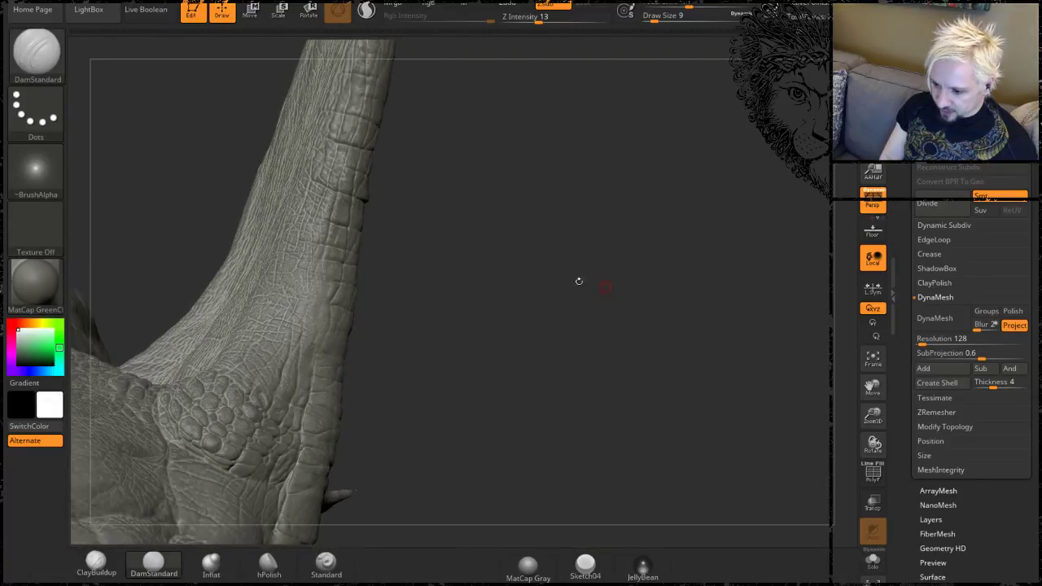
pyautogui.moveTo(484, 308); pyautogui.dragTo(218, 322)
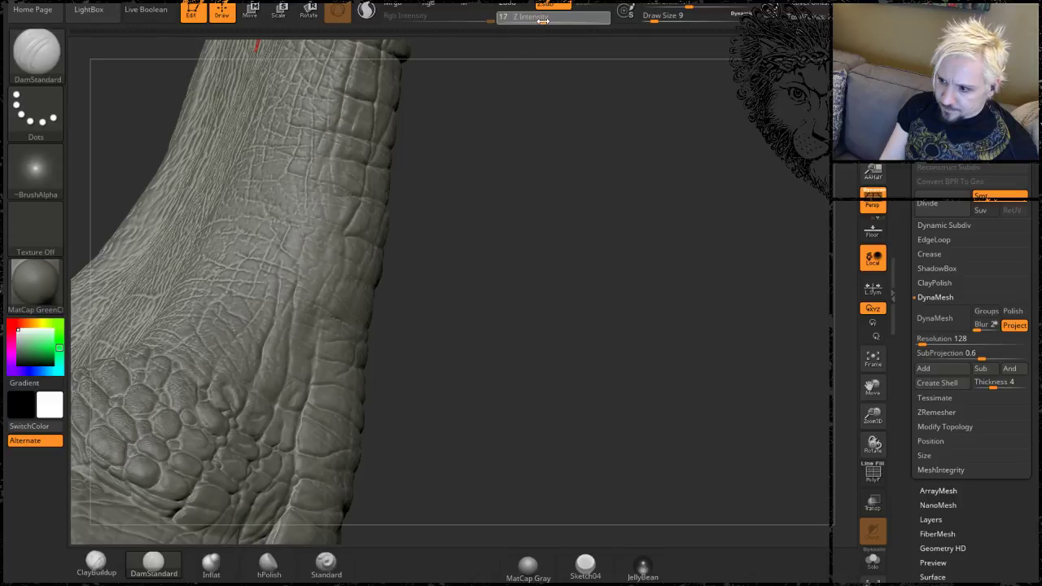
pyautogui.moveTo(524, 21); pyautogui.dragTo(526, 22)
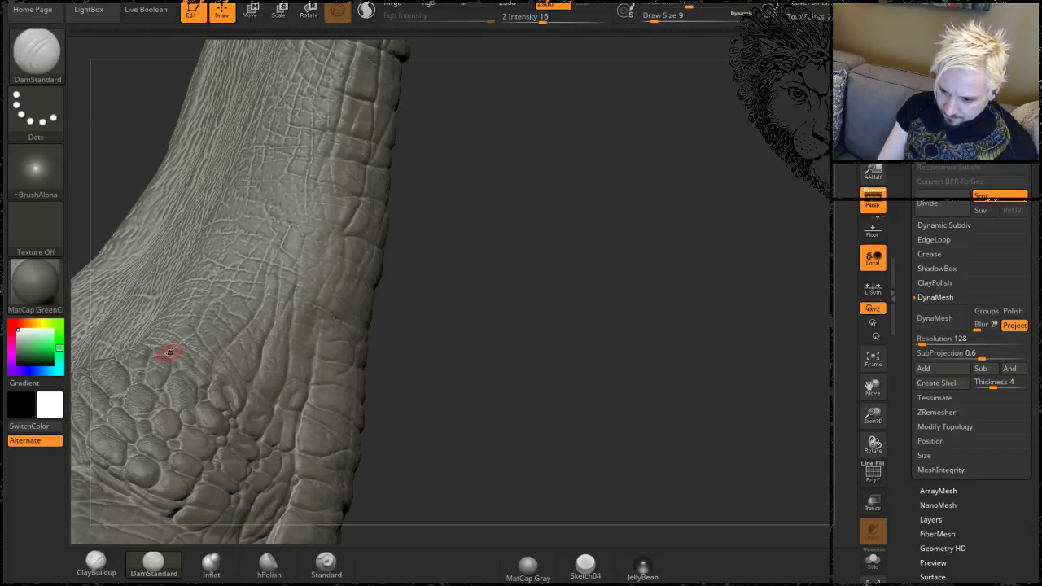
pyautogui.moveTo(386, 206); pyautogui.dragTo(353, 330)
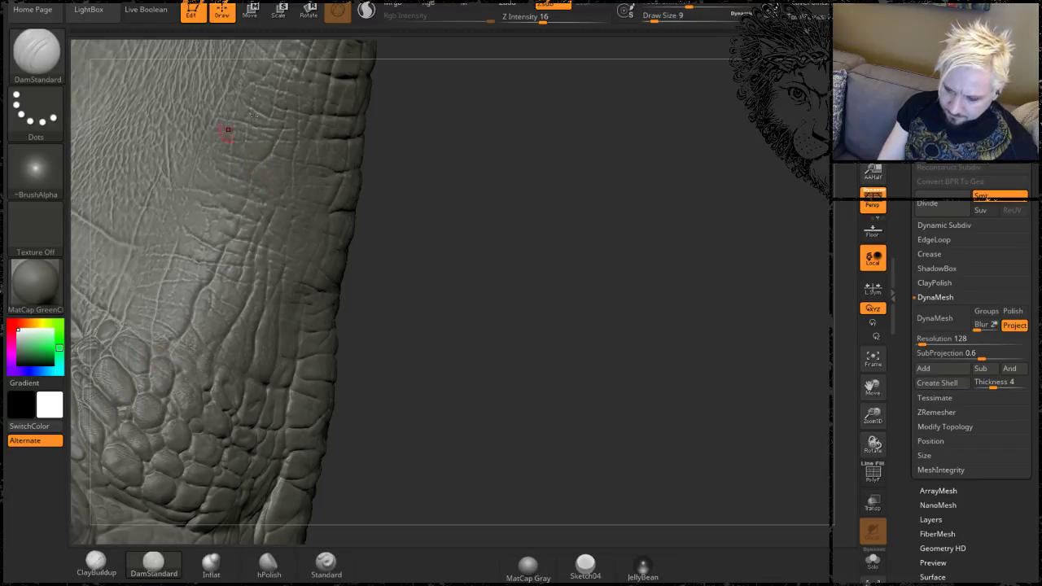
pyautogui.moveTo(634, 196)
pyautogui.mouseDown()
pyautogui.moveTo(504, 217)
pyautogui.moveTo(496, 205)
pyautogui.moveTo(516, 203)
pyautogui.moveTo(445, 250)
pyautogui.mouseUp()
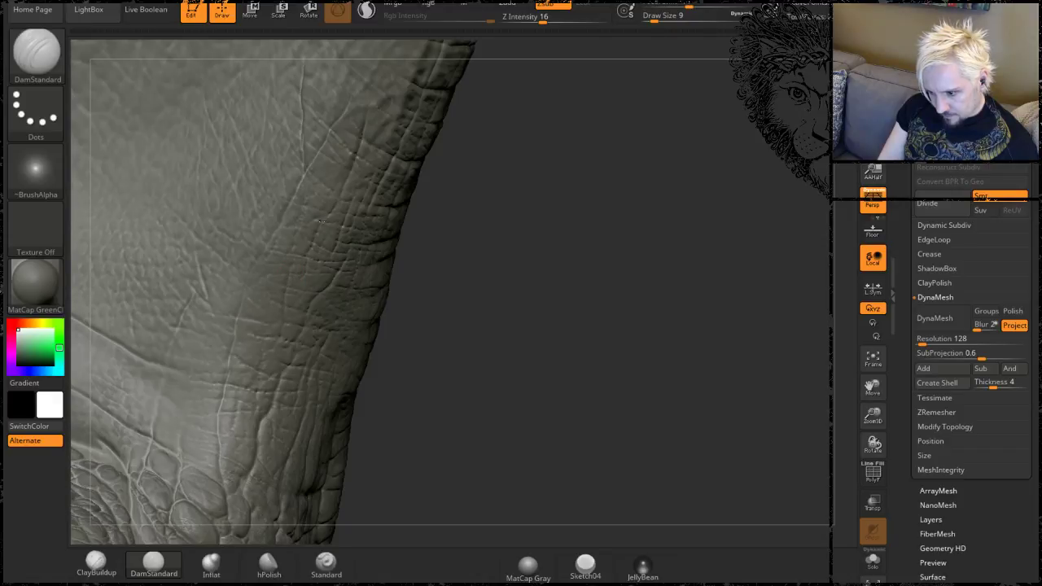
# Soften the creases higher up the frill beside the rim with the Smooth brush.
pyautogui.moveTo(358, 138); pyautogui.dragTo(310, 306, button='right')
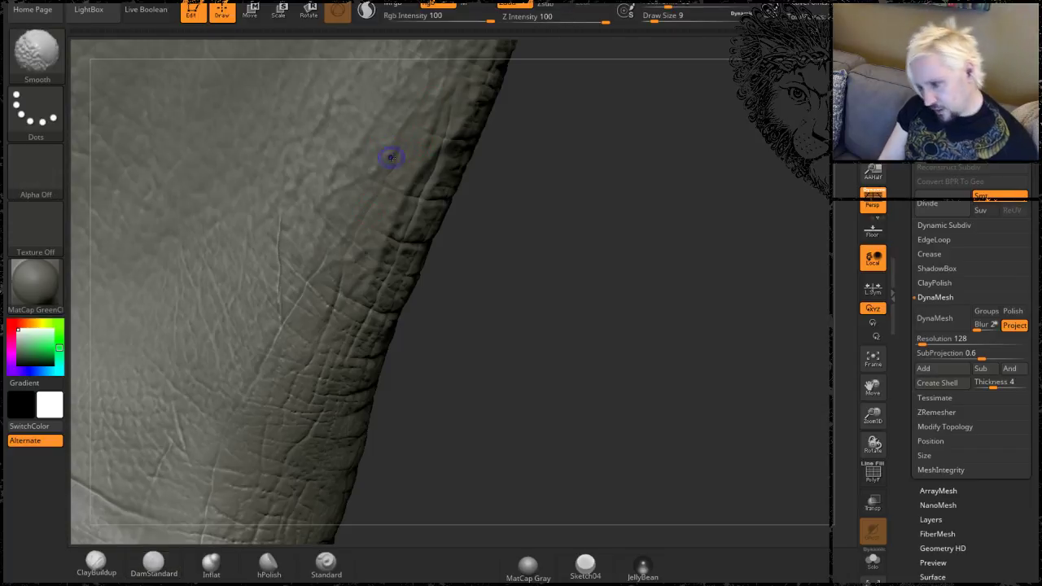
pyautogui.moveTo(390, 155); pyautogui.dragTo(199, 161, button='right')
pyautogui.moveTo(276, 221); pyautogui.dragTo(313, 149, button='right')
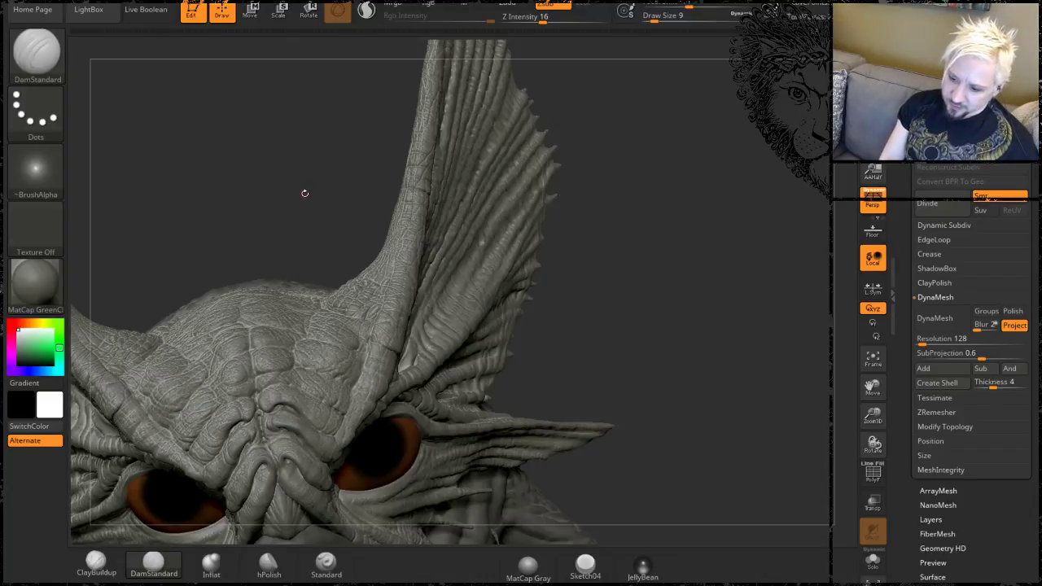
# Try building a soft raised ridge over the forehead plates with the FormSoft brush at draw size 18.
pyautogui.moveTo(302, 193)
pyautogui.mouseDown(button='right')
pyautogui.moveTo(343, 230)
pyautogui.moveTo(415, 99)
pyautogui.mouseUp(button='right')
pyautogui.moveTo(160, 99)
pyautogui.mouseDown(button='right')
pyautogui.moveTo(187, 126)
pyautogui.moveTo(206, 545)
pyautogui.mouseUp(button='right')
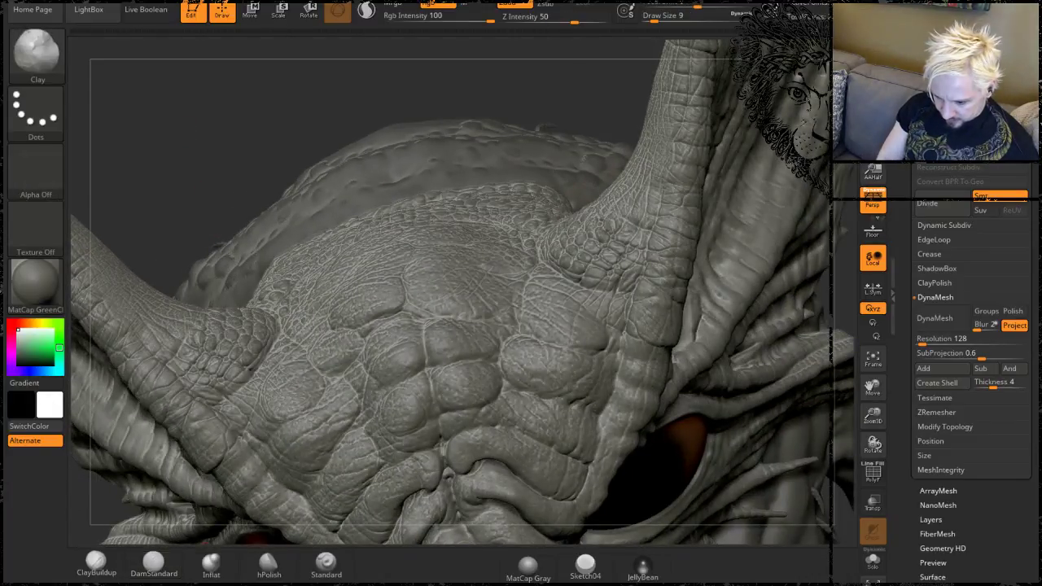
pyautogui.press('b')
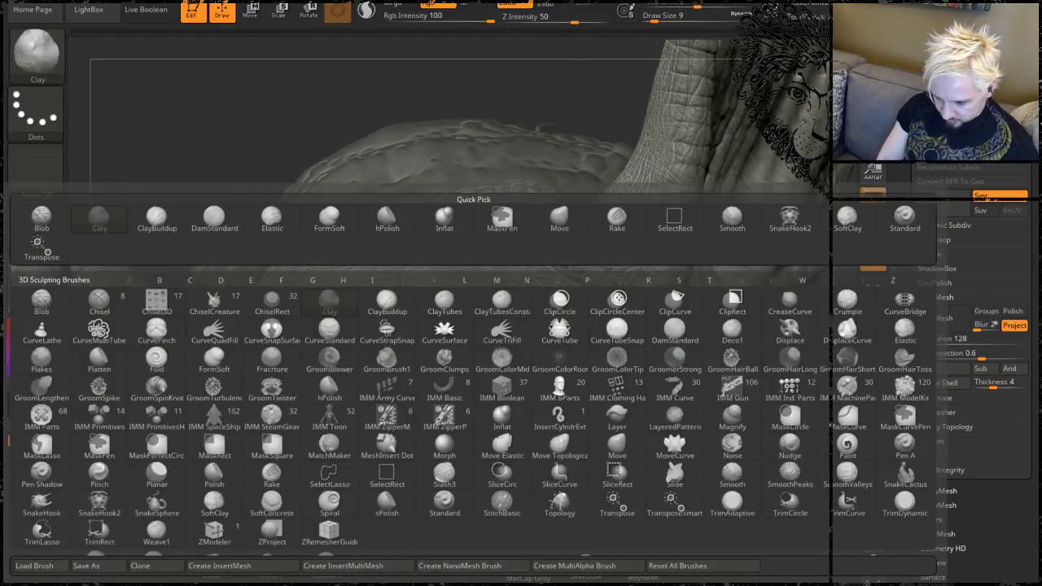
pyautogui.press('f')
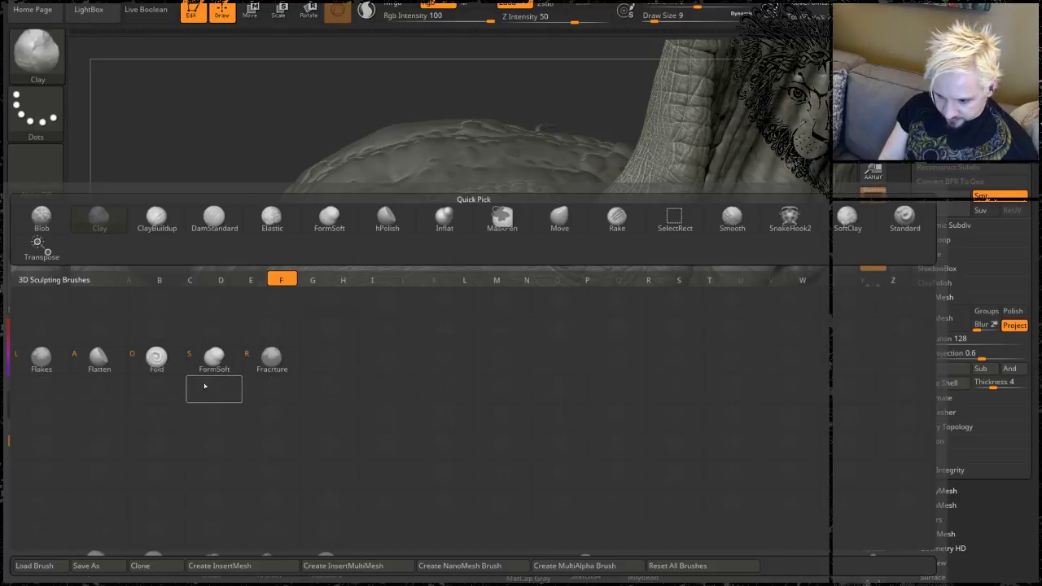
pyautogui.press('s')
pyautogui.press('space')
pyautogui.press('space')
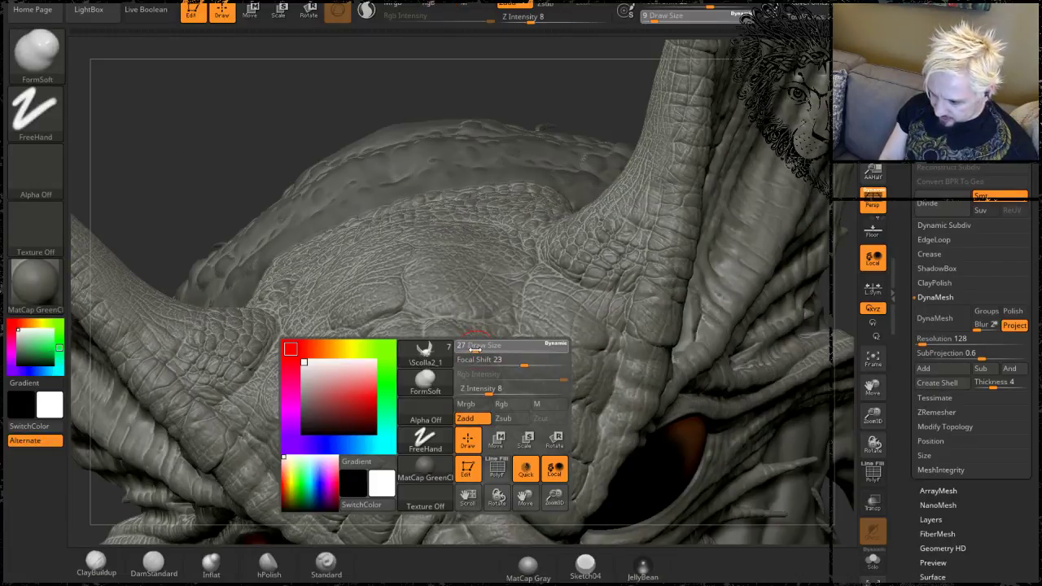
pyautogui.moveTo(474, 349); pyautogui.dragTo(456, 349)
pyautogui.keyDown('alt'); pyautogui.moveTo(186, 177); pyautogui.dragTo(207, 276); pyautogui.keyUp('alt')
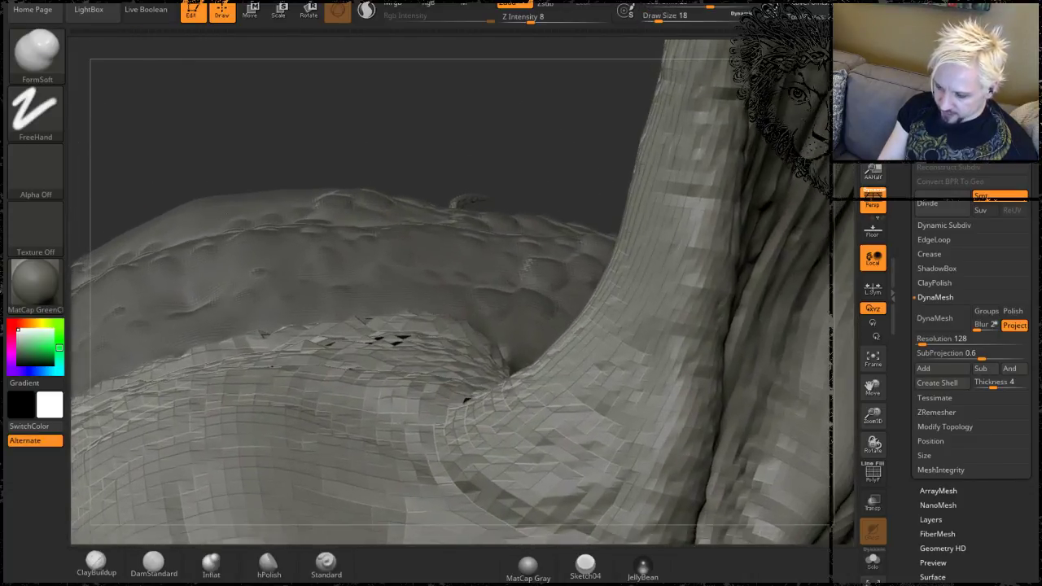
pyautogui.keyDown('alt'); pyautogui.moveTo(405, 131); pyautogui.dragTo(467, 41); pyautogui.keyUp('alt')
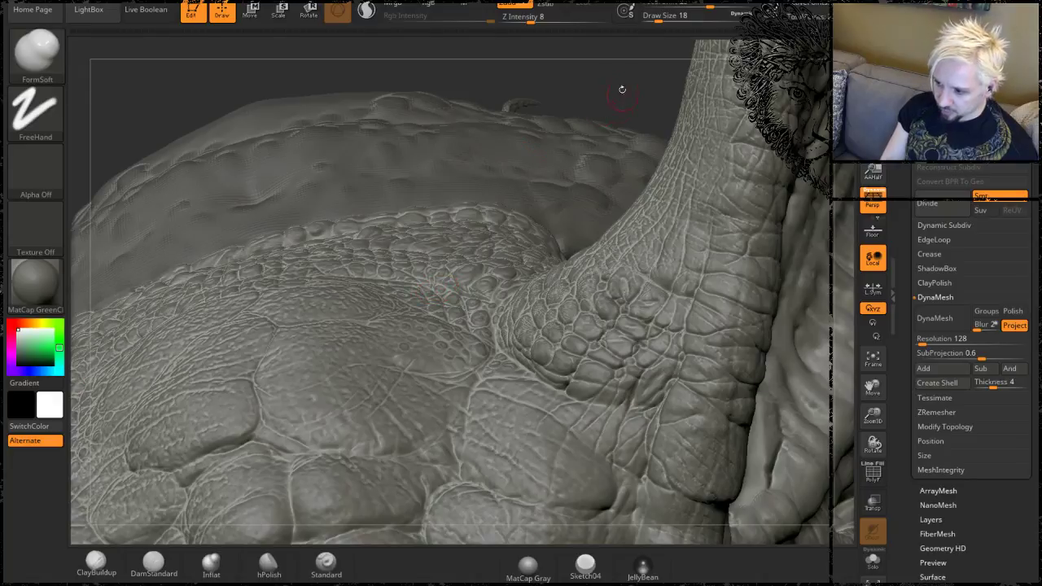
pyautogui.moveTo(621, 89); pyautogui.dragTo(623, 50)
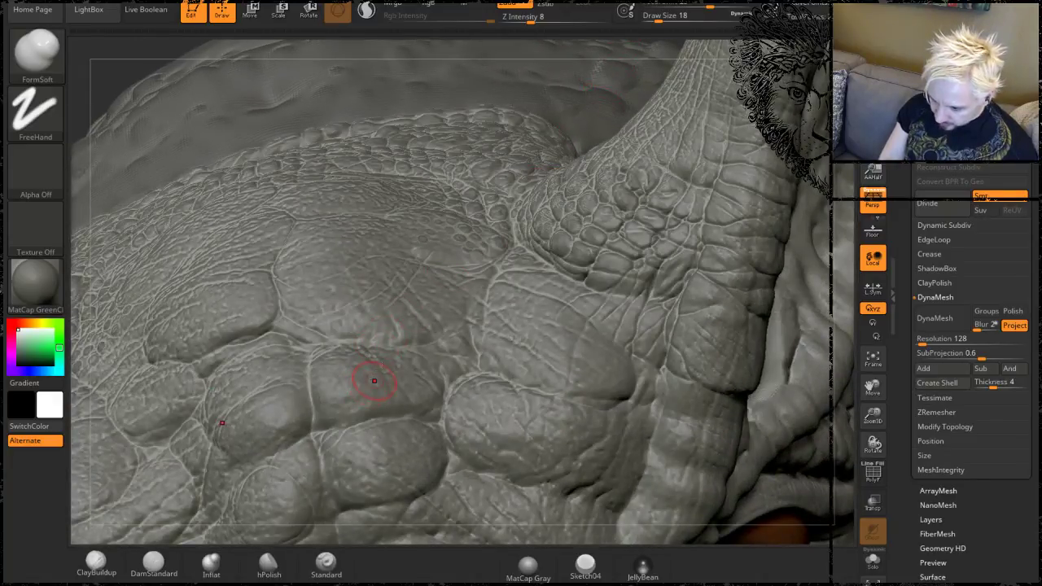
pyautogui.moveTo(374, 380)
pyautogui.mouseDown()
pyautogui.moveTo(394, 322)
pyautogui.moveTo(365, 285)
pyautogui.moveTo(372, 227)
pyautogui.mouseUp()
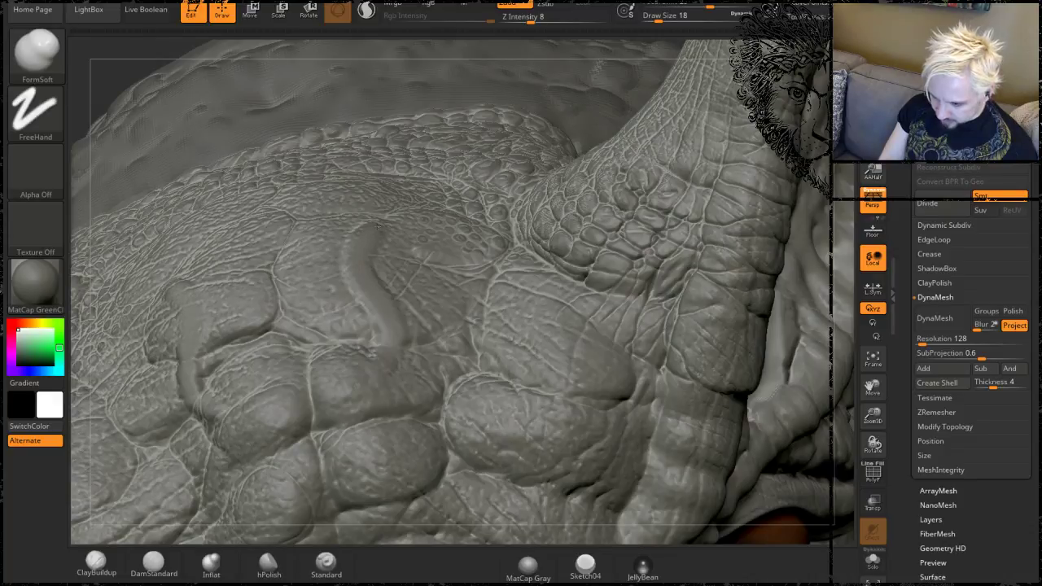
pyautogui.press('ctrl')
pyautogui.hotkey('ctrl', 'z')
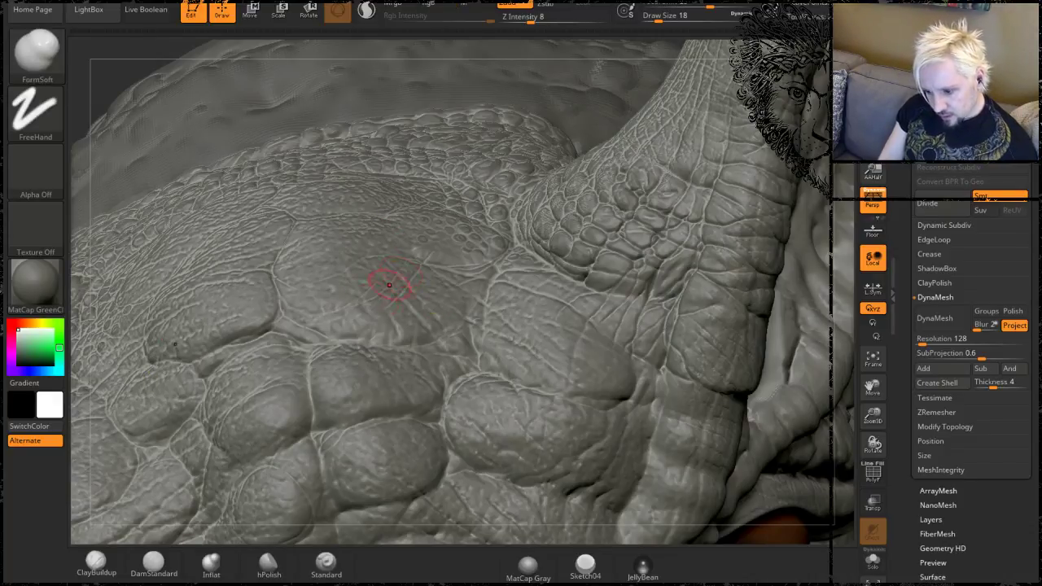
# Set up the Standard brush with the Dots stroke and Alpha 01, and undo a trial stroke on the forehead plates.
pyautogui.press('b')
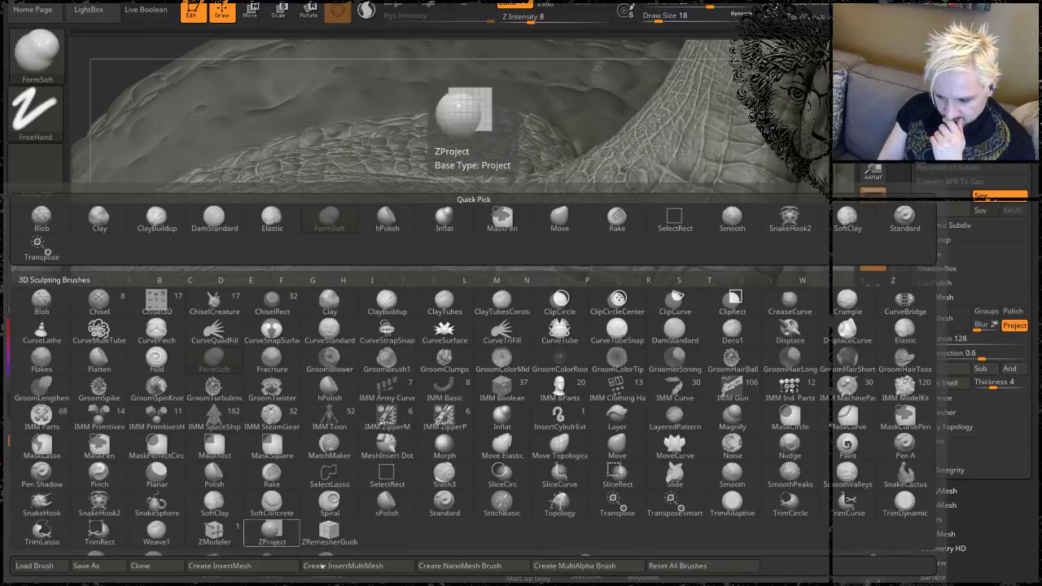
pyautogui.click(236, 451)
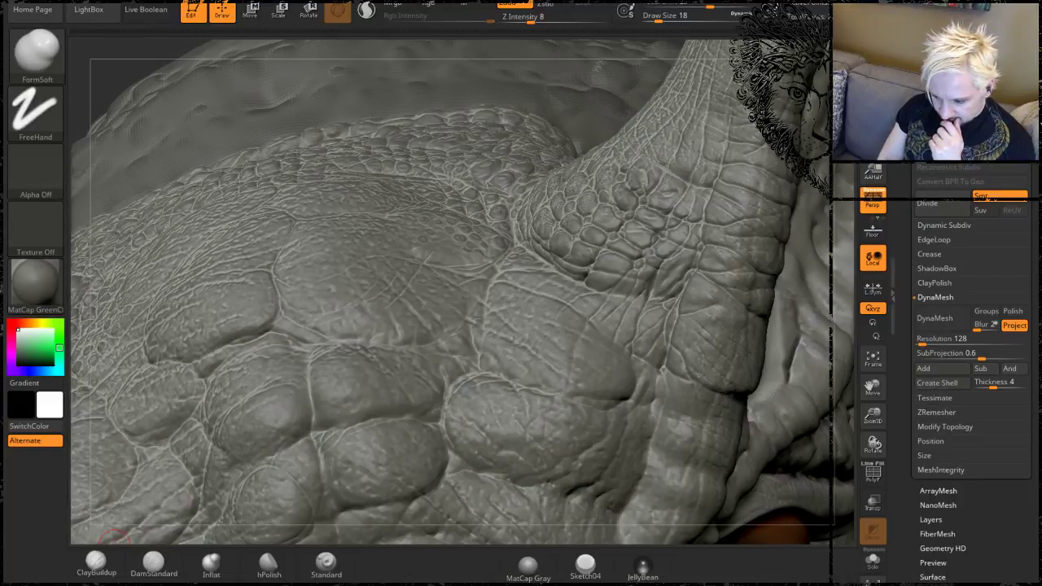
pyautogui.click(34, 112)
pyautogui.click(35, 107)
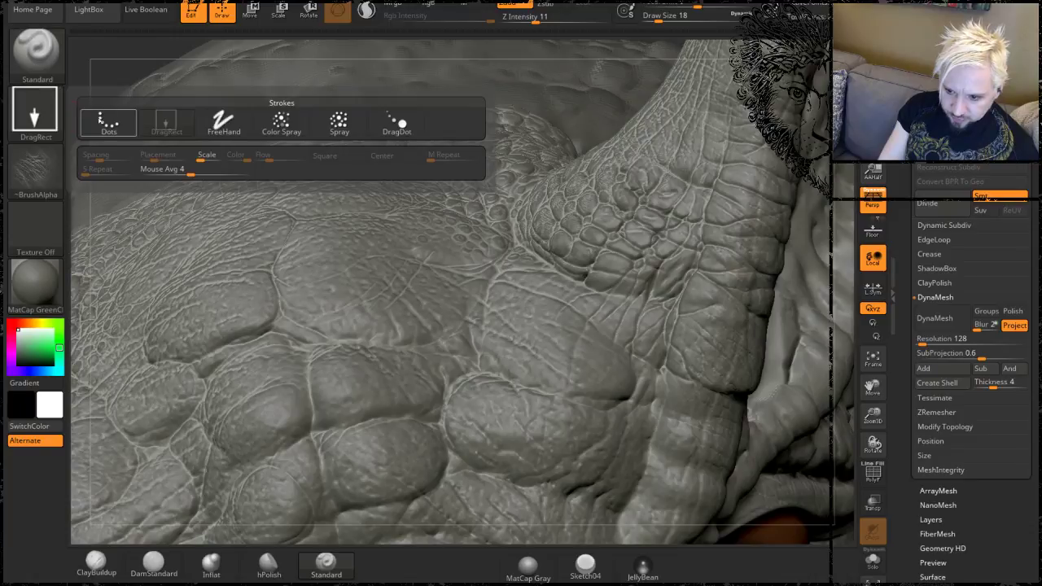
pyautogui.click(106, 122)
pyautogui.click(44, 179)
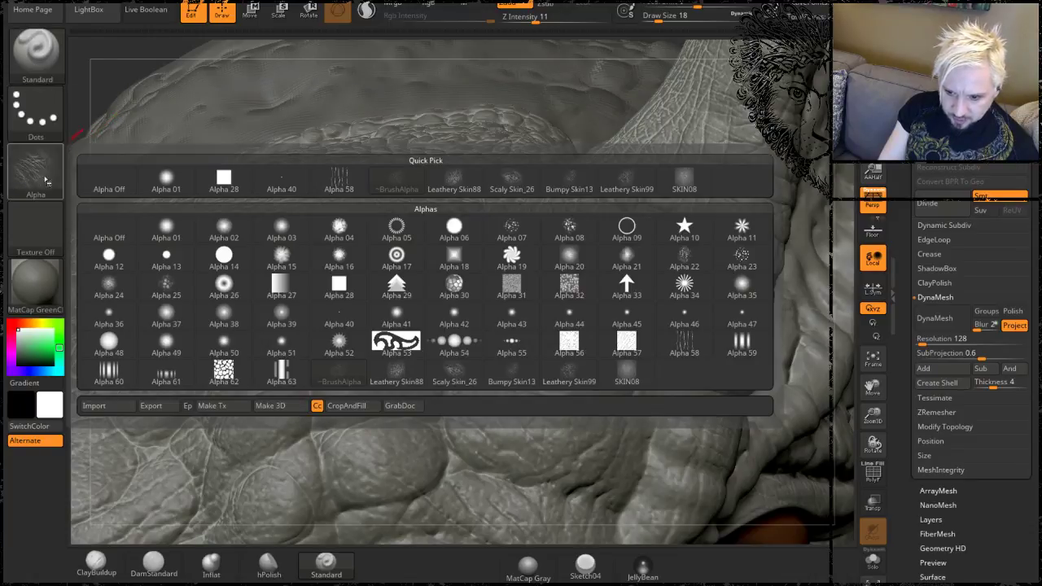
pyautogui.click(166, 180)
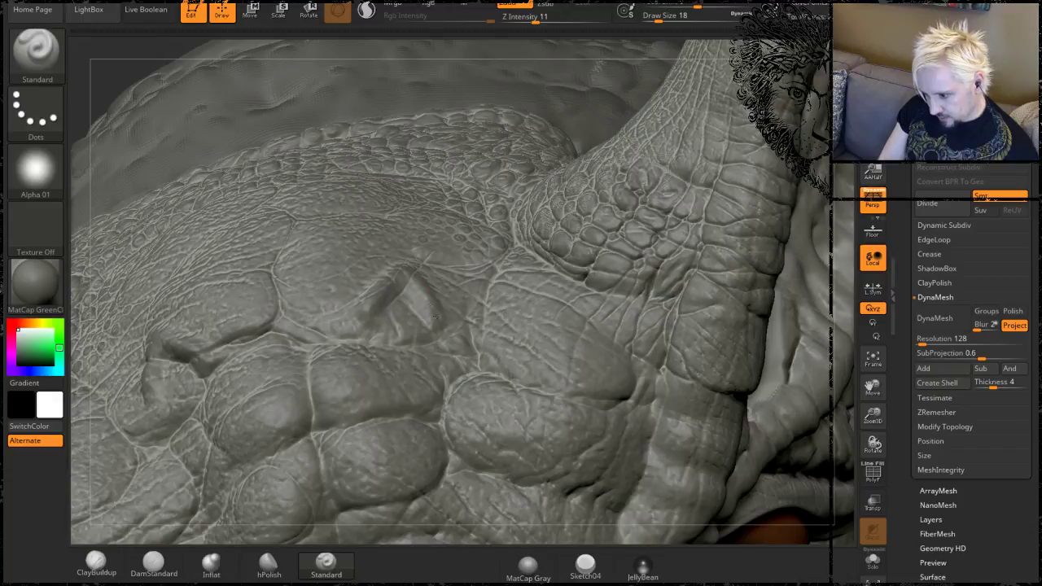
pyautogui.hotkey('ctrl', 'z')
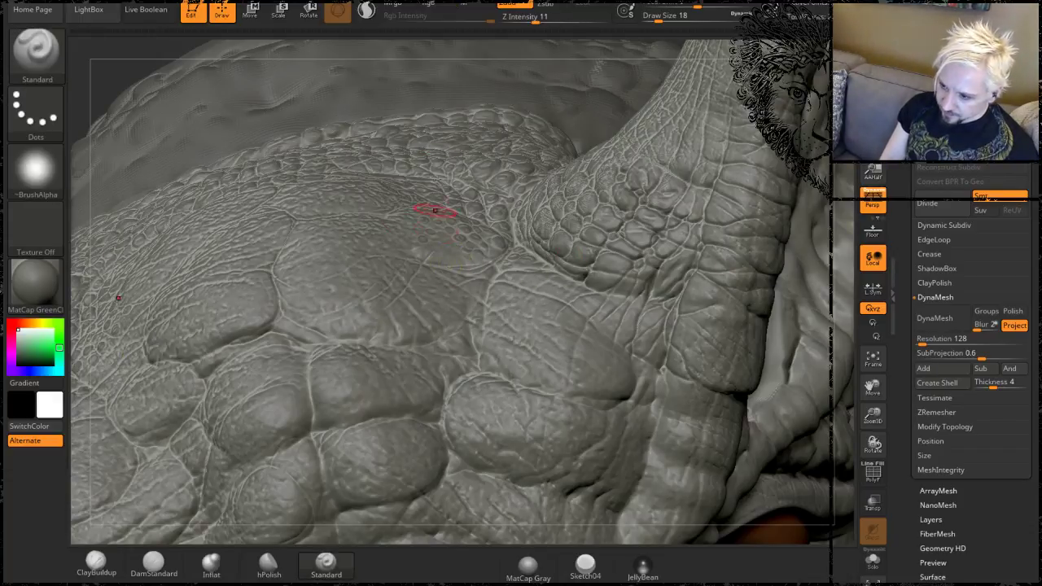
# Try drawing a thin vein across the forehead plate below the frill at Z Intensity 35 and draw size 5.
pyautogui.moveTo(535, 21); pyautogui.dragTo(564, 22)
pyautogui.press('space')
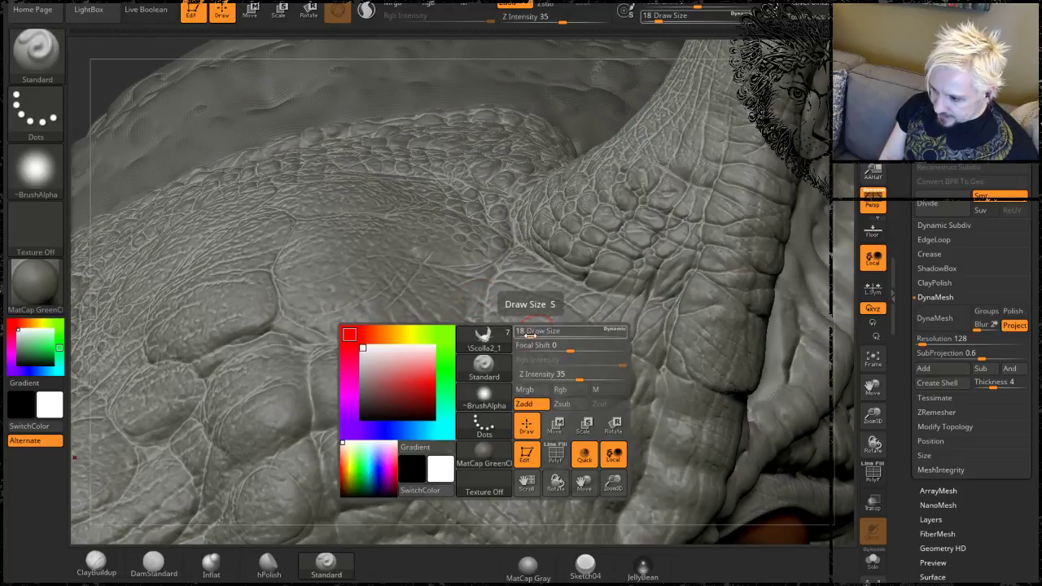
pyautogui.moveTo(526, 336); pyautogui.dragTo(518, 337)
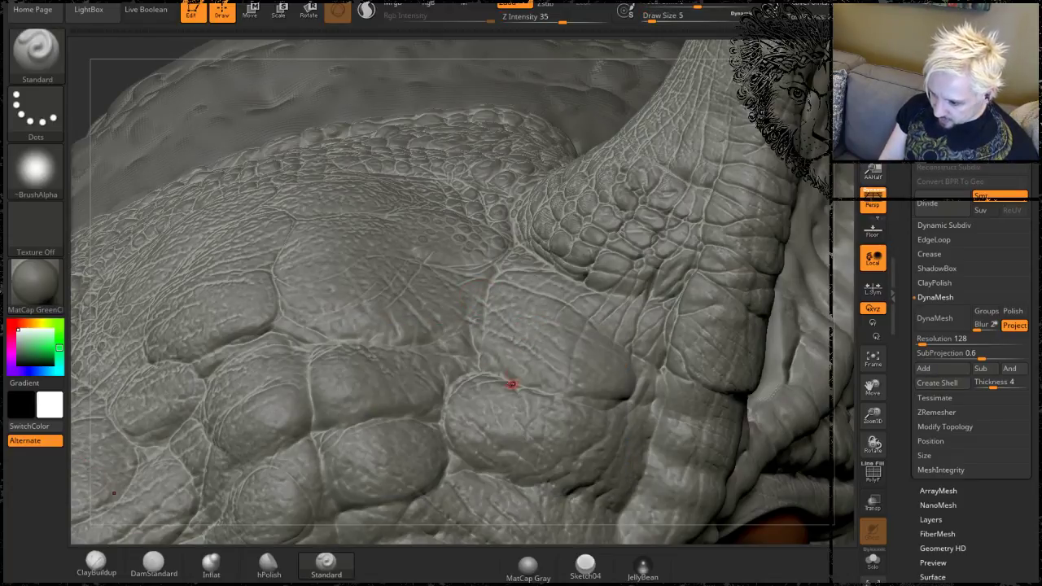
pyautogui.moveTo(529, 387)
pyautogui.mouseDown()
pyautogui.moveTo(517, 318)
pyautogui.moveTo(560, 271)
pyautogui.mouseUp()
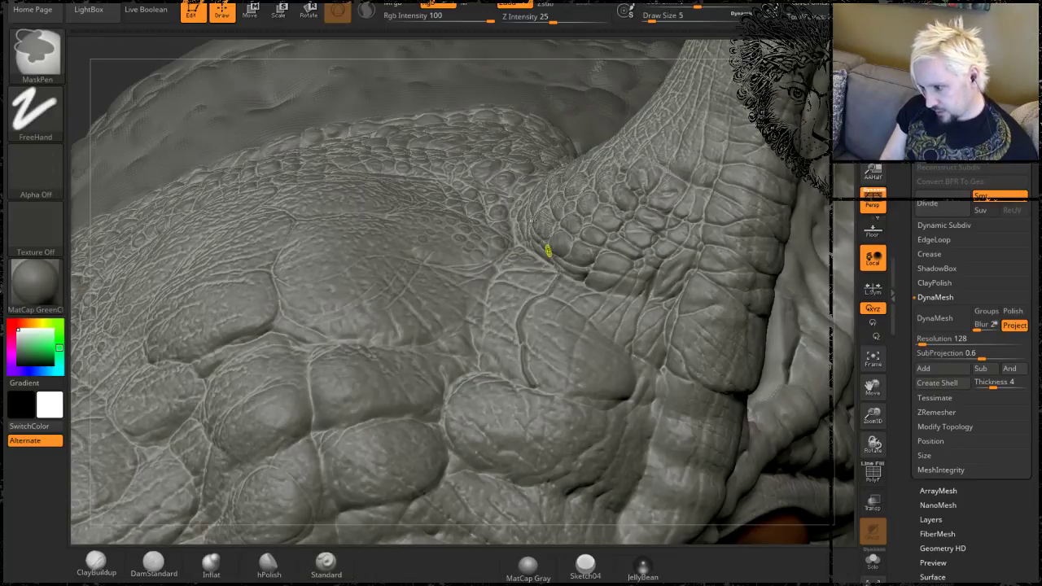
pyautogui.hotkey('ctrl', 'z')
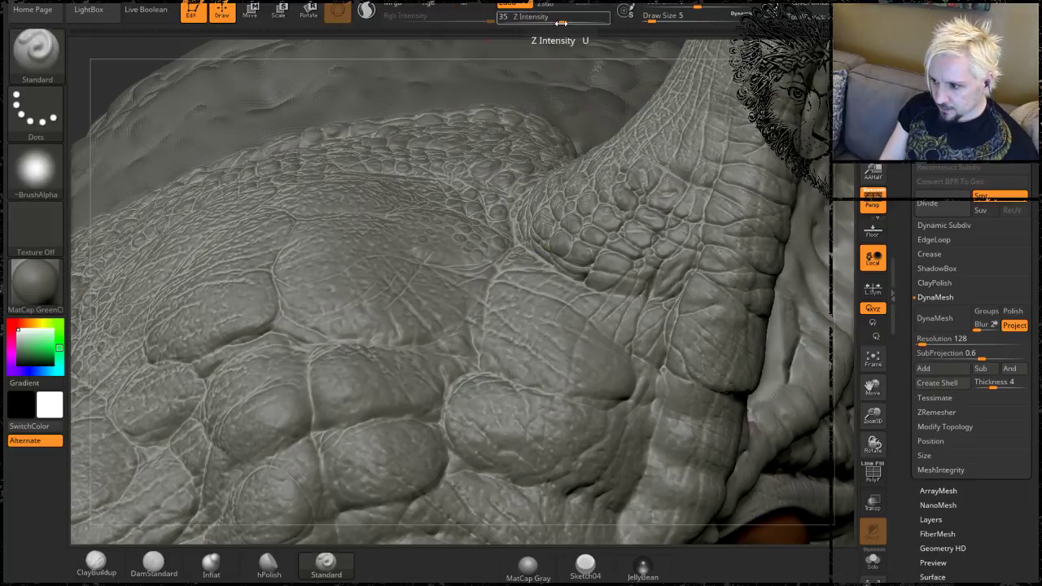
# Draw raised veins over the forehead plates below the frill with the Standard brush at Z Intensity 22 and draw size 7.
pyautogui.moveTo(562, 23); pyautogui.dragTo(550, 23)
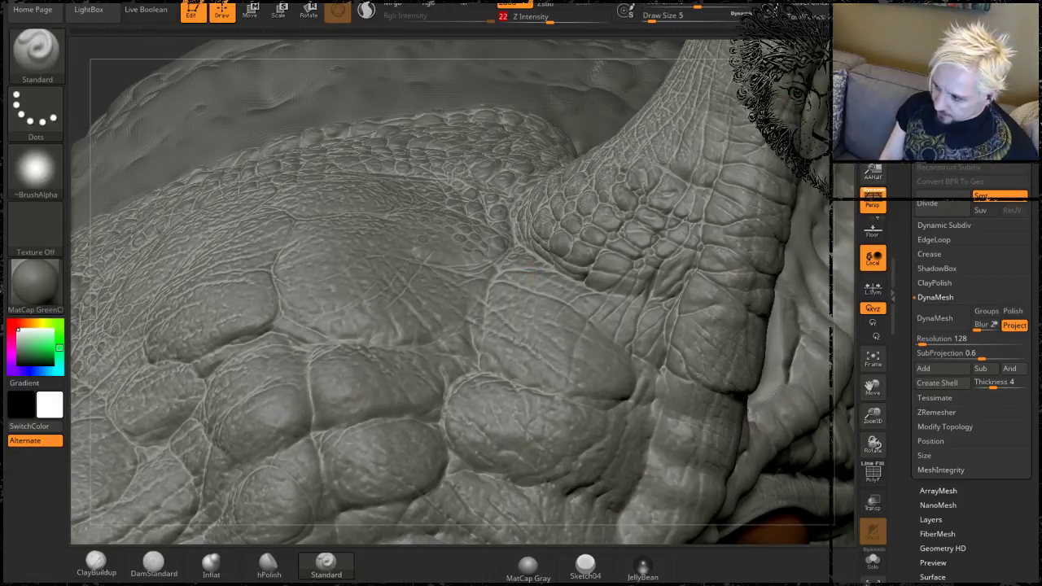
pyautogui.keyDown('alt'); pyautogui.moveTo(530, 272); pyautogui.dragTo(321, 257, button='right'); pyautogui.keyUp('alt')
pyautogui.press('space')
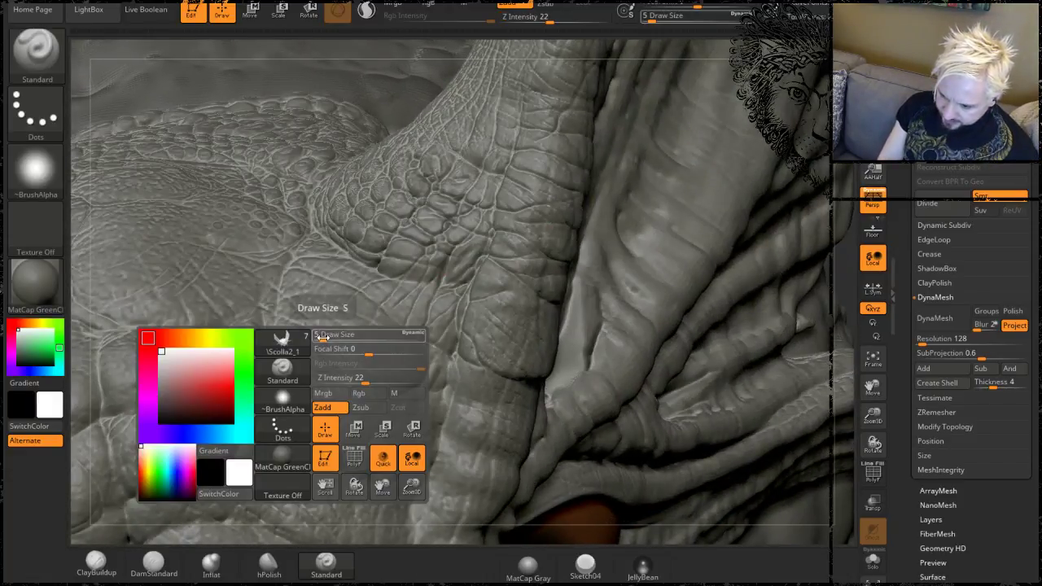
pyautogui.moveTo(319, 334); pyautogui.dragTo(323, 336)
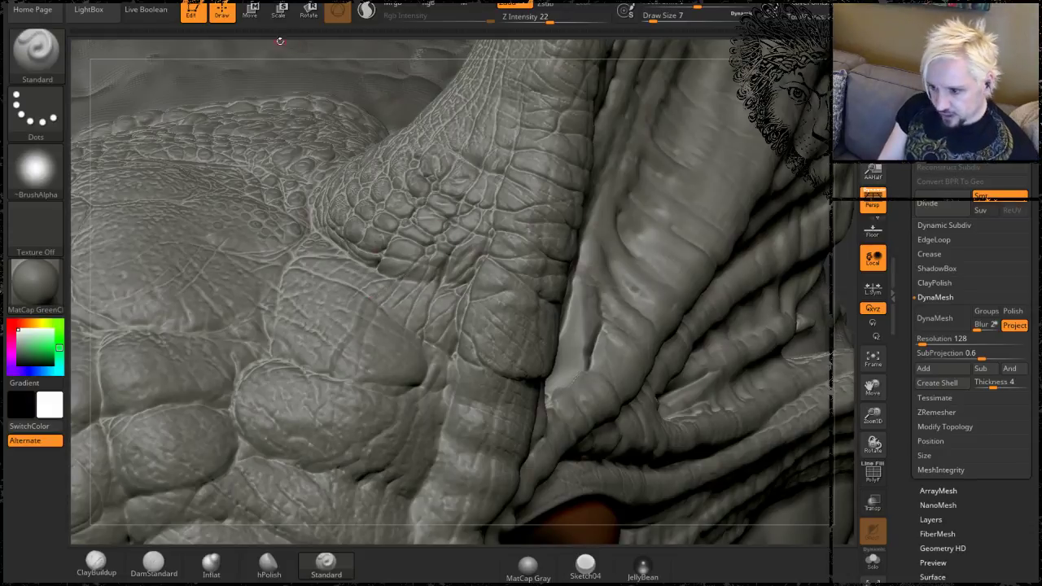
pyautogui.moveTo(279, 41)
pyautogui.mouseDown()
pyautogui.moveTo(379, 86)
pyautogui.moveTo(661, 298)
pyautogui.moveTo(307, 388)
pyautogui.moveTo(332, 415)
pyautogui.moveTo(337, 445)
pyautogui.moveTo(308, 497)
pyautogui.mouseUp()
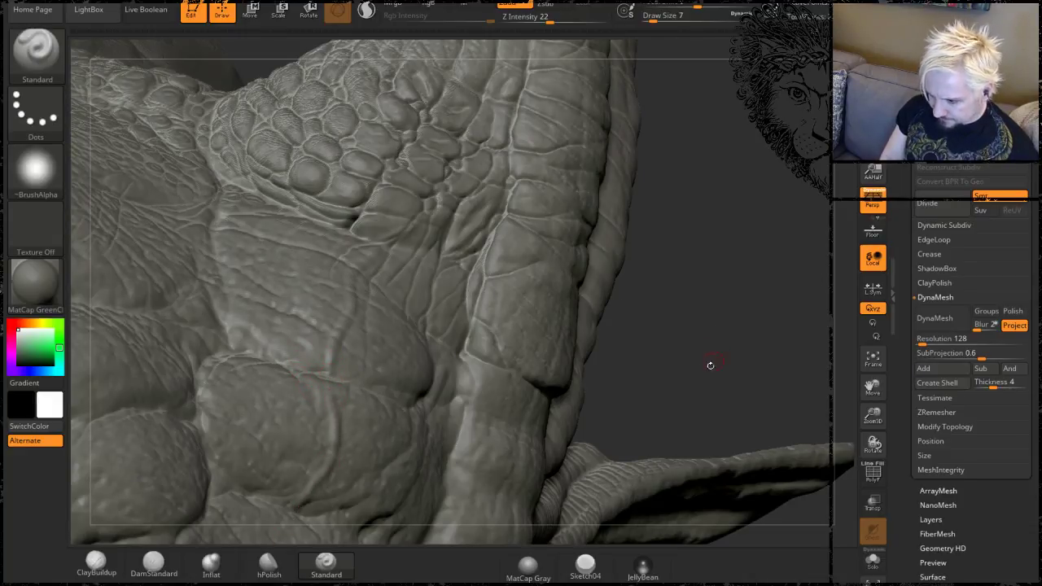
# Draw another short raised vein on the forehead plate below the frill base with the Standard brush at draw size 7.
pyautogui.moveTo(711, 366)
pyautogui.mouseDown()
pyautogui.moveTo(635, 348)
pyautogui.moveTo(628, 308)
pyautogui.mouseUp()
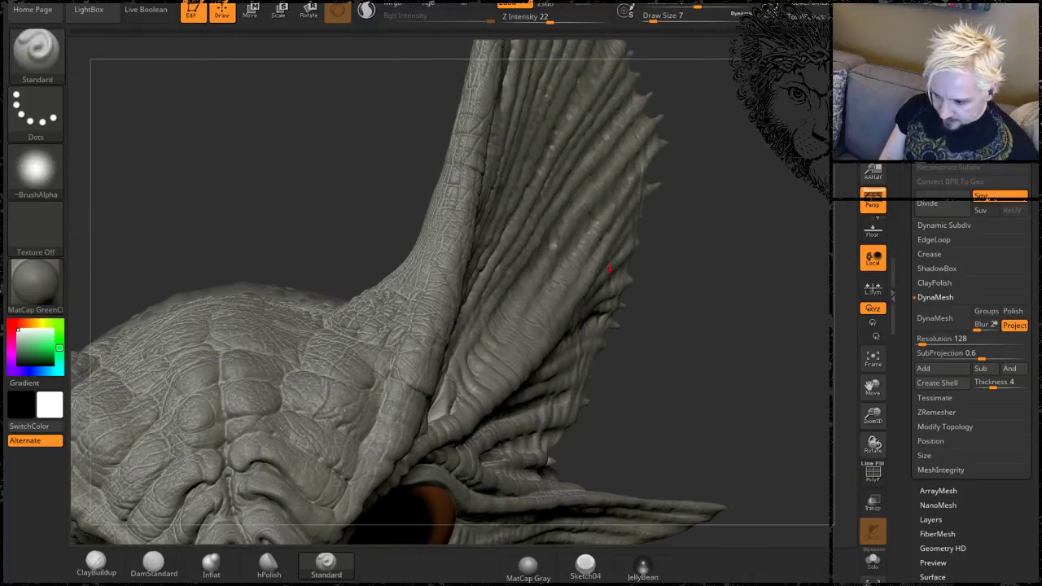
pyautogui.moveTo(320, 162); pyautogui.dragTo(442, 135)
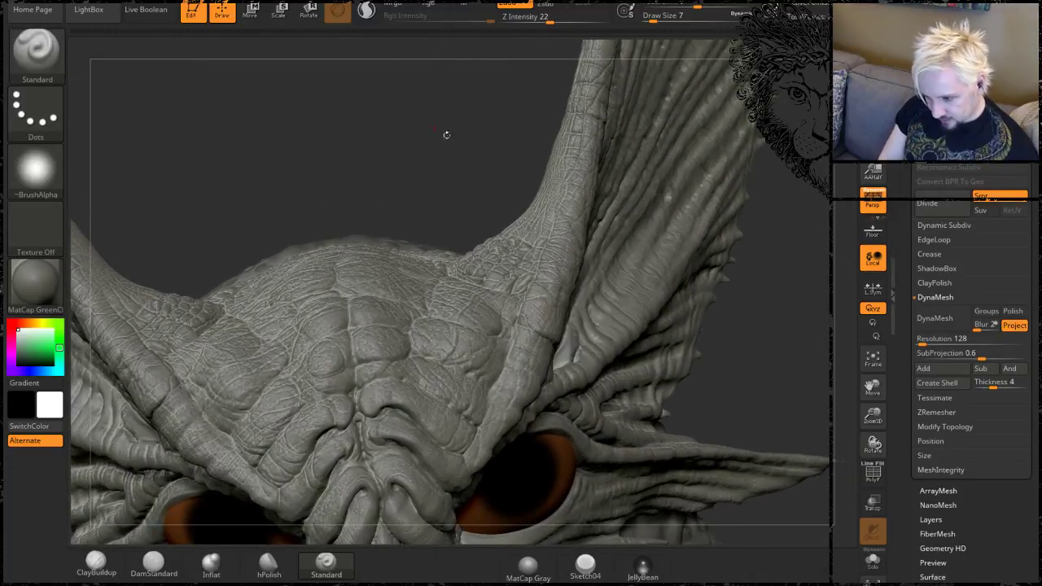
pyautogui.press('ctrl')
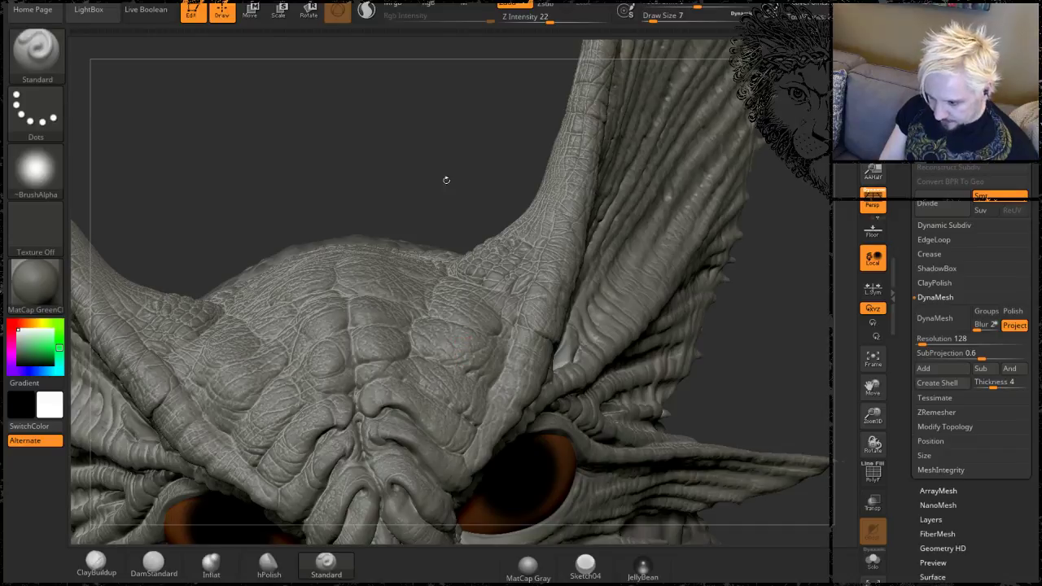
pyautogui.keyDown('alt'); pyautogui.moveTo(447, 181); pyautogui.dragTo(499, 278); pyautogui.keyUp('alt')
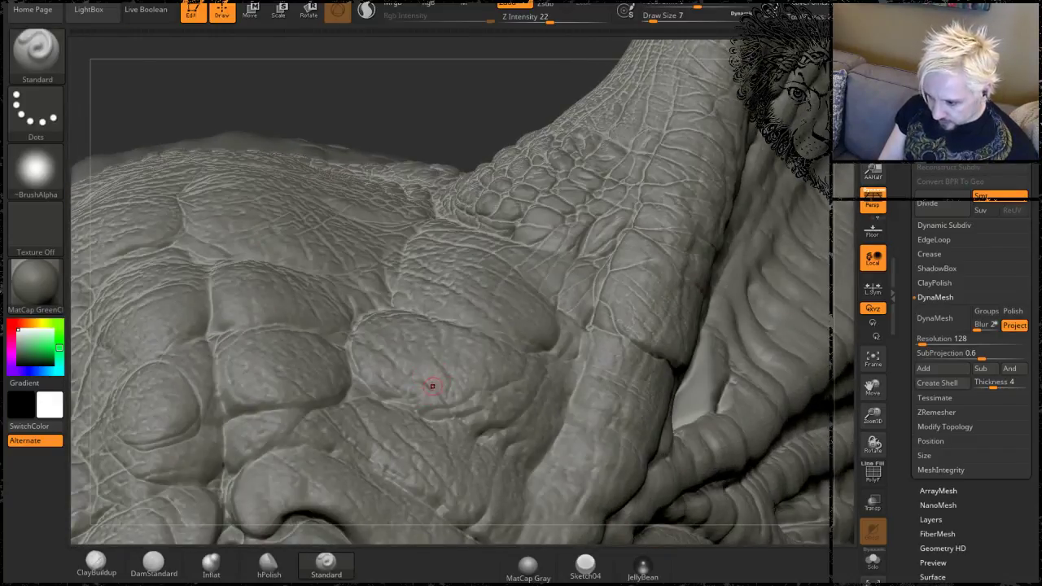
pyautogui.moveTo(432, 393); pyautogui.dragTo(432, 348)
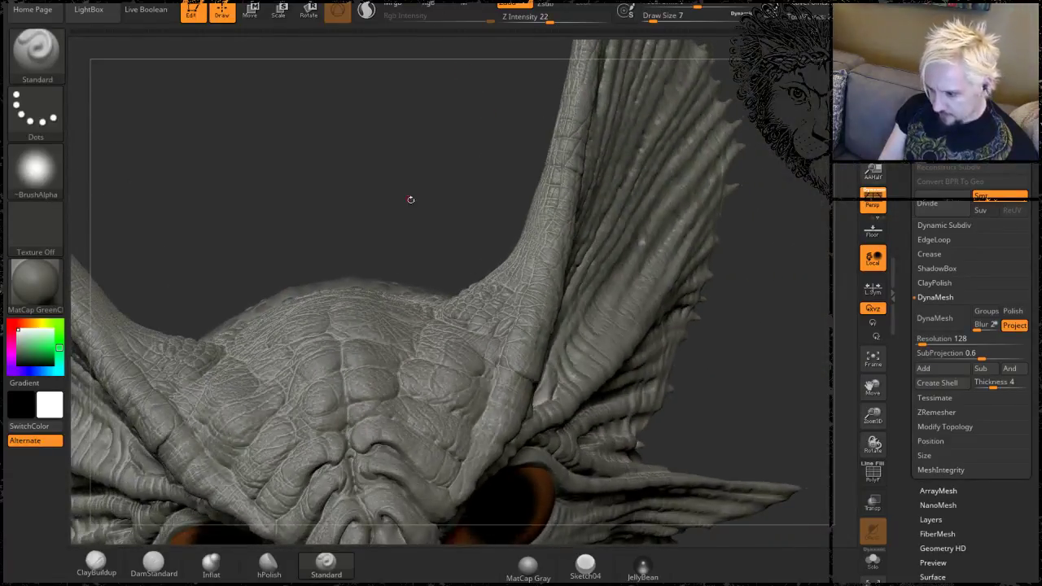
# Switch the sculpt's material to MatCap Gray and inspect the forehead veins up close.
pyautogui.moveTo(410, 200); pyautogui.dragTo(518, 141)
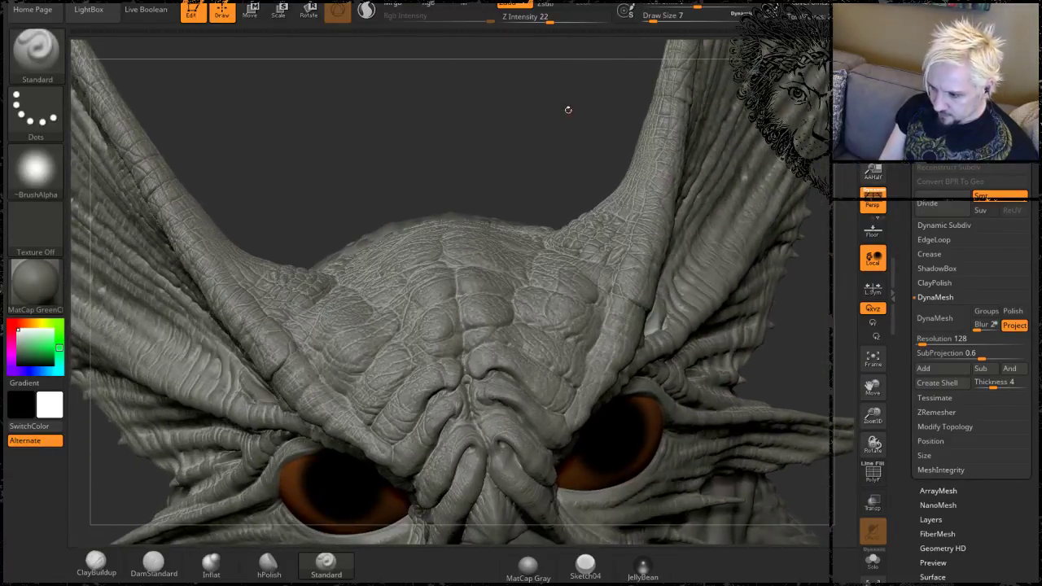
pyautogui.moveTo(568, 110); pyautogui.dragTo(559, 162)
pyautogui.click(527, 563)
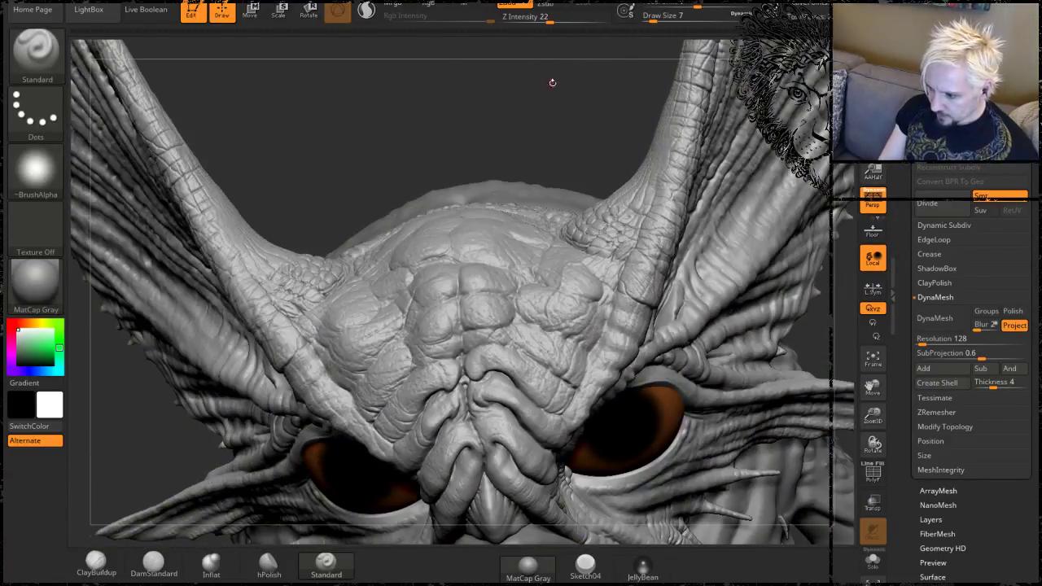
pyautogui.moveTo(553, 82)
pyautogui.mouseDown()
pyautogui.moveTo(741, 242)
pyautogui.moveTo(619, 279)
pyautogui.moveTo(736, 299)
pyautogui.moveTo(717, 228)
pyautogui.moveTo(664, 269)
pyautogui.moveTo(643, 318)
pyautogui.mouseUp()
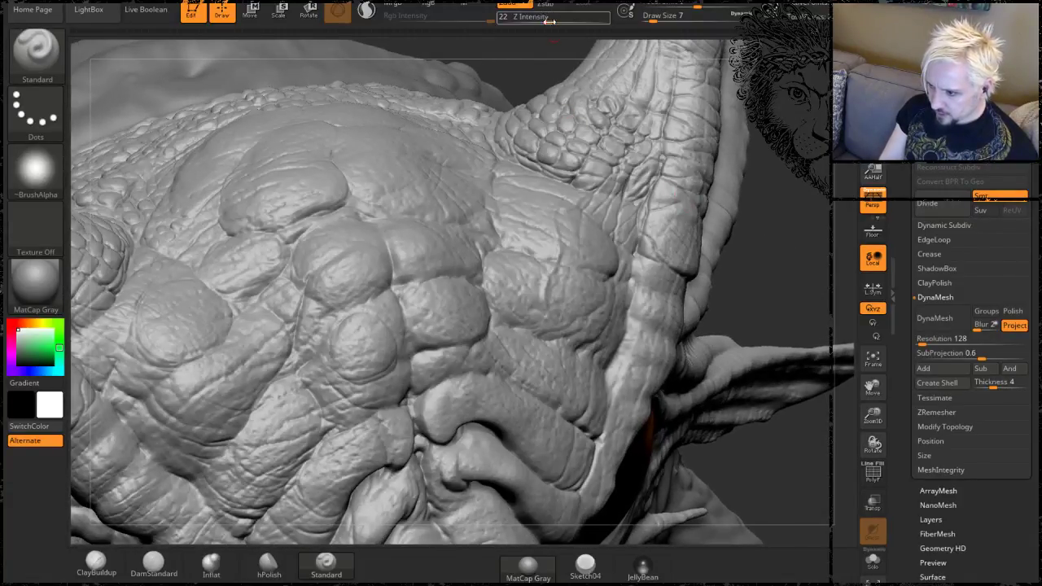
# Draw thicker raised veins over the upper forehead plates with the Standard brush at draw size 12 and Z Intensity 22.
pyautogui.press('space')
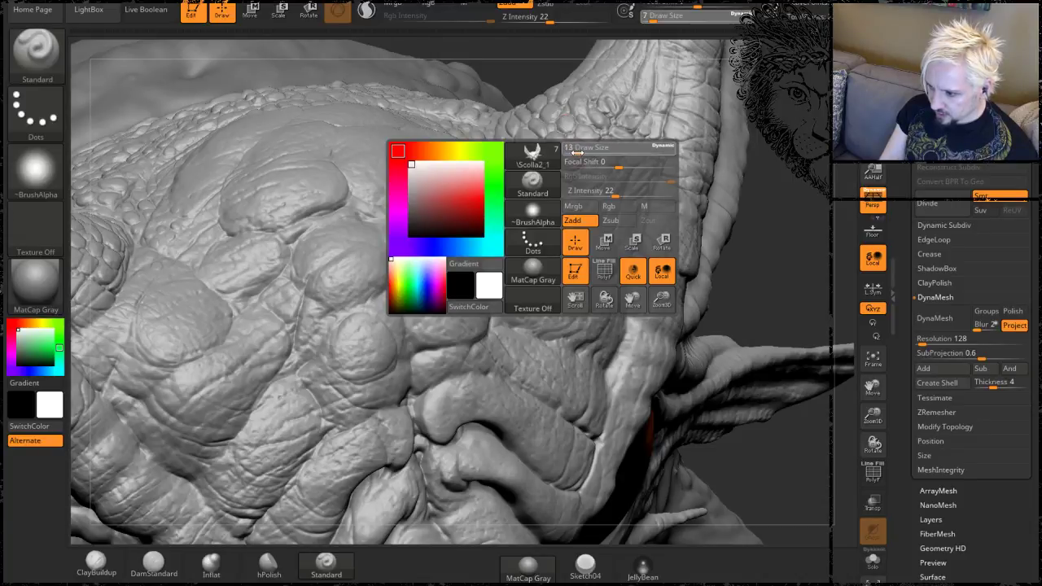
pyautogui.moveTo(512, 84); pyautogui.dragTo(468, 158, button='right')
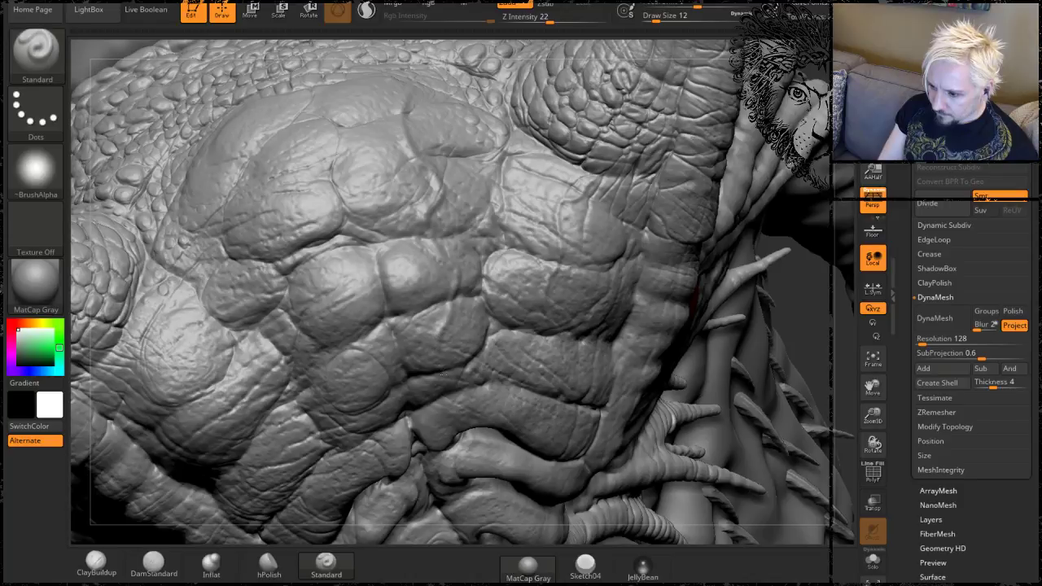
pyautogui.moveTo(818, 329); pyautogui.dragTo(790, 177)
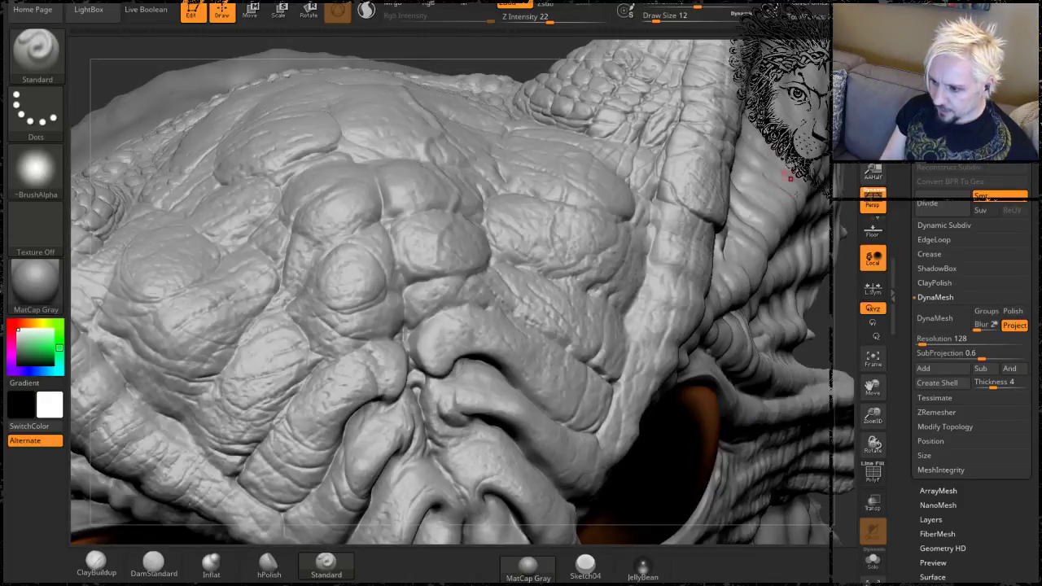
pyautogui.moveTo(838, 327); pyautogui.dragTo(690, 156)
pyautogui.moveTo(727, 188)
pyautogui.mouseDown()
pyautogui.moveTo(731, 224)
pyautogui.moveTo(708, 310)
pyautogui.mouseUp()
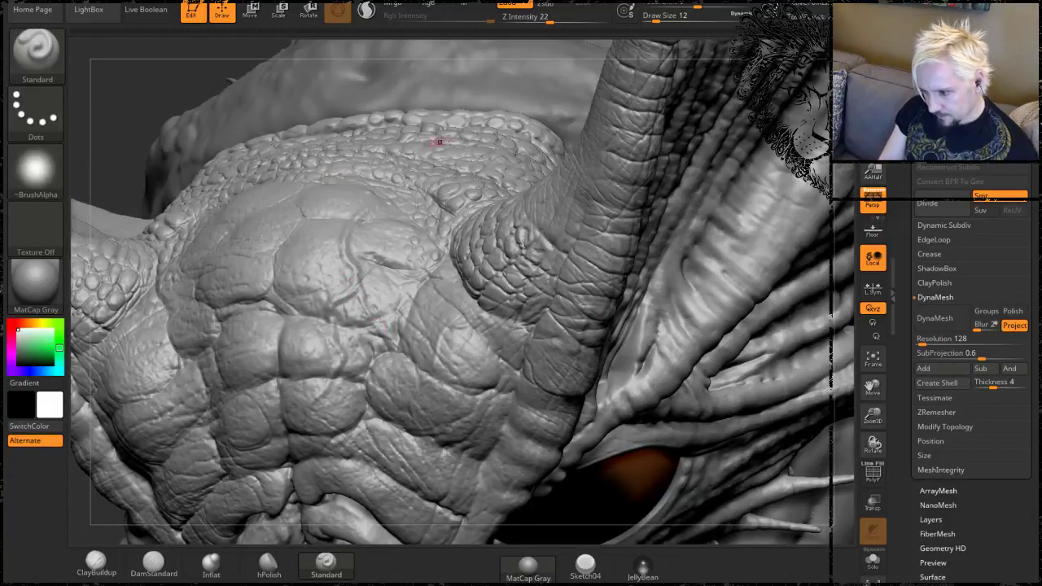
# Examine the whole creature from the front to judge how the forehead detail reads at a distance.
pyautogui.moveTo(844, 310)
pyautogui.mouseDown()
pyautogui.moveTo(705, 237)
pyautogui.moveTo(692, 248)
pyautogui.moveTo(709, 196)
pyautogui.mouseUp()
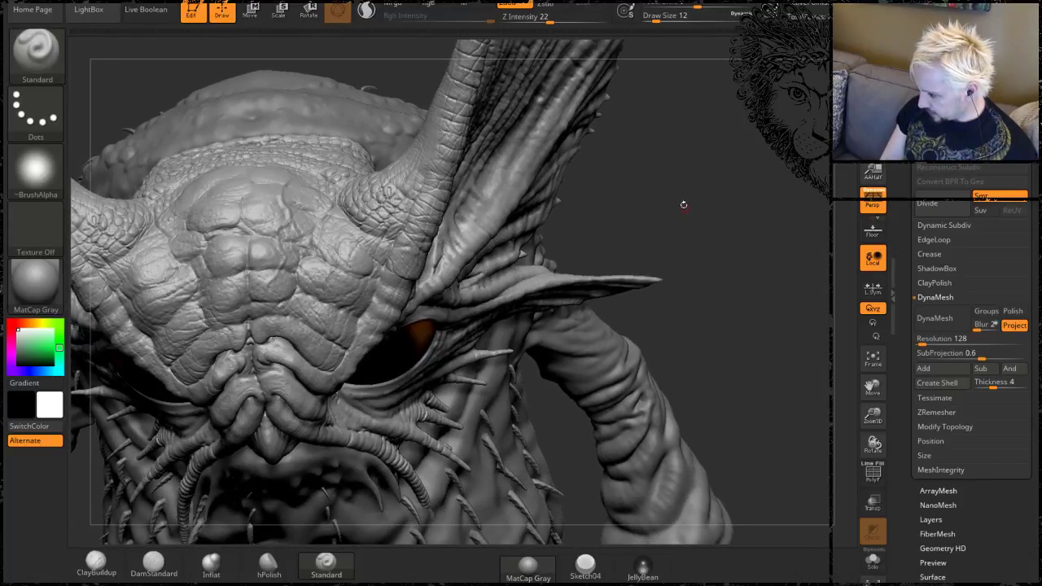
pyautogui.moveTo(657, 225); pyautogui.dragTo(611, 295)
pyautogui.press('f')
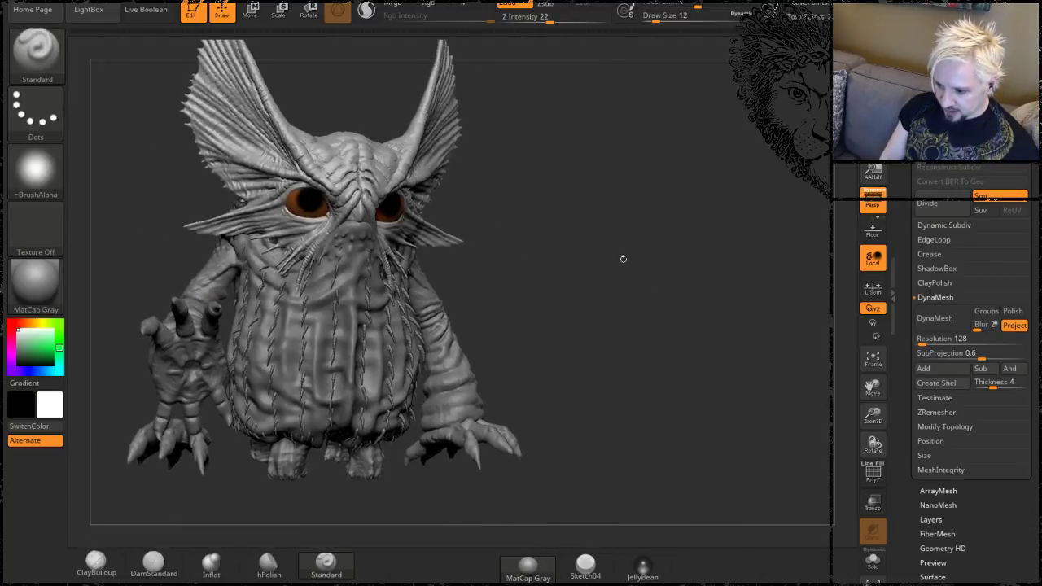
pyautogui.moveTo(621, 256); pyautogui.dragTo(427, 189)
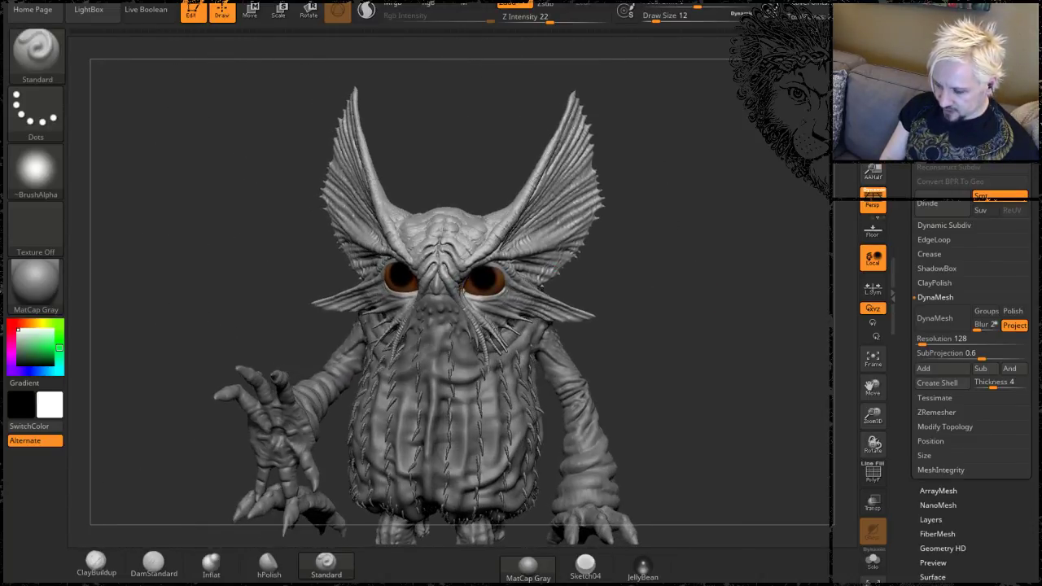
pyautogui.moveTo(682, 304)
pyautogui.mouseDown()
pyautogui.moveTo(685, 284)
pyautogui.moveTo(693, 299)
pyautogui.moveTo(651, 273)
pyautogui.mouseUp()
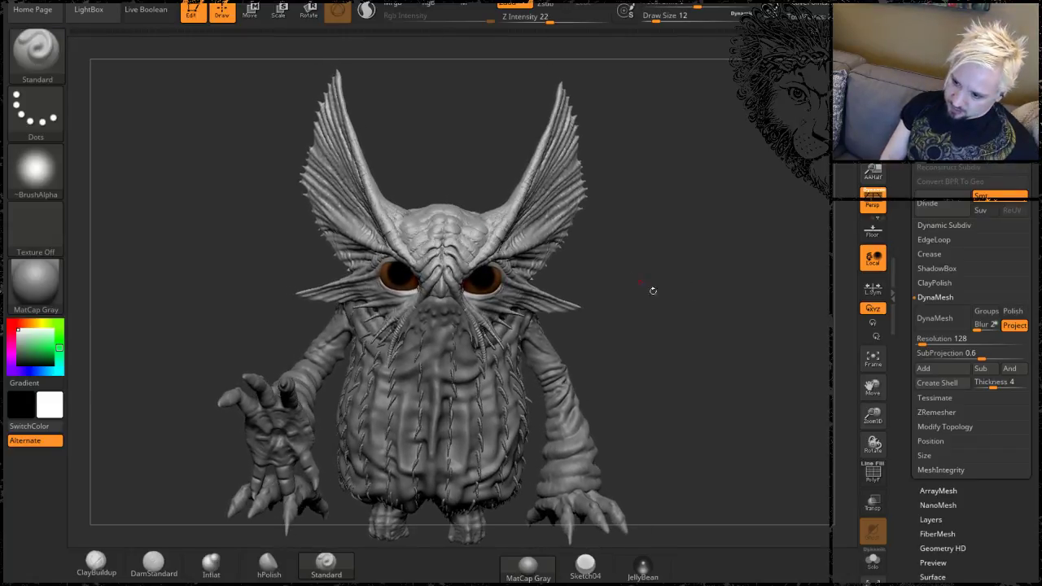
pyautogui.moveTo(678, 367)
pyautogui.keyDown('alt'); pyautogui.mouseDown()
pyautogui.moveTo(681, 382)
pyautogui.moveTo(659, 325)
pyautogui.moveTo(548, 245)
pyautogui.mouseUp(); pyautogui.keyUp('alt')
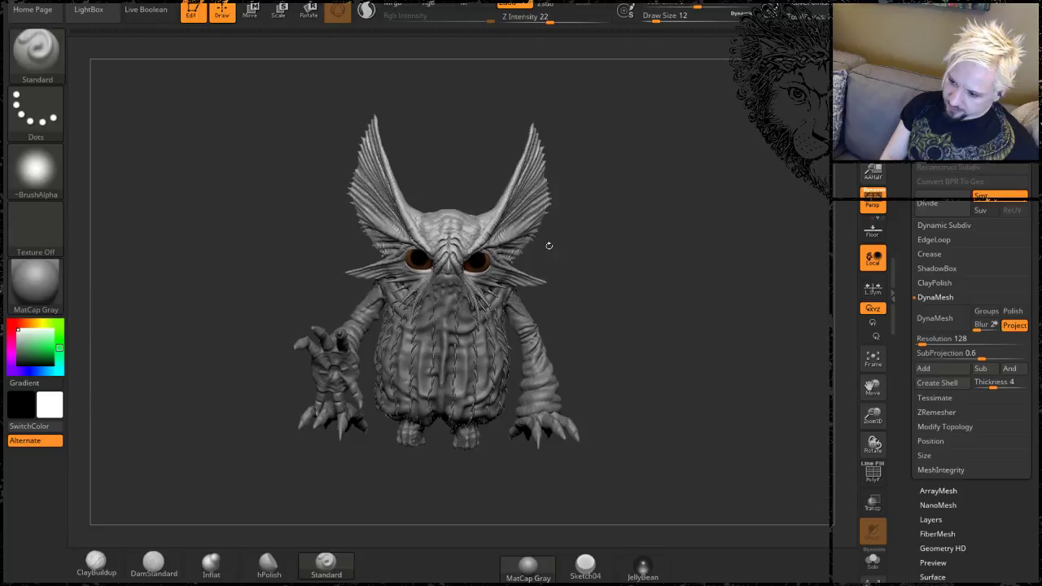
# Try enlarging the creature's head with the Scale gizmo, and undo the change.
pyautogui.click(279, 12)
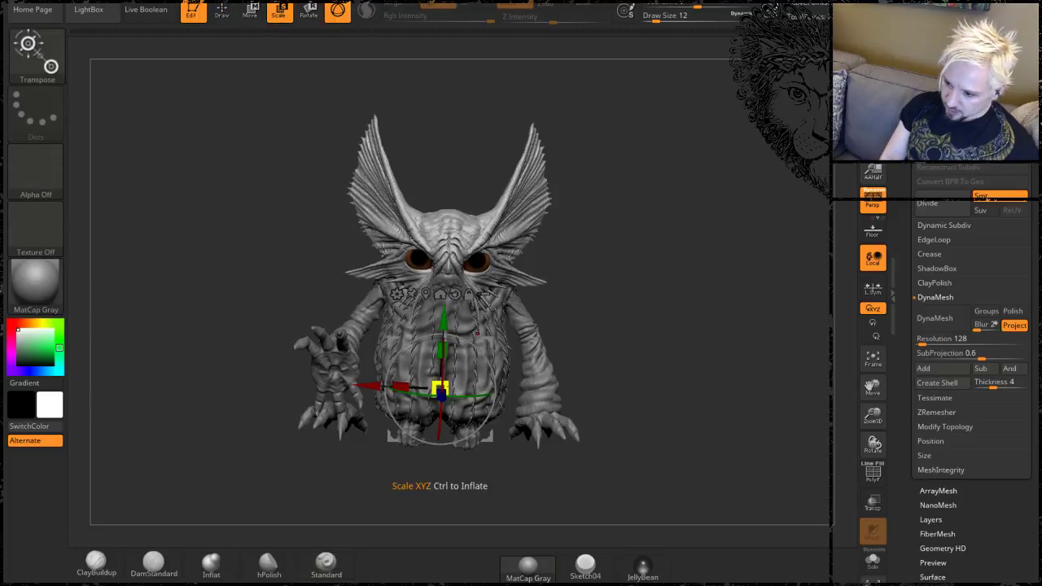
pyautogui.moveTo(440, 388); pyautogui.dragTo(455, 384)
pyautogui.moveTo(443, 319); pyautogui.dragTo(436, 479)
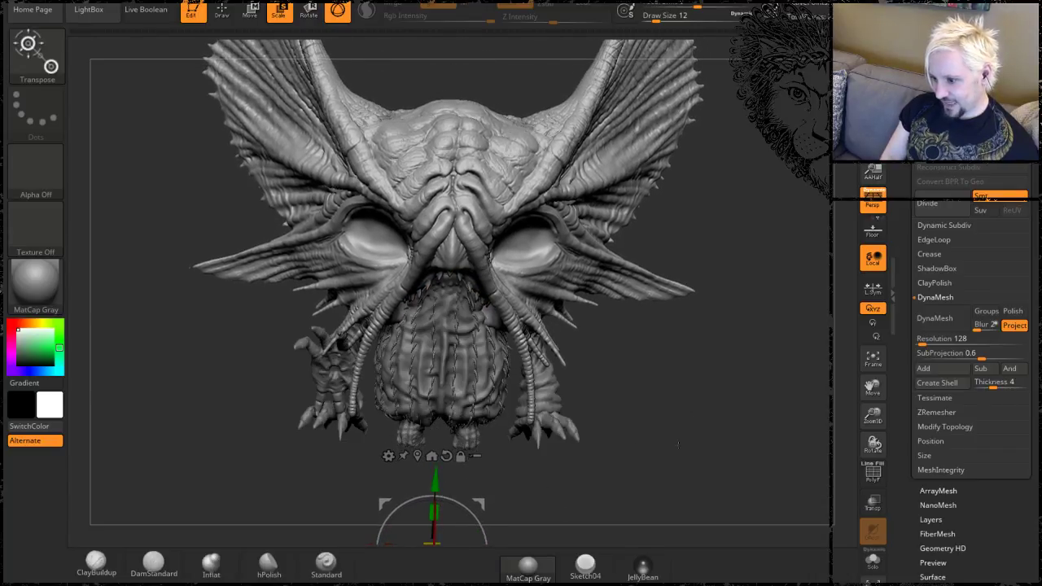
pyautogui.moveTo(693, 461); pyautogui.dragTo(602, 509)
pyautogui.hotkey('ctrl', 'z')
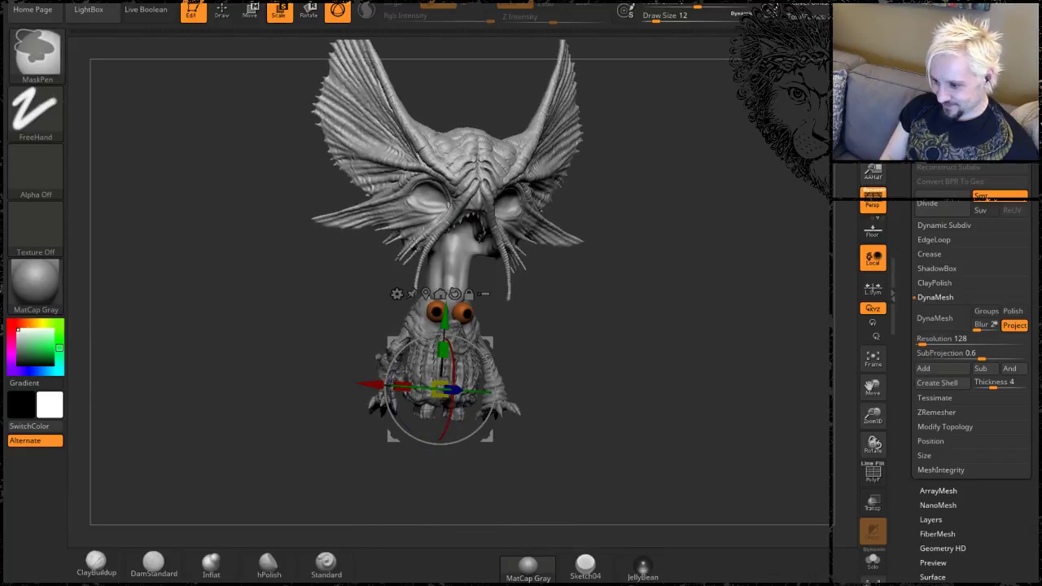
pyautogui.hotkey('ctrl', 'z')
# Return to Draw mode and add raised veins to the forehead's side plates near the frill base, reducing the draw size to 8.
pyautogui.keyDown('alt'); pyautogui.moveTo(604, 417); pyautogui.dragTo(374, 488); pyautogui.keyUp('alt')
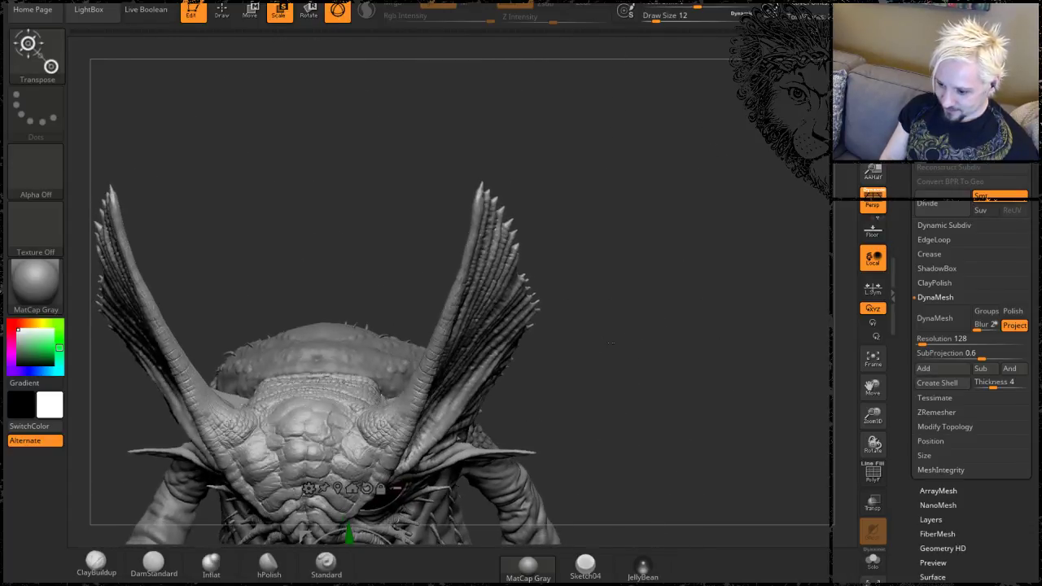
pyautogui.moveTo(472, 334)
pyautogui.keyDown('alt'); pyautogui.mouseDown()
pyautogui.moveTo(344, 184)
pyautogui.moveTo(189, 48)
pyautogui.moveTo(196, 42)
pyautogui.mouseUp(); pyautogui.keyUp('alt')
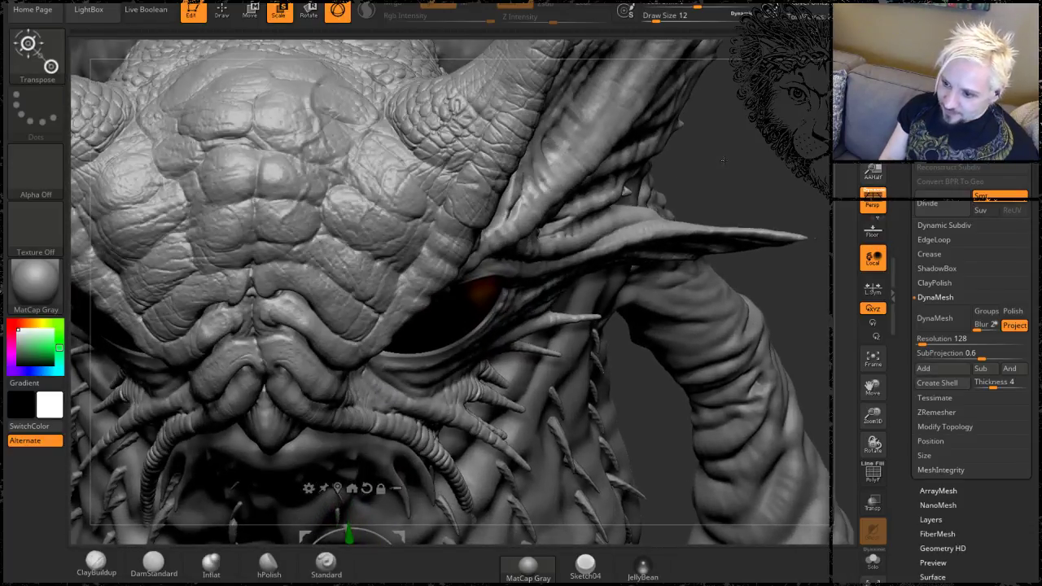
pyautogui.moveTo(722, 161); pyautogui.dragTo(342, 200)
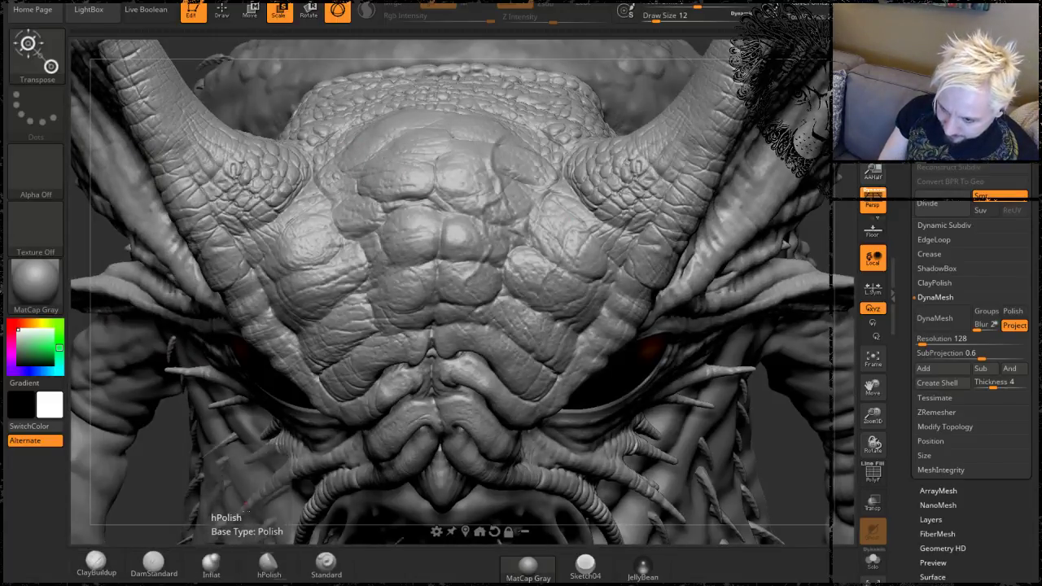
pyautogui.press('q')
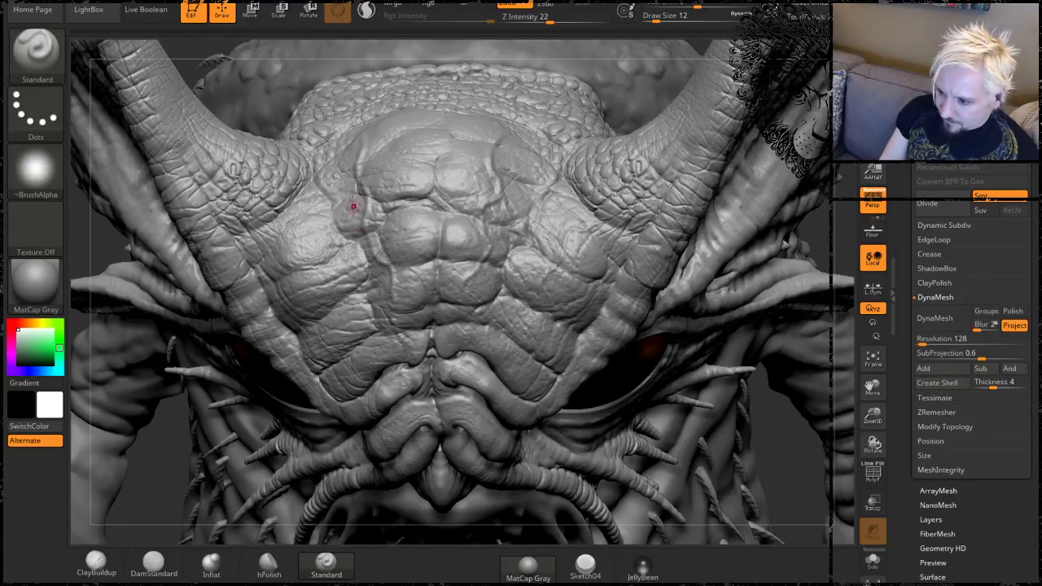
pyautogui.moveTo(208, 45)
pyautogui.mouseDown()
pyautogui.moveTo(337, 84)
pyautogui.moveTo(302, 105)
pyautogui.mouseUp()
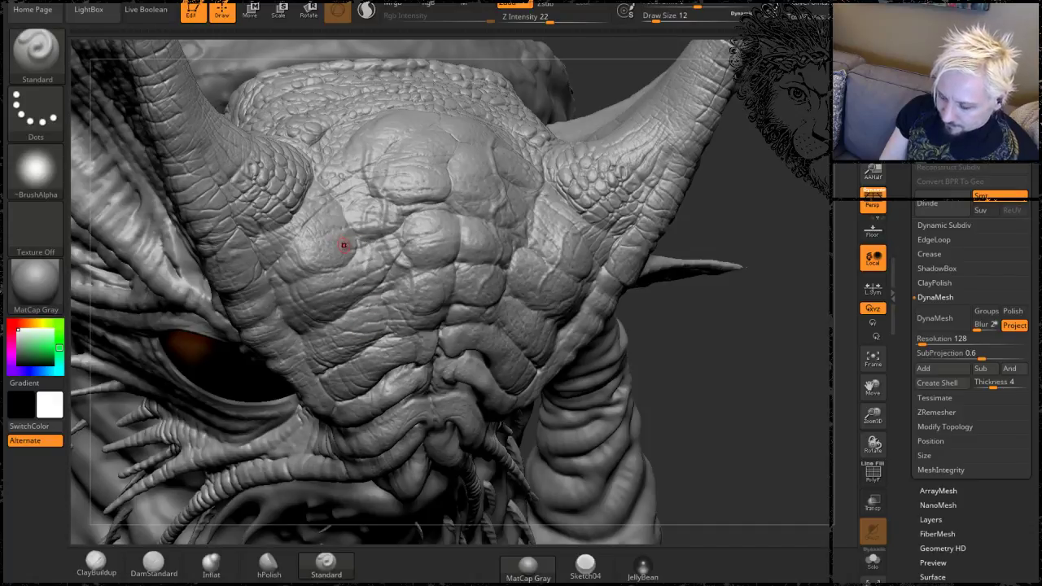
pyautogui.press('[')
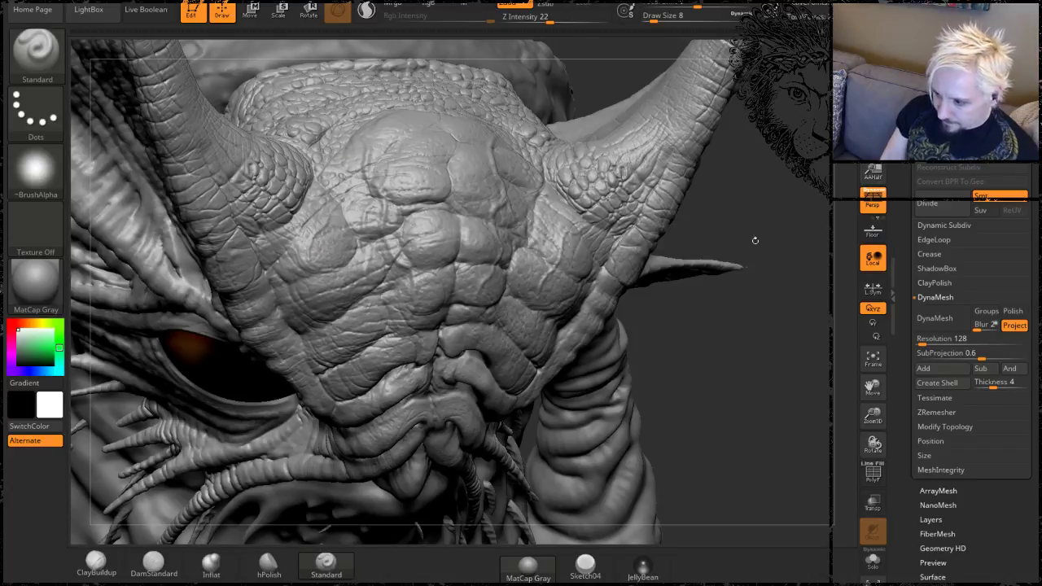
pyautogui.moveTo(754, 240)
pyautogui.mouseDown()
pyautogui.moveTo(785, 175)
pyautogui.moveTo(765, 129)
pyautogui.mouseUp()
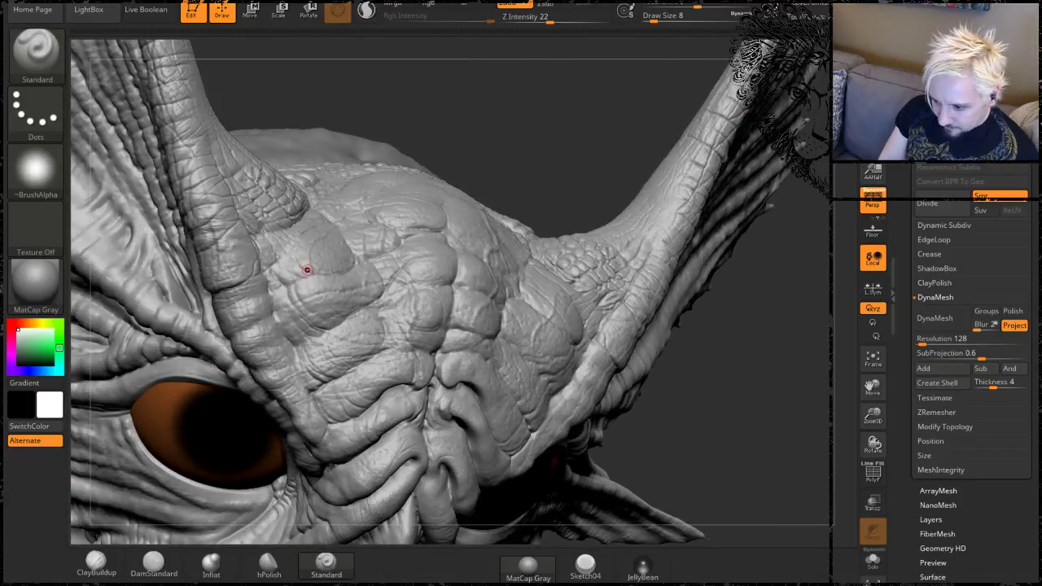
# Try drawing a long raised vein across the frill membrane at draw size 8 and check it under the green MatCap material.
pyautogui.moveTo(730, 388)
pyautogui.mouseDown()
pyautogui.moveTo(712, 309)
pyautogui.moveTo(706, 130)
pyautogui.moveTo(641, 91)
pyautogui.moveTo(660, 229)
pyautogui.moveTo(502, 165)
pyautogui.moveTo(296, 126)
pyautogui.mouseUp()
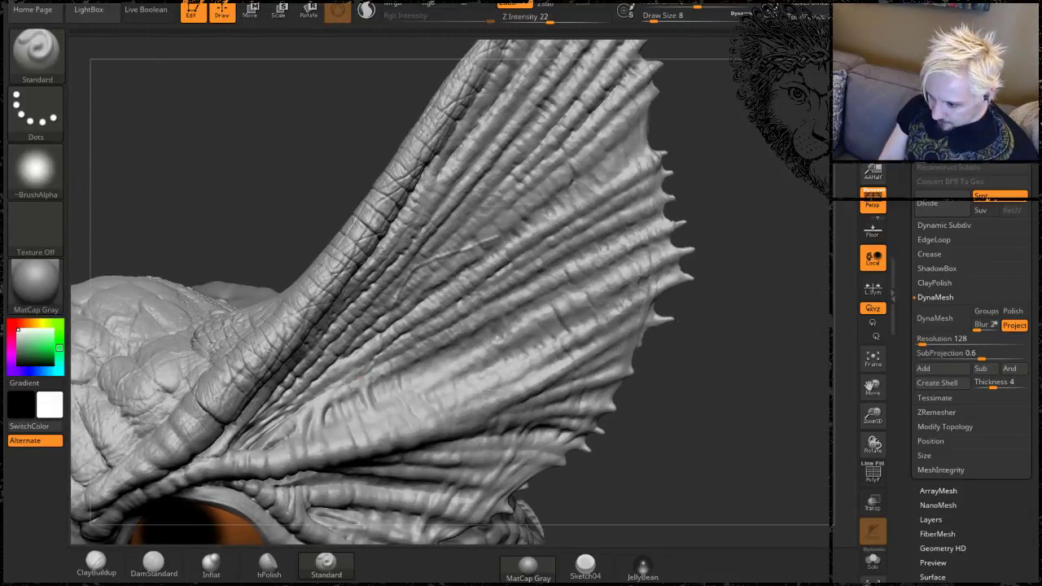
pyautogui.moveTo(500, 235)
pyautogui.mouseDown()
pyautogui.moveTo(518, 206)
pyautogui.moveTo(602, 181)
pyautogui.mouseUp()
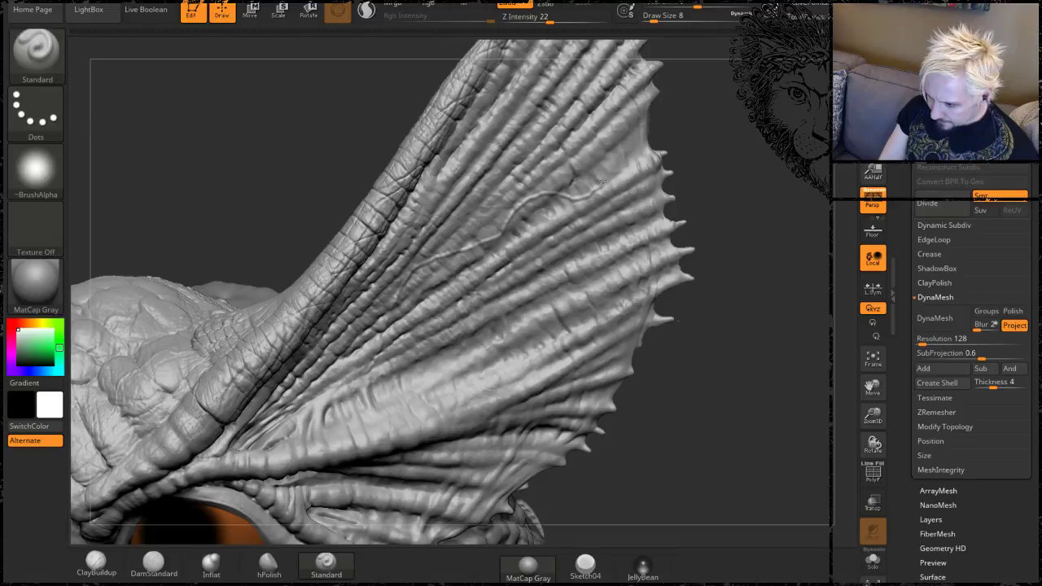
pyautogui.moveTo(750, 247); pyautogui.dragTo(743, 118)
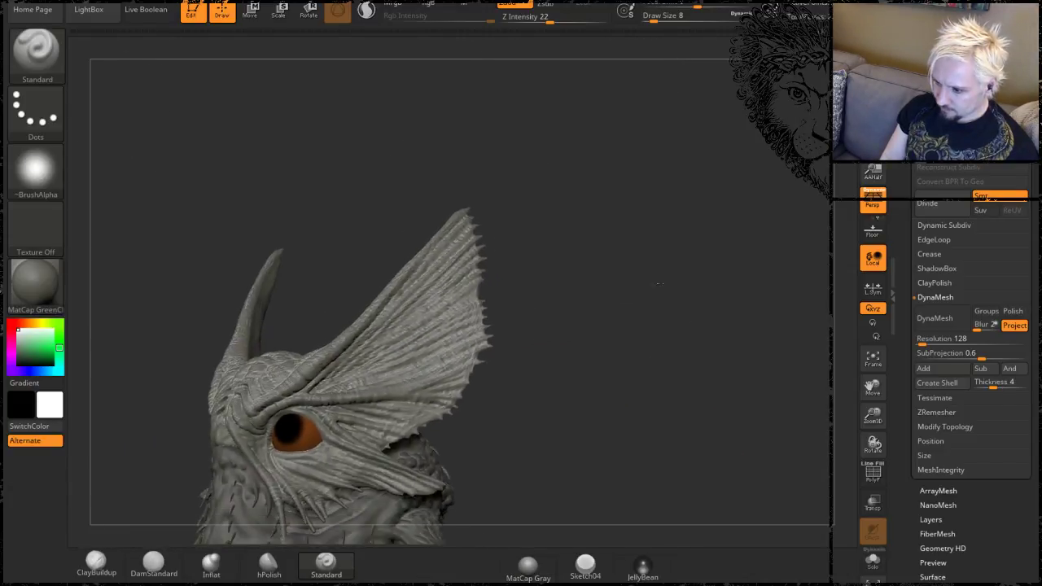
pyautogui.moveTo(660, 283); pyautogui.dragTo(647, 275)
pyautogui.moveTo(557, 293); pyautogui.dragTo(598, 252)
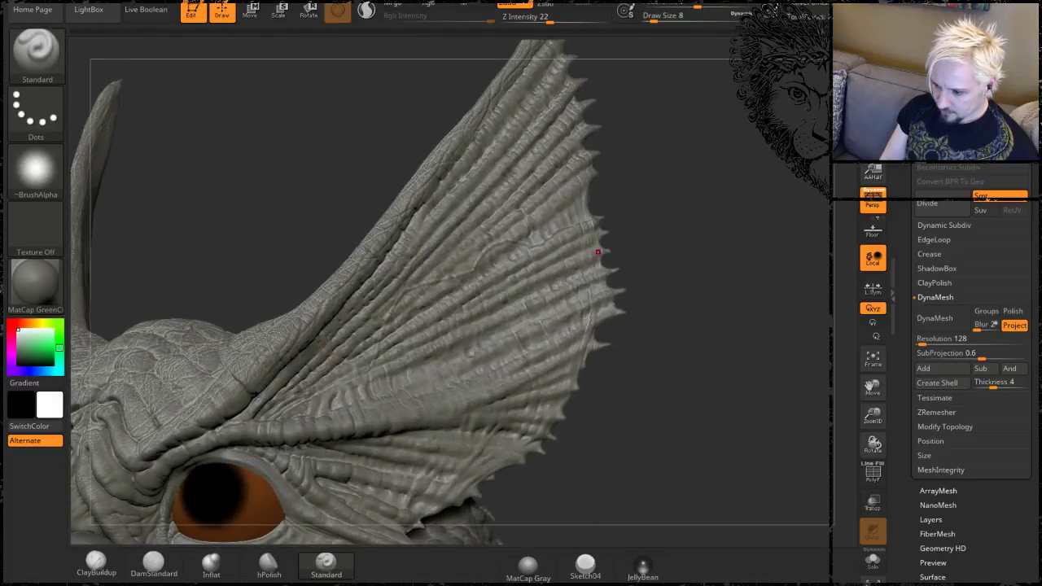
pyautogui.moveTo(662, 239); pyautogui.dragTo(384, 260)
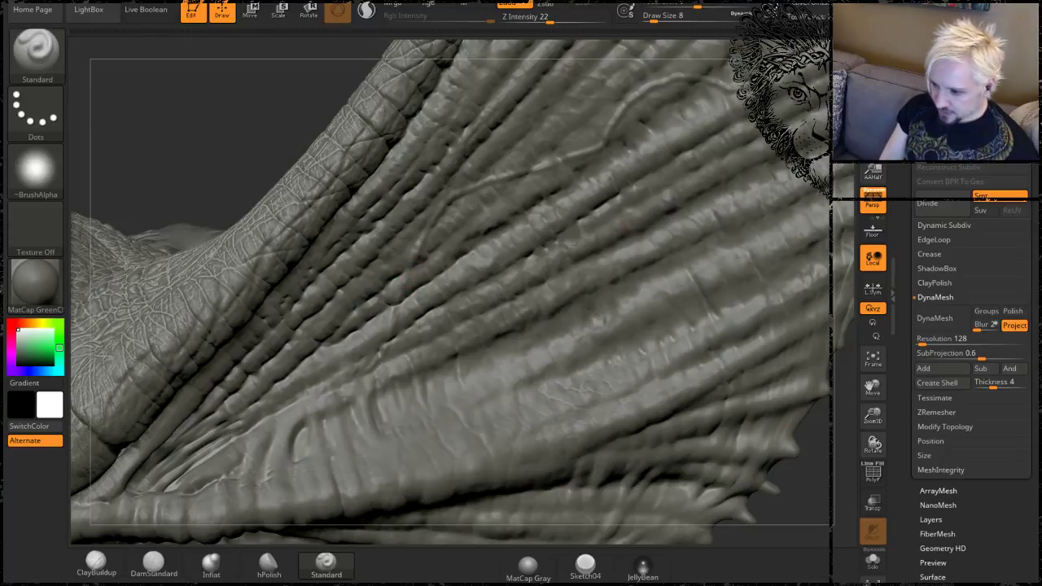
# Return to the MatCap Gray material and draw a short raised vein across the middle of the frill membrane at draw size 8.
pyautogui.moveTo(202, 162); pyautogui.dragTo(333, 265)
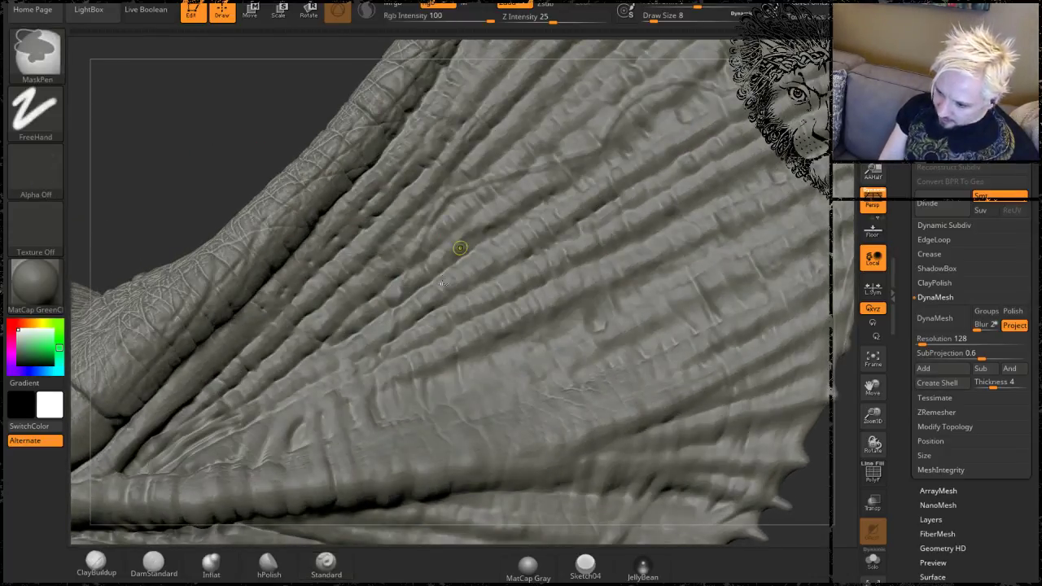
pyautogui.click(527, 566)
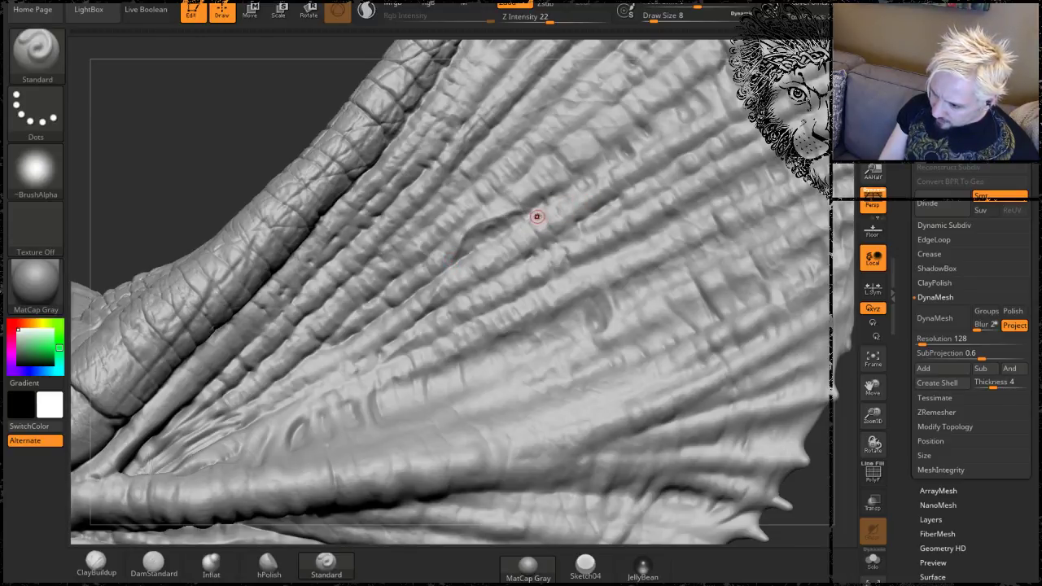
pyautogui.moveTo(537, 216); pyautogui.dragTo(604, 193)
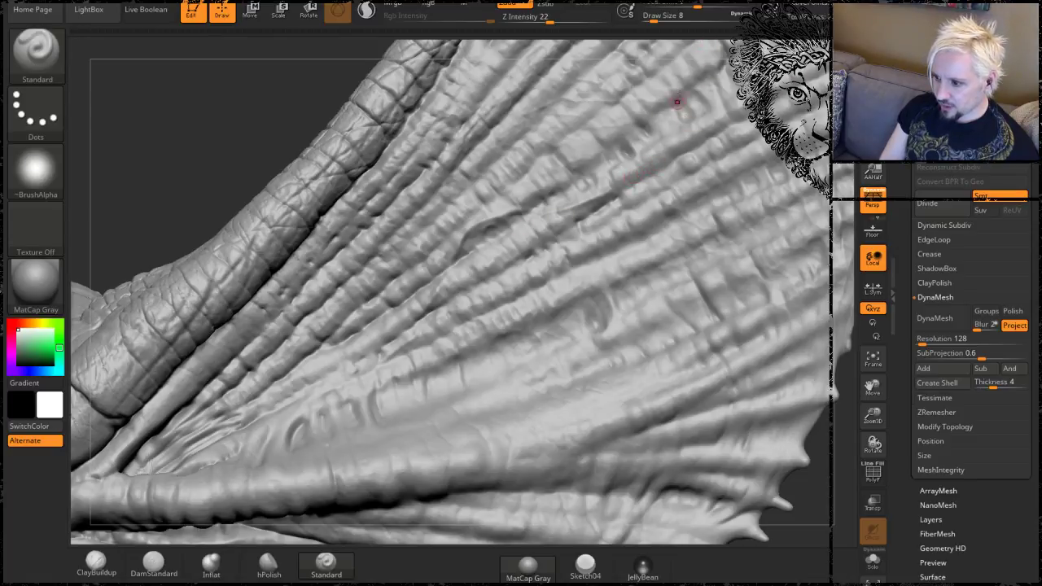
pyautogui.moveTo(274, 125); pyautogui.dragTo(480, 175)
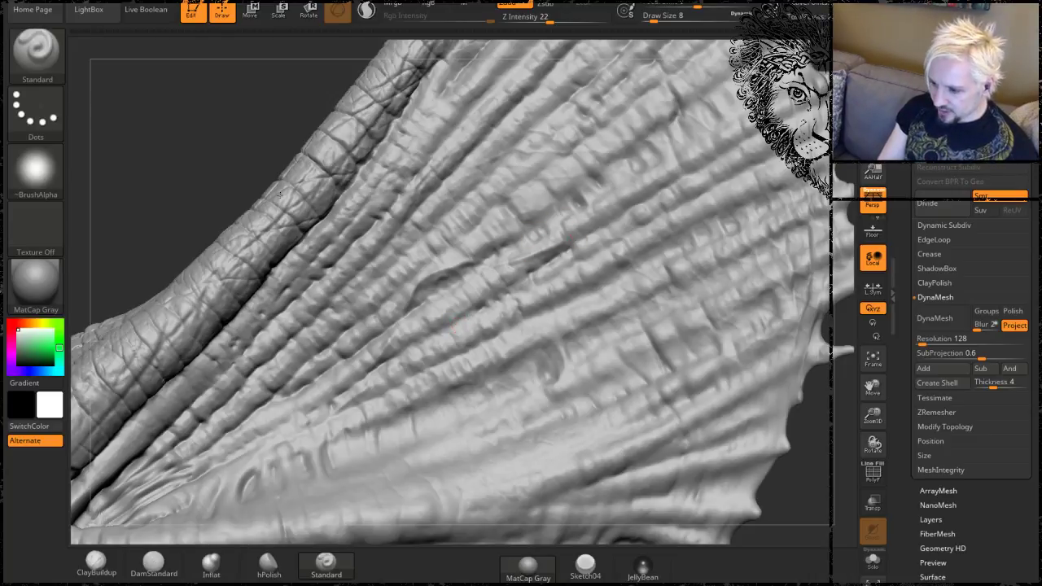
pyautogui.keyDown('ctrl'); pyautogui.moveTo(173, 149); pyautogui.dragTo(179, 169); pyautogui.keyUp('ctrl')
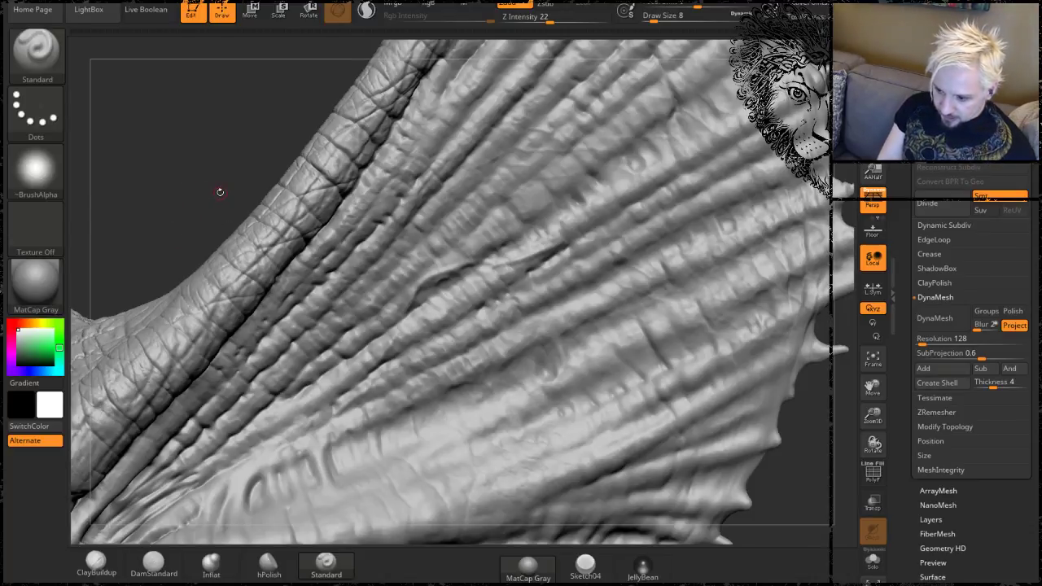
# Examine the whole creature from the front and side to judge how the frill membrane detail reads at a distance.
pyautogui.hotkey('shift', 'd')
pyautogui.hotkey('shift', 'd')
pyautogui.keyDown('alt'); pyautogui.moveTo(230, 174); pyautogui.dragTo(261, 105); pyautogui.keyUp('alt')
pyautogui.moveTo(313, 178)
pyautogui.keyDown('alt'); pyautogui.mouseDown()
pyautogui.moveTo(285, 122)
pyautogui.moveTo(303, 122)
pyautogui.mouseUp(); pyautogui.keyUp('alt')
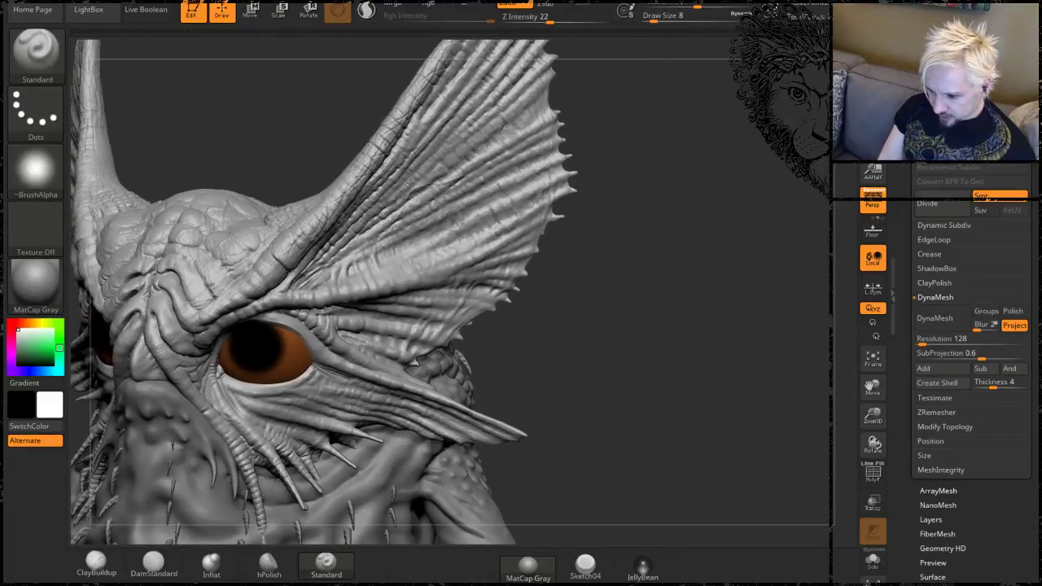
pyautogui.moveTo(580, 305); pyautogui.dragTo(394, 373)
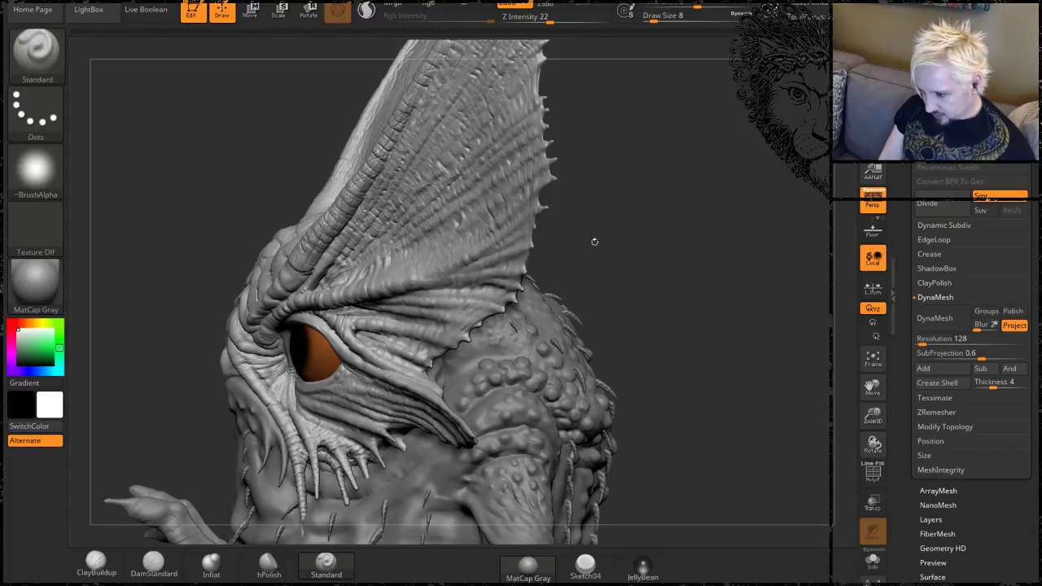
pyautogui.moveTo(594, 242)
pyautogui.mouseDown()
pyautogui.moveTo(606, 277)
pyautogui.moveTo(598, 330)
pyautogui.moveTo(621, 372)
pyautogui.moveTo(698, 290)
pyautogui.moveTo(712, 312)
pyautogui.moveTo(679, 338)
pyautogui.moveTo(661, 333)
pyautogui.mouseUp()
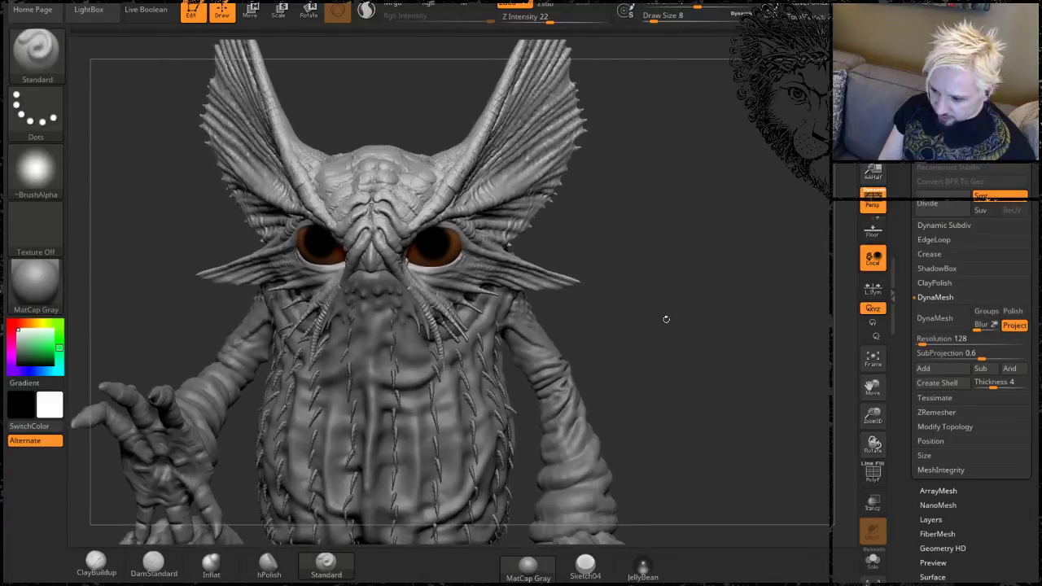
pyautogui.moveTo(665, 319)
pyautogui.mouseDown()
pyautogui.moveTo(670, 281)
pyautogui.moveTo(643, 297)
pyautogui.mouseUp()
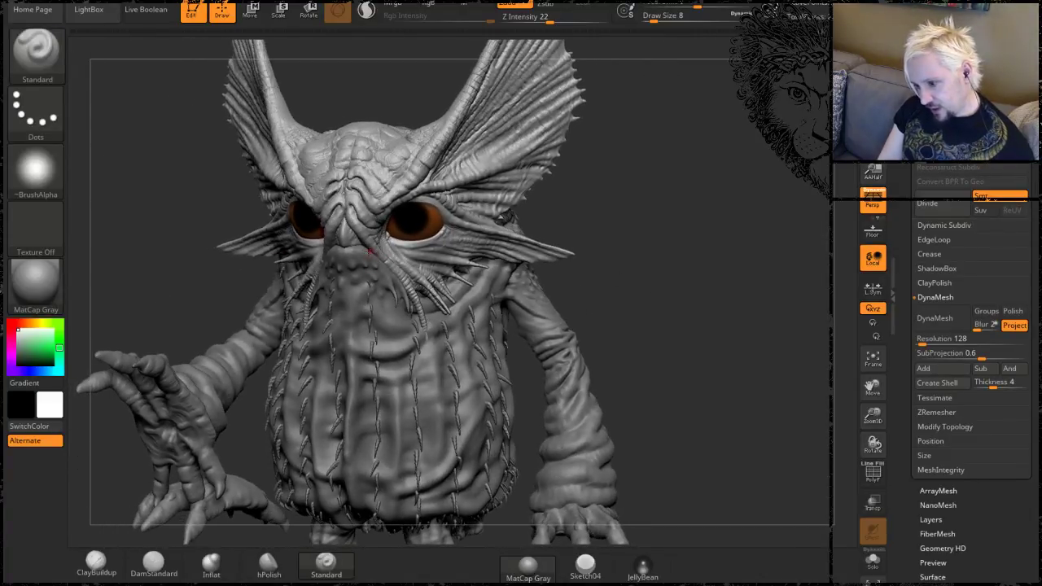
pyautogui.moveTo(664, 222); pyautogui.dragTo(726, 239)
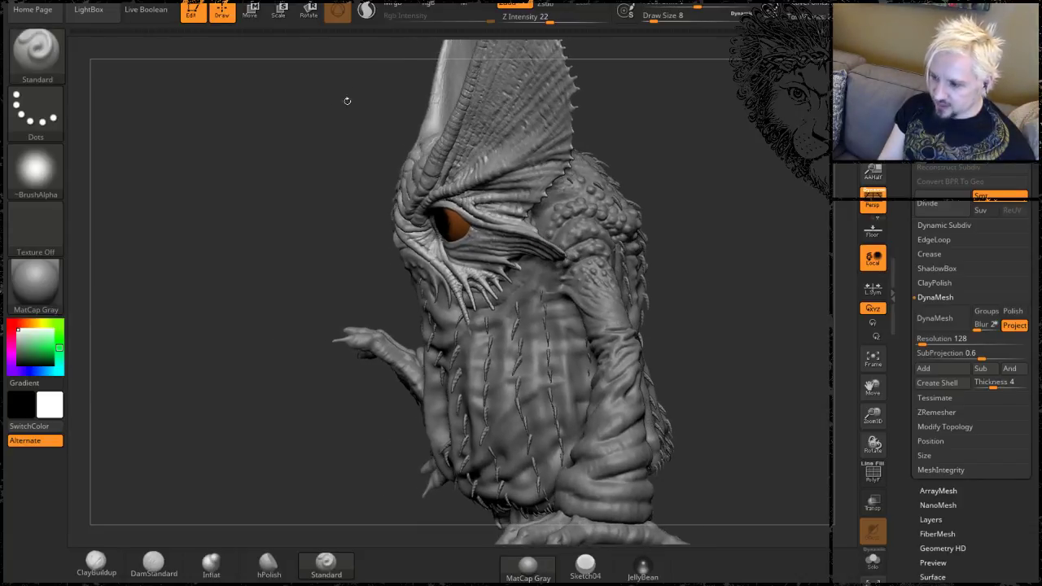
pyautogui.moveTo(675, 184)
pyautogui.mouseDown()
pyautogui.moveTo(672, 252)
pyautogui.moveTo(728, 297)
pyautogui.moveTo(575, 337)
pyautogui.mouseUp()
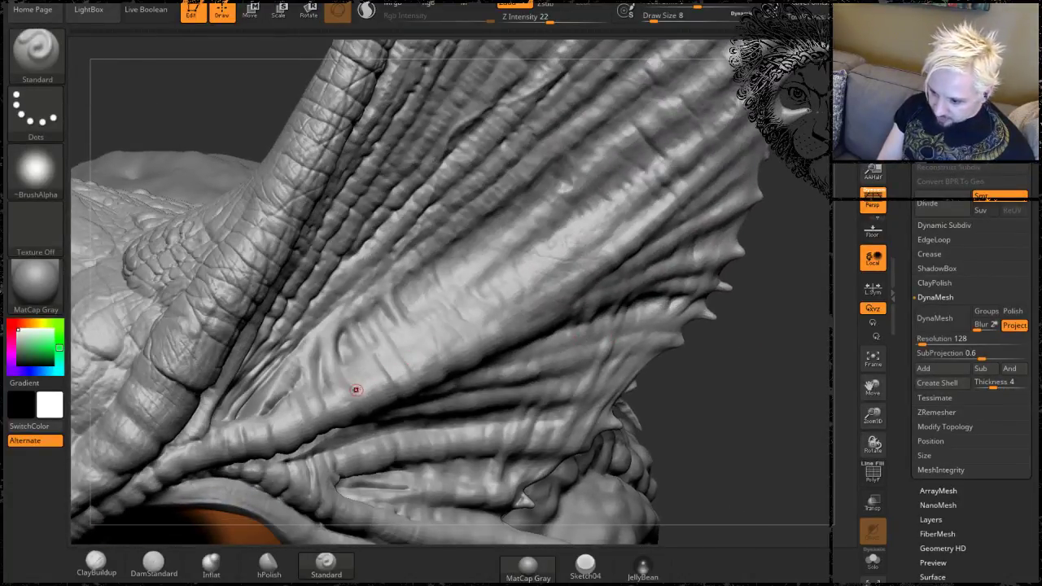
# Increase the draw size to 10 and add thin raised veins and wrinkles along the frill's broad lower fold.
pyautogui.press(']')
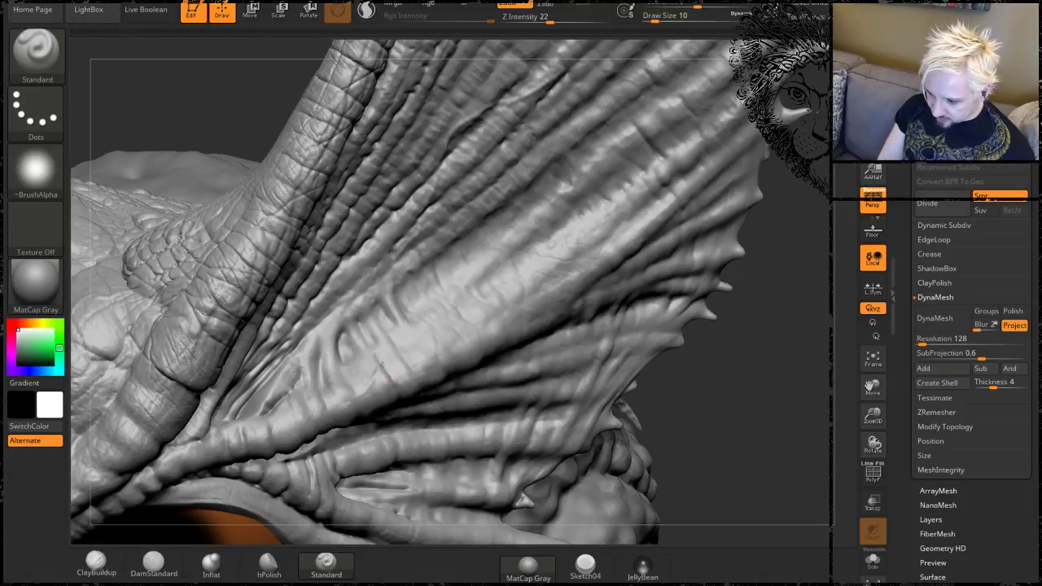
pyautogui.moveTo(407, 350); pyautogui.dragTo(498, 329)
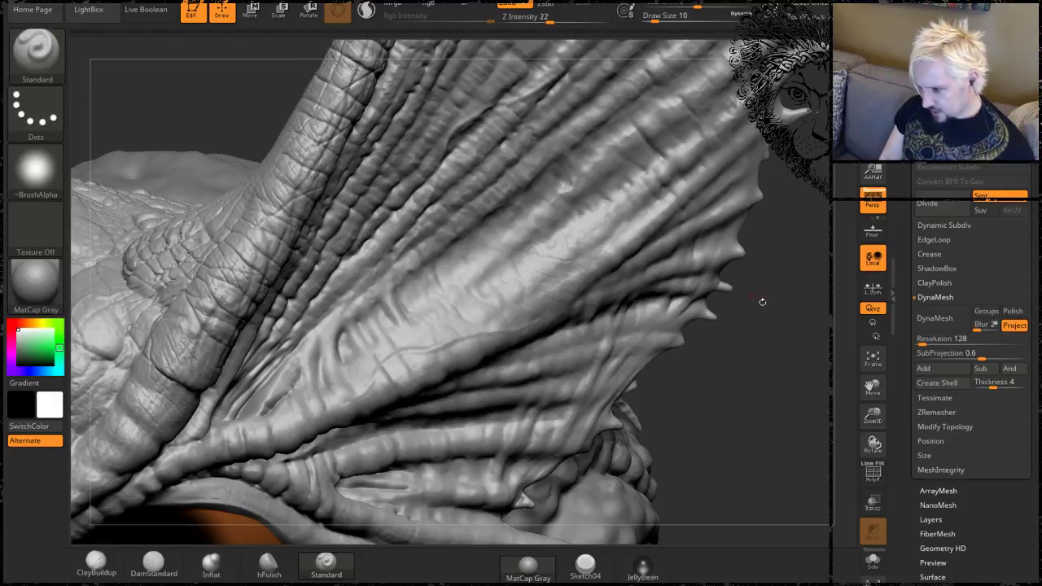
pyautogui.moveTo(761, 302); pyautogui.dragTo(760, 245)
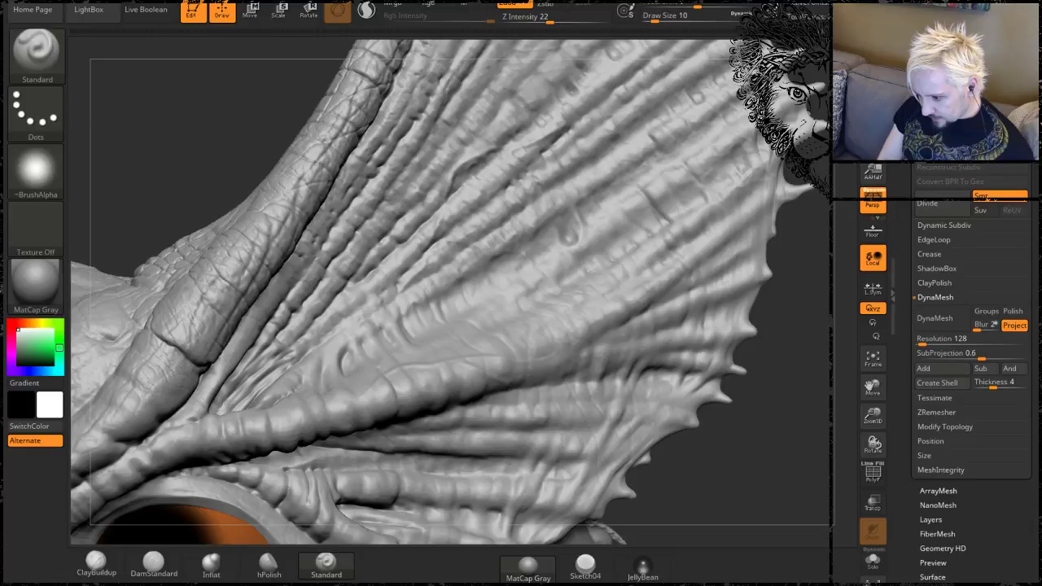
pyautogui.moveTo(785, 316); pyautogui.dragTo(388, 377)
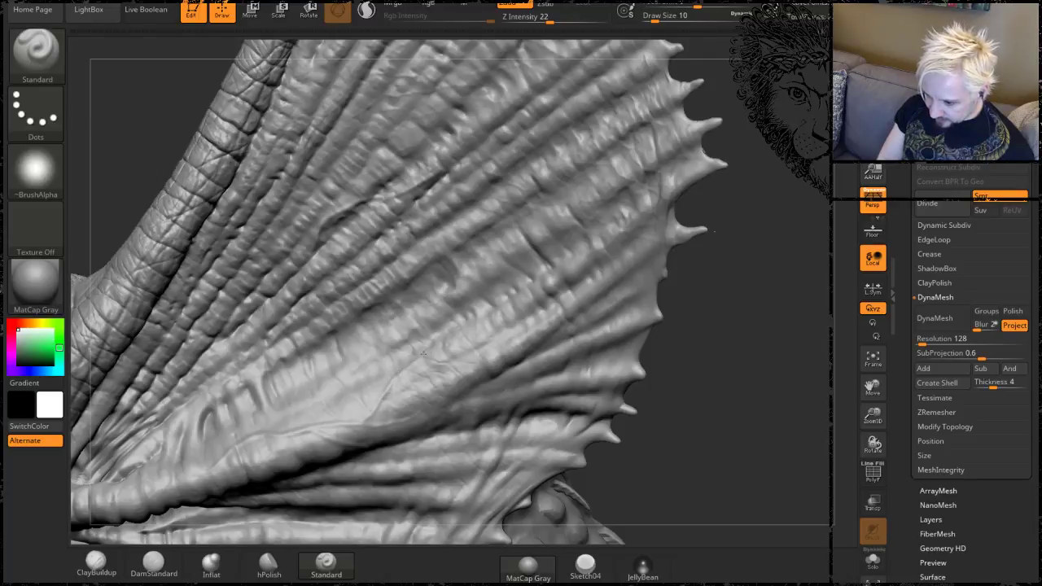
pyautogui.moveTo(725, 318)
pyautogui.mouseDown()
pyautogui.moveTo(749, 313)
pyautogui.moveTo(684, 328)
pyautogui.moveTo(660, 283)
pyautogui.moveTo(365, 274)
pyautogui.mouseUp()
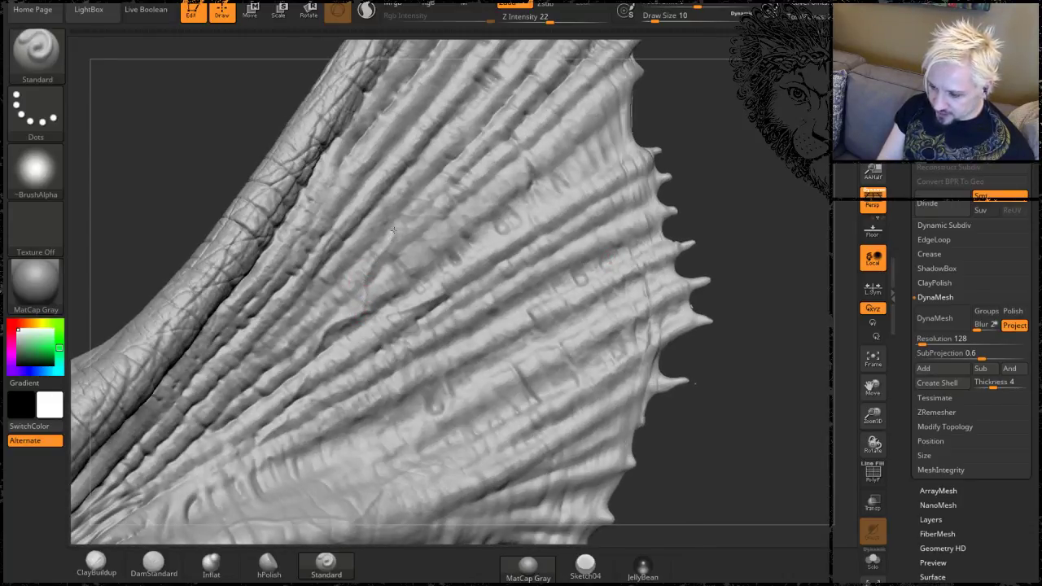
# Continue the raised wrinkles over the upper frill membrane and out to its spiked edge at draw size 10.
pyautogui.moveTo(731, 215)
pyautogui.mouseDown()
pyautogui.moveTo(637, 191)
pyautogui.moveTo(477, 233)
pyautogui.mouseUp()
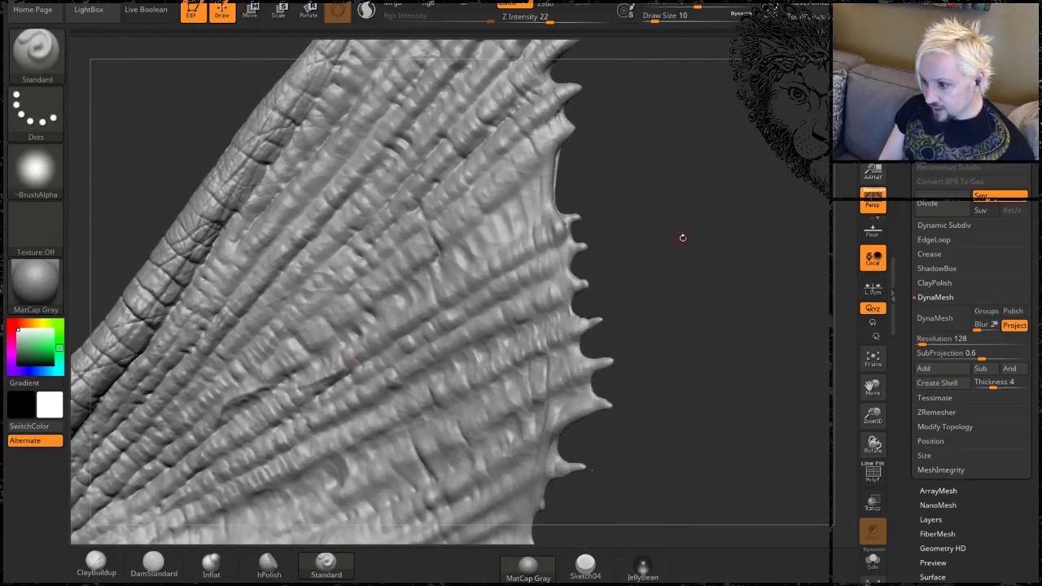
pyautogui.moveTo(682, 238); pyautogui.dragTo(511, 312)
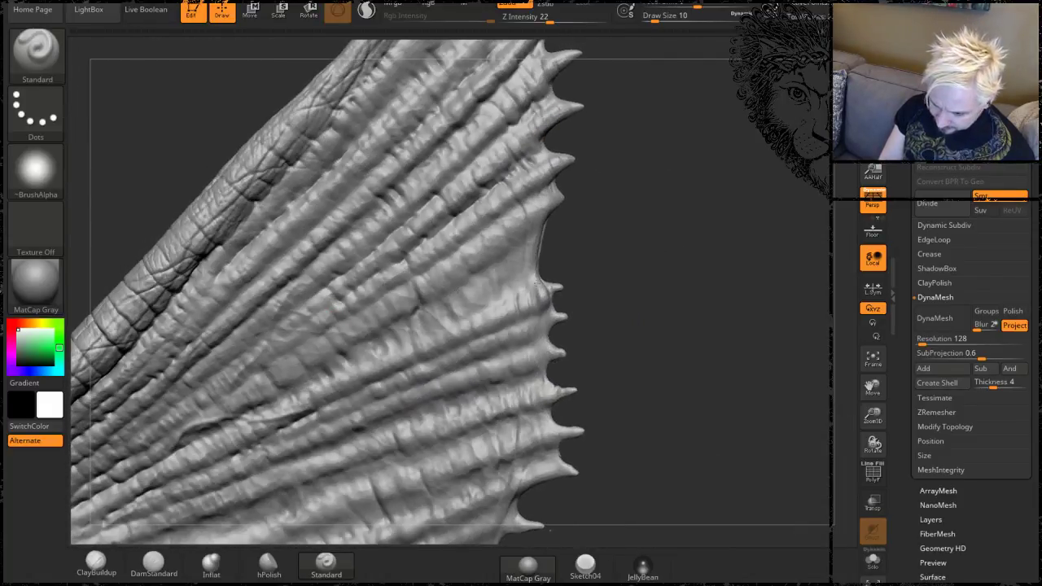
pyautogui.moveTo(601, 265); pyautogui.dragTo(760, 278)
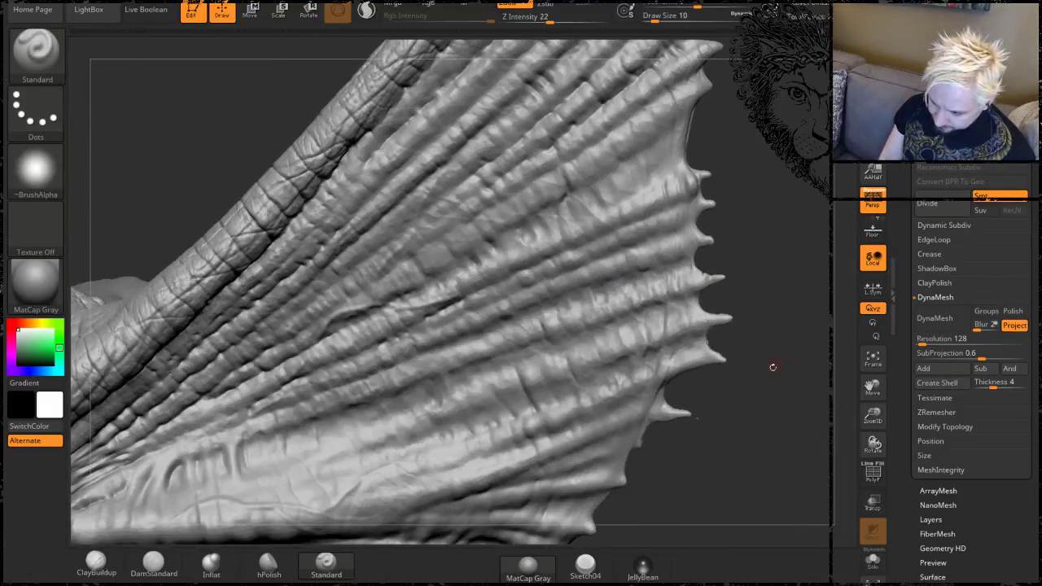
pyautogui.moveTo(744, 439); pyautogui.dragTo(716, 317)
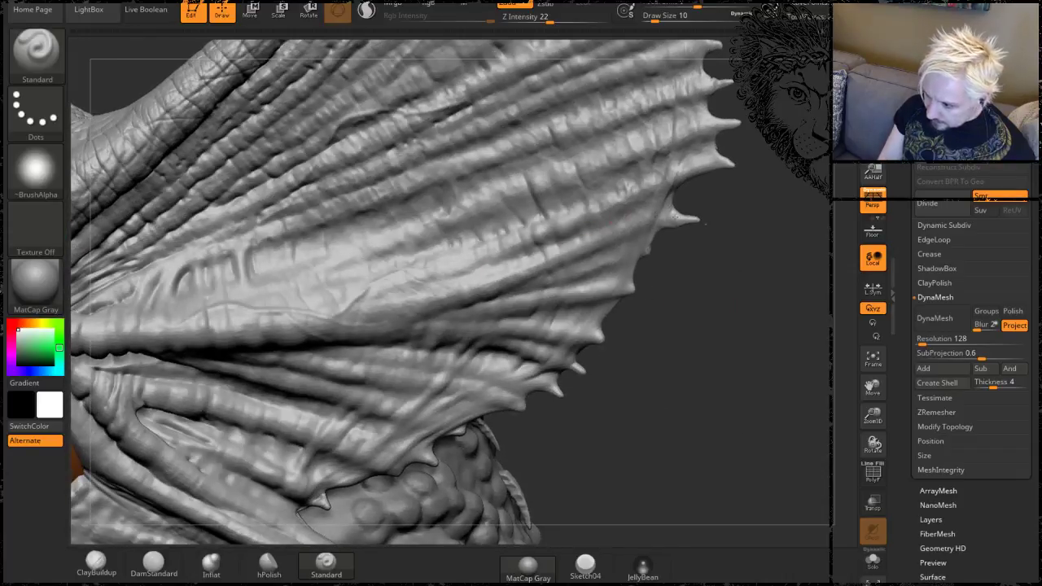
pyautogui.moveTo(695, 287); pyautogui.dragTo(642, 345)
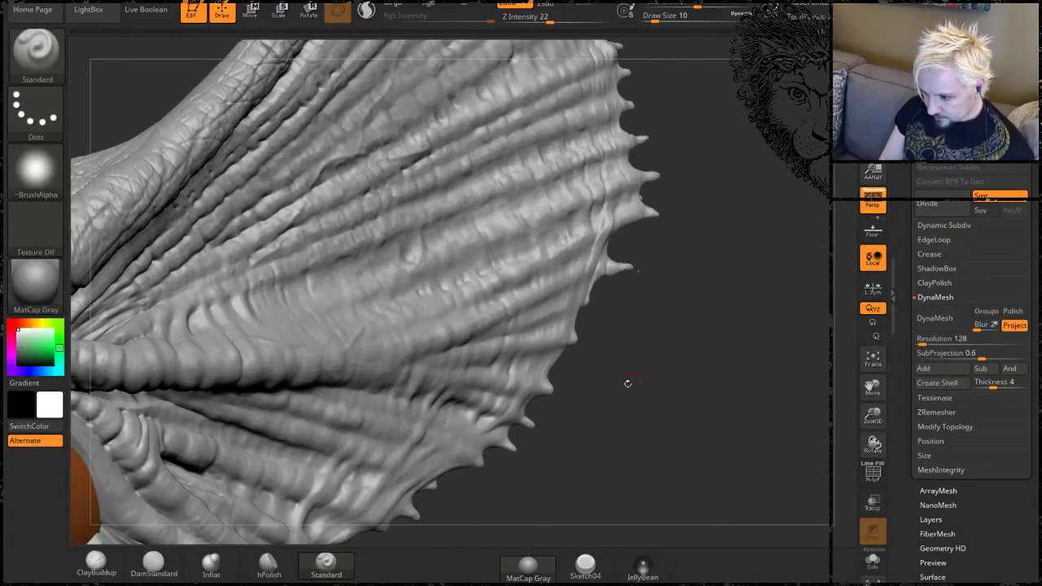
pyautogui.moveTo(622, 402)
pyautogui.keyDown('alt'); pyautogui.mouseDown()
pyautogui.moveTo(661, 335)
pyautogui.moveTo(721, 268)
pyautogui.moveTo(728, 295)
pyautogui.moveTo(594, 262)
pyautogui.moveTo(459, 340)
pyautogui.moveTo(439, 326)
pyautogui.mouseUp(); pyautogui.keyUp('alt')
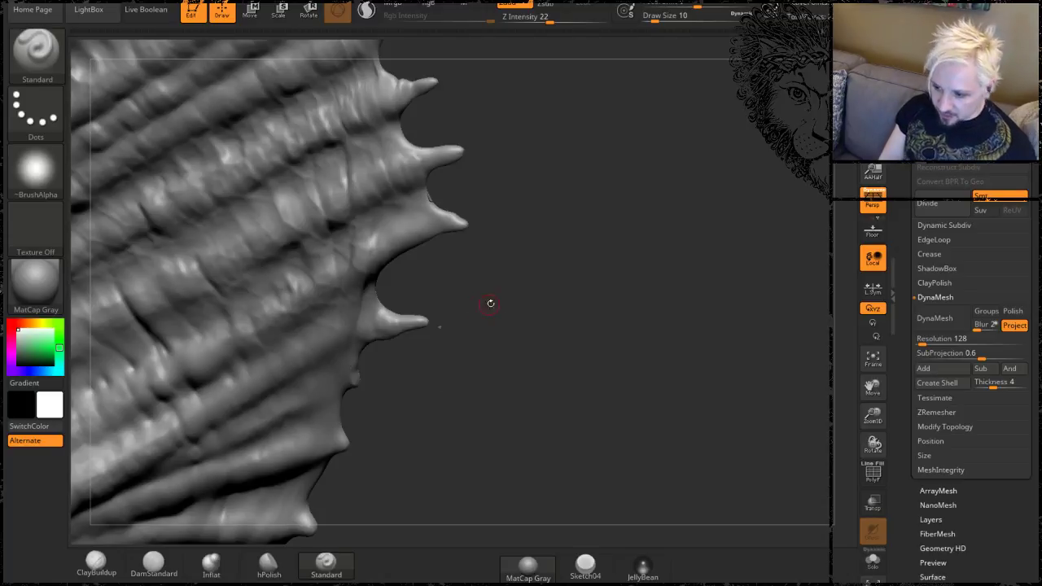
pyautogui.moveTo(558, 296)
pyautogui.mouseDown()
pyautogui.moveTo(431, 299)
pyautogui.moveTo(538, 303)
pyautogui.moveTo(464, 389)
pyautogui.moveTo(376, 386)
pyautogui.moveTo(495, 266)
pyautogui.mouseUp()
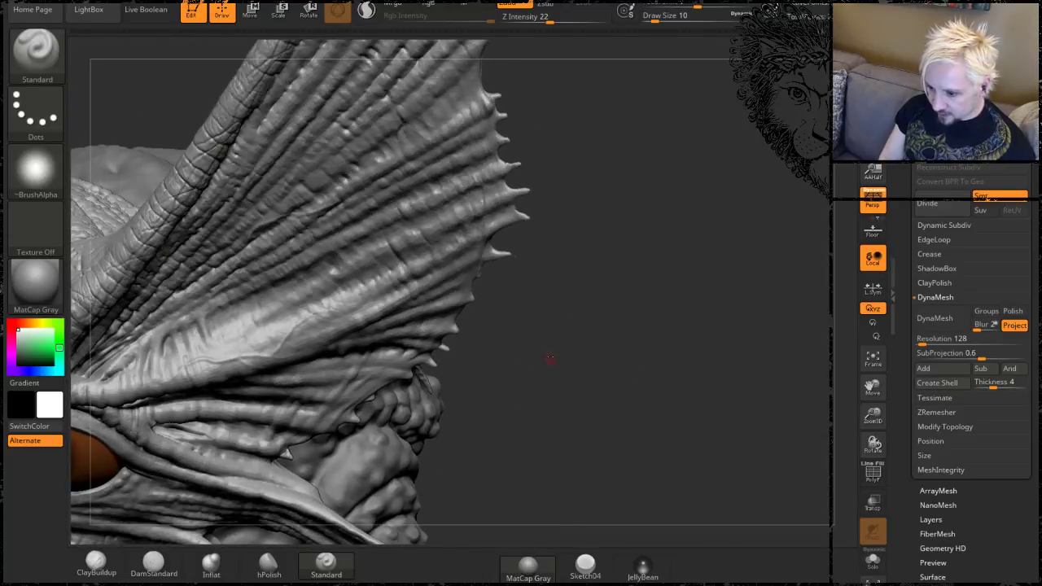
# Build up fine veins and creases between the frill's broad fold and the smaller ribs behind the eye.
pyautogui.moveTo(550, 358)
pyautogui.mouseDown()
pyautogui.moveTo(469, 415)
pyautogui.moveTo(616, 349)
pyautogui.moveTo(647, 411)
pyautogui.mouseUp()
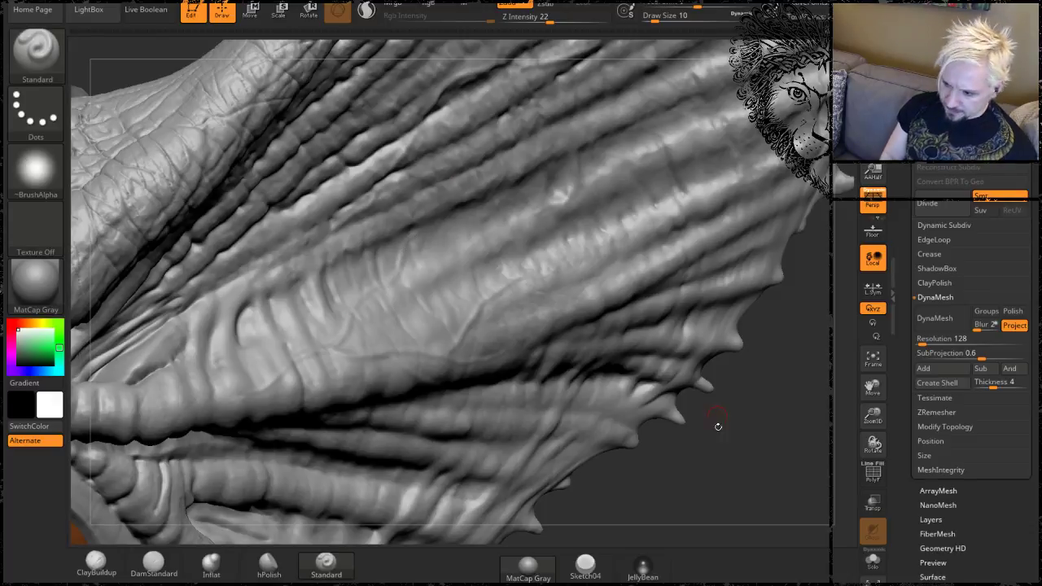
pyautogui.moveTo(735, 467)
pyautogui.mouseDown()
pyautogui.moveTo(570, 366)
pyautogui.moveTo(239, 196)
pyautogui.mouseUp()
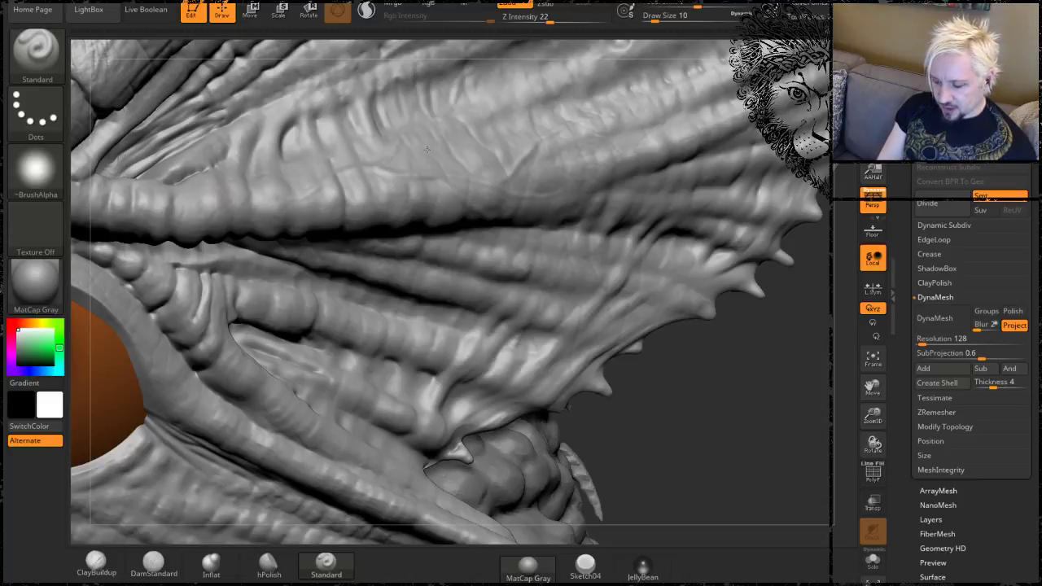
pyautogui.moveTo(727, 440); pyautogui.dragTo(306, 120)
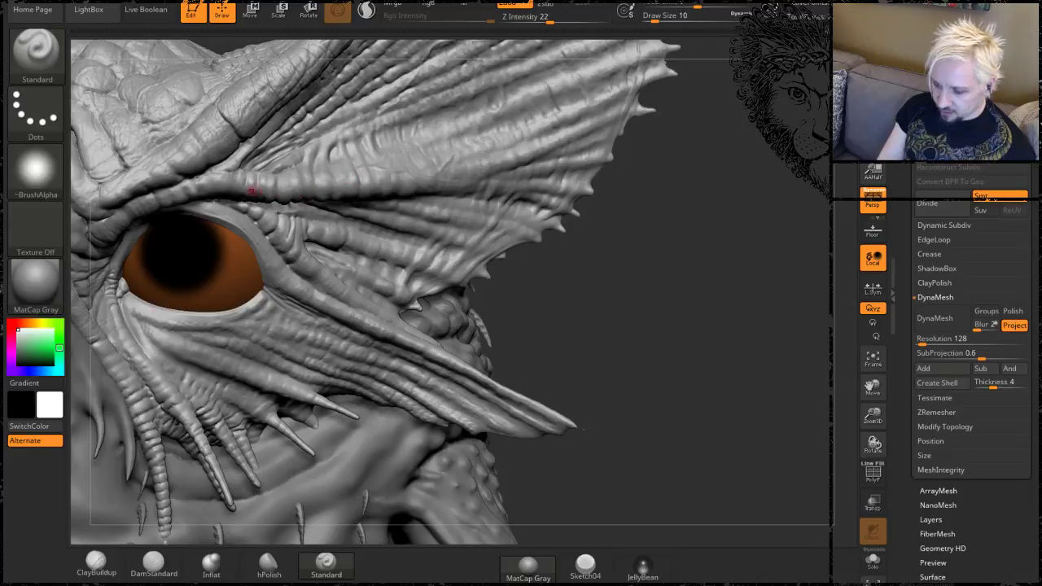
pyautogui.moveTo(619, 316); pyautogui.dragTo(176, 199)
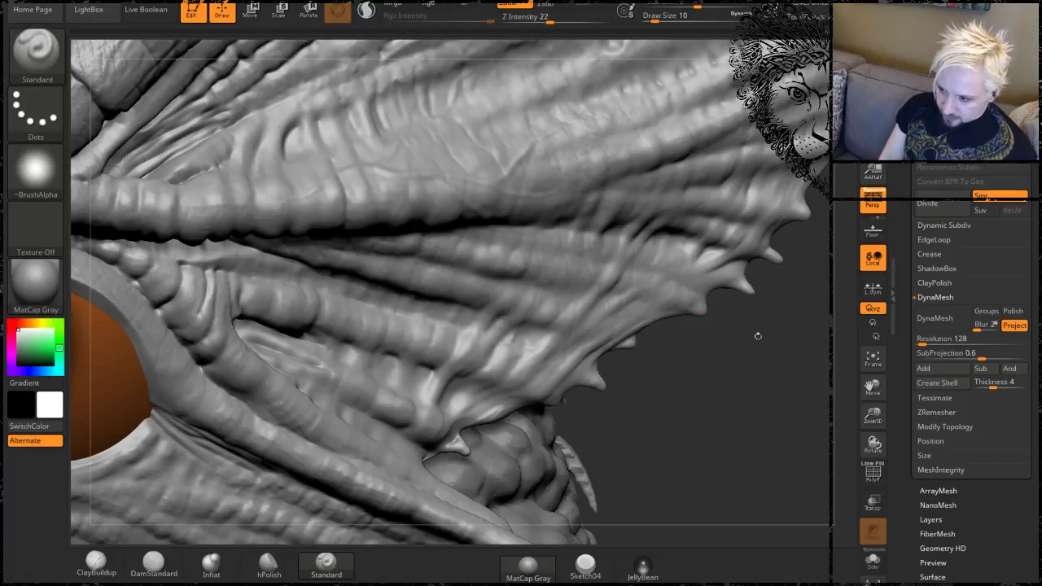
pyautogui.moveTo(774, 360)
pyautogui.keyDown('alt'); pyautogui.mouseDown()
pyautogui.moveTo(666, 482)
pyautogui.moveTo(246, 176)
pyautogui.mouseUp(); pyautogui.keyUp('alt')
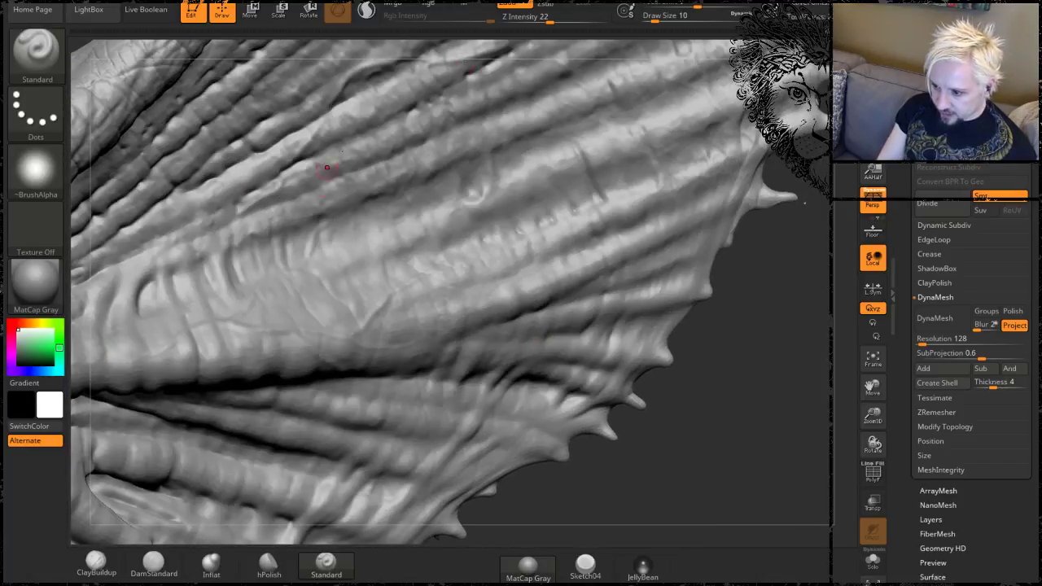
# Add small branching veins and wrinkles across the ribs in the middle of the frill membrane.
pyautogui.moveTo(761, 311); pyautogui.dragTo(573, 334)
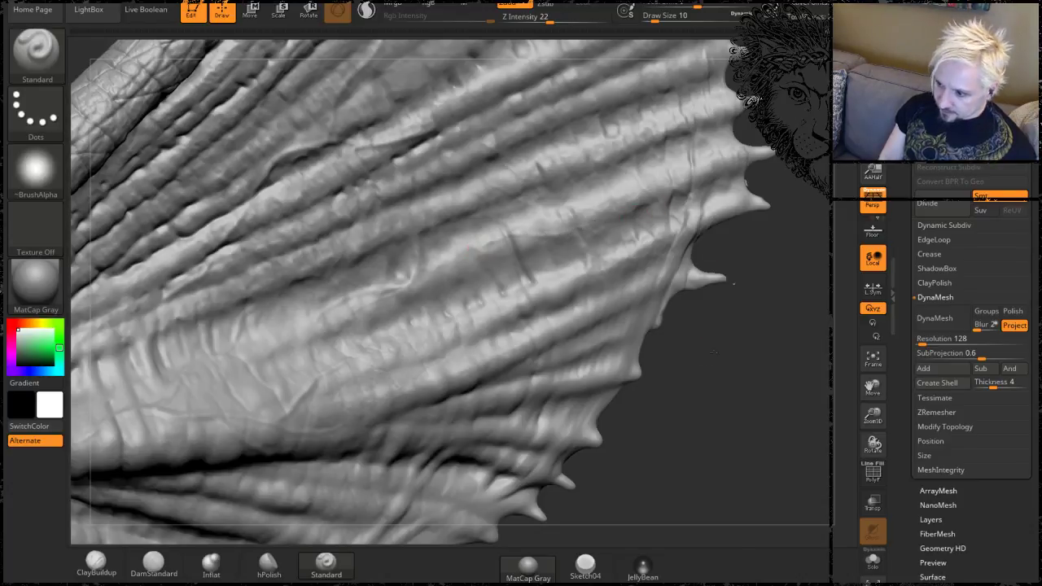
pyautogui.moveTo(733, 284)
pyautogui.mouseDown()
pyautogui.moveTo(730, 354)
pyautogui.moveTo(716, 317)
pyautogui.mouseUp()
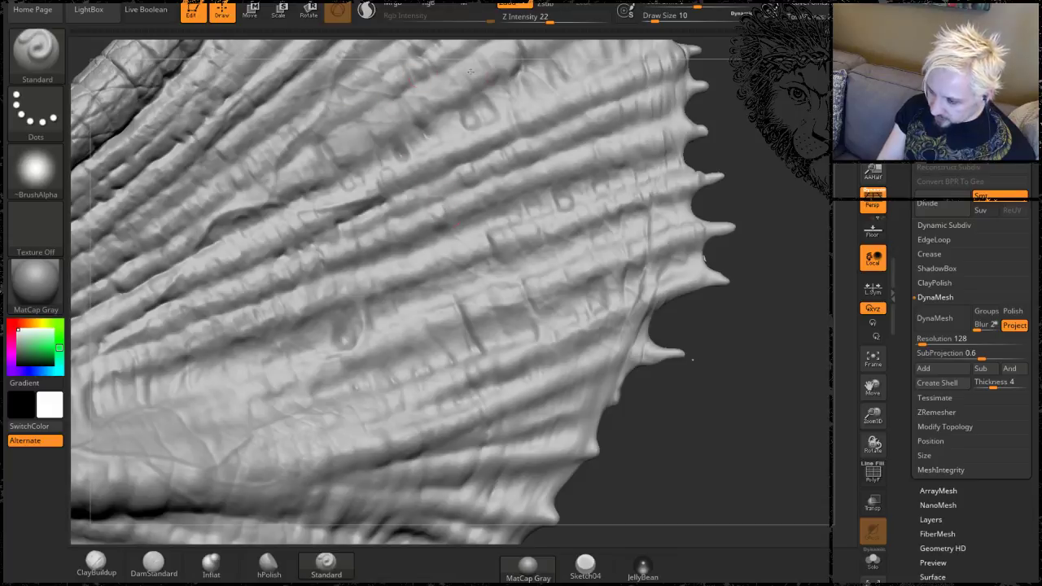
pyautogui.moveTo(721, 365)
pyautogui.mouseDown()
pyautogui.moveTo(633, 480)
pyautogui.moveTo(773, 227)
pyautogui.moveTo(720, 307)
pyautogui.mouseUp()
# Detail the lowest frill ribs and the recessed skin behind the eye with small raised wrinkles.
pyautogui.moveTo(682, 486); pyautogui.dragTo(608, 305)
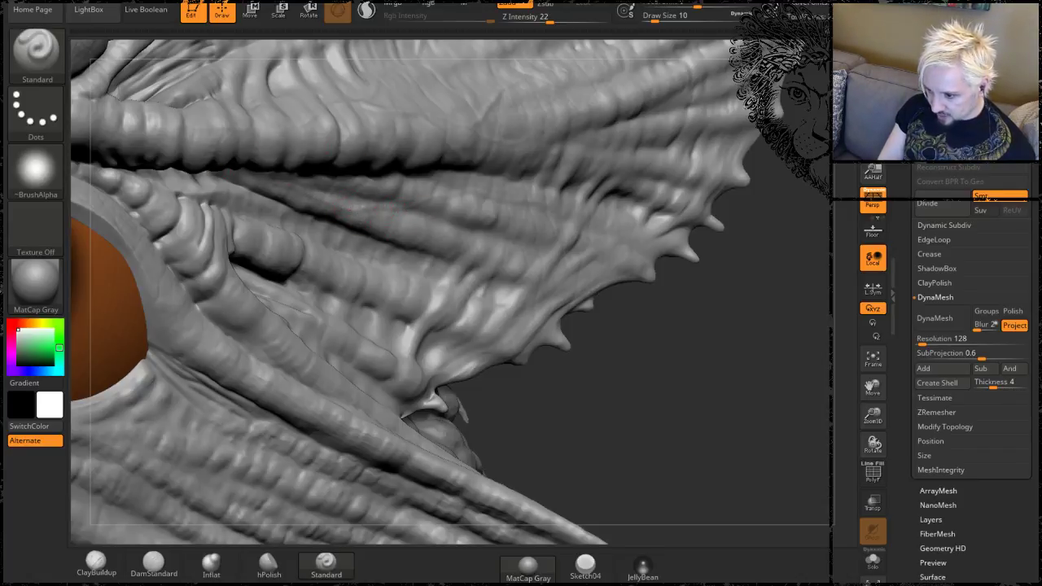
pyautogui.moveTo(629, 402); pyautogui.dragTo(516, 353)
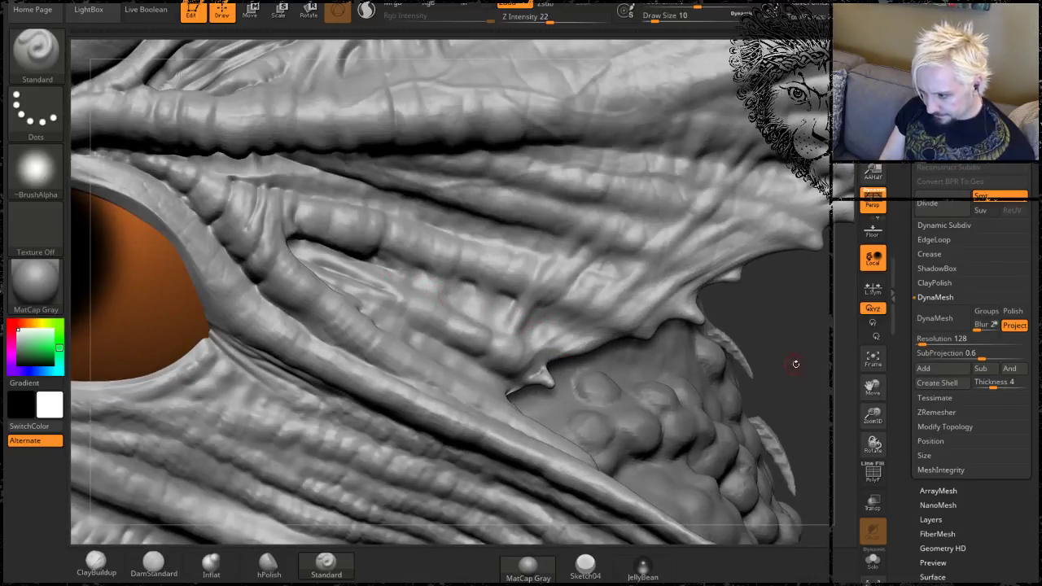
pyautogui.moveTo(790, 360)
pyautogui.mouseDown()
pyautogui.moveTo(763, 279)
pyautogui.moveTo(757, 285)
pyautogui.mouseUp()
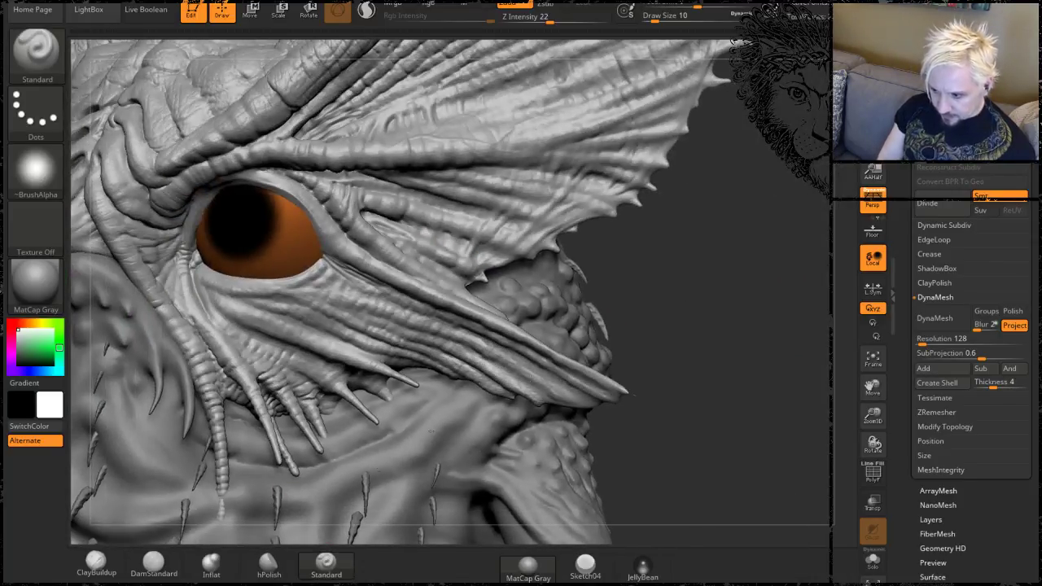
# Build up raised wrinkles along the frill's broad fold at draw size 18, and reduce the draw size to 10.
pyautogui.keyDown('alt'); pyautogui.moveTo(739, 360); pyautogui.dragTo(717, 269); pyautogui.keyUp('alt')
pyautogui.moveTo(226, 100)
pyautogui.keyDown('alt'); pyautogui.mouseDown()
pyautogui.moveTo(277, 131)
pyautogui.moveTo(344, 228)
pyautogui.mouseUp(); pyautogui.keyUp('alt')
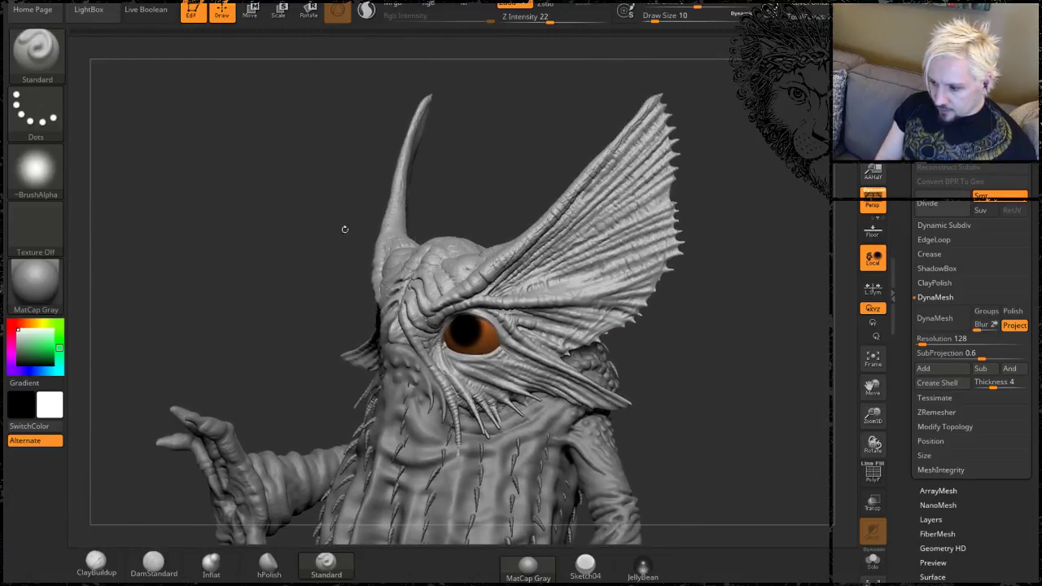
pyautogui.moveTo(244, 209)
pyautogui.mouseDown()
pyautogui.moveTo(467, 186)
pyautogui.moveTo(391, 233)
pyautogui.moveTo(563, 204)
pyautogui.moveTo(308, 91)
pyautogui.moveTo(398, 347)
pyautogui.mouseUp()
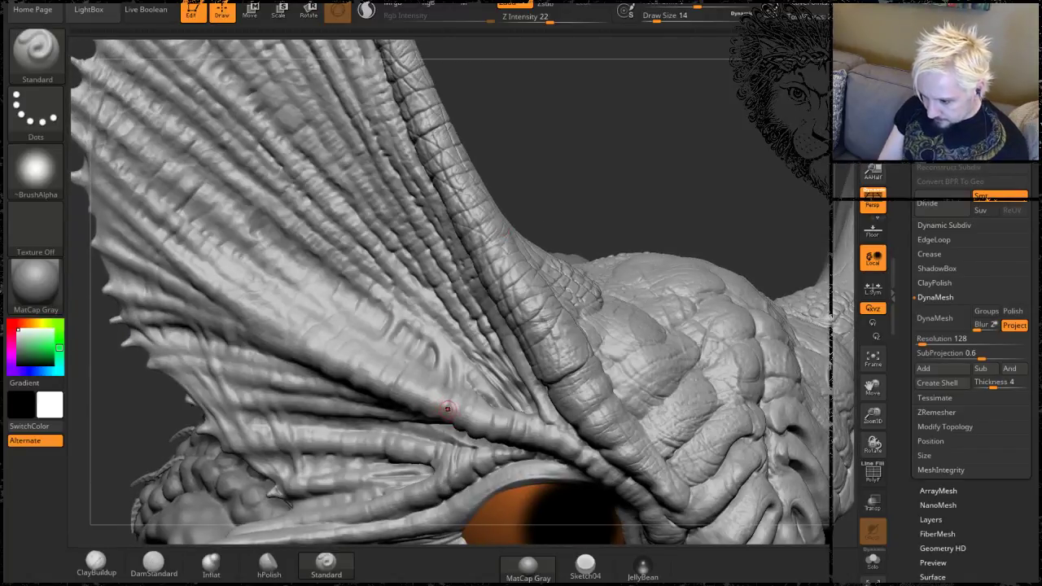
pyautogui.press(']')
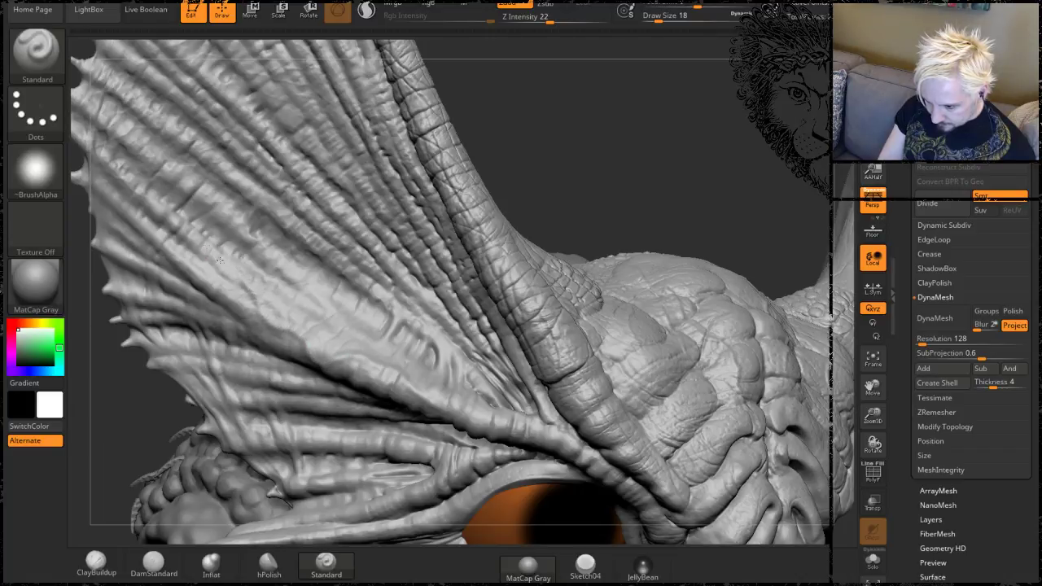
pyautogui.press('[')
pyautogui.press('[')
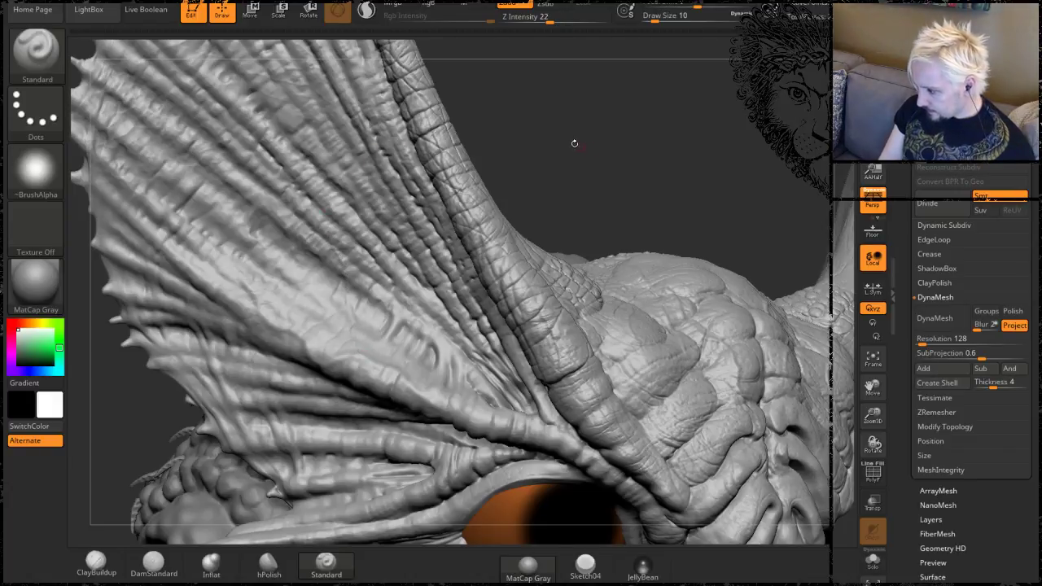
# Add fine branching veins and small wrinkles across the smooth skin of the broad fold and out to the frill's spiked edge.
pyautogui.moveTo(574, 143)
pyautogui.mouseDown()
pyautogui.moveTo(555, 129)
pyautogui.moveTo(573, 128)
pyautogui.moveTo(583, 150)
pyautogui.moveTo(553, 232)
pyautogui.mouseUp()
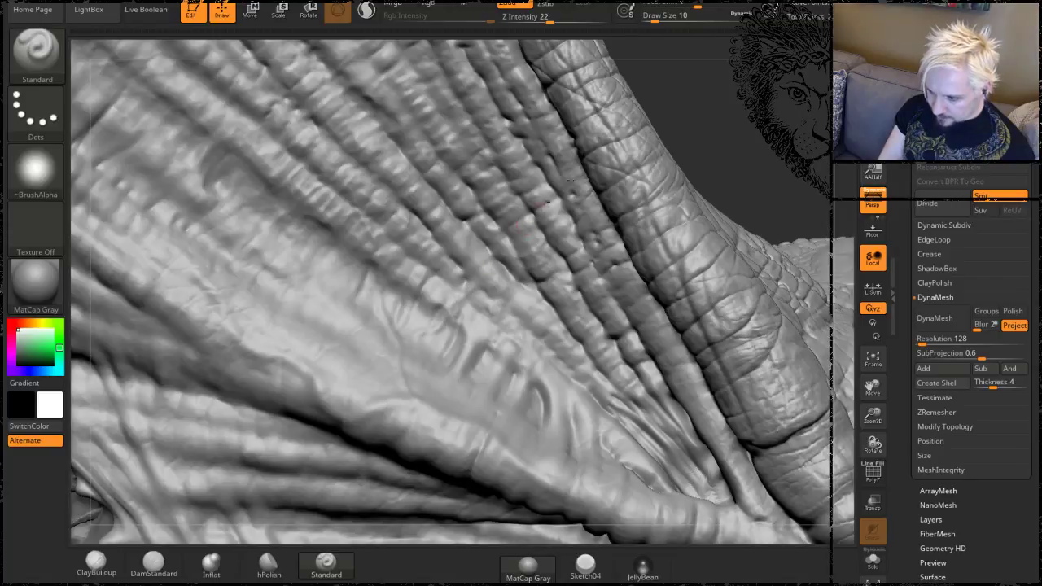
pyautogui.moveTo(670, 100)
pyautogui.mouseDown()
pyautogui.moveTo(624, 479)
pyautogui.moveTo(604, 511)
pyautogui.mouseUp()
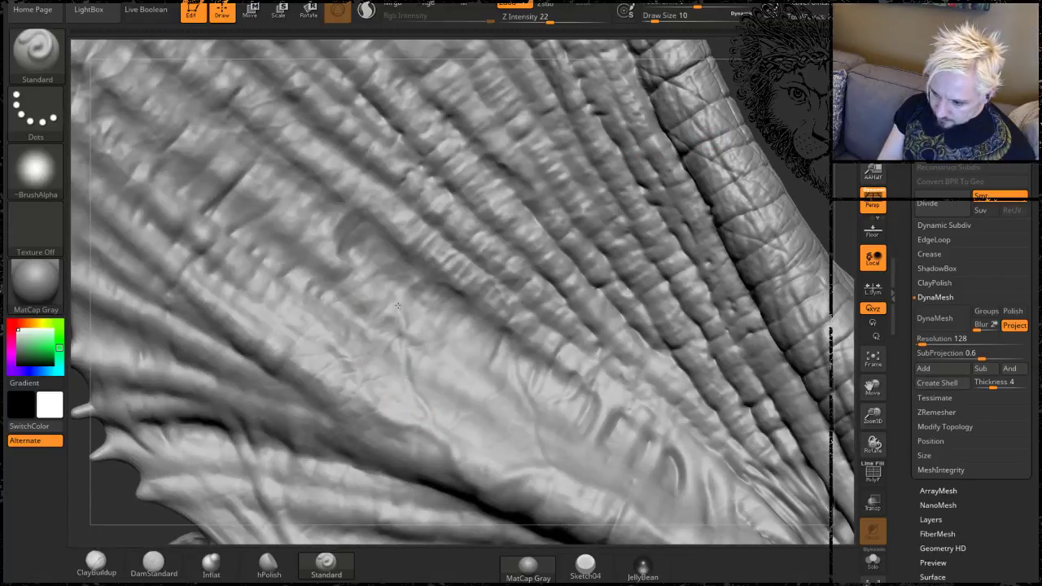
pyautogui.moveTo(790, 102)
pyautogui.mouseDown()
pyautogui.moveTo(716, 268)
pyautogui.moveTo(570, 391)
pyautogui.mouseUp()
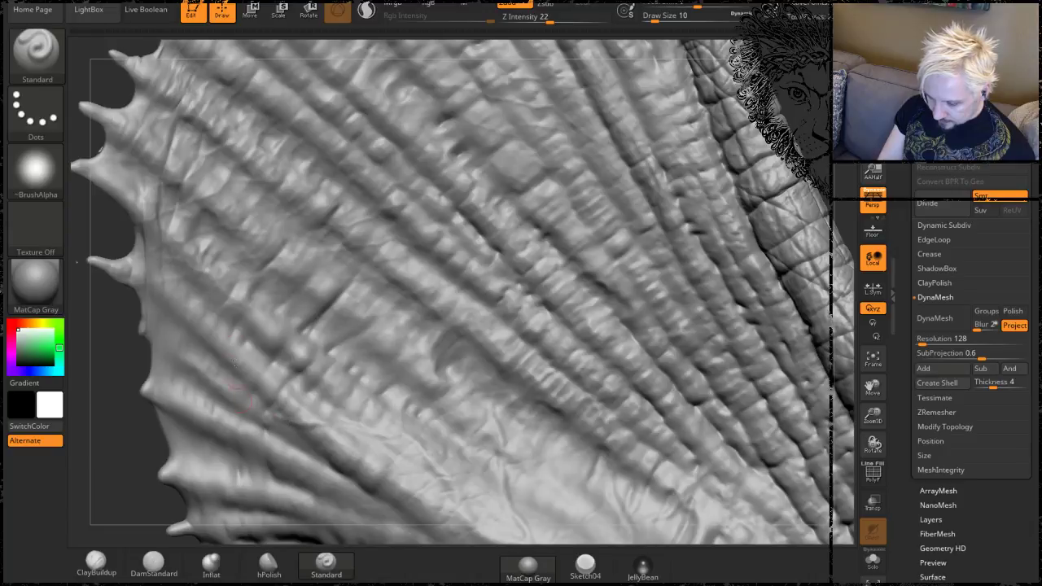
pyautogui.moveTo(105, 416); pyautogui.dragTo(256, 291)
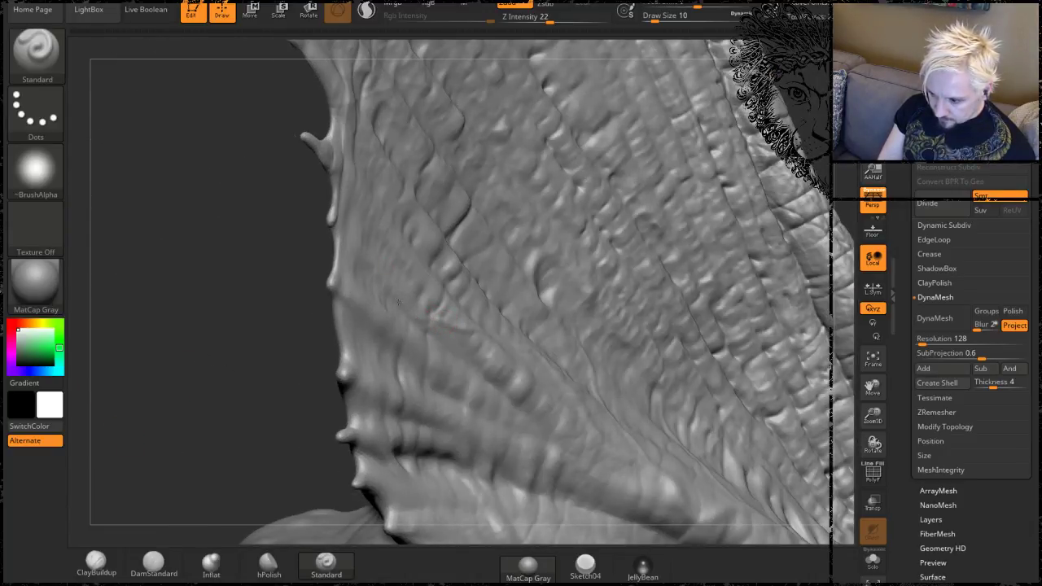
pyautogui.moveTo(251, 247); pyautogui.dragTo(492, 322)
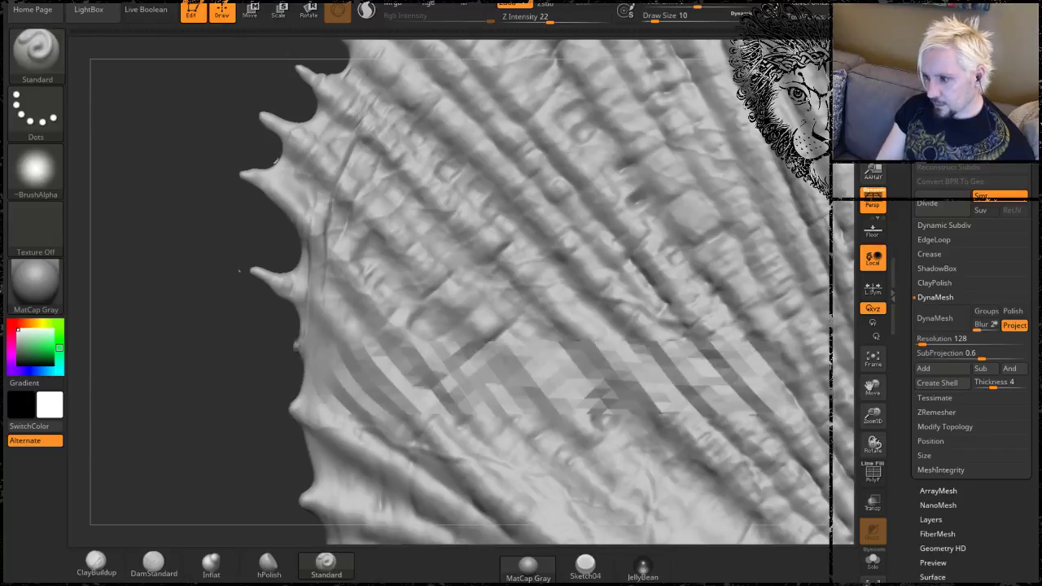
pyautogui.moveTo(313, 355); pyautogui.dragTo(152, 231)
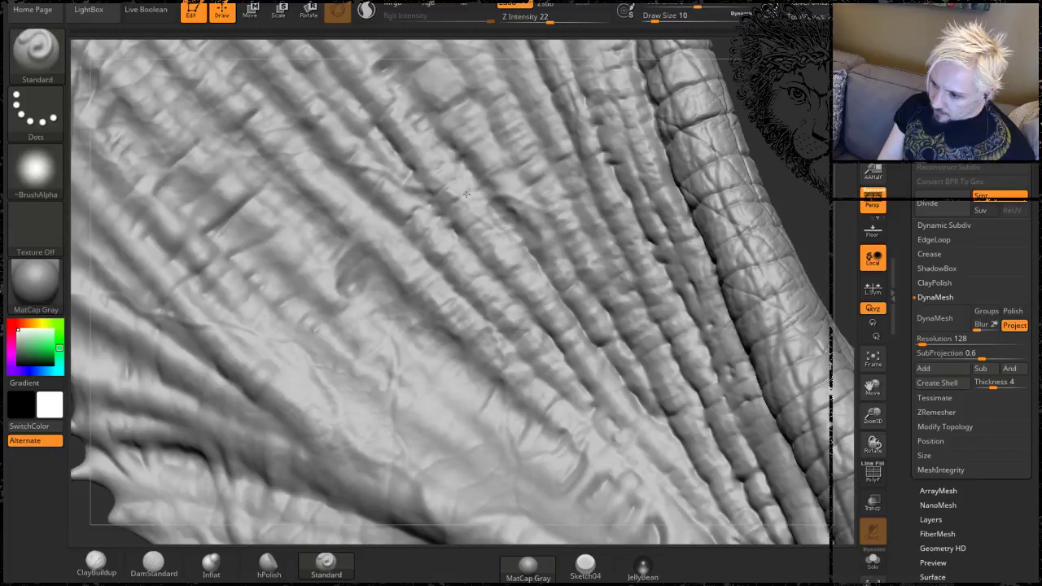
# Break up the upper frill ribs beside the thick leading spine with small raised wrinkles and cross creases.
pyautogui.moveTo(495, 130)
pyautogui.mouseDown(button='right')
pyautogui.moveTo(468, 138)
pyautogui.moveTo(403, 204)
pyautogui.mouseUp(button='right')
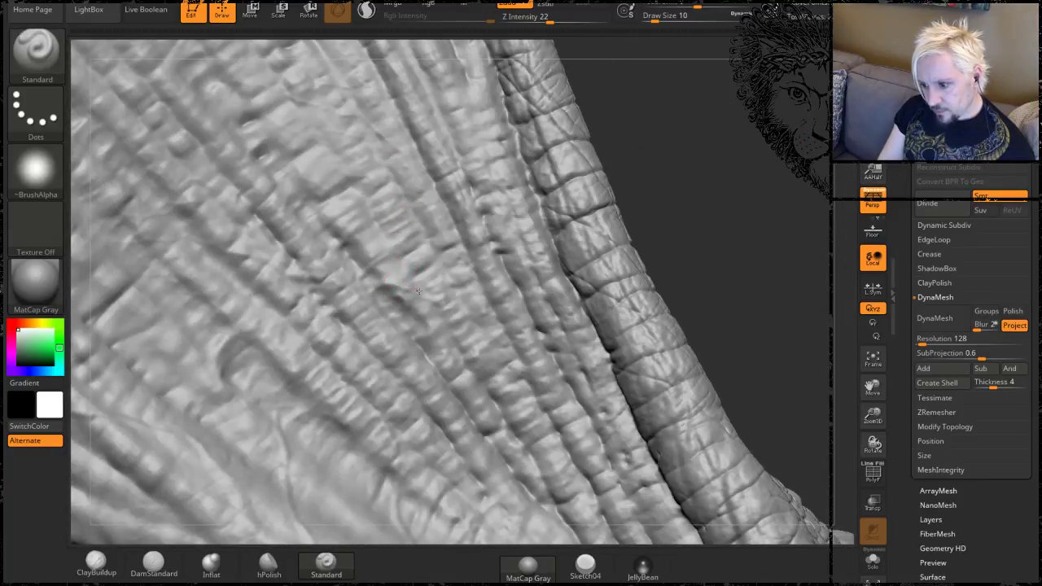
pyautogui.moveTo(691, 157); pyautogui.dragTo(383, 235, button='right')
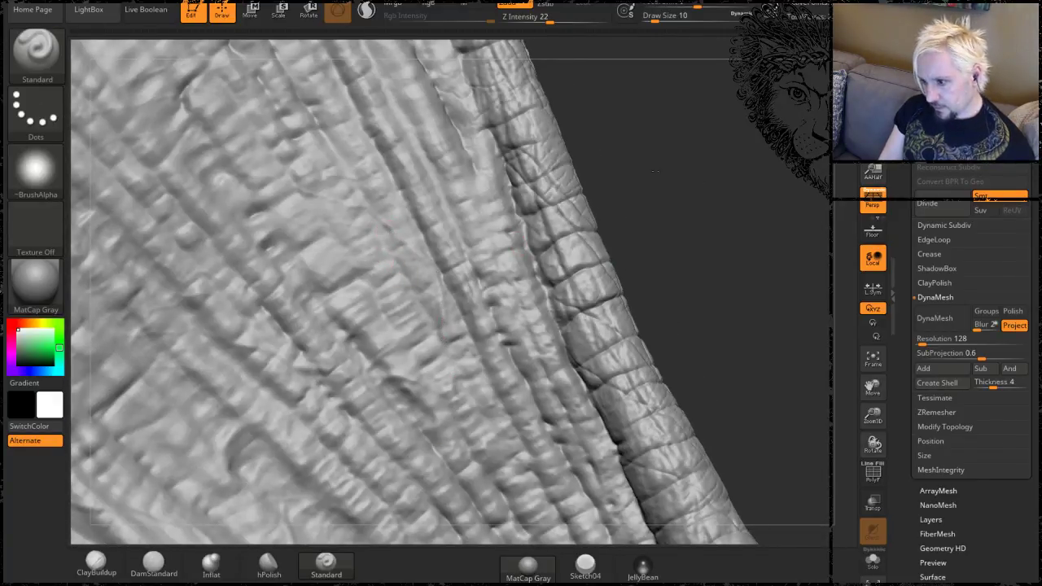
pyautogui.moveTo(655, 171); pyautogui.dragTo(399, 267, button='right')
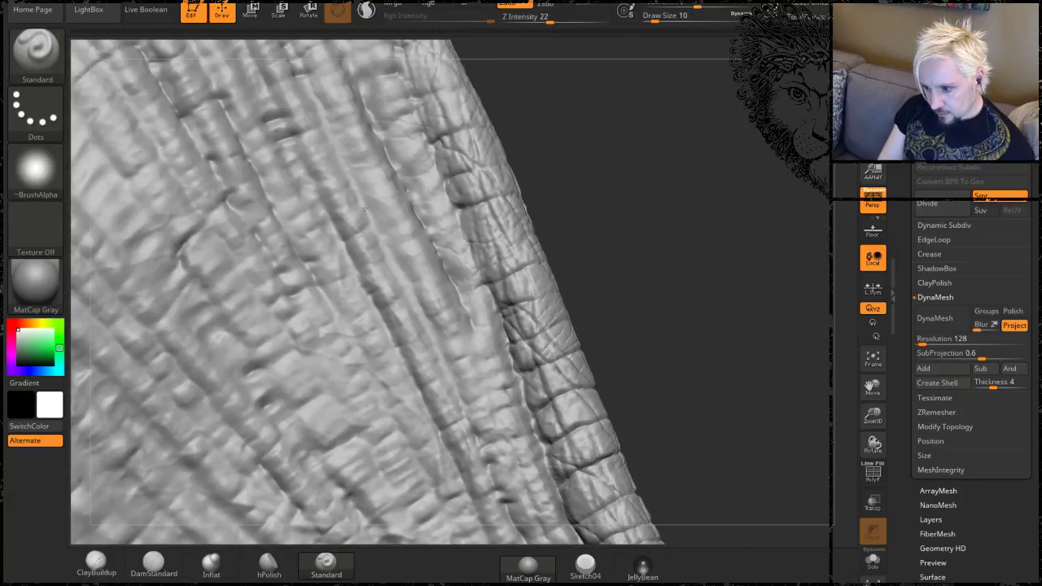
pyautogui.keyDown('alt'); pyautogui.moveTo(655, 311); pyautogui.dragTo(568, 123); pyautogui.keyUp('alt')
pyautogui.moveTo(521, 156)
pyautogui.mouseDown(button='right')
pyautogui.moveTo(514, 149)
pyautogui.moveTo(528, 163)
pyautogui.mouseUp(button='right')
pyautogui.keyDown('alt'); pyautogui.moveTo(527, 163); pyautogui.dragTo(555, 360); pyautogui.keyUp('alt')
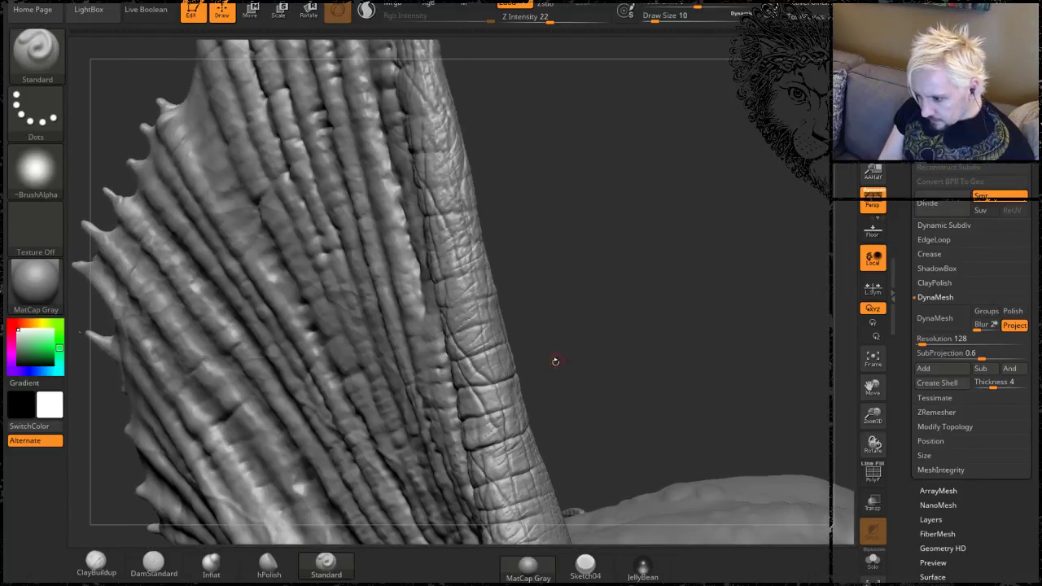
pyautogui.keyDown('alt'); pyautogui.moveTo(594, 326); pyautogui.dragTo(310, 458); pyautogui.keyUp('alt')
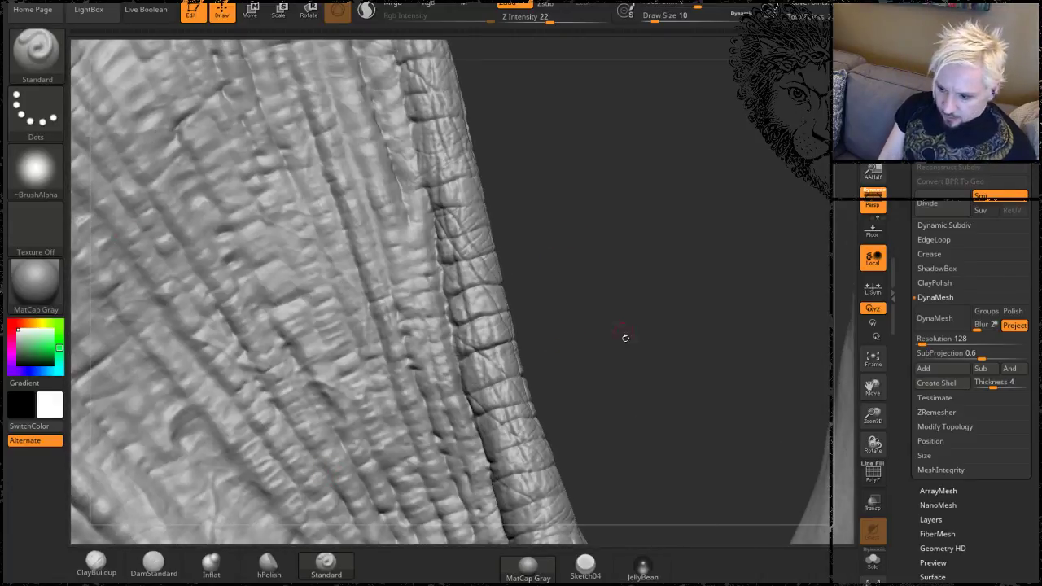
# Add fine wrinkles and connecting veins to the lower frill ribs between the broad fold and the eye.
pyautogui.keyDown('alt'); pyautogui.moveTo(647, 385); pyautogui.dragTo(616, 206); pyautogui.keyUp('alt')
pyautogui.moveTo(614, 306)
pyautogui.mouseDown()
pyautogui.moveTo(661, 263)
pyautogui.moveTo(607, 277)
pyautogui.moveTo(578, 378)
pyautogui.mouseUp()
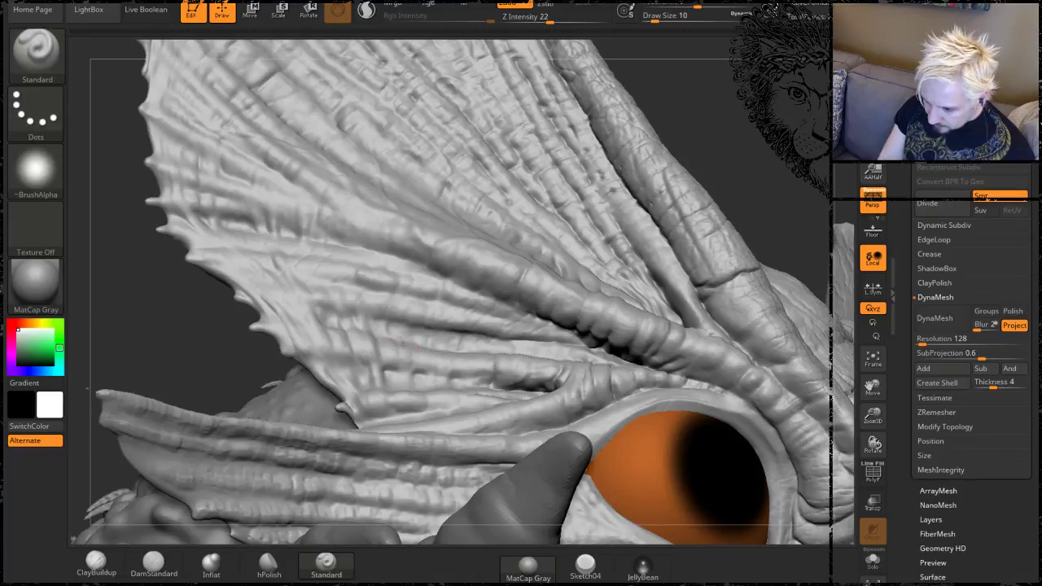
pyautogui.moveTo(771, 115); pyautogui.dragTo(757, 175)
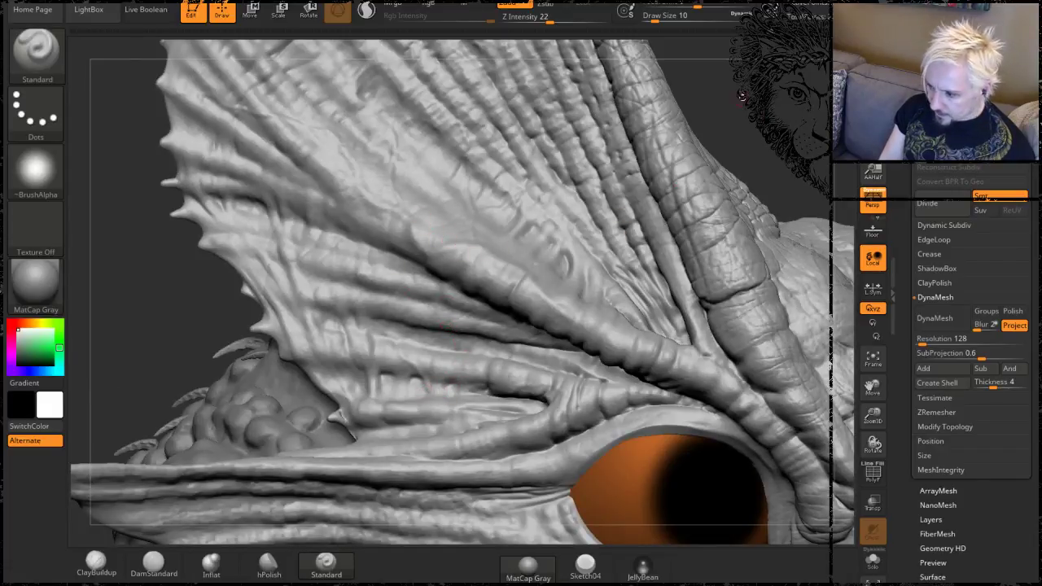
pyautogui.moveTo(742, 96); pyautogui.dragTo(550, 284)
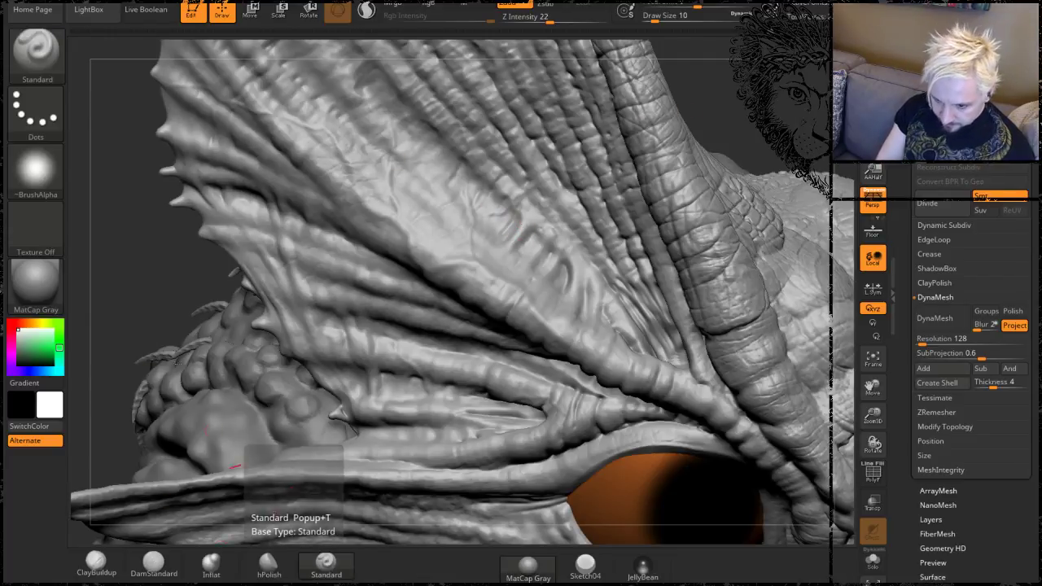
# Set the Standard brush to a DragRect stroke with the Leathery Skin88 alpha.
pyautogui.click(51, 120)
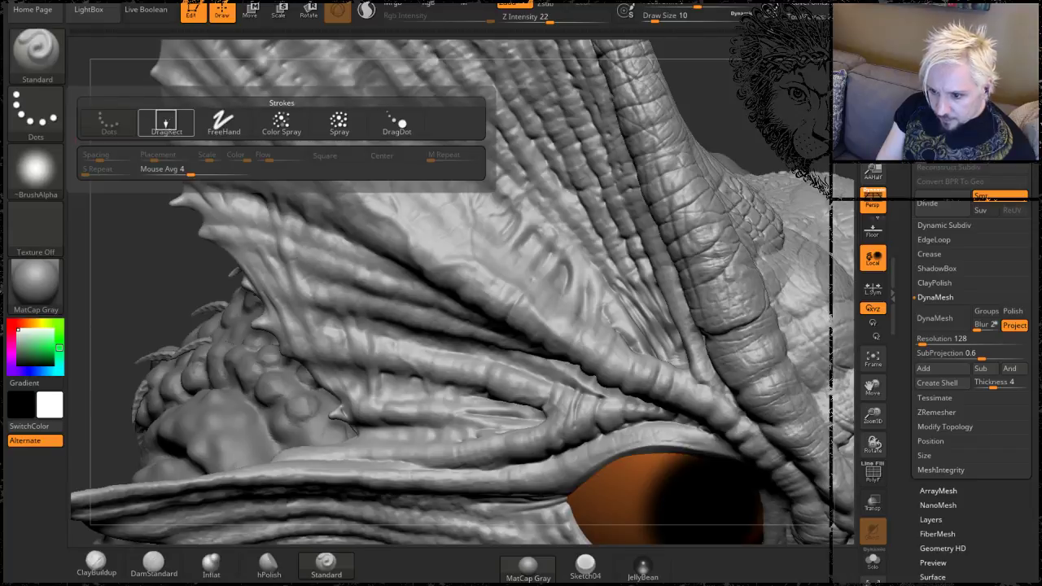
pyautogui.click(166, 122)
pyautogui.click(48, 175)
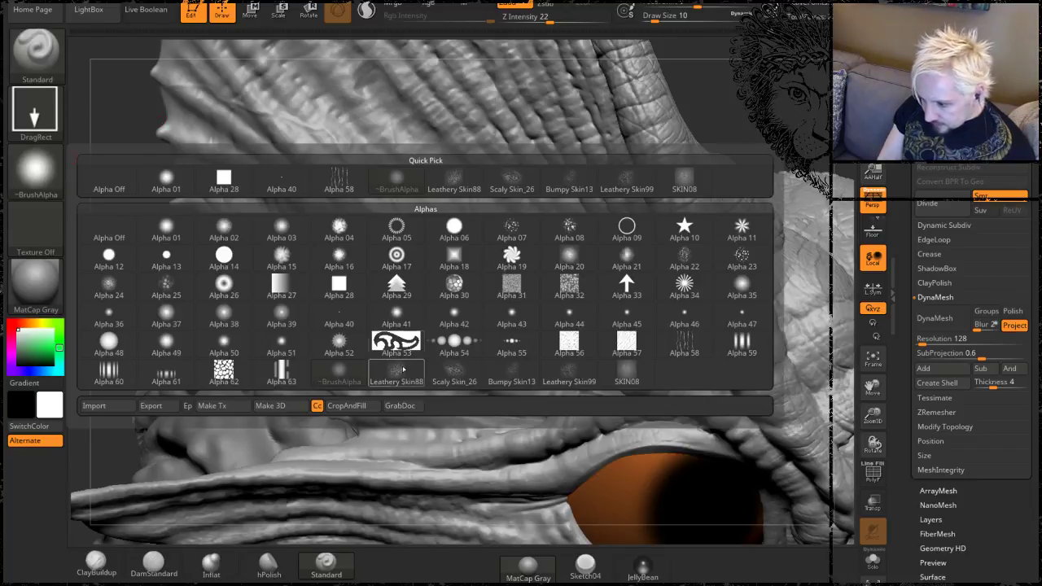
pyautogui.moveTo(432, 375)
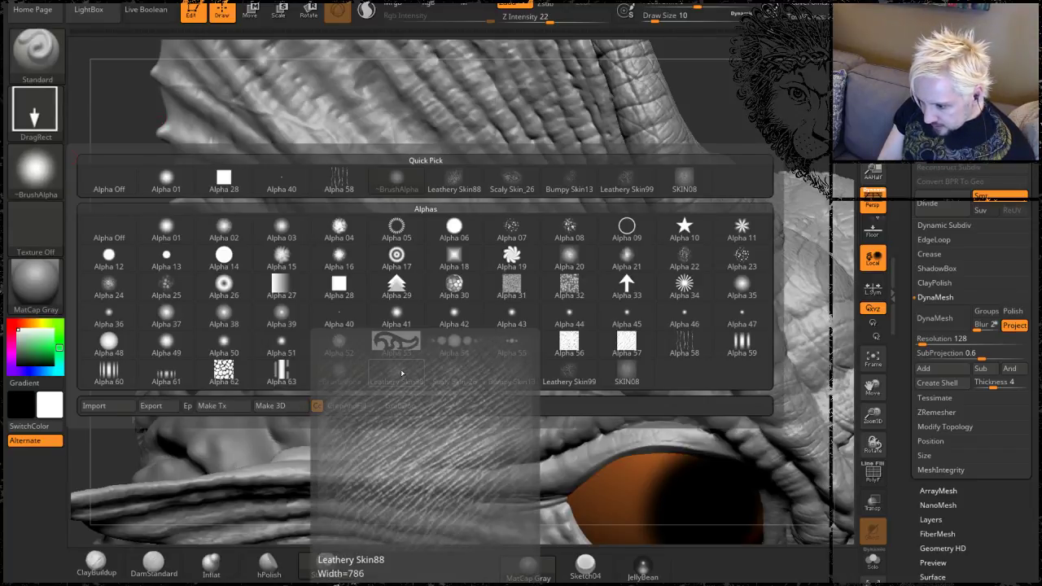
pyautogui.click(401, 372)
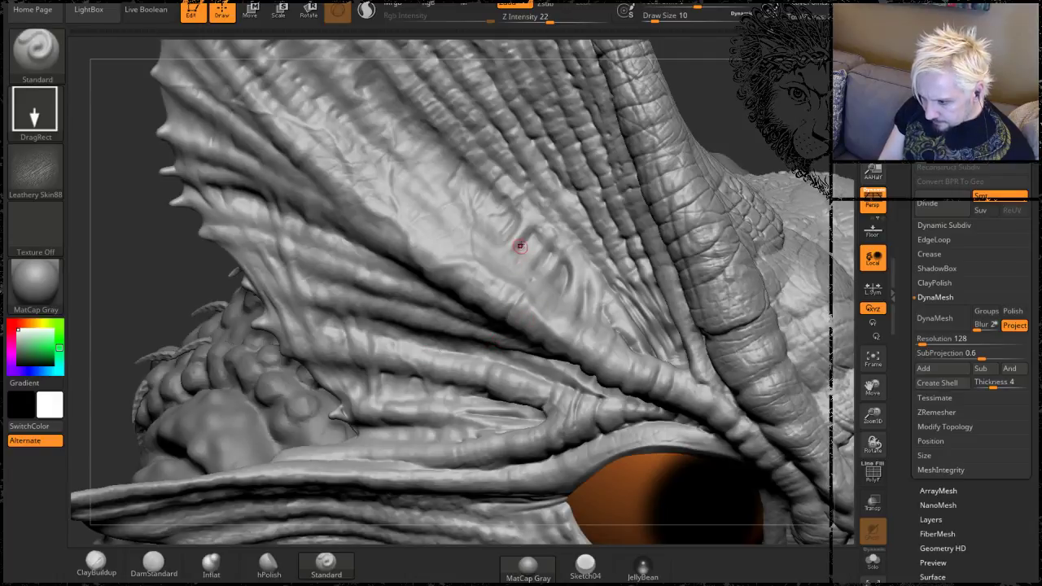
# Try stamping the Leathery Skin88 texture onto the frill's broad fold, including at Z Intensity 7, and undo the stamps.
pyautogui.moveTo(520, 246)
pyautogui.mouseDown()
pyautogui.moveTo(575, 285)
pyautogui.moveTo(488, 338)
pyautogui.moveTo(488, 350)
pyautogui.mouseUp()
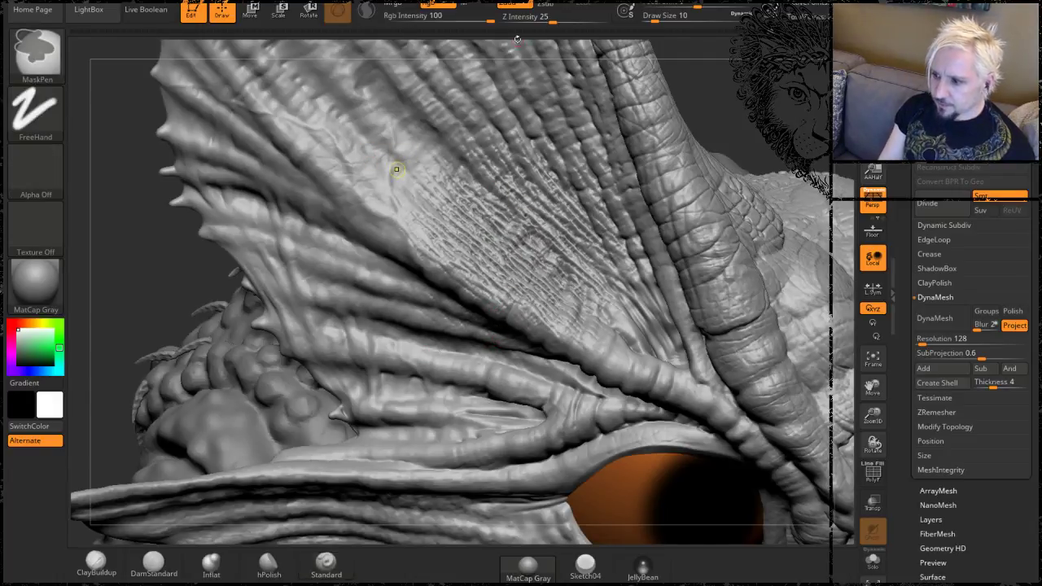
pyautogui.hotkey('ctrl', 'z')
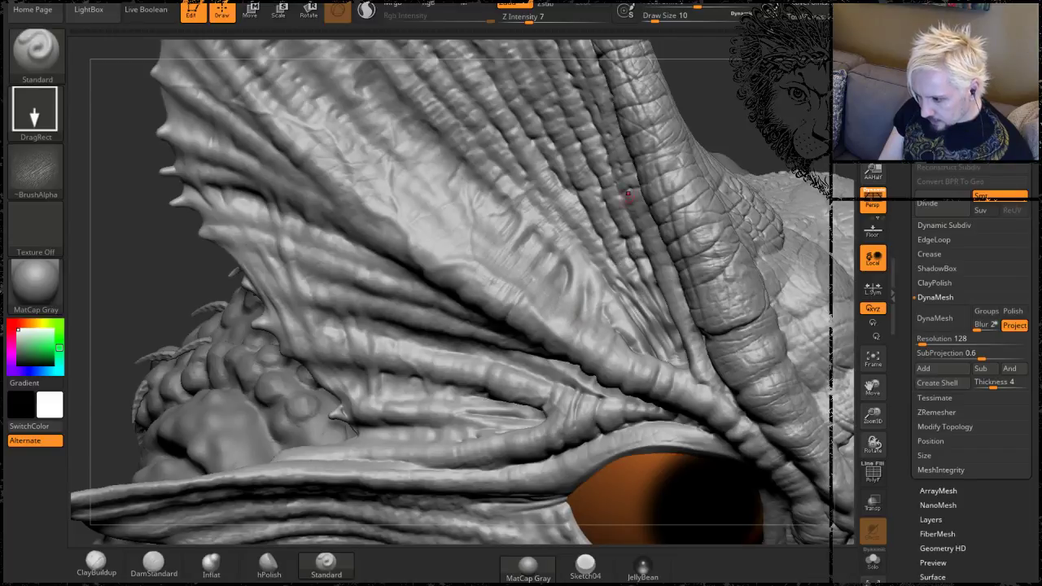
pyautogui.press('ctrl')
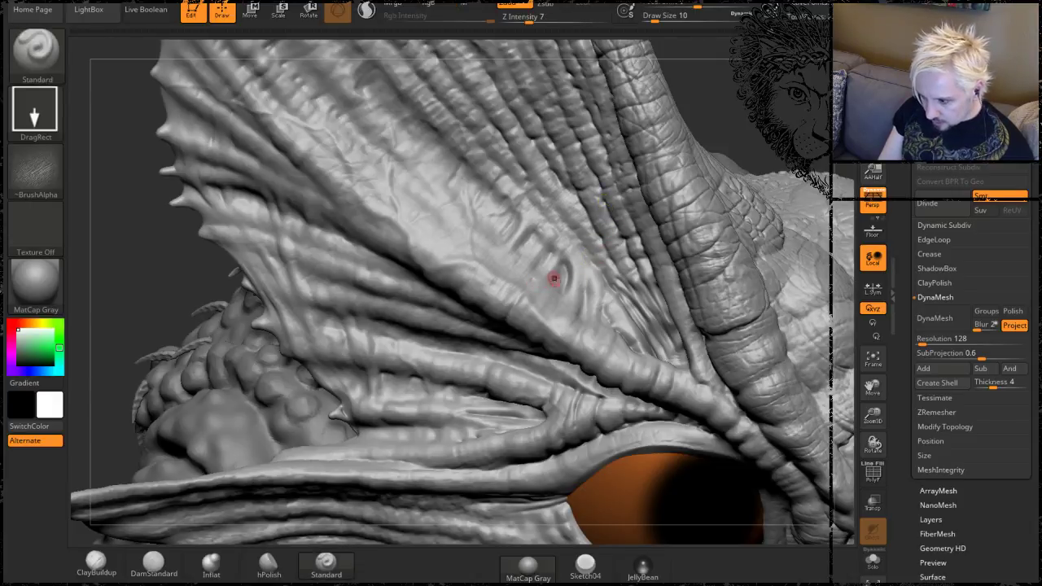
pyautogui.keyDown('alt'); pyautogui.moveTo(537, 290); pyautogui.dragTo(464, 252, button='right'); pyautogui.keyUp('alt')
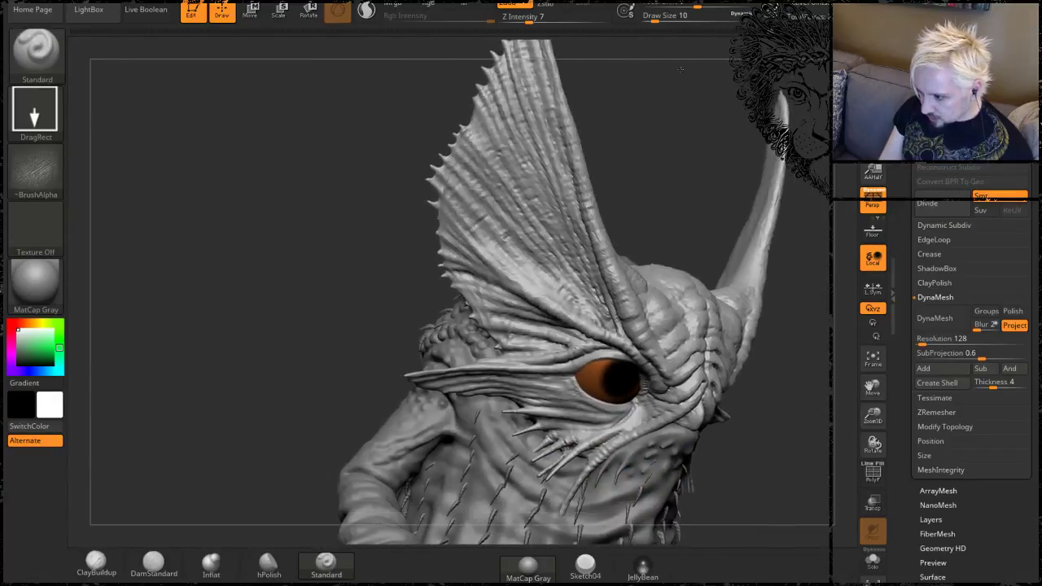
pyautogui.moveTo(623, 161)
pyautogui.keyDown('alt'); pyautogui.mouseDown(button='right')
pyautogui.moveTo(690, 151)
pyautogui.moveTo(521, 262)
pyautogui.moveTo(539, 226)
pyautogui.mouseUp(button='right'); pyautogui.keyUp('alt')
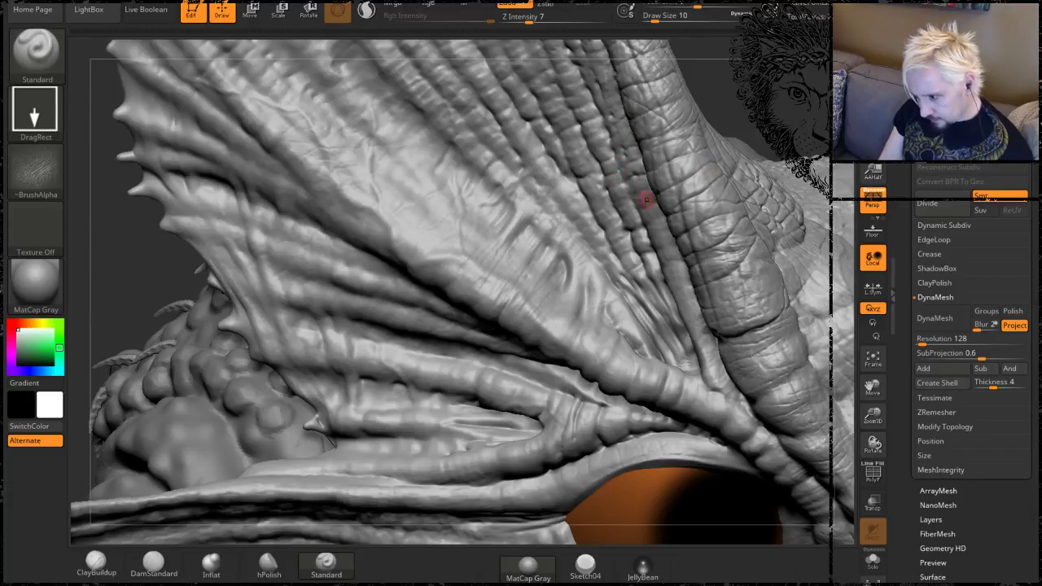
pyautogui.hotkey('ctrl', 'z')
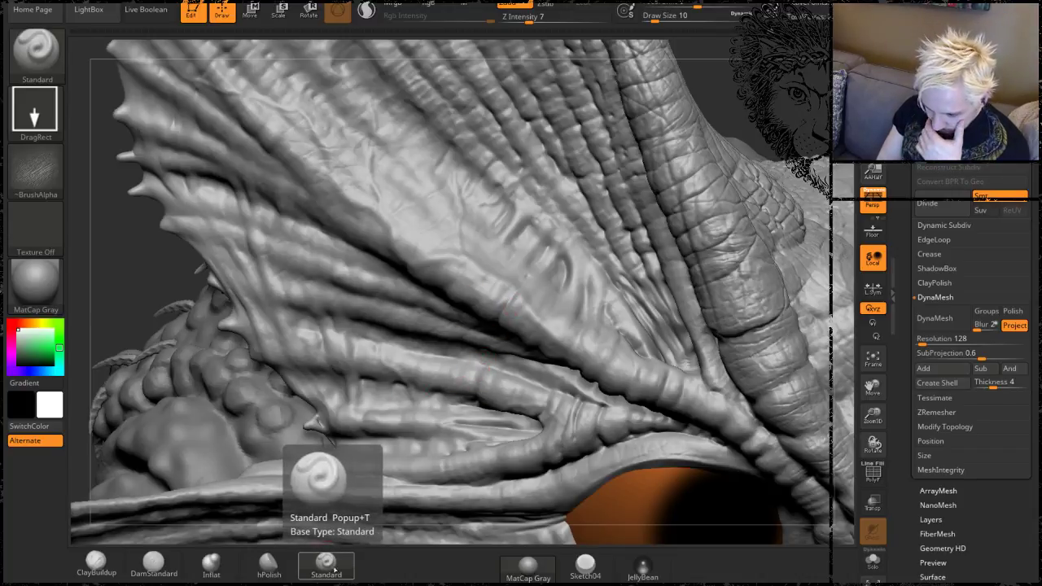
# Switch the alpha to Leathery Skin99 and stamp subtle leathery wrinkles over the frill's front at Z Intensity 7.
pyautogui.click(41, 172)
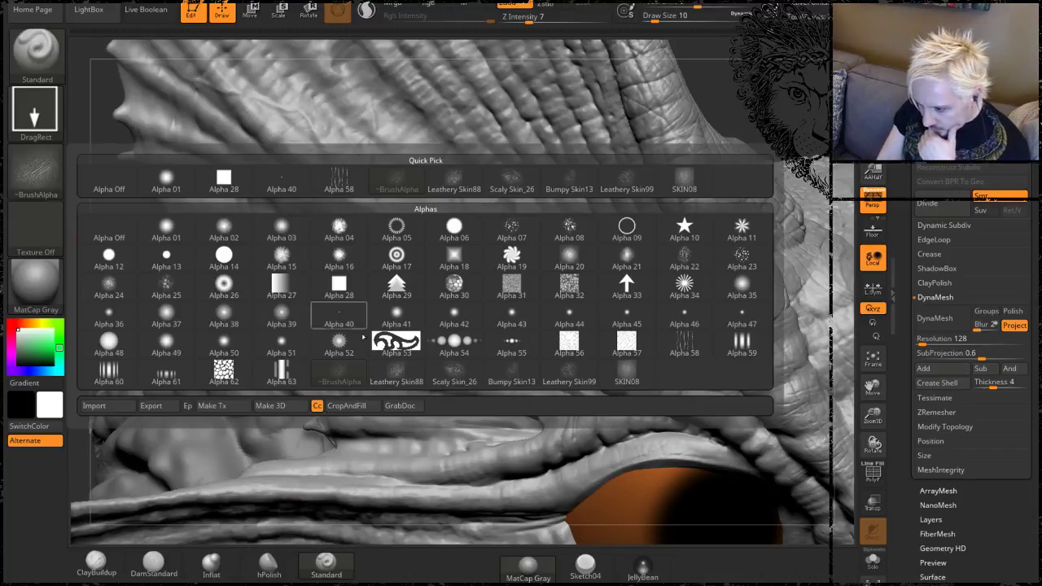
pyautogui.click(569, 374)
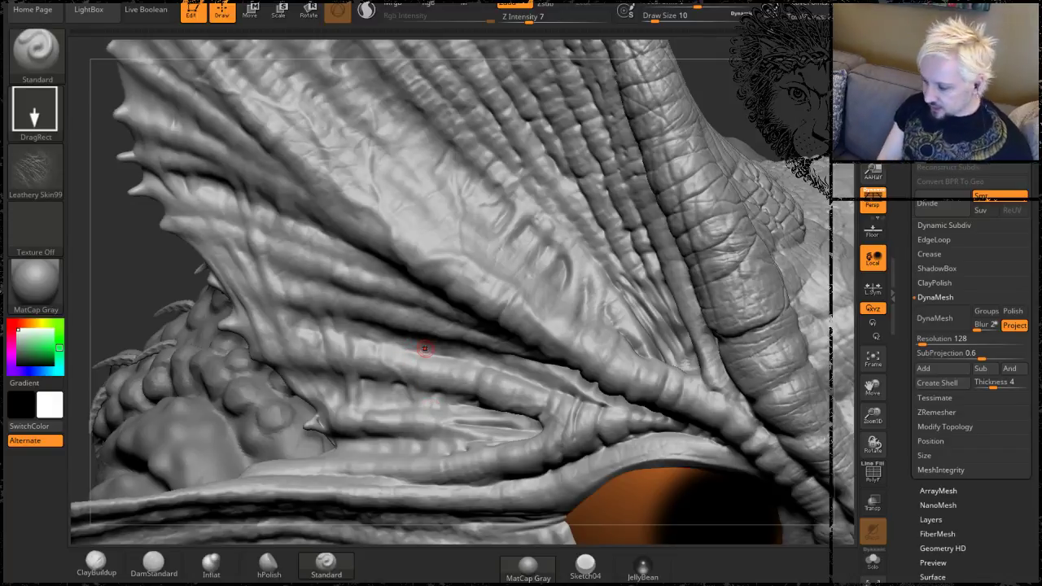
pyautogui.moveTo(123, 237)
pyautogui.mouseDown()
pyautogui.moveTo(326, 162)
pyautogui.moveTo(665, 71)
pyautogui.moveTo(695, 78)
pyautogui.moveTo(684, 109)
pyautogui.mouseUp()
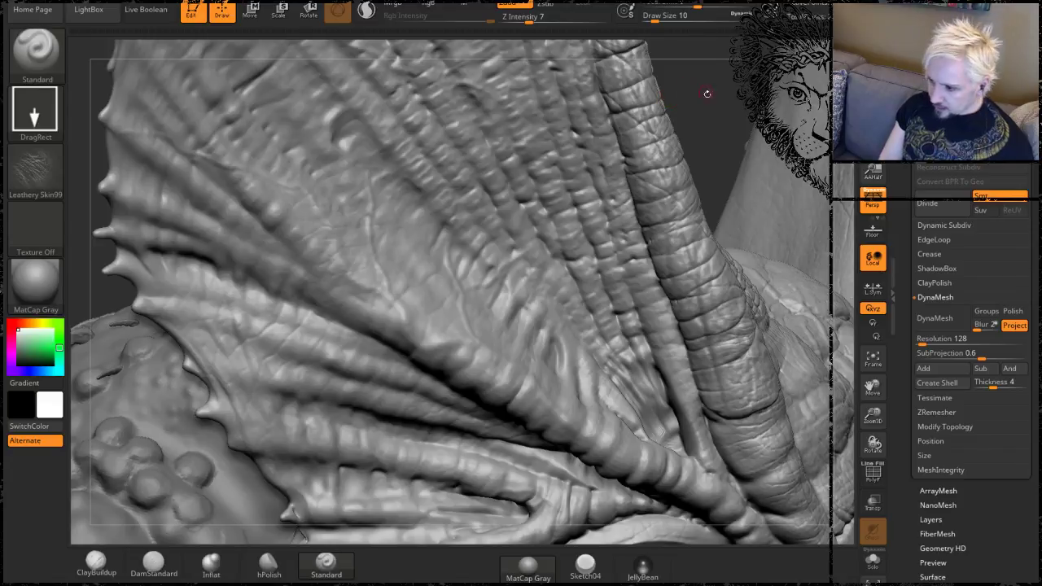
pyautogui.moveTo(707, 93); pyautogui.dragTo(719, 203)
pyautogui.moveTo(583, 195); pyautogui.dragTo(645, 248)
# Set the Draw Size to 14 for detailing the back of the frill.
pyautogui.moveTo(765, 178); pyautogui.dragTo(649, 261)
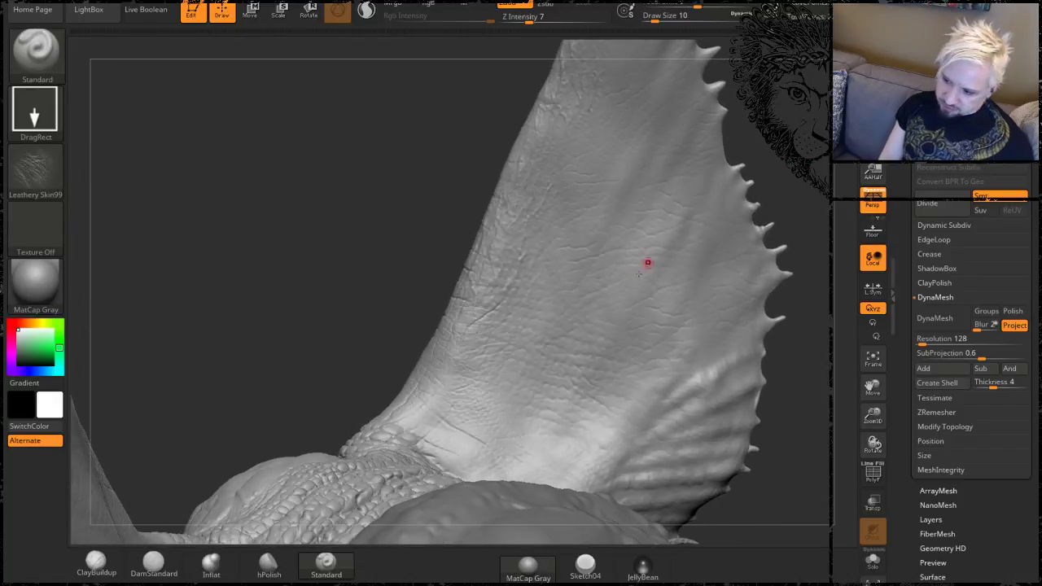
pyautogui.moveTo(757, 212); pyautogui.dragTo(781, 170)
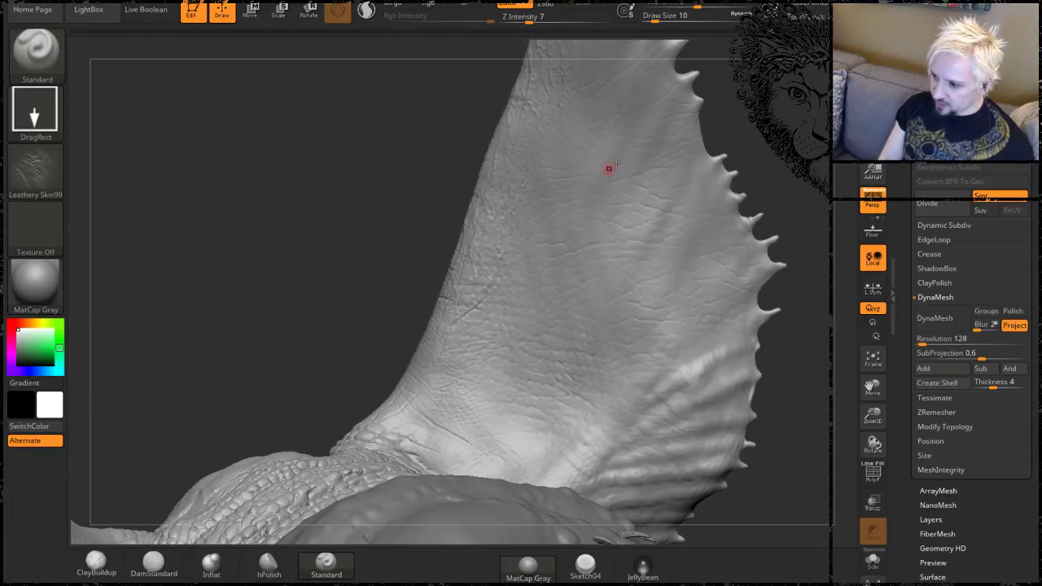
pyautogui.moveTo(815, 120)
pyautogui.mouseDown()
pyautogui.moveTo(765, 137)
pyautogui.moveTo(727, 209)
pyautogui.moveTo(691, 209)
pyautogui.moveTo(586, 272)
pyautogui.moveTo(569, 226)
pyautogui.moveTo(553, 235)
pyautogui.moveTo(556, 201)
pyautogui.mouseUp()
pyautogui.moveTo(779, 211)
pyautogui.mouseDown()
pyautogui.moveTo(487, 257)
pyautogui.moveTo(529, 229)
pyautogui.mouseUp()
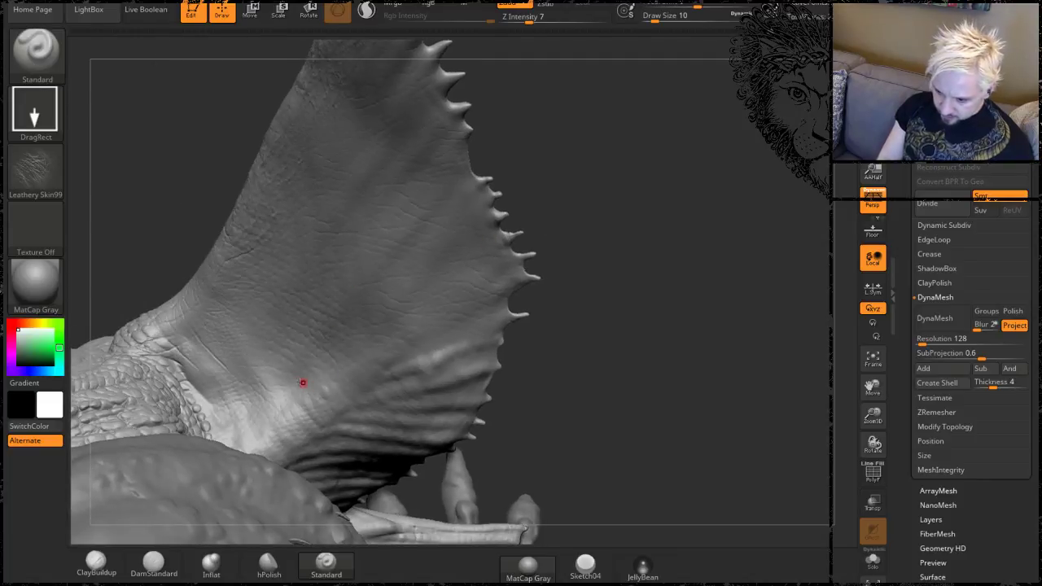
pyautogui.press('space')
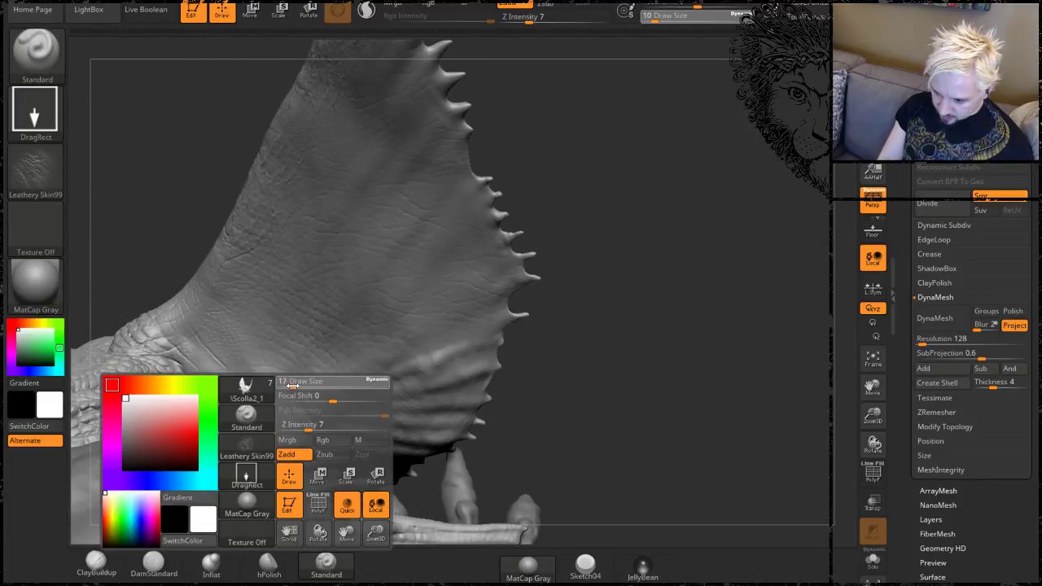
pyautogui.moveTo(291, 382); pyautogui.dragTo(280, 381)
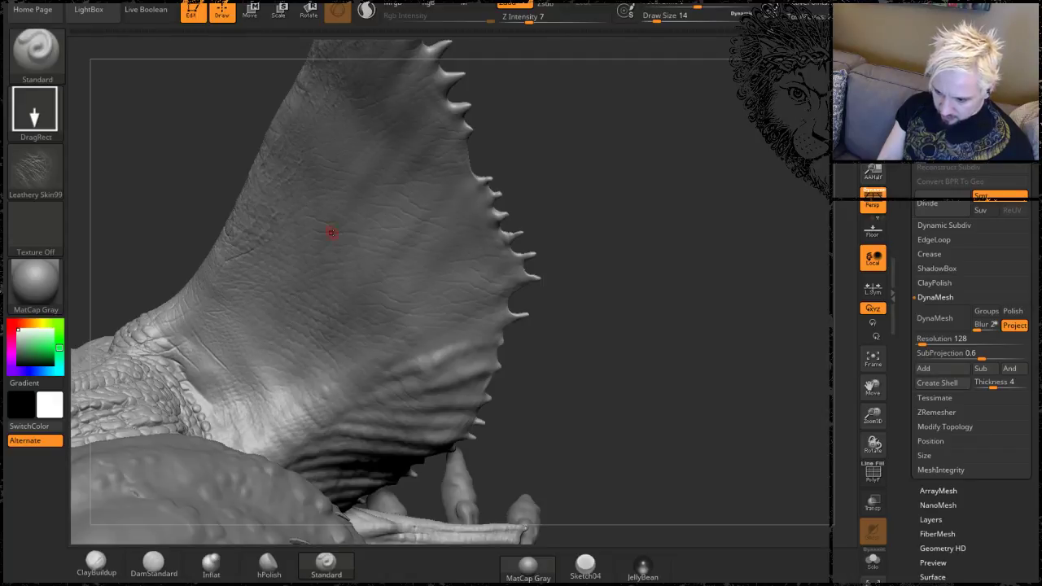
# Switch the Standard brush to a Dots stroke with no alpha and a Z Intensity of 20.
pyautogui.press('ctrl')
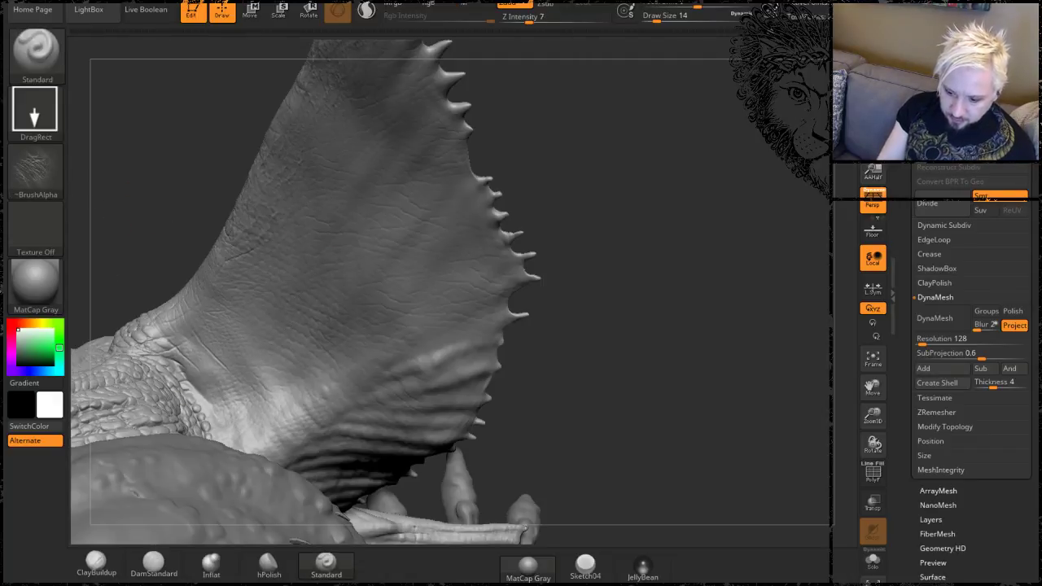
pyautogui.click(35, 108)
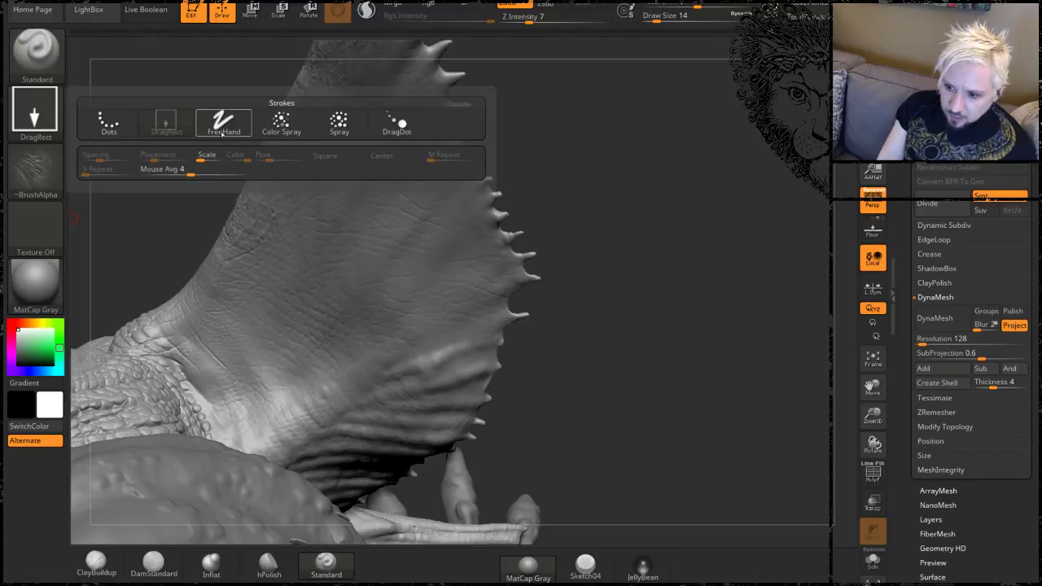
pyautogui.click(108, 122)
pyautogui.click(35, 171)
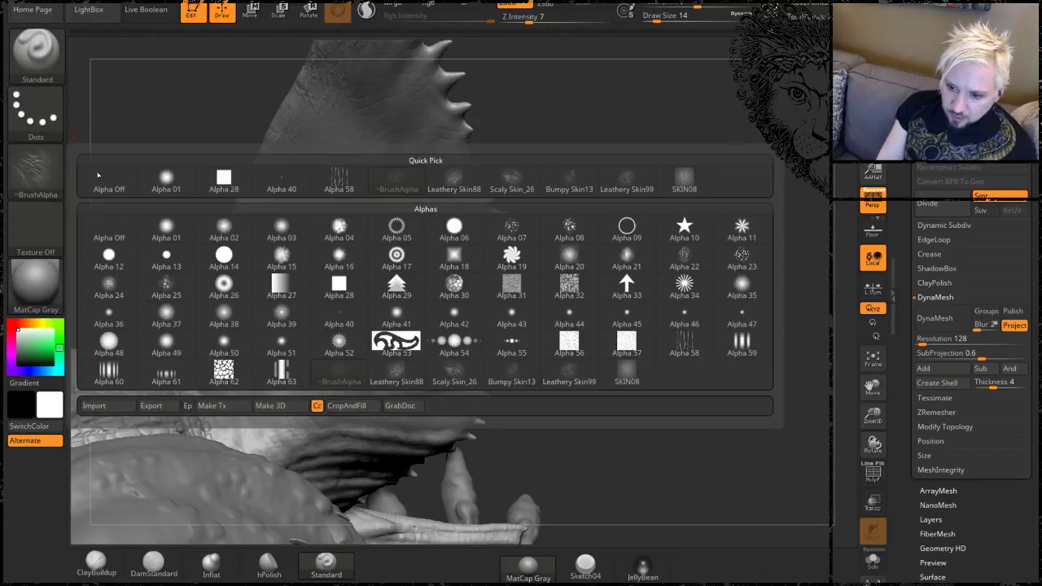
pyautogui.click(98, 176)
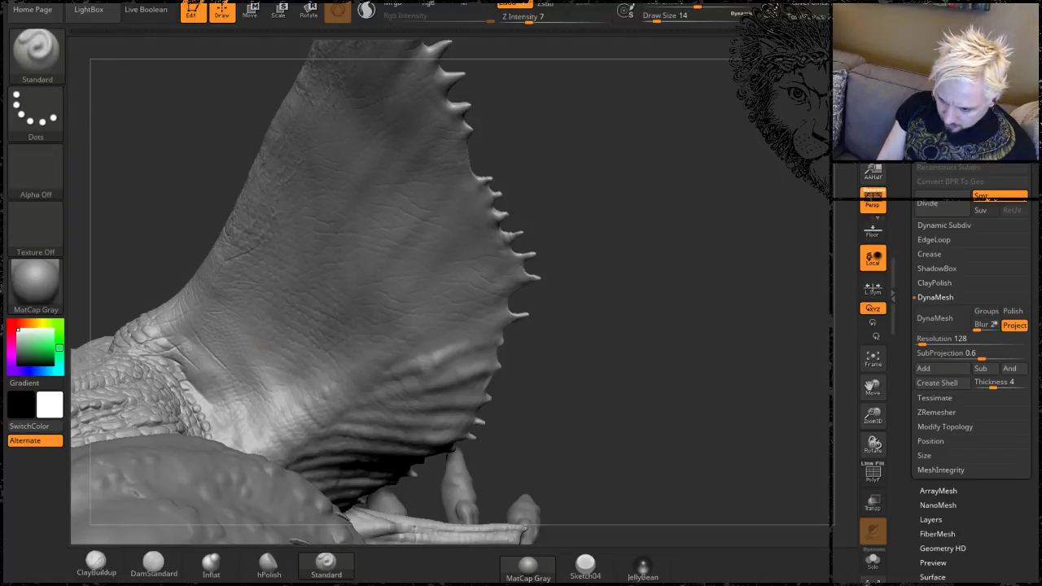
pyautogui.click(540, 20)
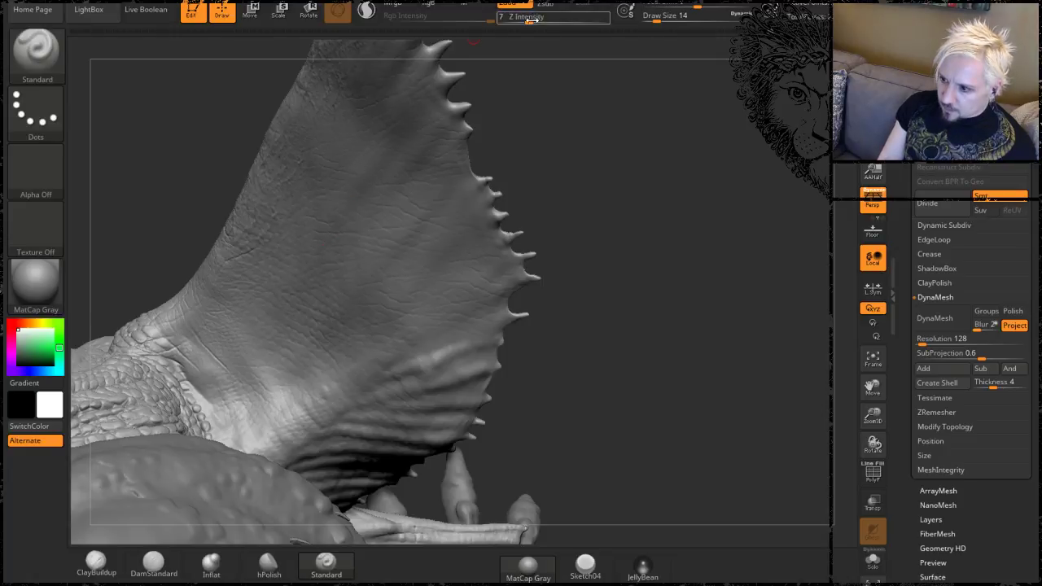
pyautogui.write('15')
pyautogui.press('Return')
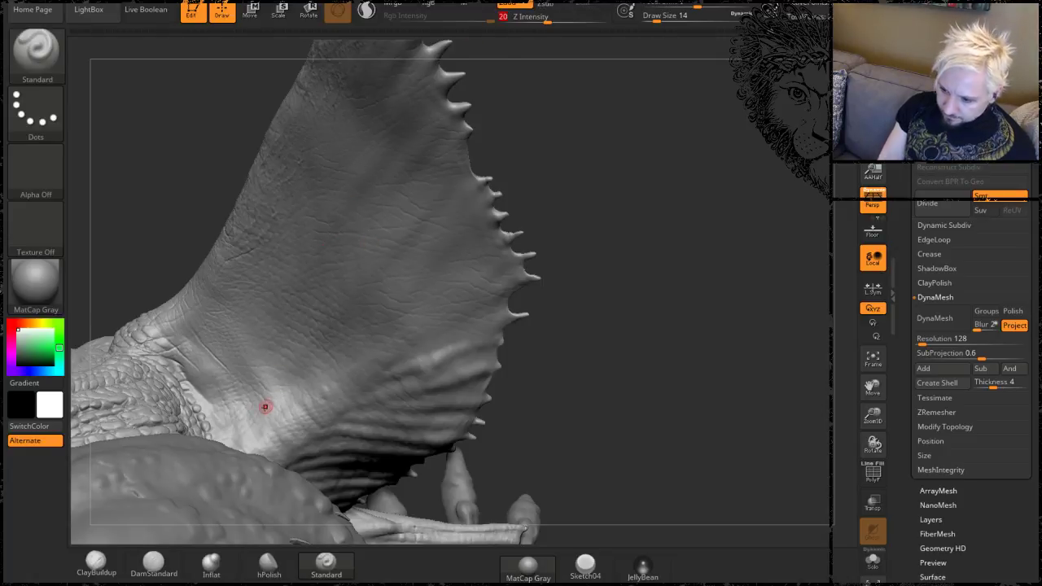
# Try sculpting a long, winding raised vein across the back of the frill, from its base to the spiked edge.
pyautogui.moveTo(301, 318)
pyautogui.mouseDown()
pyautogui.moveTo(355, 306)
pyautogui.moveTo(398, 280)
pyautogui.mouseUp()
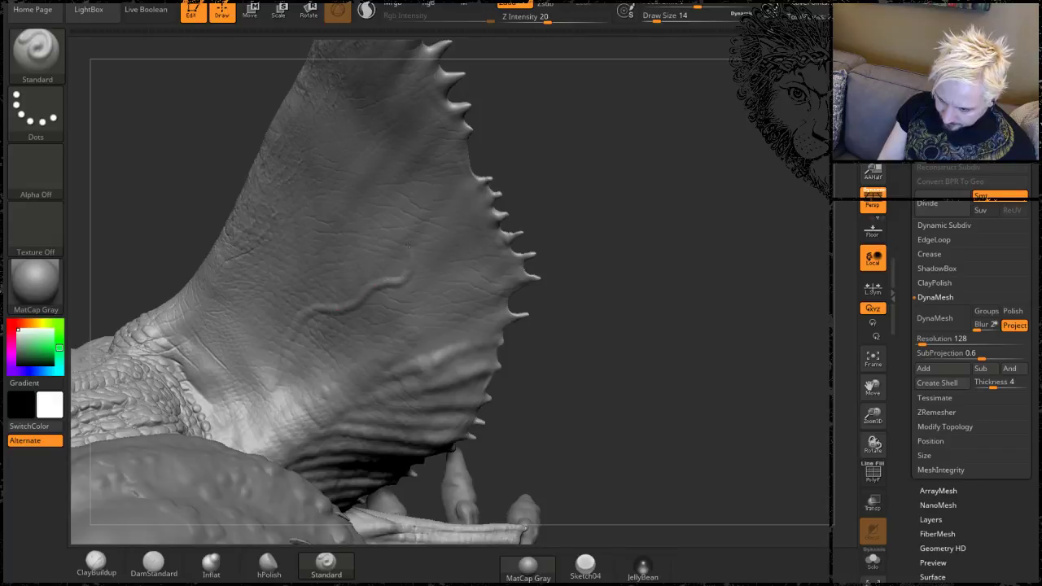
pyautogui.moveTo(407, 208); pyautogui.dragTo(428, 195)
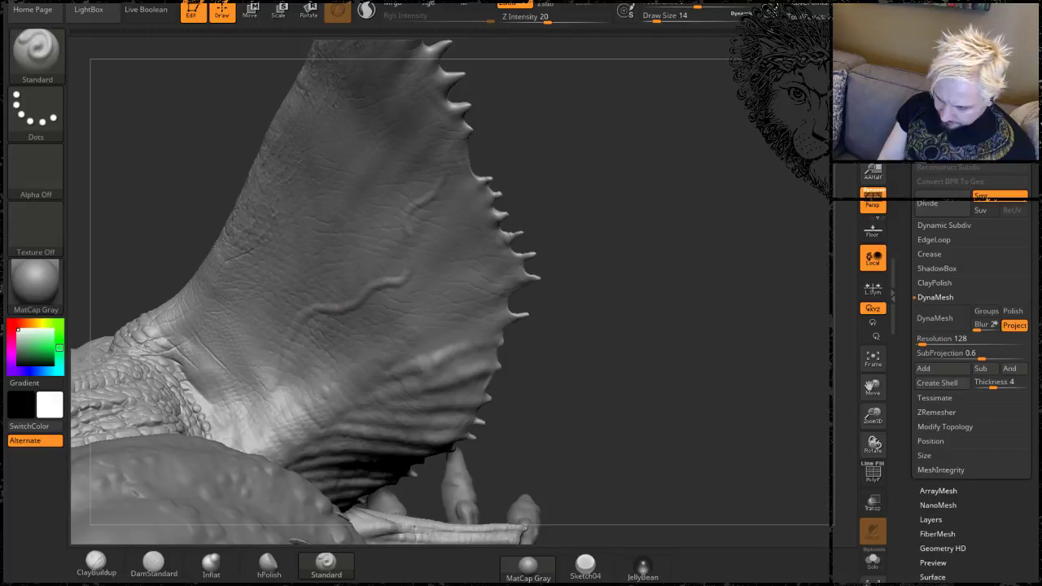
pyautogui.moveTo(543, 170)
pyautogui.mouseDown()
pyautogui.moveTo(277, 203)
pyautogui.moveTo(342, 360)
pyautogui.mouseUp()
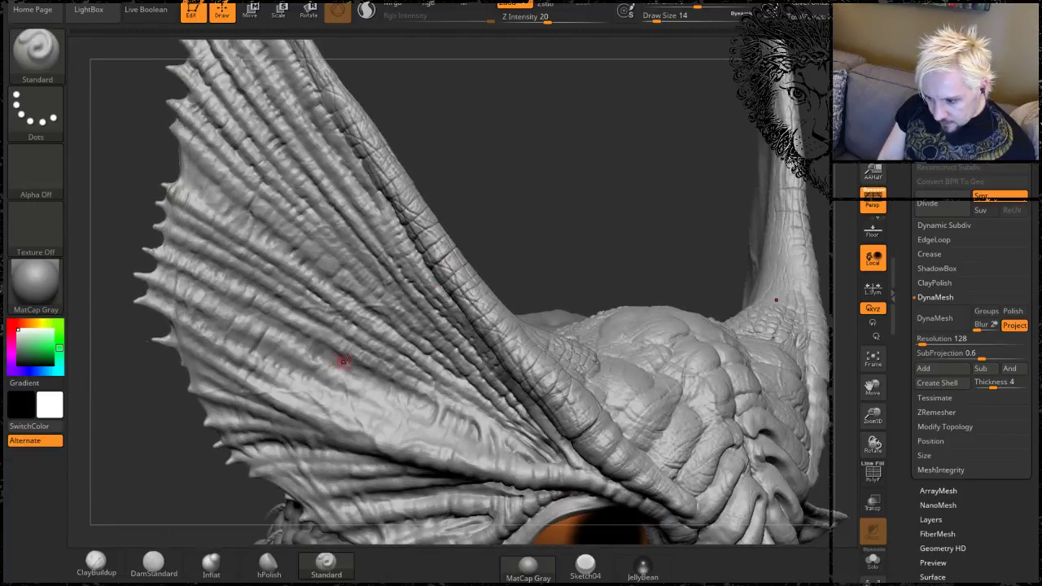
pyautogui.moveTo(495, 186)
pyautogui.mouseDown()
pyautogui.moveTo(469, 215)
pyautogui.moveTo(583, 191)
pyautogui.moveTo(315, 254)
pyautogui.mouseUp()
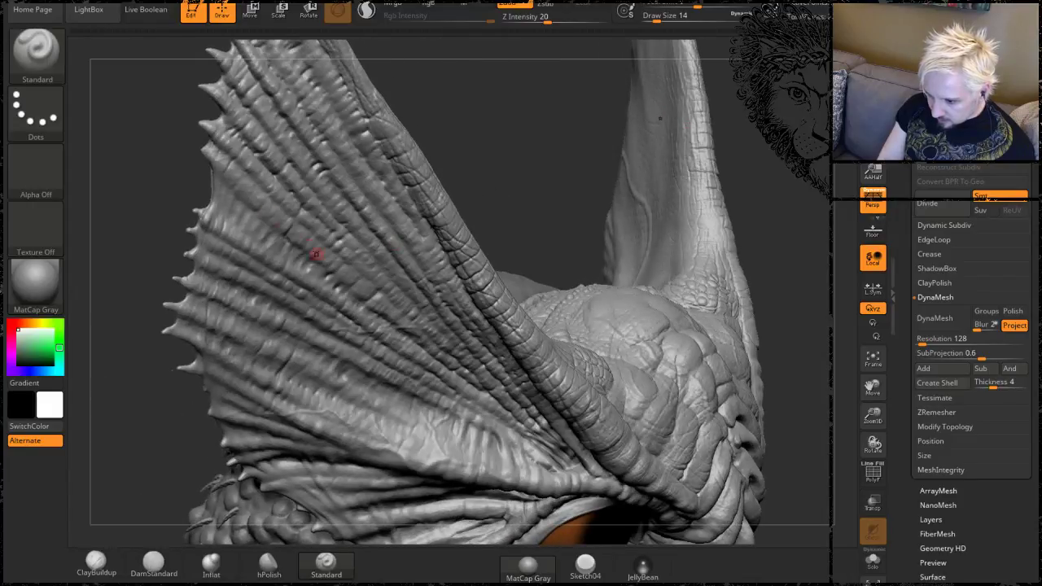
pyautogui.moveTo(507, 140)
pyautogui.mouseDown()
pyautogui.moveTo(480, 152)
pyautogui.moveTo(569, 187)
pyautogui.moveTo(643, 175)
pyautogui.moveTo(532, 189)
pyautogui.moveTo(618, 176)
pyautogui.mouseUp()
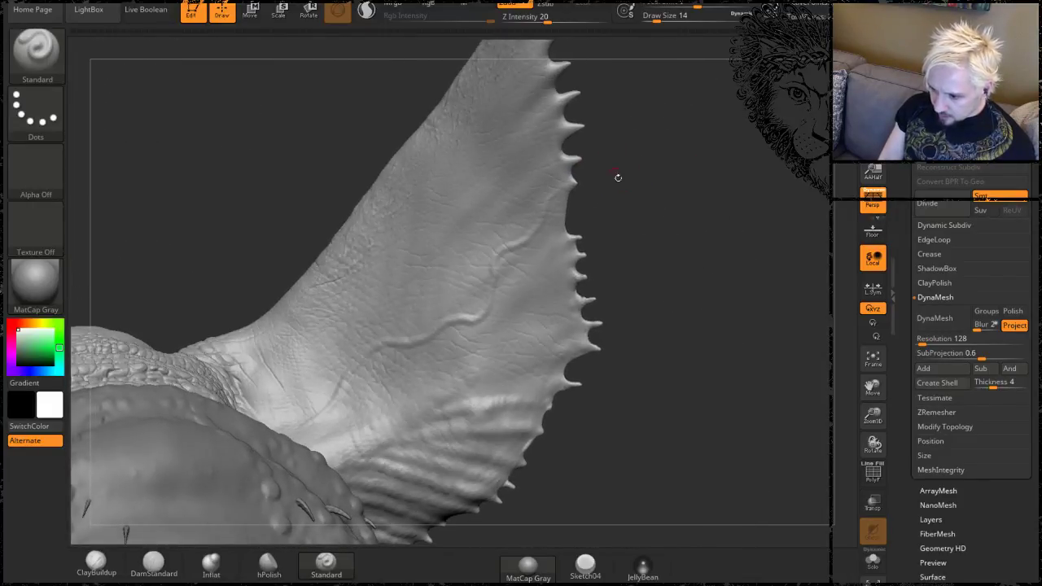
pyautogui.moveTo(667, 269); pyautogui.dragTo(649, 338)
pyautogui.moveTo(665, 415)
pyautogui.mouseDown()
pyautogui.moveTo(690, 265)
pyautogui.moveTo(453, 225)
pyautogui.mouseUp()
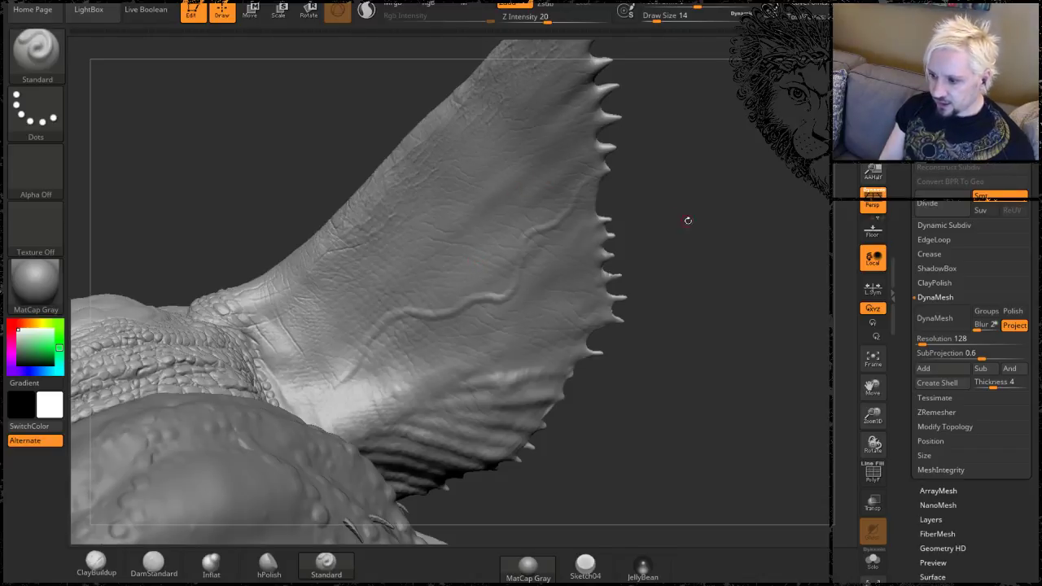
pyautogui.moveTo(685, 264); pyautogui.dragTo(628, 225)
pyautogui.moveTo(364, 370); pyautogui.dragTo(262, 405)
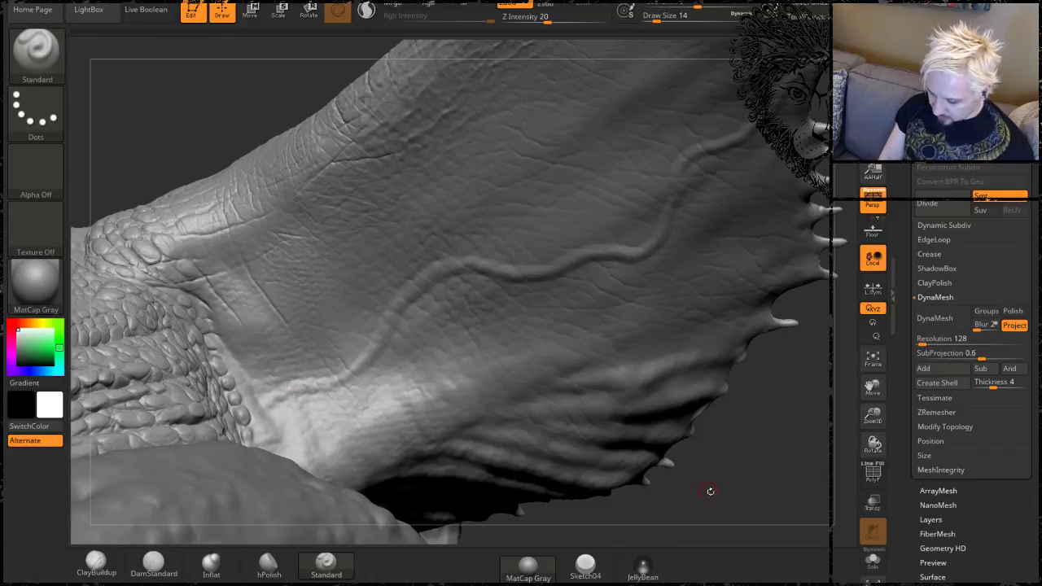
# Try adding thinner side veins around the main vein on the frill's back at Draw Size 9.
pyautogui.moveTo(709, 488)
pyautogui.mouseDown()
pyautogui.moveTo(757, 409)
pyautogui.moveTo(718, 385)
pyautogui.mouseUp()
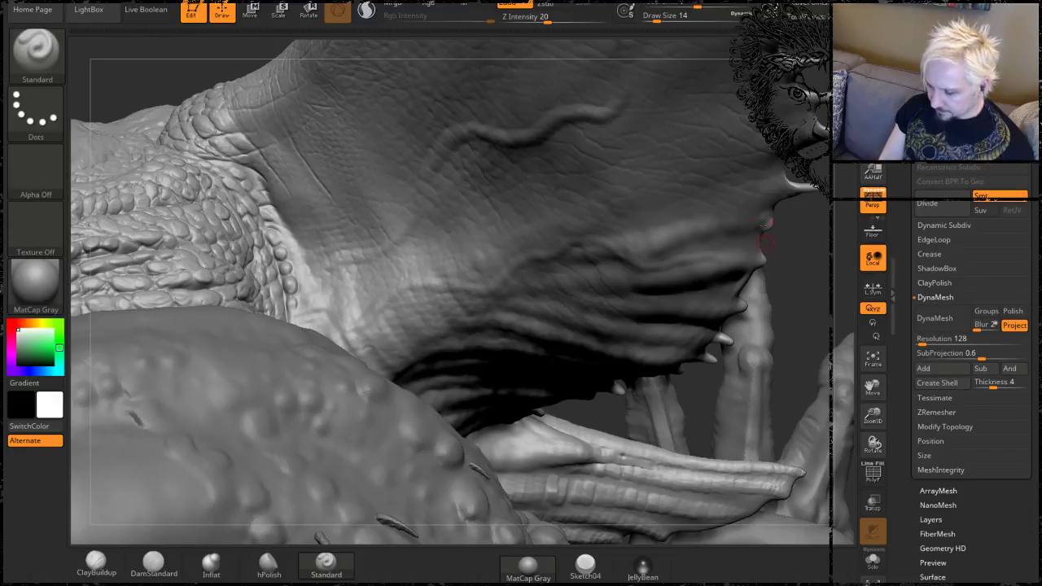
pyautogui.press('shift')
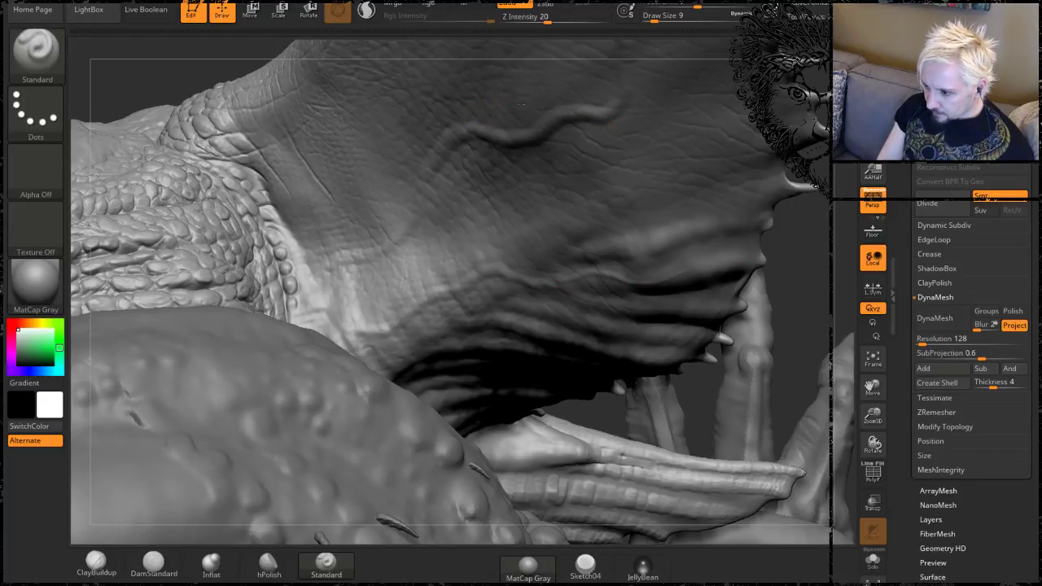
pyautogui.moveTo(564, 127); pyautogui.dragTo(632, 143)
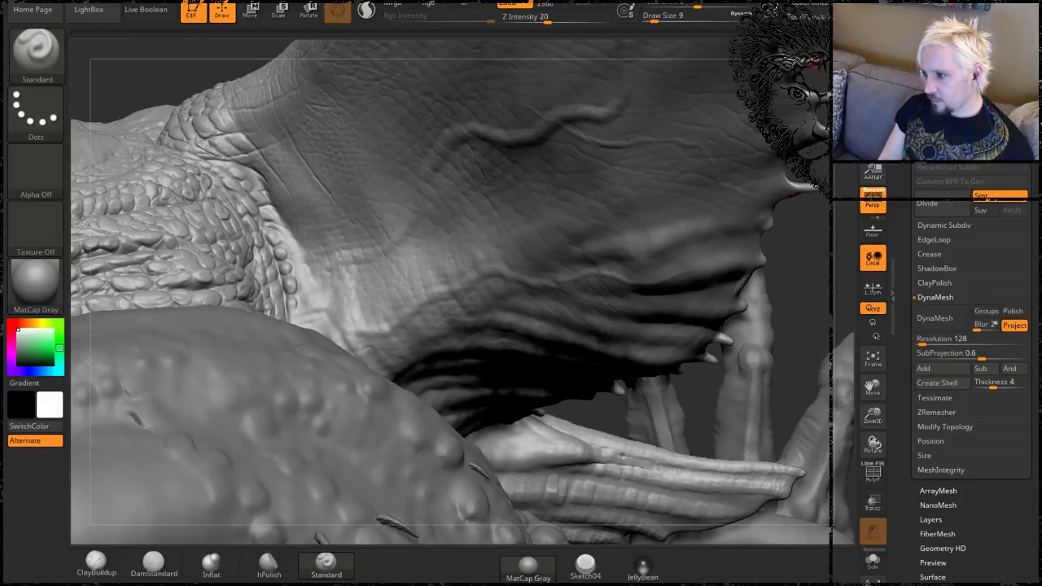
pyautogui.moveTo(805, 61)
pyautogui.keyDown('alt'); pyautogui.mouseDown()
pyautogui.moveTo(804, 80)
pyautogui.moveTo(725, 186)
pyautogui.moveTo(642, 183)
pyautogui.mouseUp(); pyautogui.keyUp('alt')
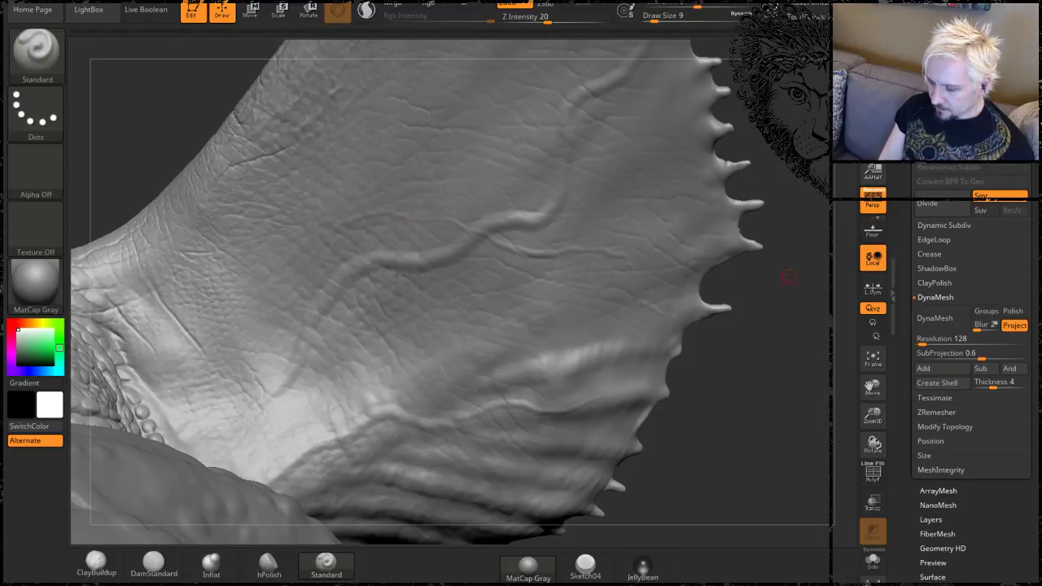
pyautogui.moveTo(787, 277)
pyautogui.keyDown('alt'); pyautogui.mouseDown()
pyautogui.moveTo(732, 220)
pyautogui.moveTo(781, 188)
pyautogui.moveTo(757, 220)
pyautogui.mouseUp(); pyautogui.keyUp('alt')
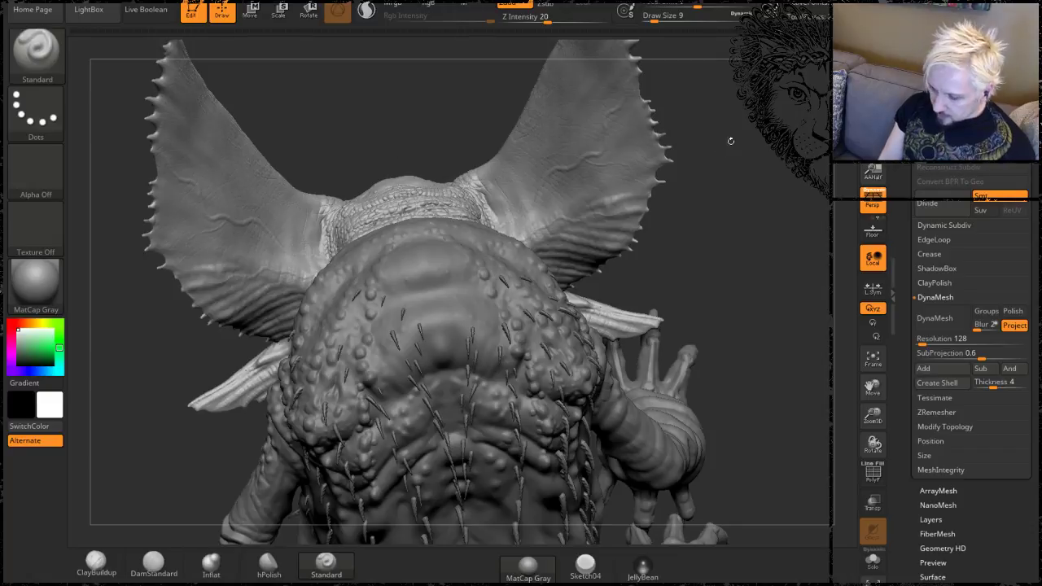
# Review both frills from behind and undo the veins sculpted on their backs.
pyautogui.moveTo(730, 141); pyautogui.dragTo(776, 200)
pyautogui.moveTo(731, 381); pyautogui.dragTo(714, 238)
pyautogui.press('ctrl')
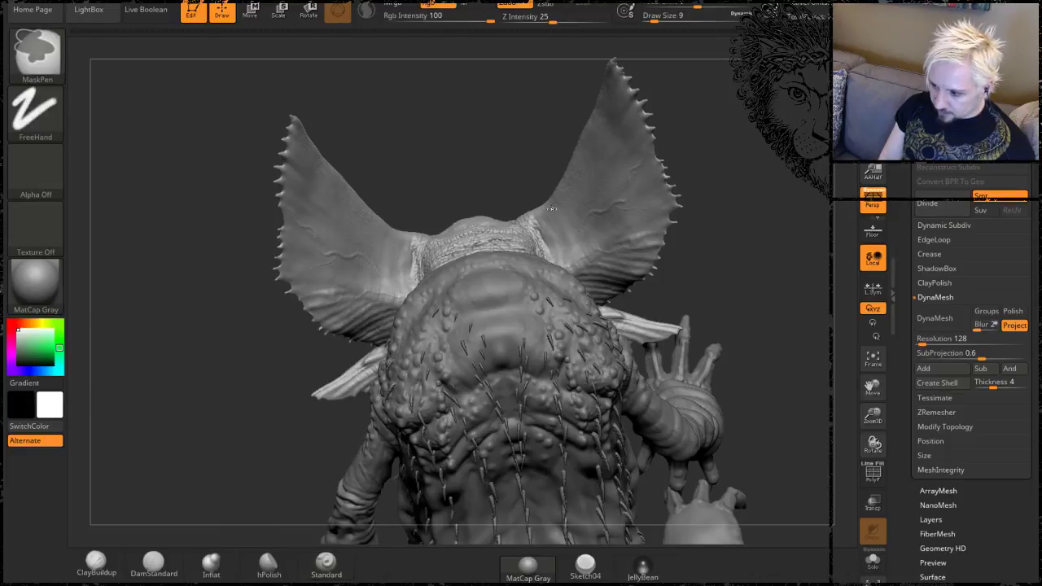
pyautogui.press('ctrl')
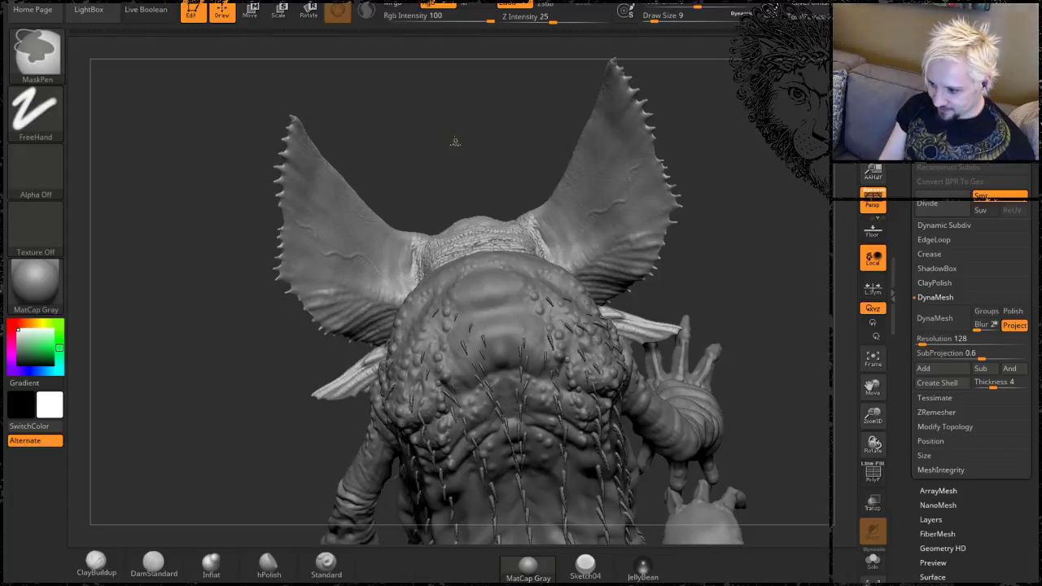
pyautogui.hotkey('ctrl', 'z')
pyautogui.hotkey('ctrl', 'z')
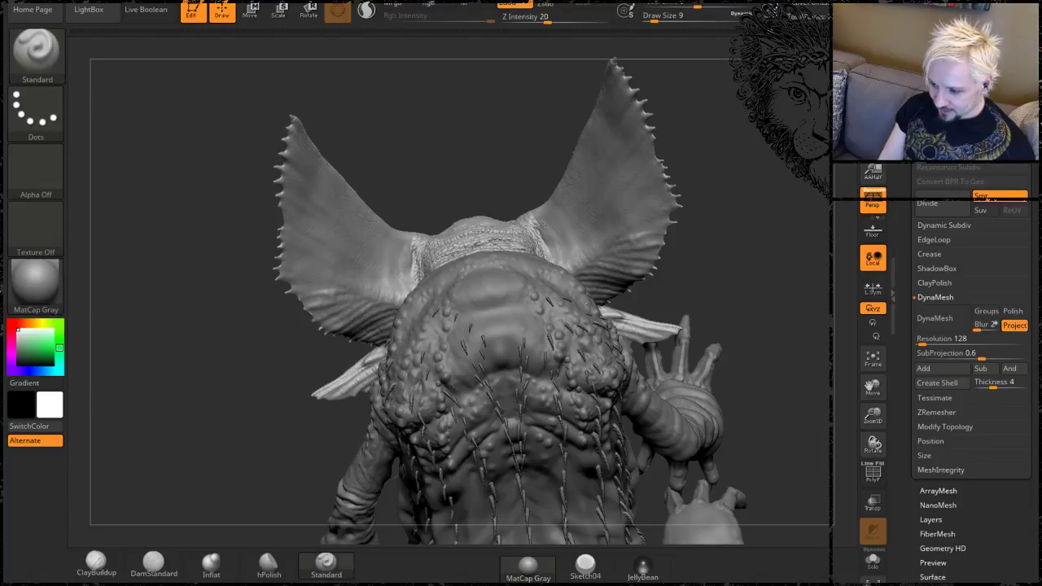
# Try drawing a thin wavy vein outward from the base of the frill's back twice, undoing each attempt.
pyautogui.moveTo(704, 148); pyautogui.dragTo(548, 236)
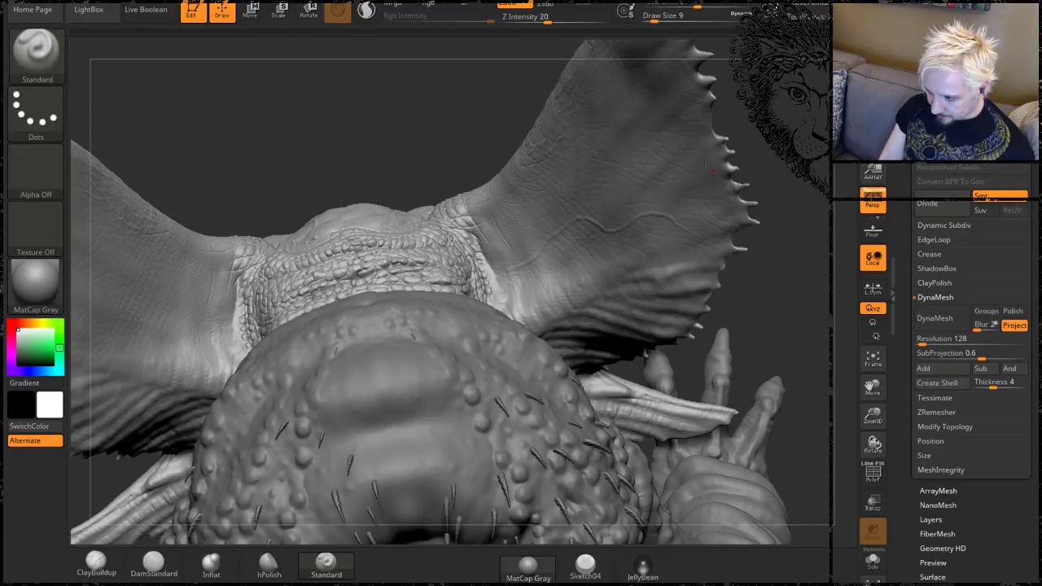
pyautogui.moveTo(814, 148); pyautogui.dragTo(706, 200)
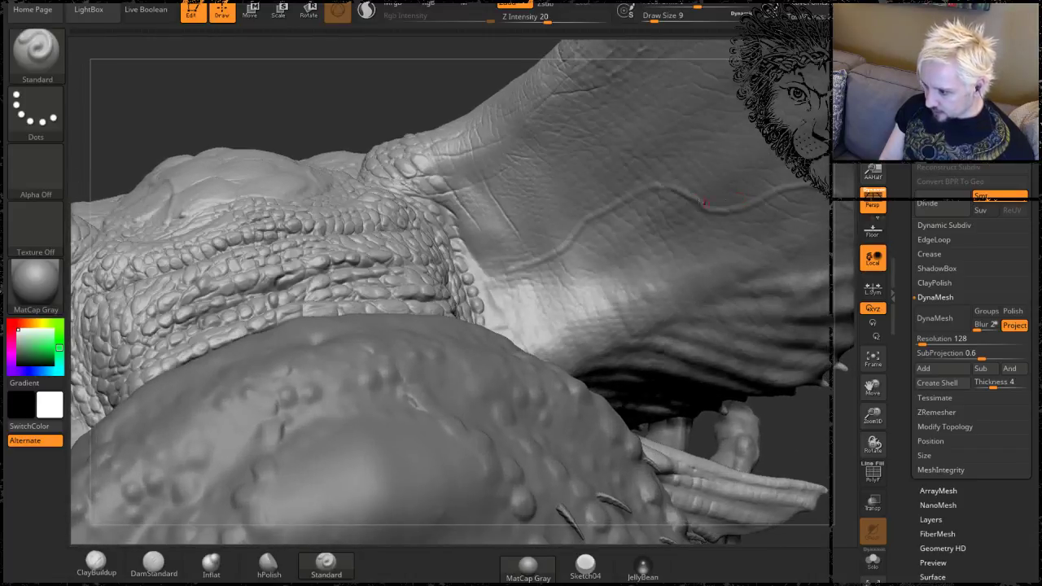
pyautogui.moveTo(408, 98); pyautogui.dragTo(430, 162)
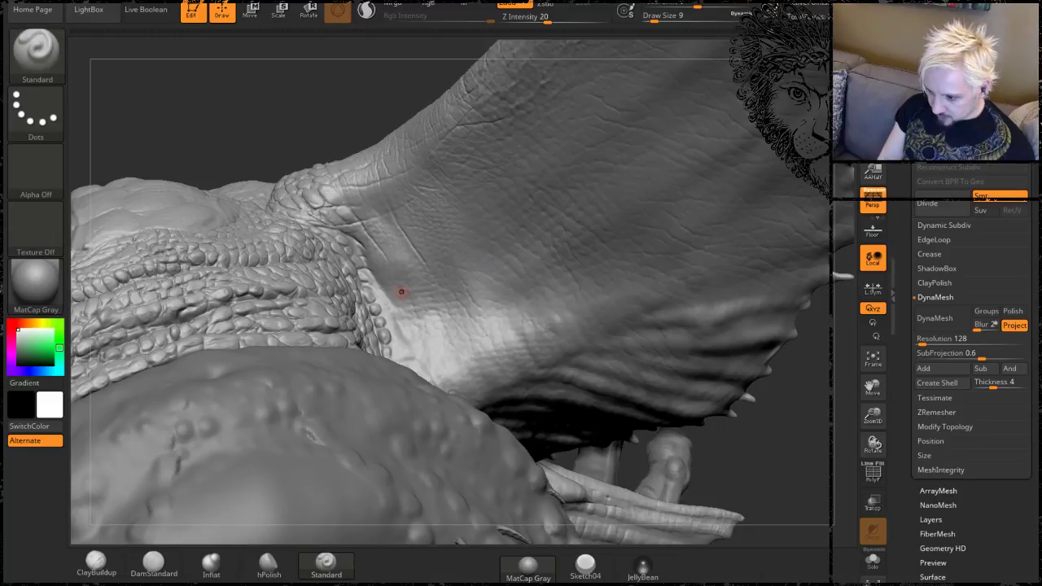
pyautogui.moveTo(402, 291)
pyautogui.mouseDown()
pyautogui.moveTo(444, 282)
pyautogui.moveTo(500, 214)
pyautogui.moveTo(599, 172)
pyautogui.moveTo(674, 221)
pyautogui.moveTo(742, 234)
pyautogui.mouseUp()
pyautogui.press('ctrl')
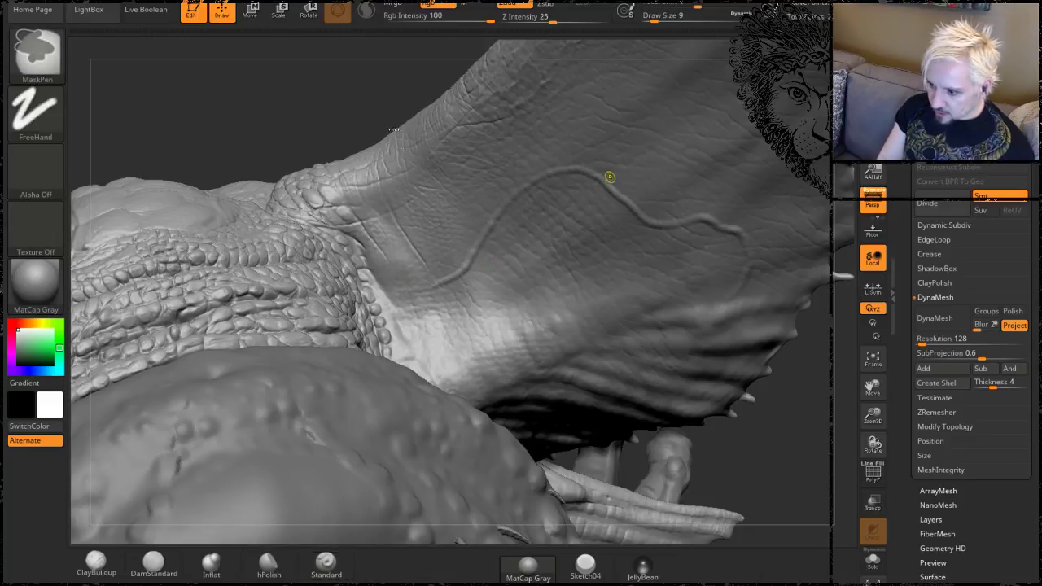
pyautogui.hotkey('ctrl', 'z')
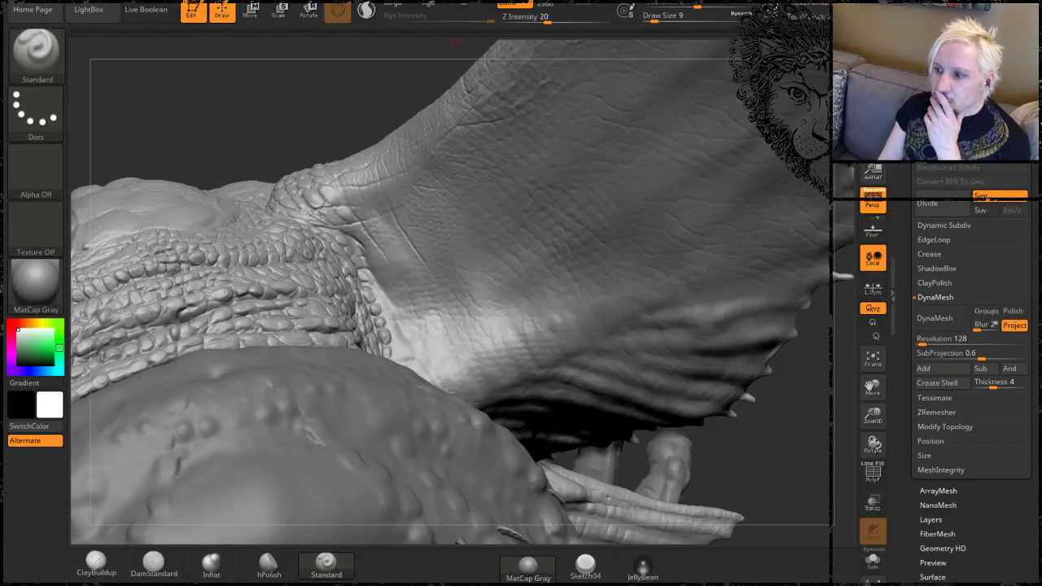
# Turn on LazyMouse for the Standard brush with LazySmooth at 9 and LazyRadius at 46.
pyautogui.click(576, 1)
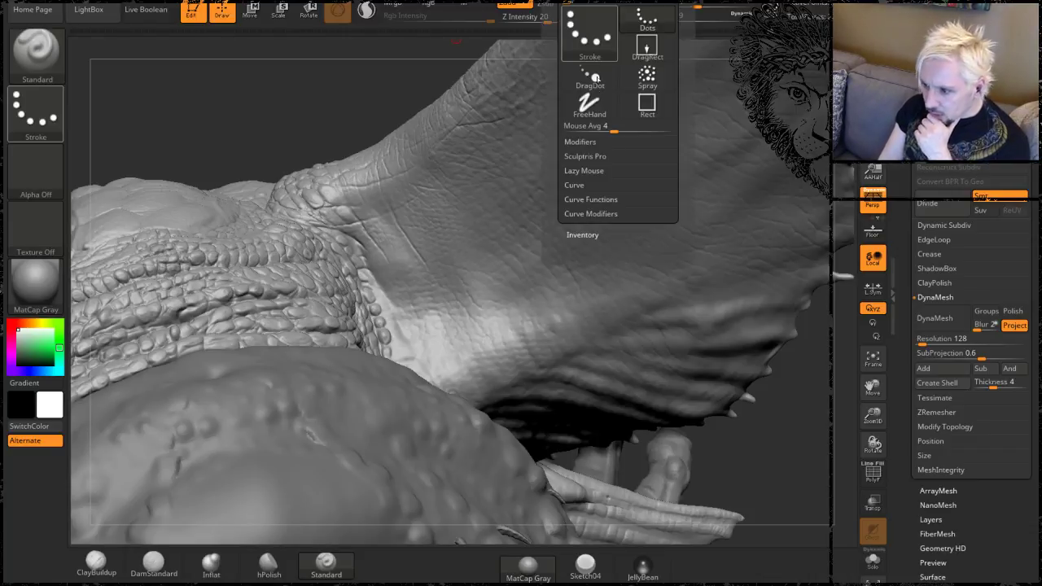
pyautogui.click(594, 172)
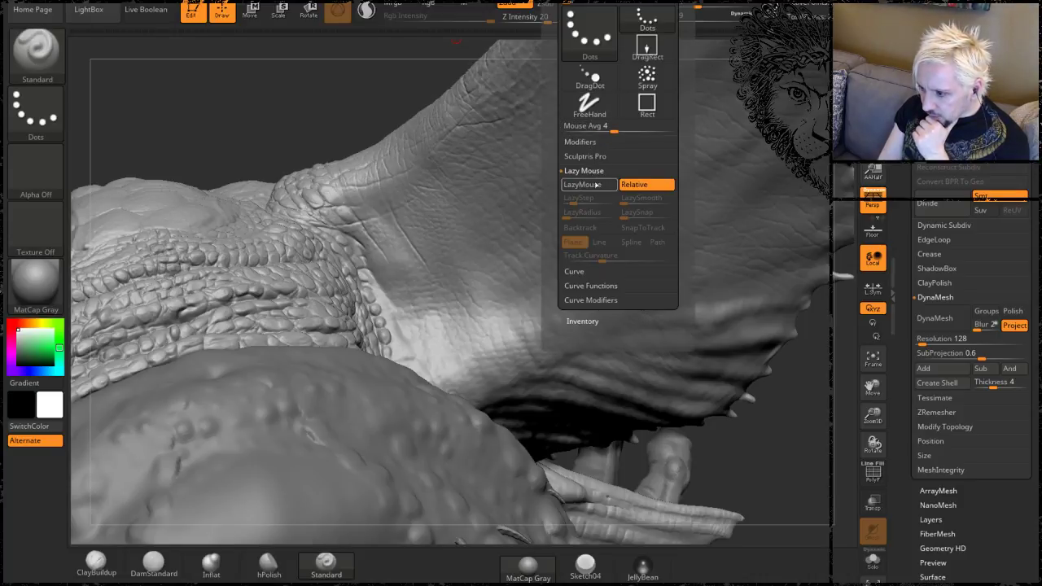
pyautogui.click(584, 185)
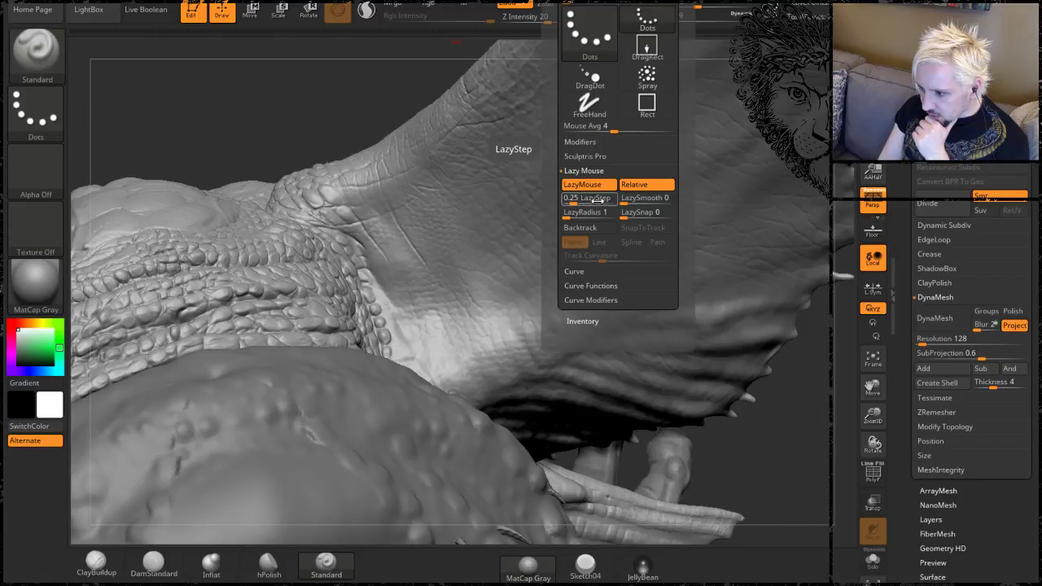
pyautogui.moveTo(625, 203); pyautogui.dragTo(648, 203)
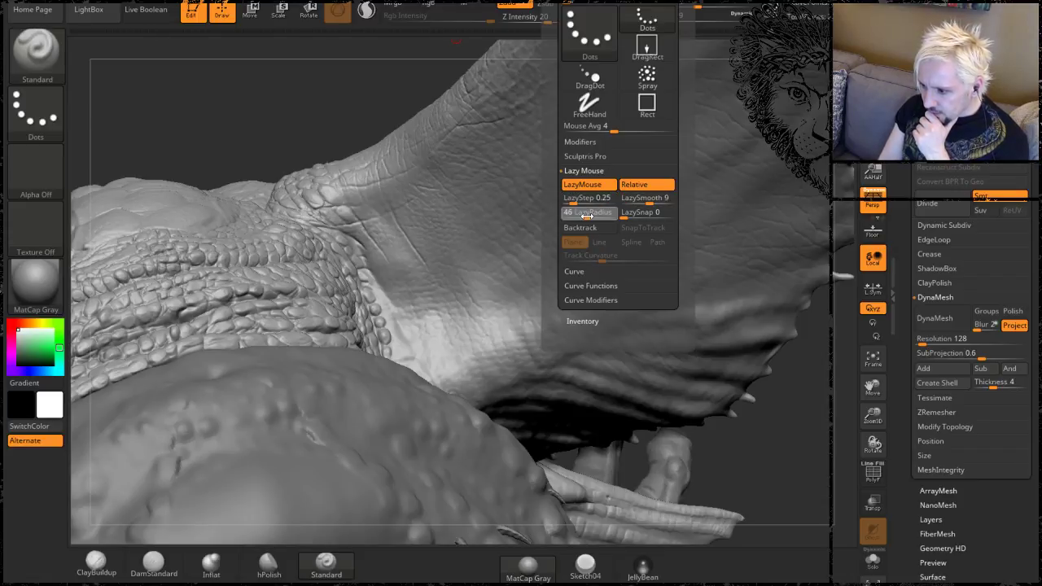
# Sculpt two thin, smooth wavy veins branching from the base of the frill's back, one across its middle and one toward the lower folds.
pyautogui.moveTo(463, 271)
pyautogui.mouseDown()
pyautogui.moveTo(554, 172)
pyautogui.moveTo(663, 172)
pyautogui.moveTo(705, 195)
pyautogui.moveTo(777, 154)
pyautogui.mouseUp()
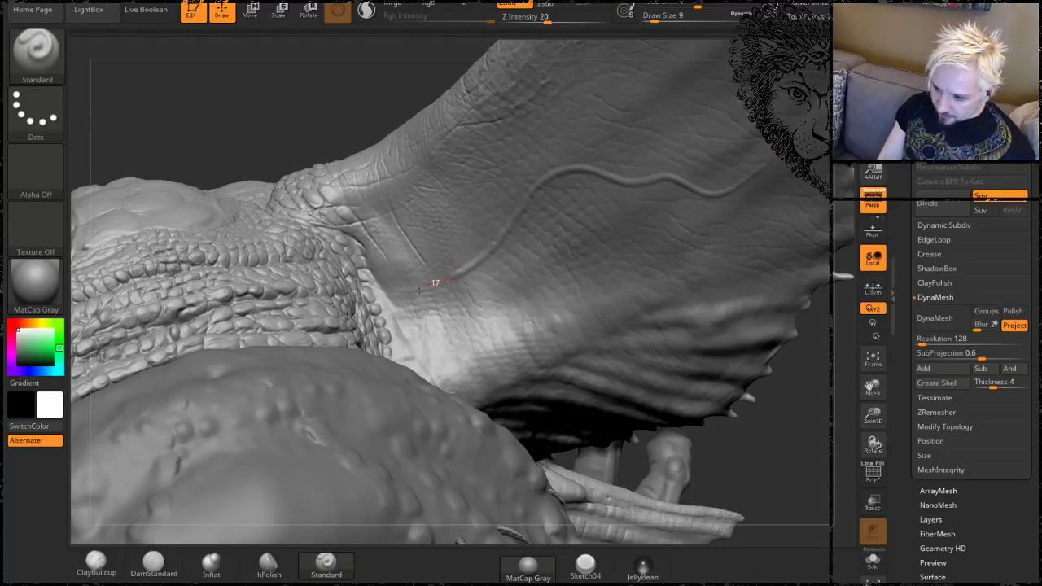
pyautogui.moveTo(418, 288); pyautogui.dragTo(413, 295)
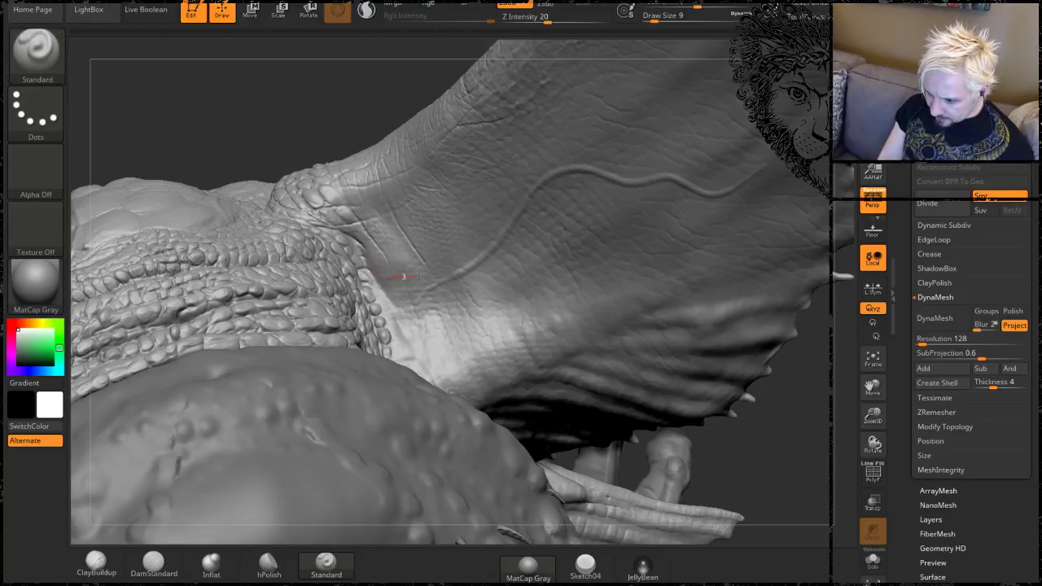
pyautogui.moveTo(418, 277)
pyautogui.mouseDown()
pyautogui.moveTo(506, 322)
pyautogui.moveTo(518, 355)
pyautogui.moveTo(566, 367)
pyautogui.moveTo(602, 353)
pyautogui.moveTo(640, 369)
pyautogui.mouseUp()
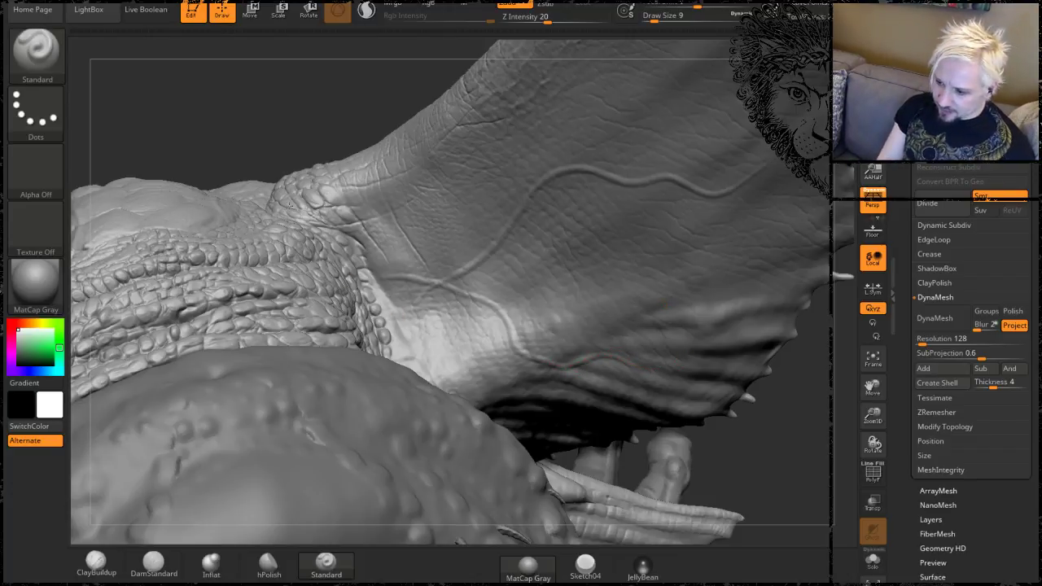
pyautogui.moveTo(298, 156)
pyautogui.mouseDown()
pyautogui.moveTo(348, 140)
pyautogui.moveTo(395, 67)
pyautogui.mouseUp()
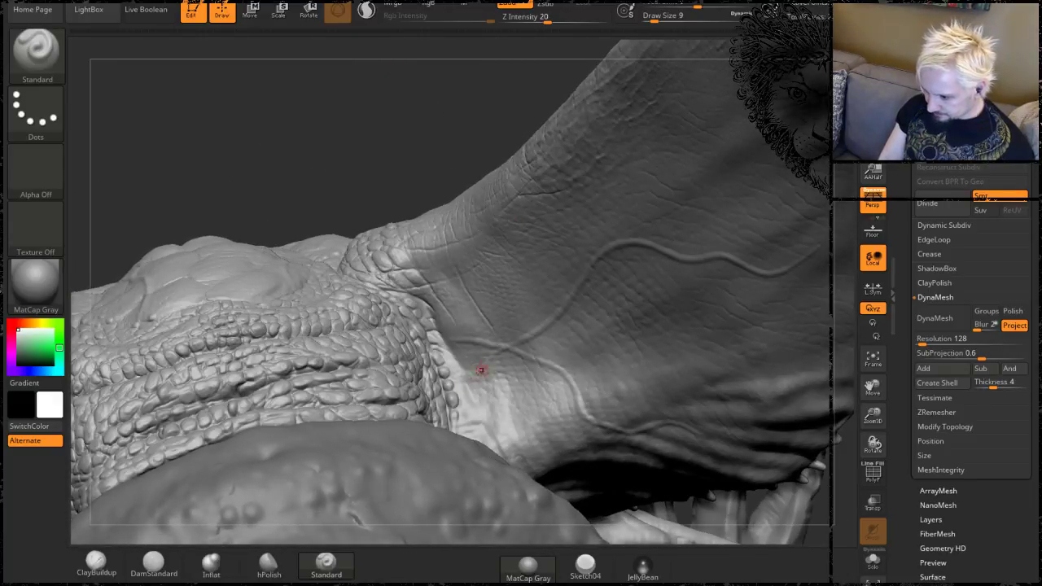
# Sculpt a similar winding vein with a short lower branch from the base of the opposite frill's back.
pyautogui.moveTo(416, 150)
pyautogui.mouseDown()
pyautogui.moveTo(477, 132)
pyautogui.moveTo(398, 76)
pyautogui.moveTo(260, 351)
pyautogui.mouseUp()
pyautogui.moveTo(229, 394)
pyautogui.keyDown('alt'); pyautogui.mouseDown()
pyautogui.moveTo(337, 326)
pyautogui.moveTo(277, 320)
pyautogui.moveTo(255, 375)
pyautogui.moveTo(187, 380)
pyautogui.moveTo(124, 327)
pyautogui.moveTo(89, 362)
pyautogui.mouseUp(); pyautogui.keyUp('alt')
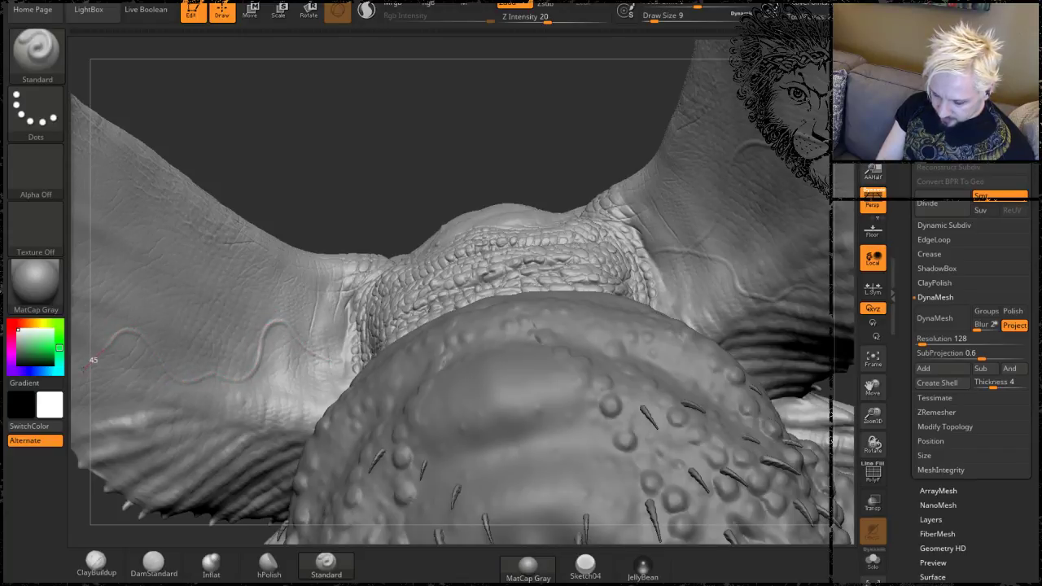
pyautogui.moveTo(251, 89); pyautogui.dragTo(376, 270)
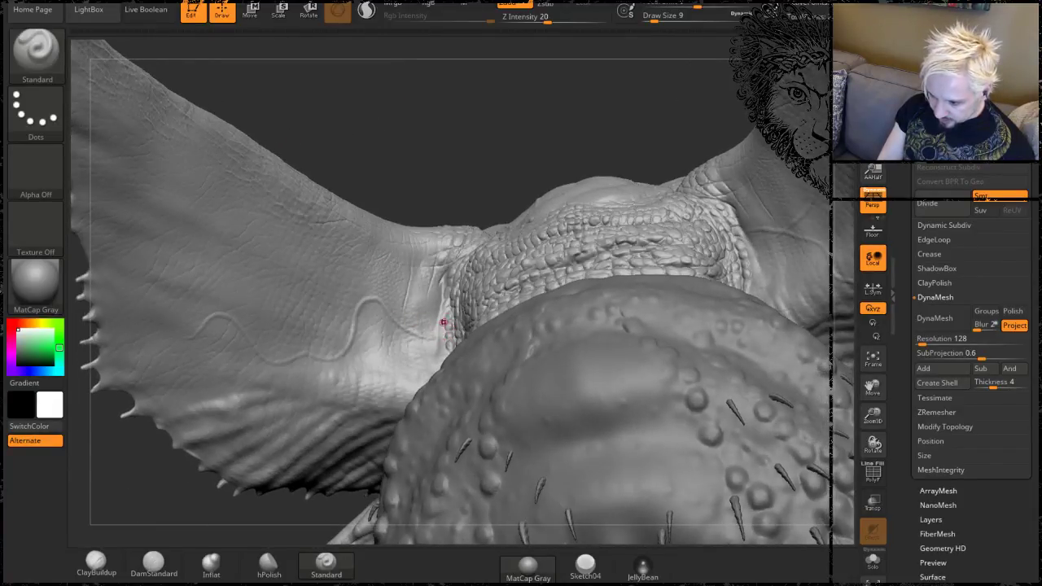
pyautogui.moveTo(440, 328); pyautogui.dragTo(363, 407)
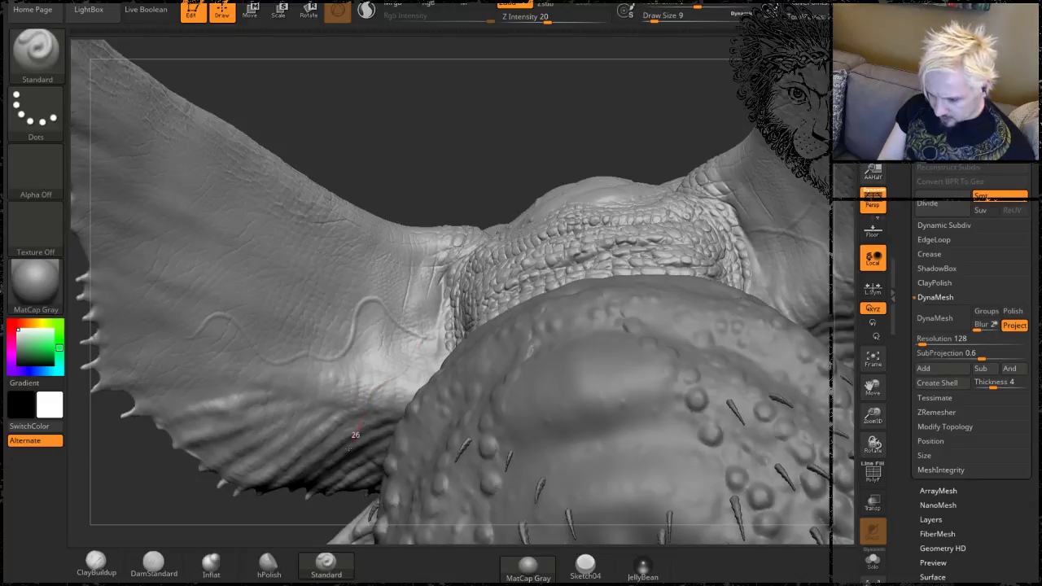
pyautogui.moveTo(442, 186)
pyautogui.mouseDown()
pyautogui.moveTo(390, 217)
pyautogui.moveTo(397, 188)
pyautogui.mouseUp()
pyautogui.moveTo(369, 235)
pyautogui.mouseDown()
pyautogui.moveTo(448, 147)
pyautogui.moveTo(434, 163)
pyautogui.mouseUp()
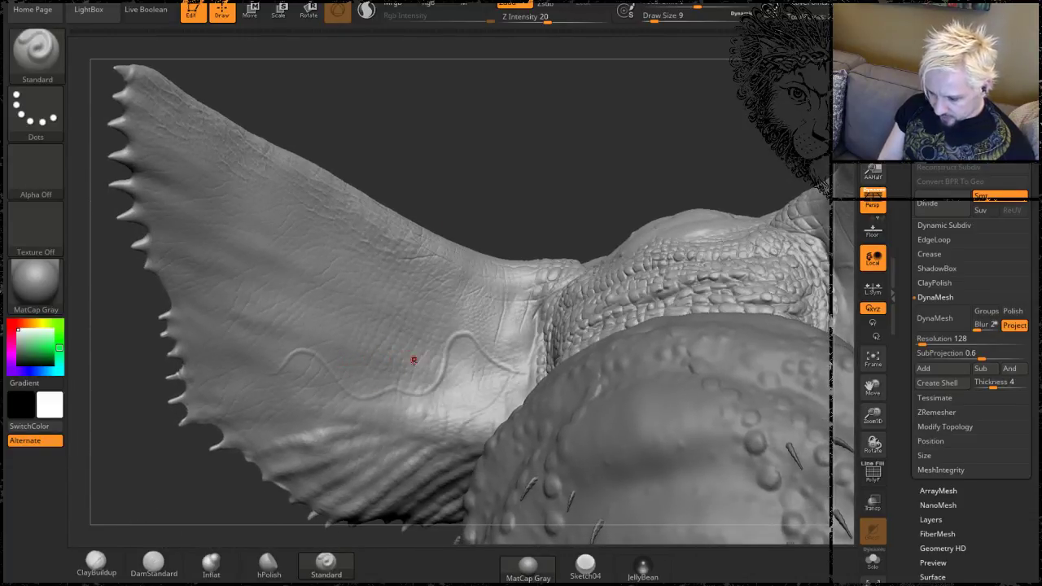
# Check the ZAlphas folder in Adobe Bridge, set the brush stroke to DragRect and import SCLES01 as its alpha.
pyautogui.hotkey('alt', 'Tab')
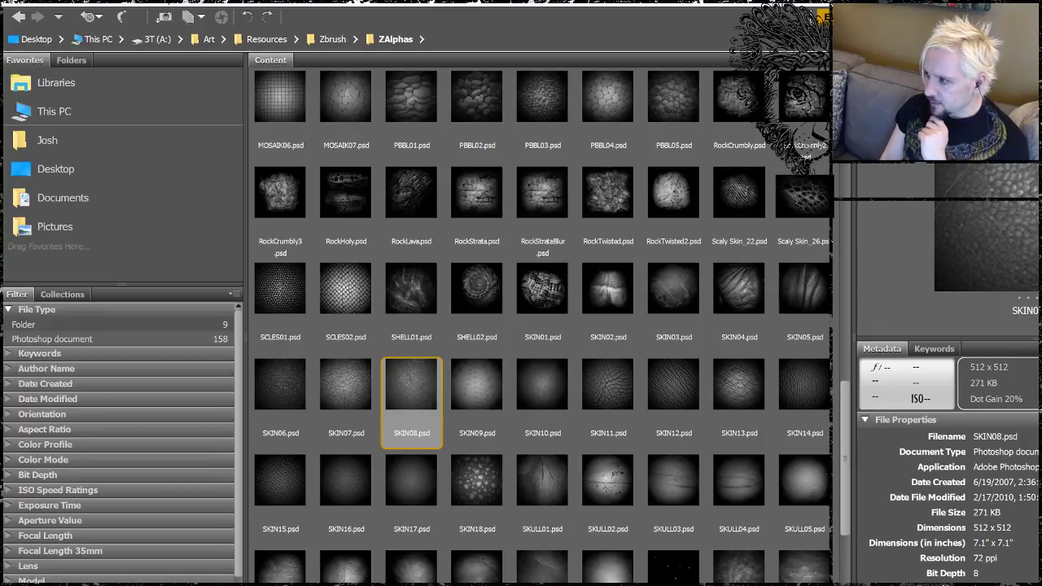
pyautogui.hotkey('alt', 'Tab')
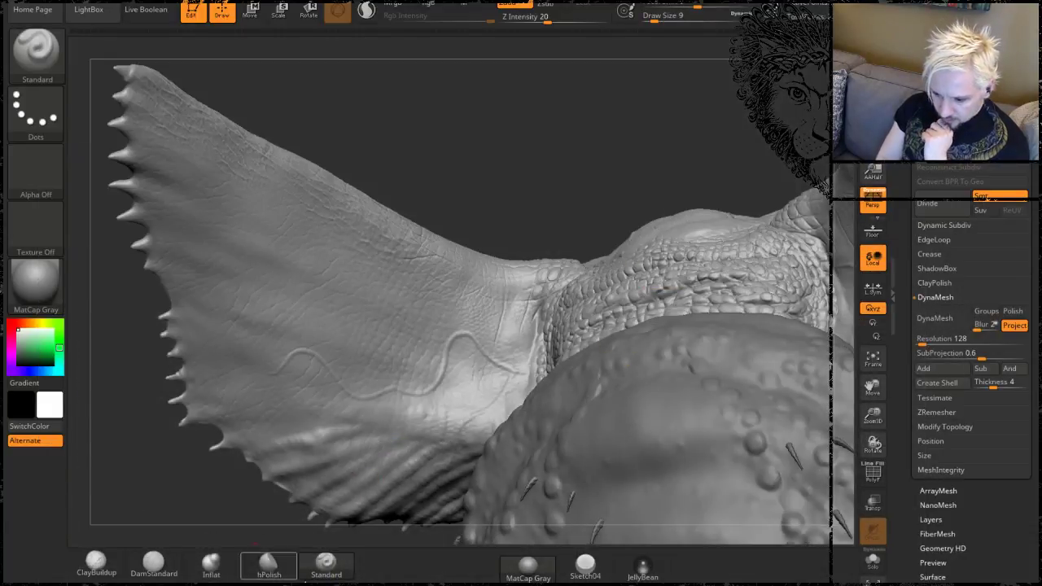
pyautogui.click(44, 118)
pyautogui.click(166, 122)
pyautogui.click(36, 169)
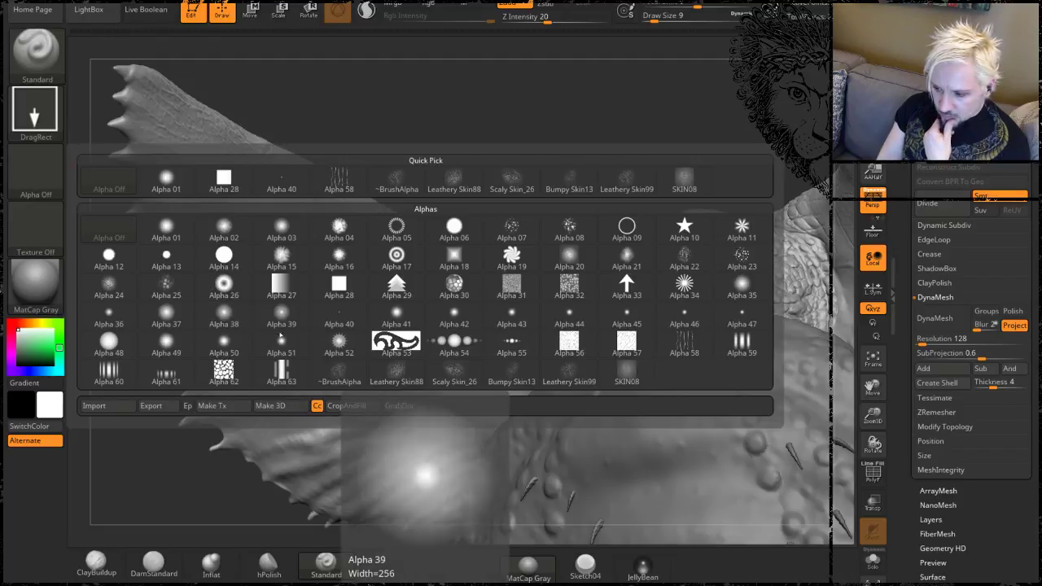
pyautogui.moveTo(567, 349)
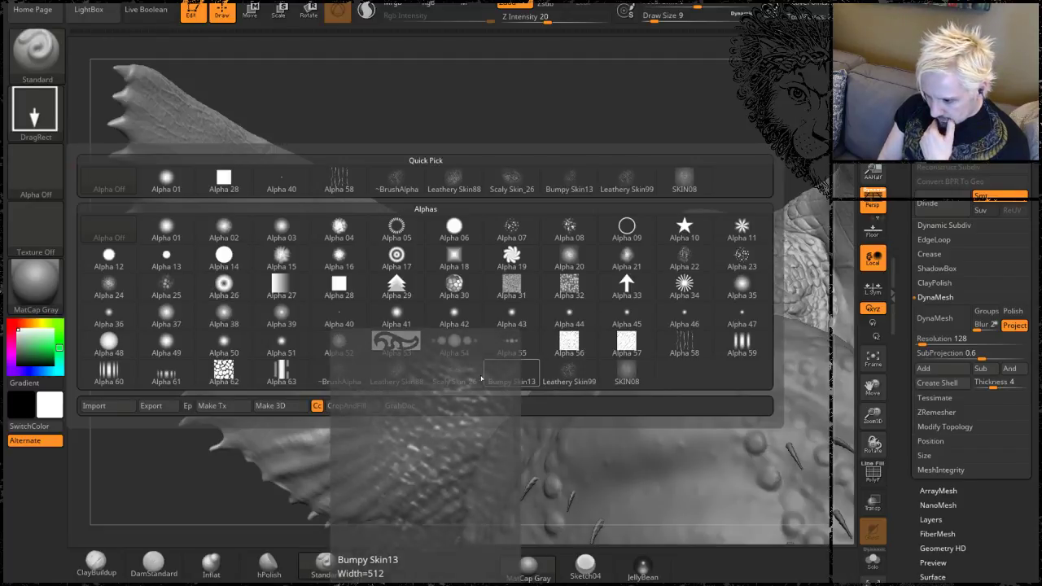
pyautogui.click(96, 405)
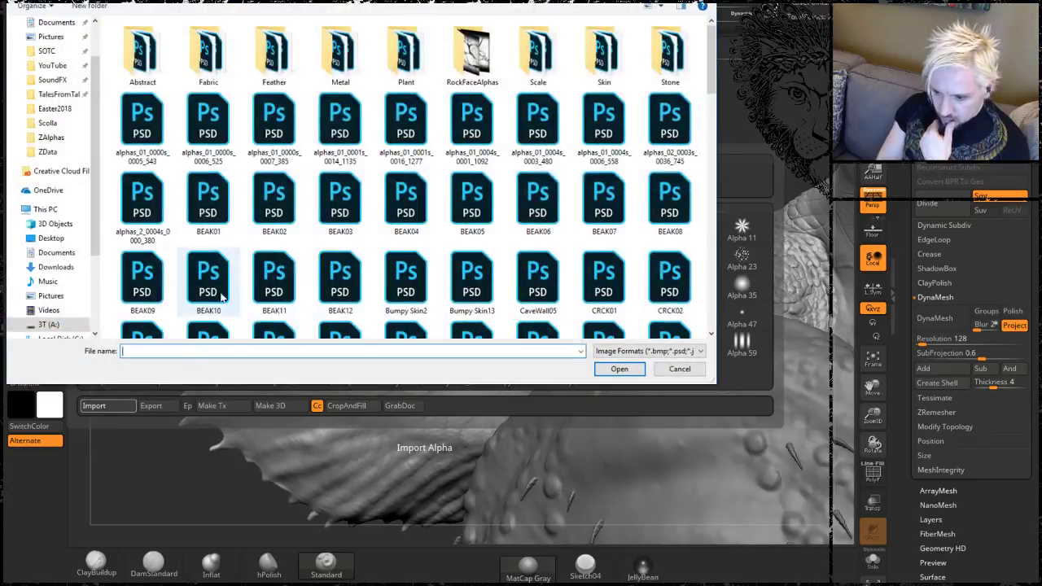
pyautogui.moveTo(715, 71); pyautogui.dragTo(726, 249)
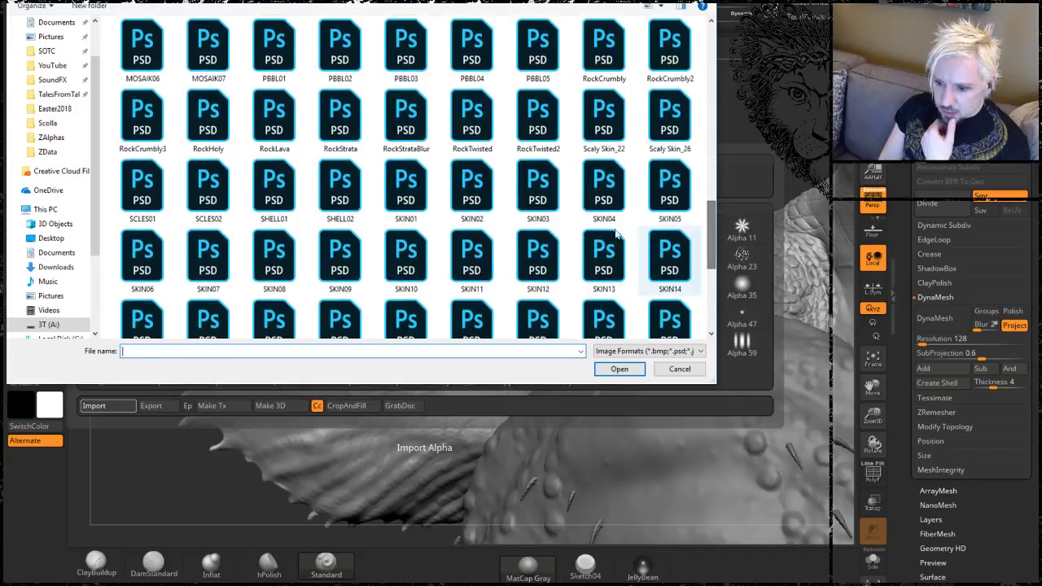
pyautogui.click(158, 205)
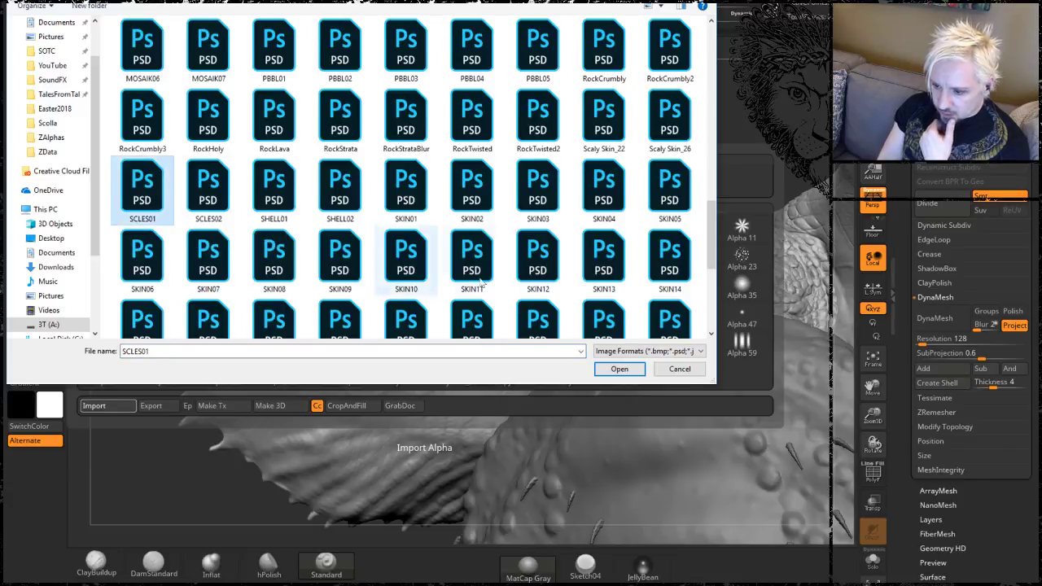
pyautogui.click(620, 368)
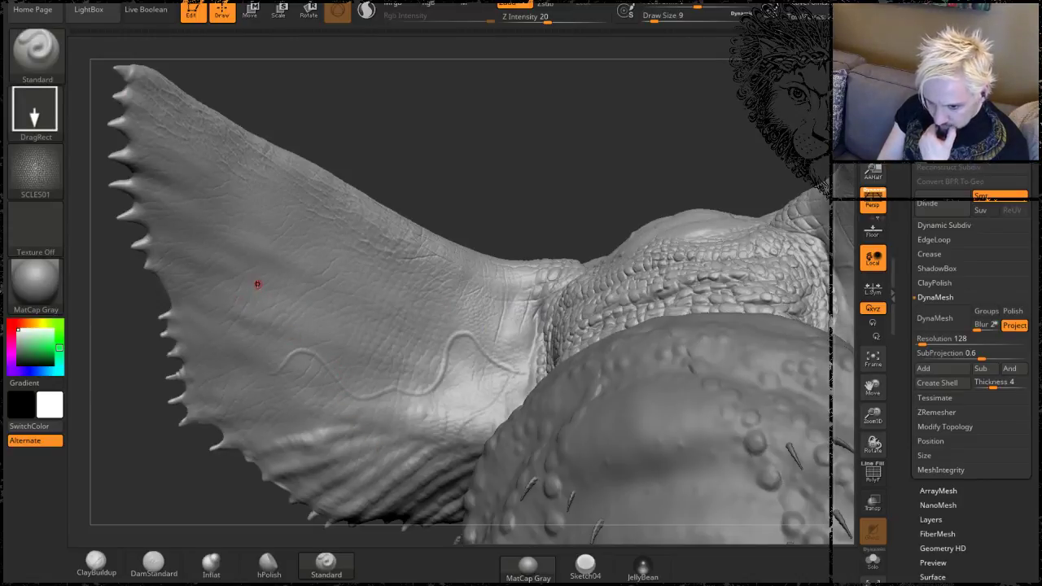
# Try stamping the SCLES01 scale pattern across the back of the frill and undo it.
pyautogui.moveTo(257, 284)
pyautogui.mouseDown()
pyautogui.moveTo(378, 457)
pyautogui.moveTo(331, 378)
pyautogui.mouseUp()
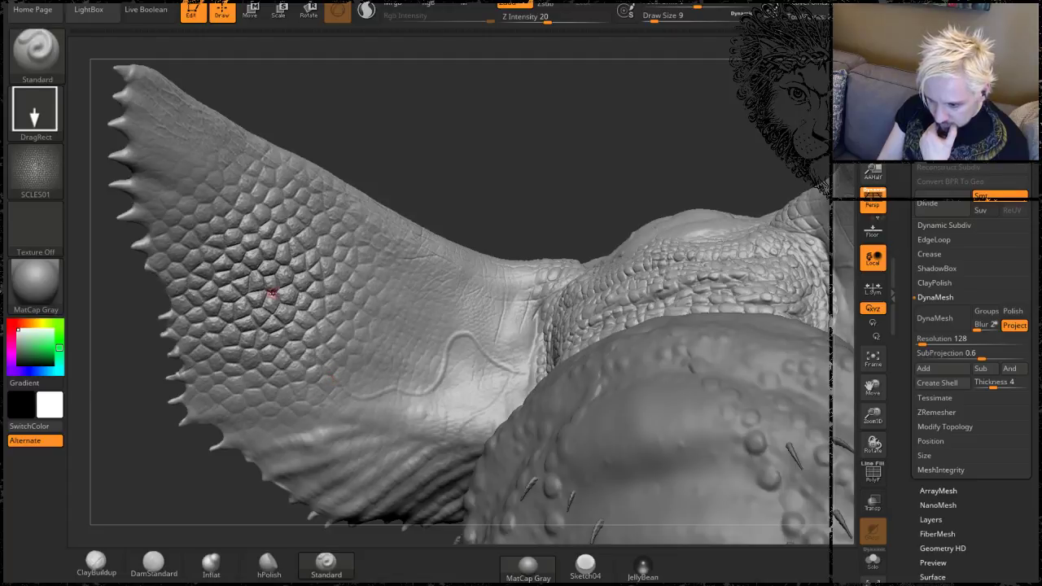
pyautogui.press('ctrl')
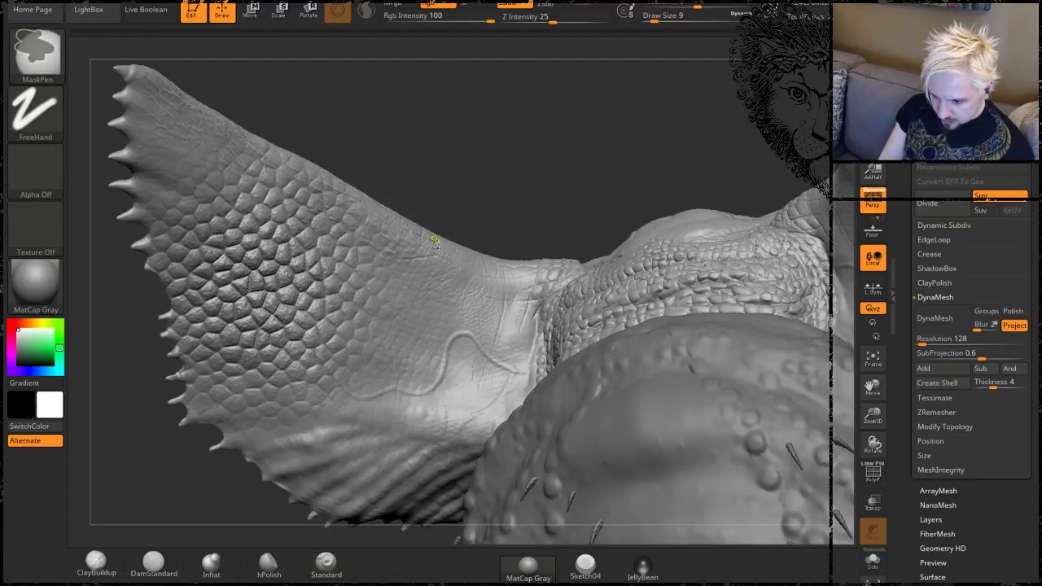
pyautogui.hotkey('ctrl', 'z')
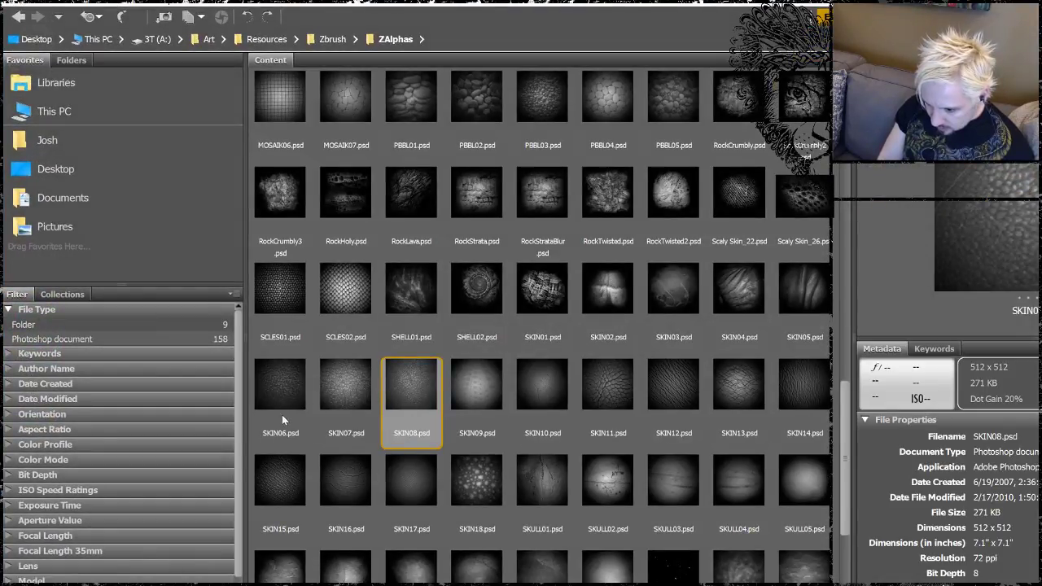
# Compare SCLES01 and Scaly Skin_22 in Adobe Bridge, then import Scaly Skin_22 as the brush alpha and lower its Z Intensity.
pyautogui.click(279, 299)
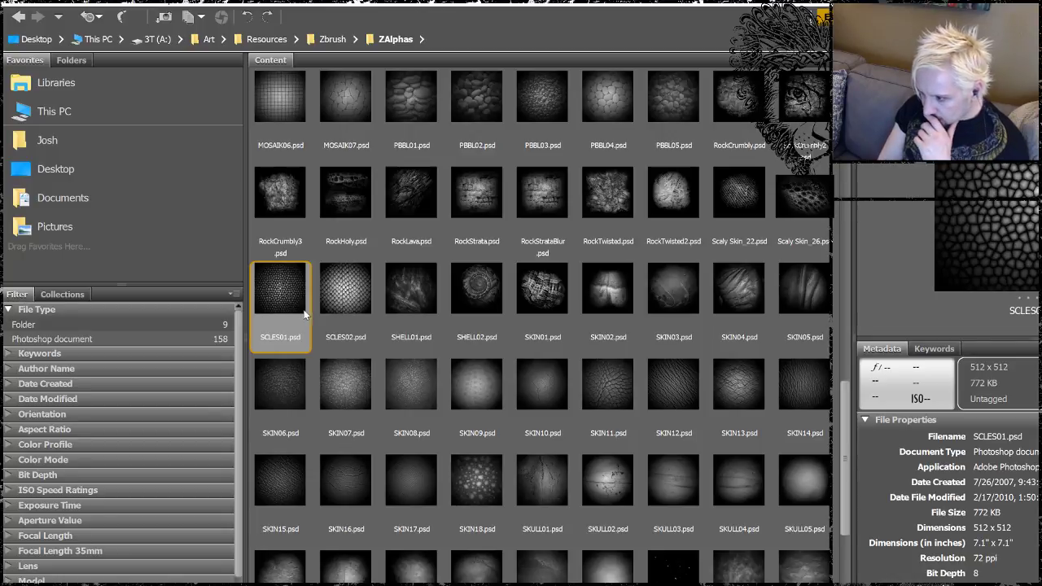
pyautogui.click(726, 202)
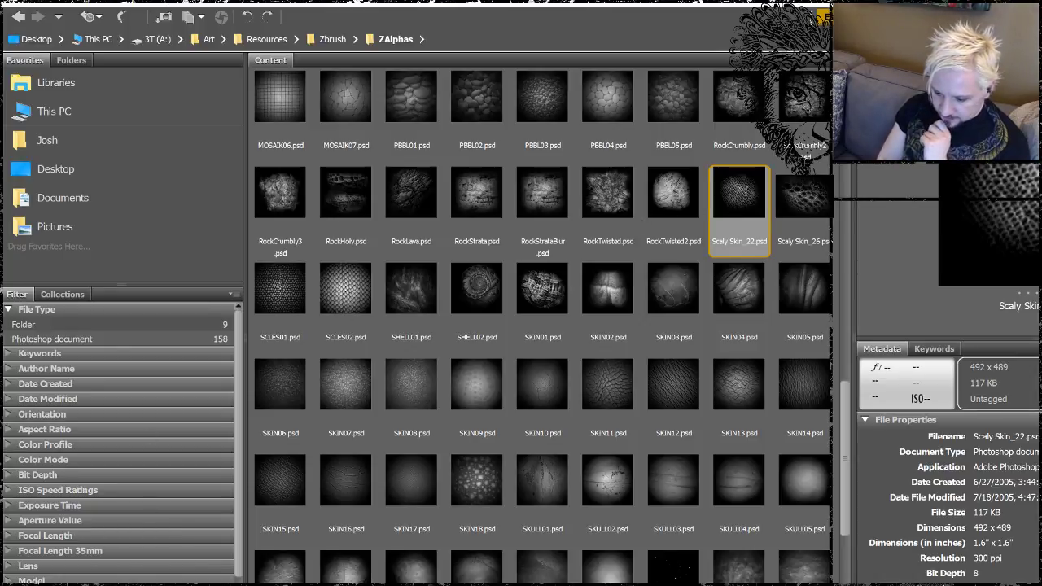
pyautogui.hotkey('alt', 'Tab')
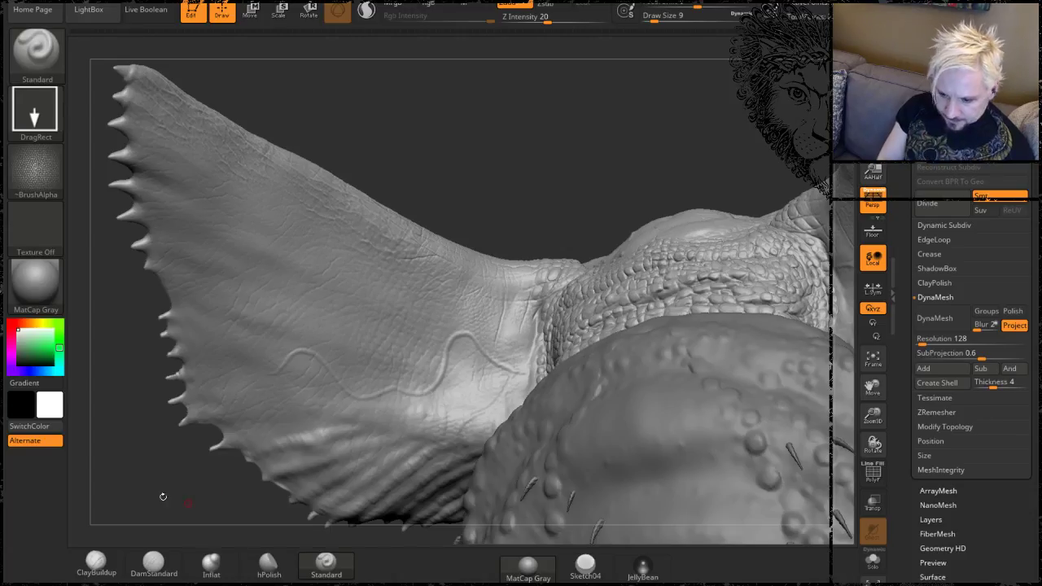
pyautogui.click(40, 175)
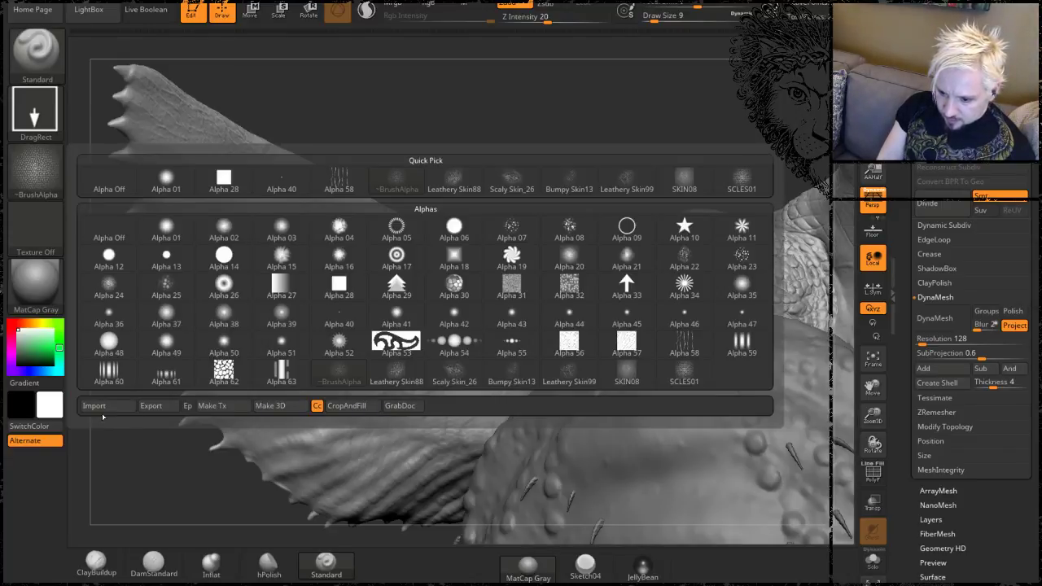
pyautogui.click(106, 407)
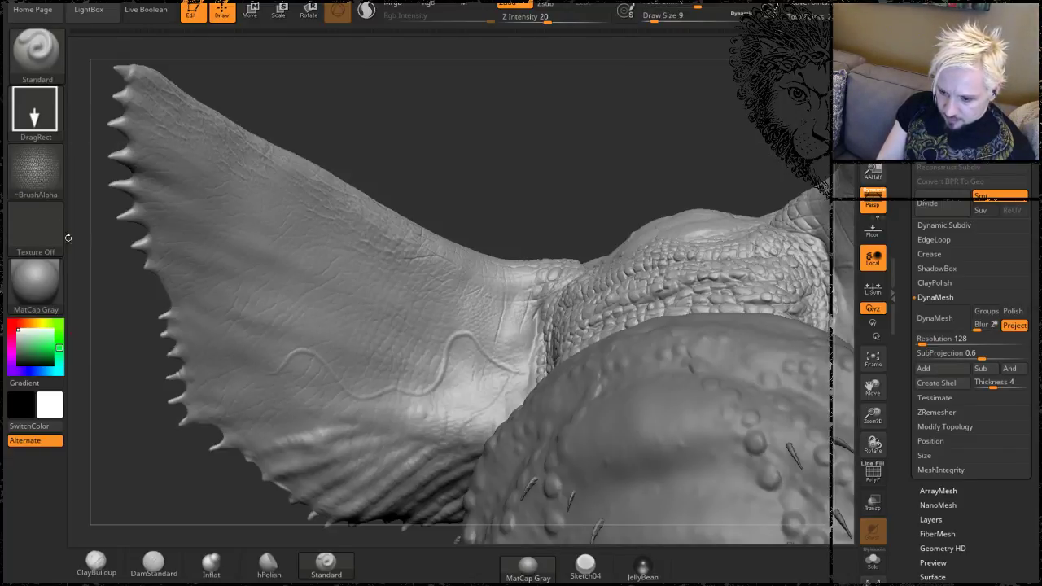
pyautogui.click(45, 179)
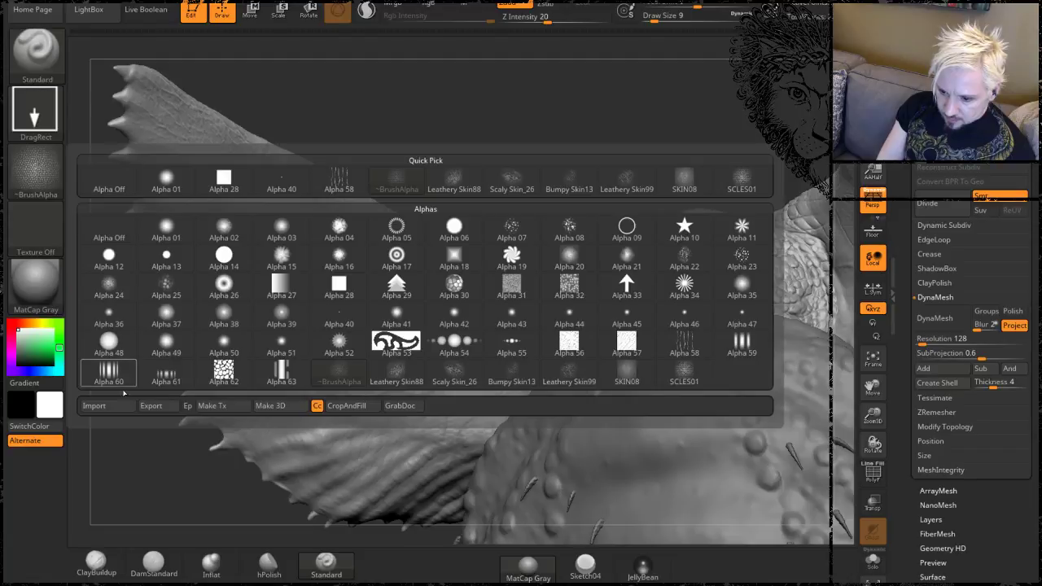
pyautogui.click(118, 406)
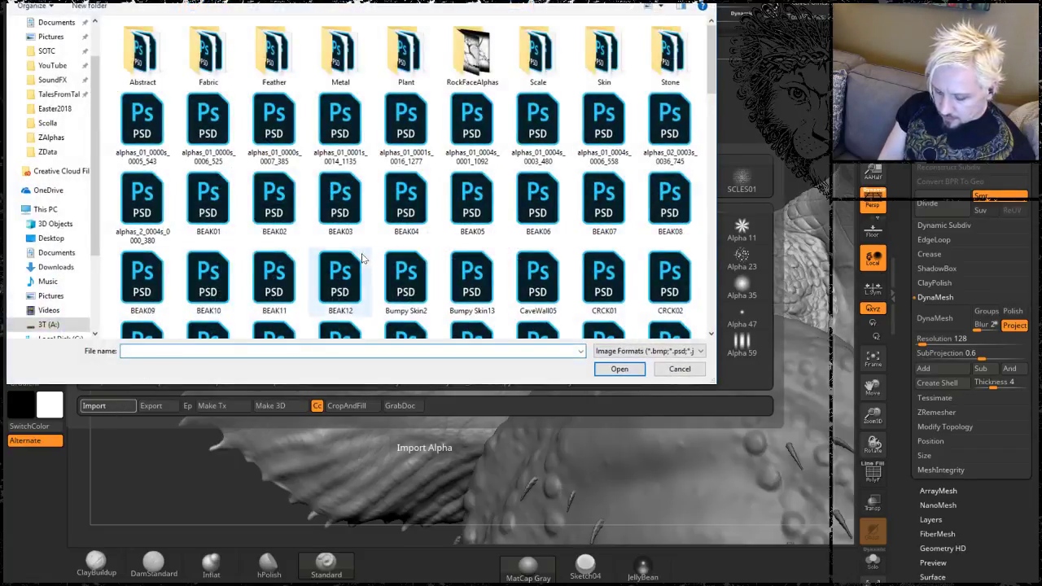
pyautogui.write('a')
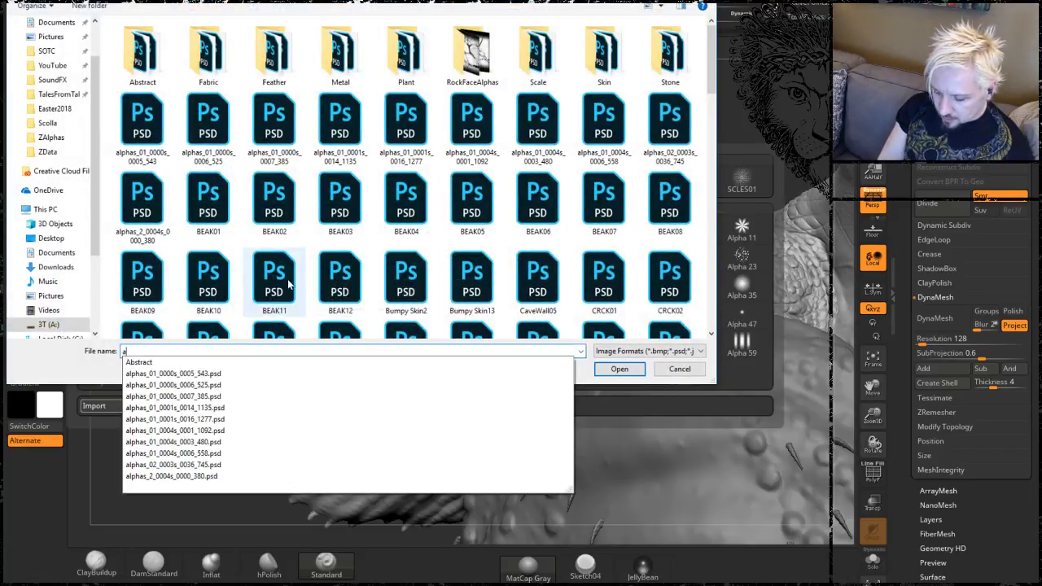
pyautogui.press('BackSpace')
pyautogui.write('sc')
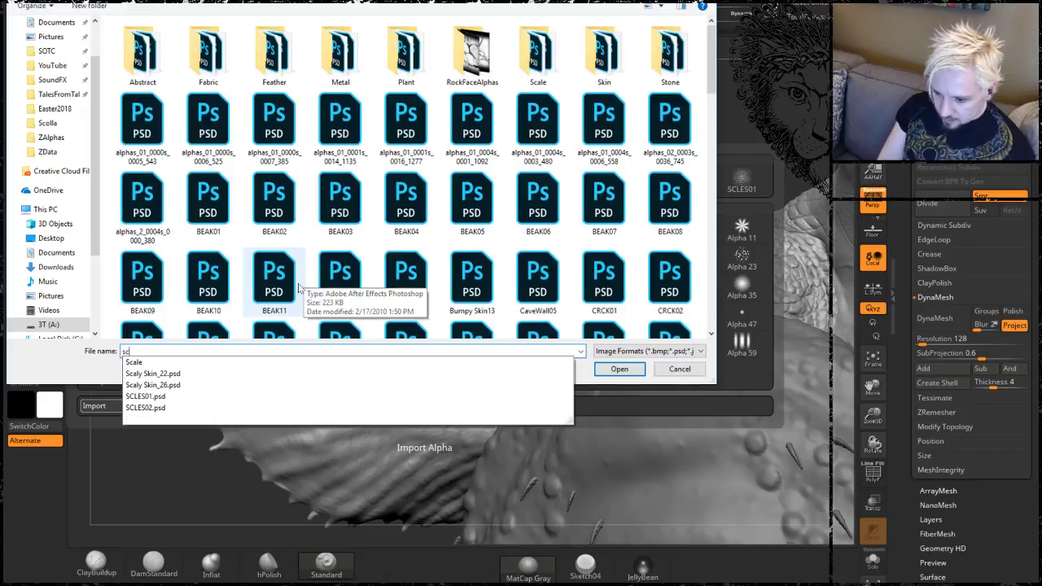
pyautogui.click(153, 373)
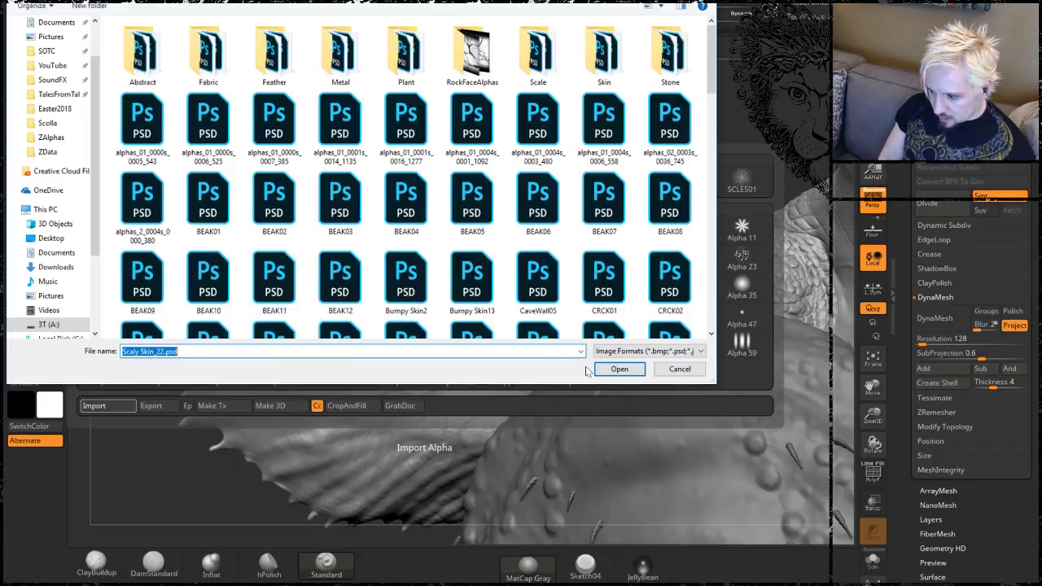
pyautogui.click(620, 368)
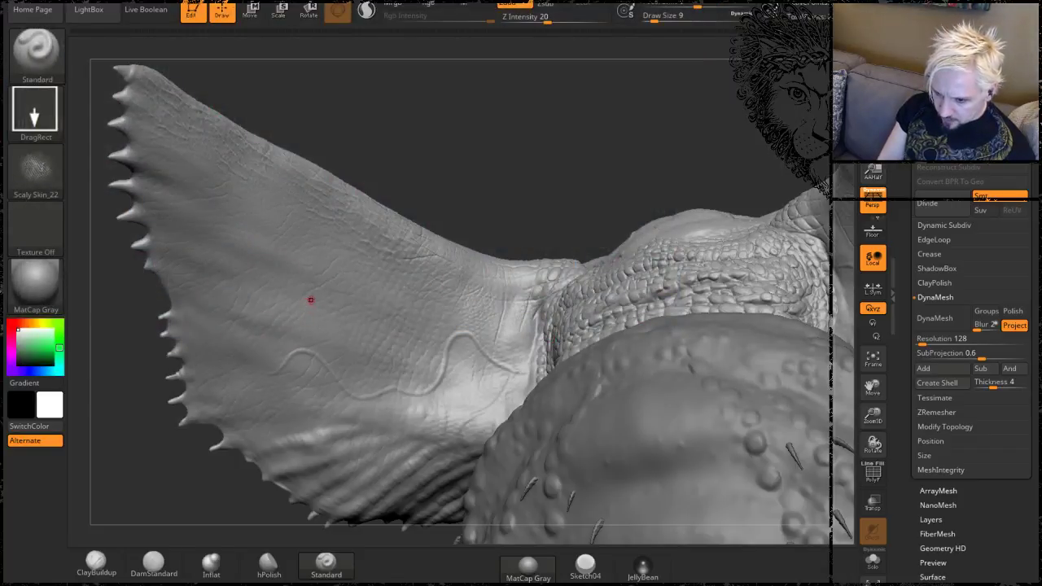
pyautogui.moveTo(551, 24); pyautogui.dragTo(527, 22)
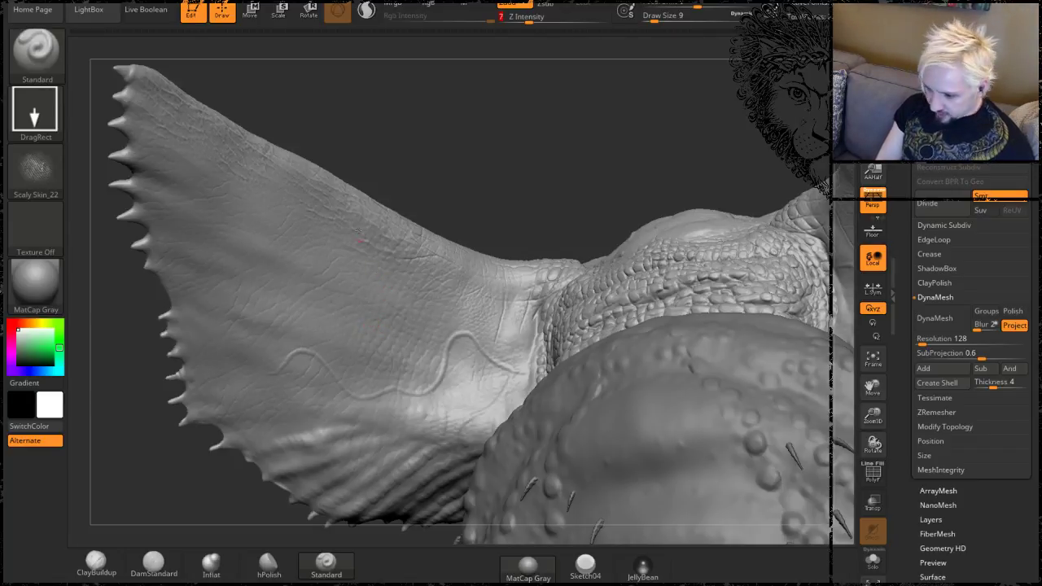
# Stamp the Scaly Skin_22 pattern across the back of the frill at Z Intensity 7 and check the frill from both sides.
pyautogui.moveTo(477, 183); pyautogui.dragTo(342, 349)
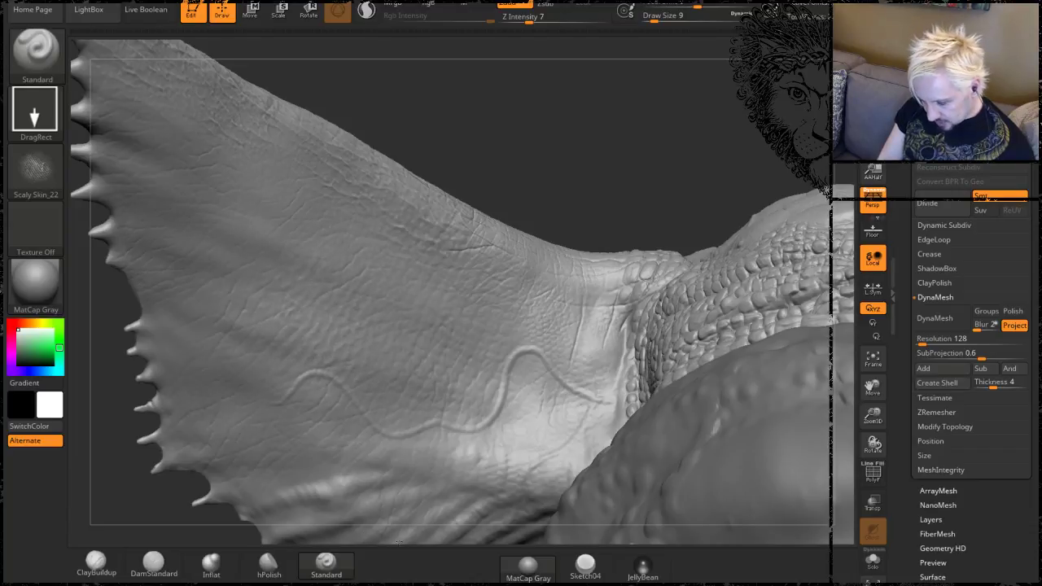
pyautogui.press('ctrl')
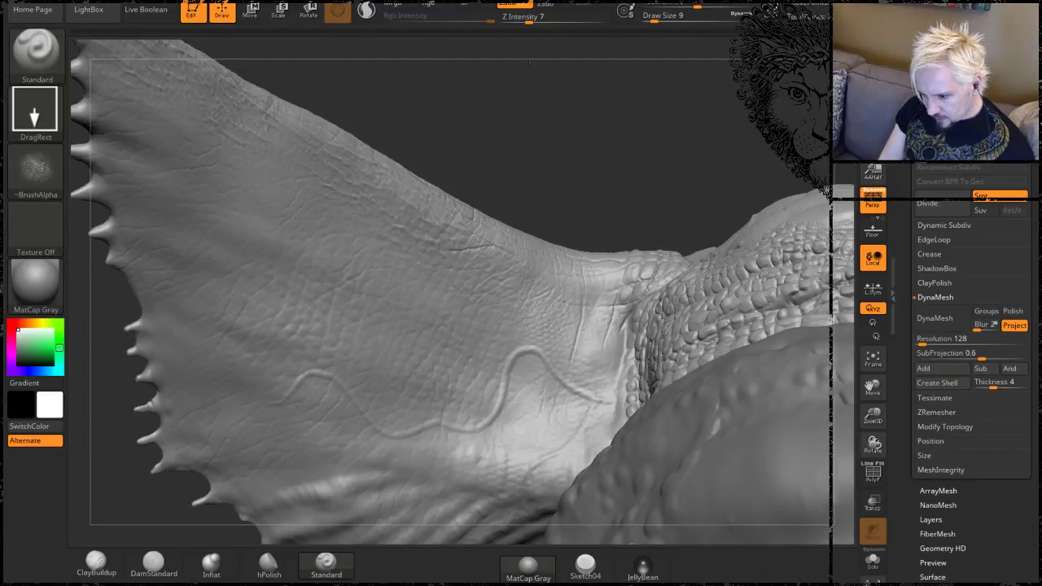
pyautogui.moveTo(582, 179); pyautogui.dragTo(363, 372)
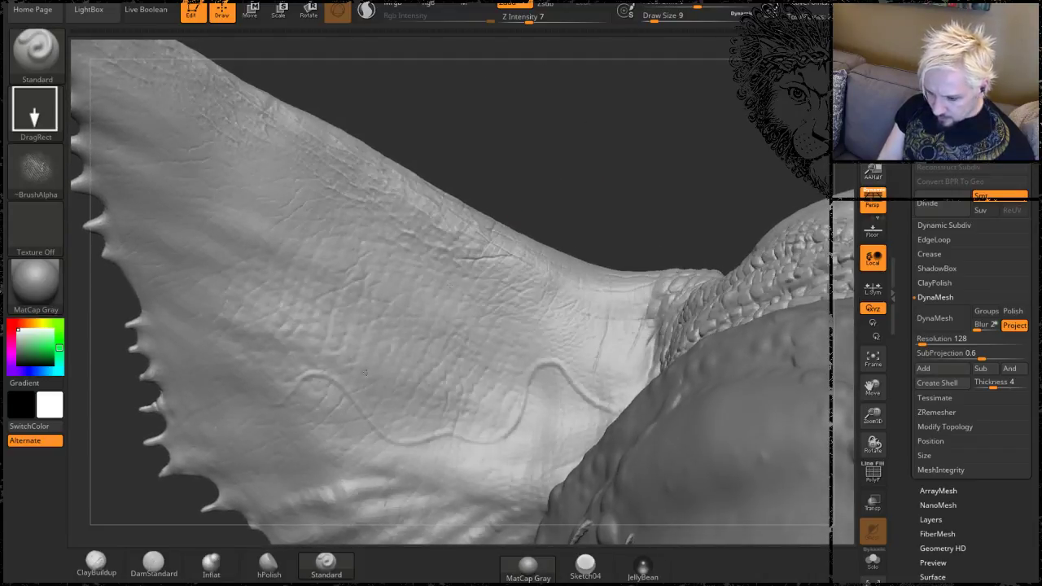
pyautogui.moveTo(590, 171); pyautogui.dragTo(327, 406)
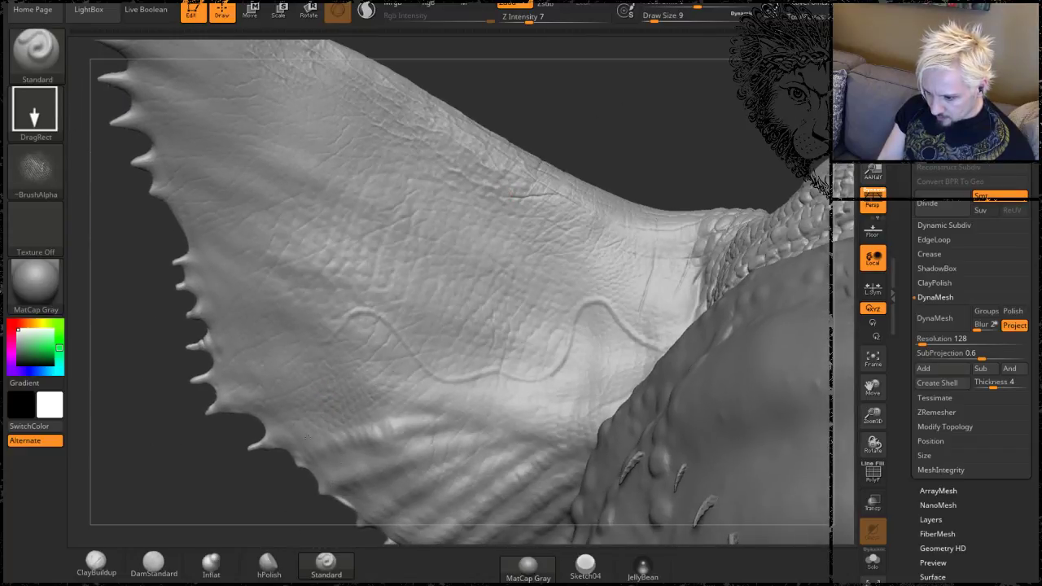
pyautogui.moveTo(577, 100); pyautogui.dragTo(302, 430)
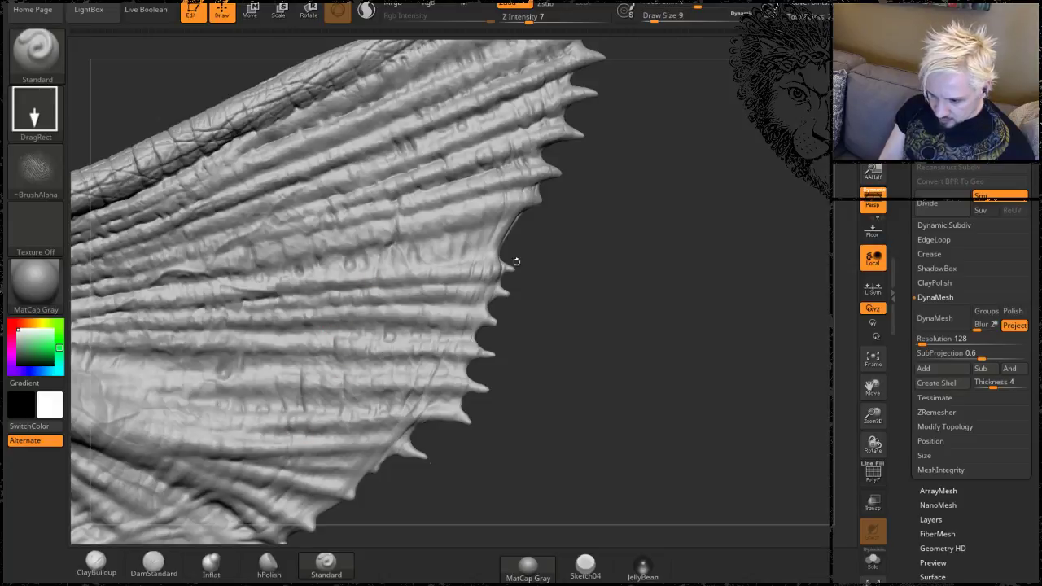
pyautogui.keyDown('ctrl'); pyautogui.moveTo(560, 309); pyautogui.dragTo(529, 366); pyautogui.keyUp('ctrl')
pyautogui.hotkey('ctrl', 'z')
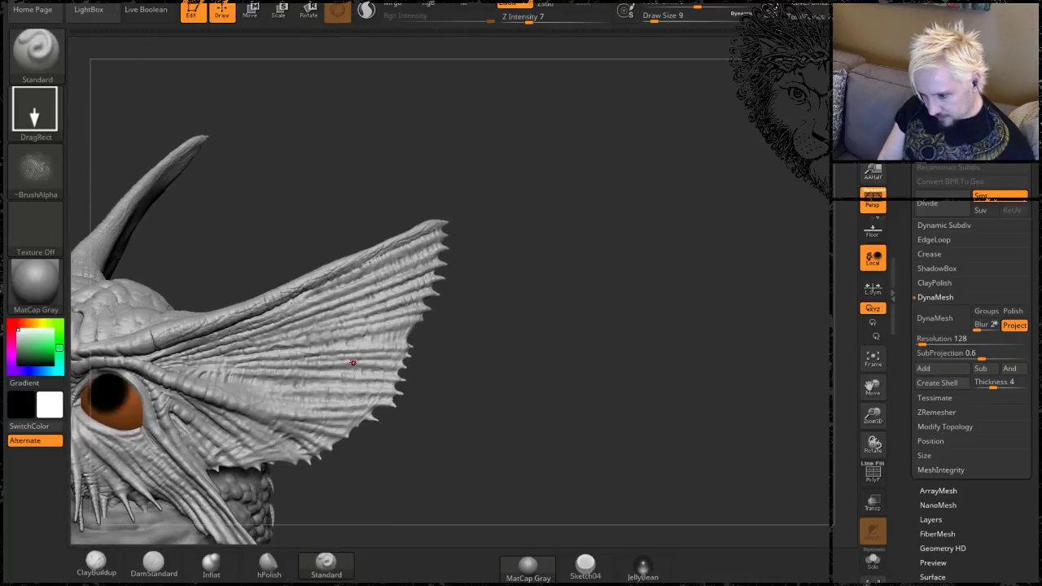
pyautogui.moveTo(477, 374)
pyautogui.mouseDown()
pyautogui.moveTo(529, 295)
pyautogui.moveTo(543, 306)
pyautogui.moveTo(543, 337)
pyautogui.moveTo(491, 362)
pyautogui.moveTo(504, 325)
pyautogui.moveTo(447, 293)
pyautogui.moveTo(495, 193)
pyautogui.moveTo(483, 219)
pyautogui.moveTo(479, 212)
pyautogui.mouseUp()
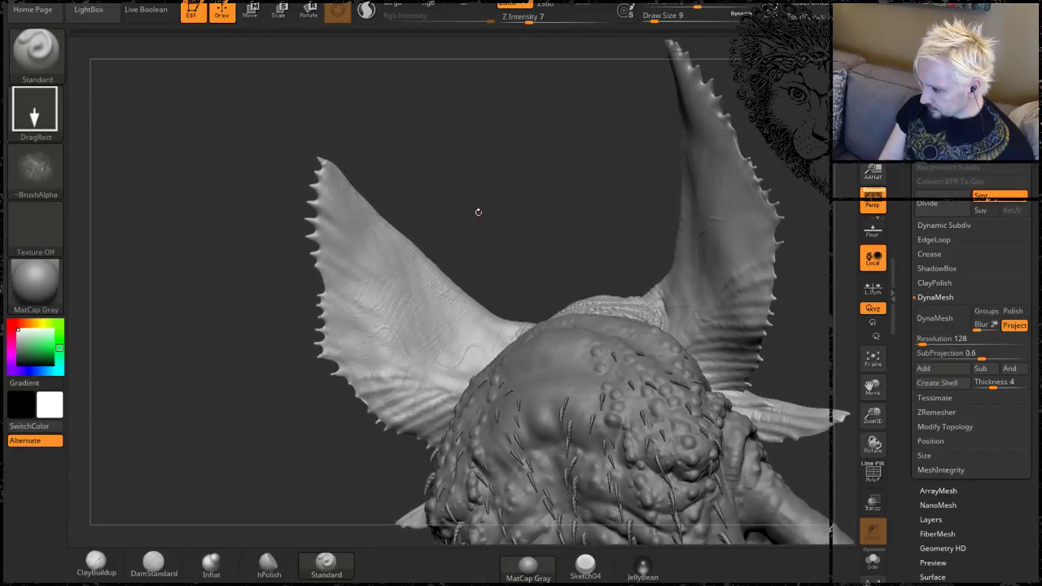
pyautogui.keyDown('alt'); pyautogui.moveTo(284, 390); pyautogui.dragTo(288, 390); pyautogui.keyUp('alt')
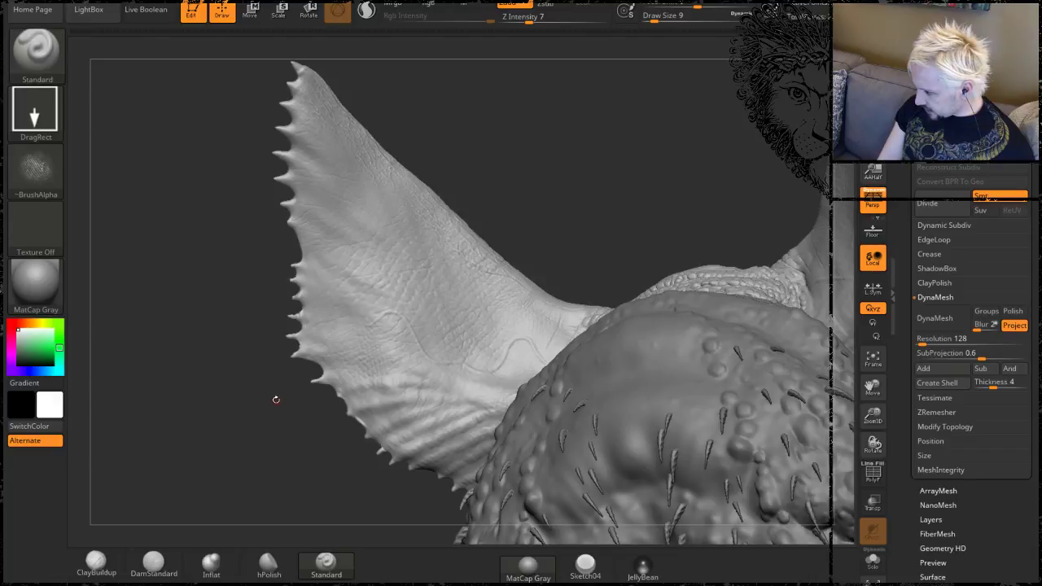
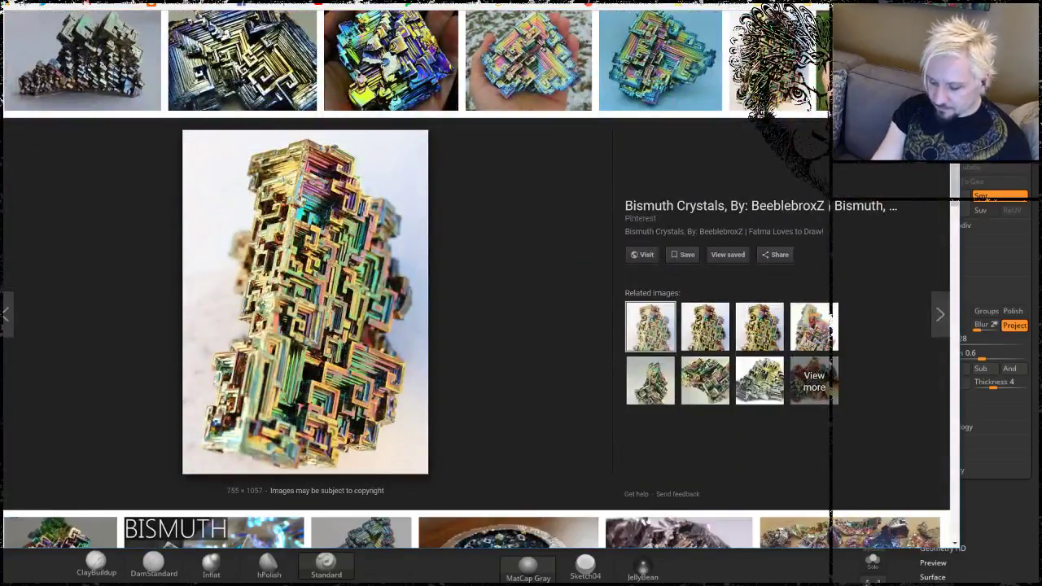
# Switch to the web browser and search Google Images for "ear veins".
pyautogui.write('ear v')
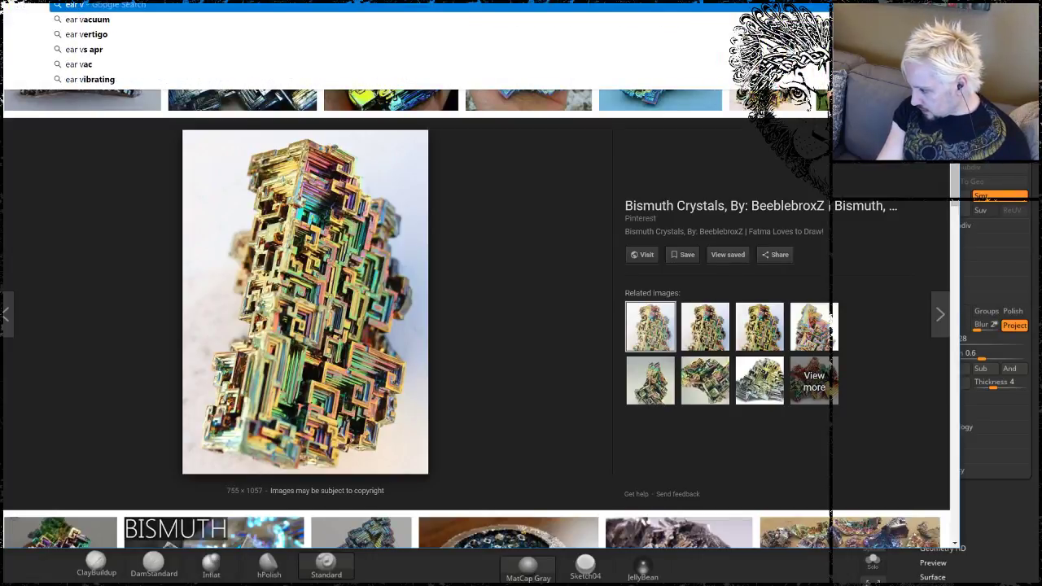
pyautogui.write('eins')
pyautogui.press('Return')
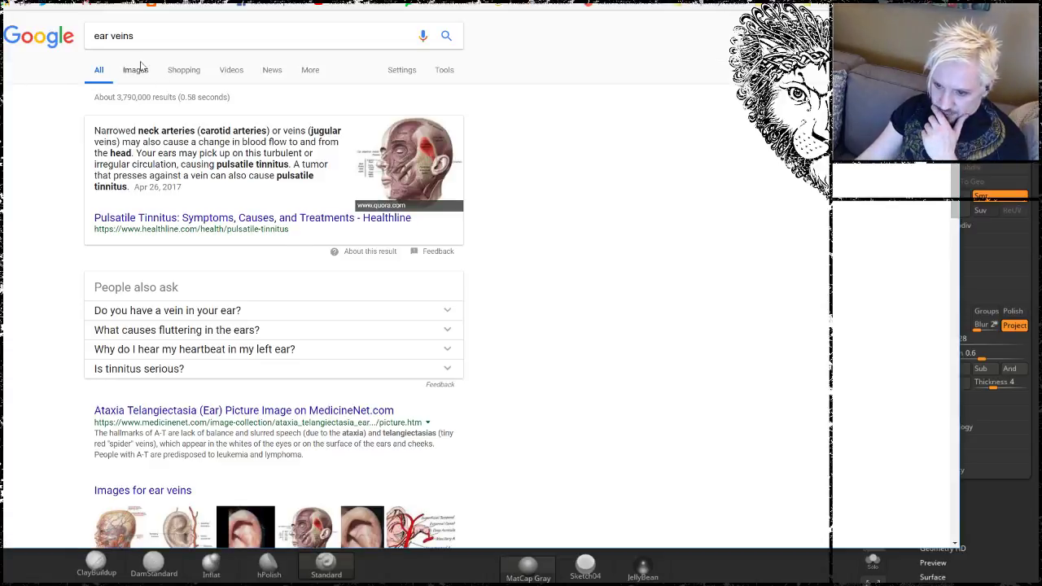
pyautogui.click(142, 74)
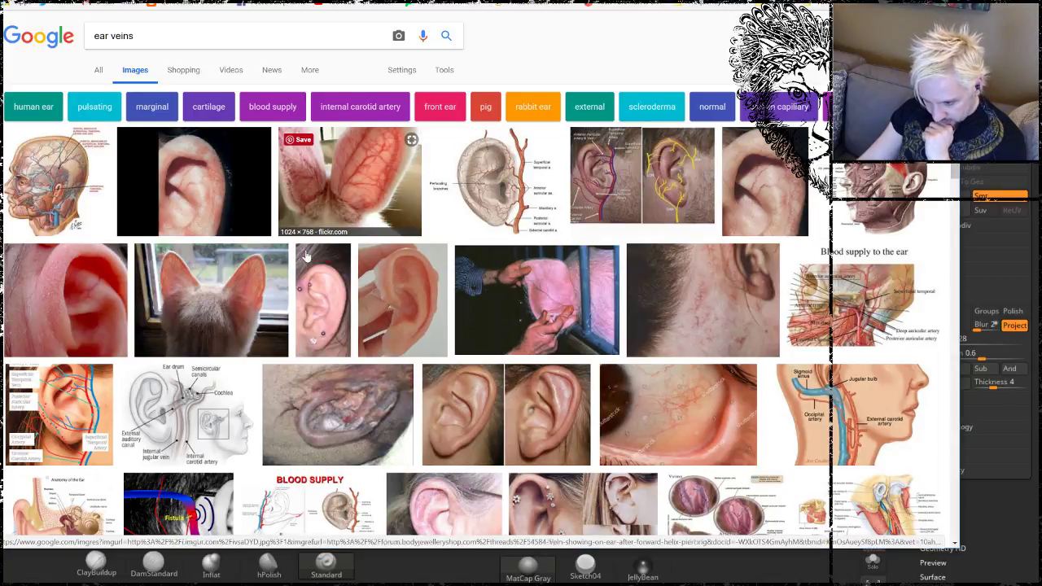
# Examine the vein branching in the cat, pig and bunny ear photos, then switch back to ZBrush.
pyautogui.click(240, 301)
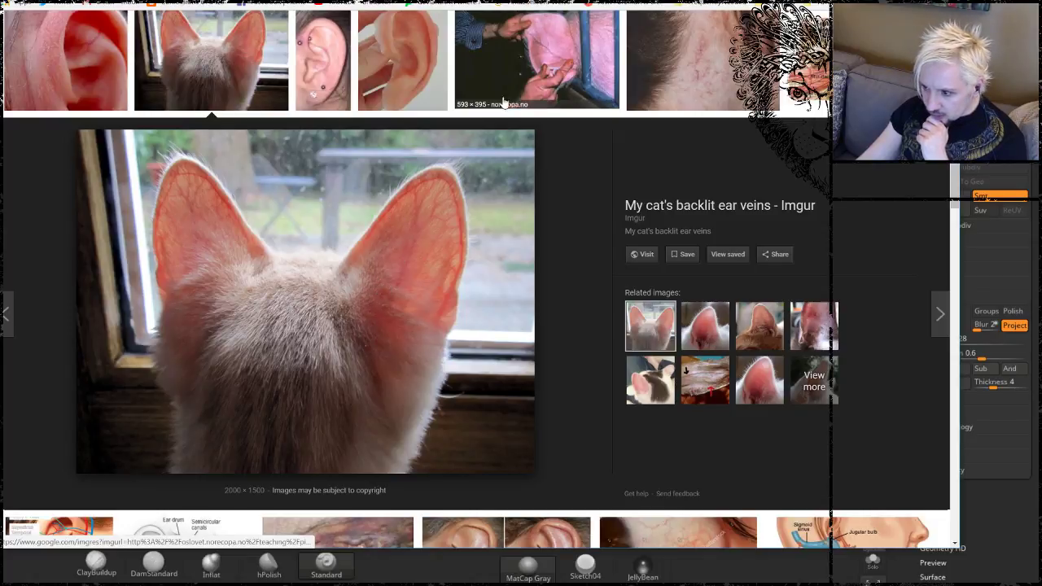
pyautogui.click(537, 91)
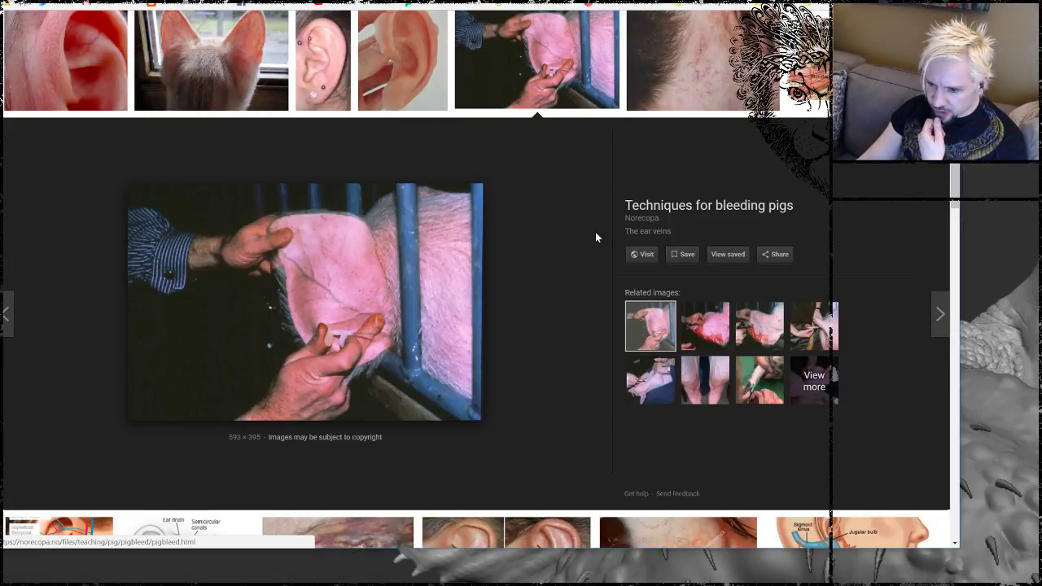
pyautogui.scroll(3, 524, 243)
pyautogui.click(327, 167)
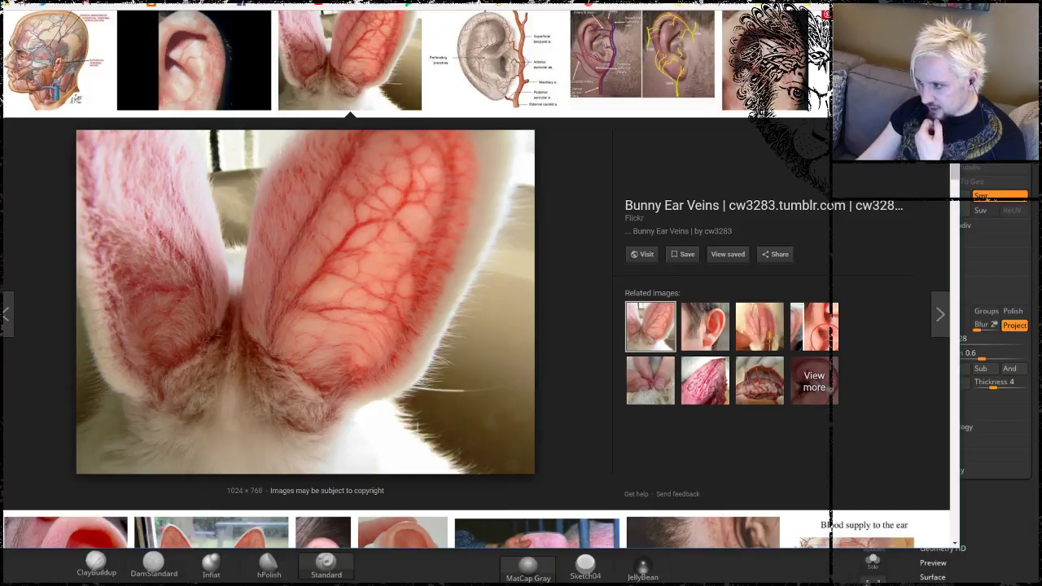
pyautogui.hotkey('alt', 'Tab')
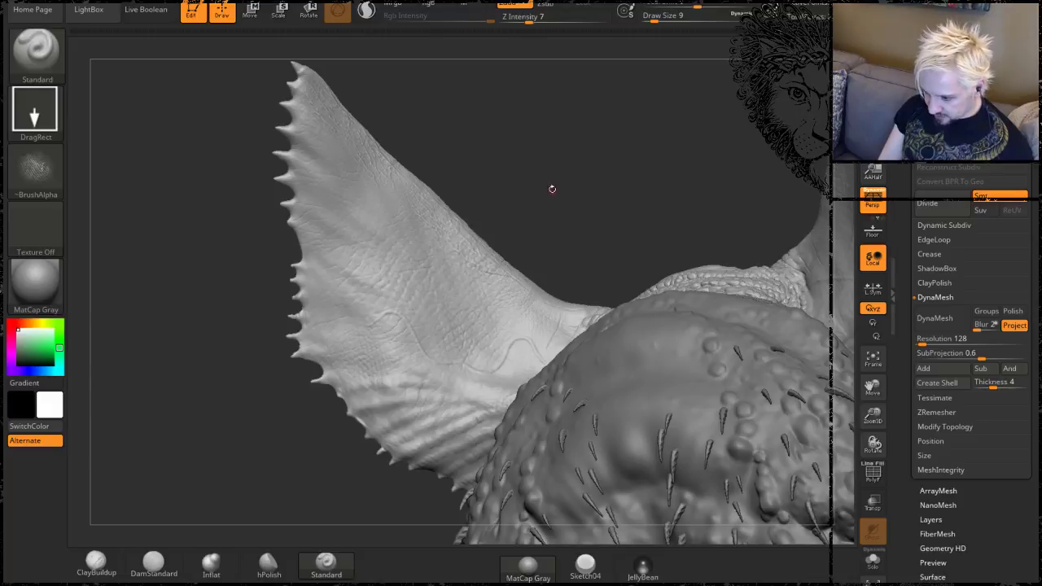
# Lower the brush's Z Intensity to 3 for texturing the back of the opposite frill.
pyautogui.moveTo(551, 189)
pyautogui.mouseDown()
pyautogui.moveTo(570, 204)
pyautogui.moveTo(531, 169)
pyautogui.moveTo(570, 189)
pyautogui.moveTo(616, 170)
pyautogui.moveTo(482, 199)
pyautogui.moveTo(541, 147)
pyautogui.moveTo(460, 175)
pyautogui.moveTo(492, 180)
pyautogui.mouseUp()
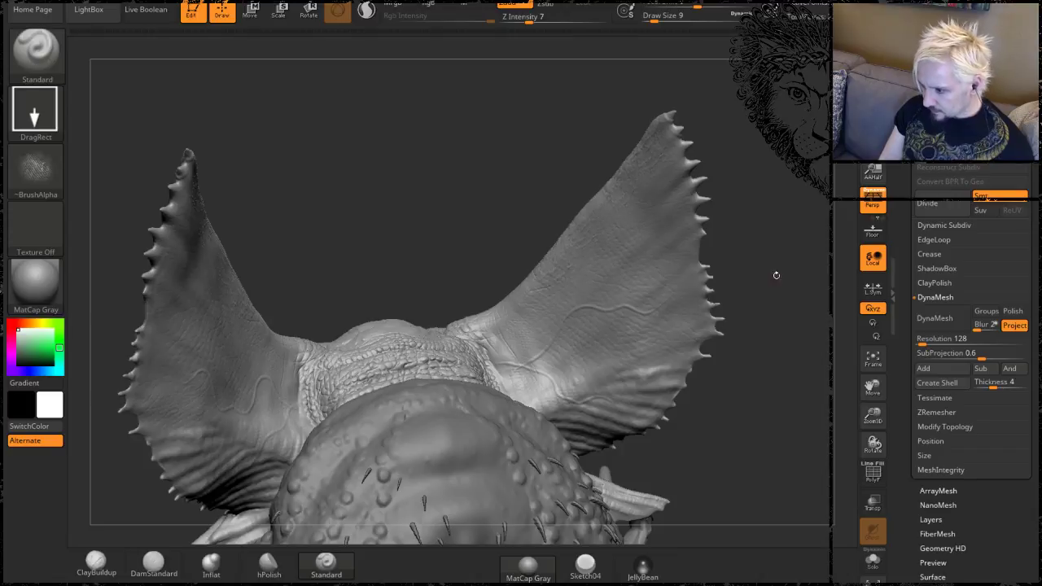
pyautogui.moveTo(777, 275); pyautogui.dragTo(681, 234)
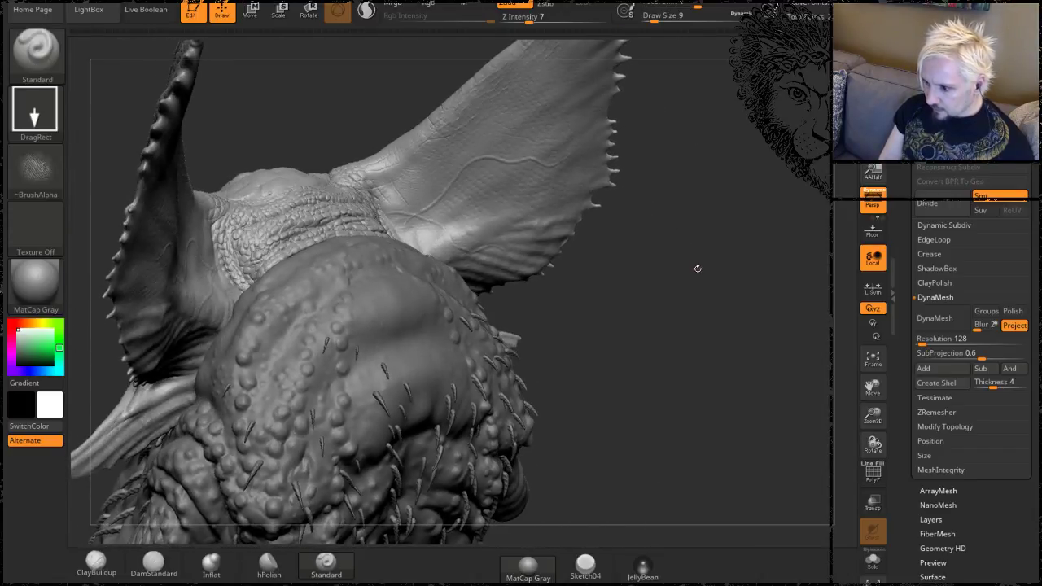
pyautogui.keyDown('alt'); pyautogui.moveTo(697, 268); pyautogui.dragTo(713, 191); pyautogui.keyUp('alt')
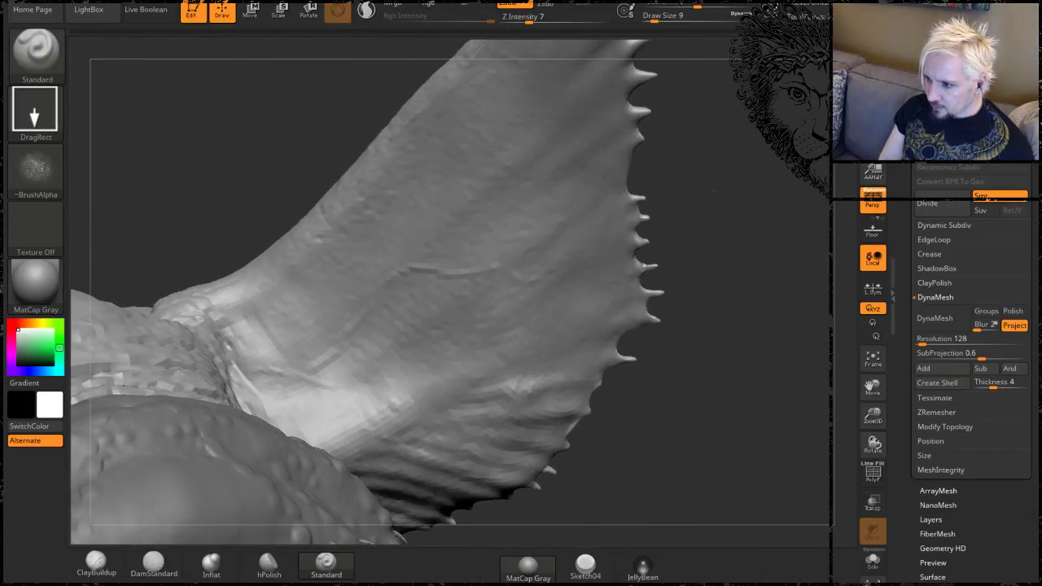
pyautogui.click(519, 22)
pyautogui.write('4')
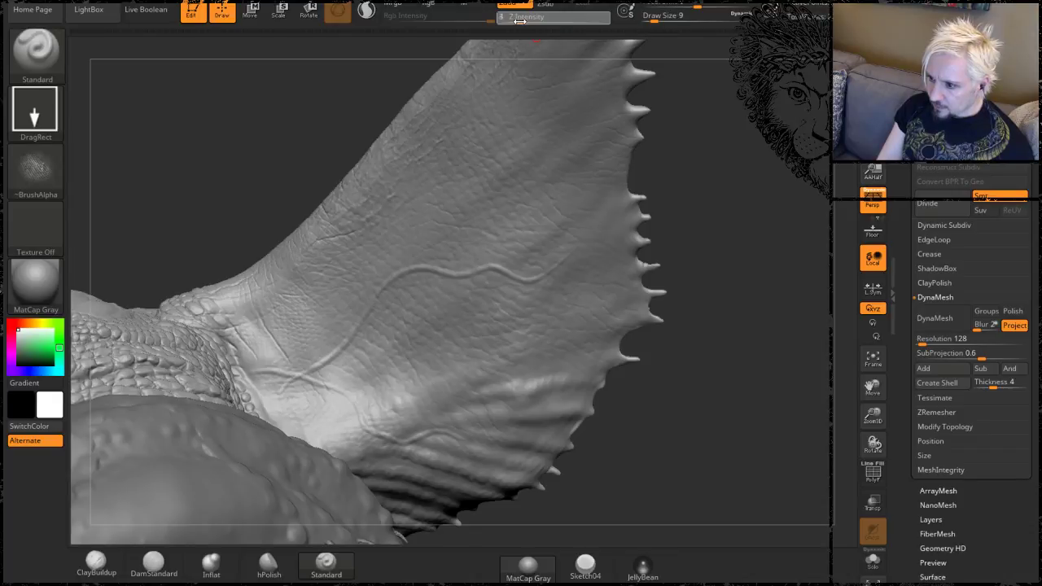
pyautogui.press('Return')
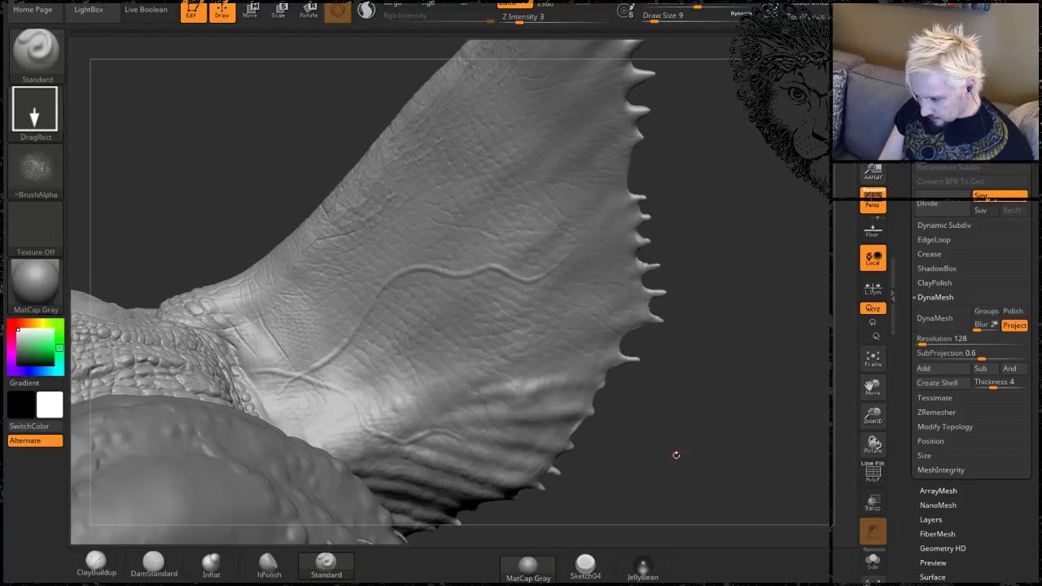
# Set the Z Intensity to 8 and stamp the scaly skin pattern over the ridged lower back of the opposite frill.
pyautogui.moveTo(675, 454)
pyautogui.mouseDown()
pyautogui.moveTo(670, 326)
pyautogui.moveTo(635, 209)
pyautogui.mouseUp()
pyautogui.click(524, 21)
pyautogui.write('5')
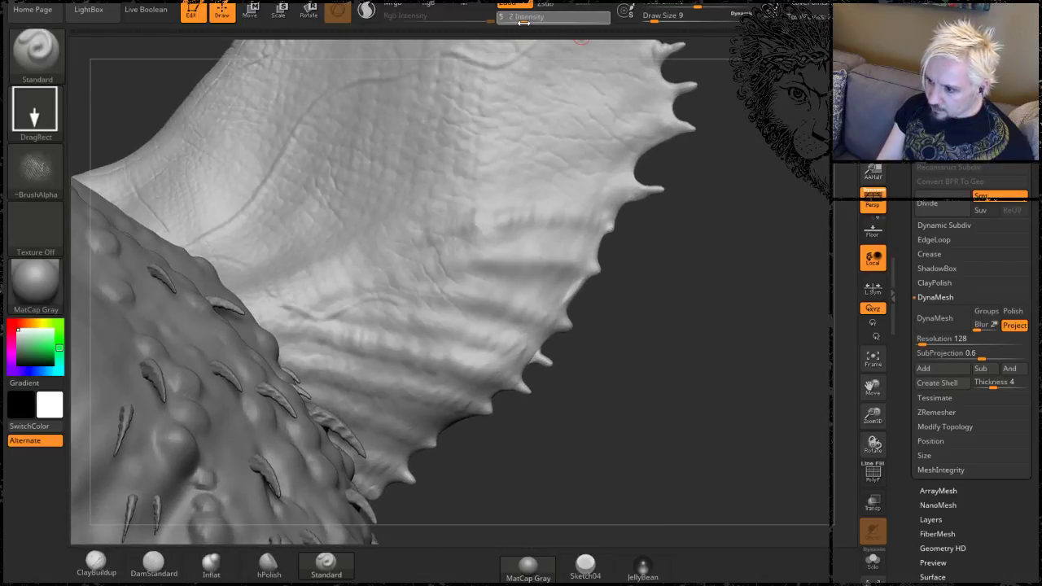
pyautogui.write('8')
pyautogui.press('Return')
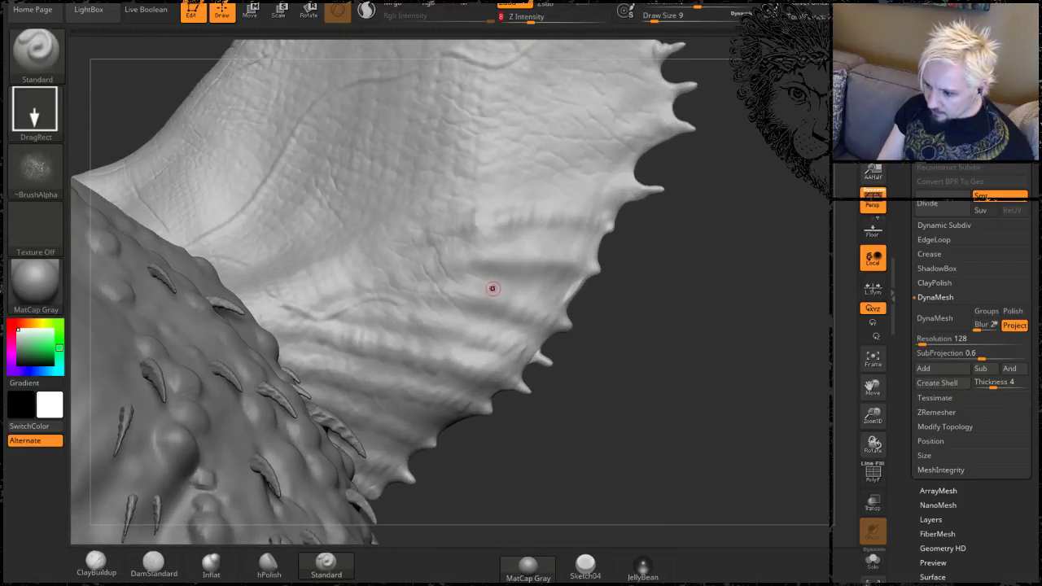
pyautogui.moveTo(486, 281)
pyautogui.mouseDown()
pyautogui.moveTo(642, 314)
pyautogui.moveTo(656, 369)
pyautogui.mouseUp()
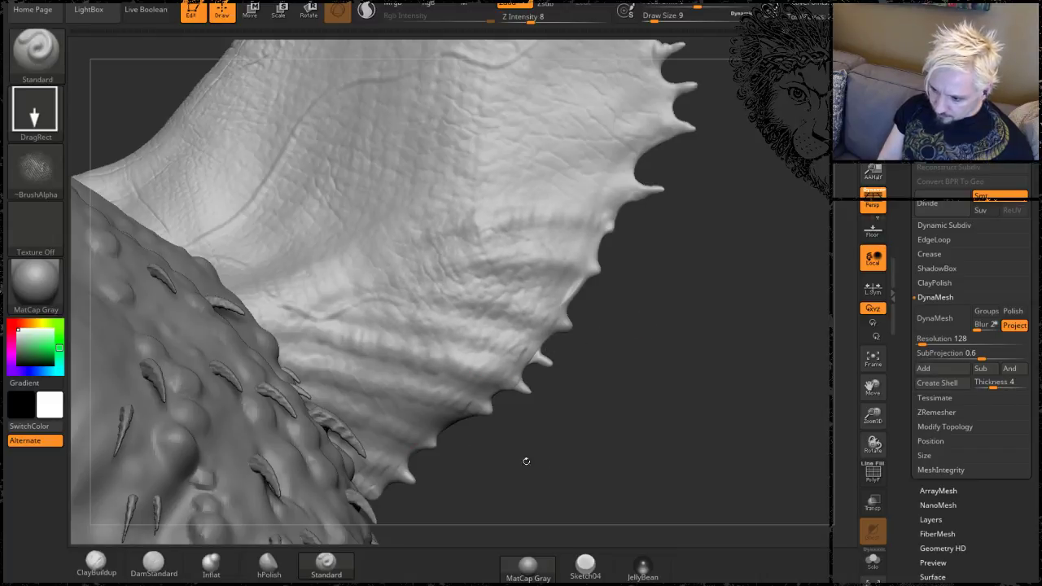
pyautogui.moveTo(525, 461); pyautogui.dragTo(379, 459)
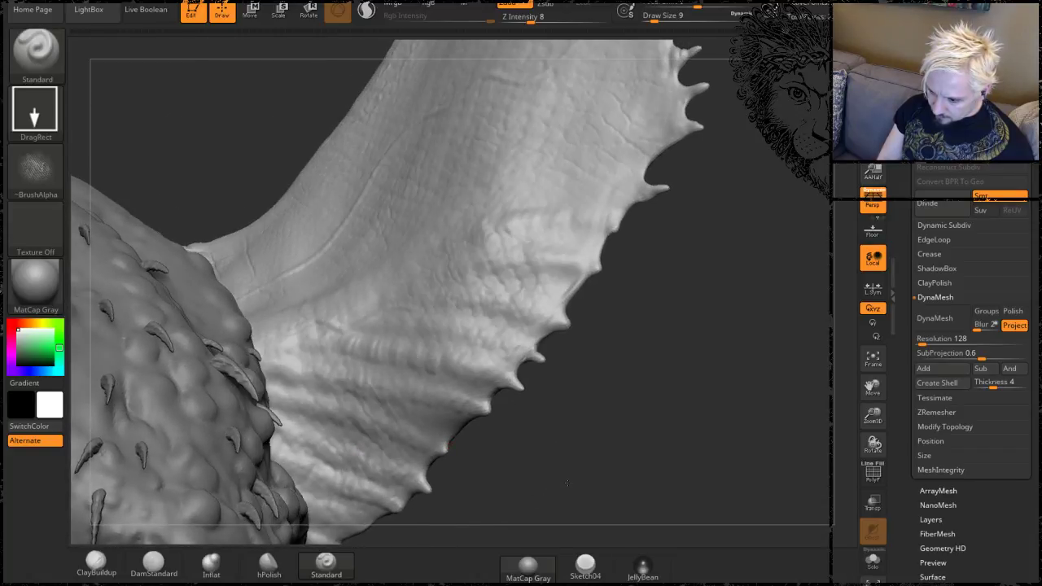
pyautogui.moveTo(663, 314)
pyautogui.mouseDown()
pyautogui.moveTo(663, 383)
pyautogui.moveTo(705, 273)
pyautogui.moveTo(738, 305)
pyautogui.moveTo(709, 345)
pyautogui.mouseUp()
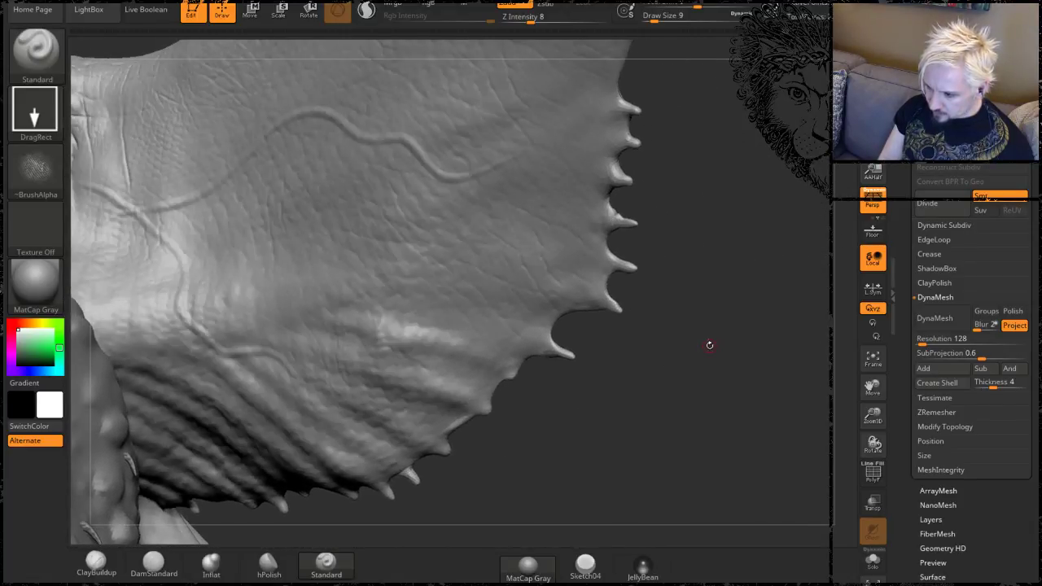
# Stamp the skin pattern beside the spiked outer edge of the frill's back and undo the last stamp.
pyautogui.moveTo(739, 290); pyautogui.dragTo(587, 286)
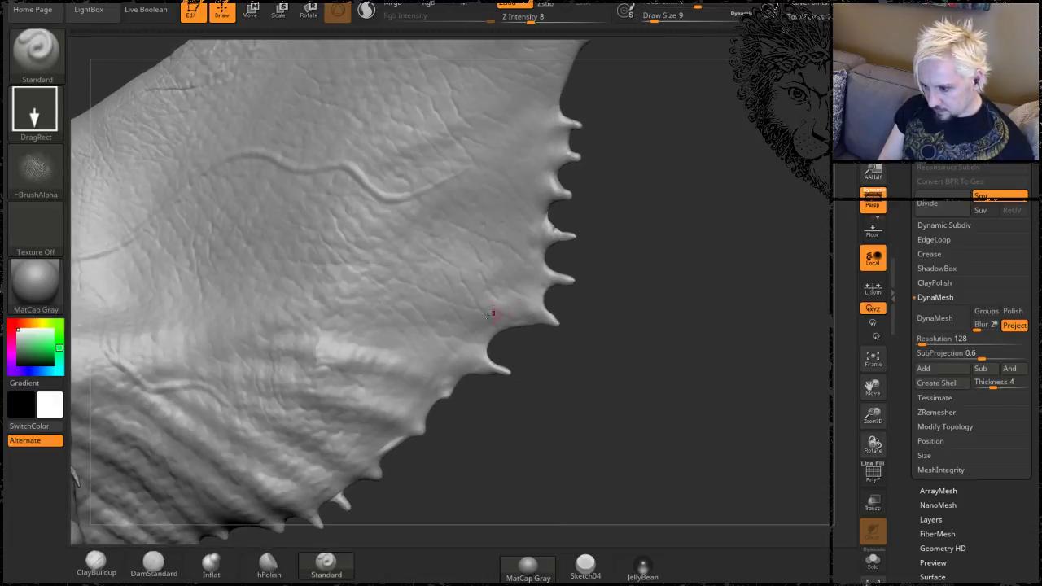
pyautogui.moveTo(609, 237); pyautogui.dragTo(457, 282)
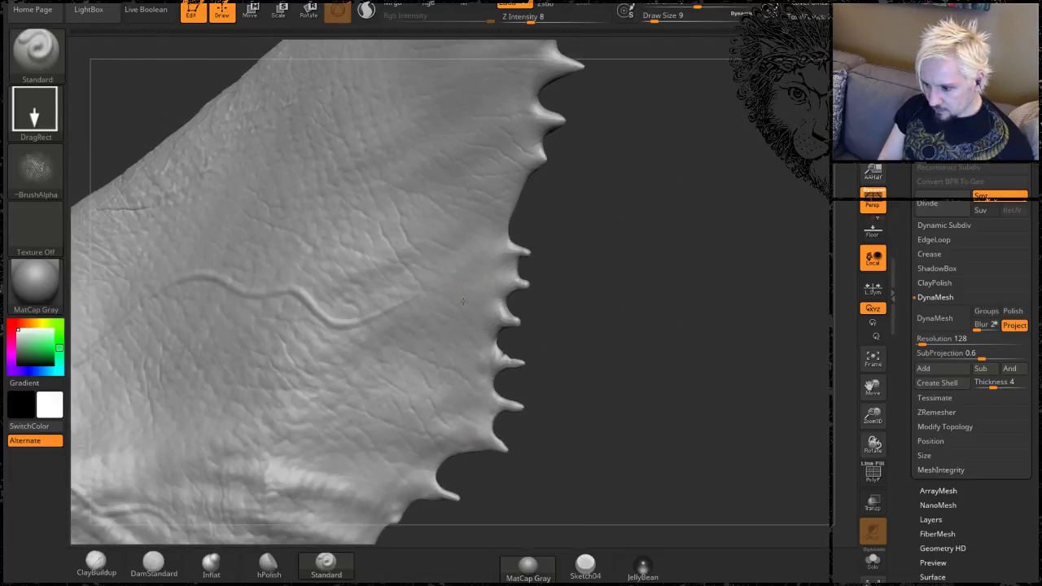
pyautogui.moveTo(486, 371); pyautogui.dragTo(588, 368)
pyautogui.hotkey('ctrl', 'z')
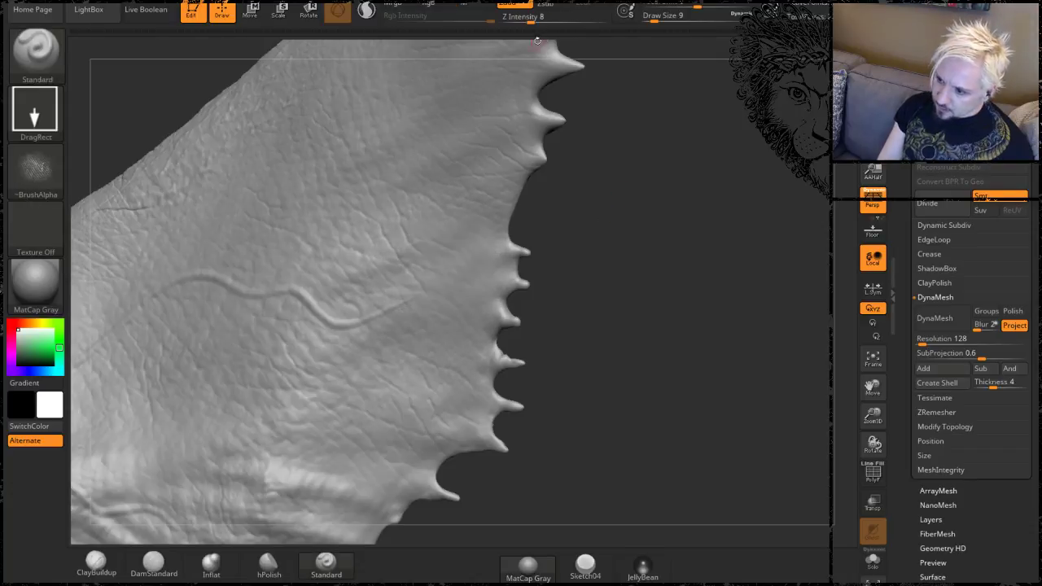
# Reduce the Z Intensity to 3 and stamp finer skin texture along the outer edge and up toward the frill's tip.
pyautogui.moveTo(541, 22); pyautogui.dragTo(522, 22)
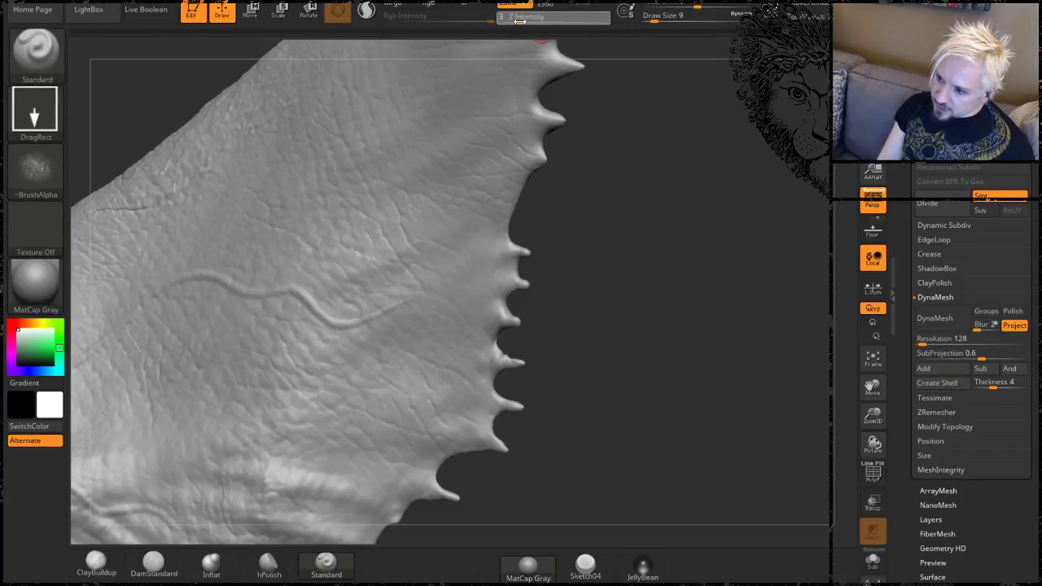
pyautogui.moveTo(621, 268); pyautogui.dragTo(597, 273)
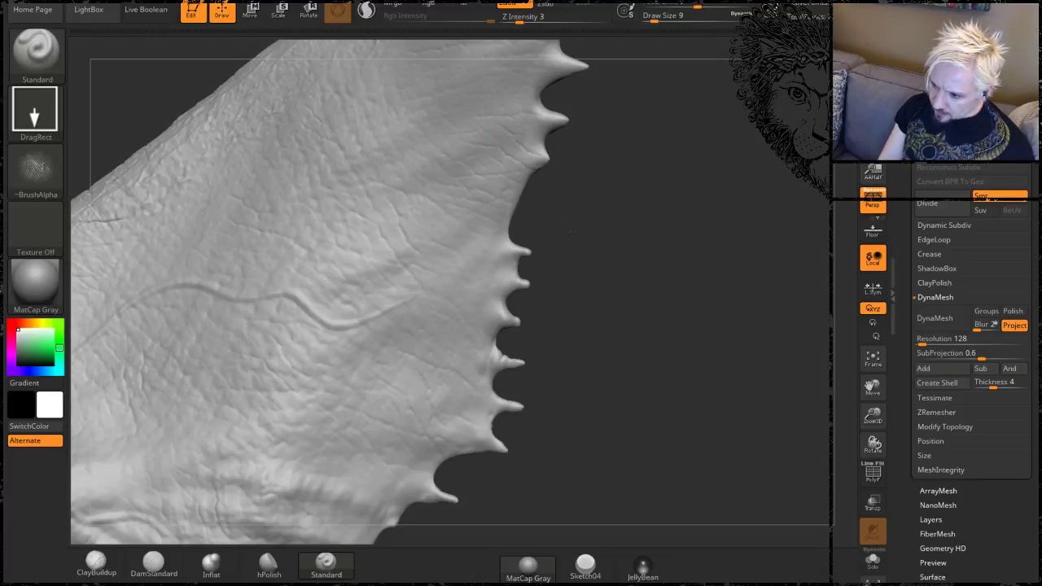
pyautogui.moveTo(675, 189); pyautogui.dragTo(494, 175)
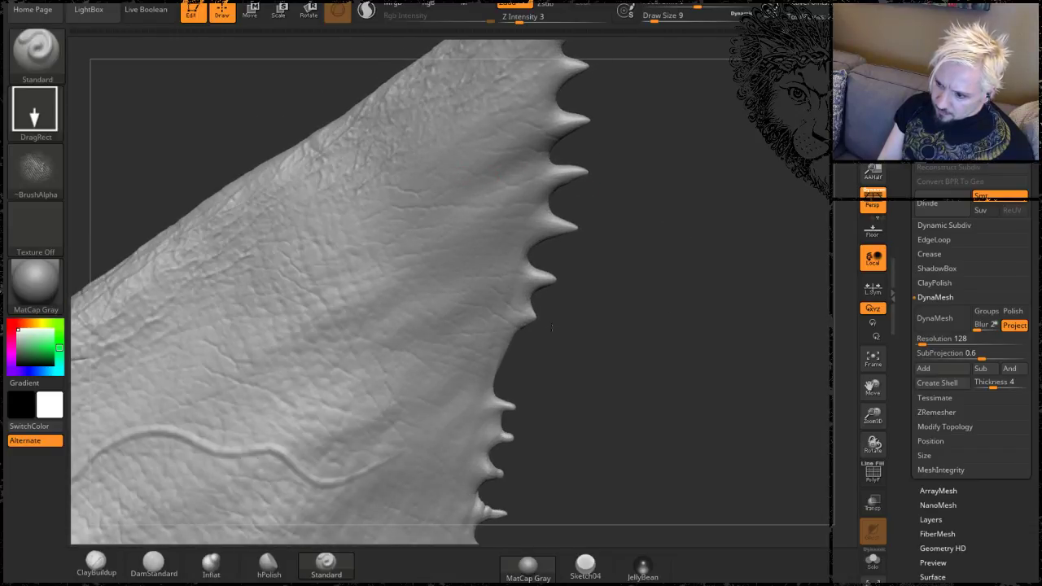
pyautogui.moveTo(702, 151); pyautogui.dragTo(391, 252)
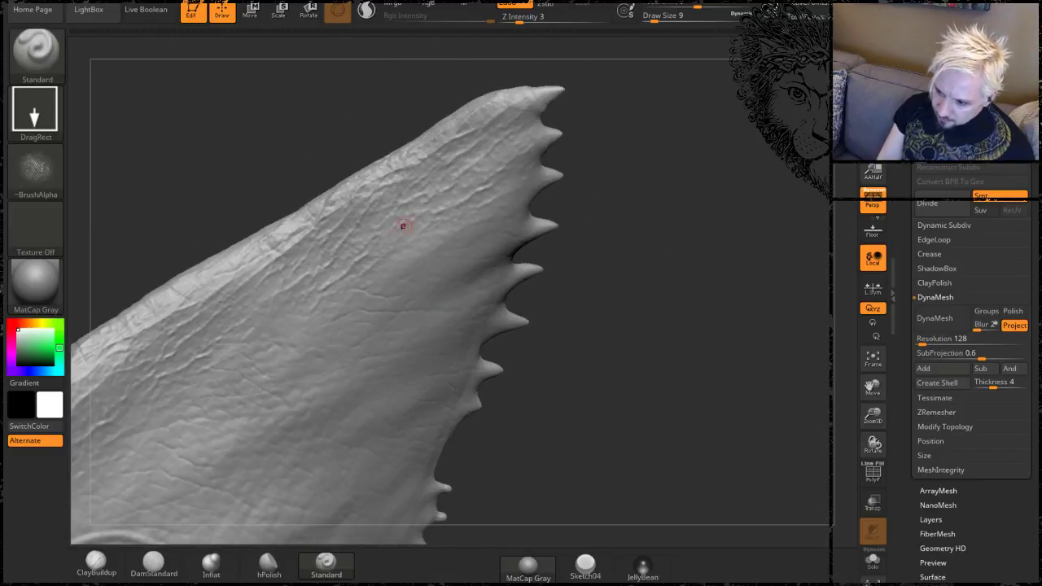
# Enlarge the brush's Draw Size to 41 and smooth down the skin texture on the frill's back near the tip.
pyautogui.press('shift')
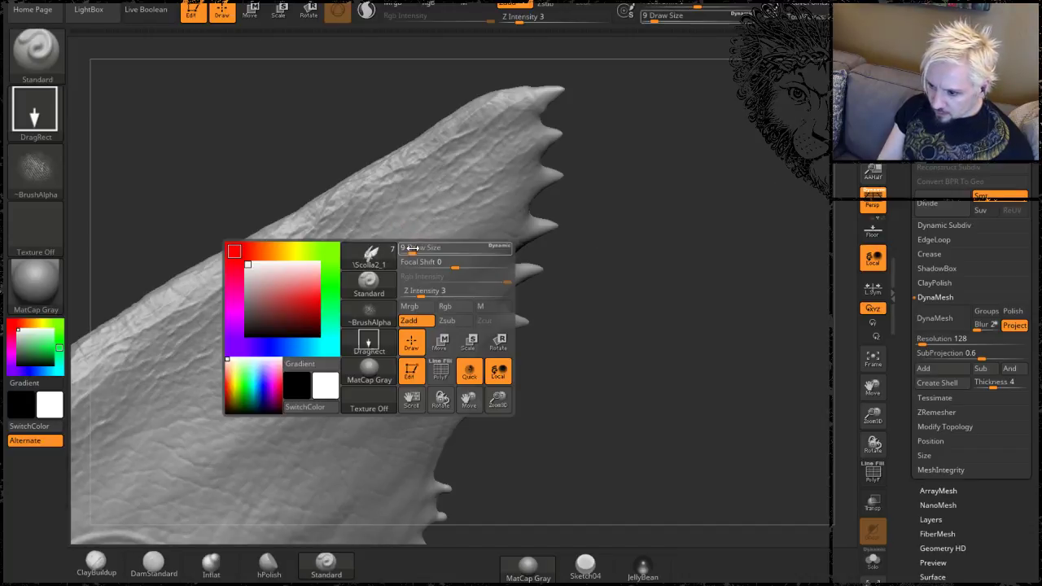
pyautogui.press('space')
pyautogui.moveTo(411, 249); pyautogui.dragTo(421, 253)
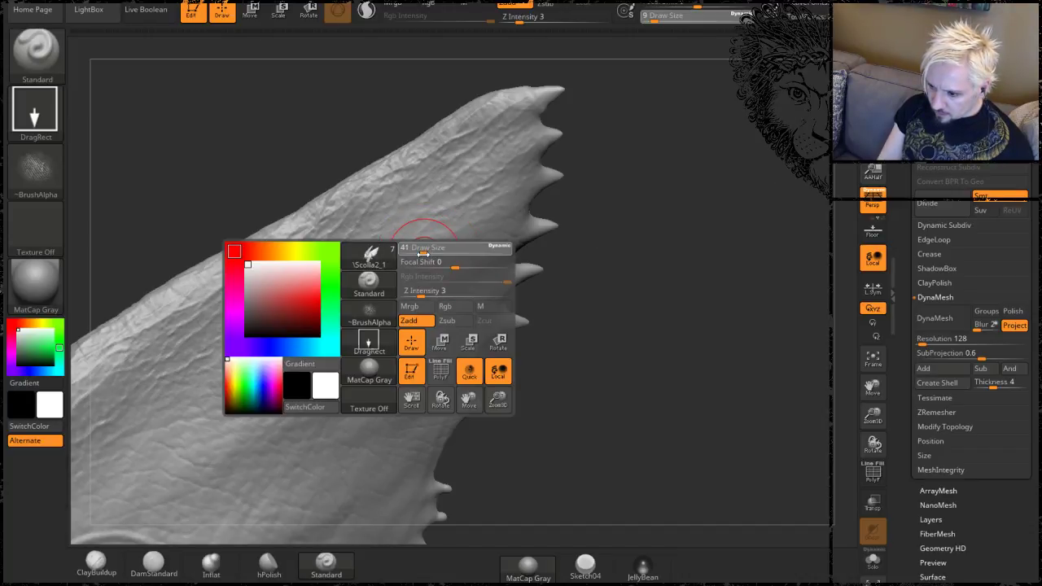
pyautogui.moveTo(603, 190)
pyautogui.mouseDown()
pyautogui.moveTo(699, 227)
pyautogui.moveTo(323, 269)
pyautogui.mouseUp()
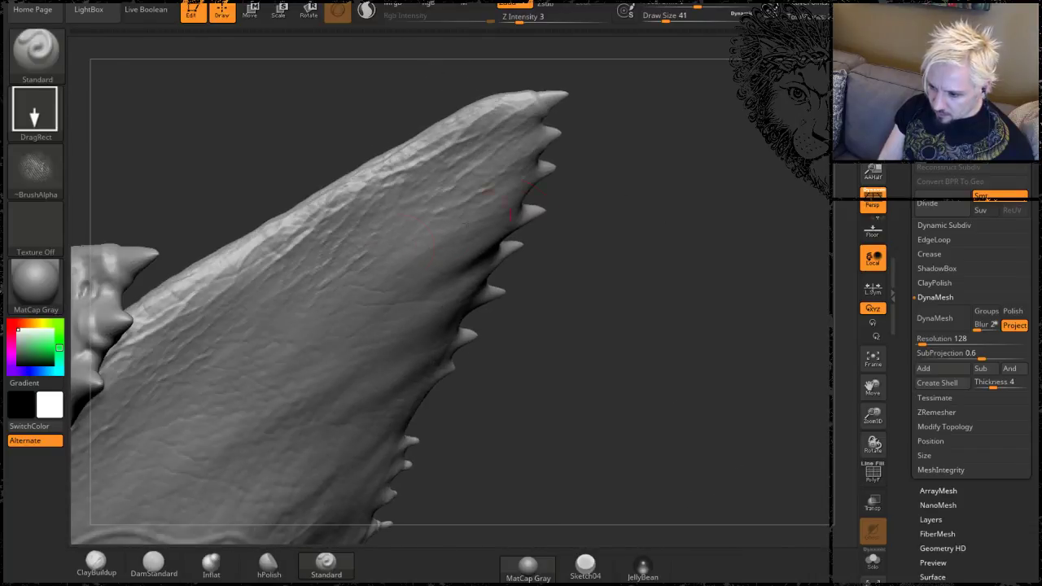
pyautogui.press('shift')
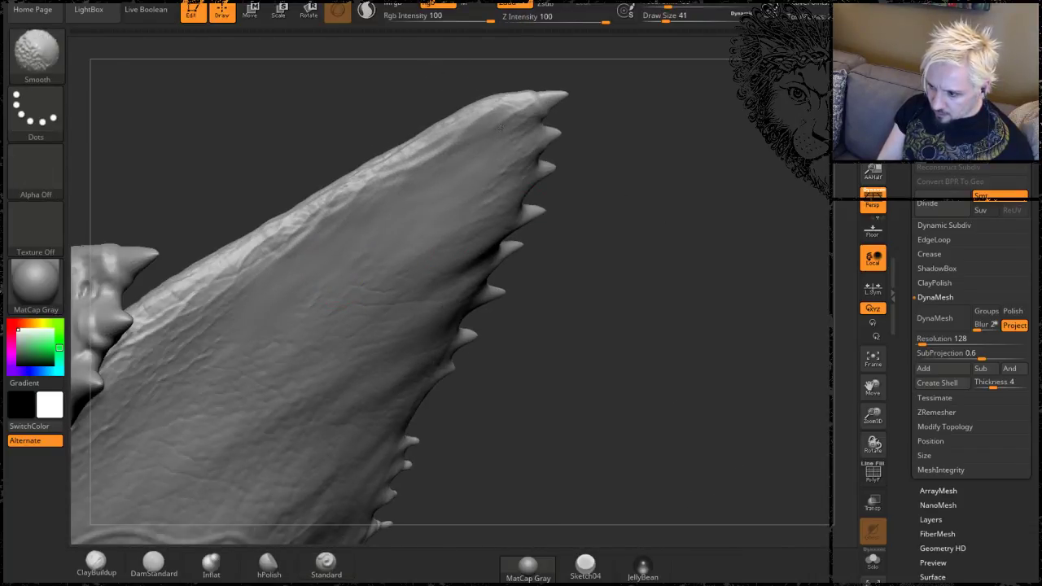
# Check the frill's ridged front, then smooth the texture on its back beside the thick leading edge toward the middle.
pyautogui.moveTo(276, 151); pyautogui.dragTo(582, 208)
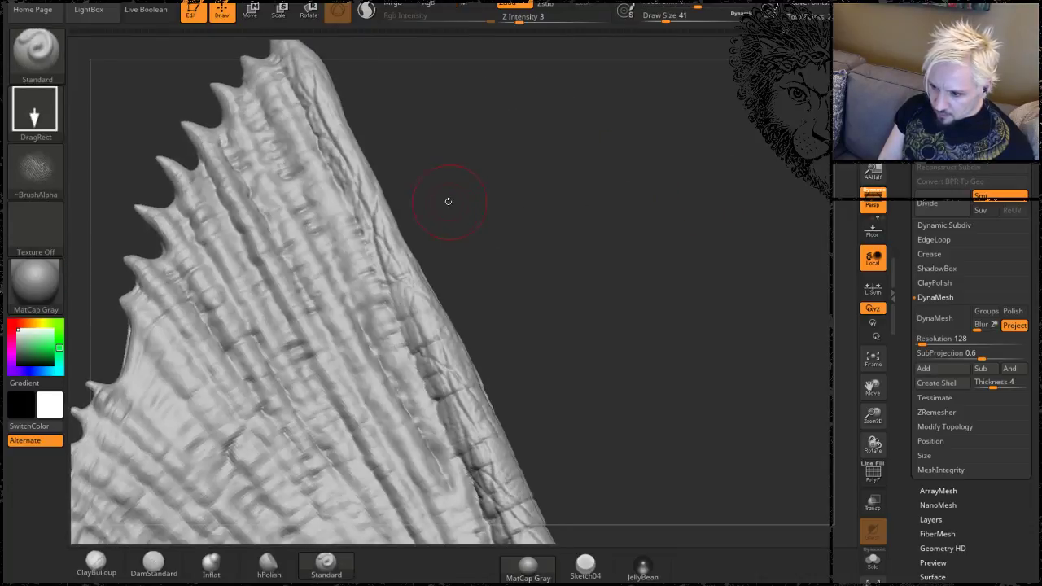
pyautogui.moveTo(354, 177); pyautogui.dragTo(500, 182)
pyautogui.press('ctrl')
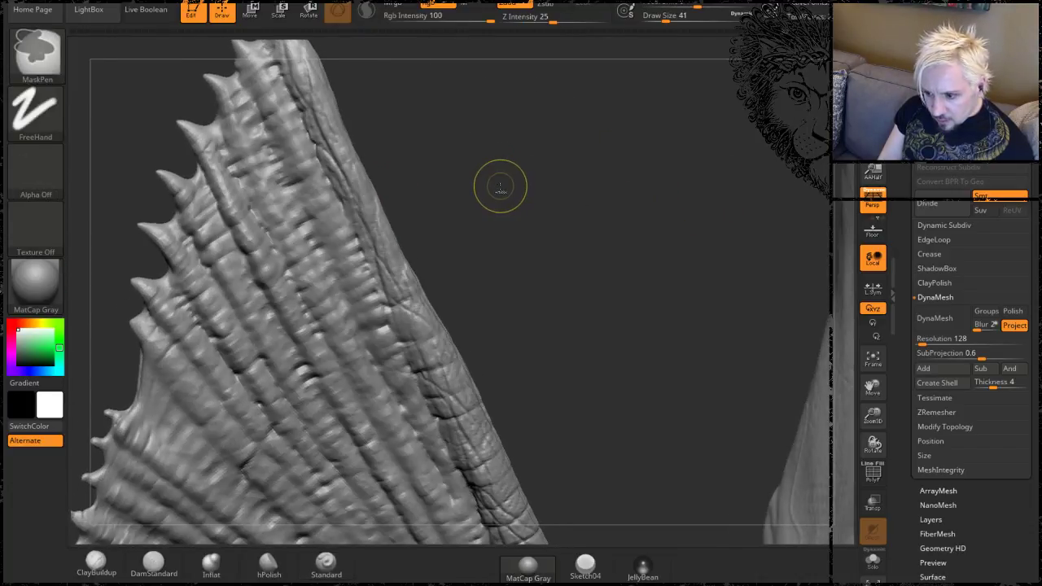
pyautogui.moveTo(600, 260)
pyautogui.mouseDown()
pyautogui.moveTo(528, 164)
pyautogui.moveTo(349, 274)
pyautogui.mouseUp()
pyautogui.press('shift')
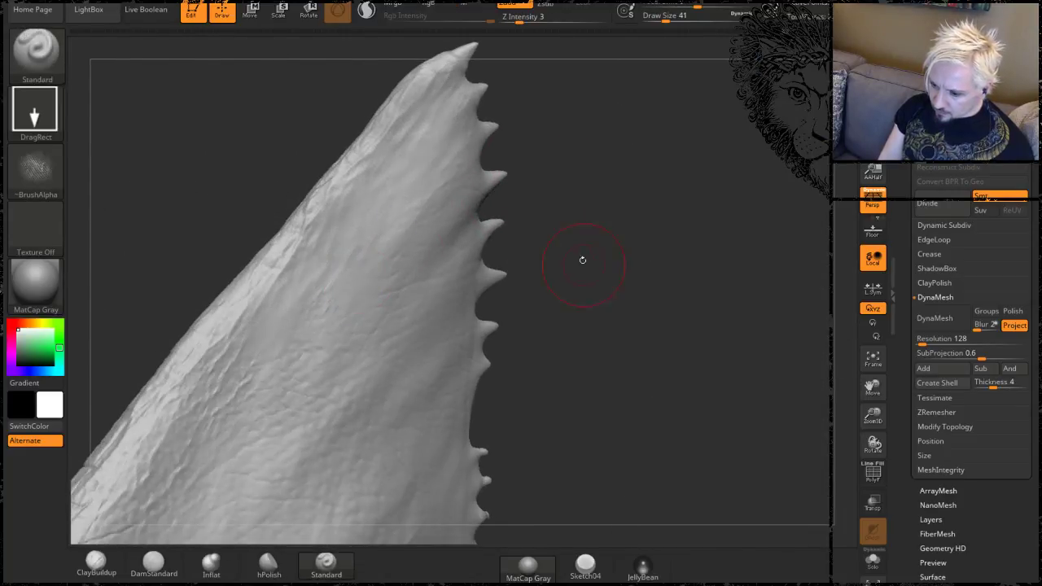
pyautogui.keyDown('alt'); pyautogui.moveTo(581, 261); pyautogui.dragTo(598, 176); pyautogui.keyUp('alt')
pyautogui.keyDown('shift'); pyautogui.moveTo(264, 319); pyautogui.dragTo(241, 294); pyautogui.keyUp('shift')
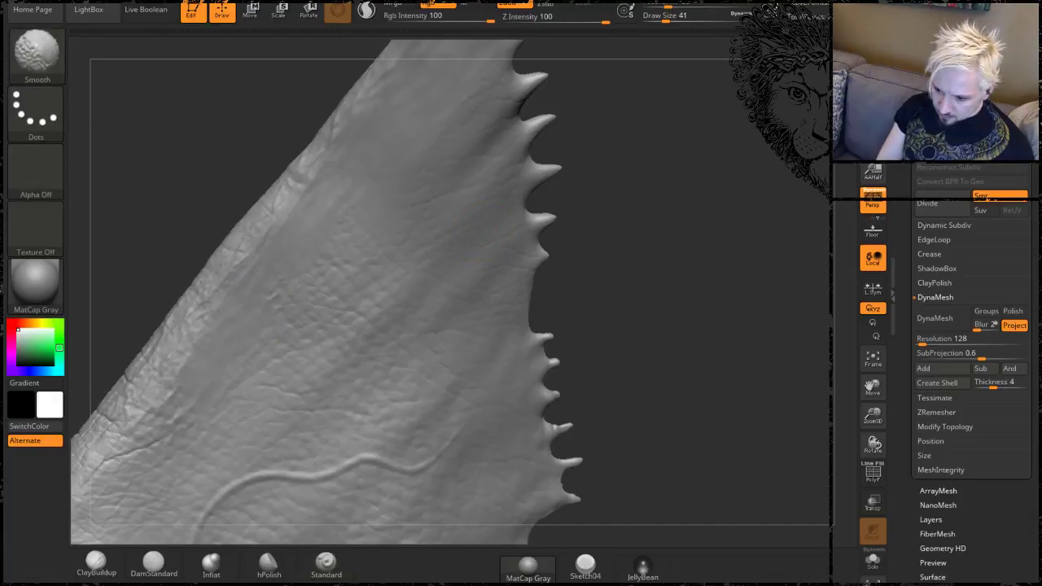
pyautogui.hotkey('shift', 'd')
# Soften the skin texture on the back of the opposite frill, between its thick leading edge and the raised vein.
pyautogui.moveTo(684, 166); pyautogui.dragTo(584, 286)
pyautogui.moveTo(413, 378)
pyautogui.mouseDown()
pyautogui.moveTo(158, 366)
pyautogui.moveTo(242, 228)
pyautogui.moveTo(476, 205)
pyautogui.moveTo(418, 216)
pyautogui.moveTo(373, 205)
pyautogui.moveTo(521, 326)
pyautogui.mouseUp()
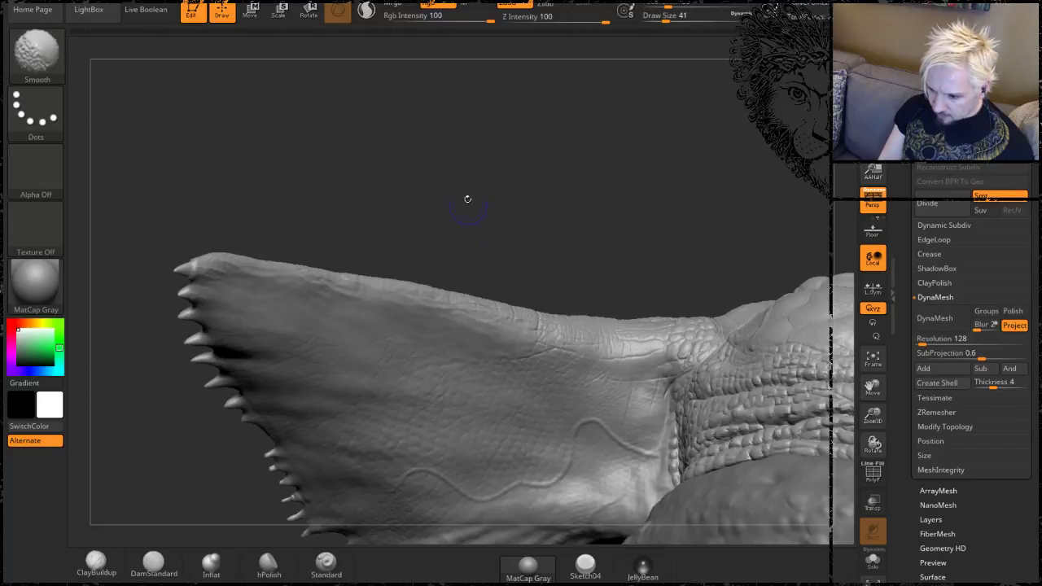
pyautogui.moveTo(465, 204); pyautogui.dragTo(478, 194)
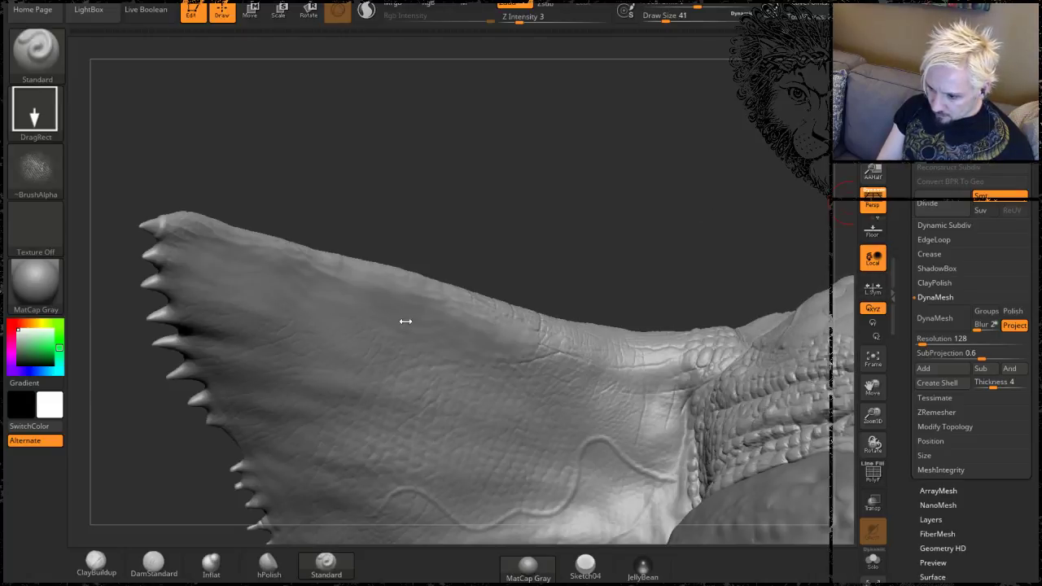
pyautogui.press('shift')
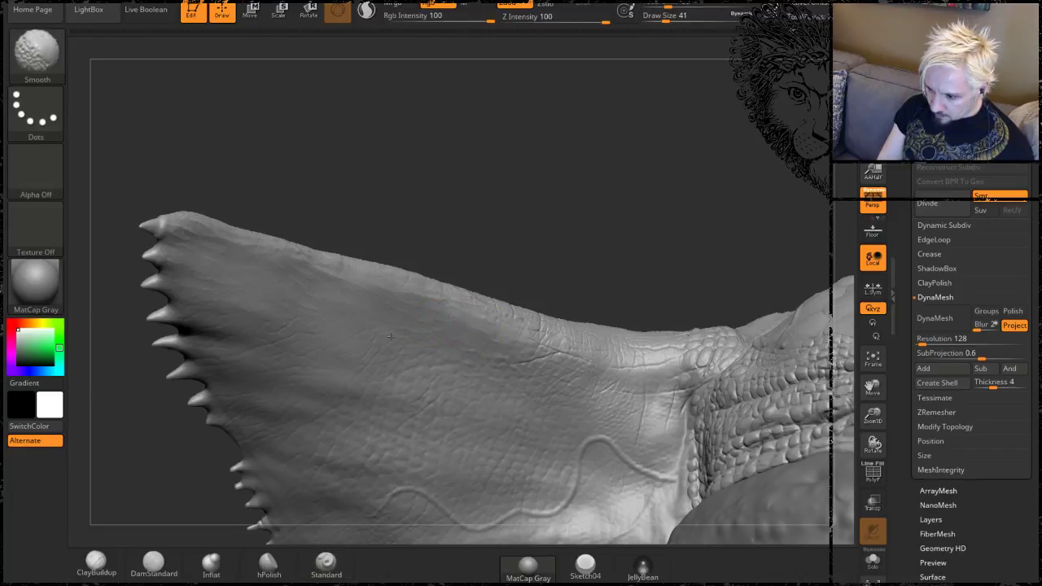
pyautogui.moveTo(611, 191)
pyautogui.mouseDown()
pyautogui.moveTo(391, 203)
pyautogui.moveTo(467, 186)
pyautogui.moveTo(549, 200)
pyautogui.mouseUp()
pyautogui.press('shift')
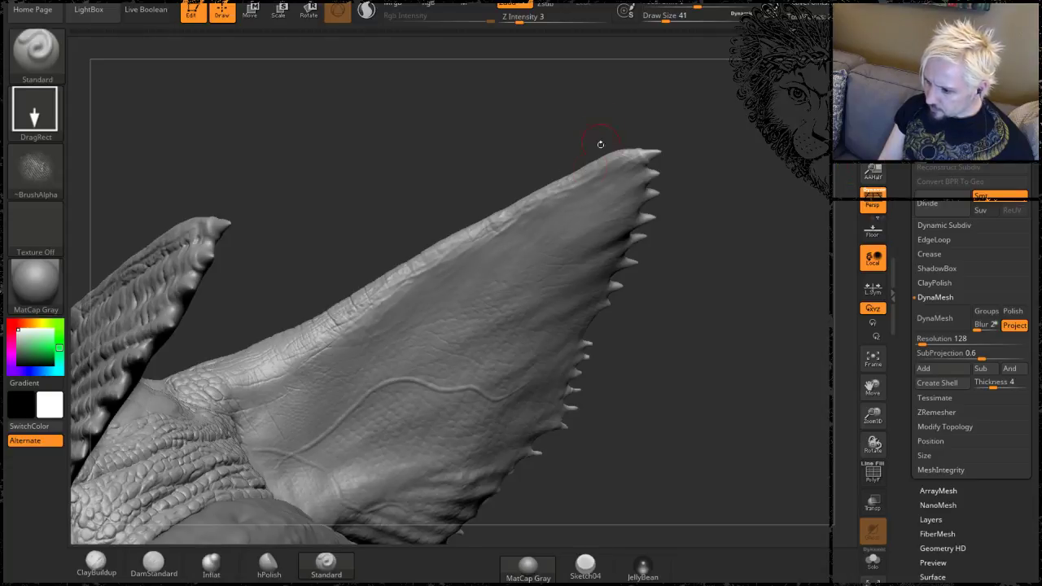
# Blend the smoothed upper area of the frill's back into the surrounding scaly texture, checking both frills.
pyautogui.press('shift')
pyautogui.press('shift')
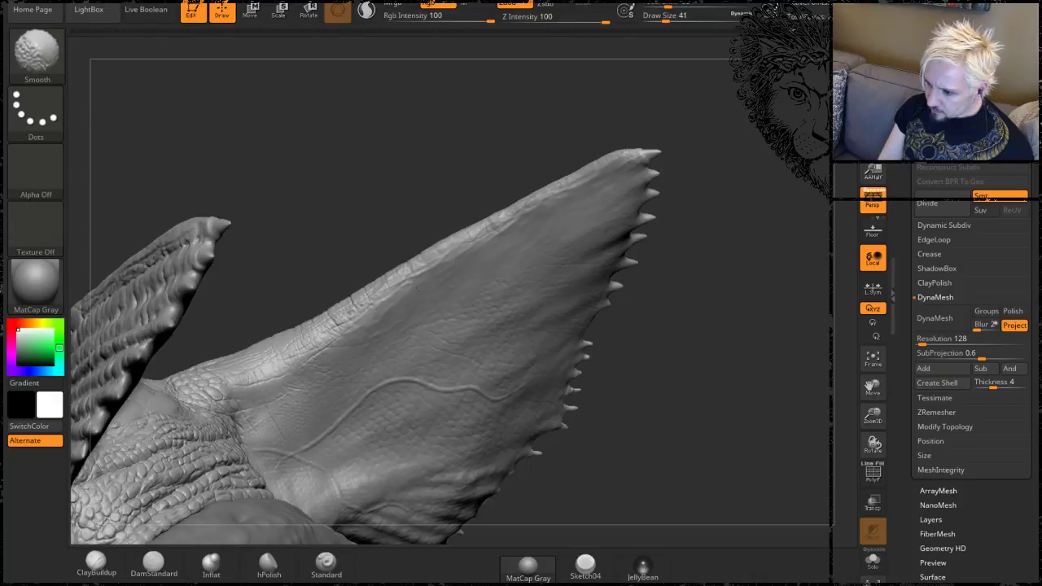
pyautogui.moveTo(399, 161); pyautogui.dragTo(537, 187)
pyautogui.press('shift')
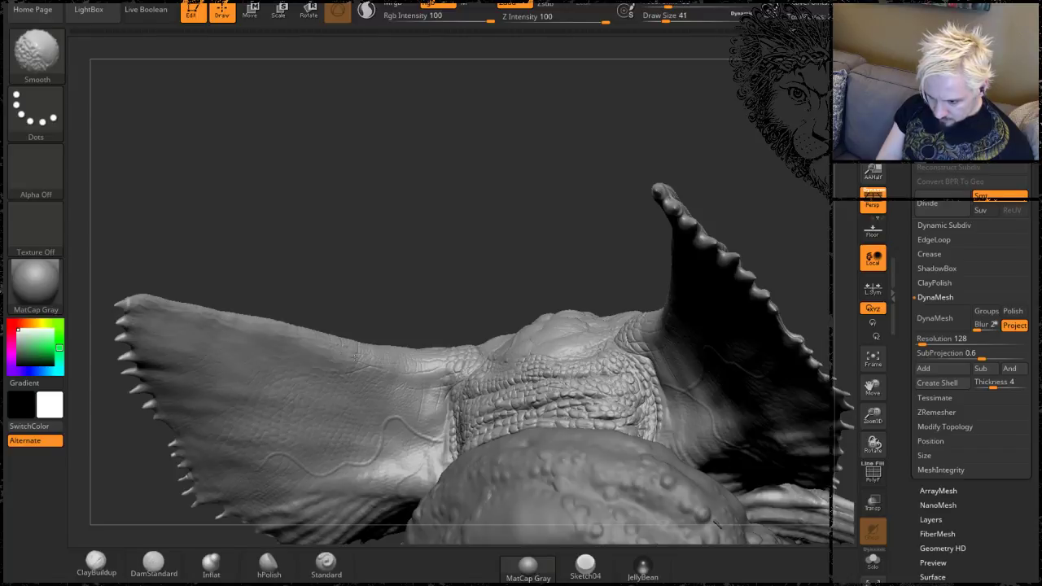
pyautogui.moveTo(431, 232)
pyautogui.keyDown('alt'); pyautogui.mouseDown()
pyautogui.moveTo(400, 225)
pyautogui.moveTo(516, 179)
pyautogui.moveTo(526, 159)
pyautogui.mouseUp(); pyautogui.keyUp('alt')
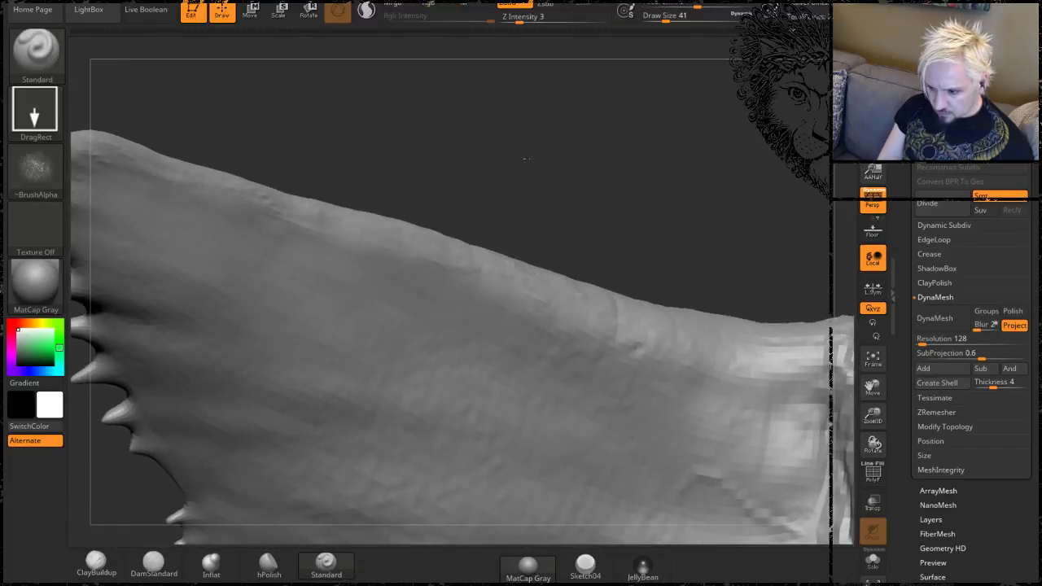
pyautogui.press('shift')
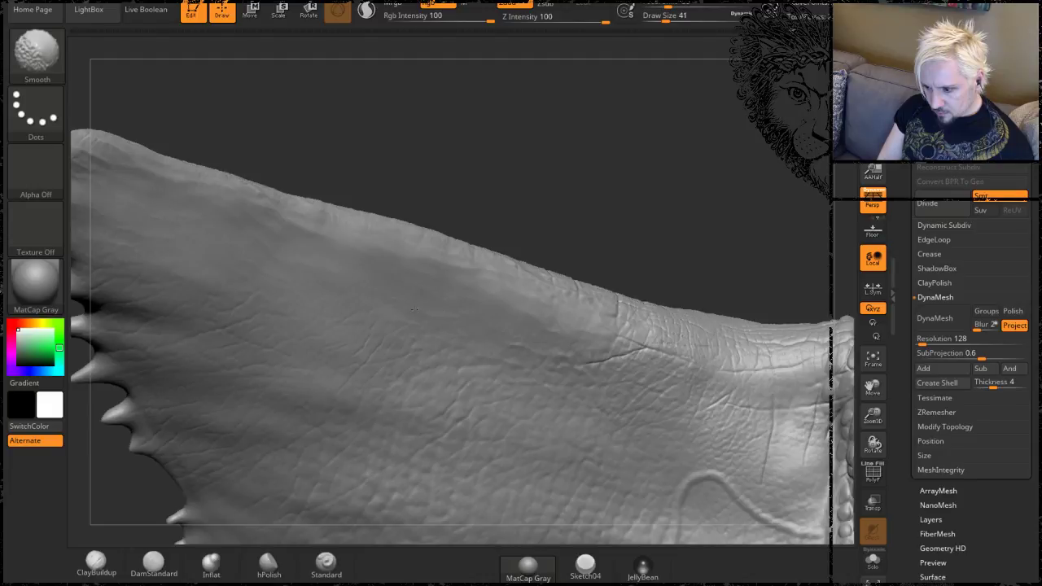
pyautogui.moveTo(635, 228); pyautogui.dragTo(607, 186)
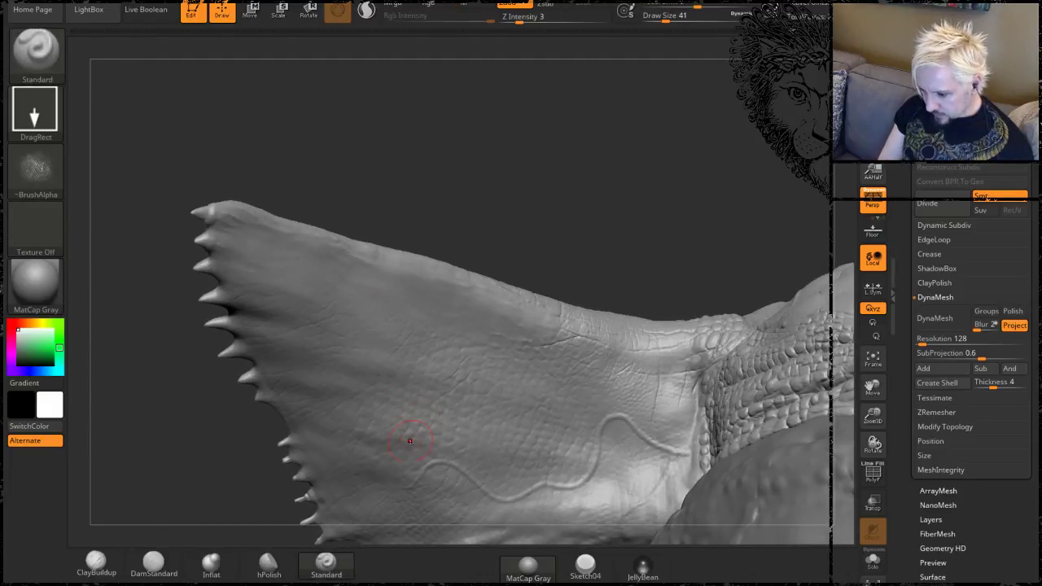
# Try the Leathery Skin88 alpha on the back of the frill.
pyautogui.click(35, 170)
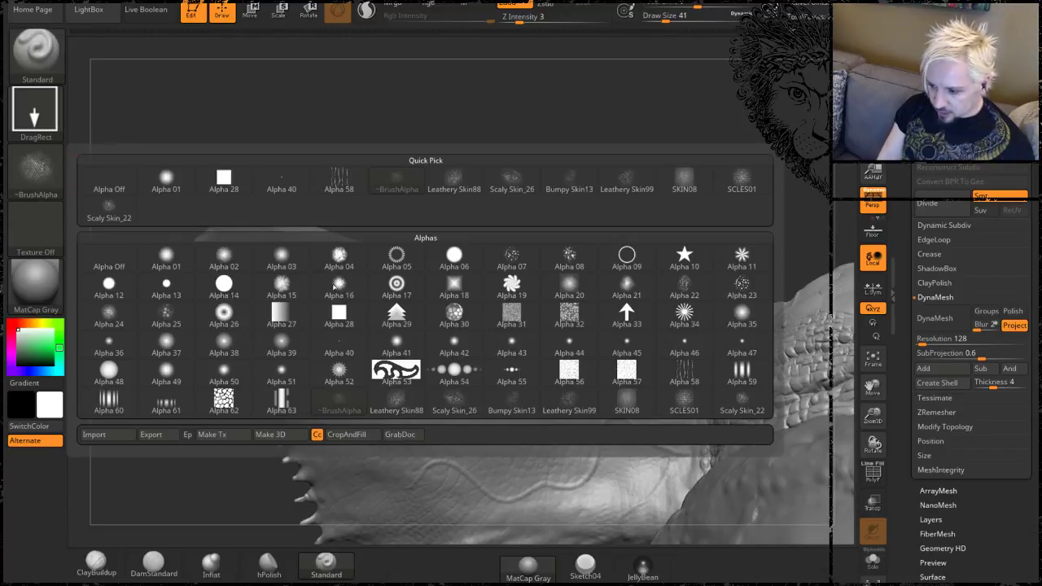
pyautogui.moveTo(467, 369)
pyautogui.moveTo(418, 400)
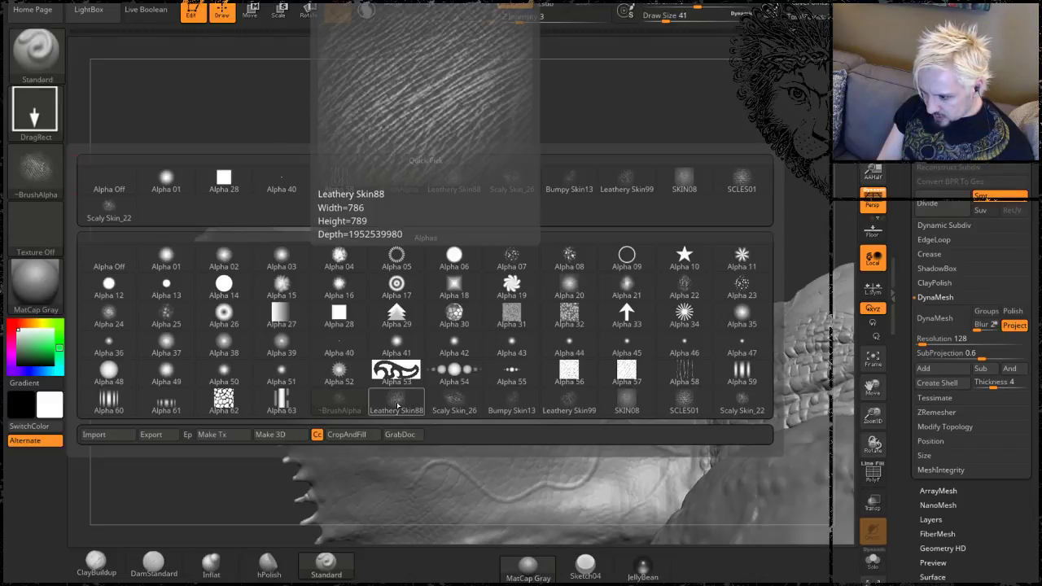
pyautogui.click(397, 405)
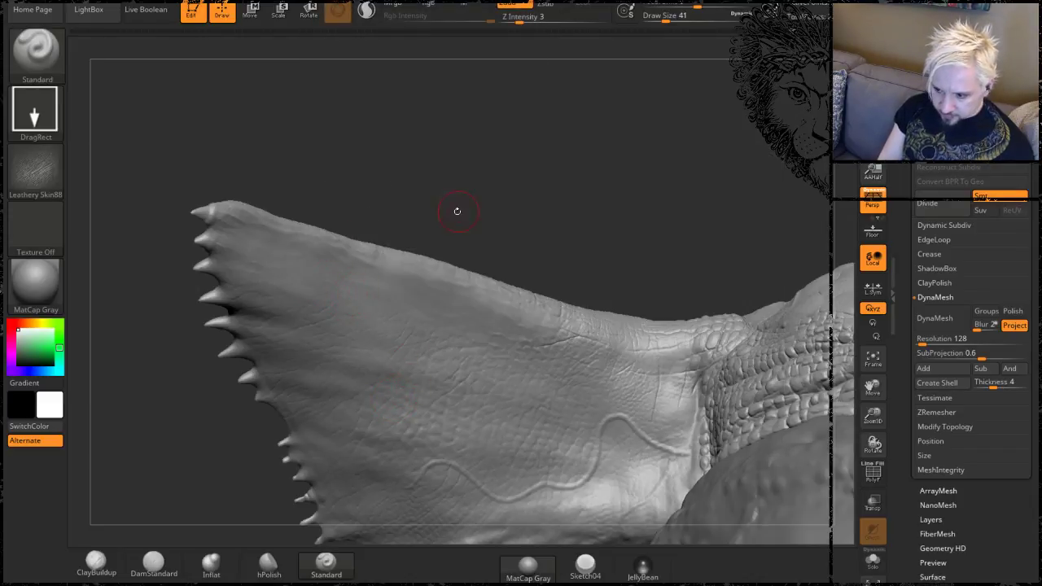
pyautogui.moveTo(456, 211); pyautogui.dragTo(292, 304)
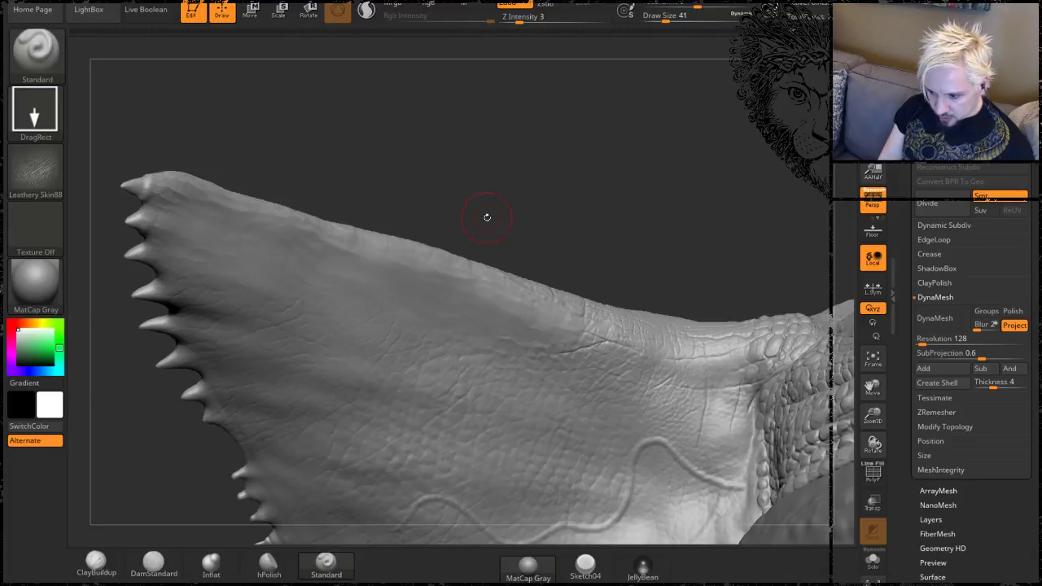
pyautogui.press('ctrl')
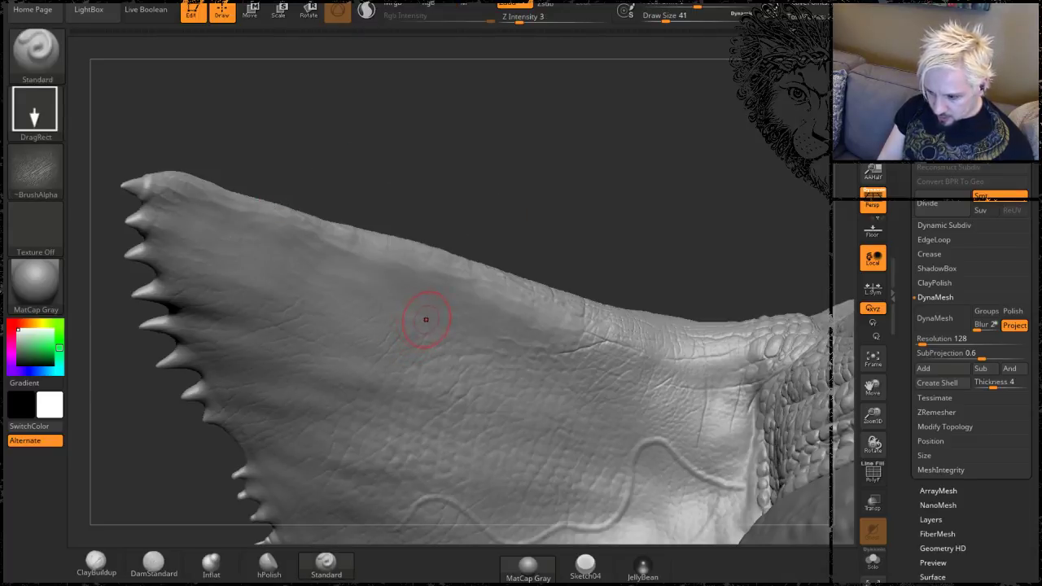
pyautogui.moveTo(454, 195); pyautogui.dragTo(399, 261)
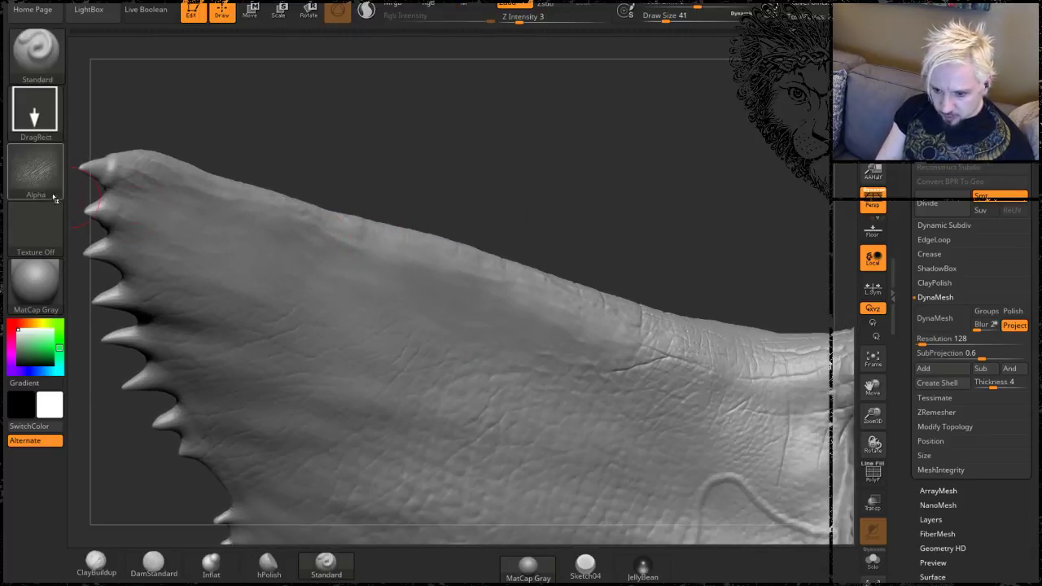
# Load the Leathery Skin99 alpha as the brush's stamp pattern.
pyautogui.click(35, 166)
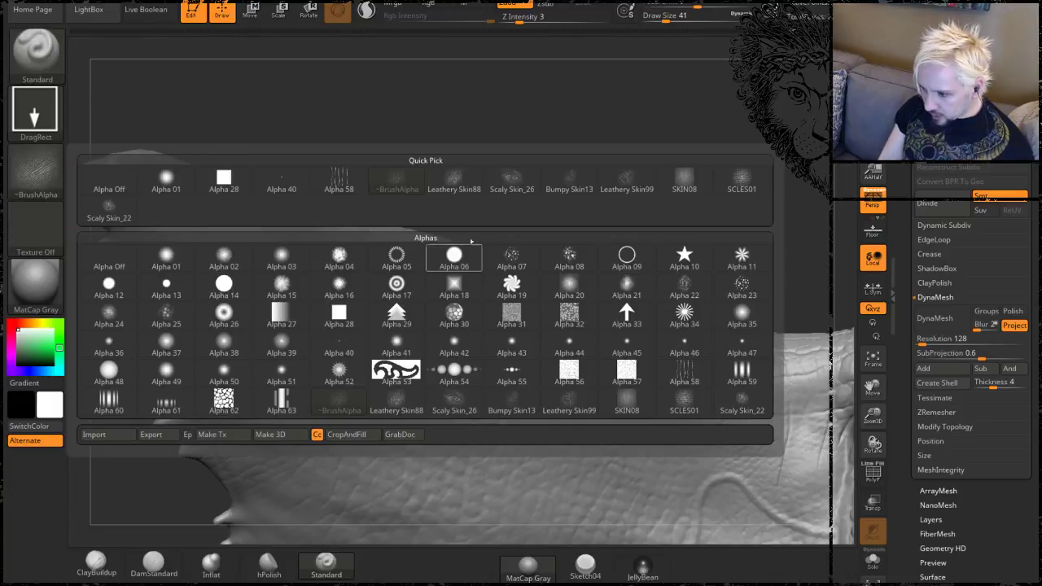
pyautogui.click(622, 179)
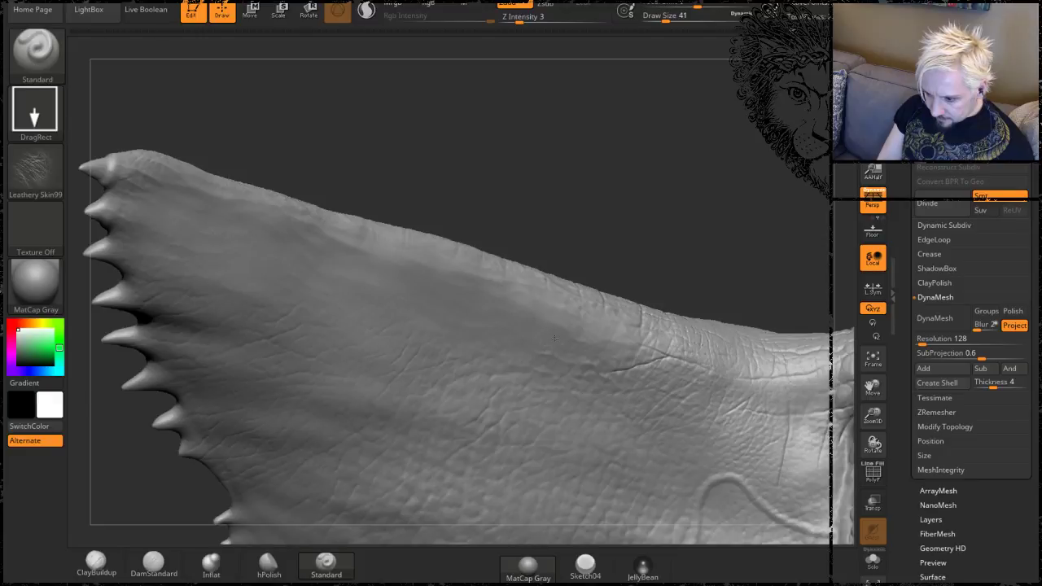
# Try stamping the leathery pattern near the frill's tip at Z Intensity 13 and undo the stamp.
pyautogui.click(531, 18)
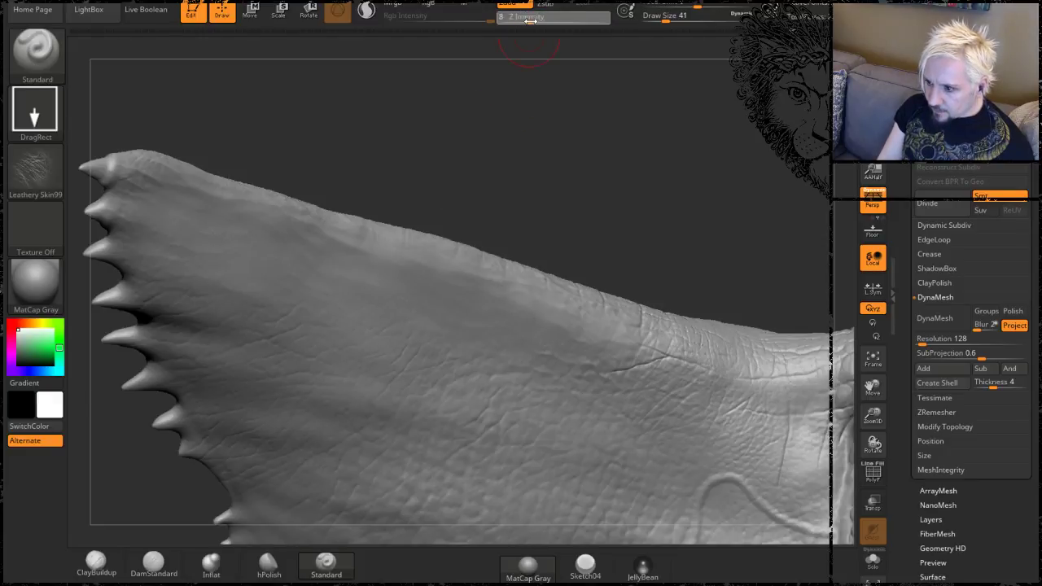
pyautogui.write('10')
pyautogui.press('Return')
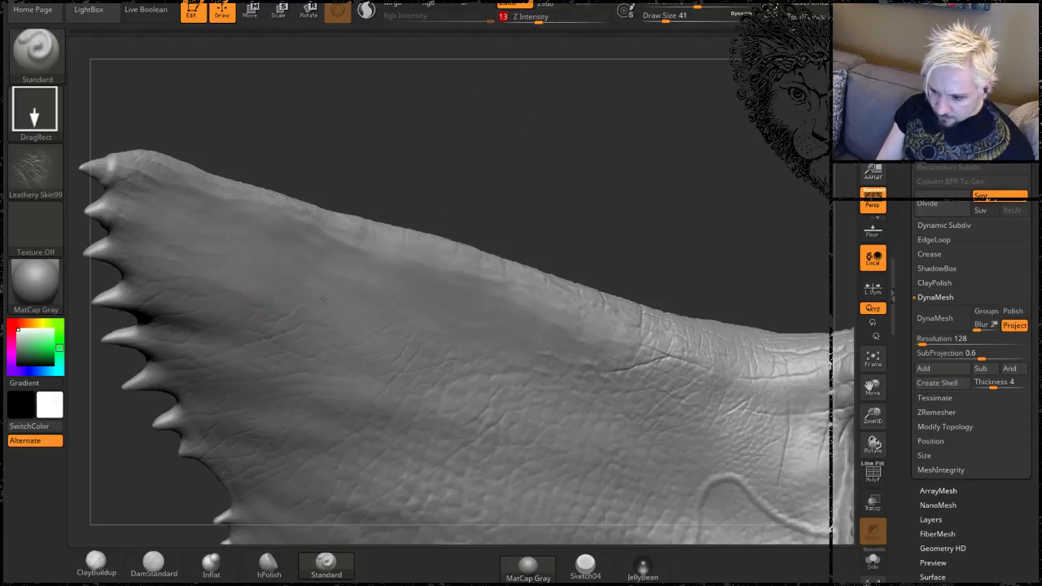
pyautogui.moveTo(285, 293); pyautogui.dragTo(313, 268)
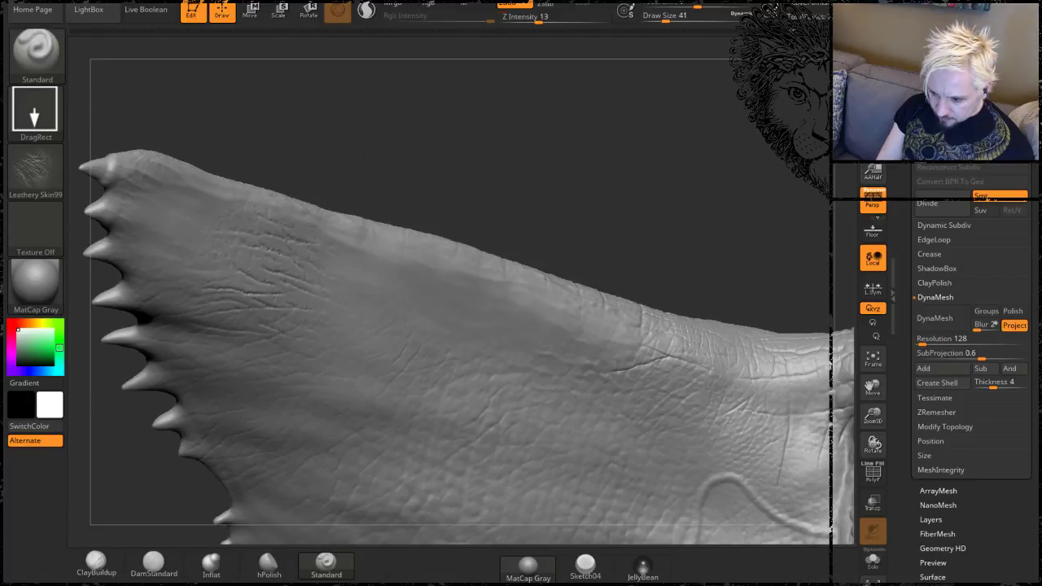
pyautogui.moveTo(365, 157)
pyautogui.mouseDown()
pyautogui.moveTo(454, 144)
pyautogui.moveTo(468, 126)
pyautogui.mouseUp()
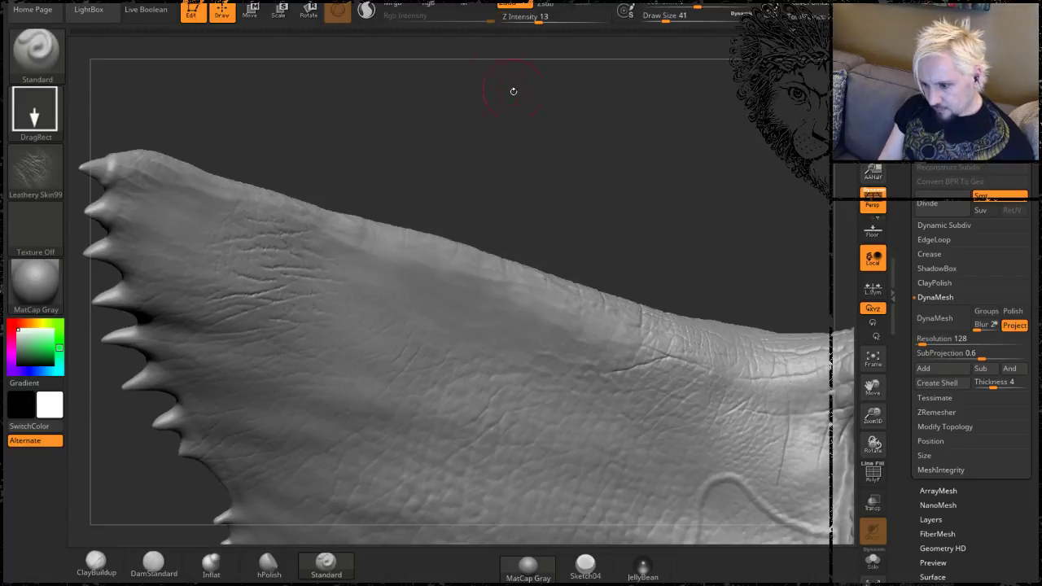
pyautogui.press('ctrl')
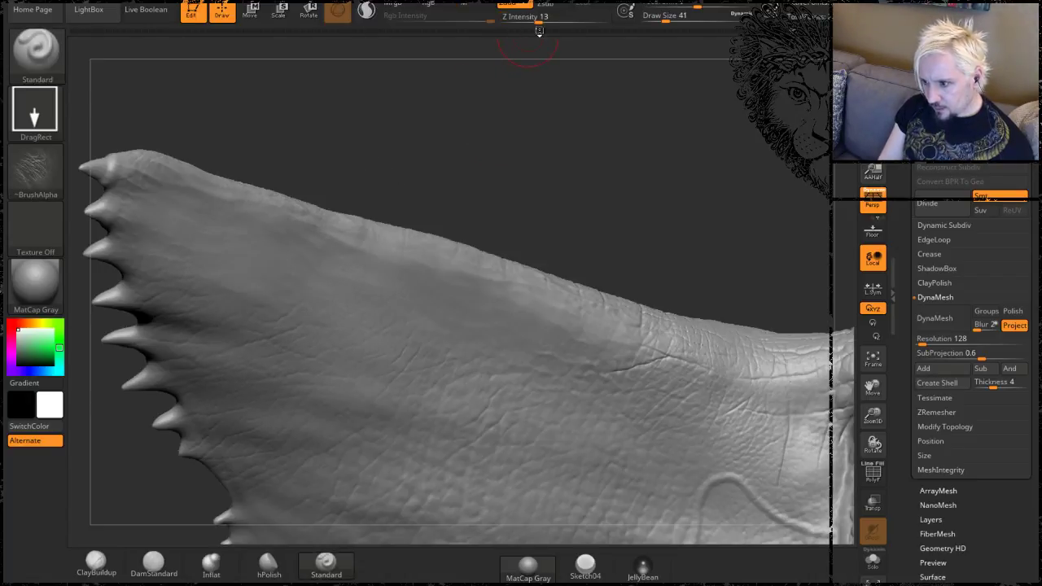
# Set the brush's Z Intensity to 8 and examine the frills and forehead from the front.
pyautogui.moveTo(523, 23); pyautogui.dragTo(519, 23)
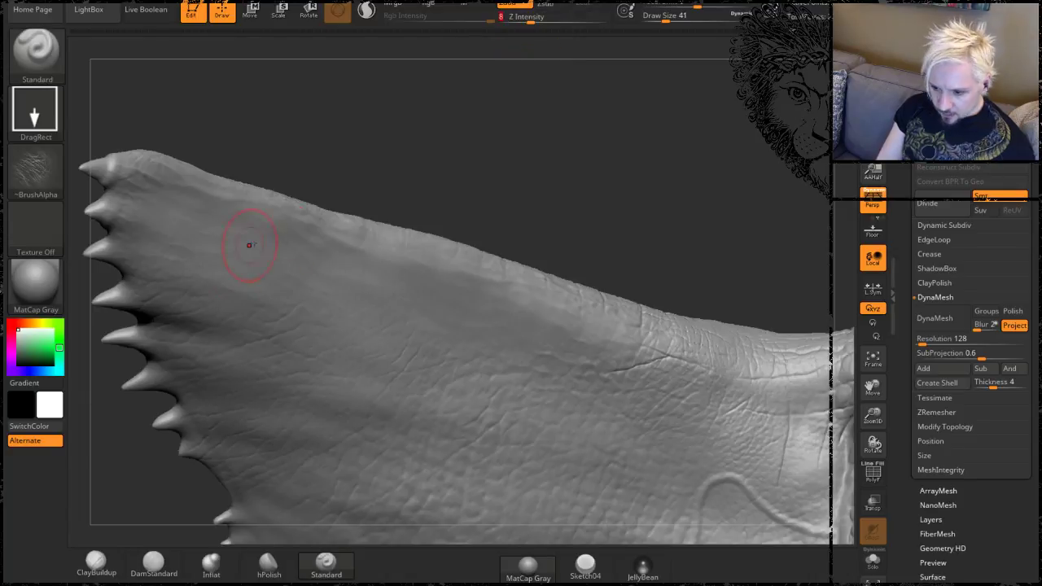
pyautogui.moveTo(659, 252); pyautogui.dragTo(549, 201)
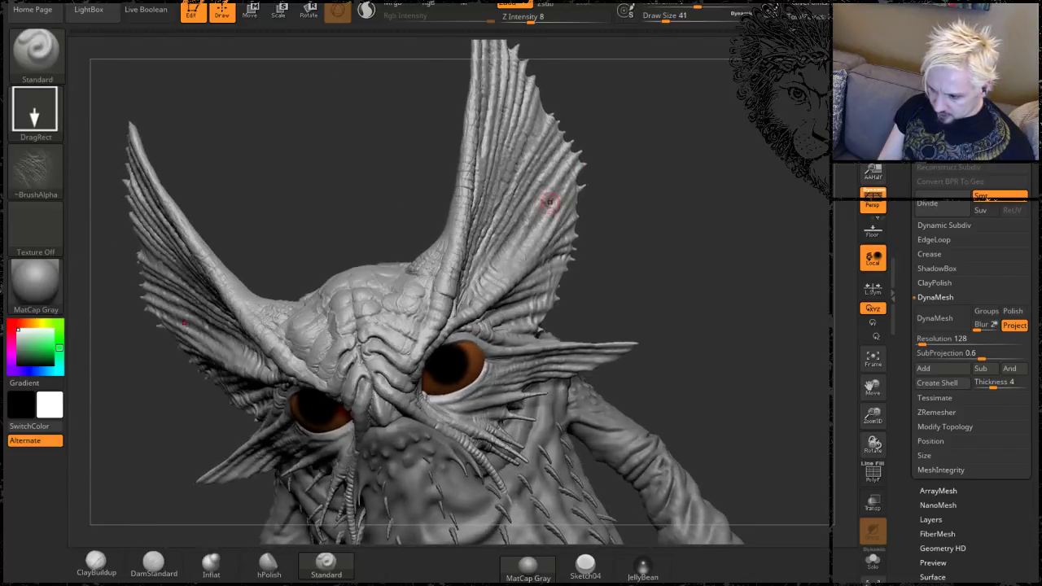
pyautogui.moveTo(657, 170); pyautogui.dragTo(756, 211)
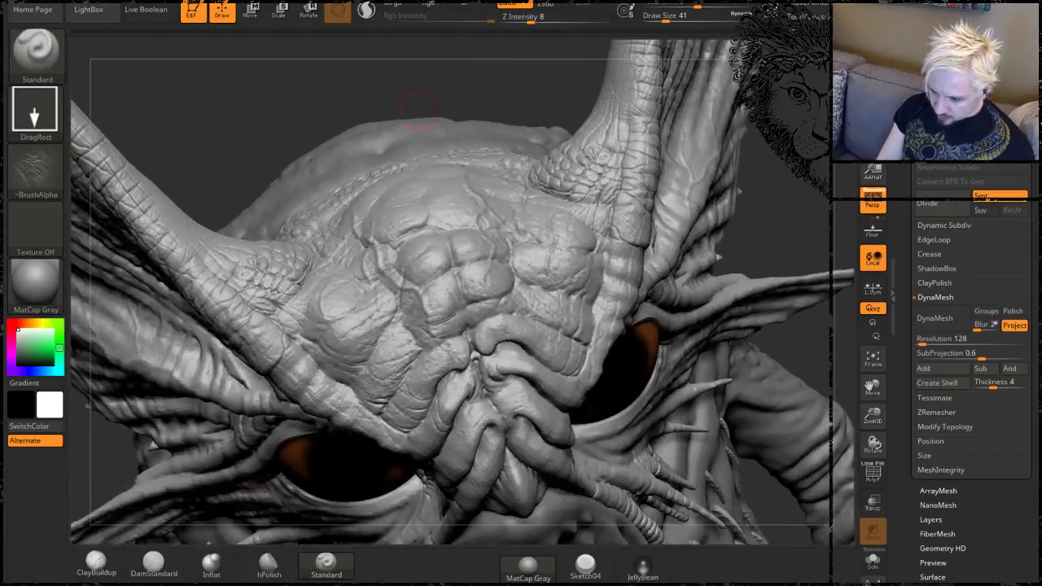
pyautogui.moveTo(791, 181)
pyautogui.mouseDown()
pyautogui.moveTo(732, 90)
pyautogui.moveTo(635, 114)
pyautogui.mouseUp()
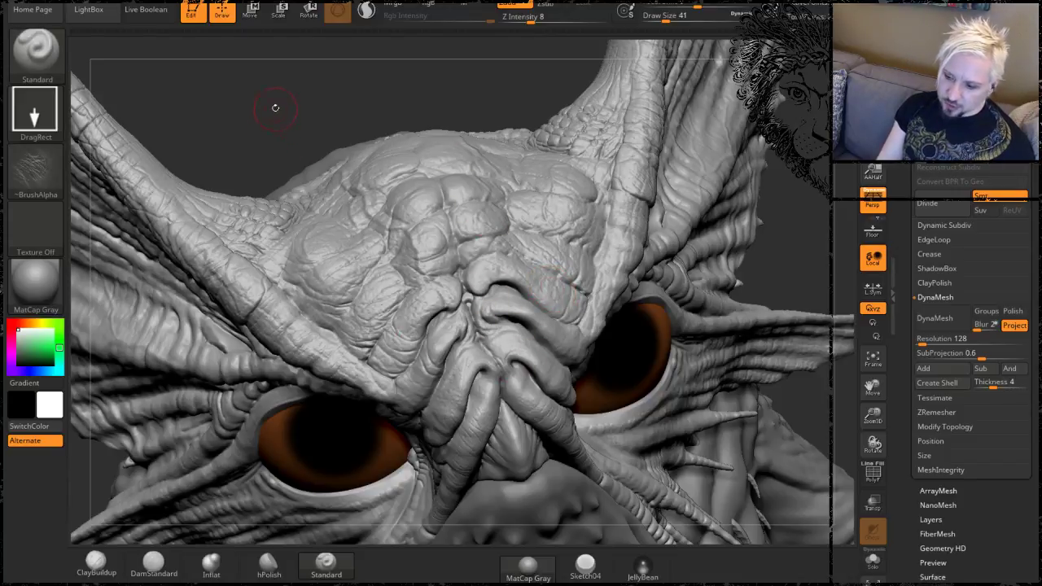
pyautogui.moveTo(275, 107)
pyautogui.mouseDown()
pyautogui.moveTo(249, 111)
pyautogui.moveTo(300, 102)
pyautogui.mouseUp()
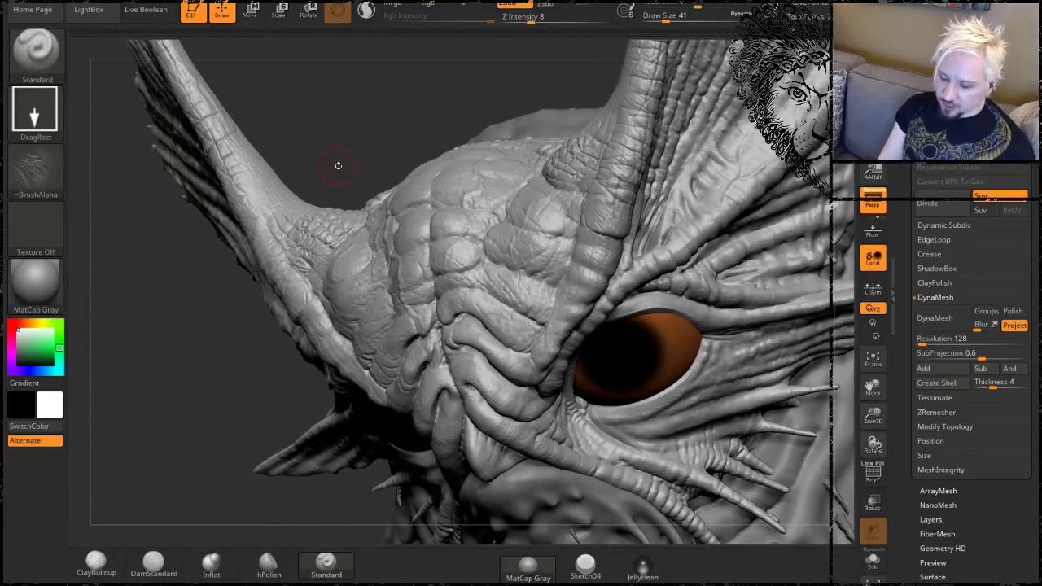
# Stamp leathery wrinkles beside the smooth outer edge on the lower back of the frill, undoing the first misplaced stamp.
pyautogui.moveTo(338, 166); pyautogui.dragTo(323, 124)
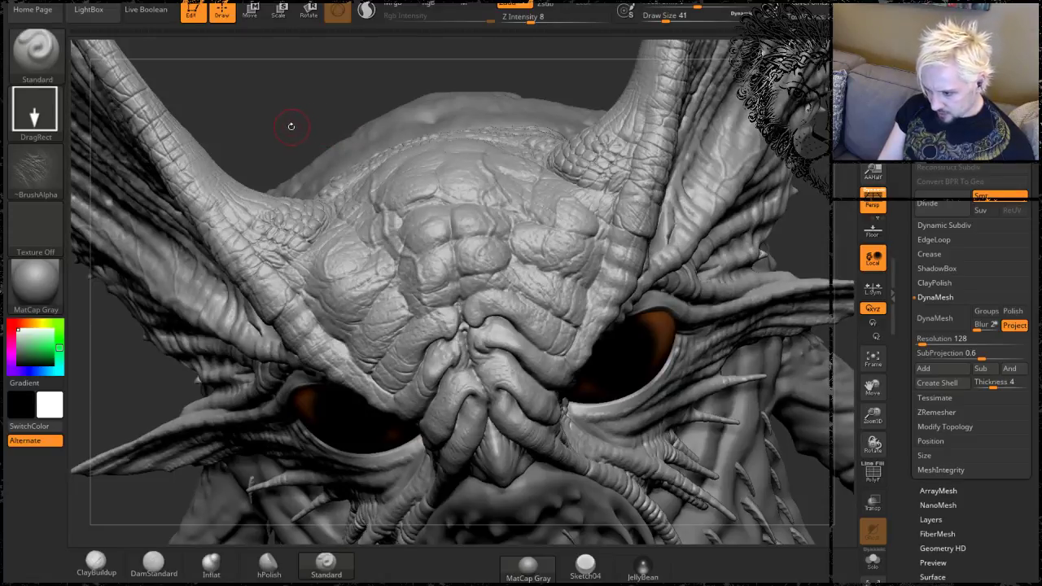
pyautogui.moveTo(290, 126); pyautogui.dragTo(346, 110)
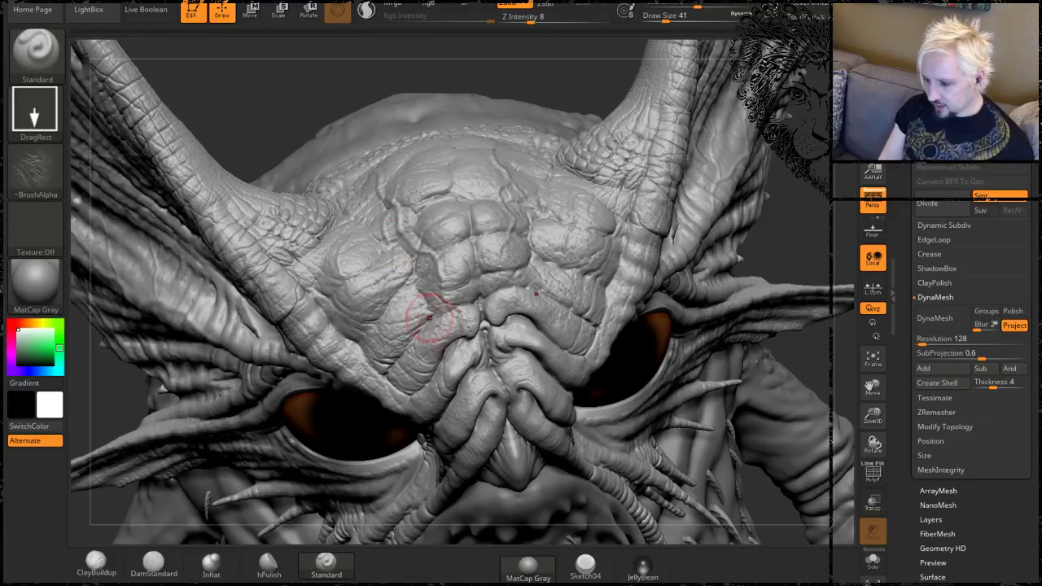
pyautogui.moveTo(288, 133)
pyautogui.mouseDown()
pyautogui.moveTo(472, 175)
pyautogui.moveTo(419, 204)
pyautogui.moveTo(547, 184)
pyautogui.moveTo(434, 320)
pyautogui.moveTo(484, 309)
pyautogui.moveTo(592, 163)
pyautogui.mouseUp()
pyautogui.moveTo(702, 118)
pyautogui.mouseDown()
pyautogui.moveTo(546, 219)
pyautogui.moveTo(537, 121)
pyautogui.moveTo(565, 164)
pyautogui.moveTo(572, 151)
pyautogui.moveTo(542, 184)
pyautogui.moveTo(569, 136)
pyautogui.moveTo(464, 203)
pyautogui.moveTo(505, 194)
pyautogui.moveTo(517, 181)
pyautogui.moveTo(367, 192)
pyautogui.moveTo(517, 231)
pyautogui.moveTo(591, 154)
pyautogui.mouseUp()
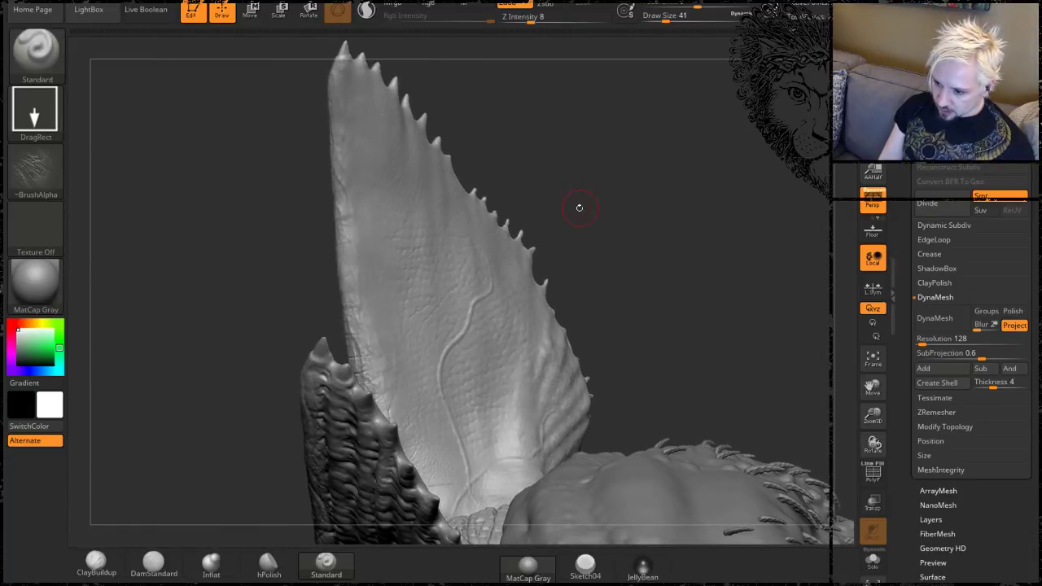
pyautogui.moveTo(580, 207)
pyautogui.keyDown('alt'); pyautogui.mouseDown()
pyautogui.moveTo(727, 122)
pyautogui.moveTo(665, 325)
pyautogui.moveTo(707, 172)
pyautogui.moveTo(361, 323)
pyautogui.moveTo(473, 312)
pyautogui.moveTo(511, 357)
pyautogui.mouseUp(); pyautogui.keyUp('alt')
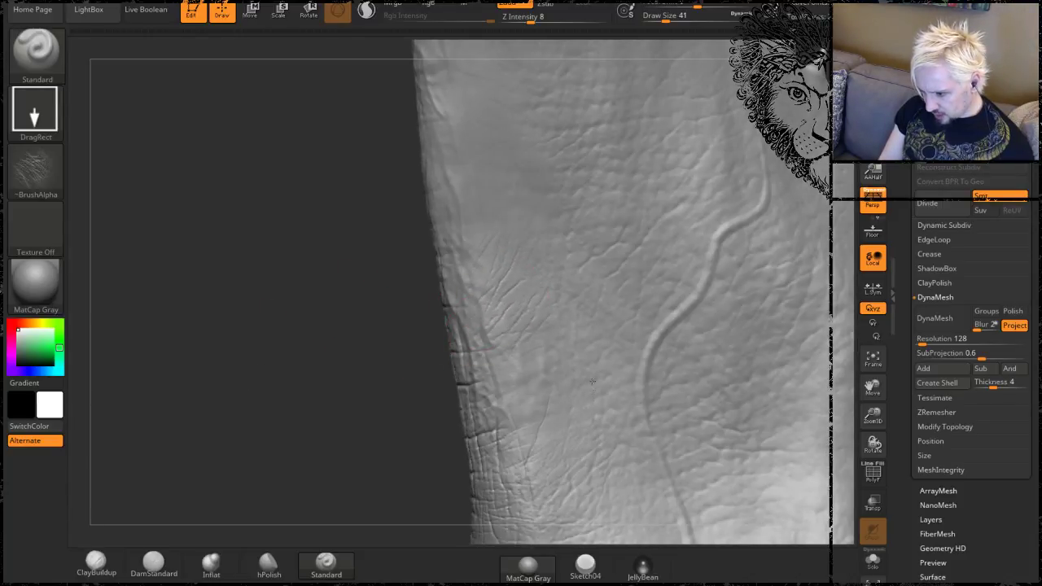
pyautogui.moveTo(593, 387); pyautogui.dragTo(598, 405)
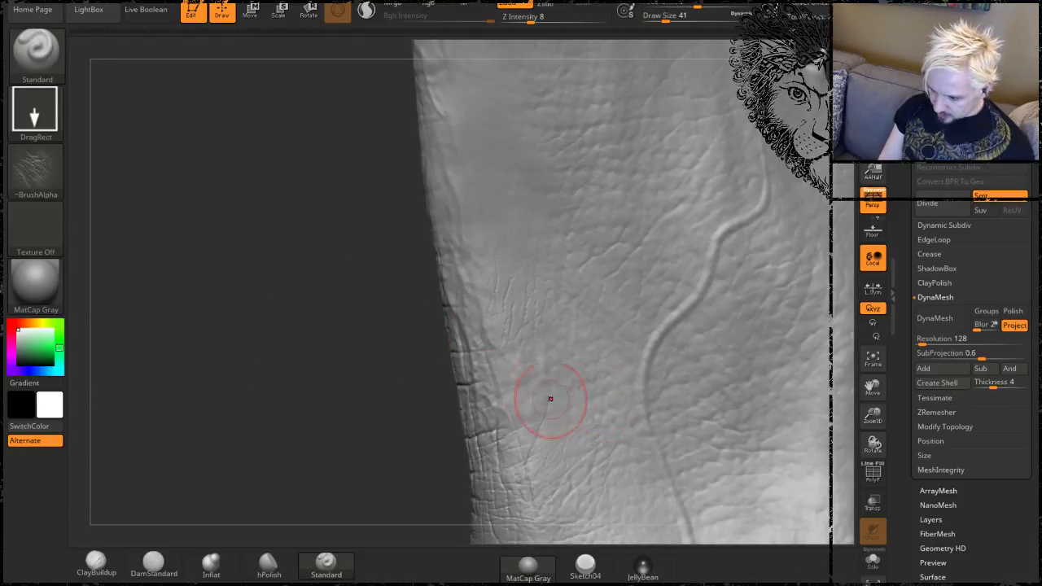
pyautogui.hotkey('ctrl', 'z')
pyautogui.moveTo(505, 314)
pyautogui.mouseDown()
pyautogui.moveTo(513, 307)
pyautogui.moveTo(498, 334)
pyautogui.moveTo(529, 275)
pyautogui.mouseUp()
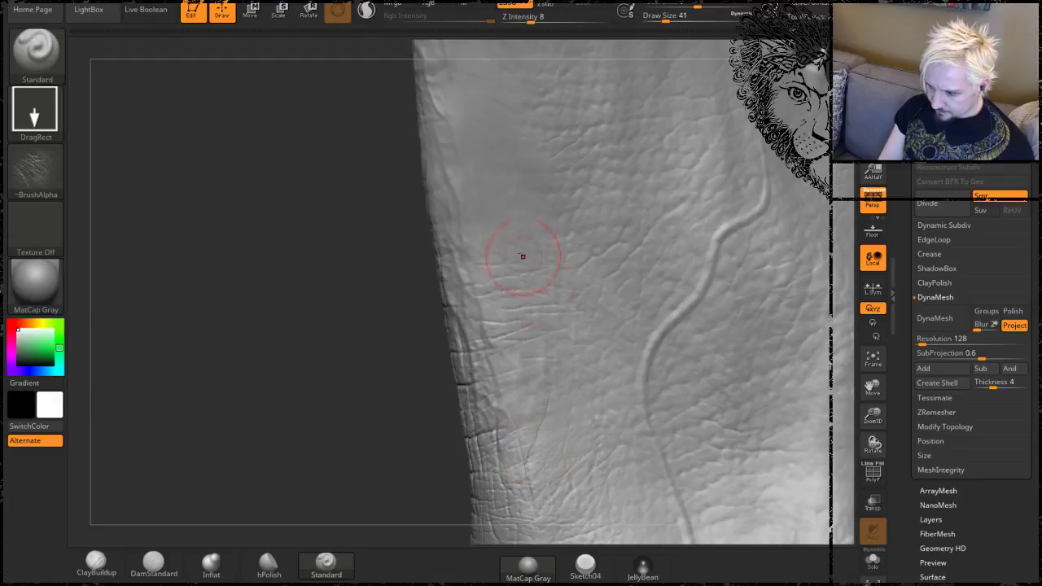
# Stamp diagonal leathery creases along the smooth edge at mid-height on the back of the frill.
pyautogui.keyDown('alt'); pyautogui.moveTo(521, 255); pyautogui.dragTo(528, 390, button='right'); pyautogui.keyUp('alt')
pyautogui.moveTo(502, 335); pyautogui.dragTo(510, 291)
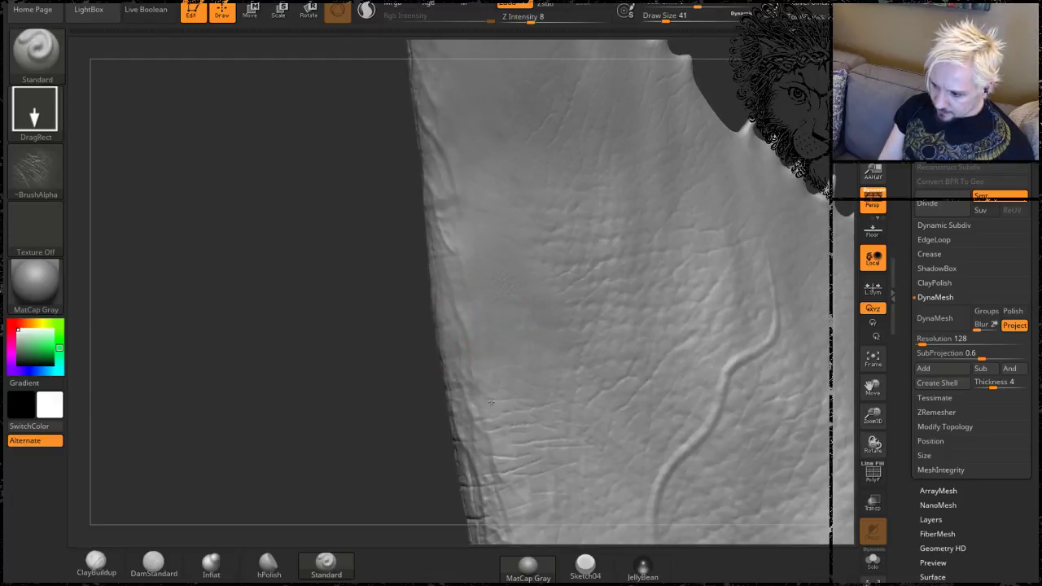
pyautogui.moveTo(490, 402); pyautogui.dragTo(465, 344)
pyautogui.moveTo(492, 421); pyautogui.dragTo(408, 350)
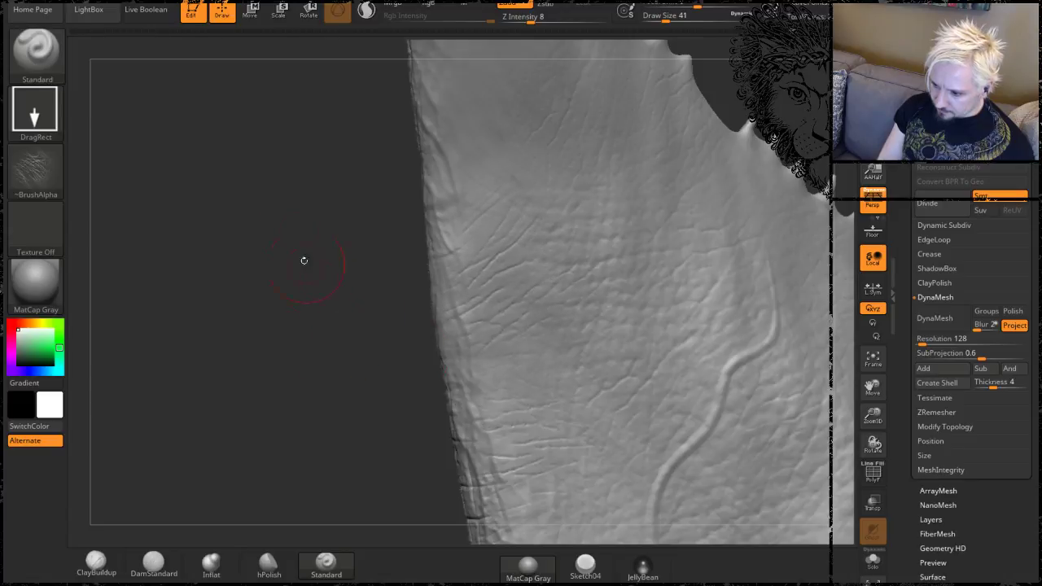
# Continue the leathery creases along the smooth edge of the upper back of the frill.
pyautogui.moveTo(304, 260)
pyautogui.keyDown('alt'); pyautogui.mouseDown()
pyautogui.moveTo(288, 403)
pyautogui.moveTo(270, 424)
pyautogui.mouseUp(); pyautogui.keyUp('alt')
pyautogui.moveTo(456, 262); pyautogui.dragTo(456, 213)
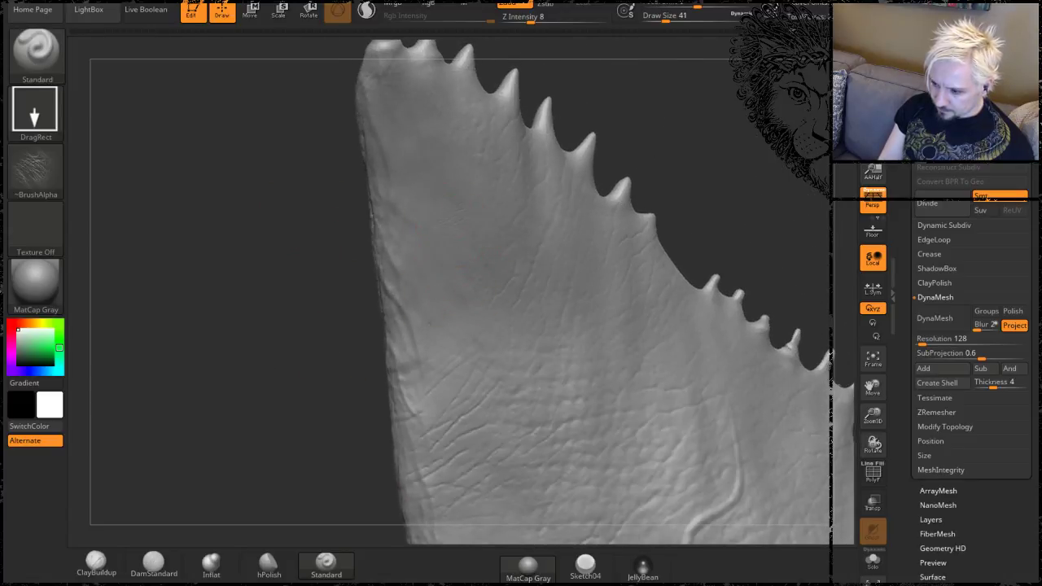
pyautogui.moveTo(463, 368); pyautogui.dragTo(499, 384)
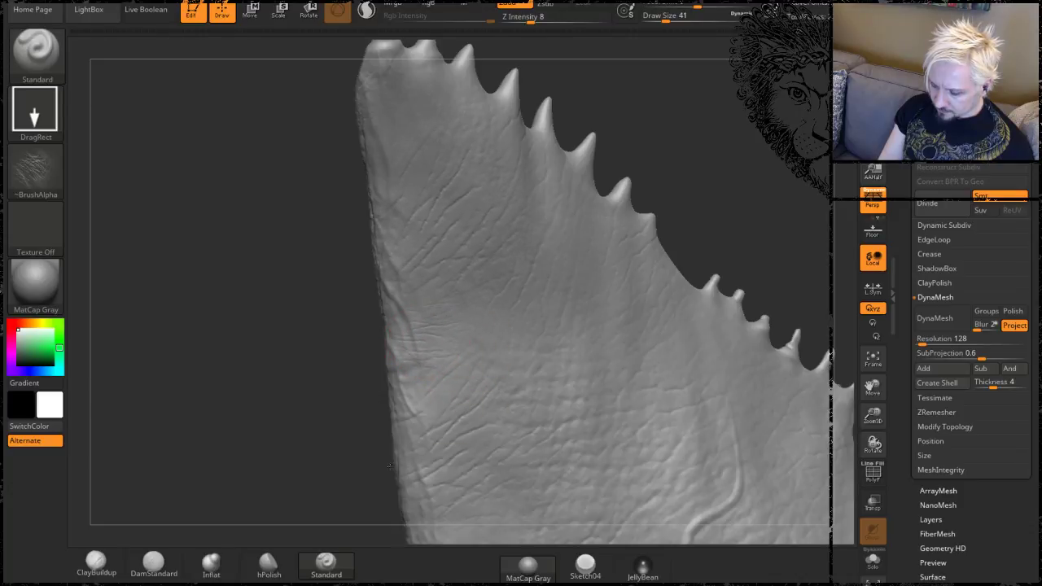
pyautogui.moveTo(388, 465); pyautogui.dragTo(402, 443)
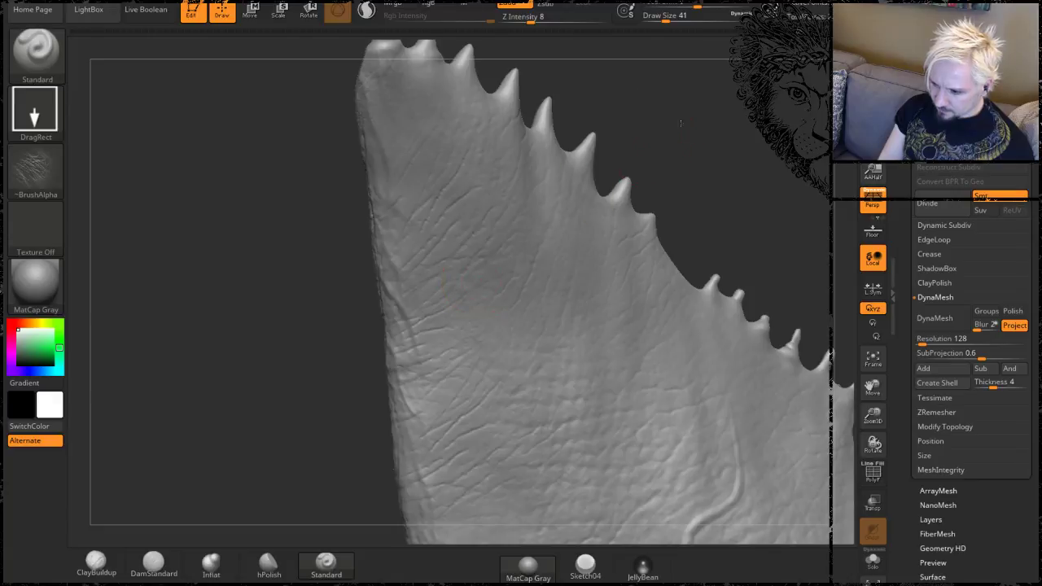
# Stamp leathery wrinkles at the frill's tip and across the bare upper middle of its back.
pyautogui.keyDown('alt'); pyautogui.moveTo(681, 123); pyautogui.dragTo(706, 211); pyautogui.keyUp('alt')
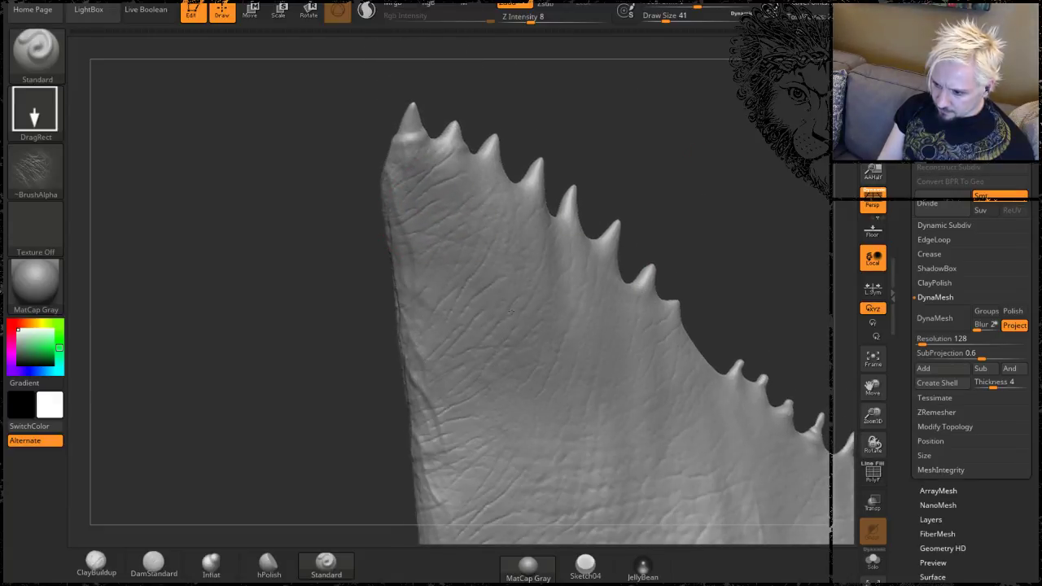
pyautogui.moveTo(723, 223)
pyautogui.mouseDown()
pyautogui.moveTo(672, 191)
pyautogui.moveTo(561, 188)
pyautogui.mouseUp()
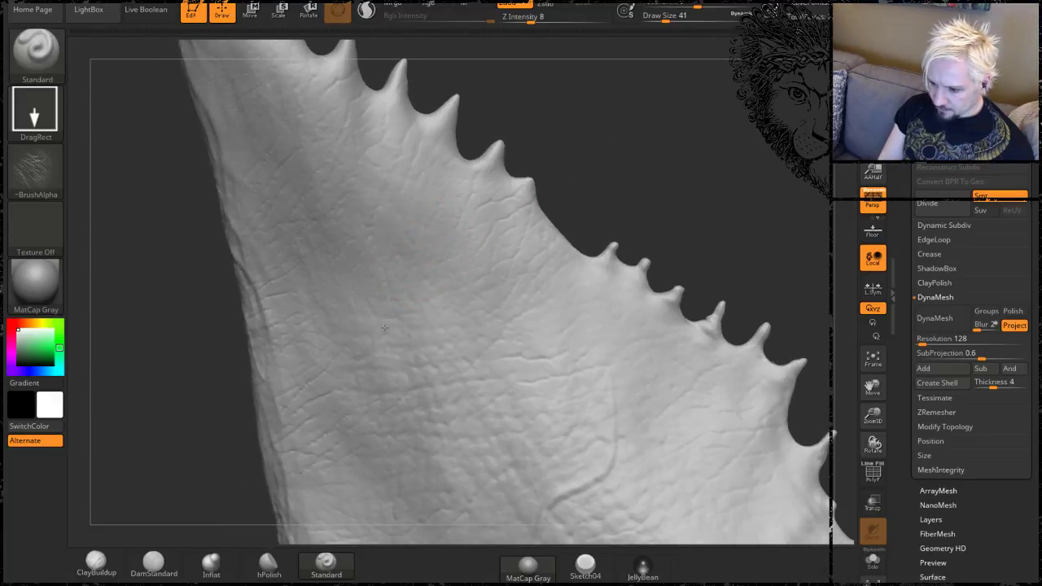
pyautogui.moveTo(351, 380)
pyautogui.mouseDown()
pyautogui.moveTo(414, 474)
pyautogui.moveTo(430, 475)
pyautogui.moveTo(465, 430)
pyautogui.moveTo(463, 381)
pyautogui.mouseUp()
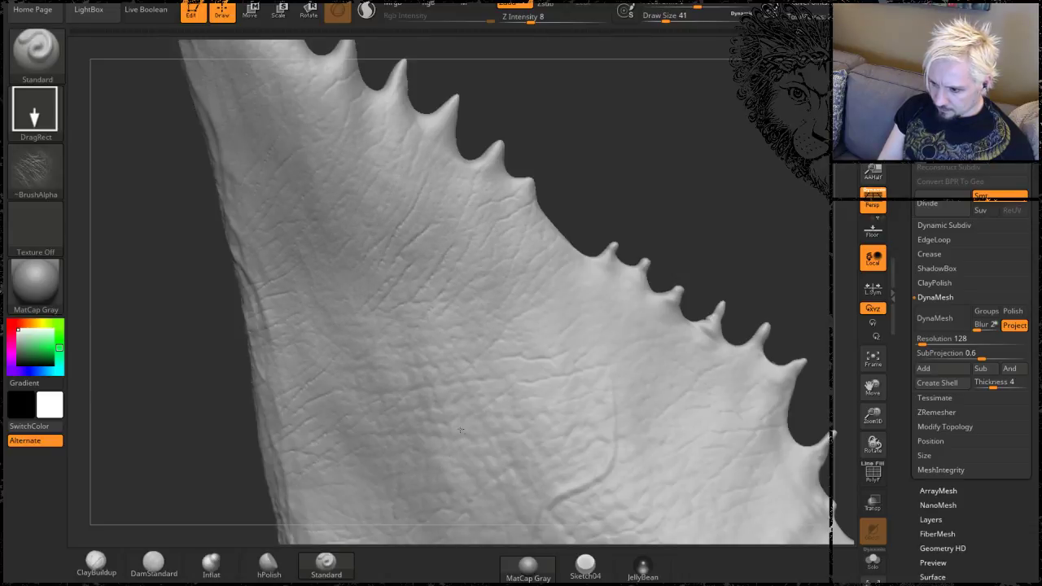
# Stamp leathery wrinkles running inward from the spikes along the middle of the frill's spiked edge.
pyautogui.keyDown('alt'); pyautogui.moveTo(555, 149); pyautogui.dragTo(458, 84); pyautogui.keyUp('alt')
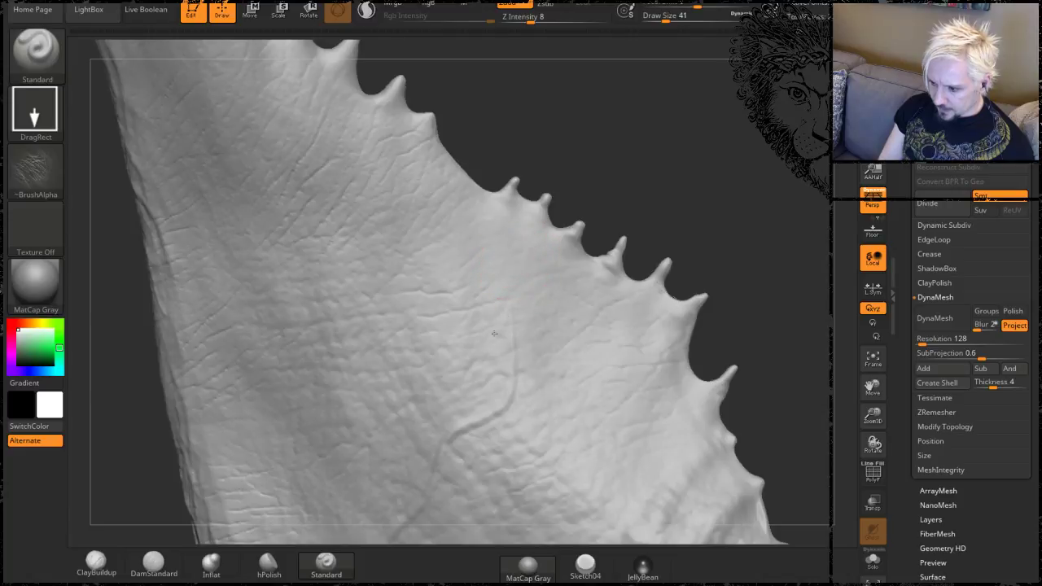
pyautogui.moveTo(473, 389)
pyautogui.mouseDown()
pyautogui.moveTo(521, 389)
pyautogui.moveTo(576, 364)
pyautogui.moveTo(594, 401)
pyautogui.mouseUp()
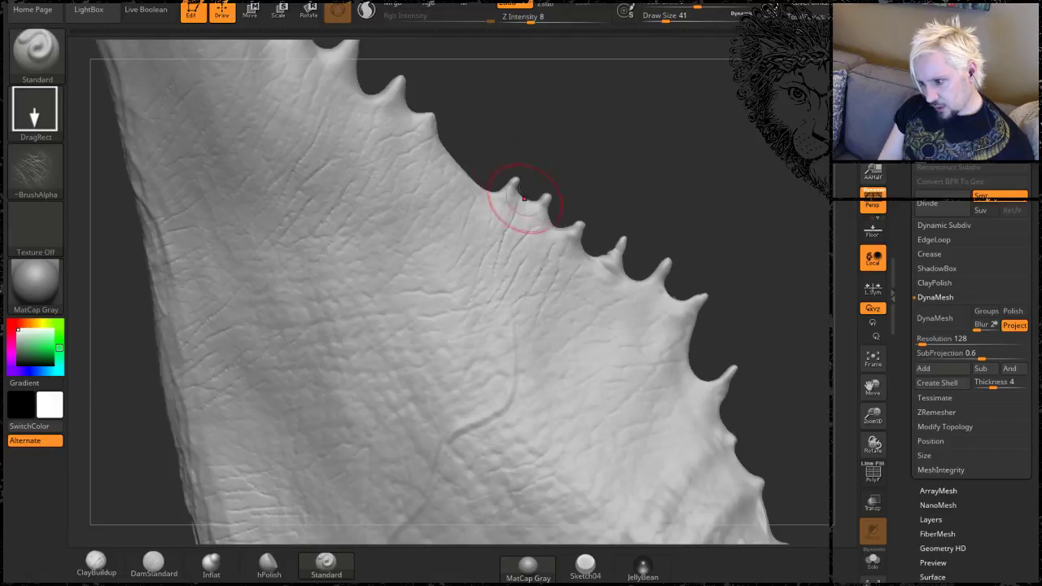
pyautogui.moveTo(716, 181); pyautogui.dragTo(529, 233)
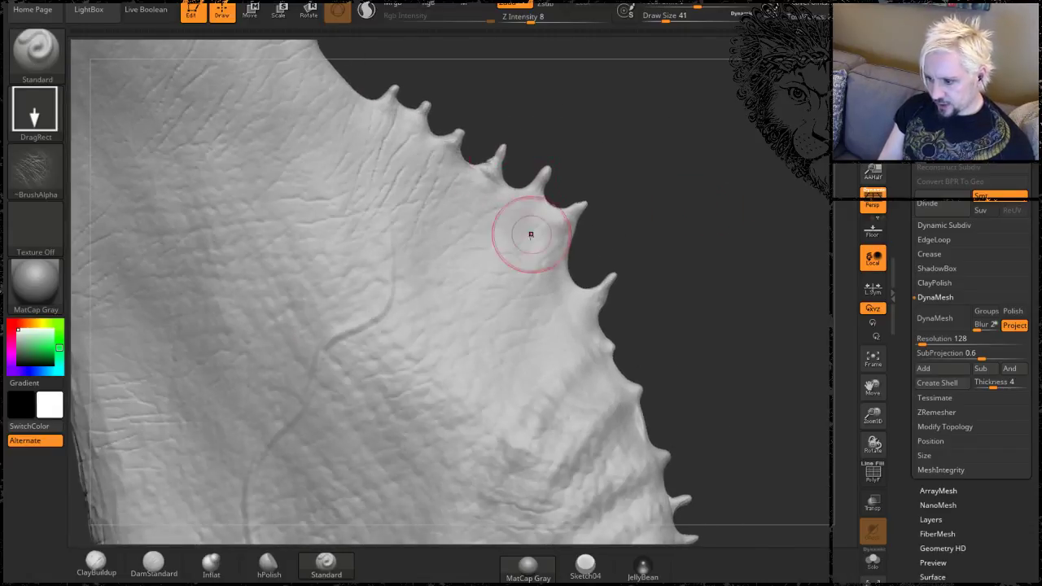
pyautogui.moveTo(437, 406); pyautogui.dragTo(580, 431)
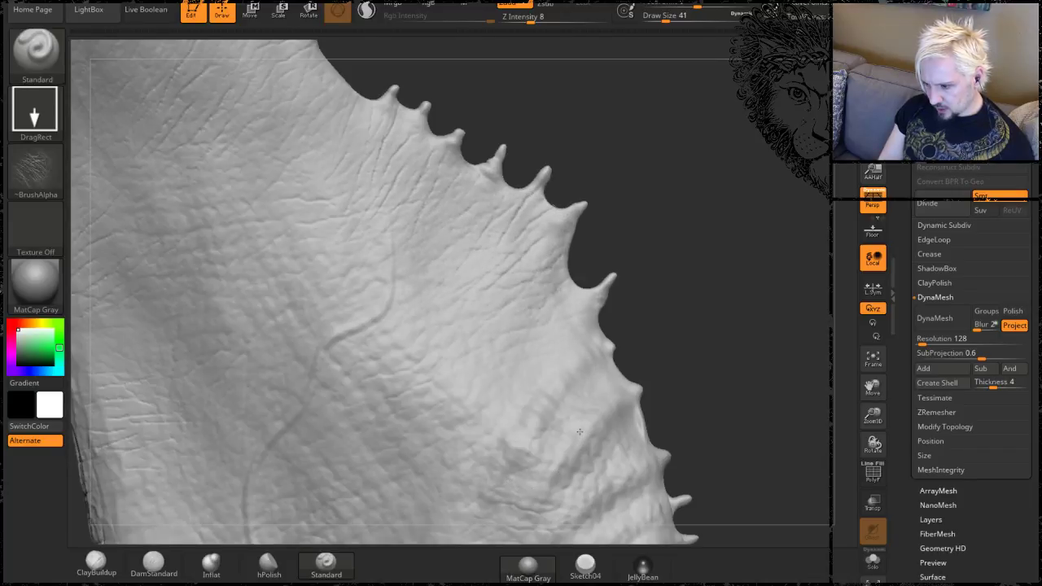
# Stamp leathery texture over the ridged lower area behind the frill's spiked edge.
pyautogui.keyDown('alt'); pyautogui.moveTo(719, 284); pyautogui.dragTo(607, 128); pyautogui.keyUp('alt')
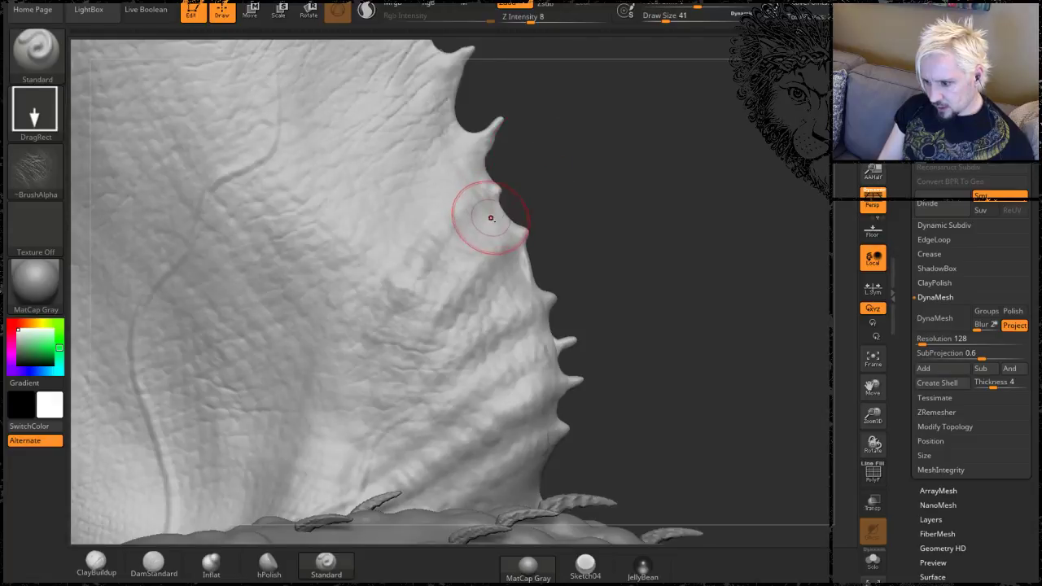
pyautogui.moveTo(486, 220); pyautogui.dragTo(405, 290)
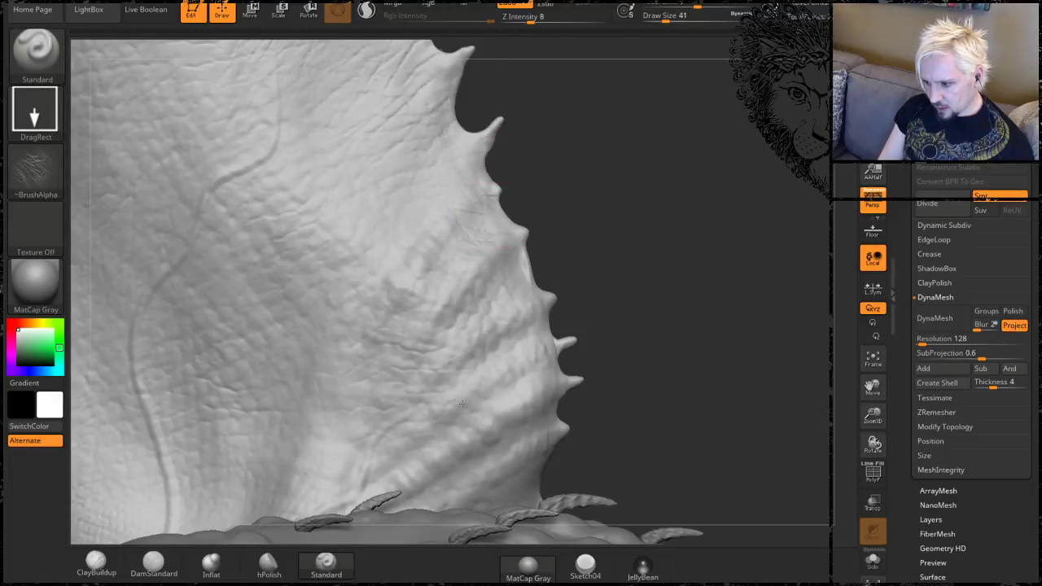
pyautogui.moveTo(461, 404); pyautogui.dragTo(476, 396)
pyautogui.moveTo(530, 345); pyautogui.dragTo(397, 426)
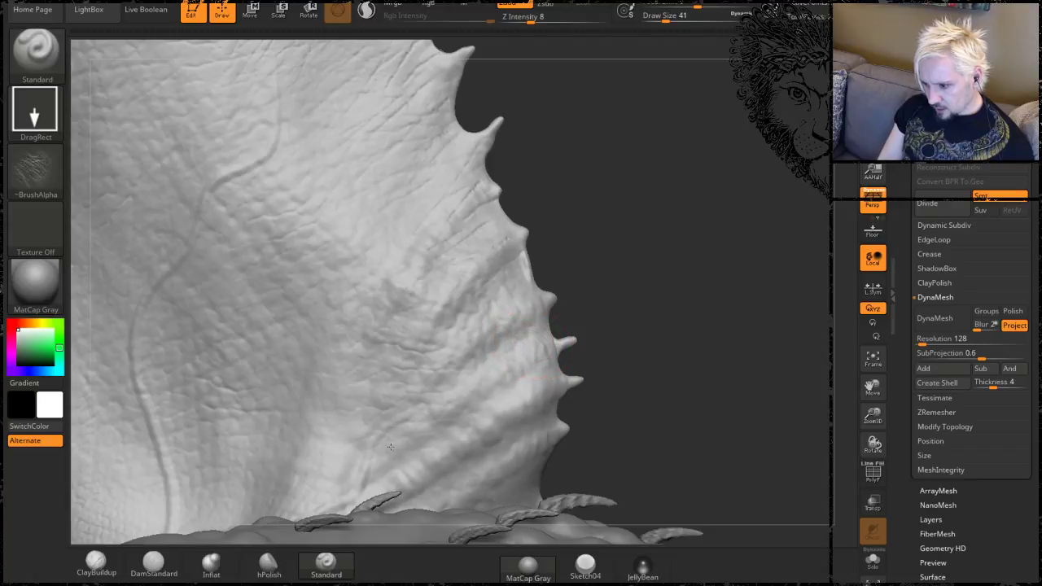
pyautogui.moveTo(429, 505); pyautogui.dragTo(437, 512)
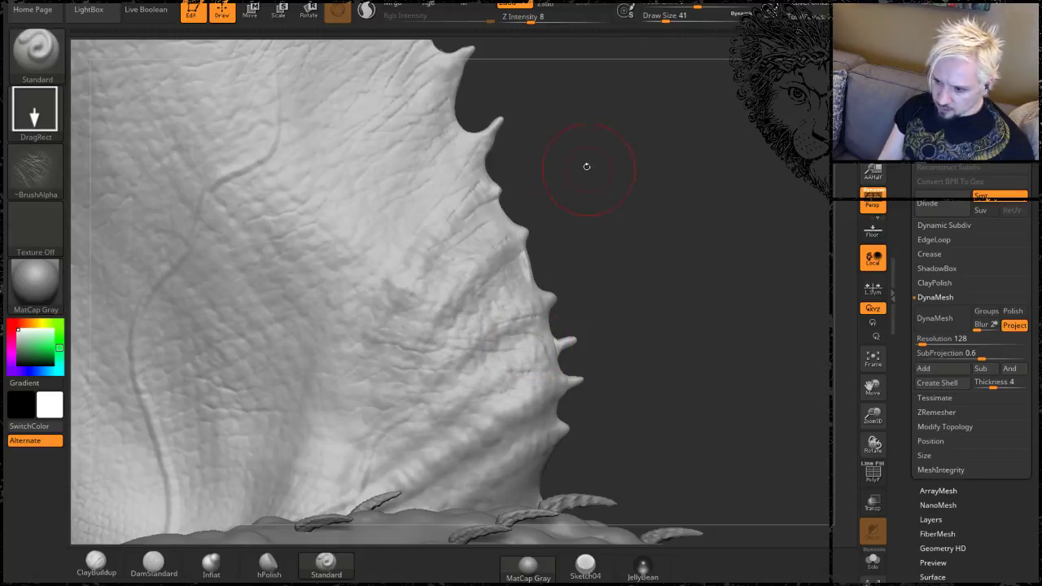
# Set the brush's Z Intensity to 4 and stamp fainter leathery wrinkles around the vein on the back of the frill.
pyautogui.moveTo(586, 166); pyautogui.dragTo(562, 81)
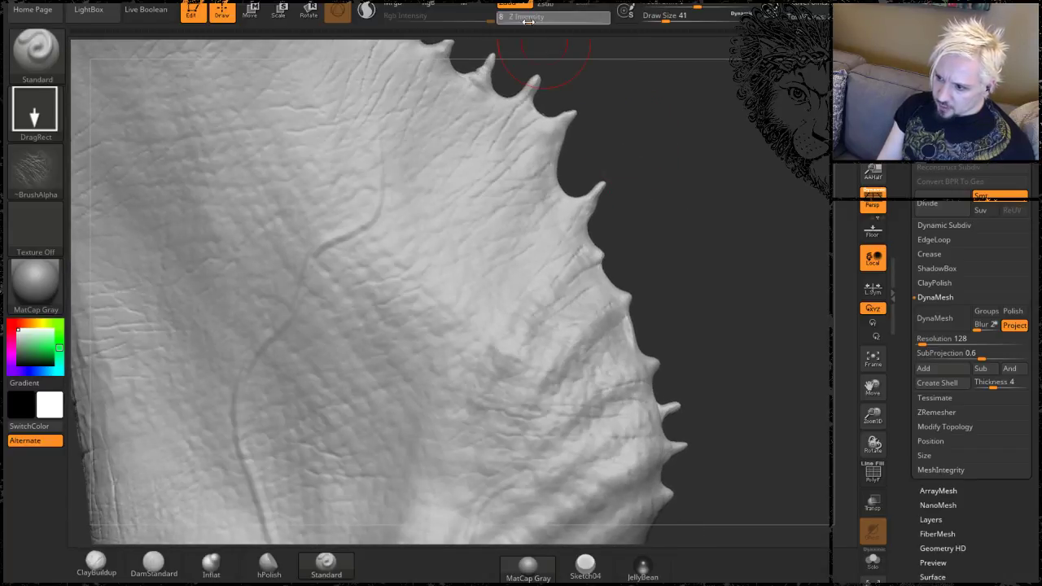
pyautogui.moveTo(525, 21); pyautogui.dragTo(521, 21)
pyautogui.moveTo(681, 226); pyautogui.dragTo(497, 267)
pyautogui.moveTo(676, 204); pyautogui.dragTo(488, 242)
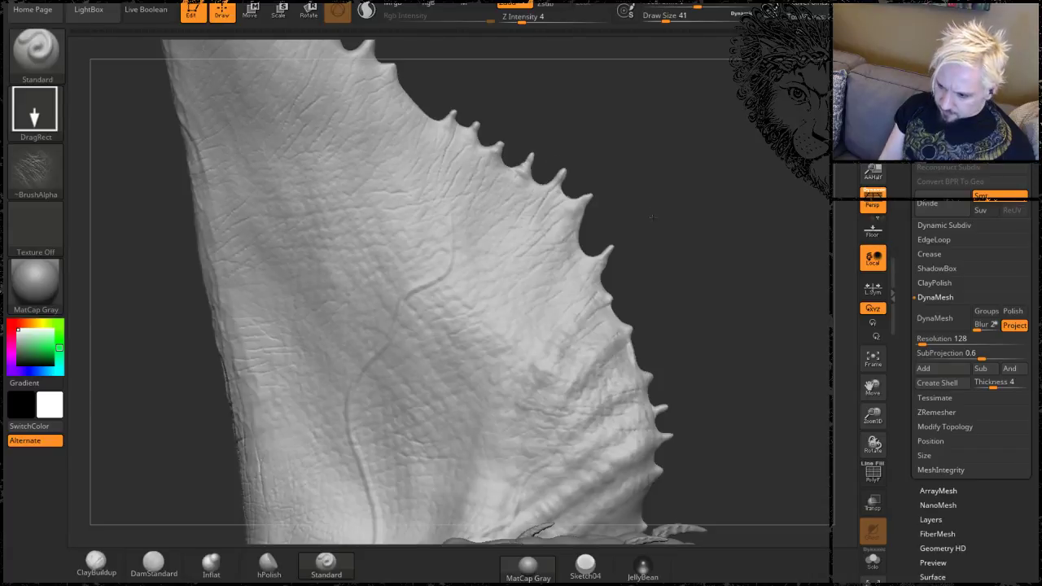
pyautogui.moveTo(651, 215); pyautogui.dragTo(345, 233)
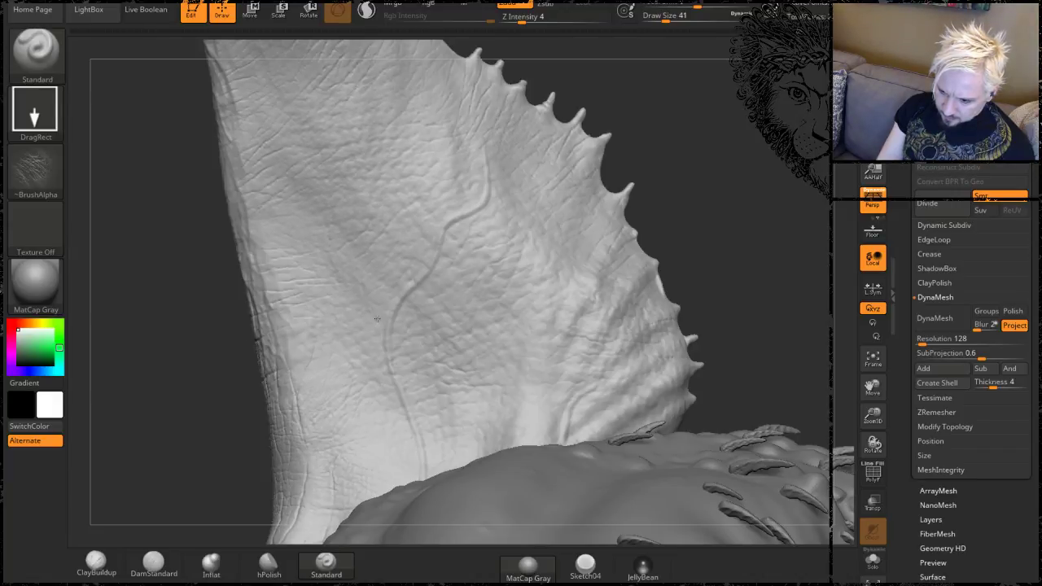
# Examine the whole creature from the front and switch its material to JellyBean to check the skin detail under glossy shading.
pyautogui.moveTo(681, 184); pyautogui.dragTo(638, 106)
pyautogui.moveTo(672, 143); pyautogui.dragTo(533, 125)
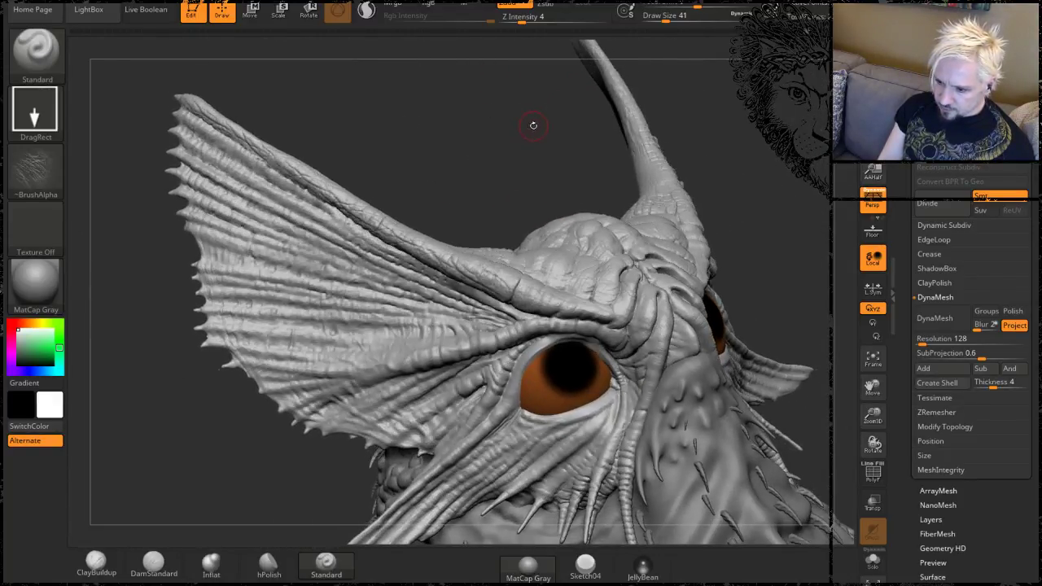
pyautogui.keyDown('alt'); pyautogui.moveTo(505, 194); pyautogui.dragTo(529, 122); pyautogui.keyUp('alt')
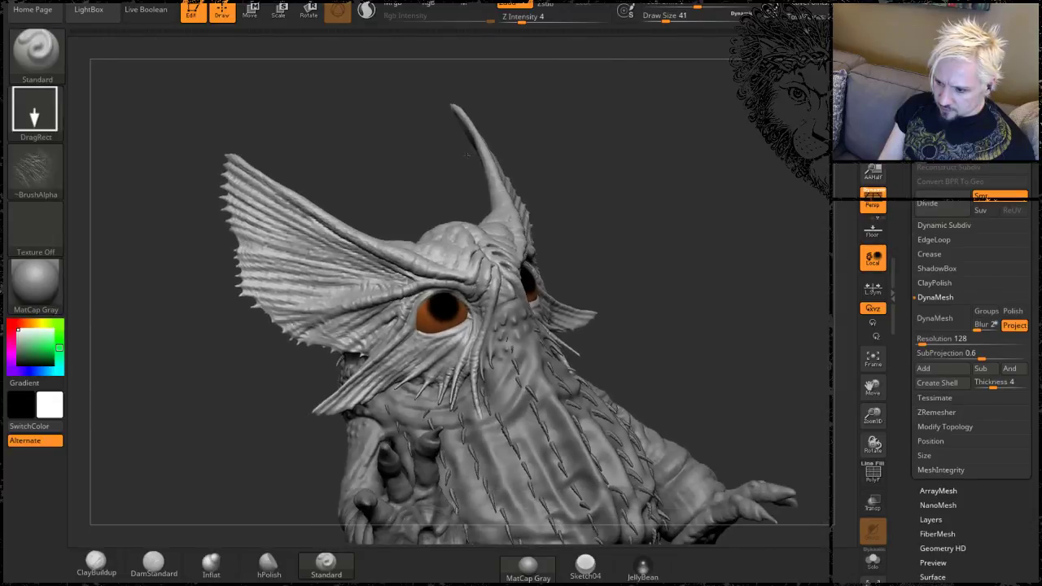
pyautogui.moveTo(644, 159); pyautogui.dragTo(581, 169)
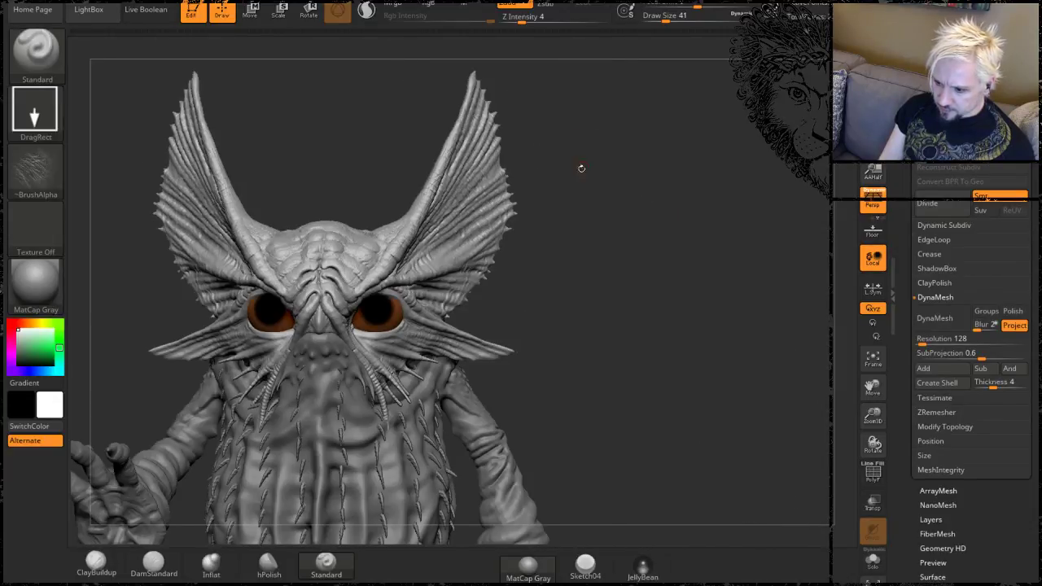
pyautogui.keyDown('alt'); pyautogui.moveTo(591, 266); pyautogui.dragTo(645, 202); pyautogui.keyUp('alt')
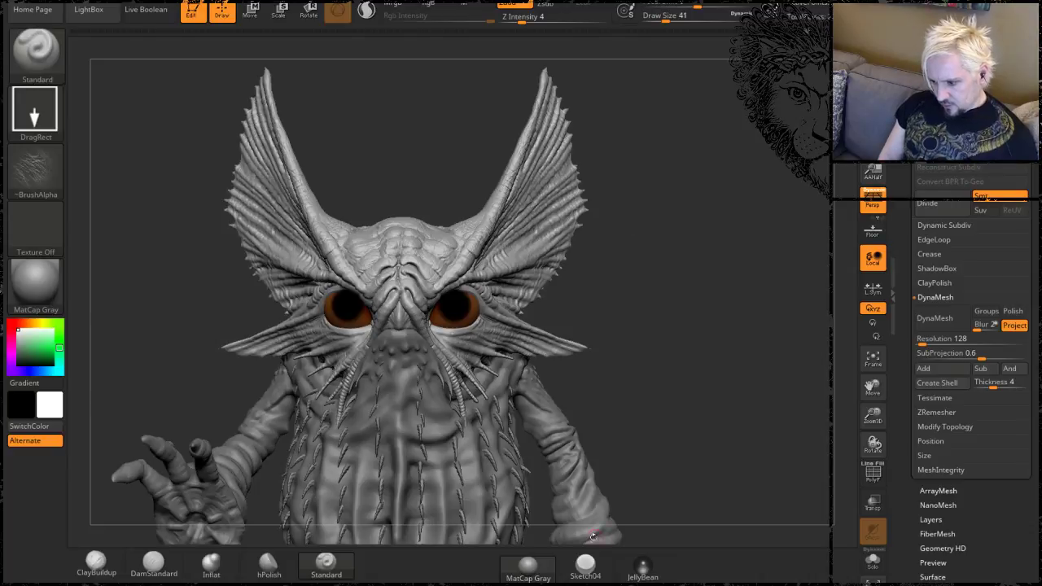
pyautogui.moveTo(665, 305); pyautogui.dragTo(652, 550)
pyautogui.click(644, 563)
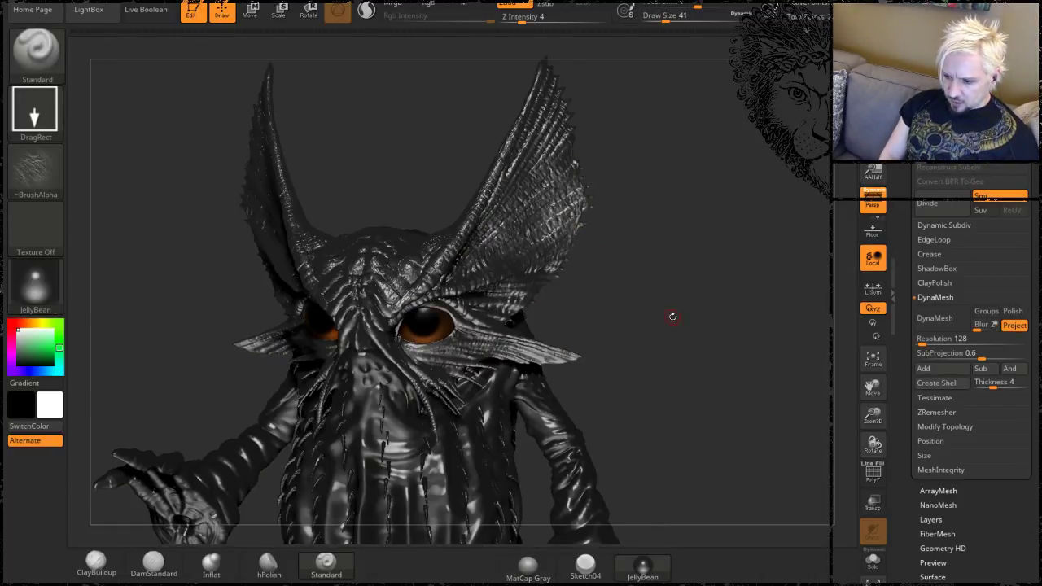
pyautogui.moveTo(672, 316); pyautogui.dragTo(188, 356)
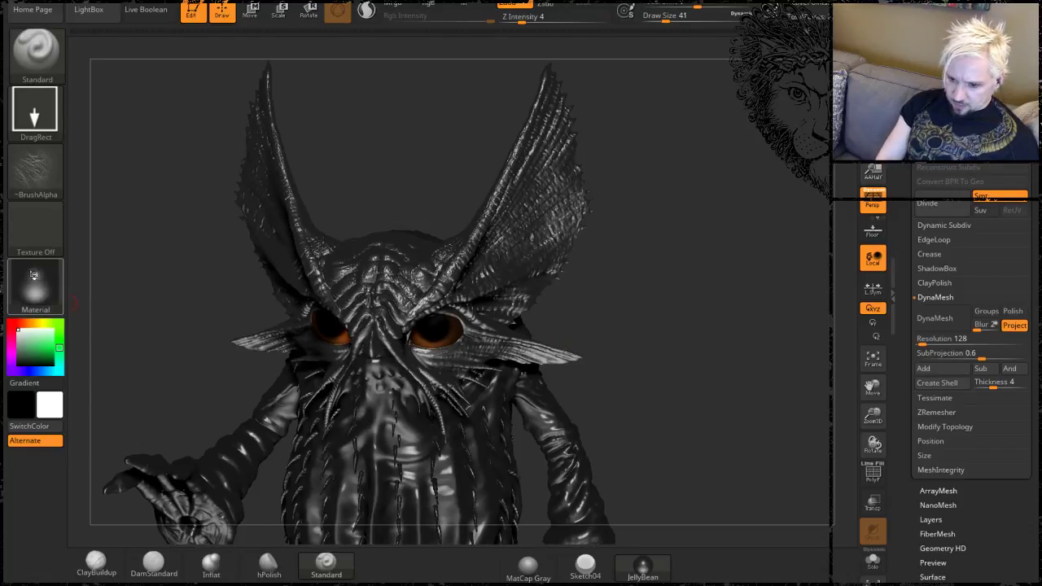
pyautogui.click(34, 275)
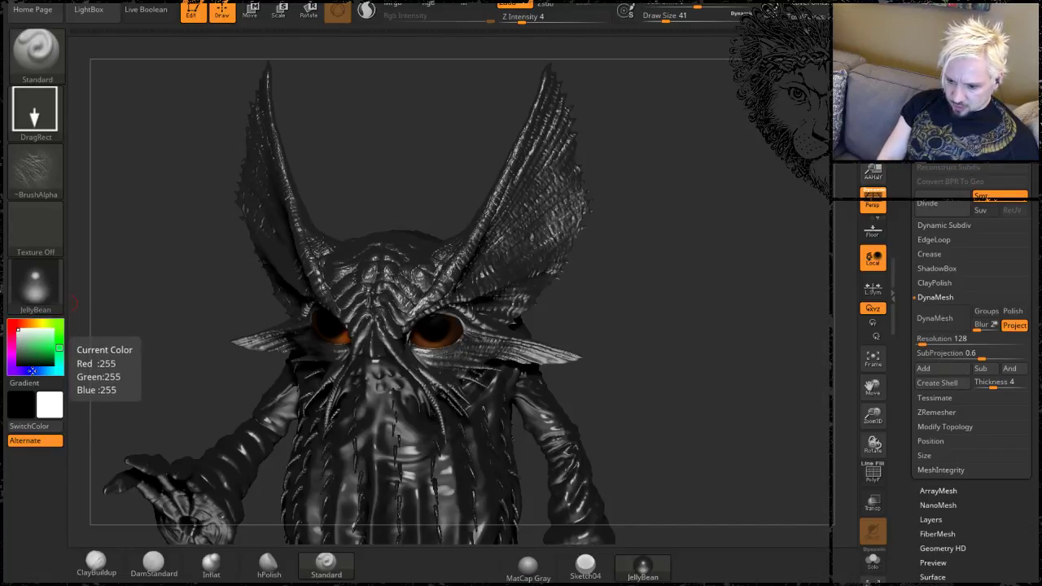
# Tint the JellyBean-shaded creature blue, inspect the frill from the side, and replace the blue with a crimson red.
pyautogui.click(33, 371)
pyautogui.moveTo(34, 376); pyautogui.dragTo(51, 340)
pyautogui.click(51, 342)
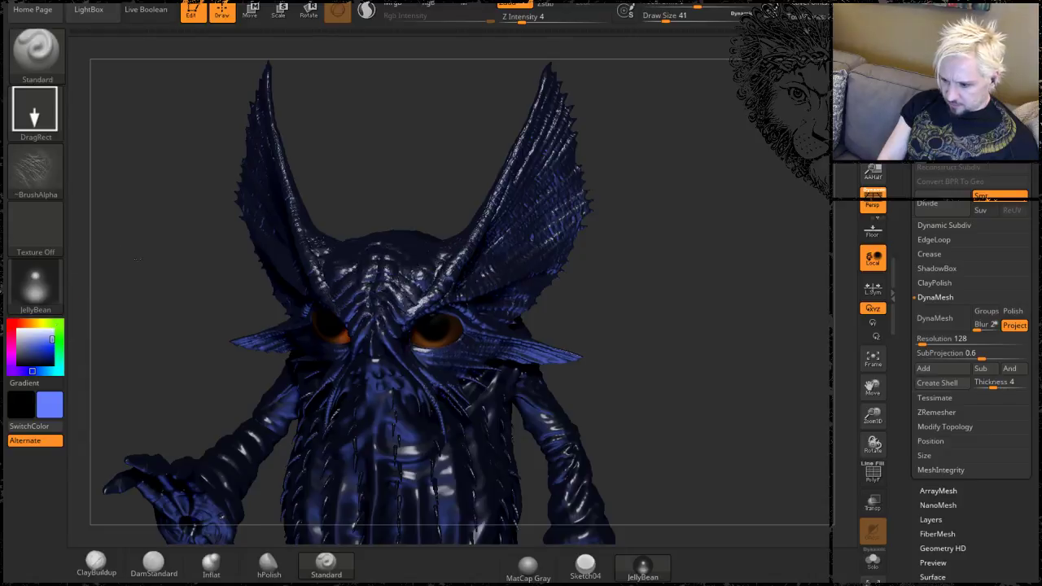
pyautogui.moveTo(96, 302); pyautogui.dragTo(265, 291)
pyautogui.click(14, 327)
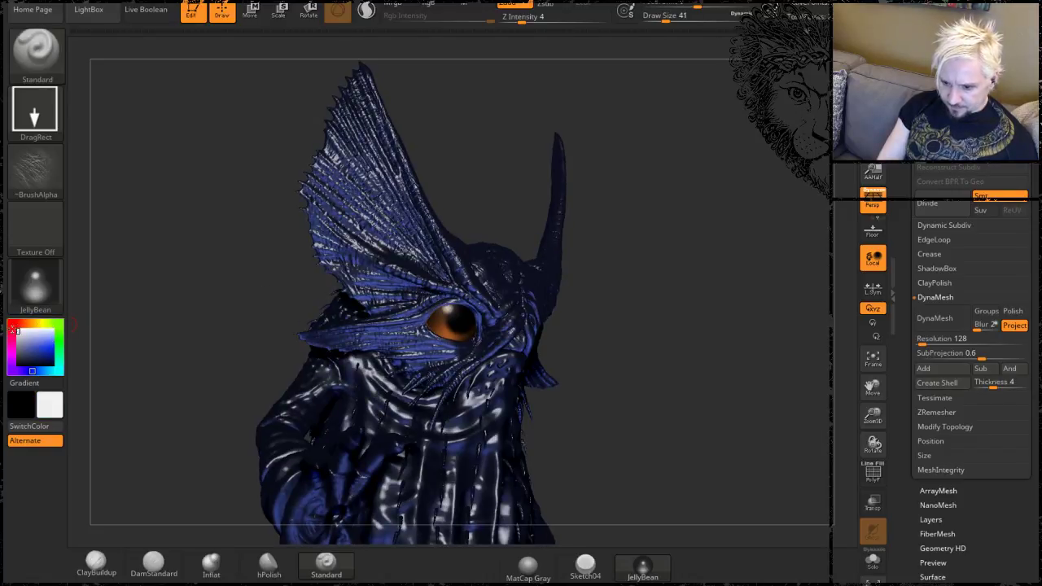
pyautogui.click(18, 324)
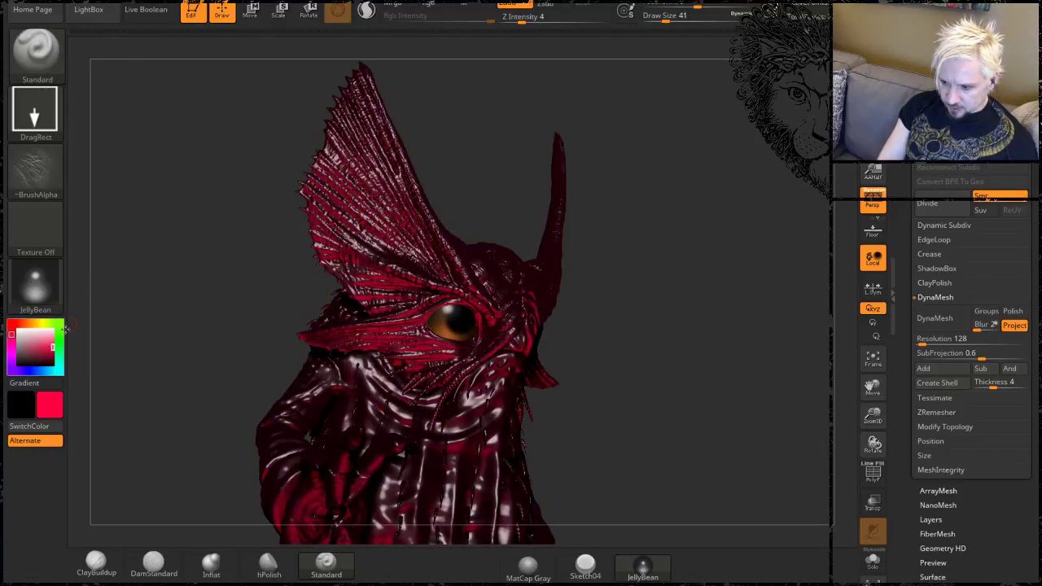
# Reset the creature's colour to white and switch its material back to Green Metallic.
pyautogui.moveTo(623, 298); pyautogui.dragTo(708, 220)
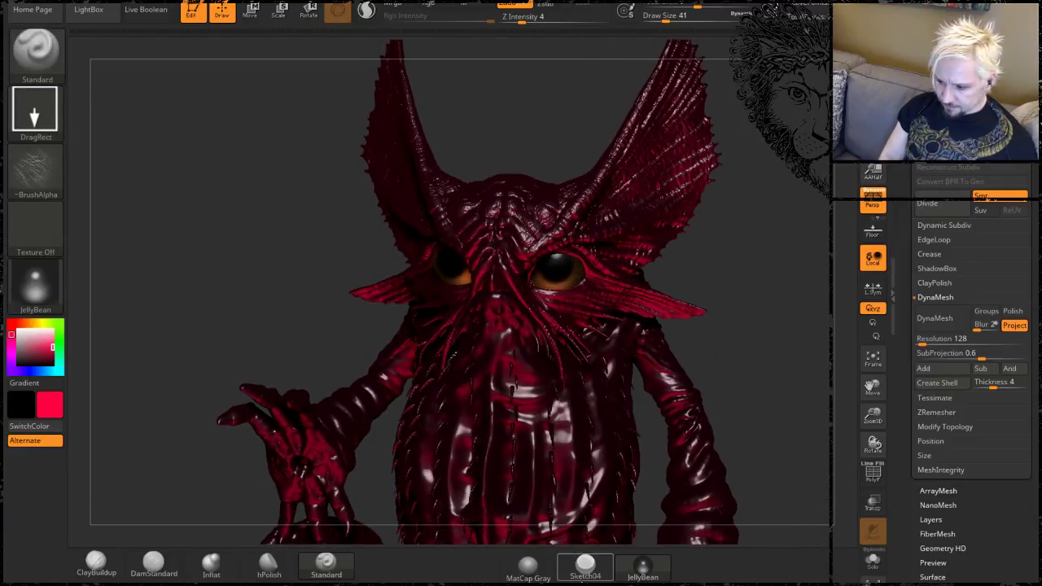
pyautogui.keyDown('alt'); pyautogui.moveTo(763, 302); pyautogui.dragTo(710, 316); pyautogui.keyUp('alt')
pyautogui.click(11, 330)
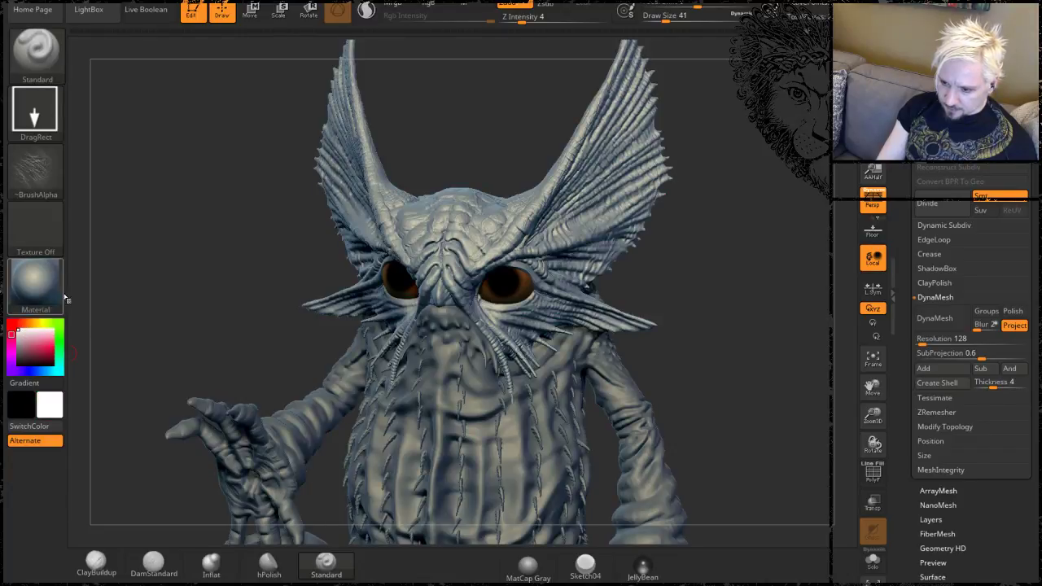
pyautogui.moveTo(721, 310); pyautogui.dragTo(518, 209)
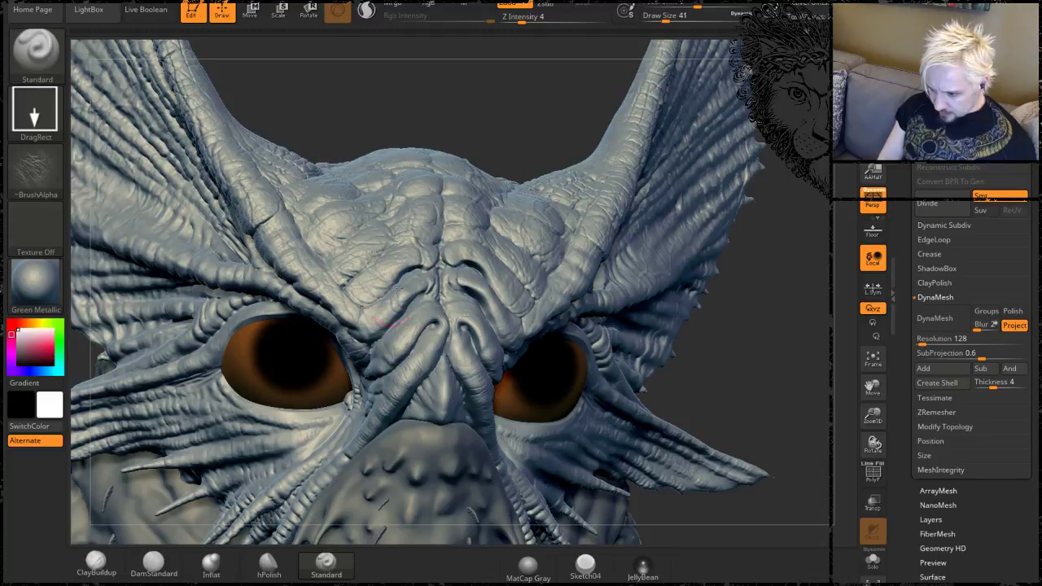
# Inspect the forehead and the back of the frill, and save the project.
pyautogui.moveTo(411, 338); pyautogui.dragTo(362, 336, button='right')
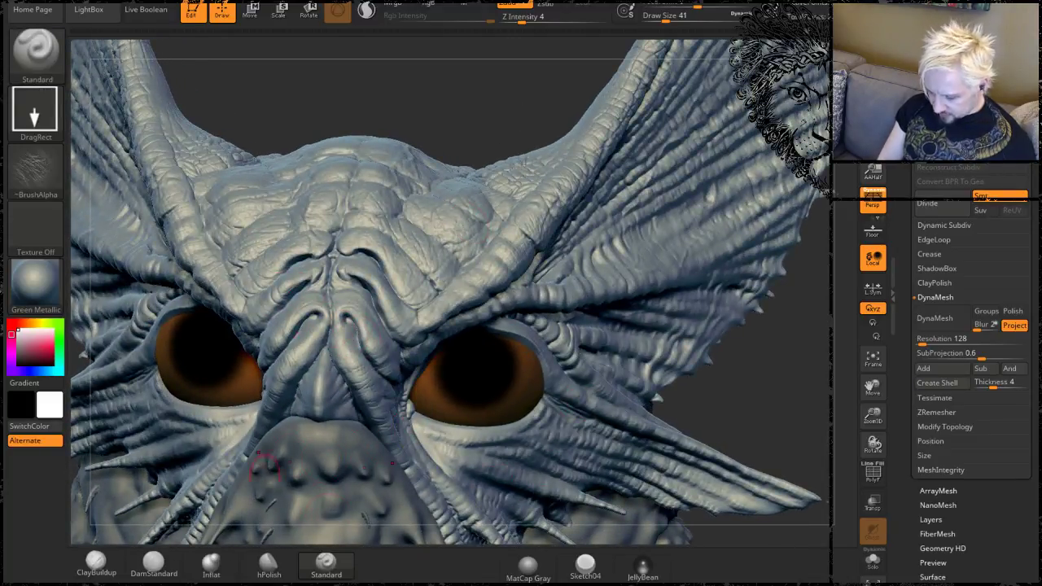
pyautogui.keyDown('ctrl'); pyautogui.moveTo(525, 146); pyautogui.dragTo(768, 308, button='right'); pyautogui.keyUp('ctrl')
pyautogui.moveTo(405, 152)
pyautogui.mouseDown(button='right')
pyautogui.moveTo(485, 204)
pyautogui.moveTo(486, 246)
pyautogui.mouseUp(button='right')
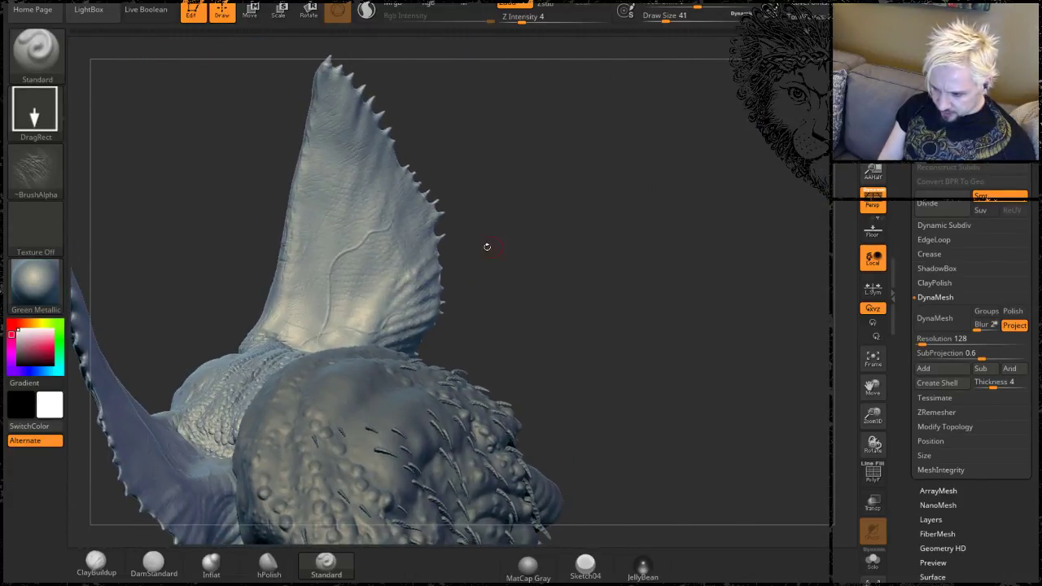
pyautogui.hotkey('ctrl', 's')
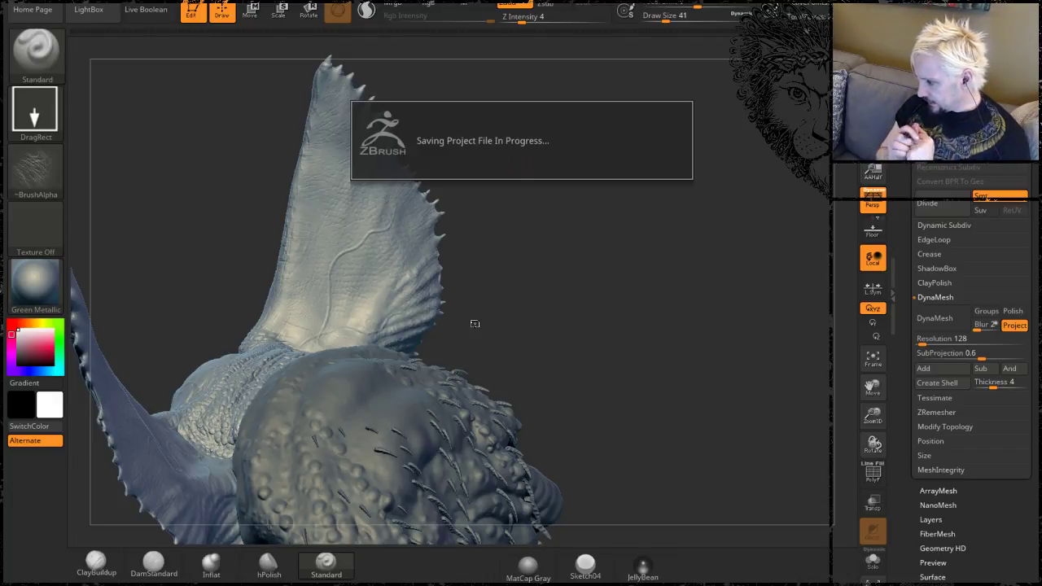
# Examine the back of both frill halves and the head from behind at several angles.
pyautogui.moveTo(516, 163); pyautogui.dragTo(474, 322)
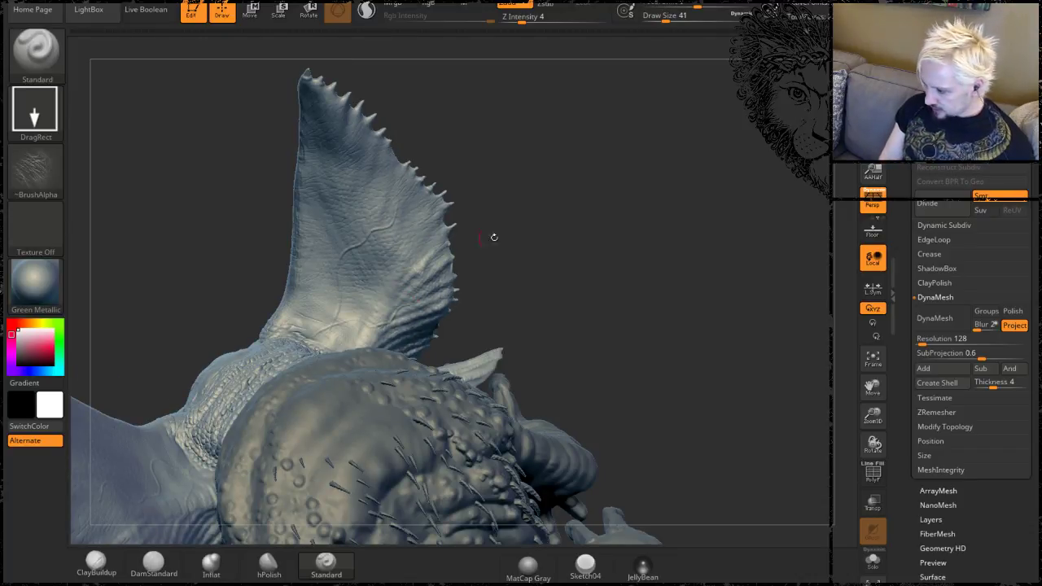
pyautogui.moveTo(590, 297)
pyautogui.mouseDown()
pyautogui.moveTo(602, 263)
pyautogui.moveTo(628, 321)
pyautogui.moveTo(499, 253)
pyautogui.moveTo(682, 240)
pyautogui.mouseUp()
pyautogui.moveTo(365, 304)
pyautogui.keyDown('shift'); pyautogui.mouseDown()
pyautogui.moveTo(397, 232)
pyautogui.moveTo(534, 236)
pyautogui.mouseUp(); pyautogui.keyUp('shift')
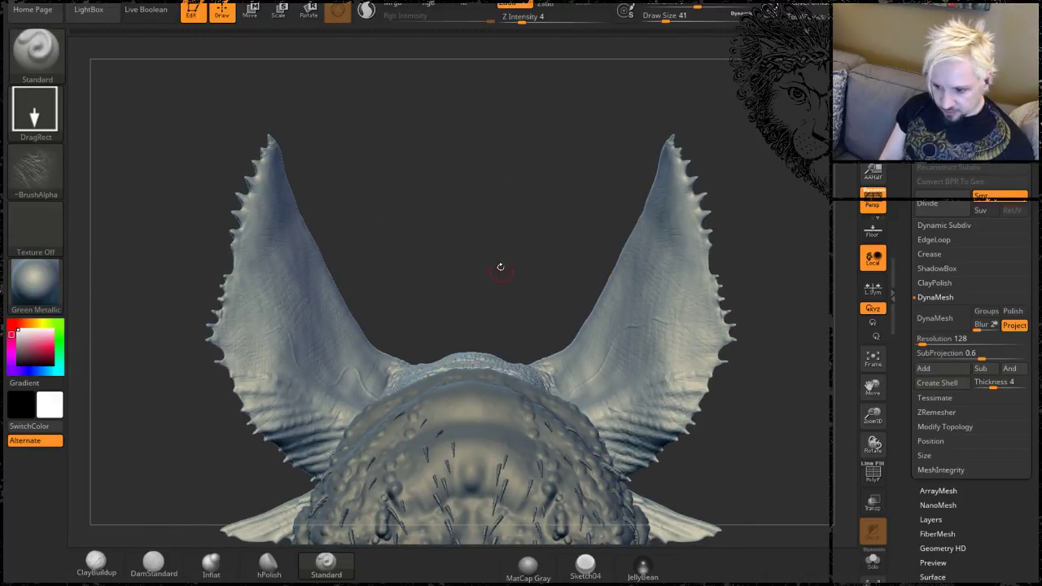
pyautogui.moveTo(516, 232)
pyautogui.mouseDown()
pyautogui.moveTo(494, 214)
pyautogui.moveTo(561, 251)
pyautogui.moveTo(656, 233)
pyautogui.moveTo(691, 255)
pyautogui.moveTo(732, 257)
pyautogui.moveTo(692, 244)
pyautogui.mouseUp()
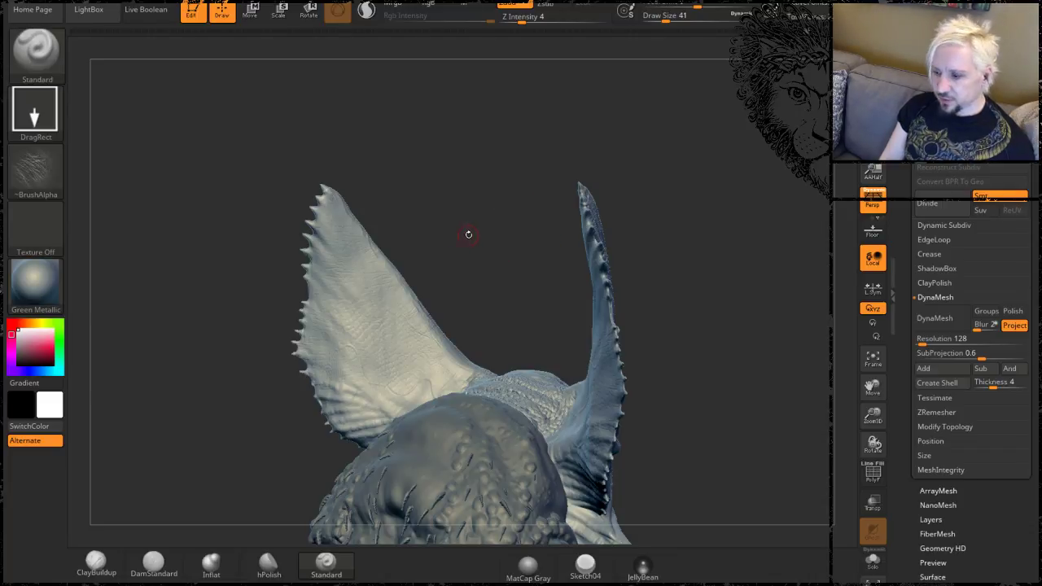
pyautogui.moveTo(468, 234)
pyautogui.mouseDown()
pyautogui.moveTo(495, 252)
pyautogui.moveTo(471, 184)
pyautogui.mouseUp()
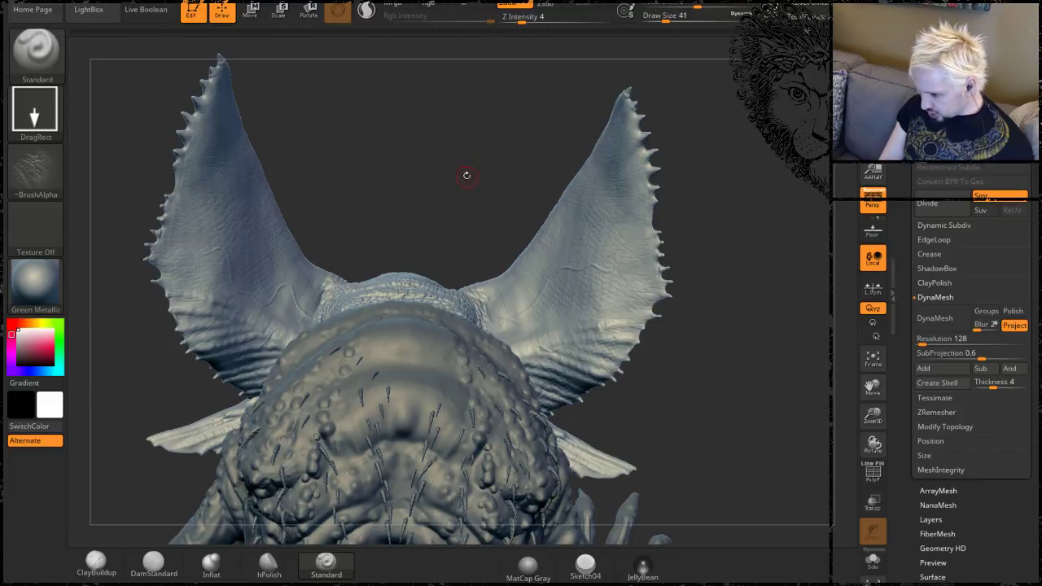
pyautogui.keyDown('shift'); pyautogui.moveTo(466, 175); pyautogui.dragTo(459, 179); pyautogui.keyUp('shift')
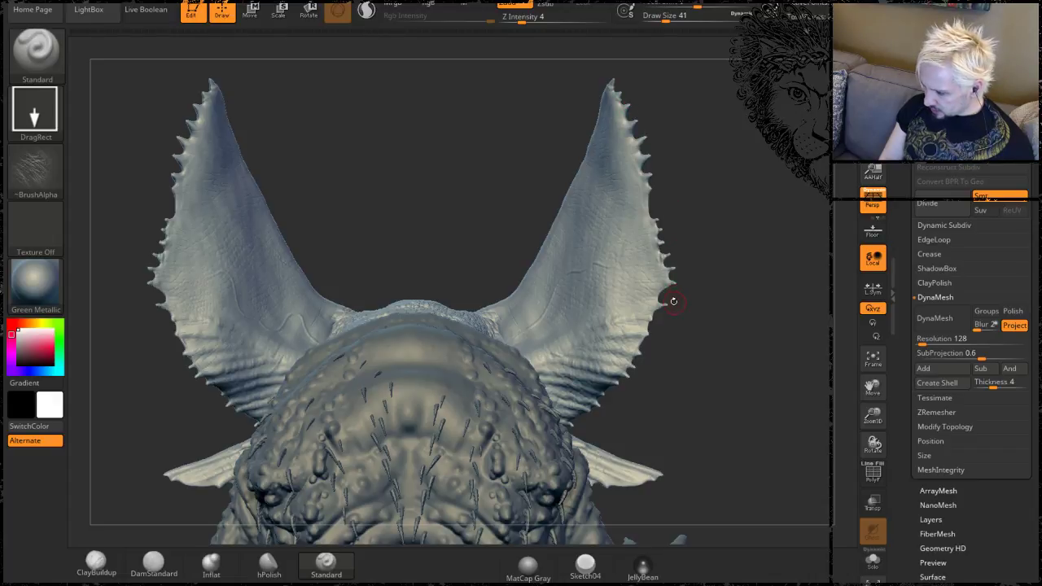
pyautogui.keyDown('alt'); pyautogui.moveTo(432, 204); pyautogui.dragTo(483, 197); pyautogui.keyUp('alt')
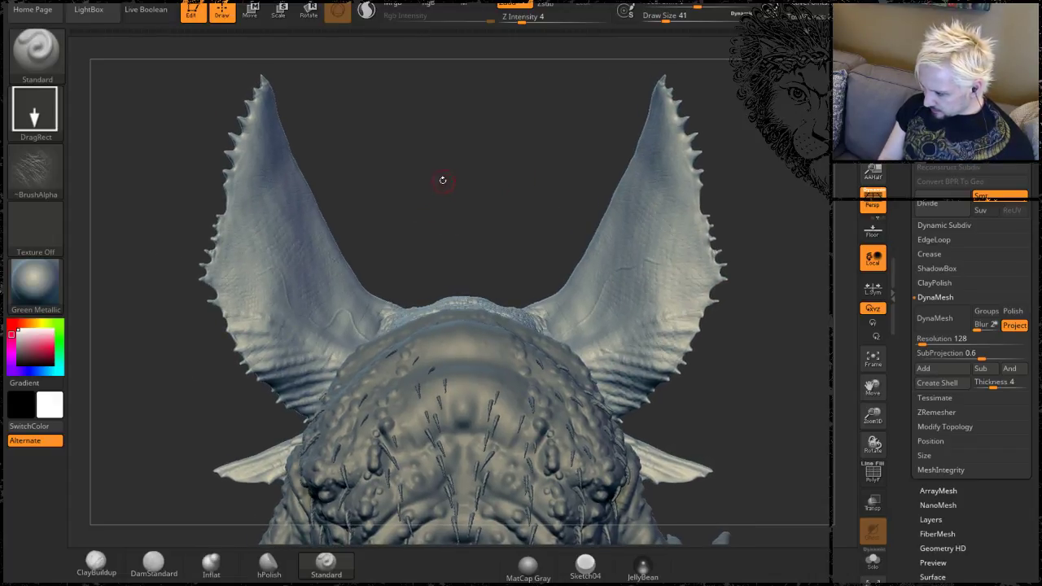
pyautogui.moveTo(430, 178)
pyautogui.mouseDown()
pyautogui.moveTo(530, 195)
pyautogui.moveTo(571, 187)
pyautogui.moveTo(526, 231)
pyautogui.moveTo(419, 204)
pyautogui.mouseUp()
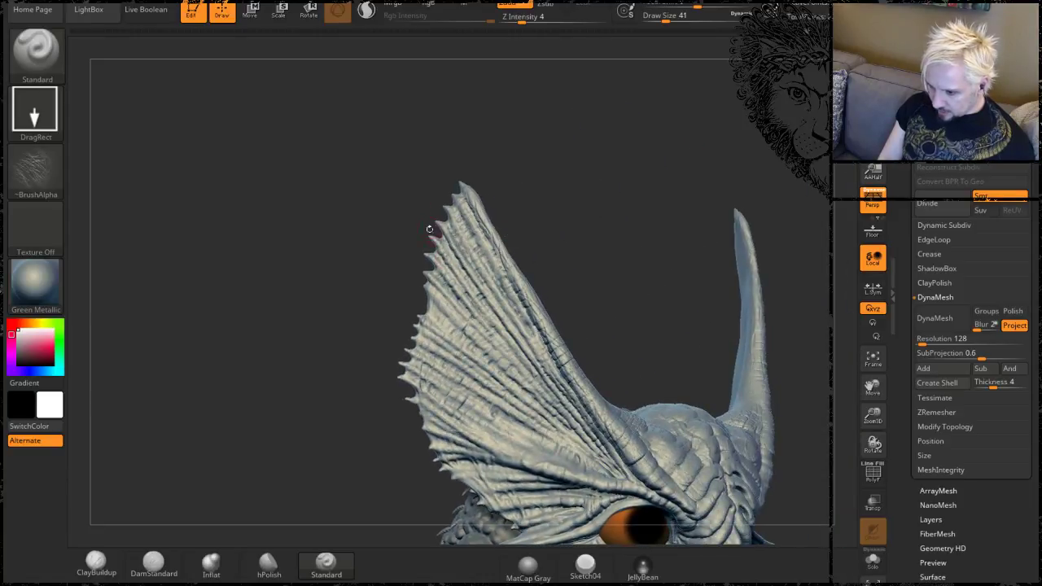
# Build up rings of skin around the base of one frill-edge spike using ClayBuildup at Draw Size 17.
pyautogui.moveTo(591, 218)
pyautogui.mouseDown()
pyautogui.moveTo(648, 283)
pyautogui.moveTo(561, 399)
pyautogui.mouseUp()
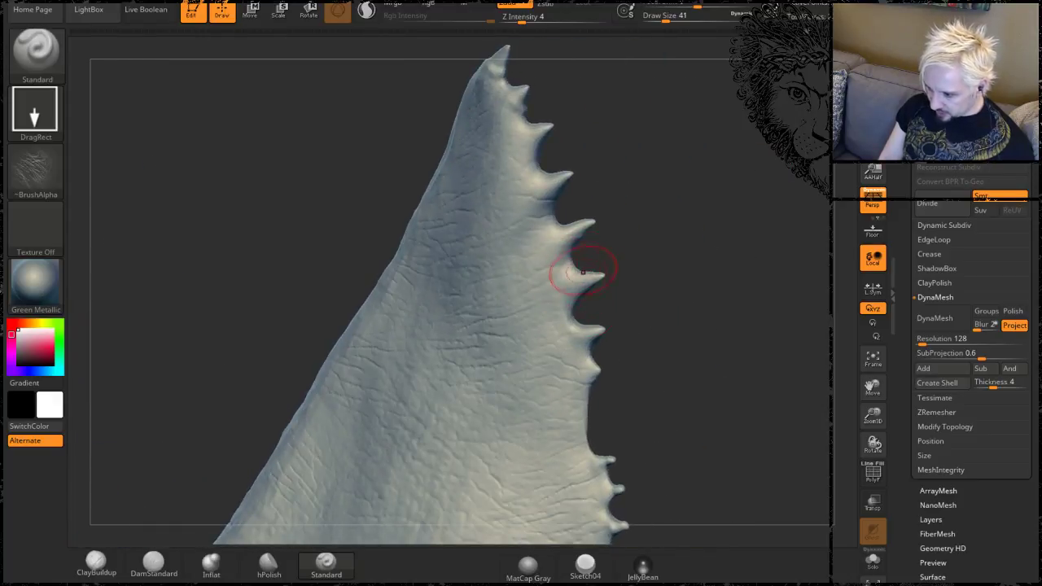
pyautogui.click(113, 574)
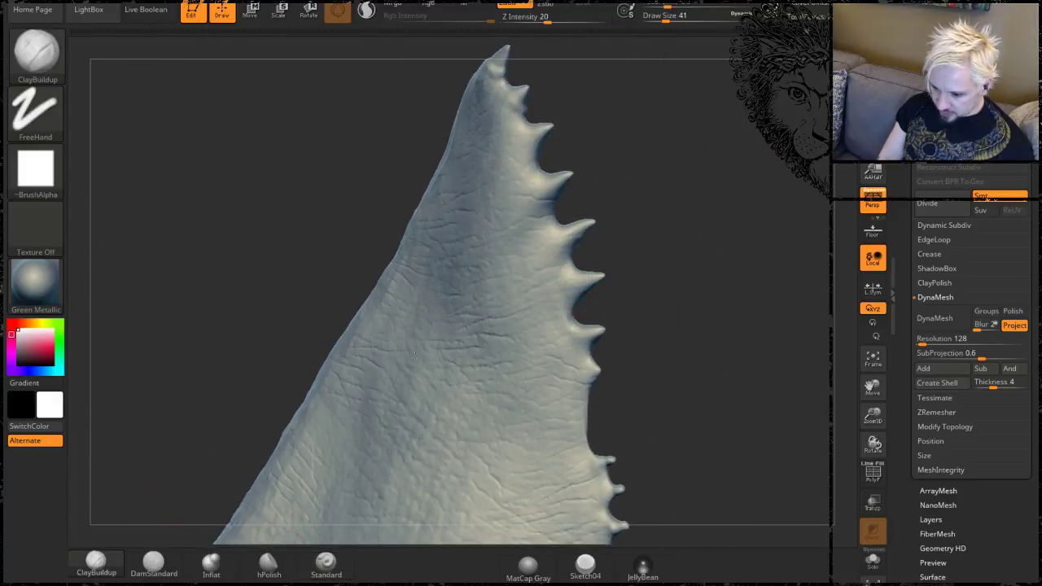
pyautogui.moveTo(656, 291)
pyautogui.keyDown('alt'); pyautogui.mouseDown()
pyautogui.moveTo(655, 281)
pyautogui.moveTo(661, 324)
pyautogui.mouseUp(); pyautogui.keyUp('alt')
pyautogui.press('space')
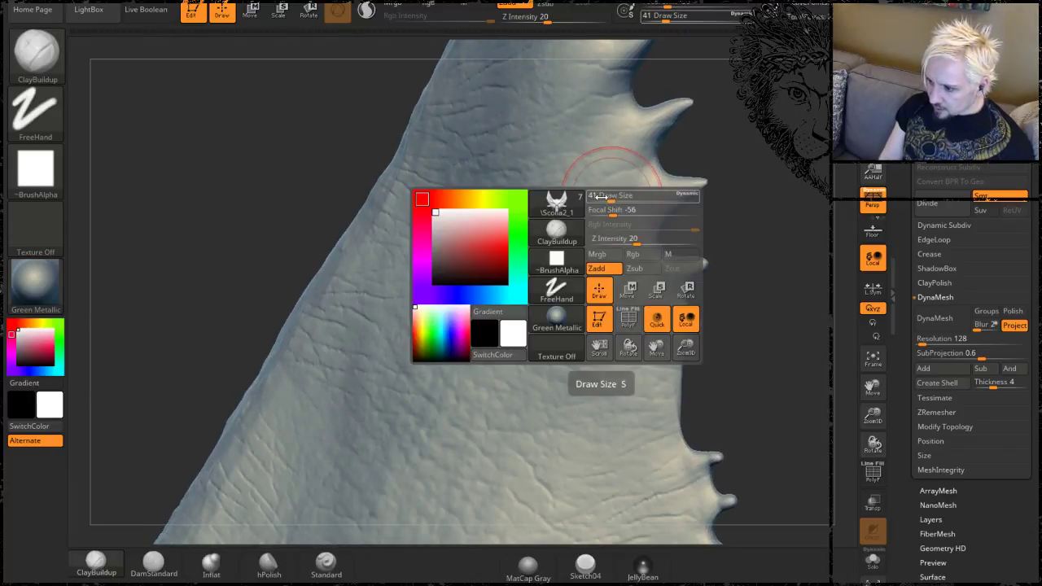
pyautogui.moveTo(610, 196); pyautogui.dragTo(600, 198)
pyautogui.moveTo(755, 170)
pyautogui.mouseDown()
pyautogui.moveTo(689, 223)
pyautogui.moveTo(763, 182)
pyautogui.mouseUp()
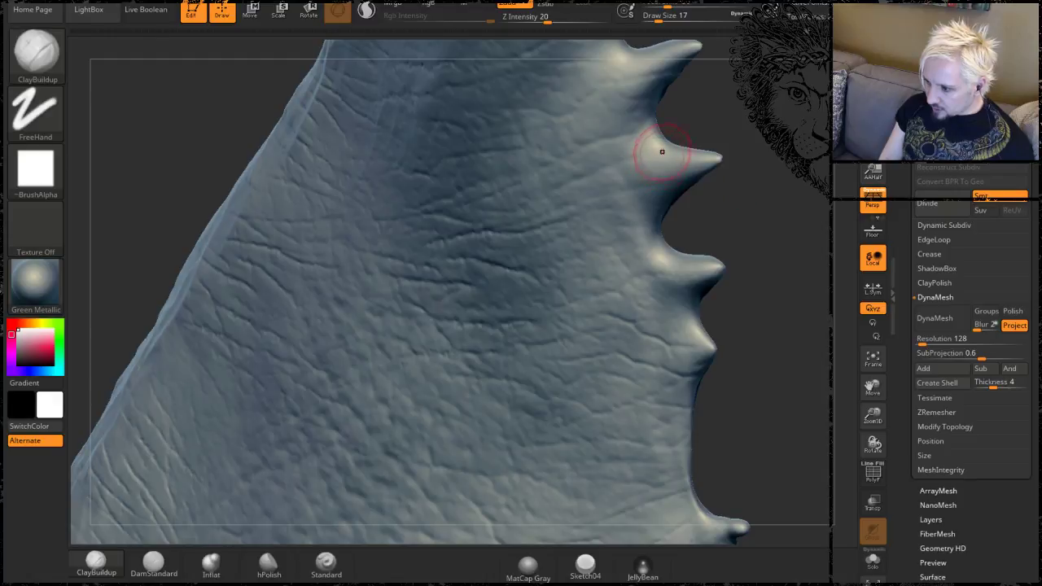
pyautogui.moveTo(660, 145)
pyautogui.mouseDown()
pyautogui.moveTo(643, 194)
pyautogui.moveTo(639, 162)
pyautogui.moveTo(616, 168)
pyautogui.moveTo(596, 191)
pyautogui.mouseUp()
pyautogui.press('shift')
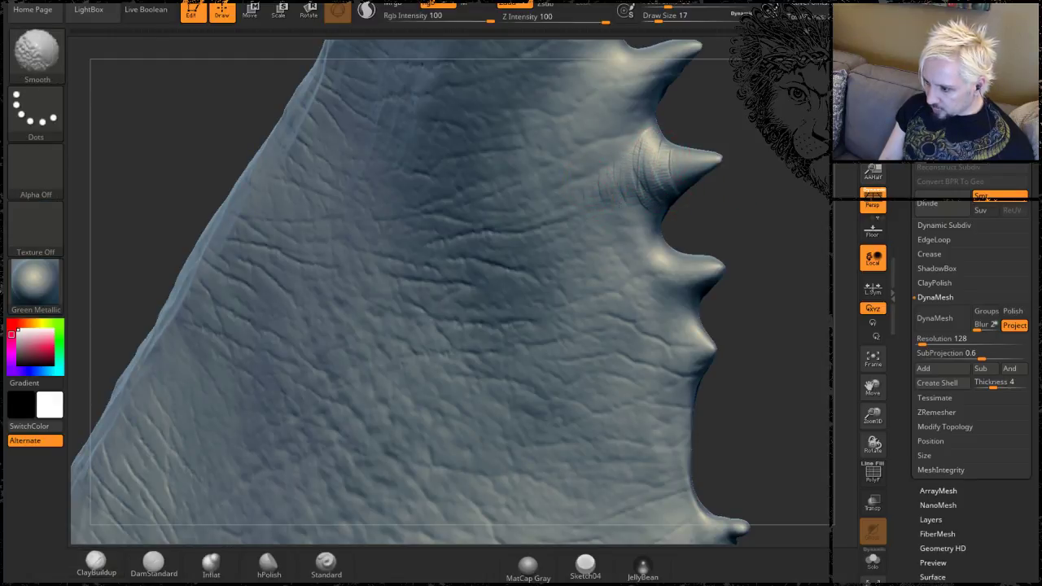
# Check the spike from the frill's front and blend the built-up skin folds at its base into the back surface.
pyautogui.moveTo(779, 207)
pyautogui.mouseDown()
pyautogui.moveTo(643, 173)
pyautogui.moveTo(658, 151)
pyautogui.moveTo(579, 220)
pyautogui.mouseUp()
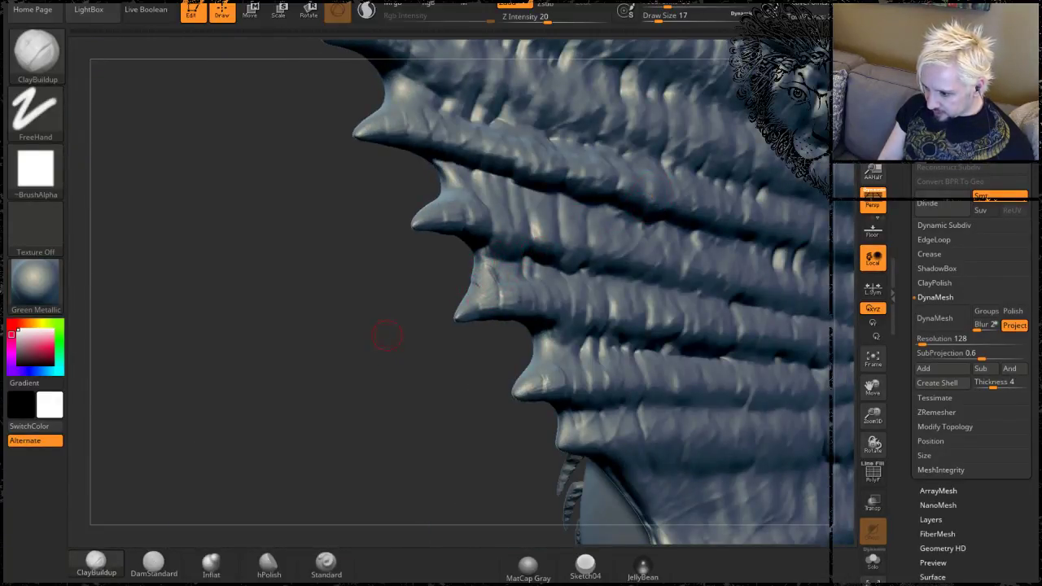
pyautogui.moveTo(387, 335)
pyautogui.mouseDown()
pyautogui.moveTo(470, 278)
pyautogui.moveTo(454, 325)
pyautogui.mouseUp()
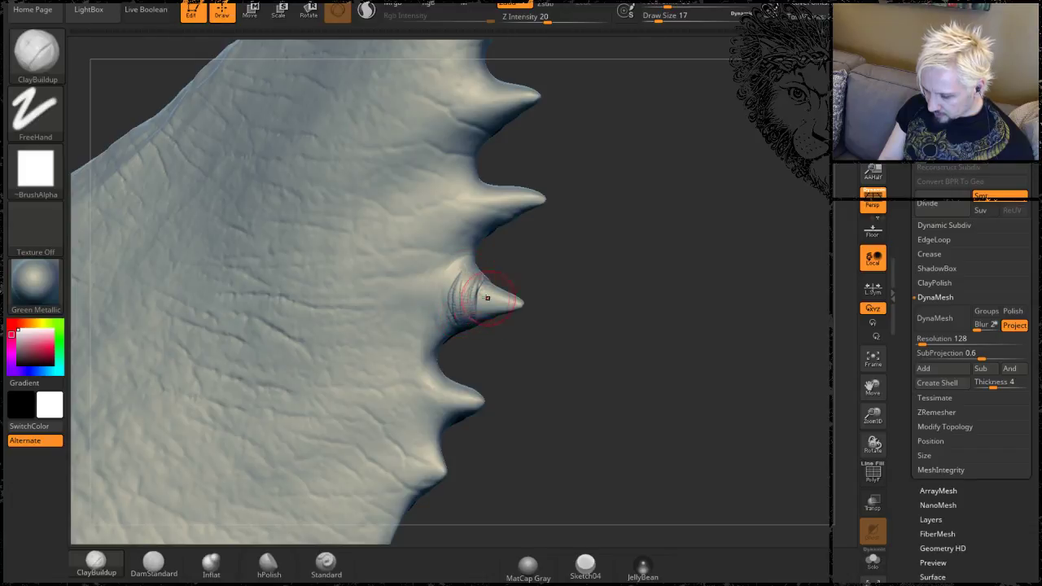
pyautogui.moveTo(619, 256)
pyautogui.mouseDown()
pyautogui.moveTo(434, 251)
pyautogui.moveTo(441, 269)
pyautogui.moveTo(418, 302)
pyautogui.moveTo(402, 292)
pyautogui.moveTo(366, 296)
pyautogui.moveTo(433, 275)
pyautogui.moveTo(378, 293)
pyautogui.moveTo(432, 299)
pyautogui.moveTo(397, 299)
pyautogui.mouseUp()
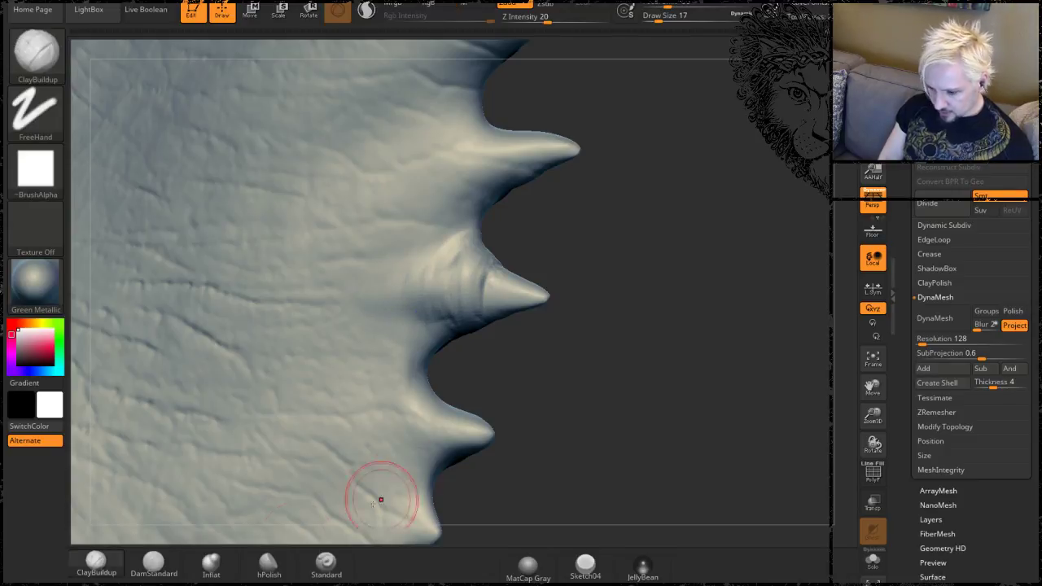
# Scratch fine lengthwise grooves from the spike's base to its tip with the Rake brush.
pyautogui.press('b')
pyautogui.press('r')
pyautogui.press('a')
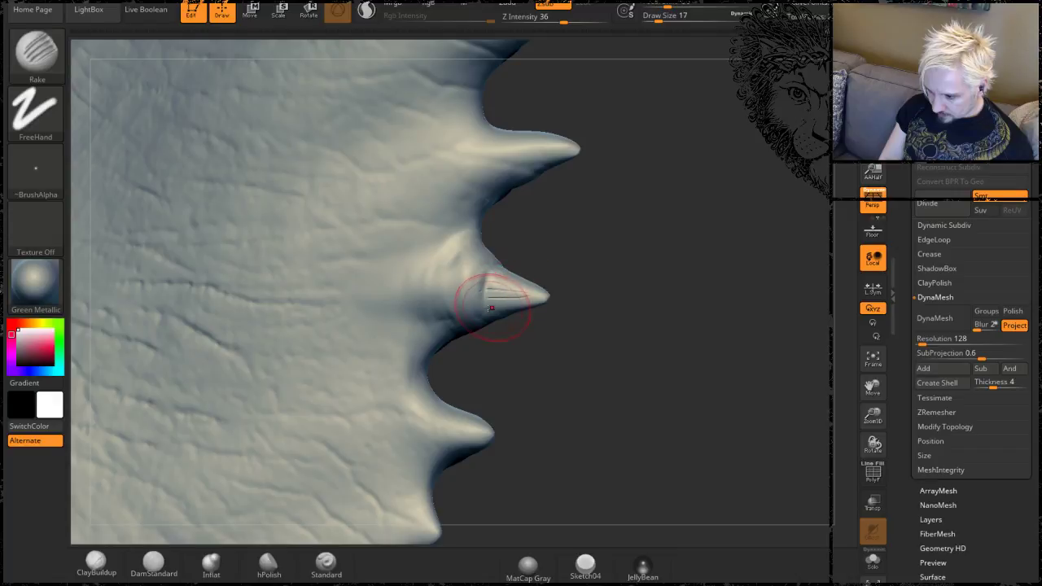
pyautogui.moveTo(525, 288)
pyautogui.mouseDown()
pyautogui.moveTo(492, 294)
pyautogui.moveTo(521, 288)
pyautogui.mouseUp()
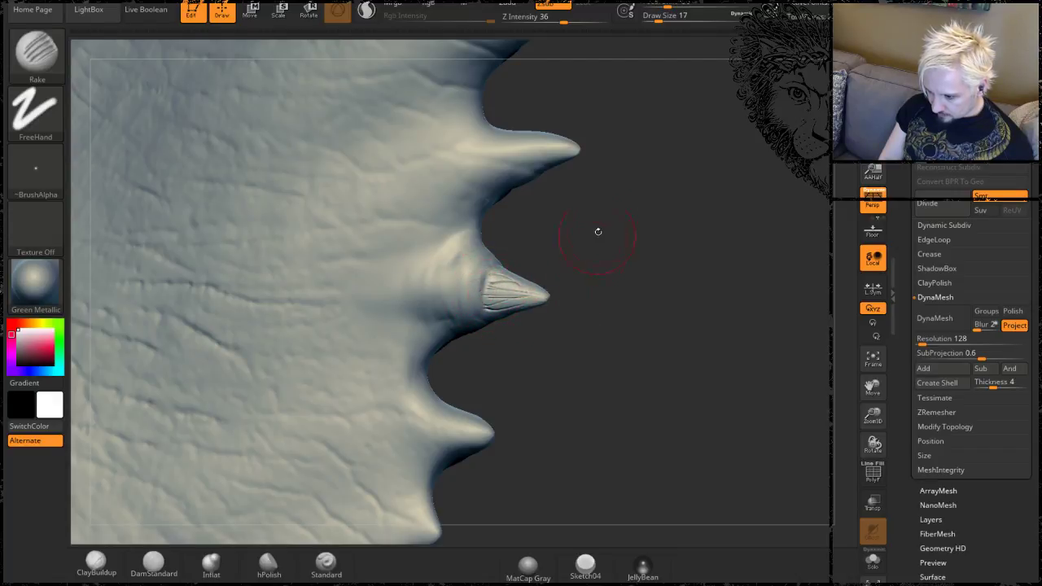
pyautogui.moveTo(597, 231); pyautogui.dragTo(516, 294)
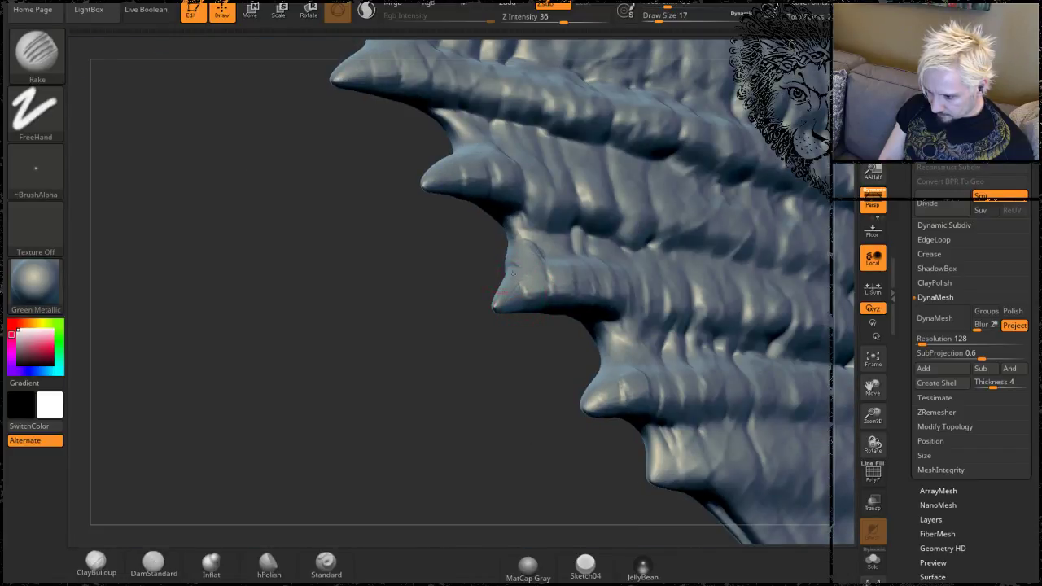
pyautogui.moveTo(448, 375); pyautogui.dragTo(477, 342)
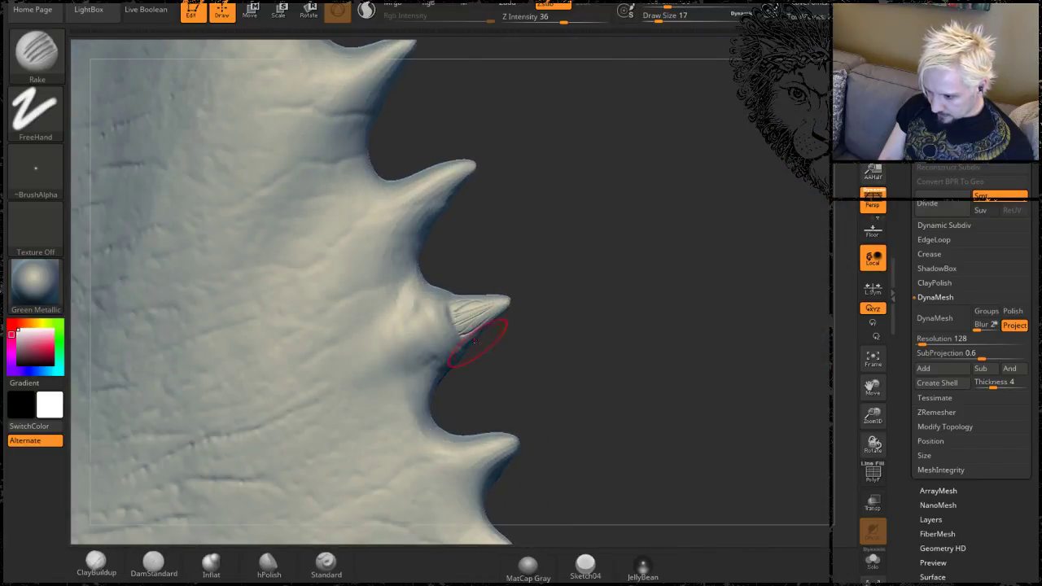
# Extend the Rake grooves onto the spike's underside and soften them by smoothing.
pyautogui.moveTo(507, 290)
pyautogui.mouseDown()
pyautogui.moveTo(590, 354)
pyautogui.moveTo(477, 326)
pyautogui.mouseUp()
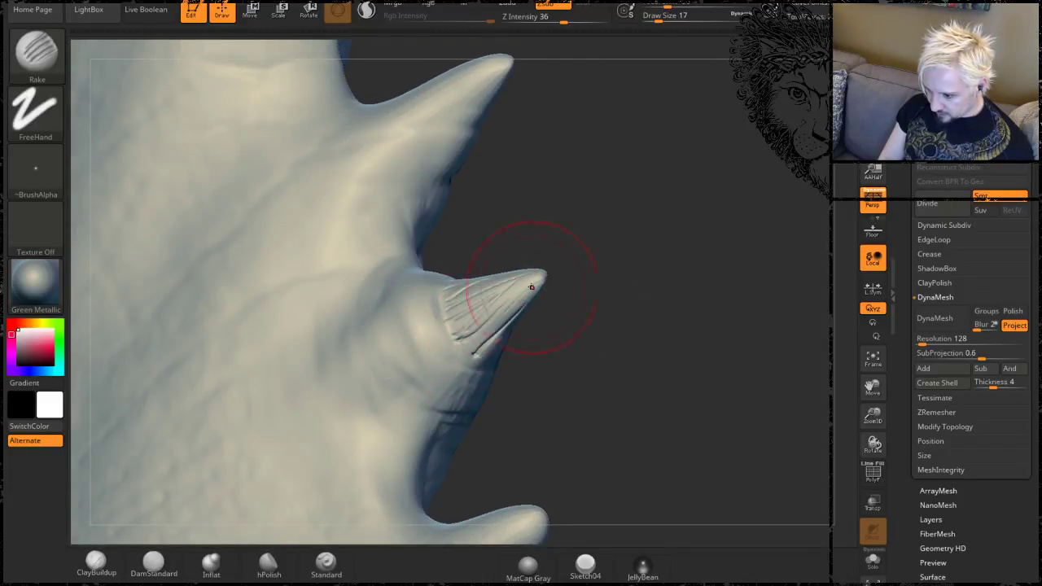
pyautogui.moveTo(581, 251); pyautogui.dragTo(498, 283)
pyautogui.keyDown('shift'); pyautogui.moveTo(576, 243); pyautogui.dragTo(477, 306); pyautogui.keyUp('shift')
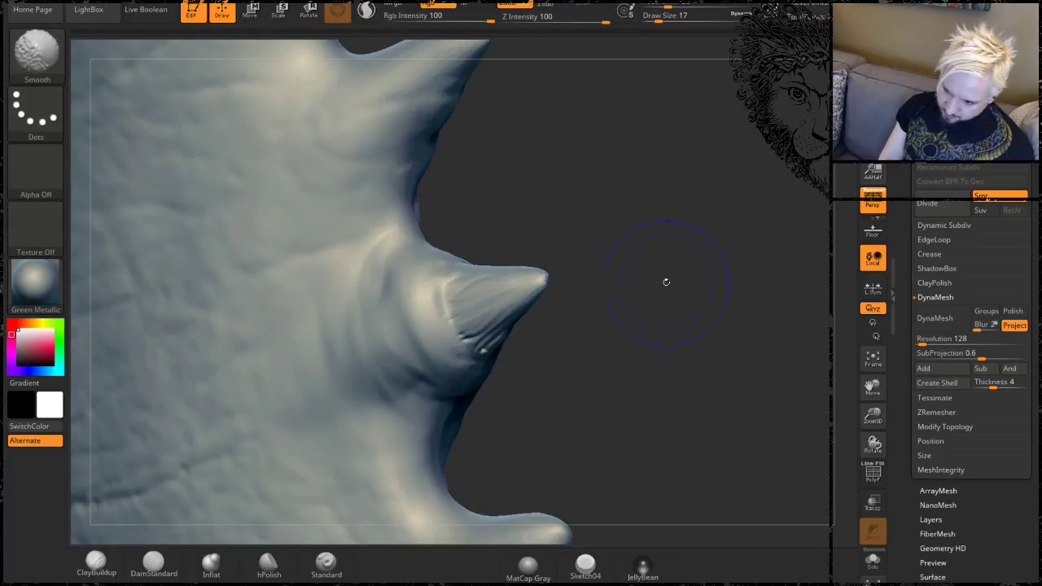
pyautogui.moveTo(607, 323)
pyautogui.mouseDown()
pyautogui.moveTo(623, 338)
pyautogui.moveTo(595, 353)
pyautogui.moveTo(607, 400)
pyautogui.moveTo(572, 277)
pyautogui.mouseUp()
# Examine the frill's back with the detailed spike, and the whole head from behind, front and three-quarter view.
pyautogui.moveTo(598, 427); pyautogui.dragTo(634, 336)
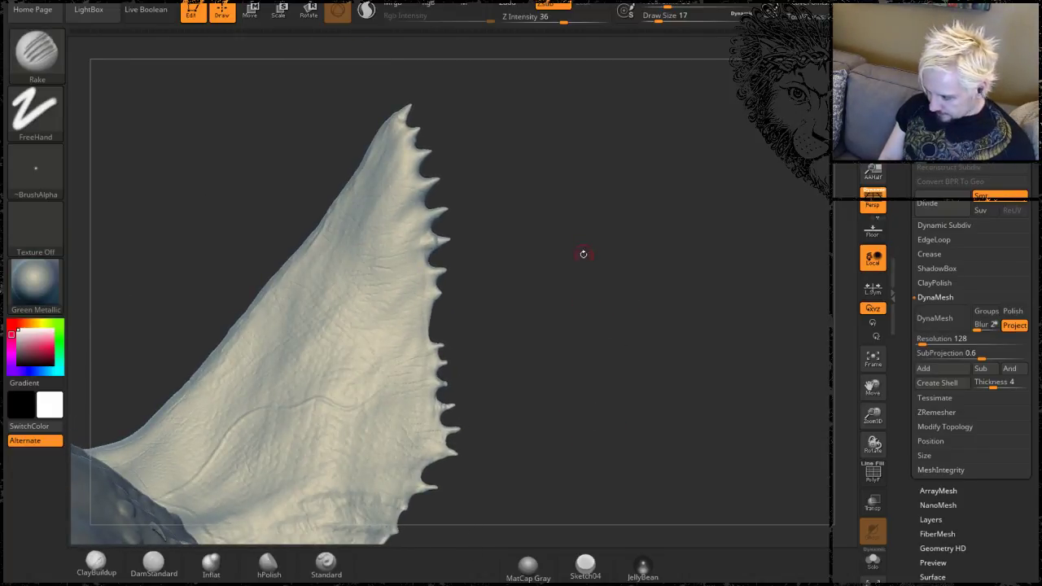
pyautogui.moveTo(562, 364); pyautogui.dragTo(624, 318)
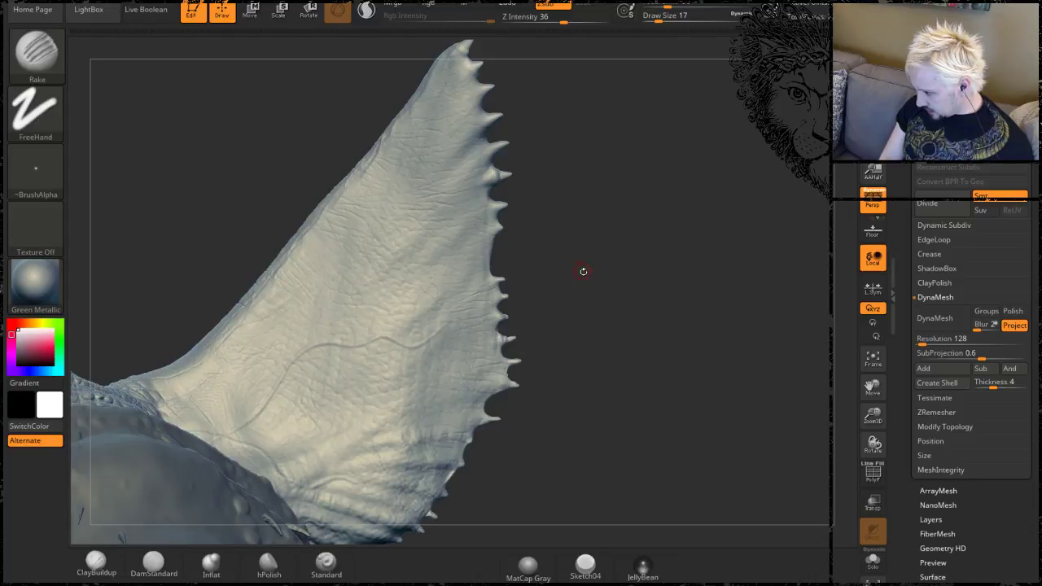
pyautogui.moveTo(605, 263)
pyautogui.mouseDown()
pyautogui.moveTo(604, 282)
pyautogui.moveTo(628, 312)
pyautogui.moveTo(613, 341)
pyautogui.moveTo(619, 301)
pyautogui.moveTo(660, 258)
pyautogui.mouseUp()
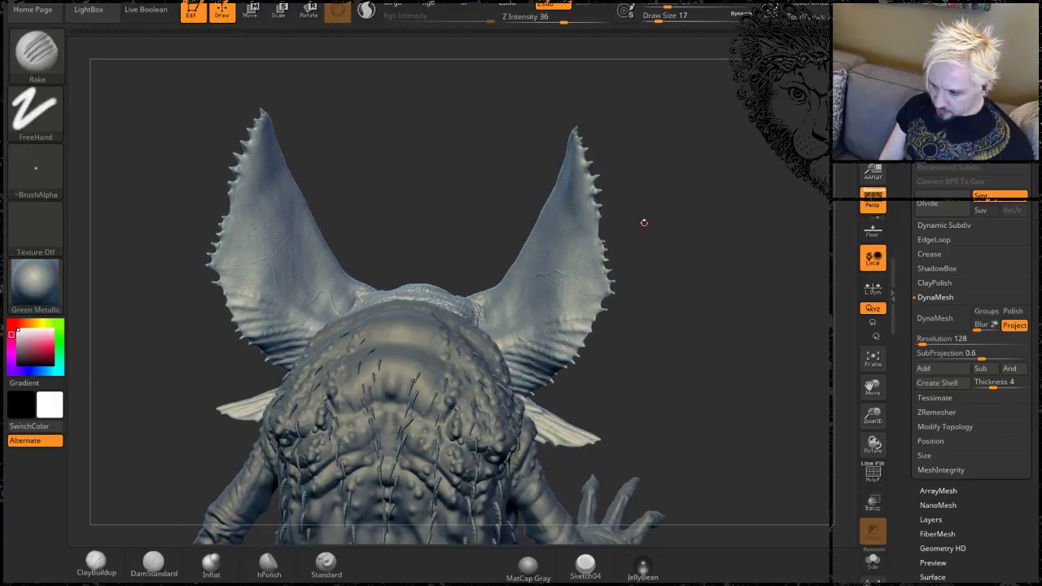
pyautogui.moveTo(713, 333); pyautogui.dragTo(188, 353)
pyautogui.moveTo(540, 247); pyautogui.dragTo(472, 256)
pyautogui.moveTo(511, 193); pyautogui.dragTo(481, 144)
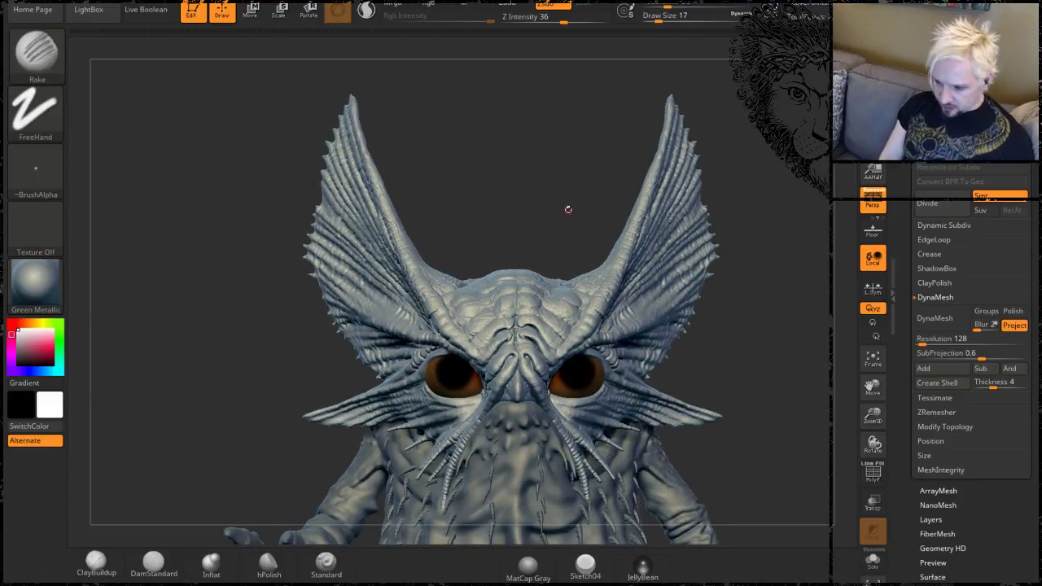
pyautogui.keyDown('alt'); pyautogui.moveTo(574, 223); pyautogui.dragTo(502, 121); pyautogui.keyUp('alt')
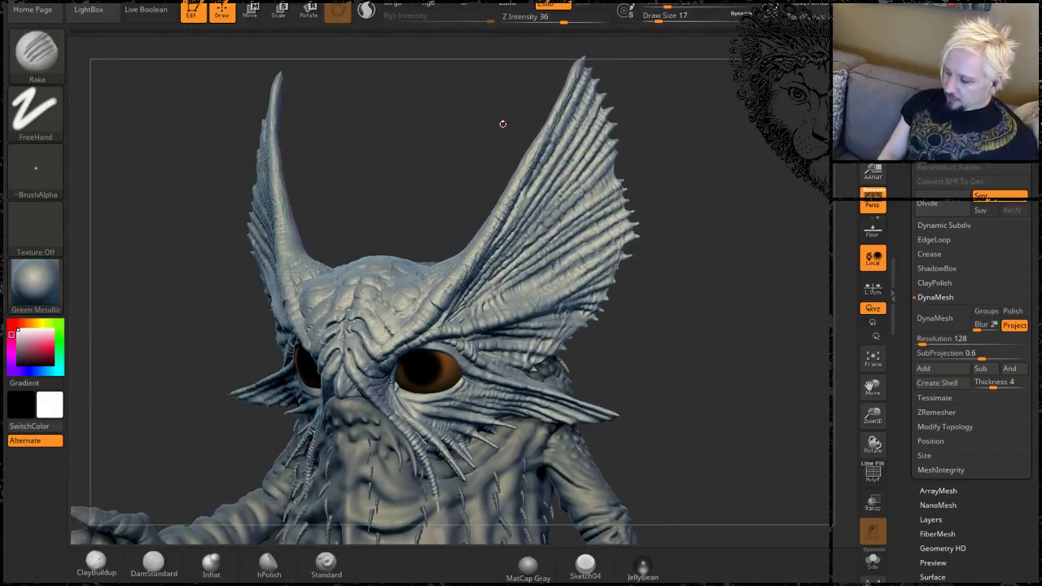